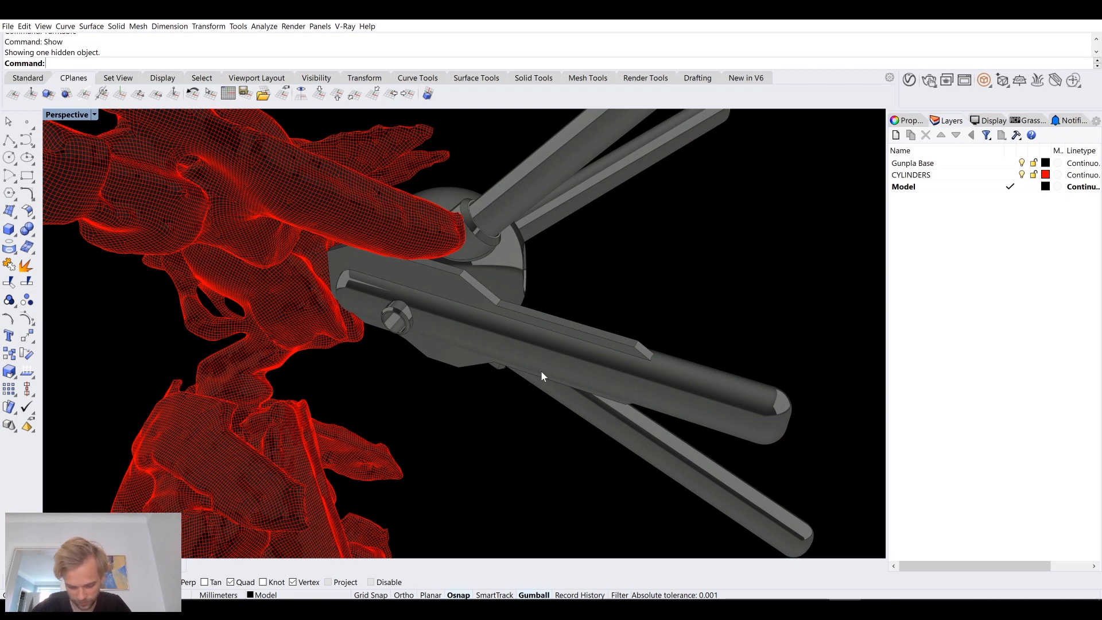
Step: Switch the perspective viewport to Shaded display and lock the Gunpla Base layer
right_click_drag(580, 369, 380, 252)
scroll(380, 253, "up", 5)
left_click(94, 115)
left_click(70, 151)
mouse_move(489, 280)
right_mouse_down()
mouse_move(433, 329)
mouse_move(488, 328)
mouse_move(449, 284)
right_mouse_up()
scroll(555, 343, "down", 5)
right_click_drag(555, 342, 377, 276)
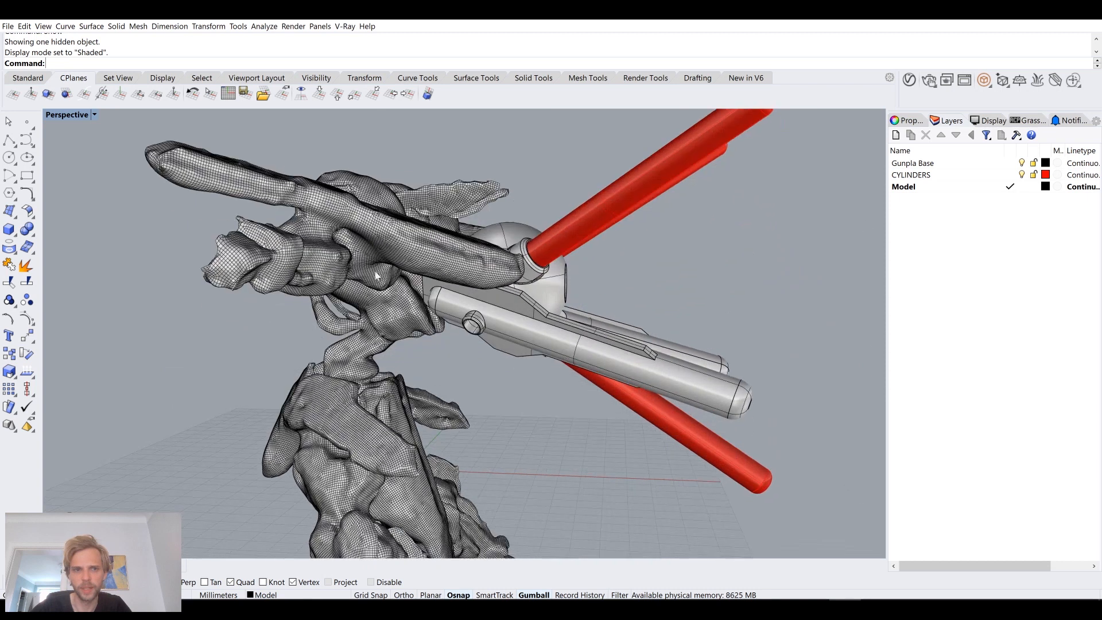
left_click(1033, 163)
Step: Try to move all the unlocked sphere, arm and tube parts along the X axis, away from the mesh figure
left_click_drag(474, 182, 471, 177)
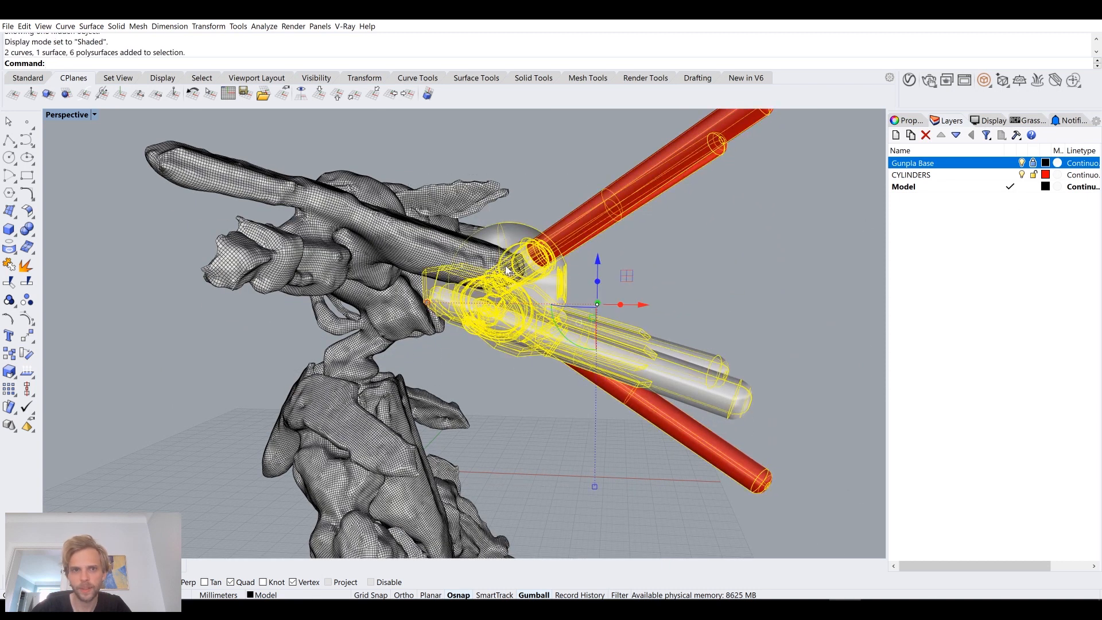
left_click_drag(649, 310, 749, 322)
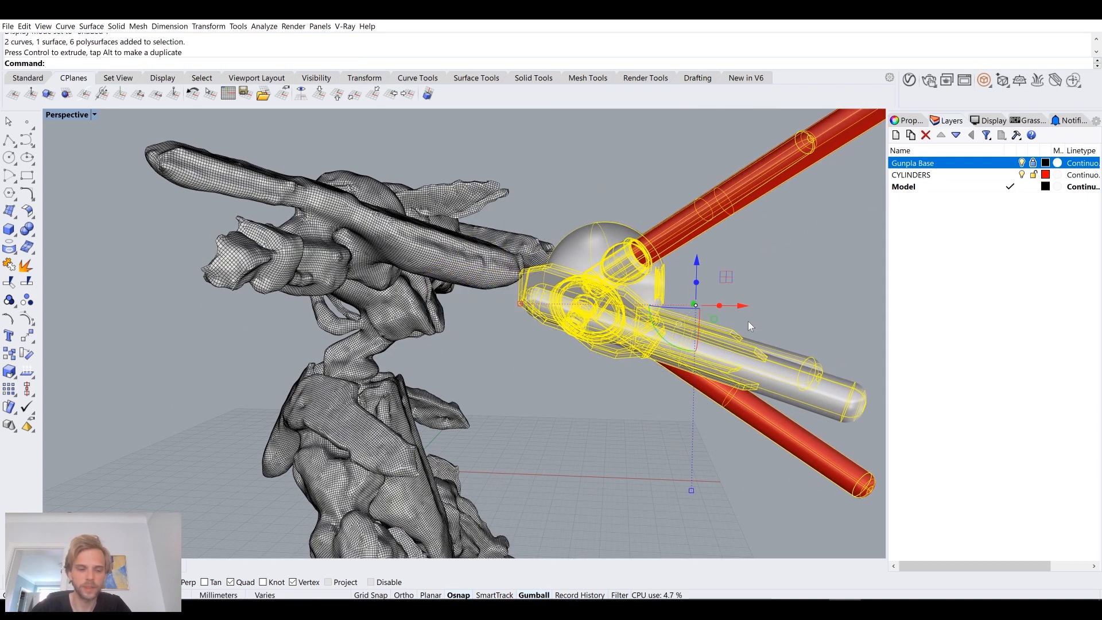
key("ctrl+z")
Step: Examine from all sides how the mesh figure's torso, shoulders and arms meet the sphere, red cylinders and side tubes
left_click(543, 410)
right_click_drag(542, 409, 500, 465)
scroll(483, 390, "up", 5)
right_click_drag(483, 391, 568, 376, "shift")
right_click_drag(419, 298, 463, 367, "shift")
right_click_drag(453, 409, 570, 382)
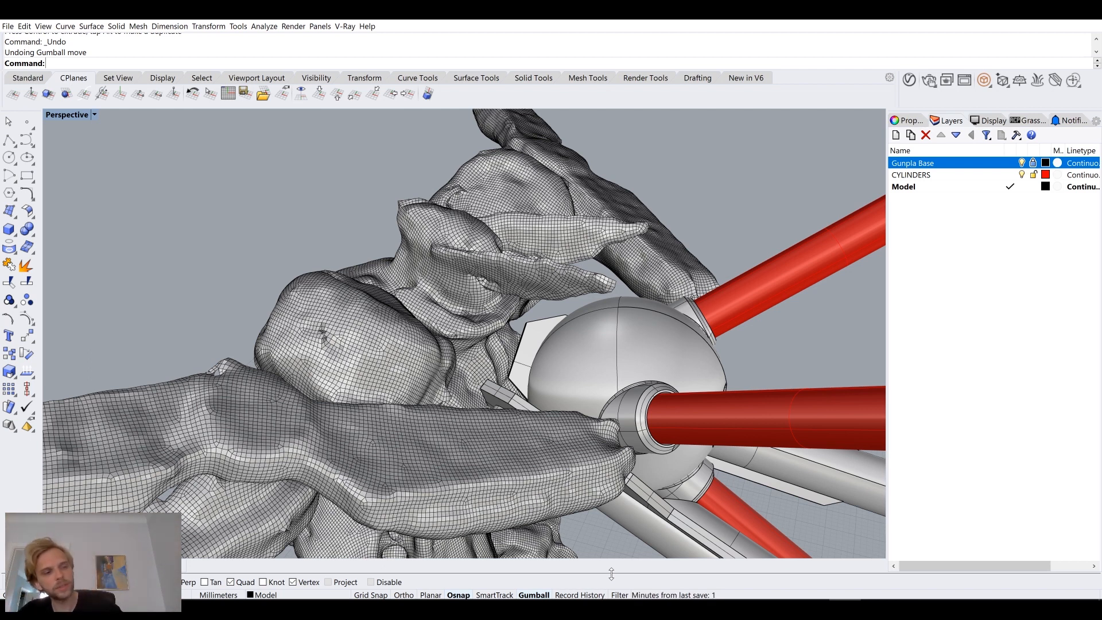
right_click_drag(520, 377, 457, 195)
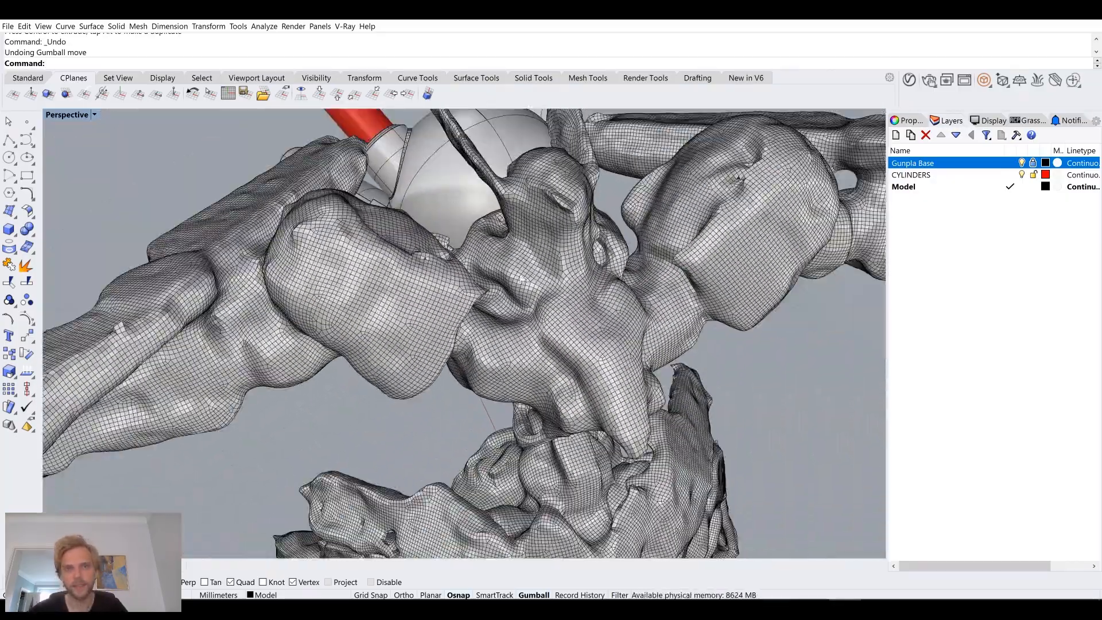
right_click_drag(518, 390, 440, 212)
right_click_drag(499, 407, 567, 396)
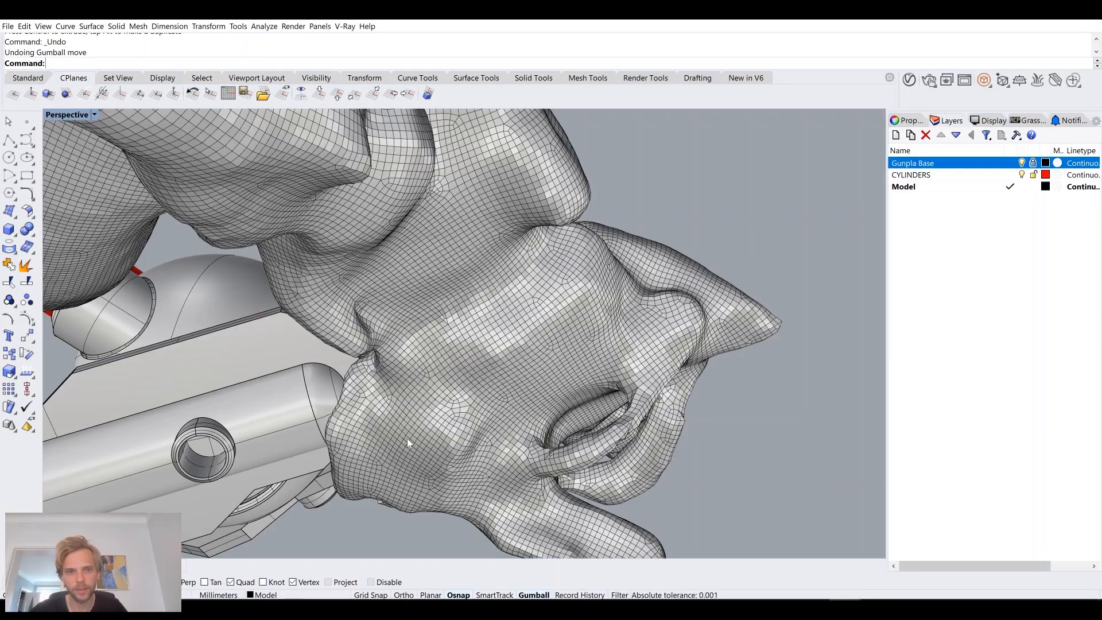
right_click_drag(589, 325, 438, 348)
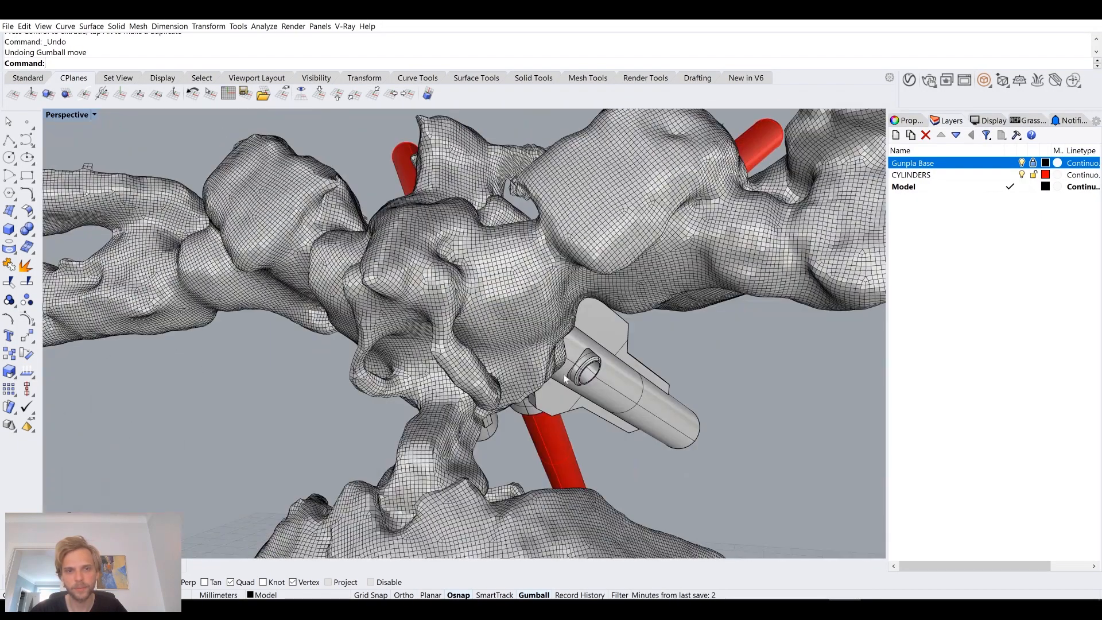
right_click_drag(492, 247, 482, 300)
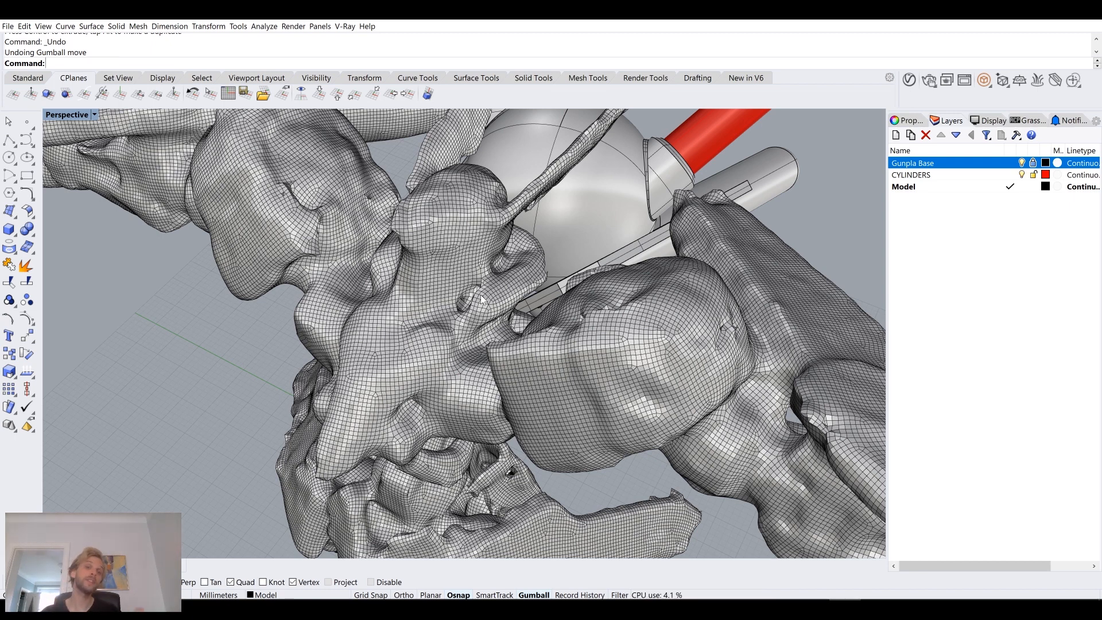
right_click_drag(480, 297, 438, 276)
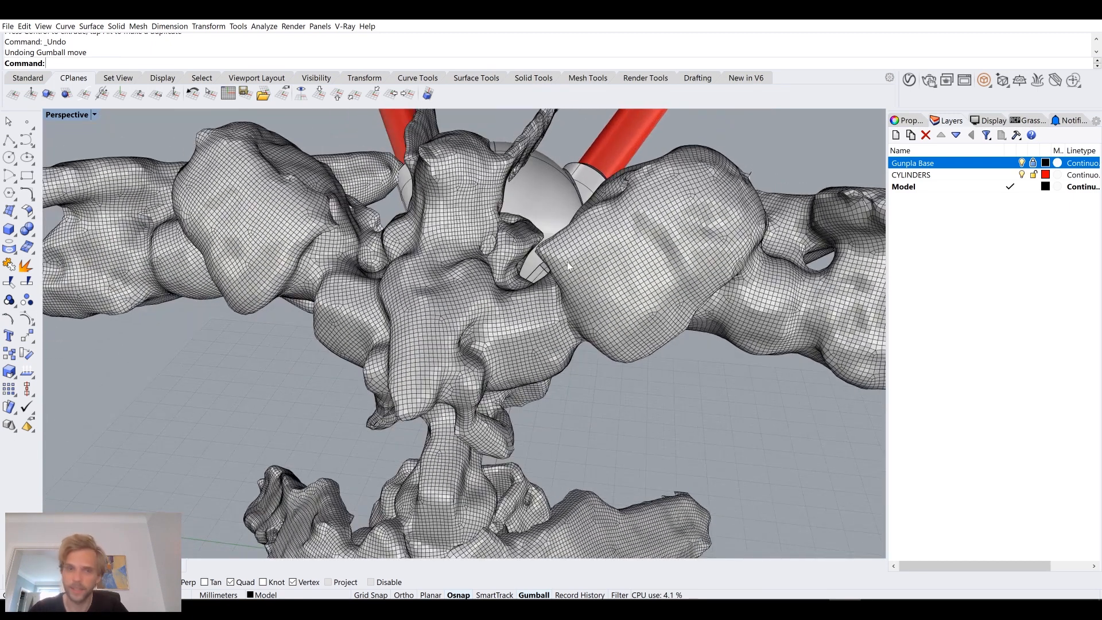
right_click_drag(567, 262, 735, 314)
scroll(668, 364, "up", 3)
scroll(517, 313, "up", 3)
right_click_drag(505, 310, 623, 292)
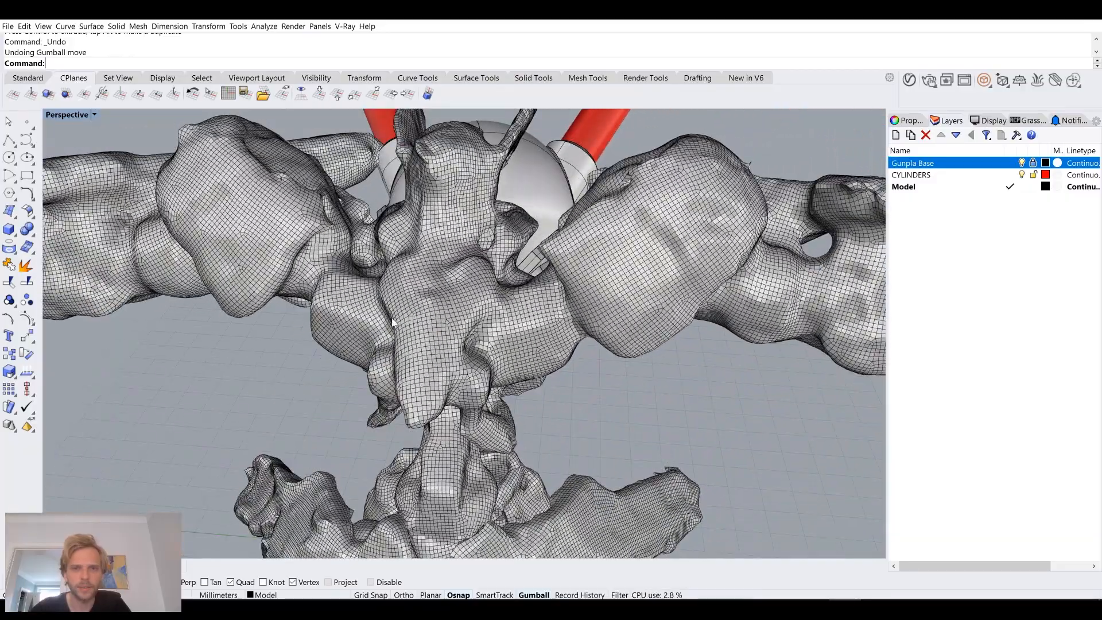
right_click_drag(335, 362, 474, 241)
scroll(474, 241, "down", 7)
scroll(459, 224, "up", 6)
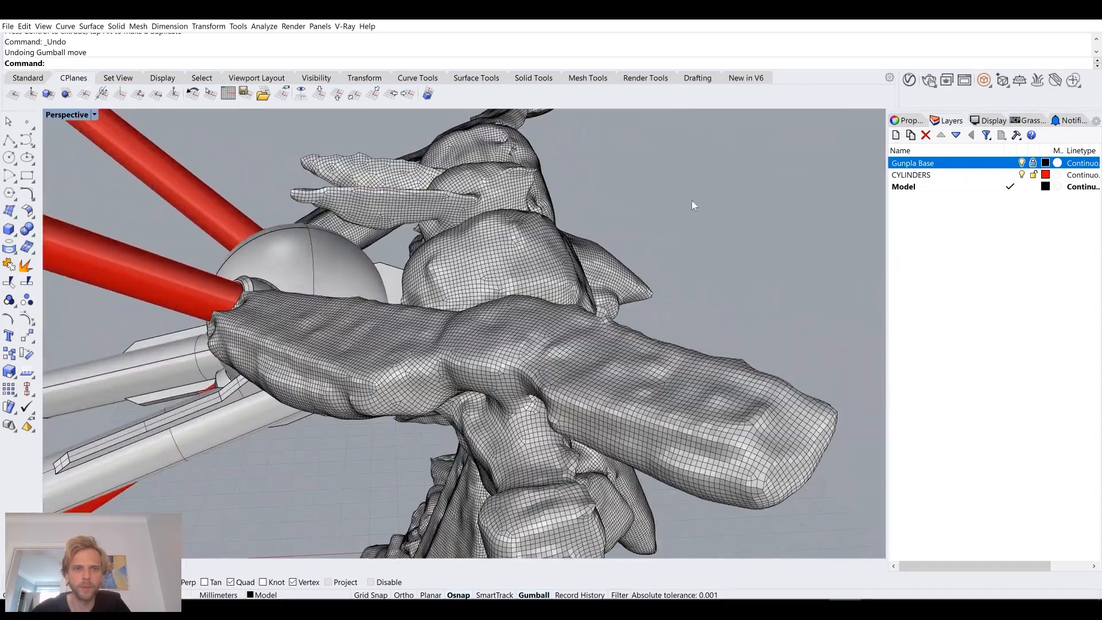
right_click_drag(519, 169, 374, 331)
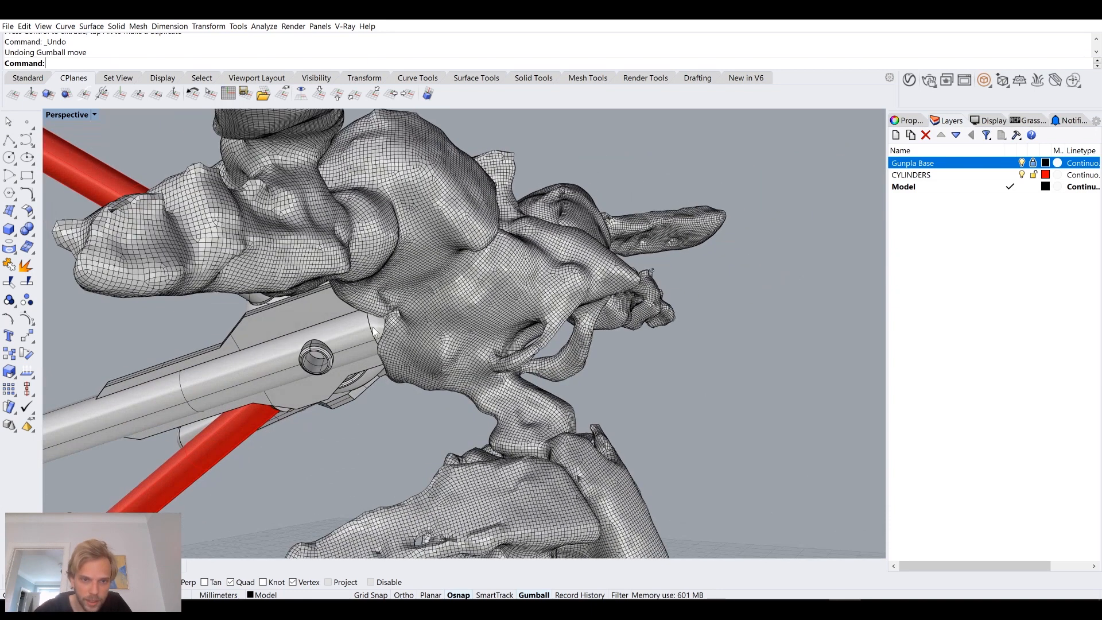
right_click_drag(589, 343, 574, 362)
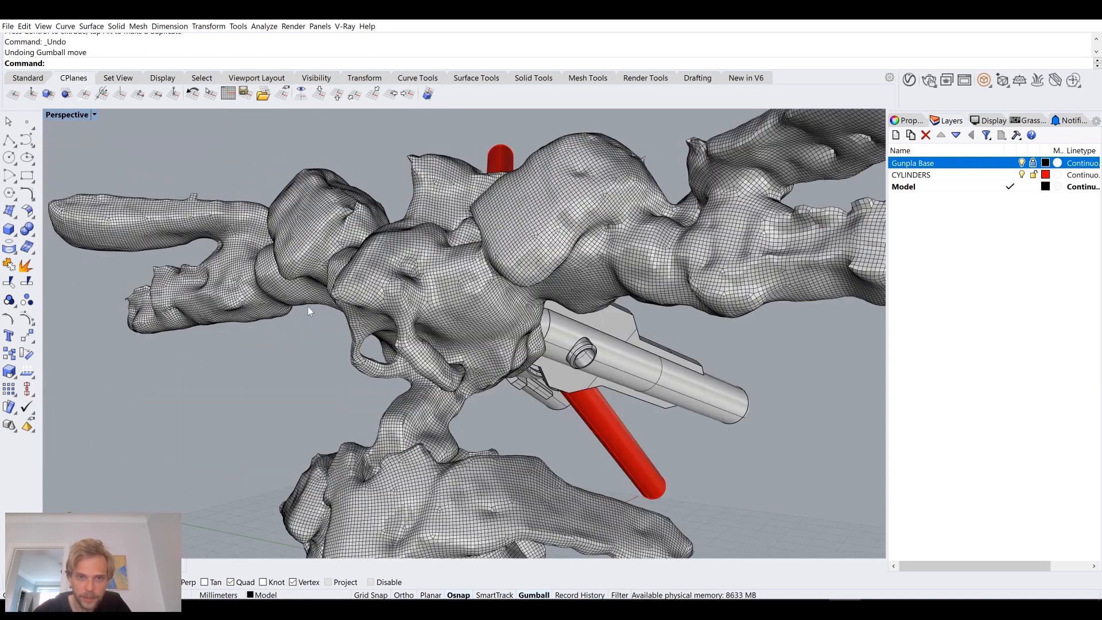
right_click_drag(487, 337, 445, 220)
Step: Hide the Gunpla Base layer and delete one of the two mirrored side parts with its plate and tube
left_click(1021, 163)
right_click_drag(459, 373, 468, 295)
scroll(486, 328, "up", 6)
right_click_drag(580, 263, 540, 254)
left_click(491, 268)
left_click(256, 330)
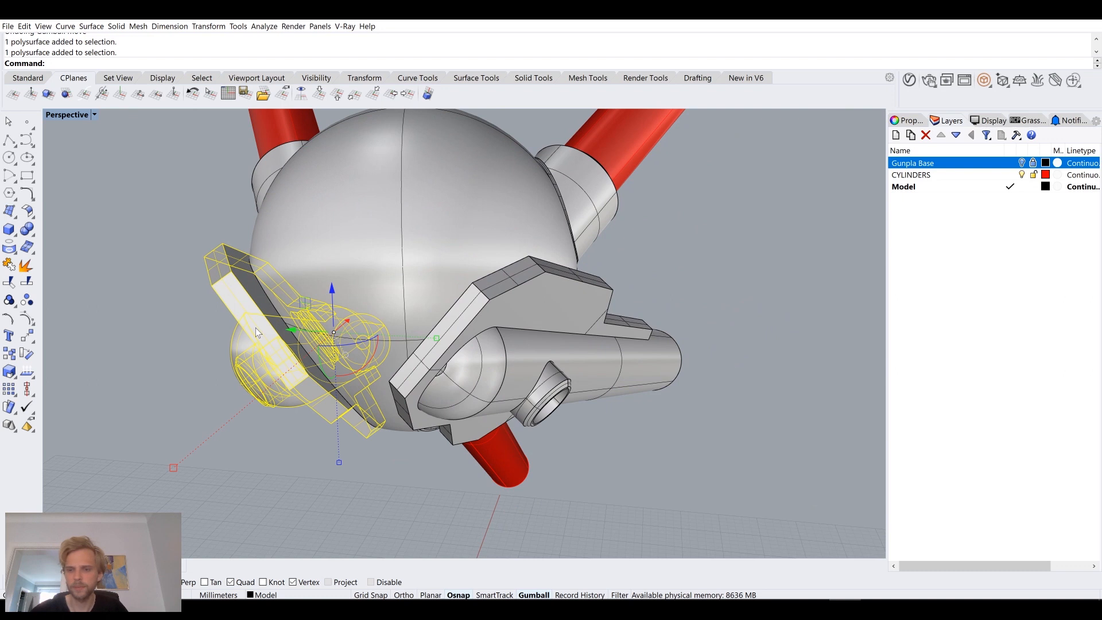
key("Delete")
Step: Join the round disc surface on the back of the sphere with the sphere polysurface
right_click_drag(259, 327, 433, 329)
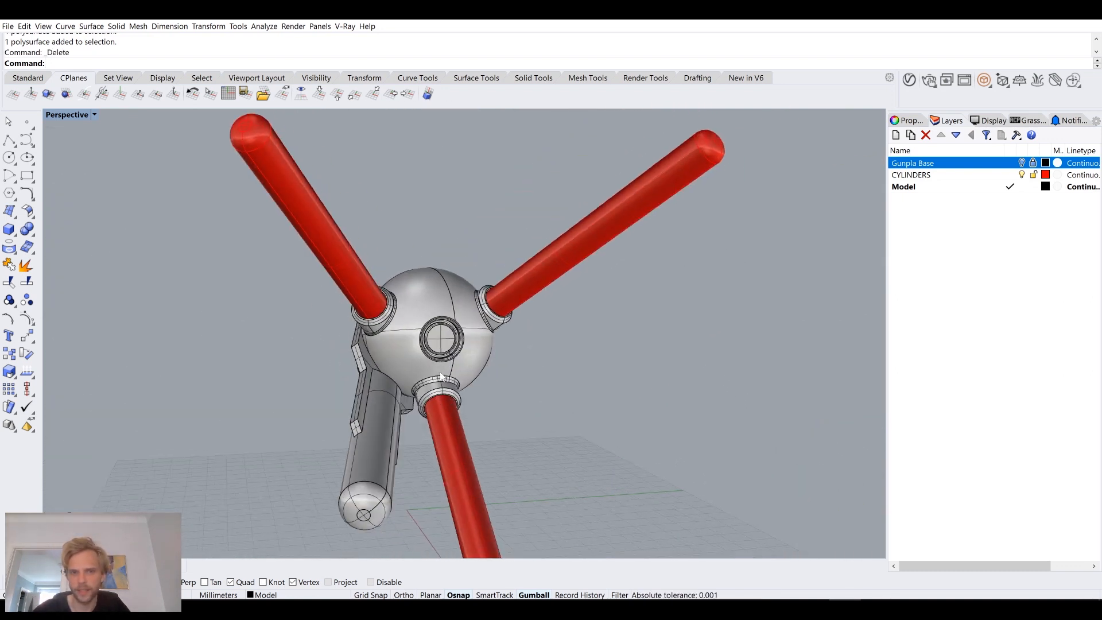
scroll(434, 329, "up", 5)
left_click(434, 330)
left_click(323, 298)
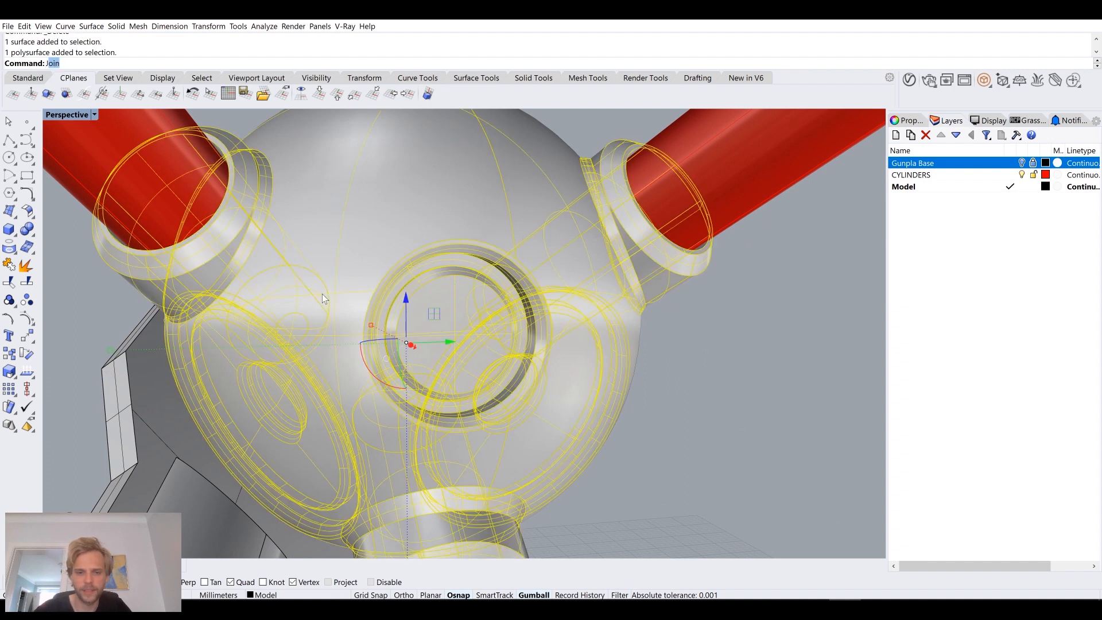
key("ctrl+j")
left_click(730, 326)
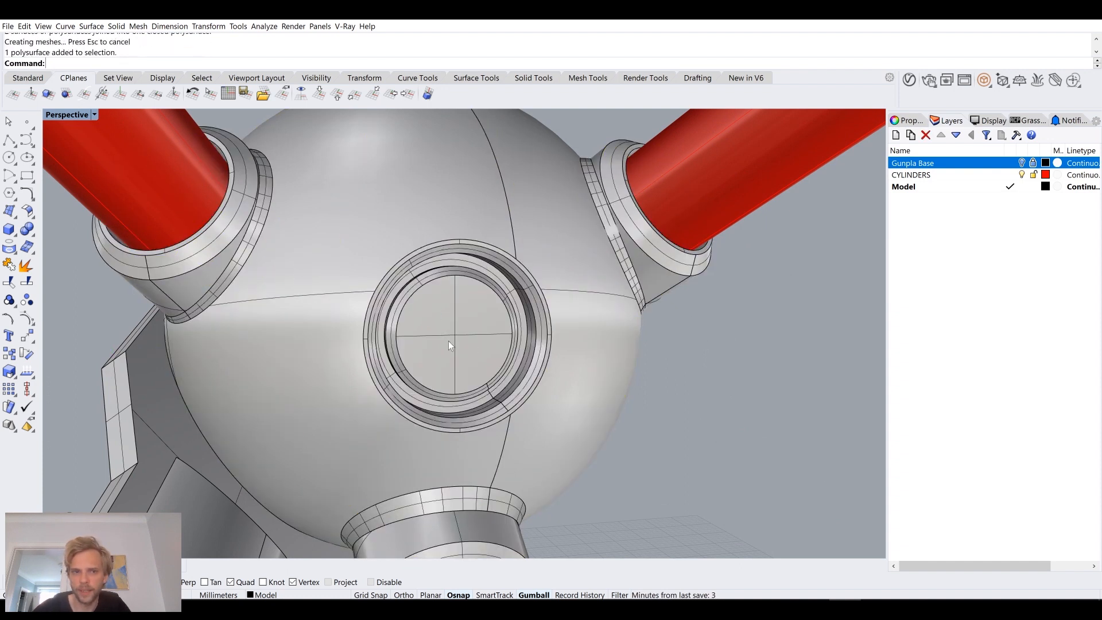
Step: Duplicate the circular edge where the remaining side tube meets its far rounded end
right_click_drag(615, 389, 595, 332)
right_click_drag(734, 388, 628, 311, "shift")
scroll(632, 314, "up", 5)
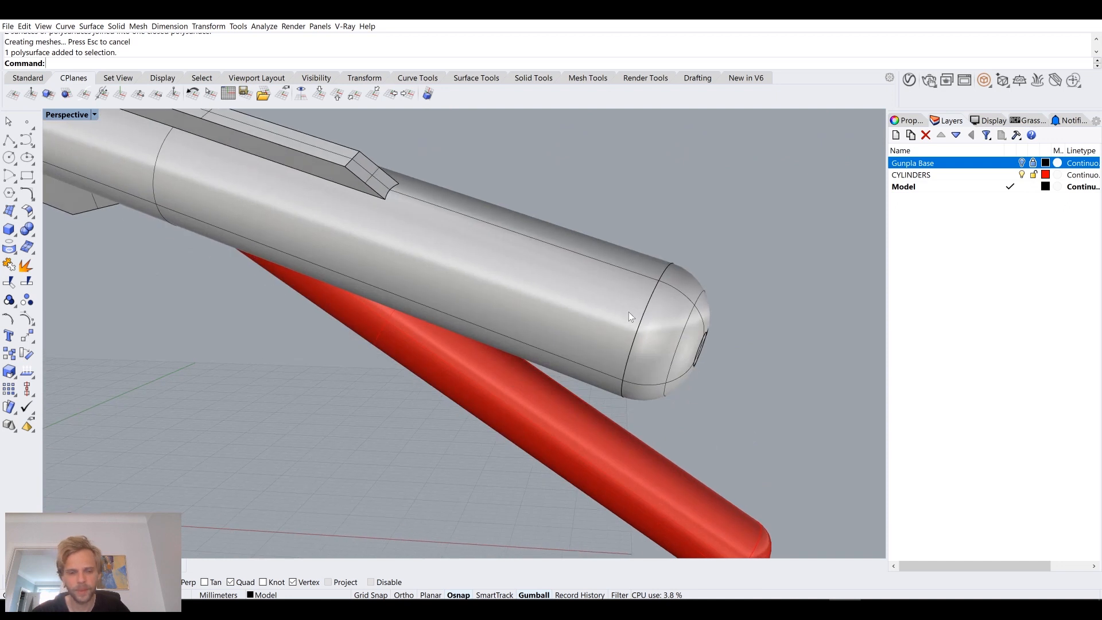
key("Return")
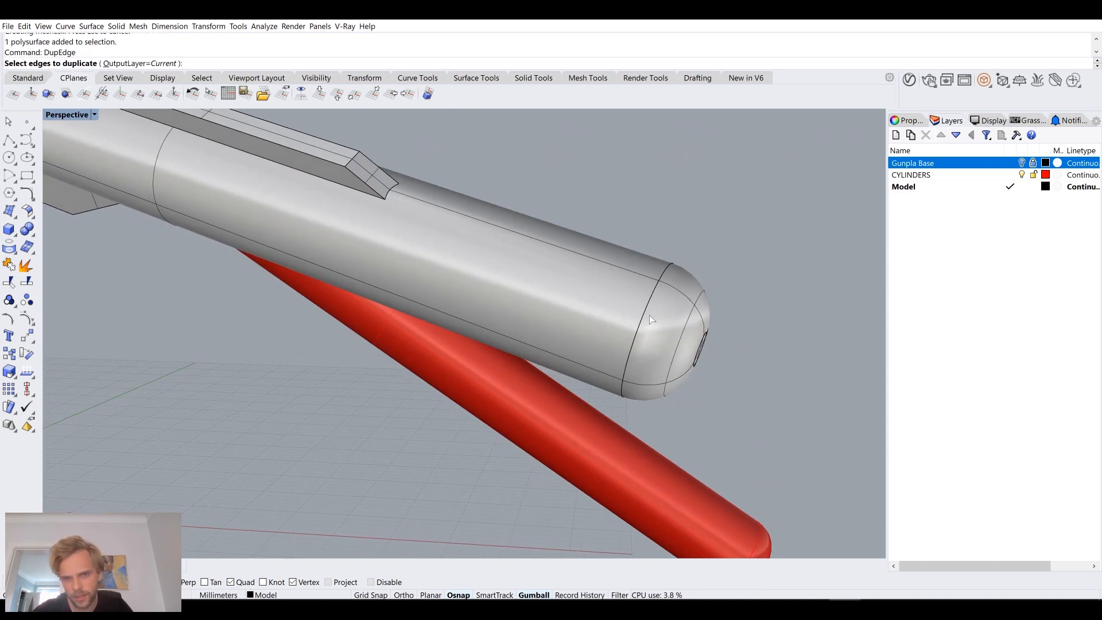
left_click(644, 312)
key("Return")
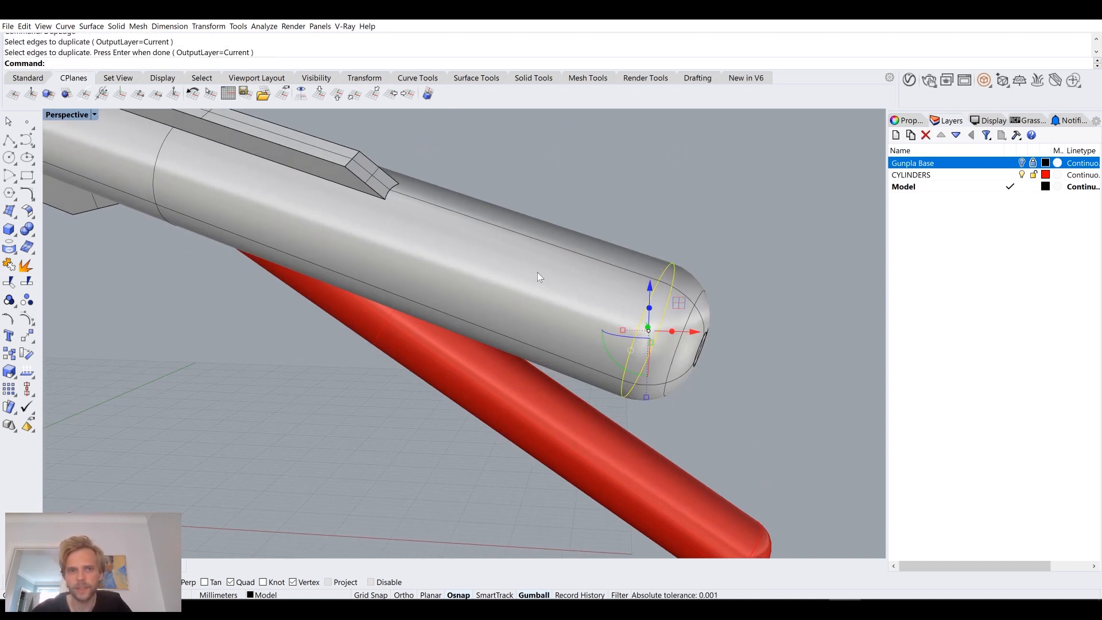
Step: Extrude the duplicated circular edge about 64 mm back along the tube to the rounded end near the sphere
scroll(539, 272, "down", 5)
right_click_drag(611, 335, 611, 327)
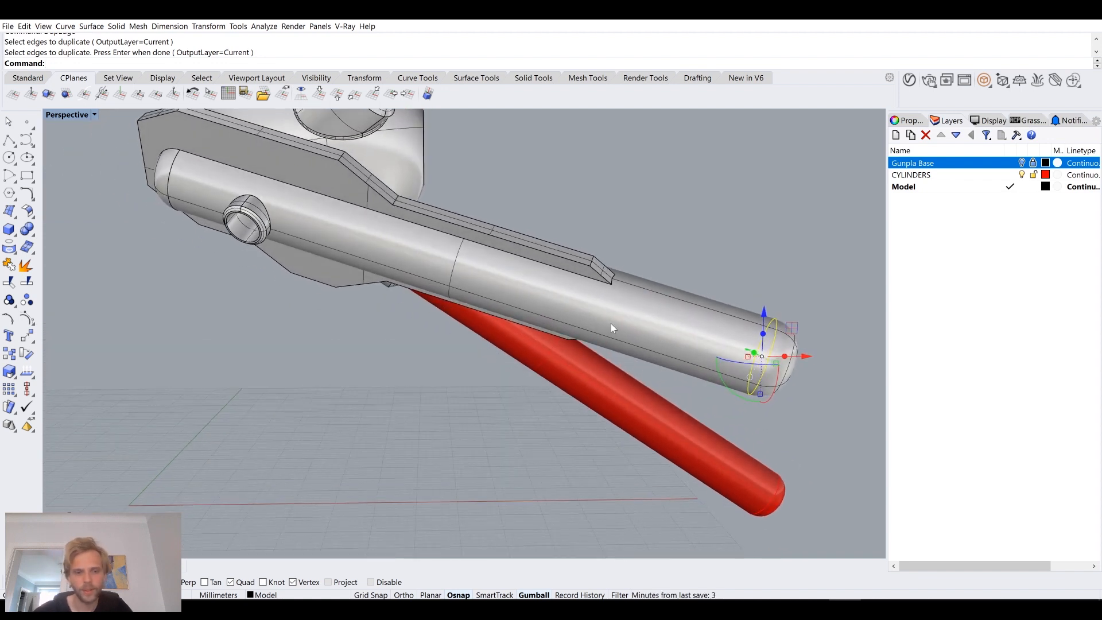
type("ExtrudeCrv")
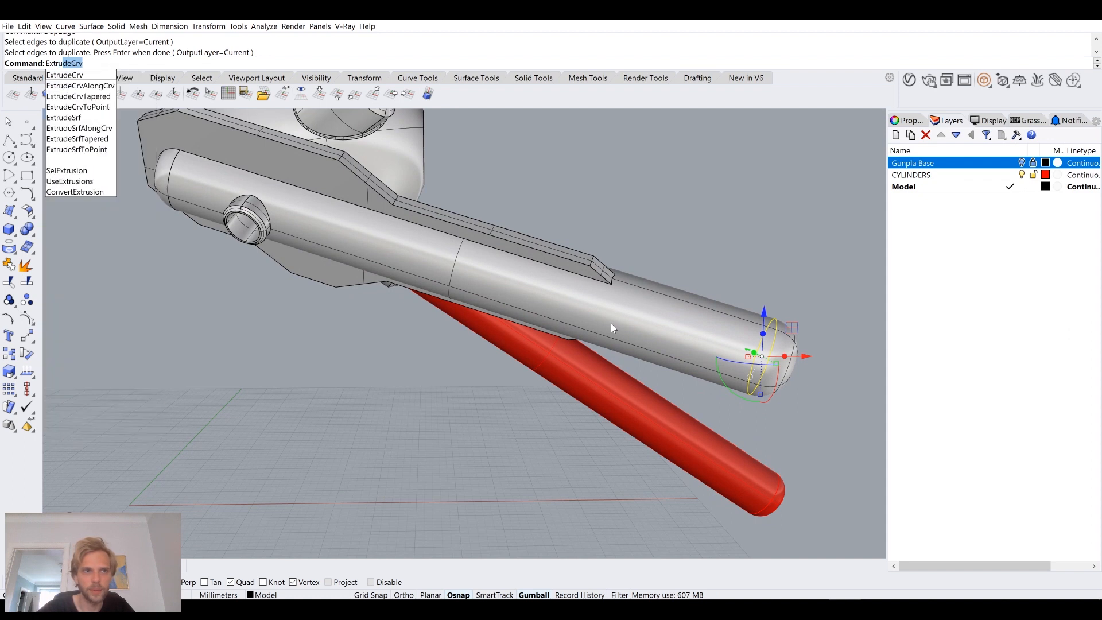
key("Return")
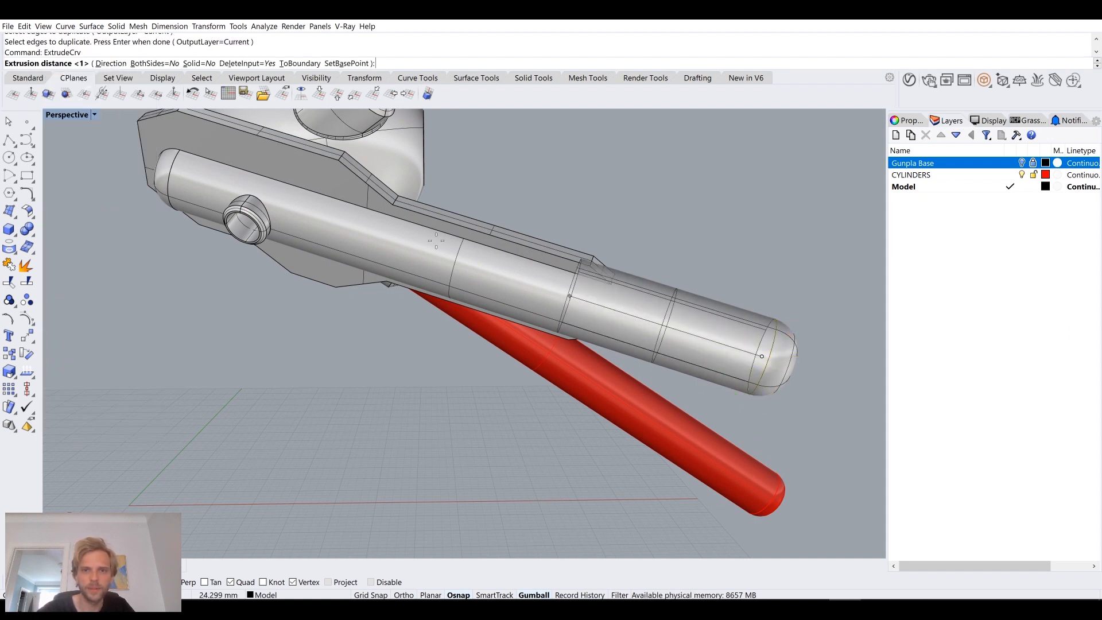
left_click(170, 179)
scroll(165, 173, "up", 6)
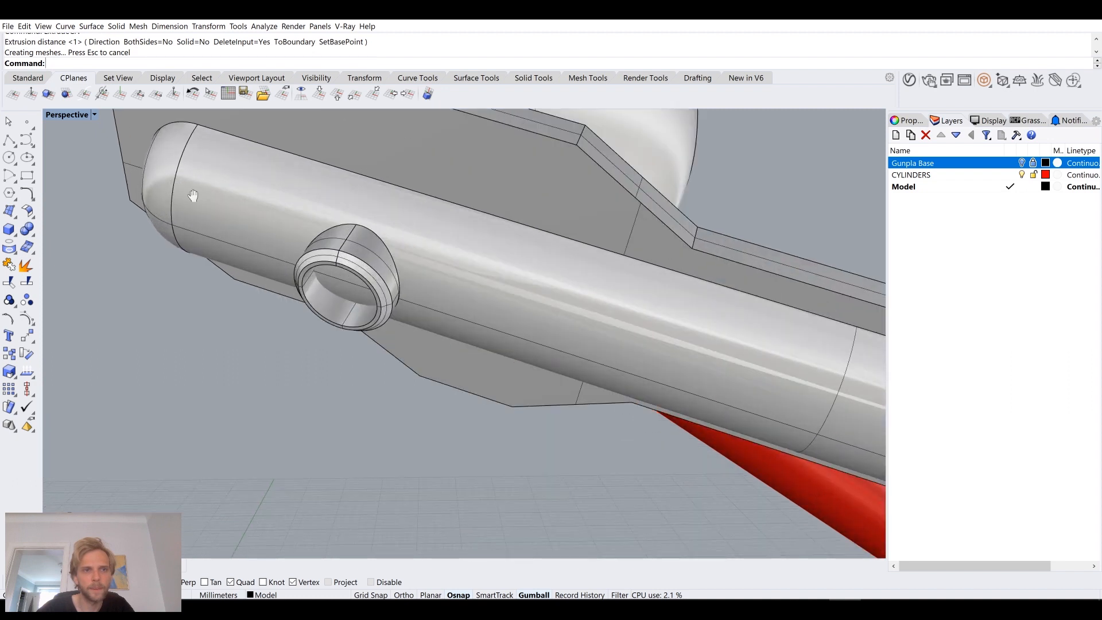
Step: Select the side part and the newly extruded cylinder separately to check how far each extends
left_click(291, 247)
scroll(276, 244, "down", 6)
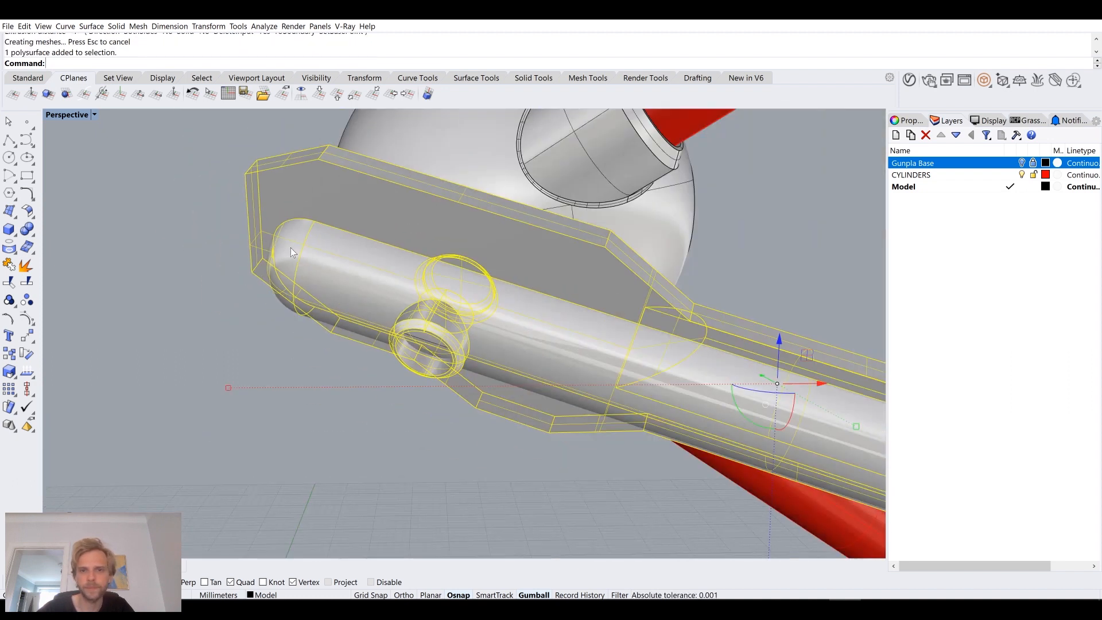
left_click(600, 216)
left_click(773, 363)
left_click(797, 381)
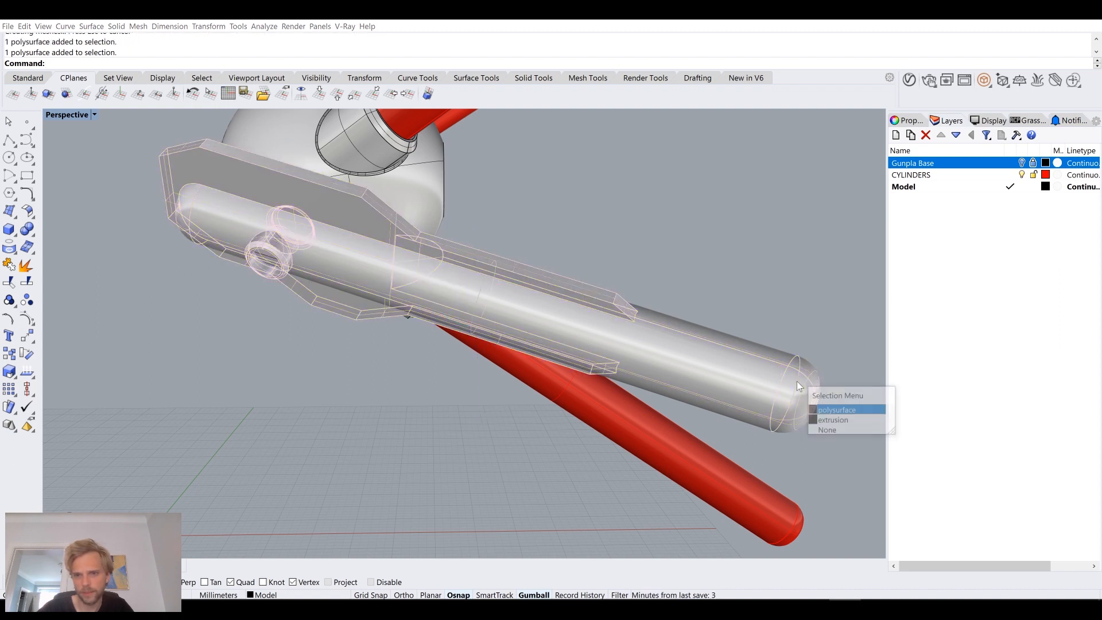
left_click(823, 418)
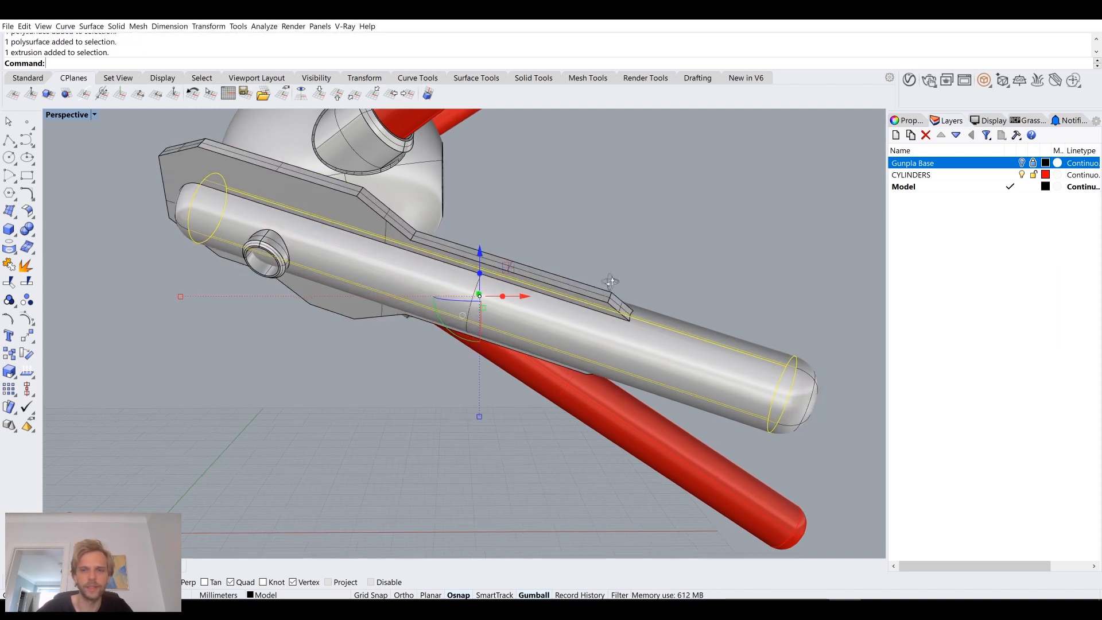
right_click_drag(615, 284, 601, 275)
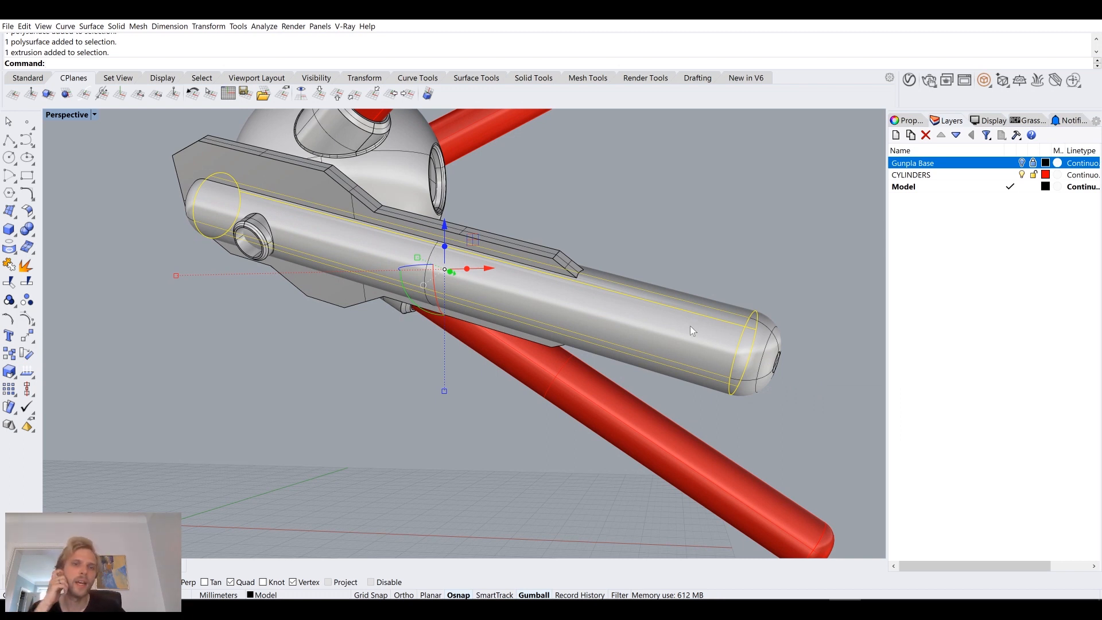
left_click(734, 255)
Step: Extract the outer wall surface of the round socket protruding from the side tube
scroll(679, 266, "up", 6)
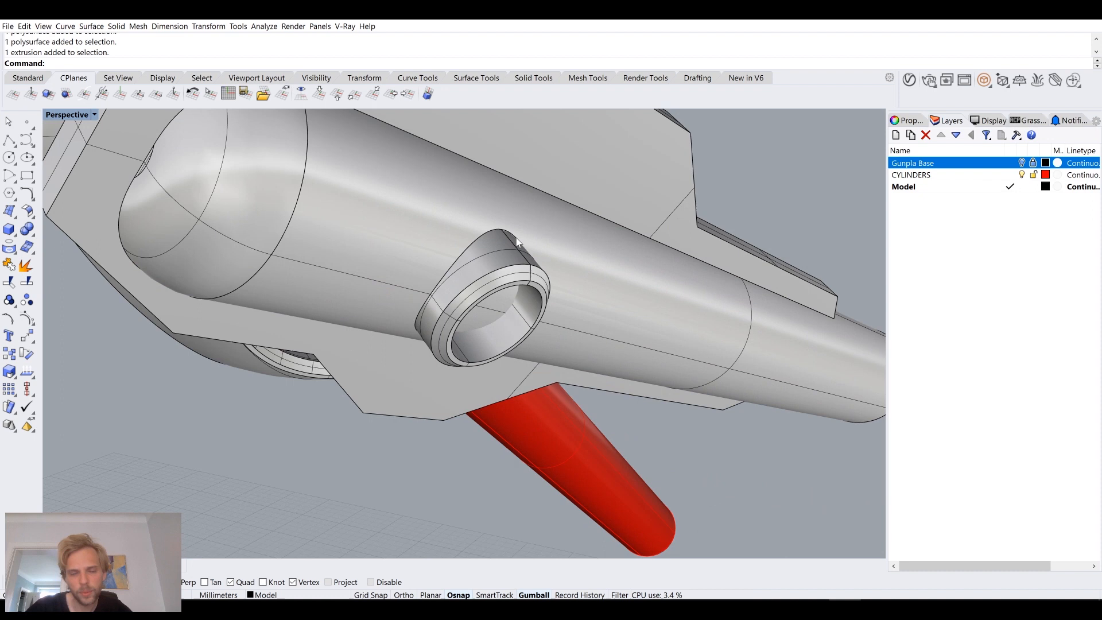
right_click_drag(516, 237, 389, 247)
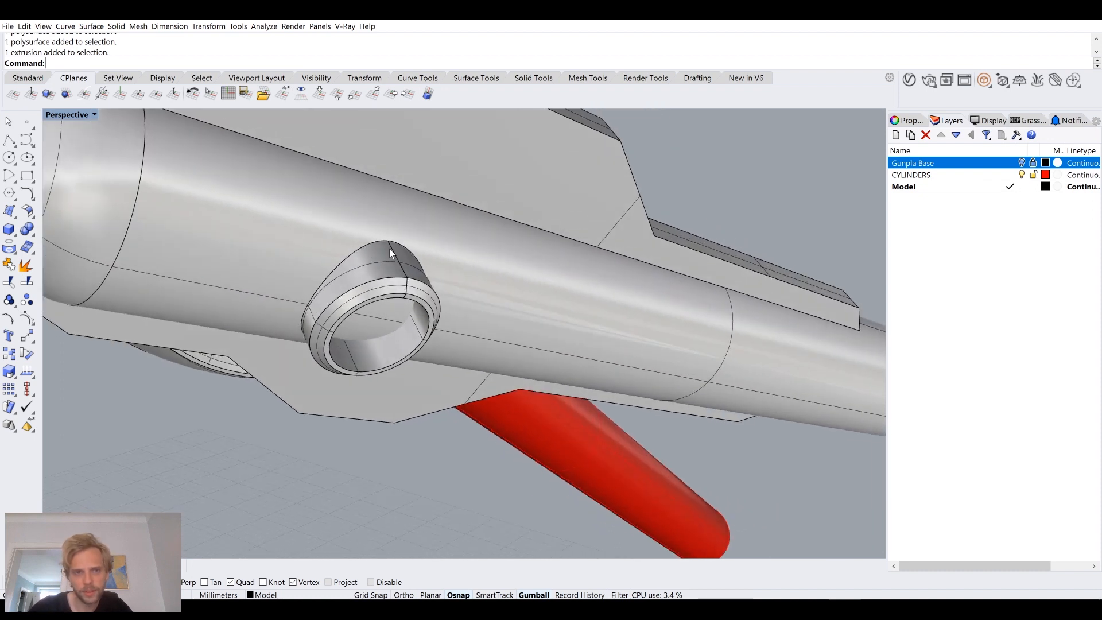
key("Up")
key("Return")
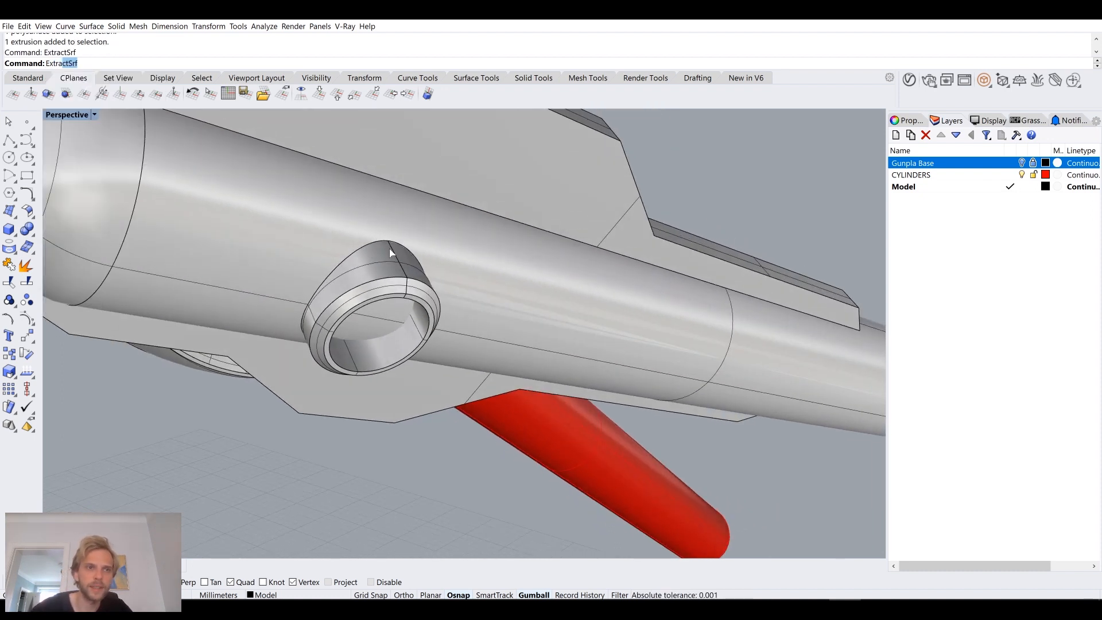
left_click(391, 257)
key("Return")
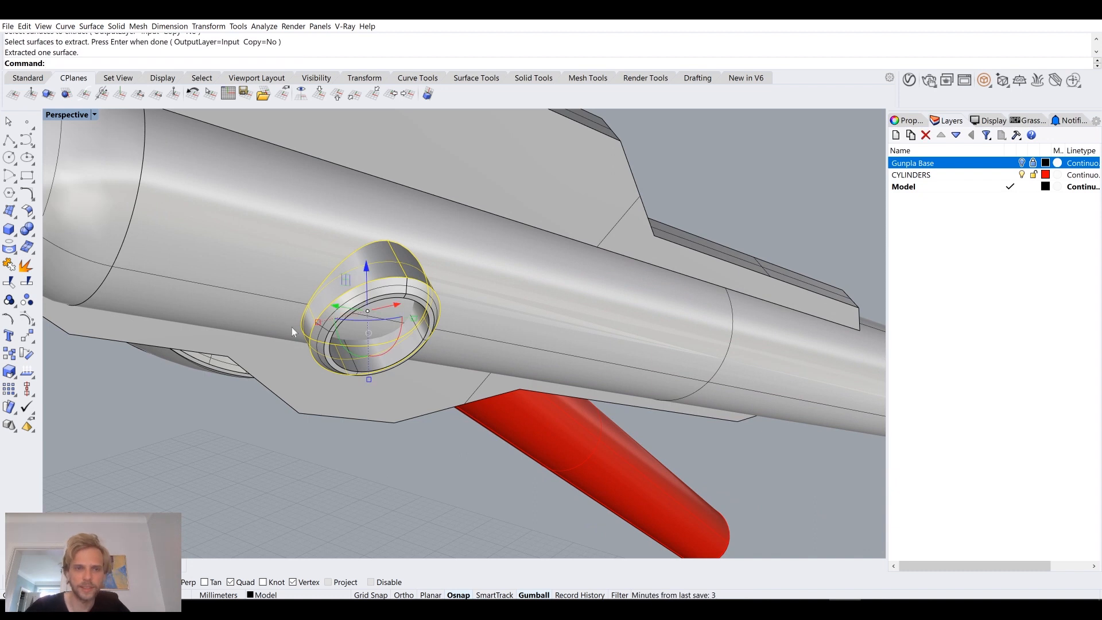
Step: Join the extracted wall surface with the socket's detached rim polysurface
scroll(381, 285, "up", 4)
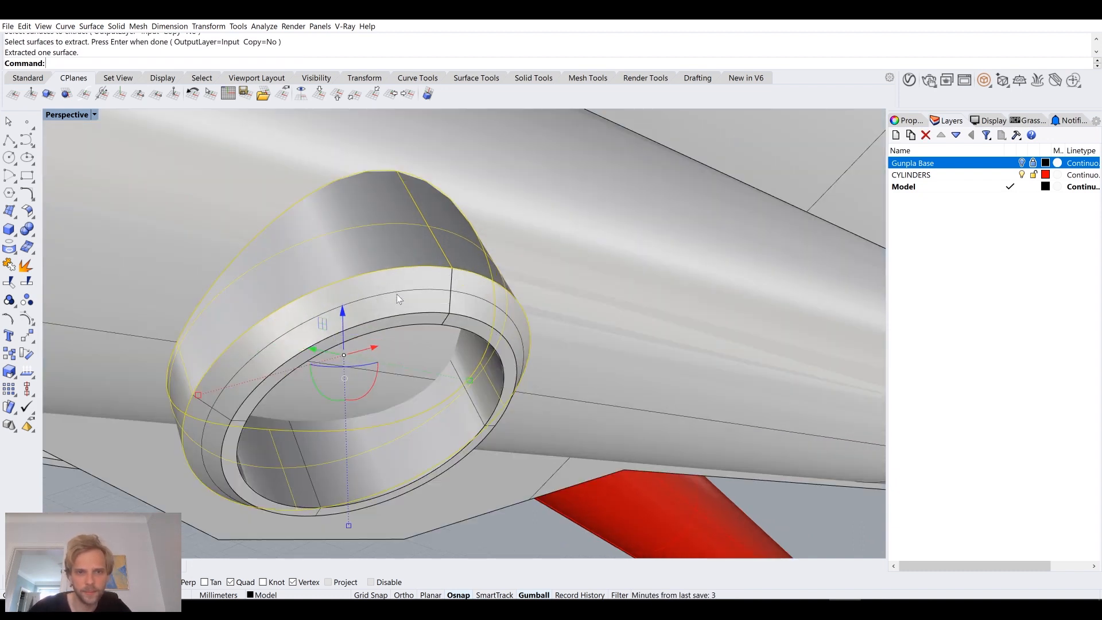
left_click(397, 294)
scroll(391, 285, "down", 5)
right_click_drag(394, 290, 442, 286)
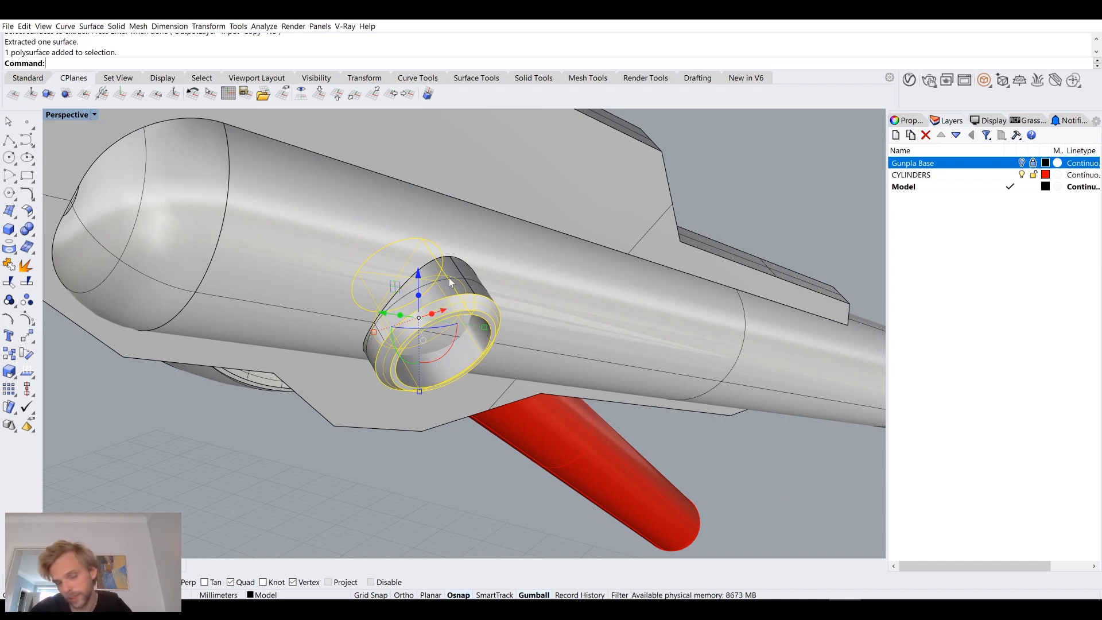
left_click(469, 274, "shift")
key("Return")
Step: Hide the joined socket polysurface of the side tube
left_click(332, 456)
right_click_drag(333, 456, 574, 325)
left_click(456, 299)
type("hide")
key("Return")
Step: Extract the attached wall surface of the round ring inside the side part and join it with the ring's polysurface
scroll(652, 358, "up", 8)
right_click_drag(652, 357, 671, 366)
scroll(652, 319, "up", 4)
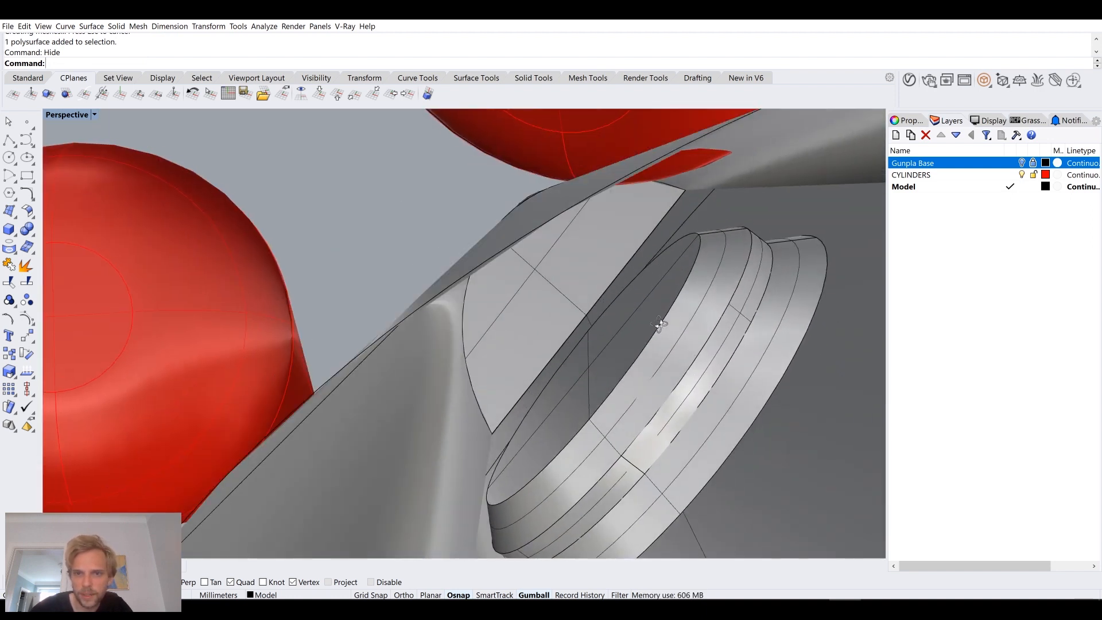
right_click_drag(660, 325, 659, 328)
type("ExtractSrf")
key("Return")
left_click(743, 348)
key("Return")
left_click(718, 330)
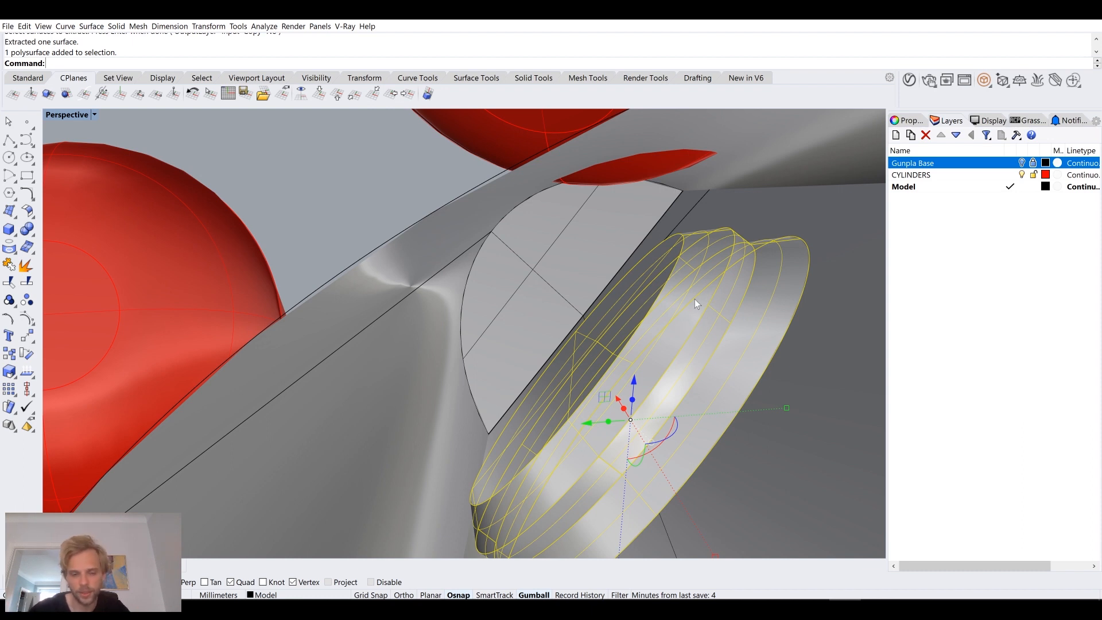
key("Return")
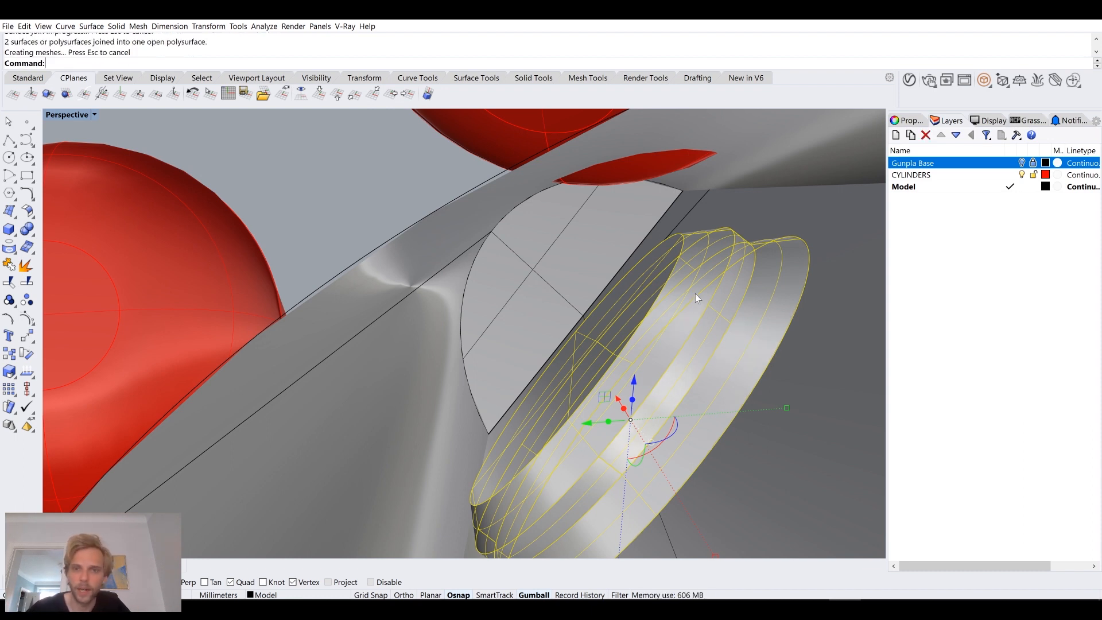
Step: Select the side part body, the protruding socket and the inner ring one by one to check that they are separate
scroll(695, 294, "down", 10)
right_click_drag(723, 346, 876, 360)
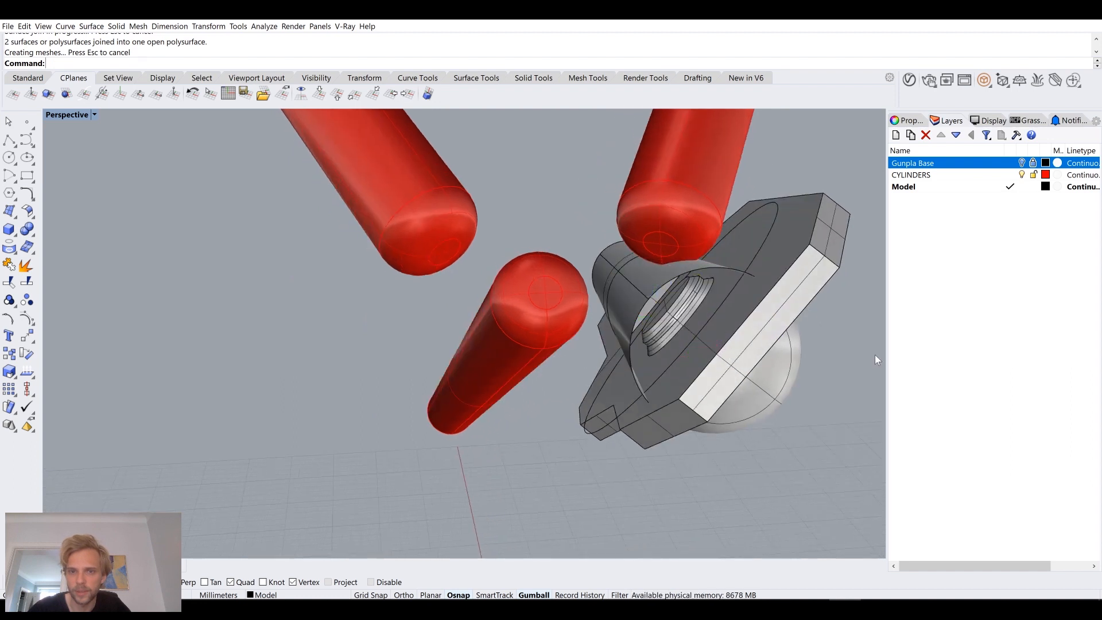
left_click(815, 272)
right_click_drag(828, 394, 683, 340)
scroll(728, 366, "down", 6)
right_click_drag(527, 342, 607, 387)
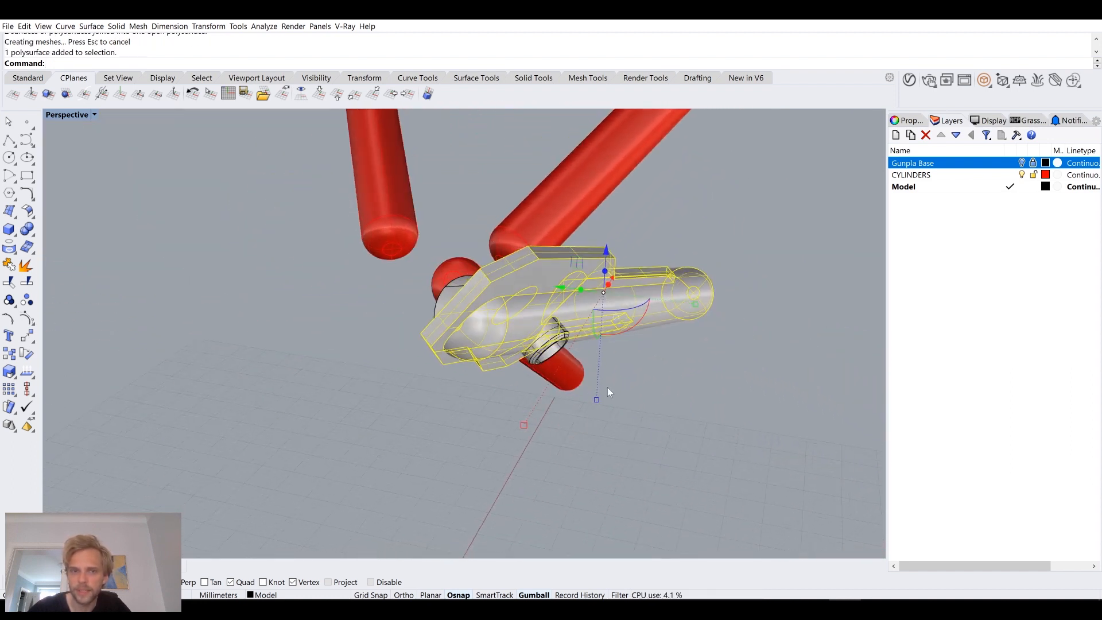
left_click(607, 387)
scroll(543, 337, "up", 7)
left_click(545, 341)
right_click_drag(552, 350, 655, 367)
right_click_drag(736, 332, 624, 291, "shift")
left_click(598, 246)
scroll(729, 338, "down", 4)
right_click_drag(730, 338, 683, 340)
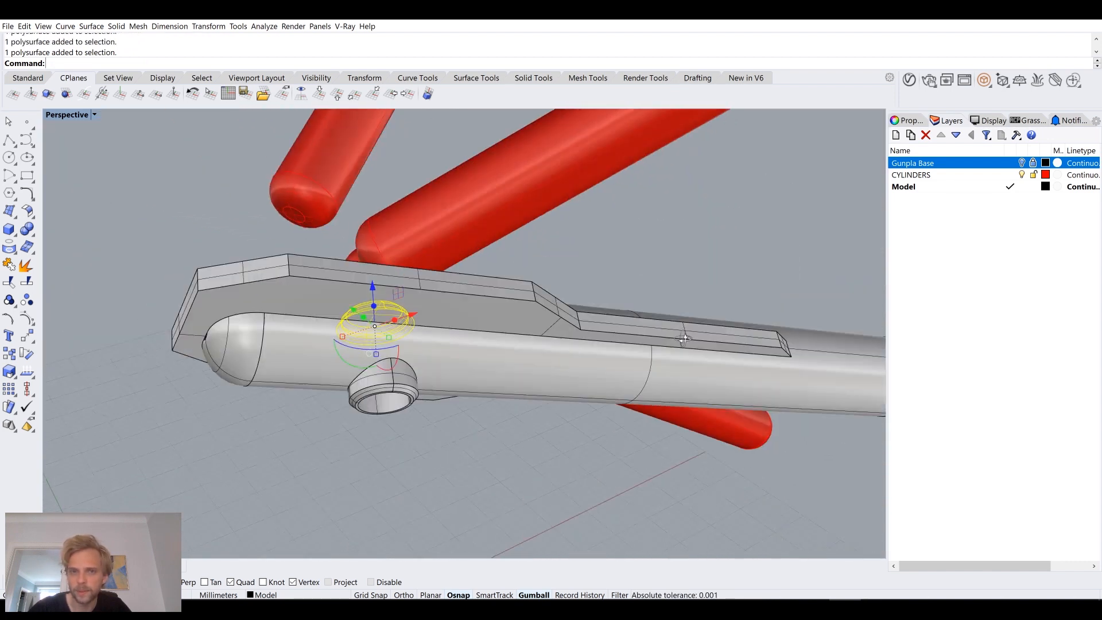
left_click(643, 467)
Step: Extract the rounded end surfaces at the far end of the side tube and join them into one end piece
right_click_drag(643, 468, 482, 336)
right_click_drag(687, 308, 710, 332)
scroll(698, 313, "up", 5)
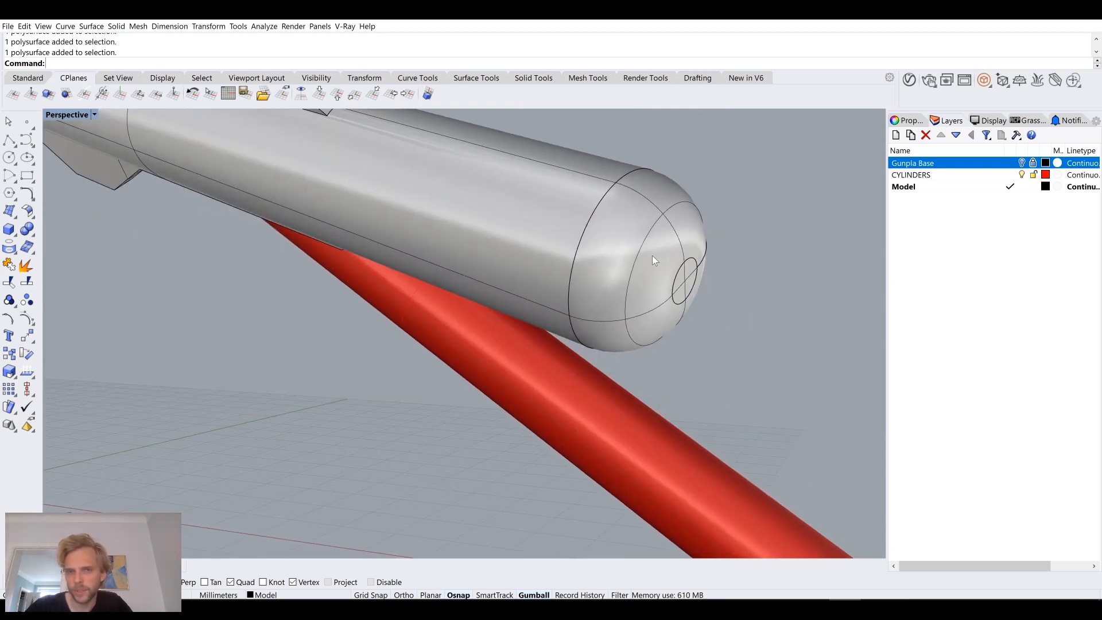
key("Return")
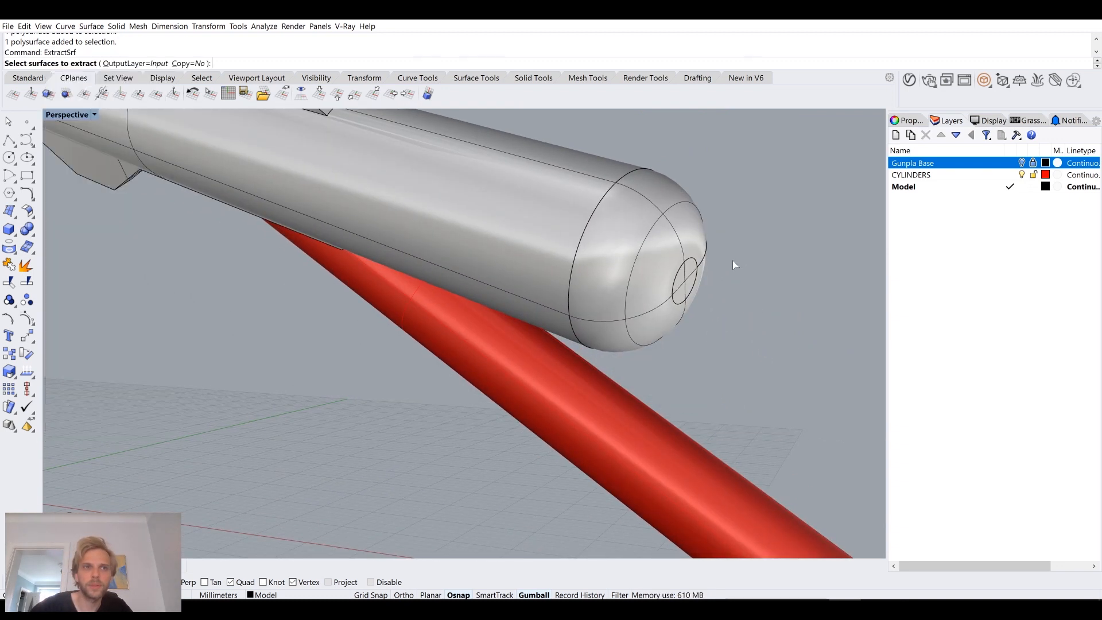
left_click(646, 241)
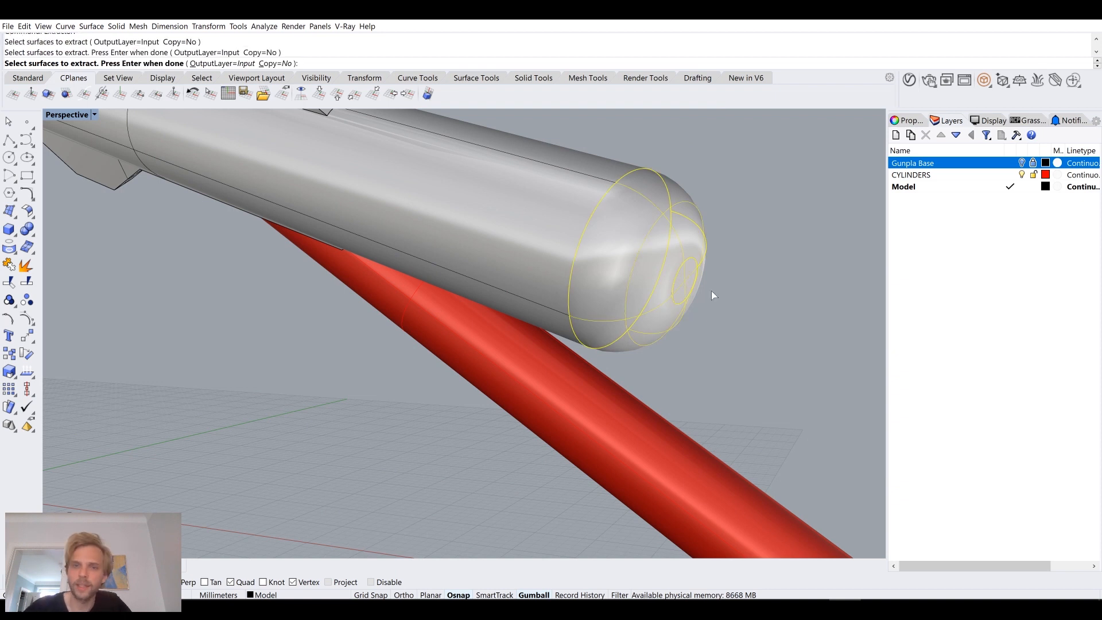
key("Return")
type("join")
key("Return")
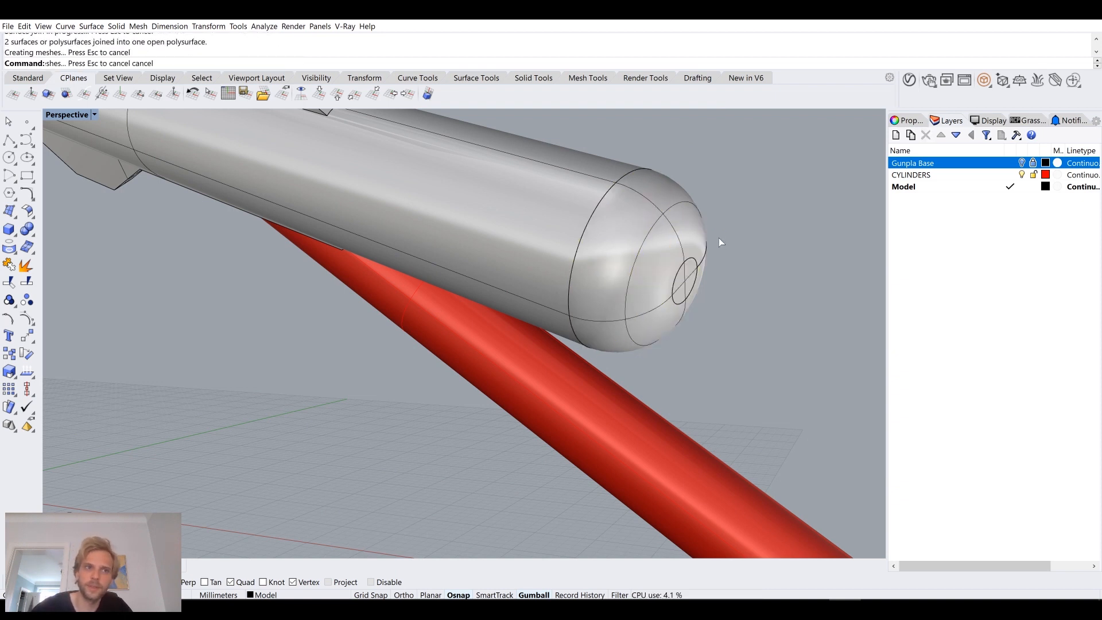
Step: Delete the remaining body of the original side part
left_click(839, 349)
right_click_drag(838, 349, 610, 295)
left_click(528, 284)
key("Delete")
scroll(629, 301, "up", 5)
scroll(538, 326, "down", 2)
scroll(584, 288, "up", 2)
scroll(583, 283, "up", 5)
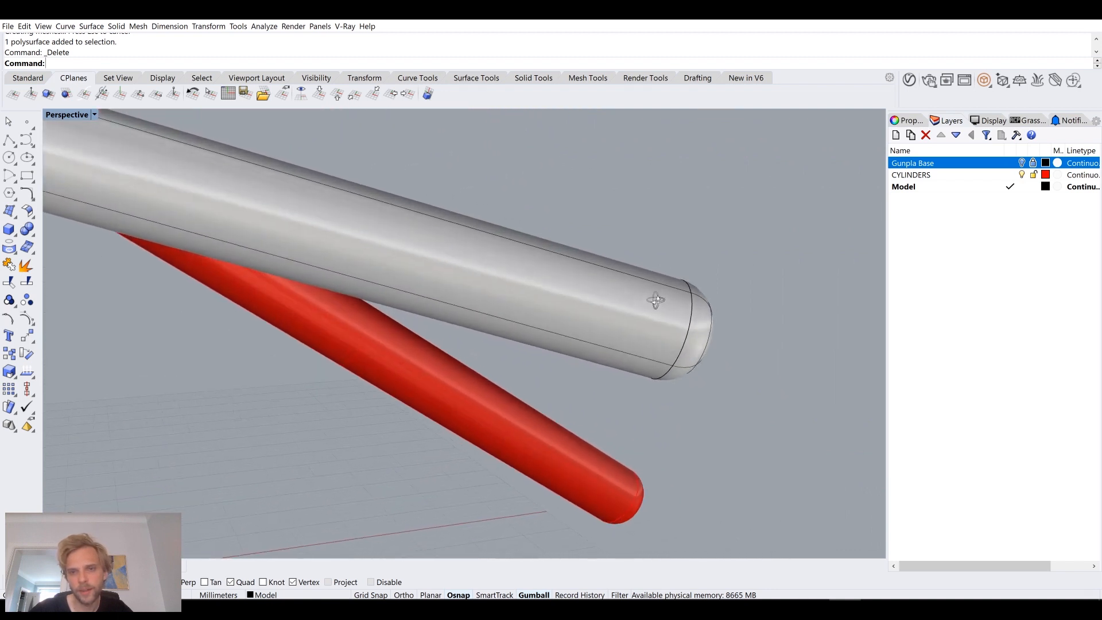
left_click_drag(537, 194, 673, 463)
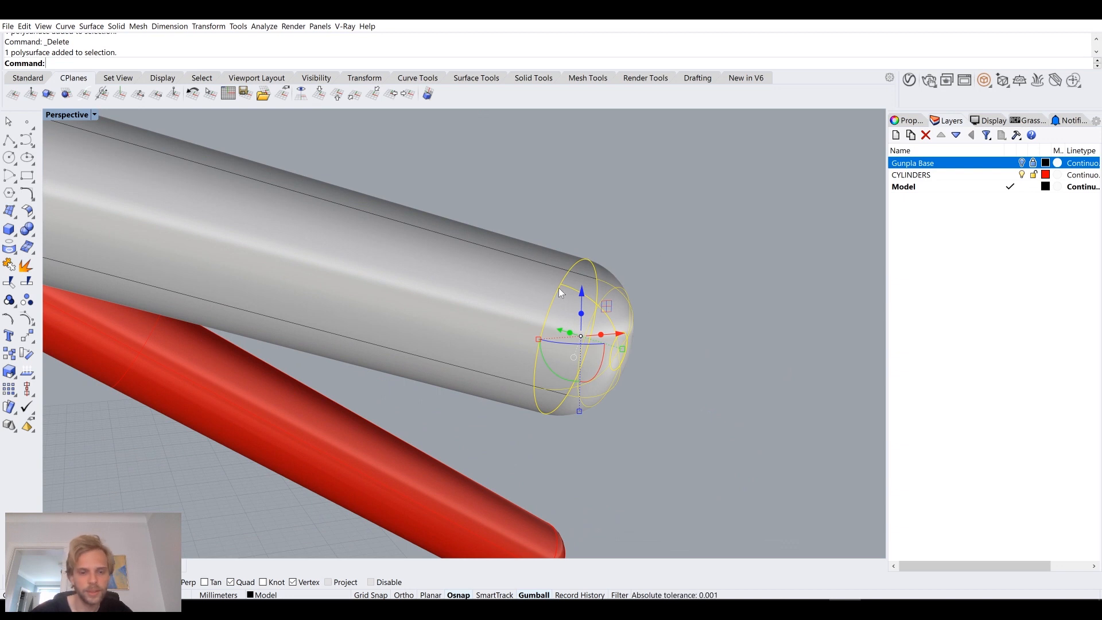
key("Return")
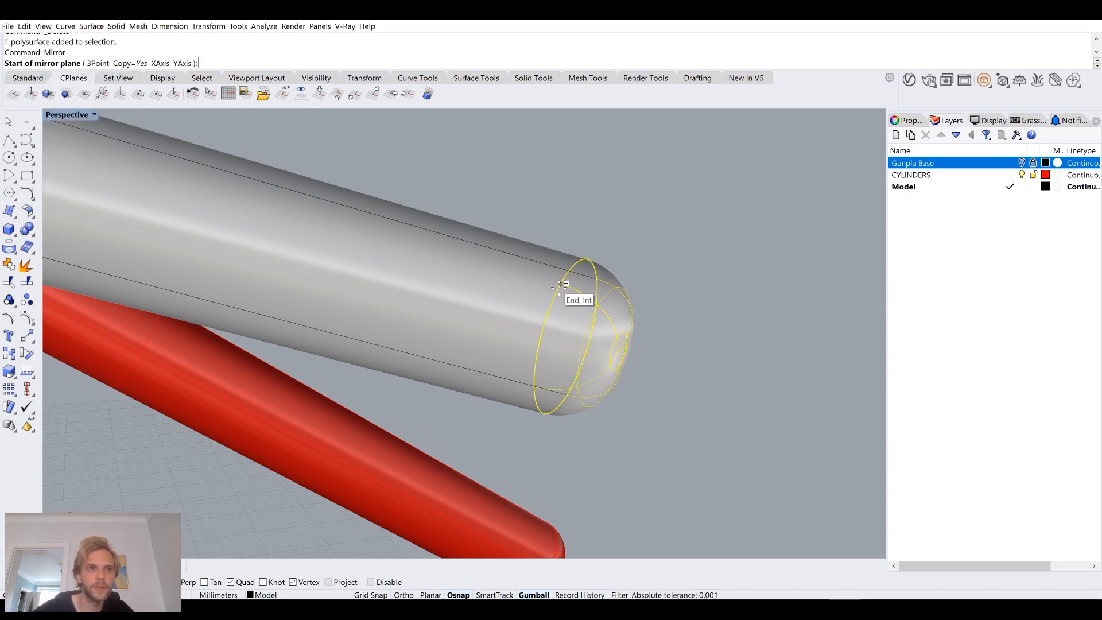
scroll(515, 253, "down", 3)
right_click_drag(432, 246, 310, 253)
scroll(293, 259, "up", 3)
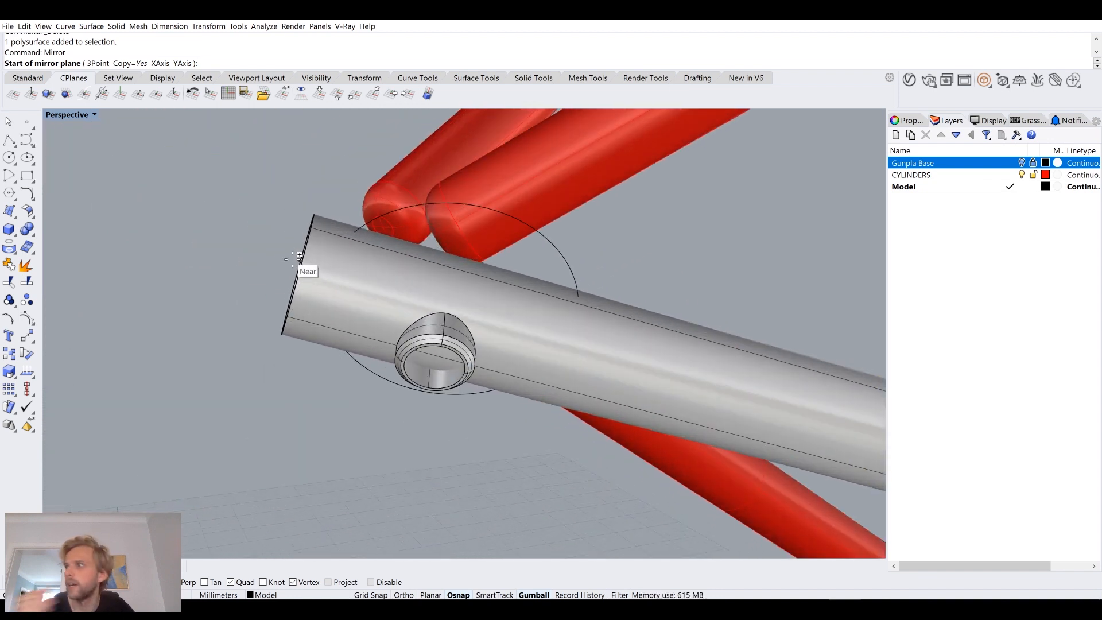
right_click_drag(299, 256, 346, 263)
right_click_drag(493, 317, 530, 322)
scroll(548, 332, "up", 4)
key("Escape")
Step: Join the rounded end piece with the extruded cylinder of the new tube
scroll(587, 354, "down", 6)
right_click_drag(638, 358, 548, 292, "shift")
scroll(591, 301, "up", 6)
left_click_drag(607, 267, 608, 267)
scroll(608, 268, "down", 4)
right_click_drag(608, 267, 419, 290)
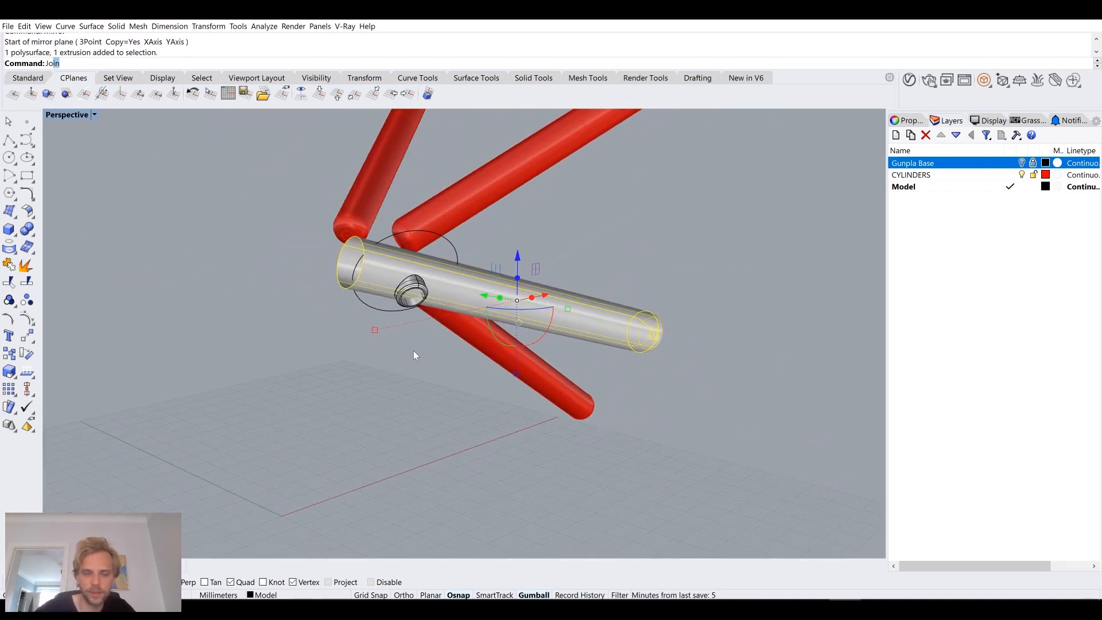
key("Return")
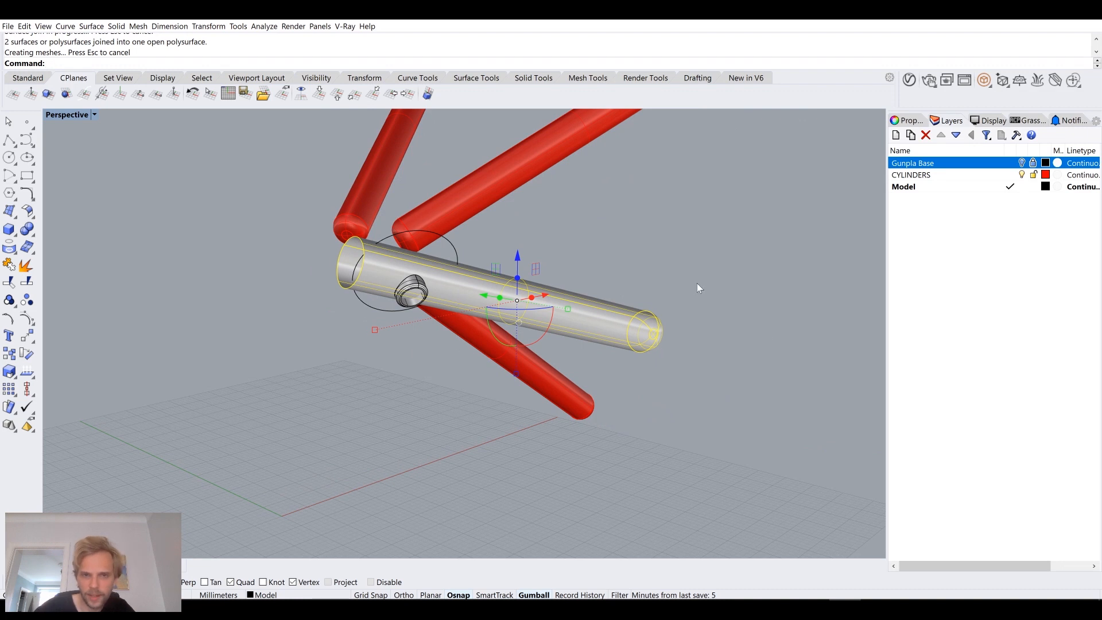
Step: Cap the open end of the joined tube to make it a closed solid
scroll(434, 286, "up", 4)
right_click_drag(377, 274, 701, 385)
scroll(596, 349, "up", 3)
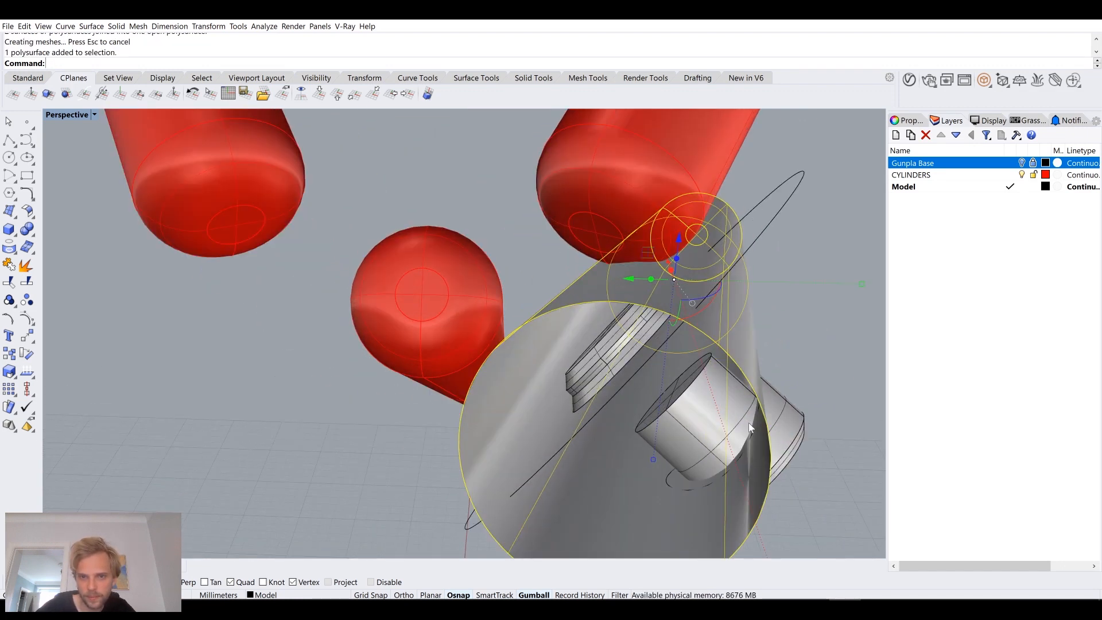
scroll(721, 408, "down", 4)
right_click_drag(718, 404, 482, 393)
left_click(448, 454)
right_click_drag(449, 454, 525, 398)
left_click(529, 276)
type("Cap")
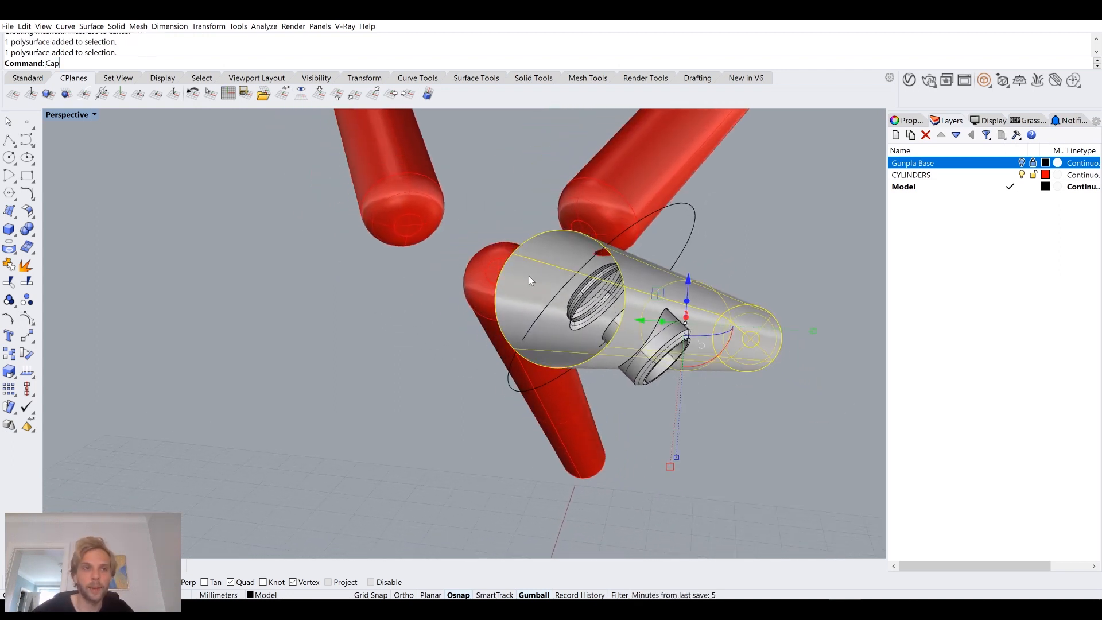
key("Return")
Step: Show only the sphere with its sockets from the hidden objects, using ShowSelected
mouse_move(627, 269)
right_mouse_down()
mouse_move(573, 283)
mouse_move(644, 264)
right_mouse_up()
type("Show")
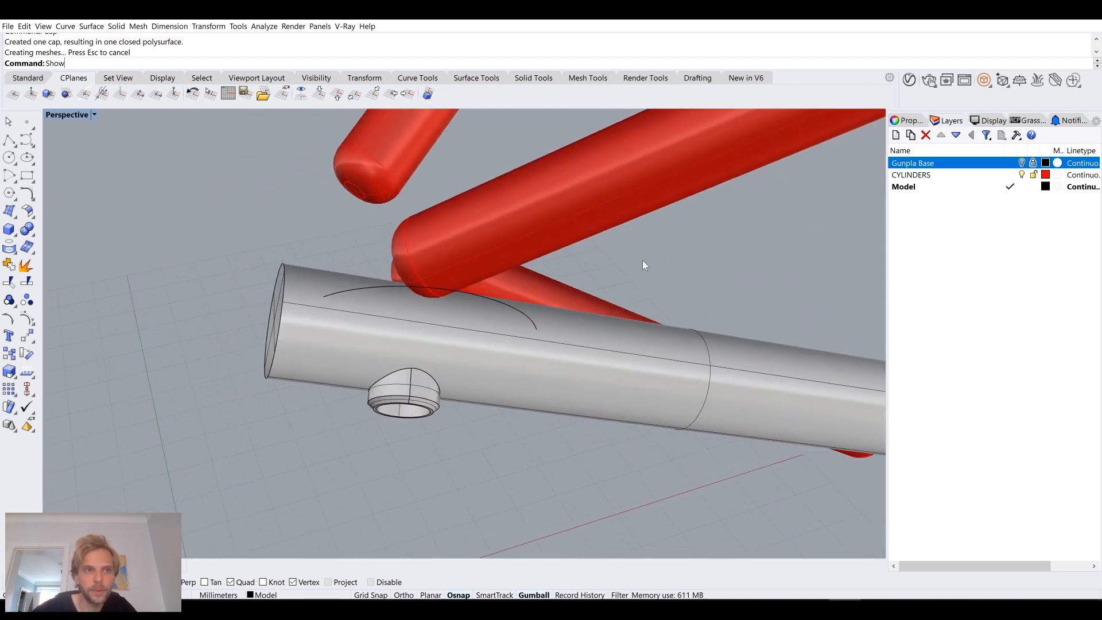
type("Selected")
key("Return")
left_click(494, 235)
key("Return")
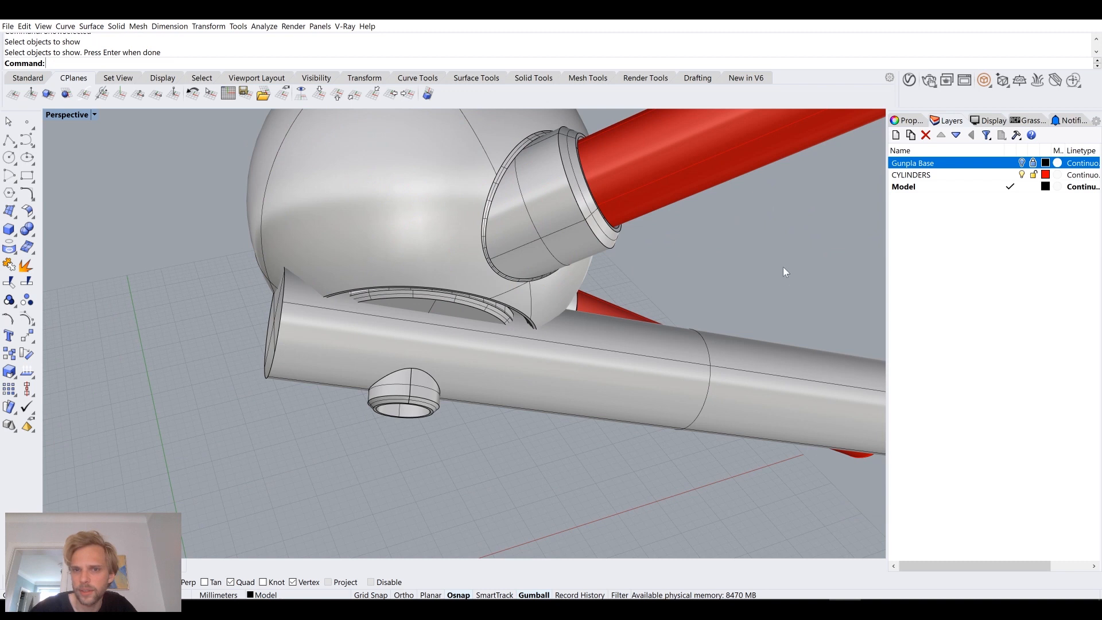
Step: Turn off the CYLINDERS layer to hide the red cylinders
right_click_drag(783, 267, 621, 367, "shift")
left_click(611, 224)
left_click(533, 377)
right_click_drag(532, 376, 410, 177)
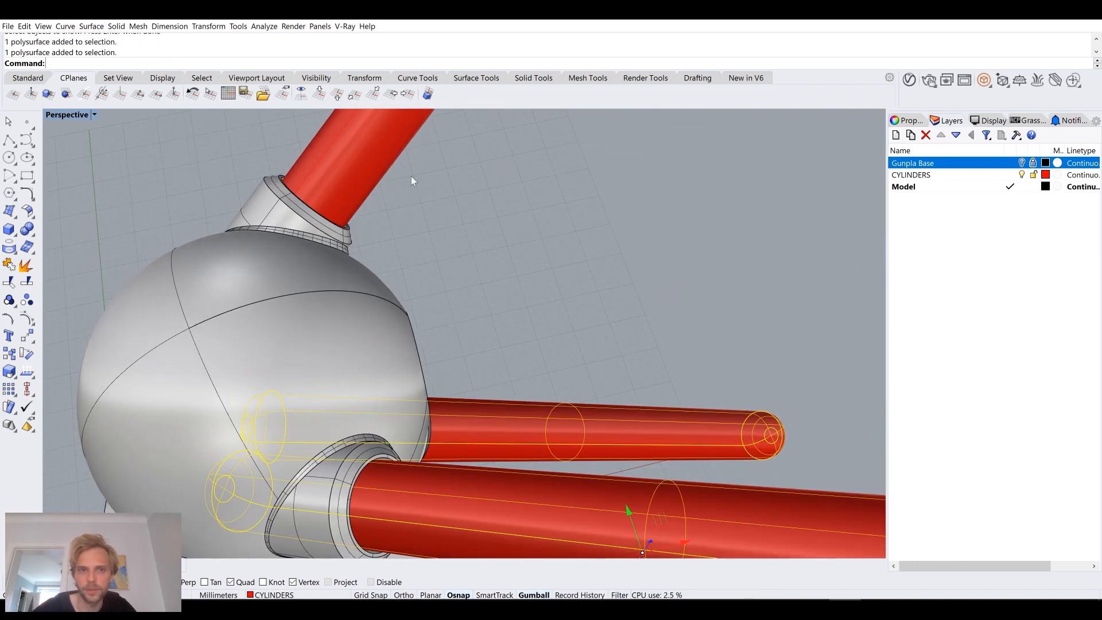
left_click(415, 170)
left_click(1033, 175)
Step: Select the capped tube to examine how it overlaps the base of the sphere
right_click_drag(620, 333, 391, 299)
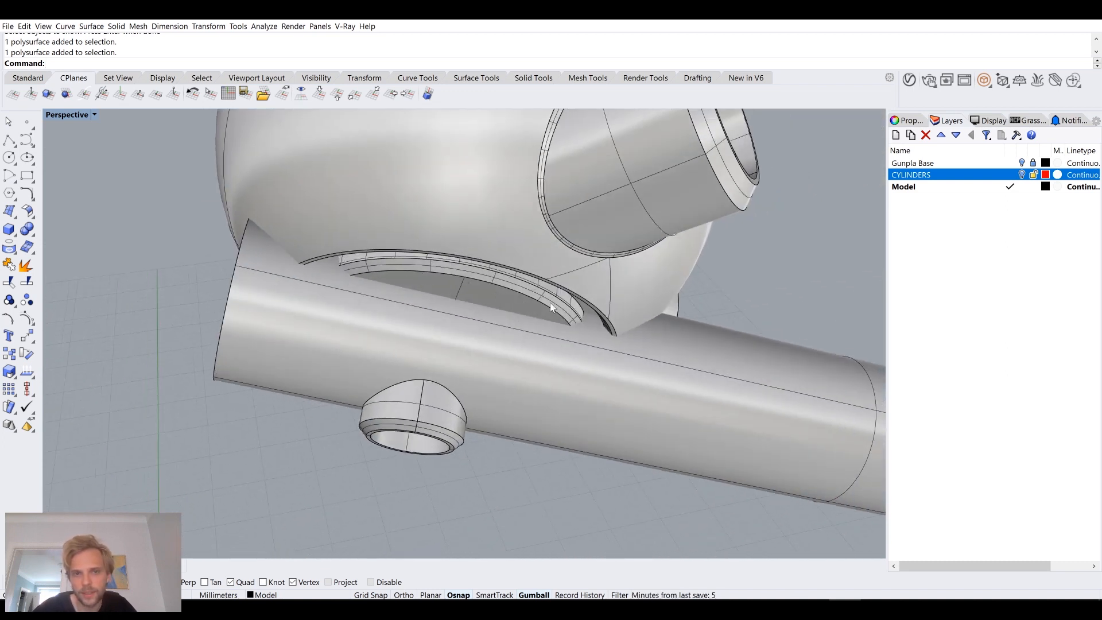
left_click(265, 275)
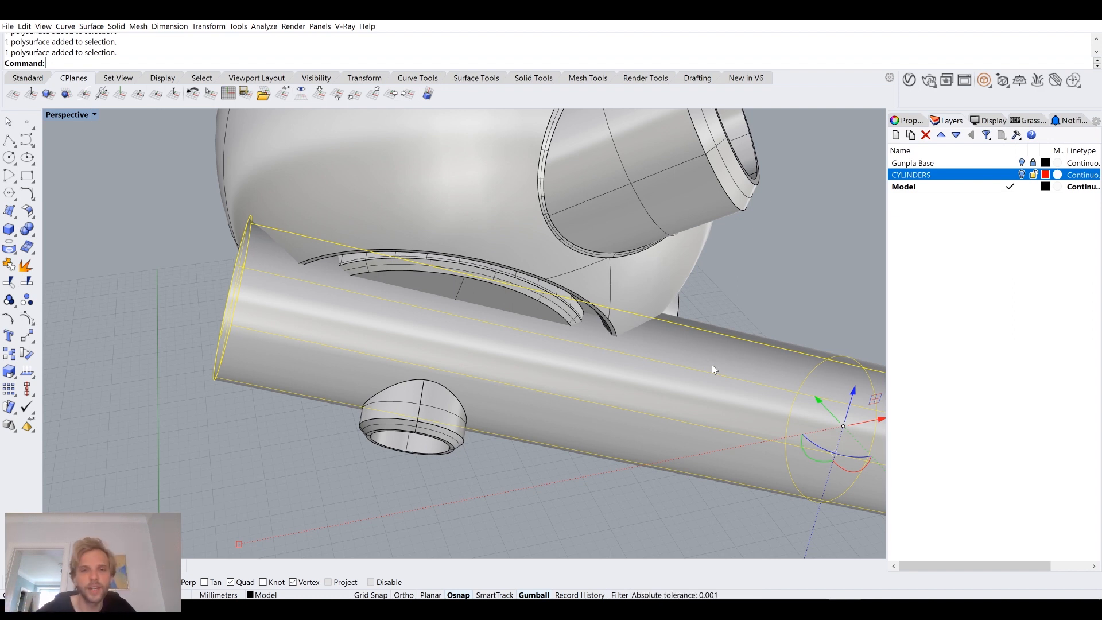
right_click_drag(263, 187, 267, 201)
right_click_drag(418, 346, 407, 314)
left_click(268, 381)
right_click_drag(326, 322, 334, 316)
Step: Scale up the circular curve around the opening at the sphere's base so it extends beyond the tube's end
left_click(463, 200)
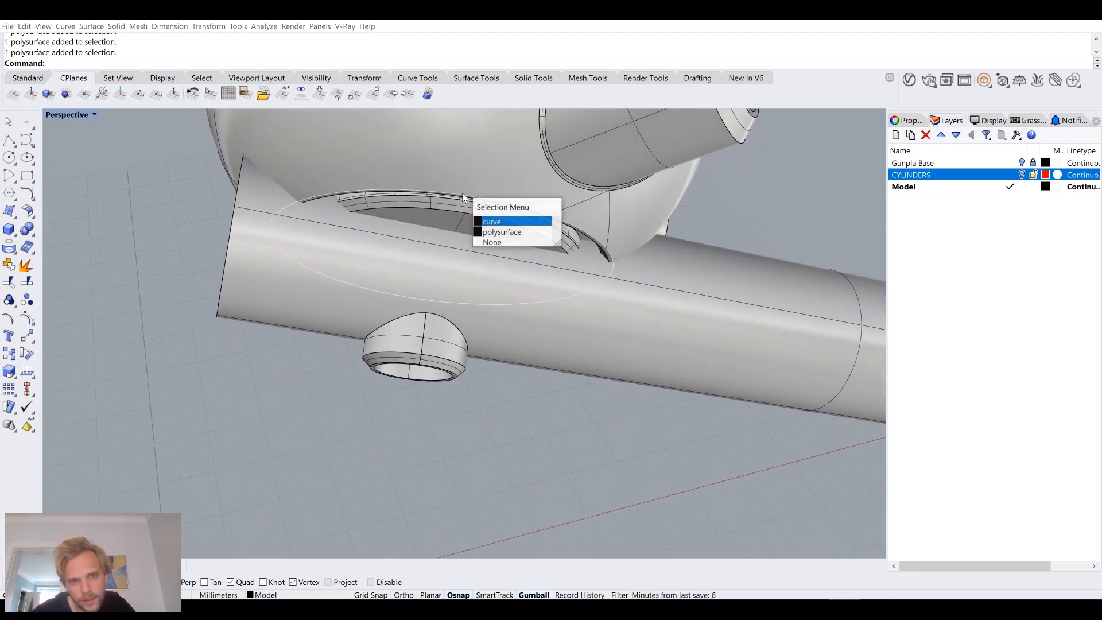
left_click(483, 218)
right_click_drag(297, 280, 488, 354)
key("Return")
scroll(341, 305, "down", 4)
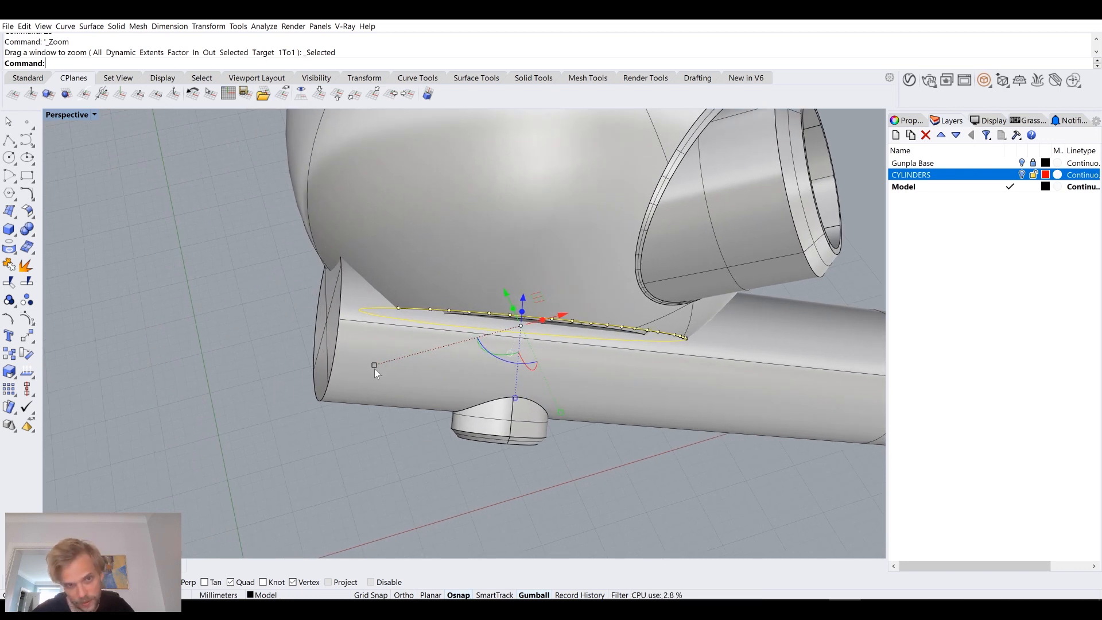
left_click_drag(374, 367, 178, 424, "shift")
right_click_drag(178, 425, 448, 237)
right_click_drag(448, 236, 485, 276)
scroll(488, 281, "down", 8)
right_click_drag(563, 304, 523, 333, "shift")
scroll(421, 304, "up", 3)
left_click_drag(304, 313, 369, 315, "shift")
left_click(405, 353)
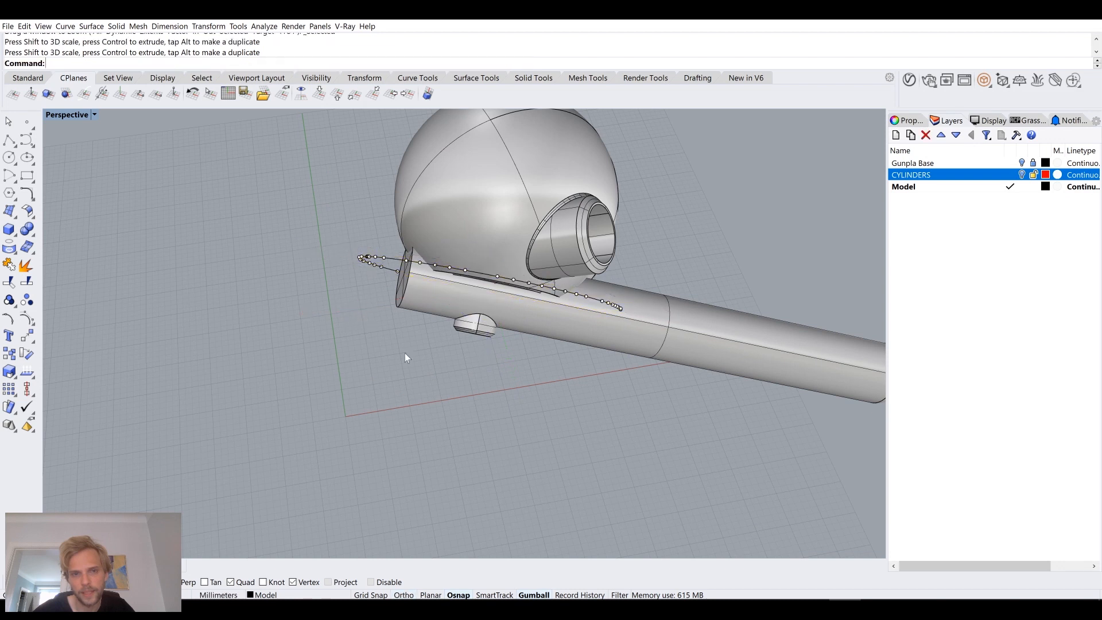
Step: Extrude the enlarged curve as an open band around the lower part of the sphere
right_click_drag(389, 284, 385, 307)
left_click(327, 254)
left_click_drag(302, 308, 315, 307, "shift")
left_click(361, 382)
right_click_drag(373, 383, 288, 302)
left_click(289, 305)
key("Return")
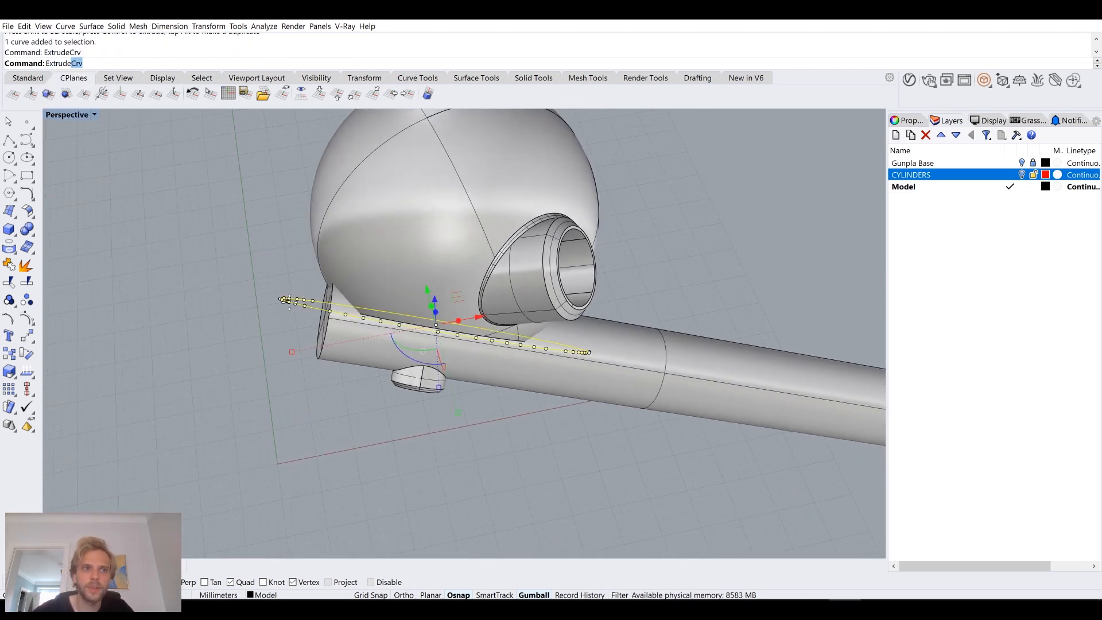
left_click(267, 242)
Step: Duplicate the upper edge of the extruded band as a curve
right_click_drag(267, 242, 515, 372)
scroll(604, 347, "up", 6)
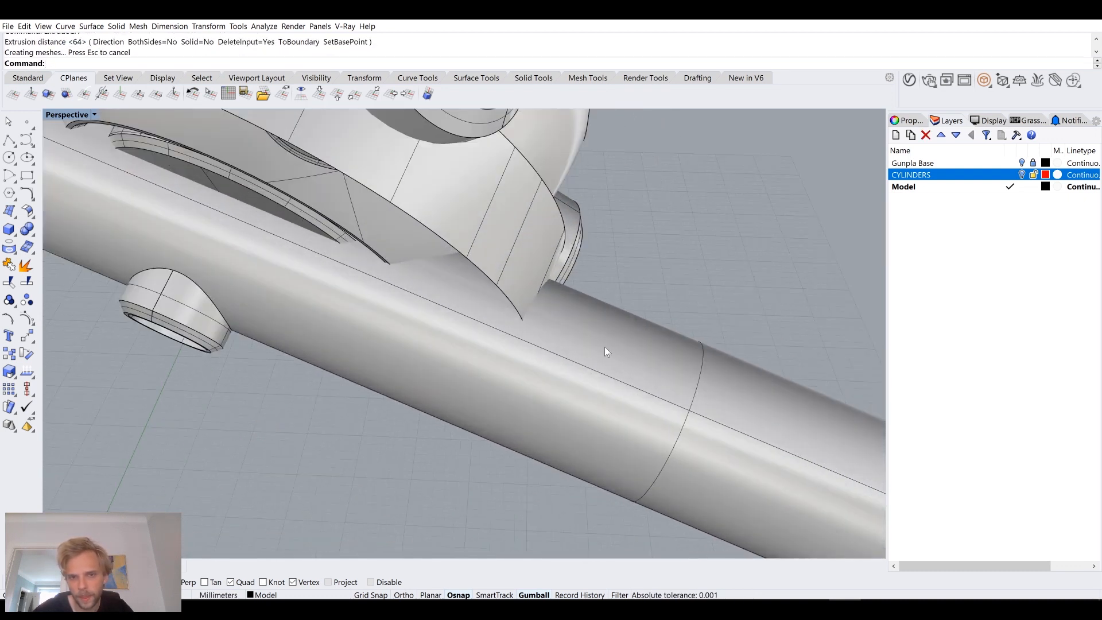
scroll(538, 316, "down", 5)
right_click_drag(534, 315, 506, 315)
scroll(506, 315, "up", 2)
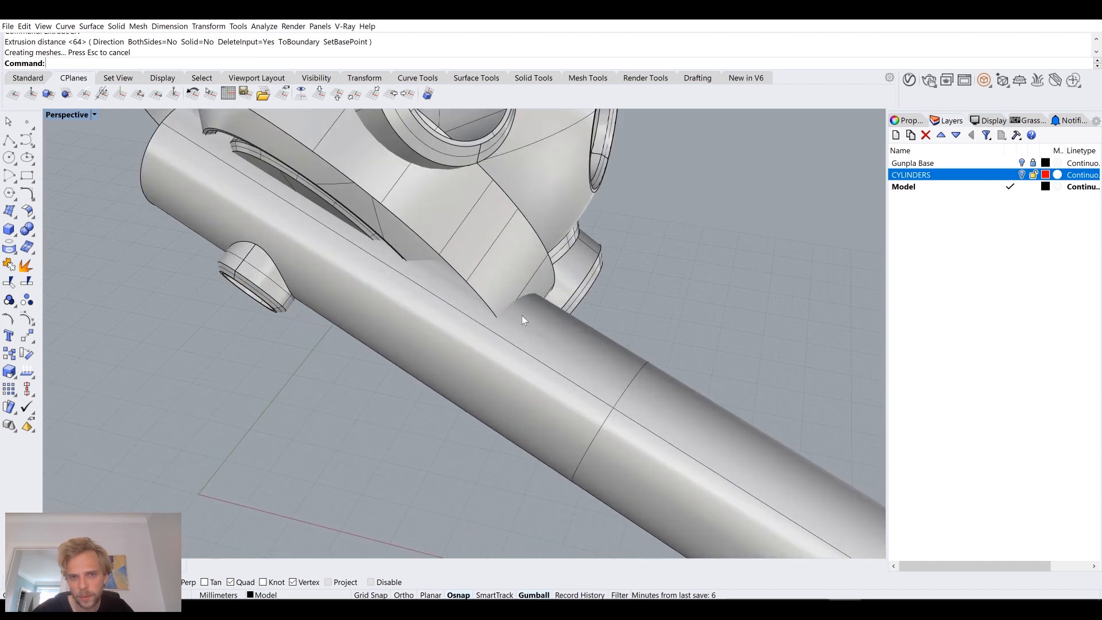
scroll(574, 305, "down", 4)
left_click(433, 241)
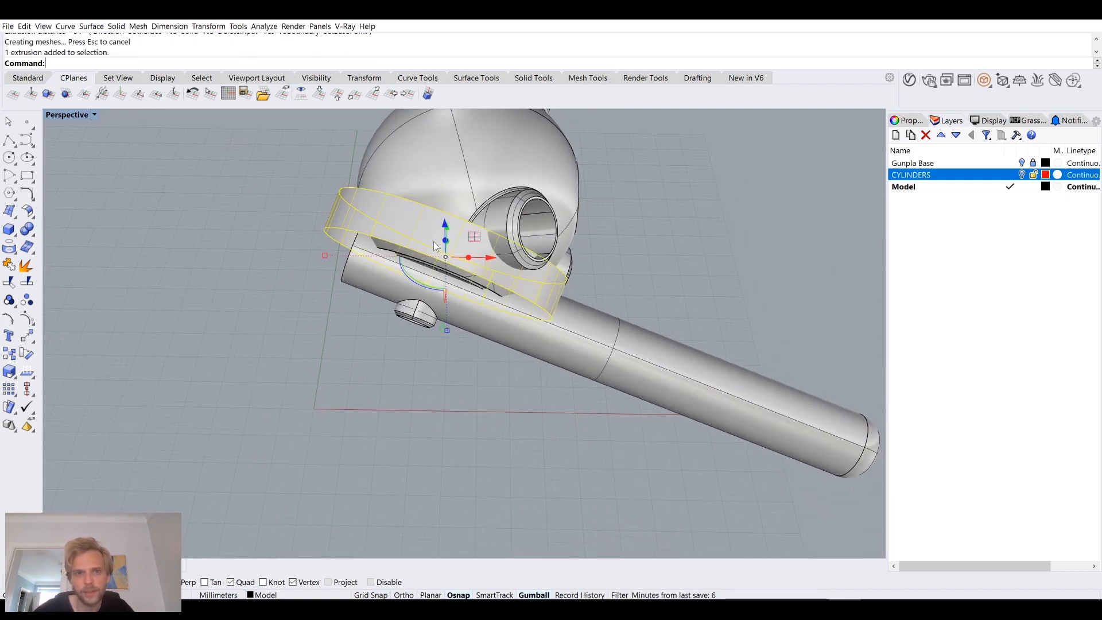
left_click(258, 235)
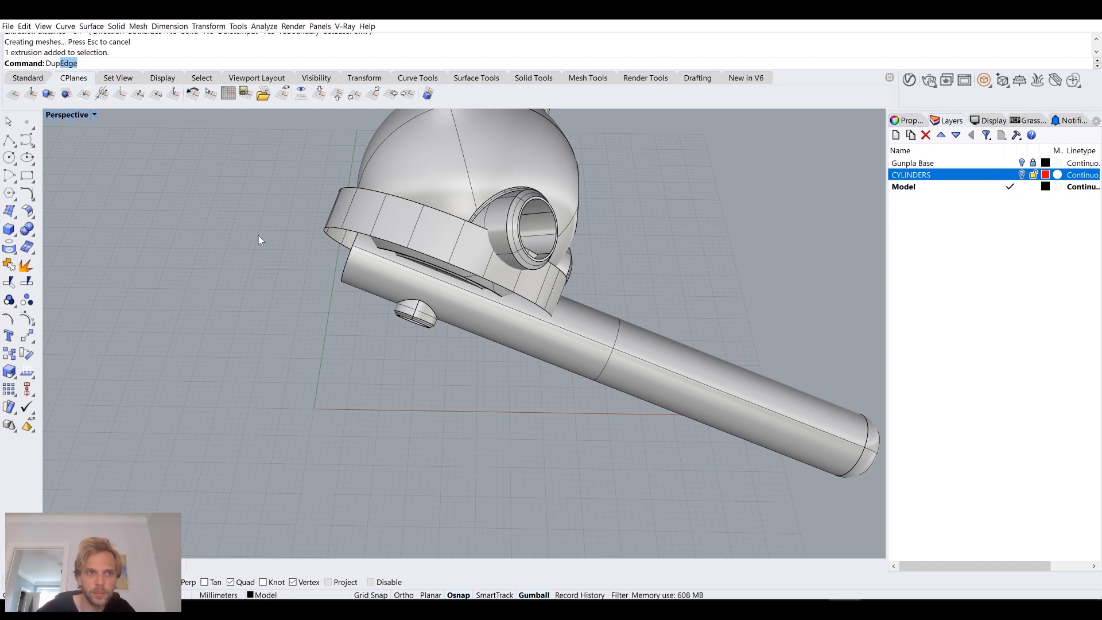
key("Return")
left_click(387, 194)
key("Return")
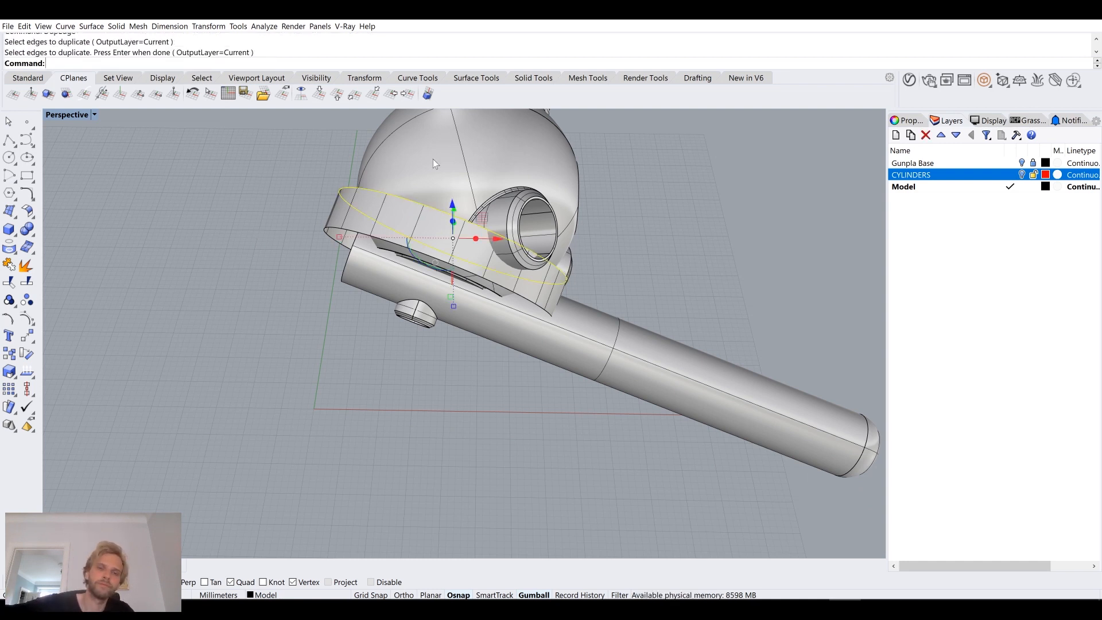
Step: Duplicate the lower edge of the extruded band as a curve
left_click(340, 233)
scroll(375, 222, "up", 5)
left_click(239, 274)
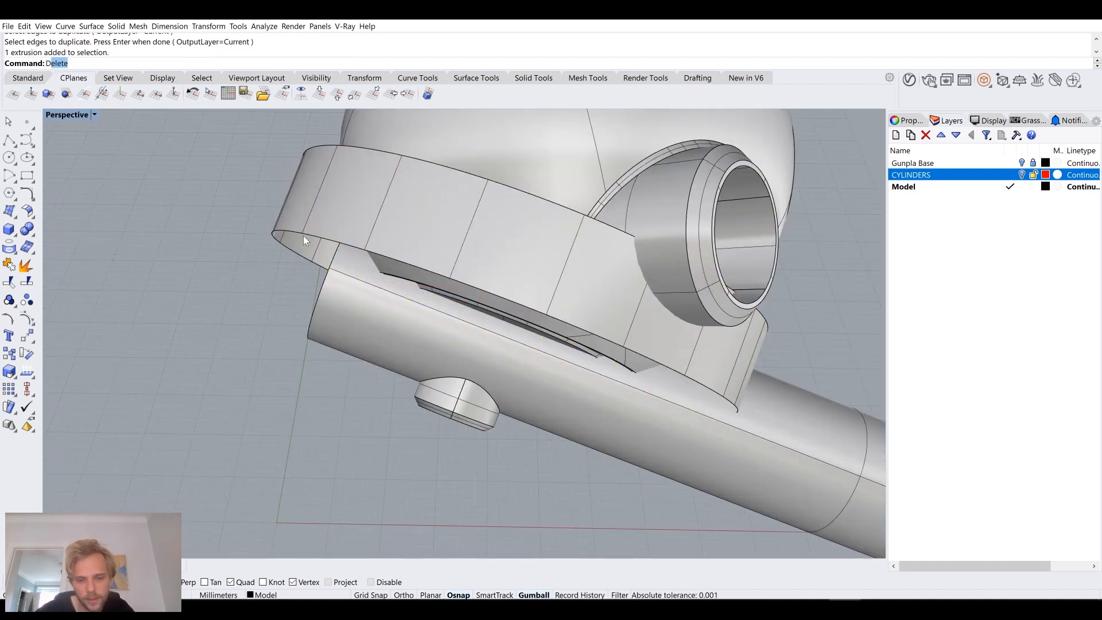
key("Return")
left_click(325, 242)
key("Return")
Step: Delete the extruded band, keeping both duplicated edge curves
left_click(471, 180)
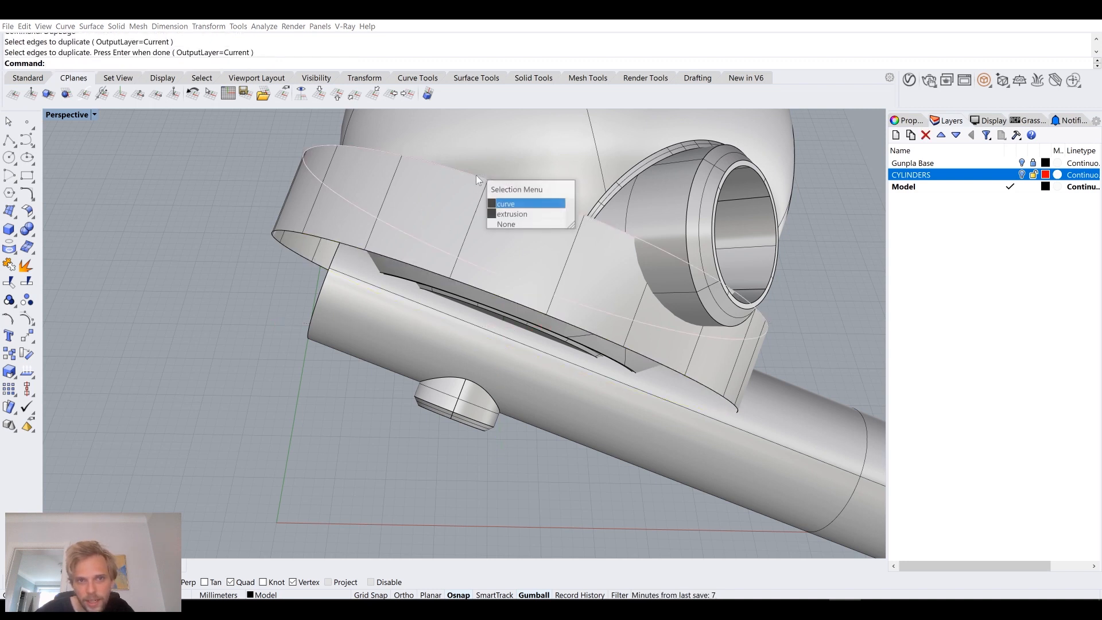
left_click(506, 206)
left_click(475, 204)
key("Delete")
right_click_drag(445, 259, 453, 229)
scroll(444, 259, "down", 4)
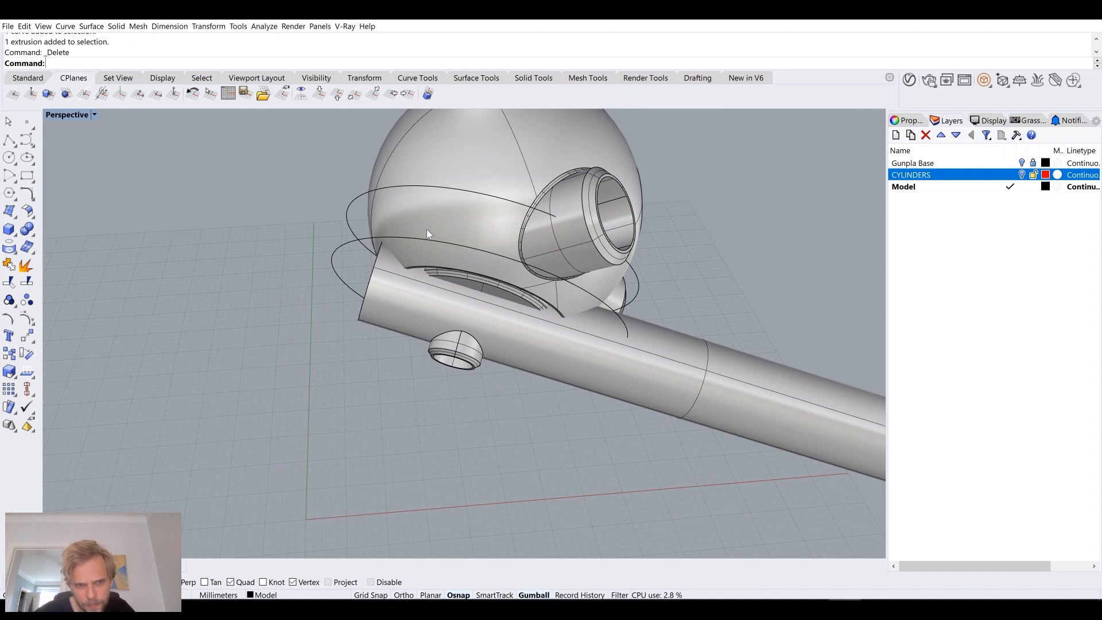
Step: Scale the upper curve around the sphere outward so it is clearly wider than the lower curve
left_click(414, 186)
left_click(452, 216)
scroll(459, 230, "down", 5)
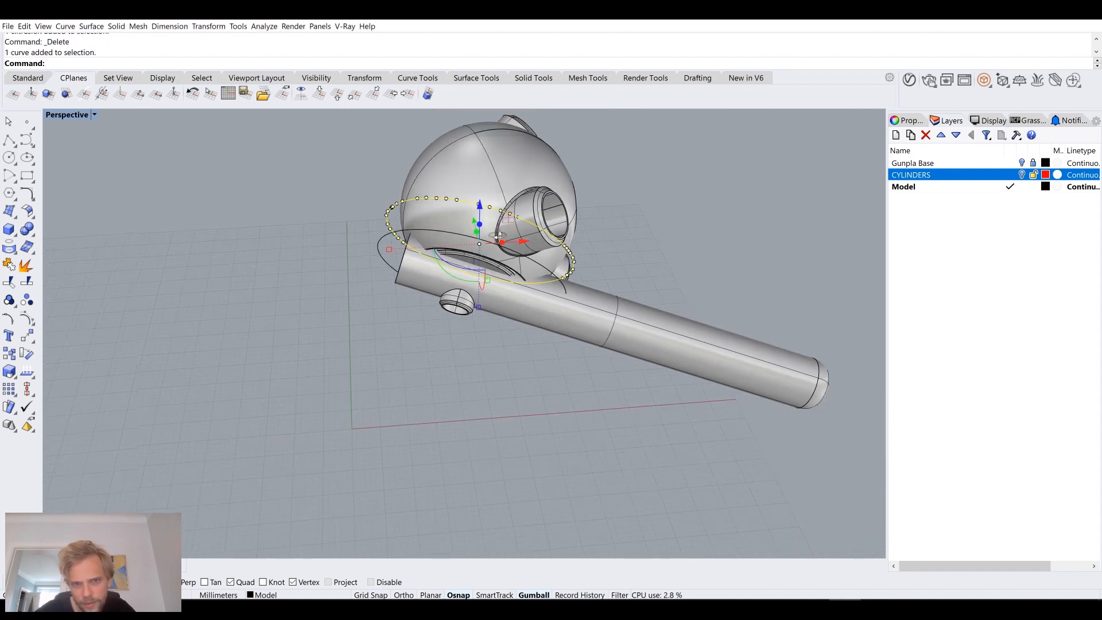
right_click_drag(462, 232, 511, 255)
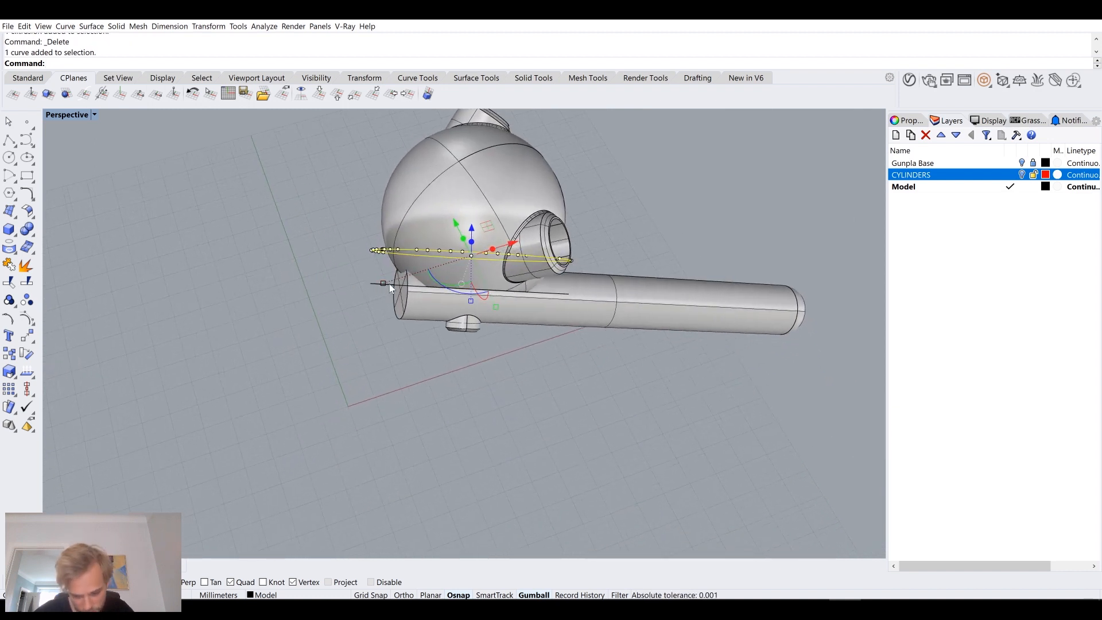
left_click_drag(383, 284, 334, 298)
scroll(431, 277, "up", 5)
Step: Loft a flared surface between the widened upper curve and the lower curve, and delete the two source curves
right_click_drag(545, 287, 425, 280, "shift")
left_click(430, 285, "shift")
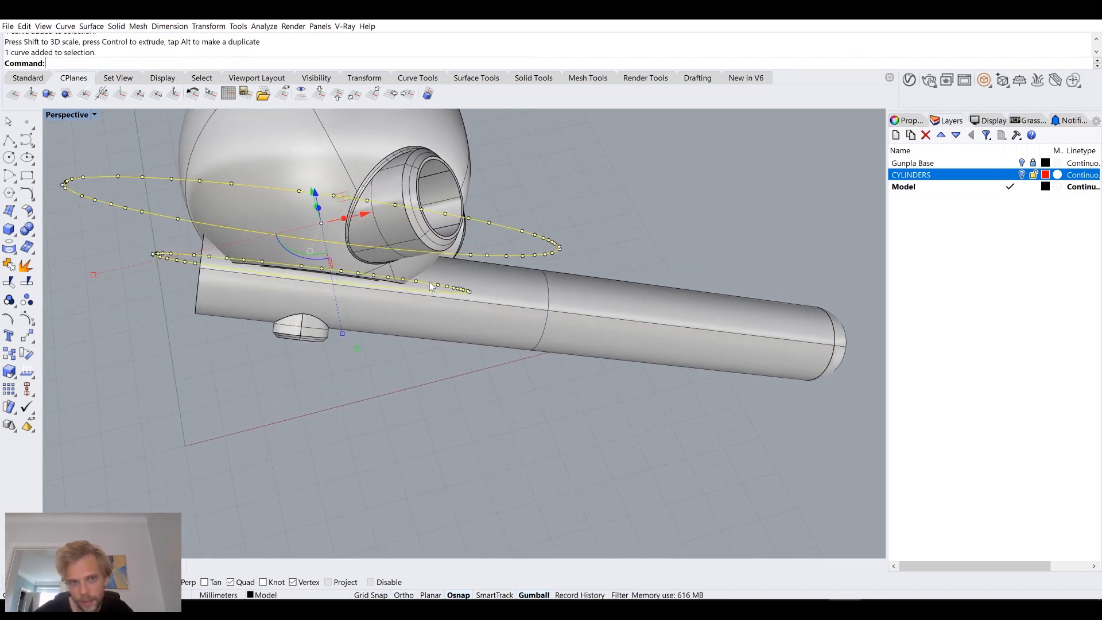
type("loft")
key("Return")
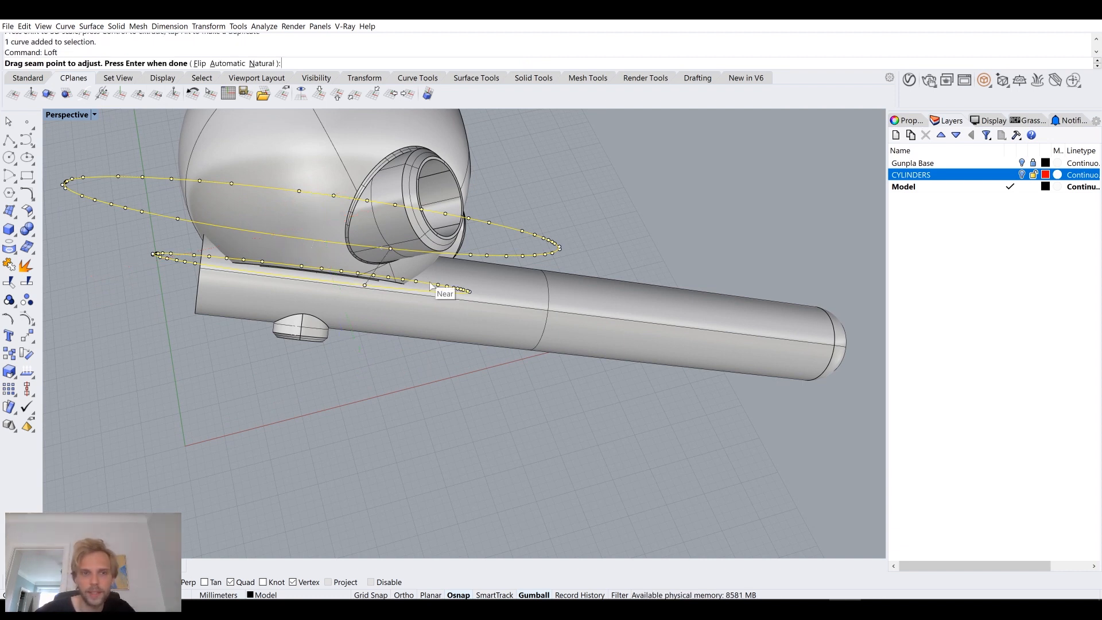
key("Return")
Step: Cap the lofted surface to make it a closed cutting solid
key("Return")
key("Delete")
left_click(429, 281)
right_click_drag(429, 282, 516, 367)
key("Return")
Step: Subtract the capped loft solid from the side tube with a Boolean difference
left_click(442, 274)
left_click(580, 357)
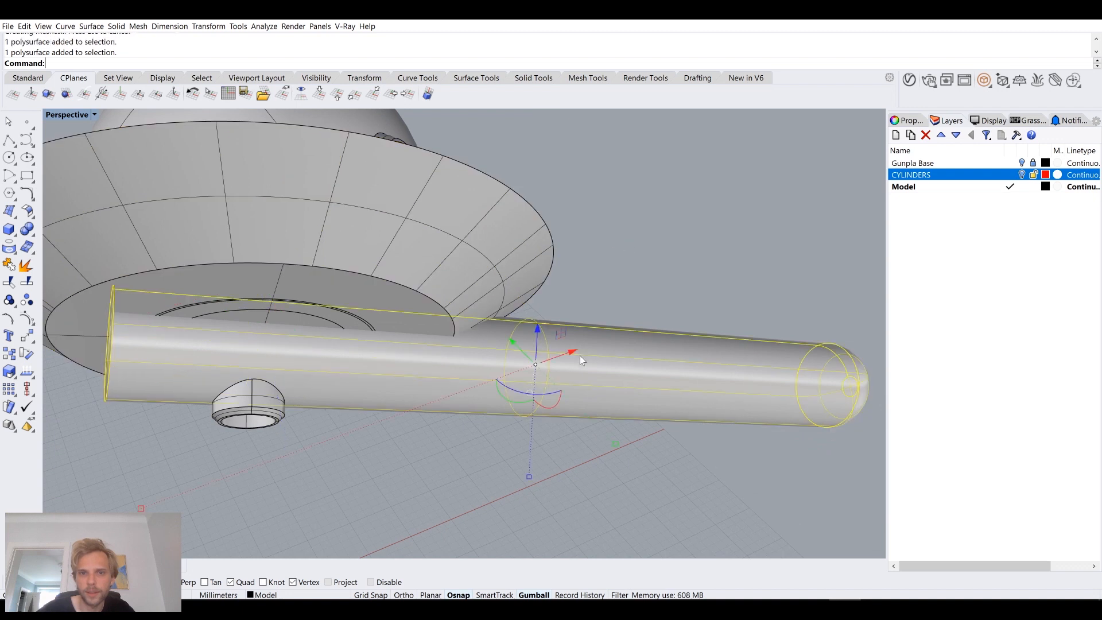
type("Boolea")
key("Return")
left_click(481, 236)
key("Return")
Step: Hide the sphere body to expose the cut side of the tube
left_click(564, 263)
right_click_drag(564, 263, 376, 332)
left_click(335, 268)
type("Hide")
key("Return")
right_click_drag(435, 259, 447, 257)
Step: Try to trim away the tube wall inside the outer socket, using the socket as the cutting object
left_click(342, 221)
left_click(659, 271)
right_click_drag(658, 271, 499, 308)
scroll(499, 308, "down", 6)
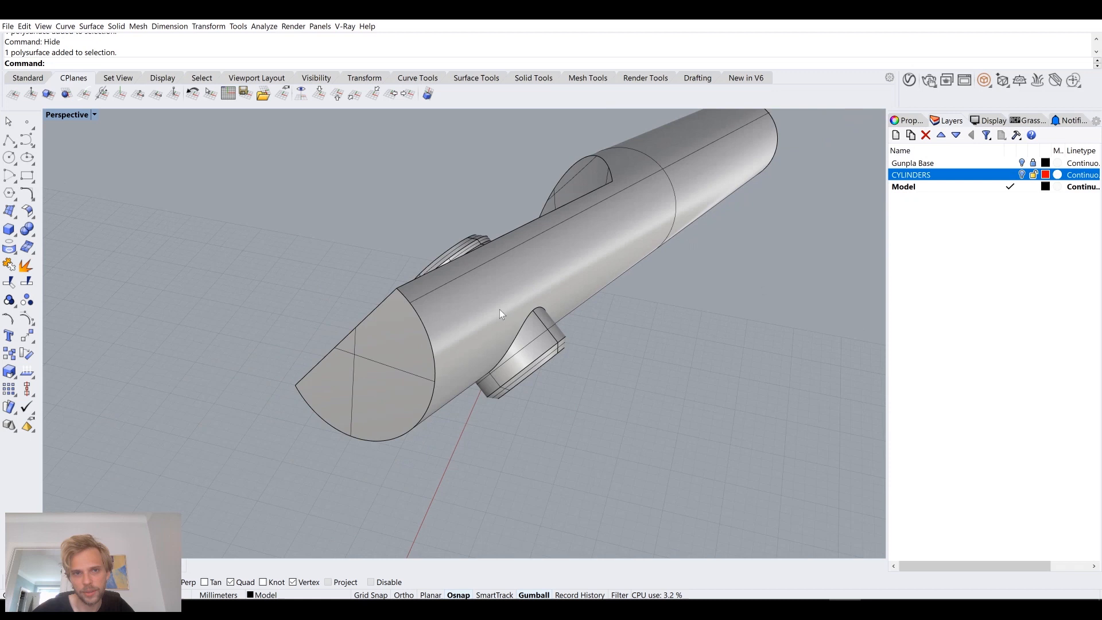
left_click(526, 330)
left_click(449, 250)
left_click(541, 340)
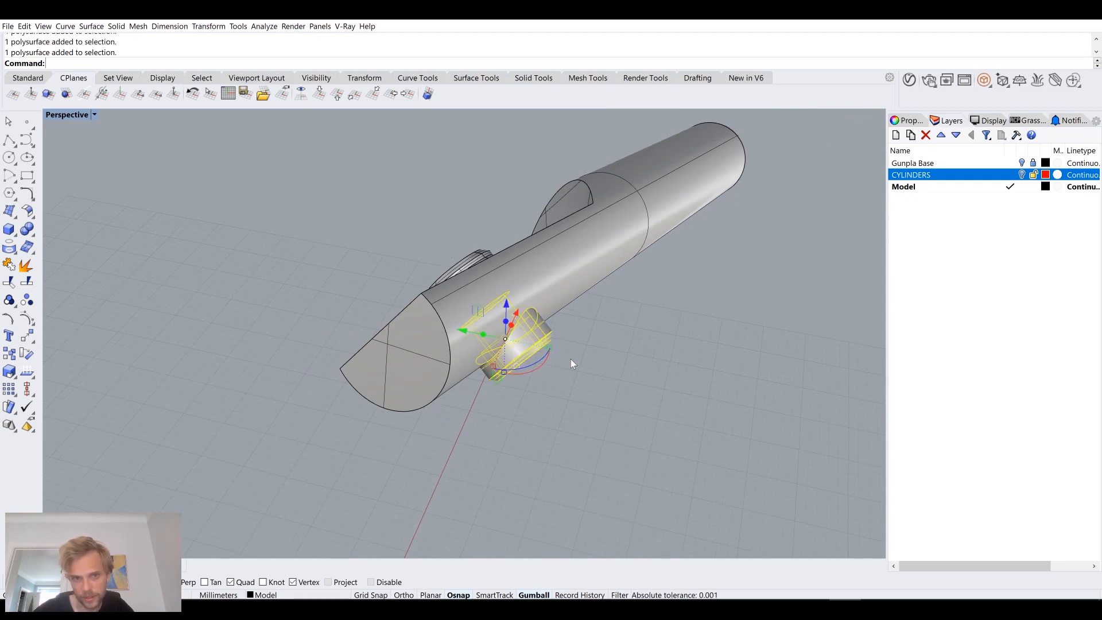
right_click_drag(570, 359, 536, 322)
scroll(536, 322, "up", 5)
type("trim")
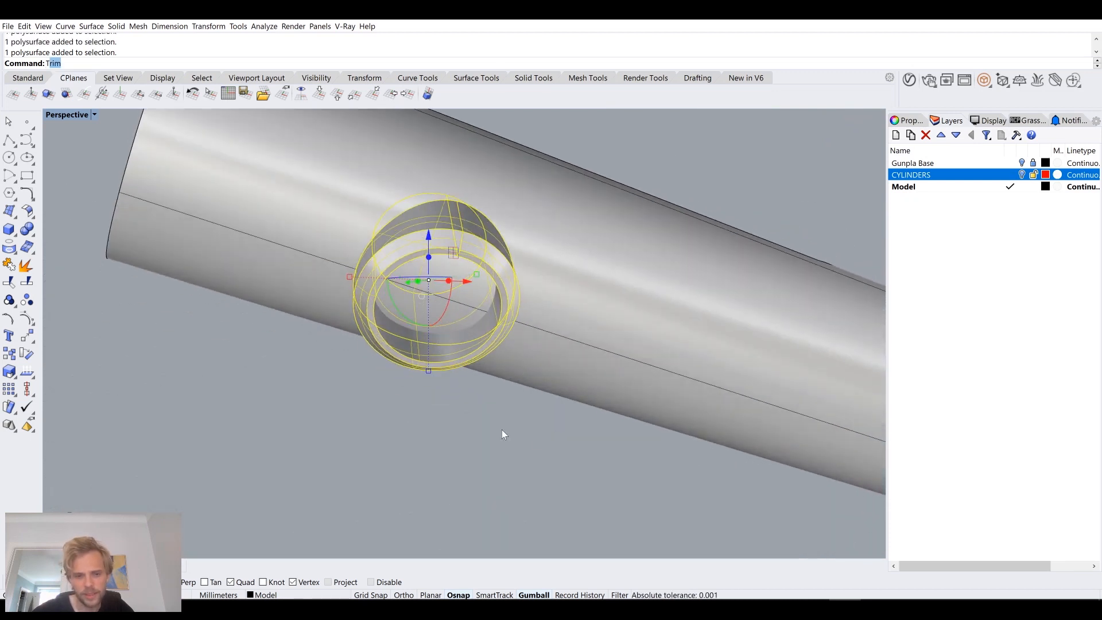
key("Return")
right_click_drag(501, 429, 494, 404)
scroll(449, 264, "up", 7)
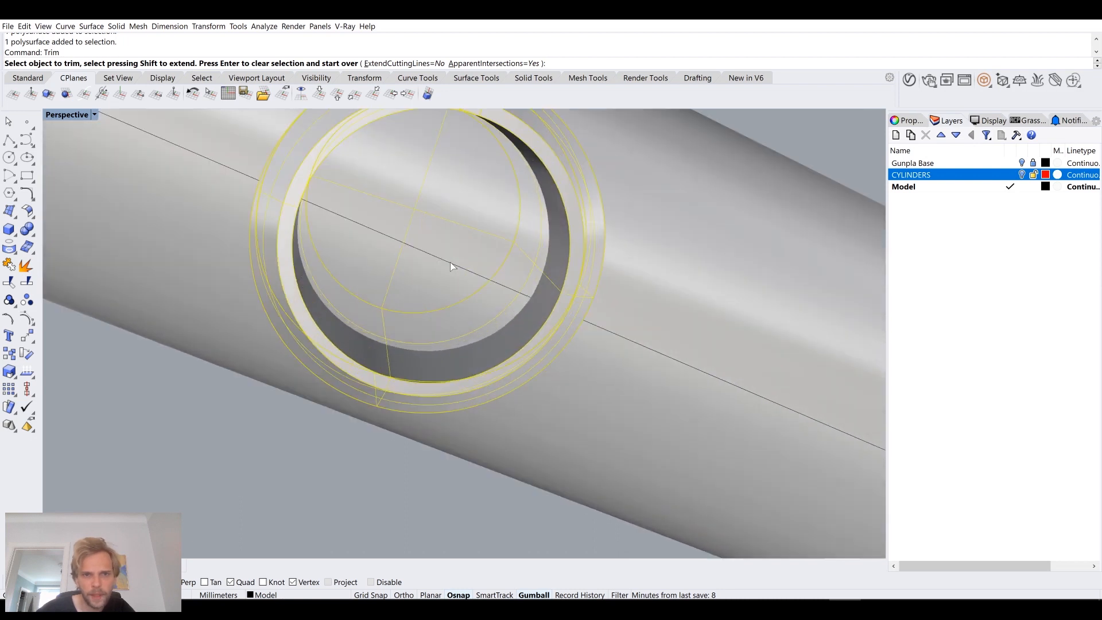
left_click(449, 266)
scroll(448, 267, "down", 7)
key("Return")
Step: Examine the socket and its intersection with the tube in Wireframe display
right_click_drag(467, 263, 482, 294)
left_click(508, 270)
right_click_drag(440, 338, 371, 359)
left_click(59, 115)
left_click(94, 140)
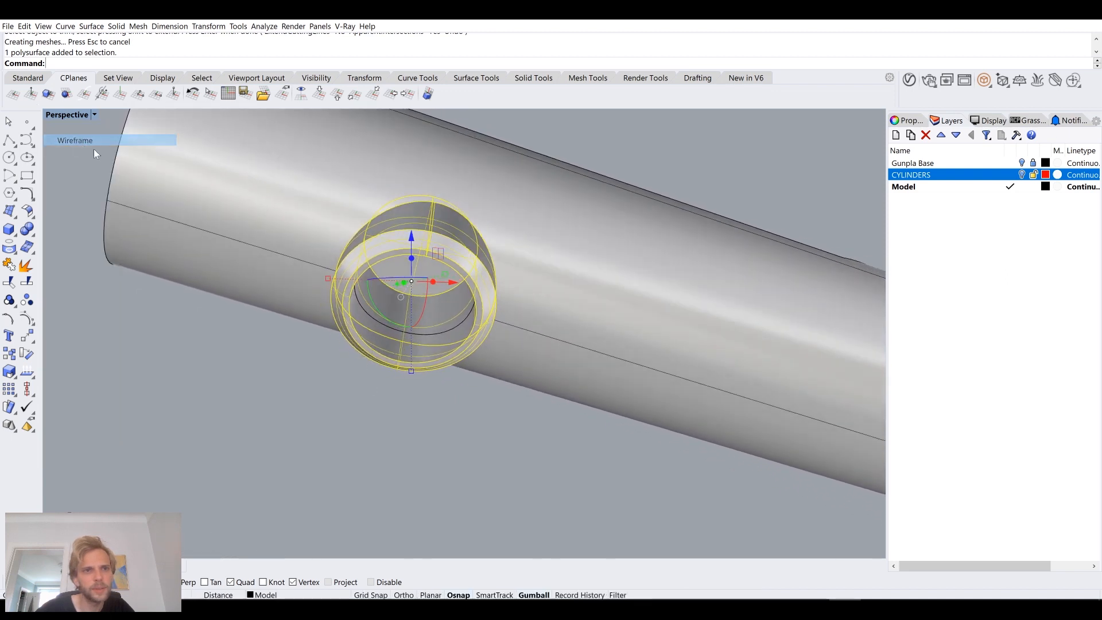
scroll(427, 236, "up", 3)
scroll(370, 282, "down", 4)
key("Escape")
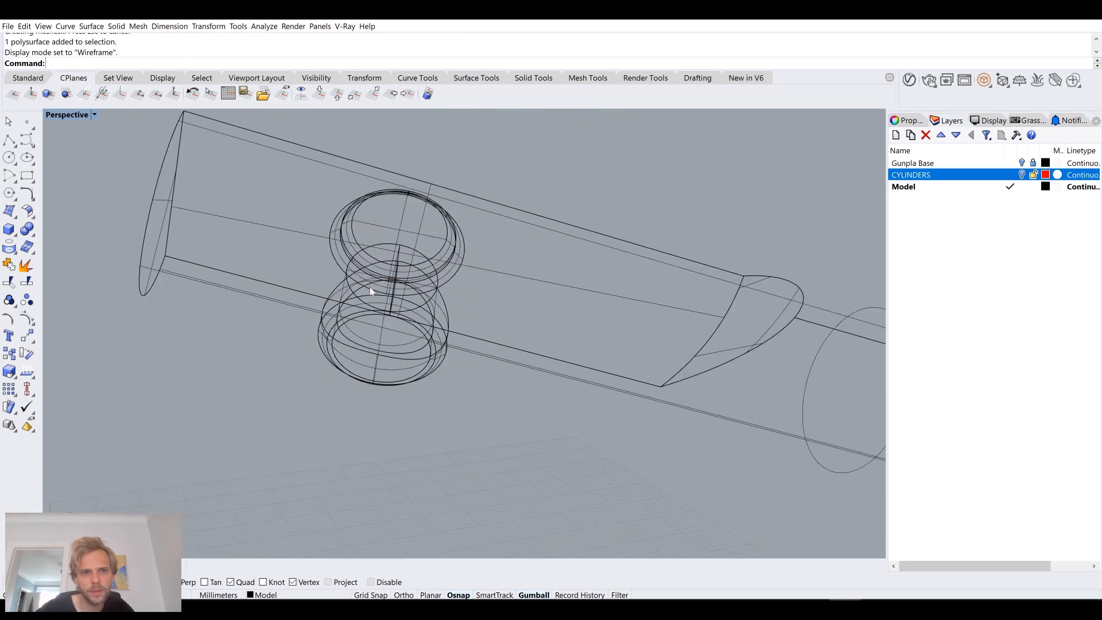
left_click(67, 117)
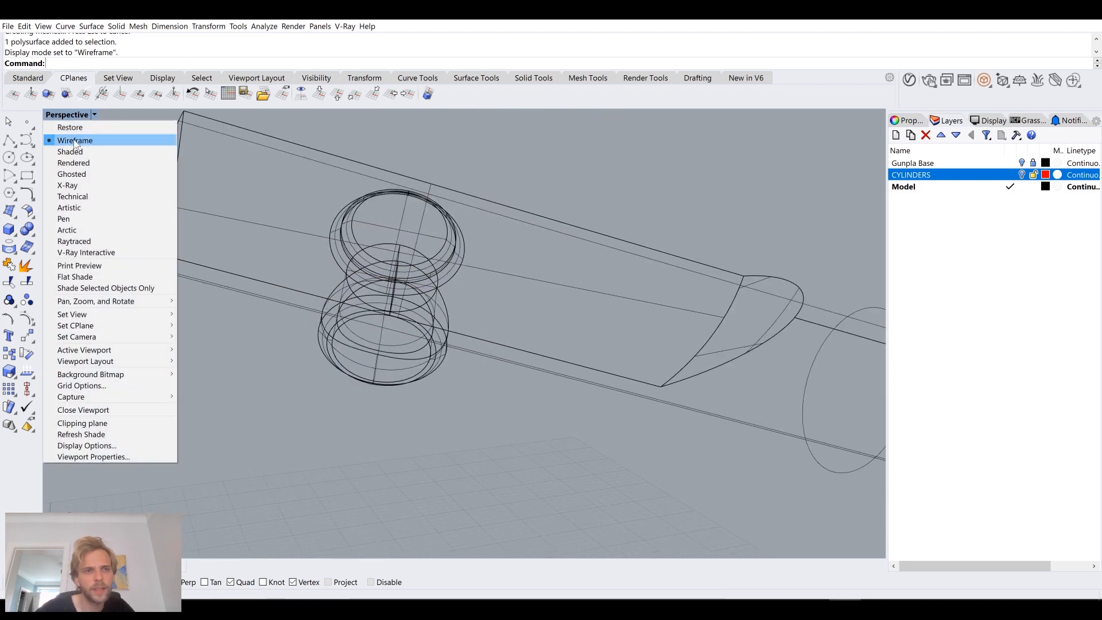
left_click(74, 142)
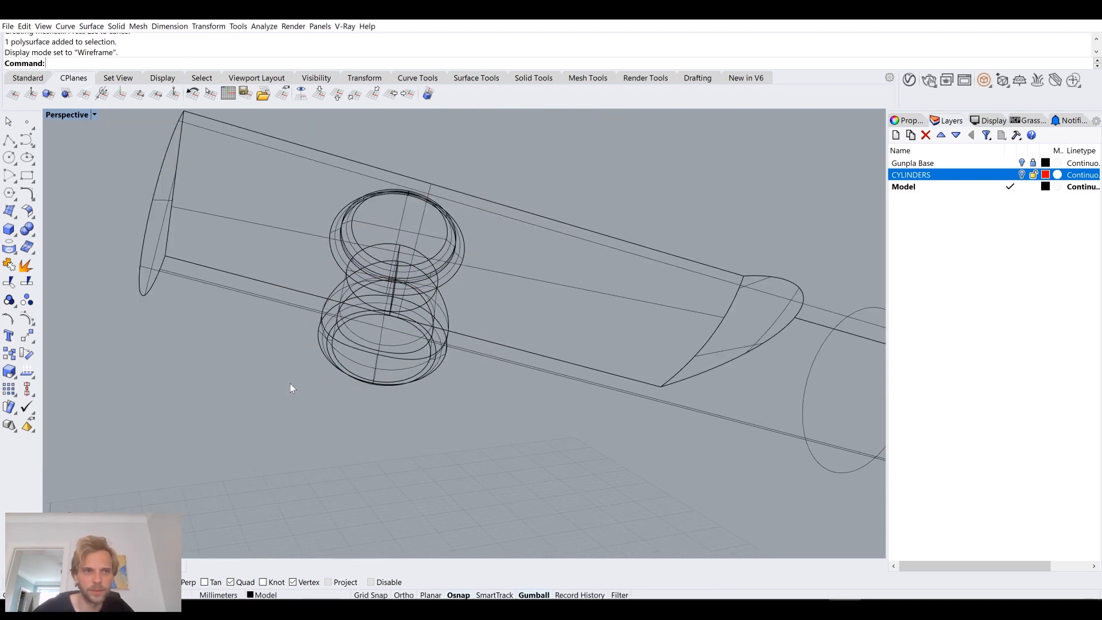
Step: Undo the socket trim and the hiding of the sphere body
key("ctrl+z")
key("ctrl+z")
Step: Hide the sphere body with its attached sockets and set the viewport display to Shaded
left_click(53, 239)
right_click_drag(52, 240, 310, 356)
scroll(315, 322, "down", 4)
left_click(177, 240)
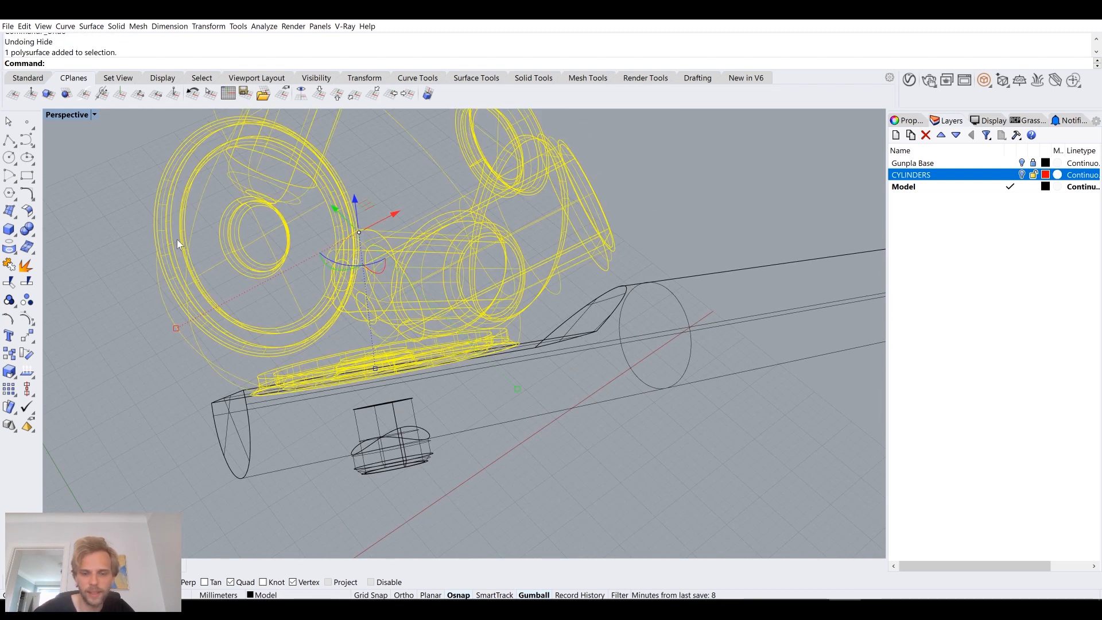
type("hide")
key("Return")
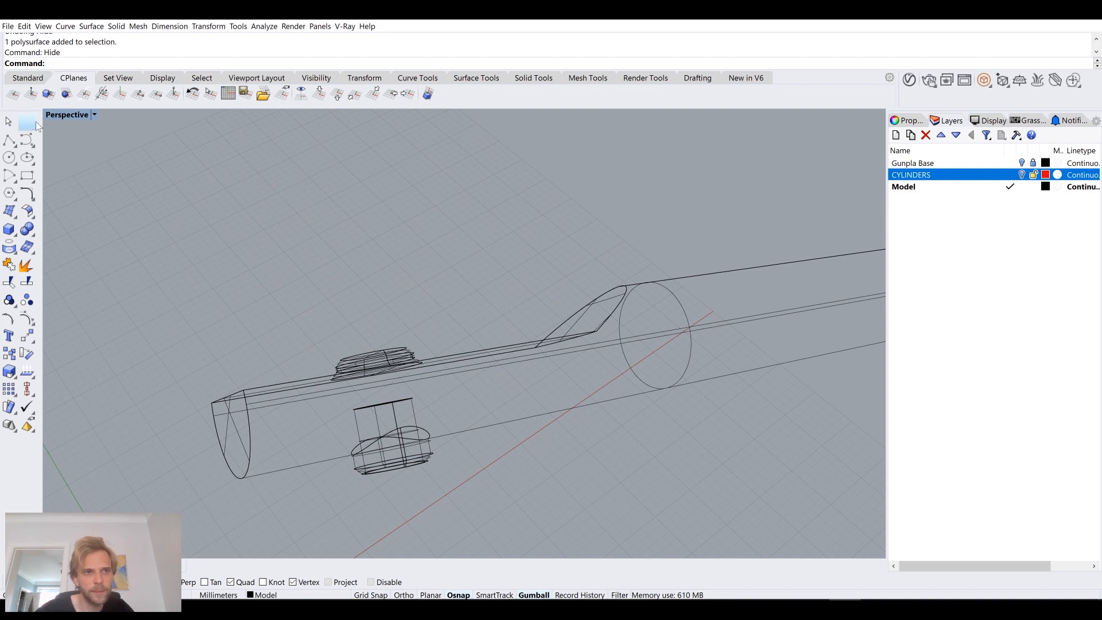
left_click(67, 114)
left_click(76, 153)
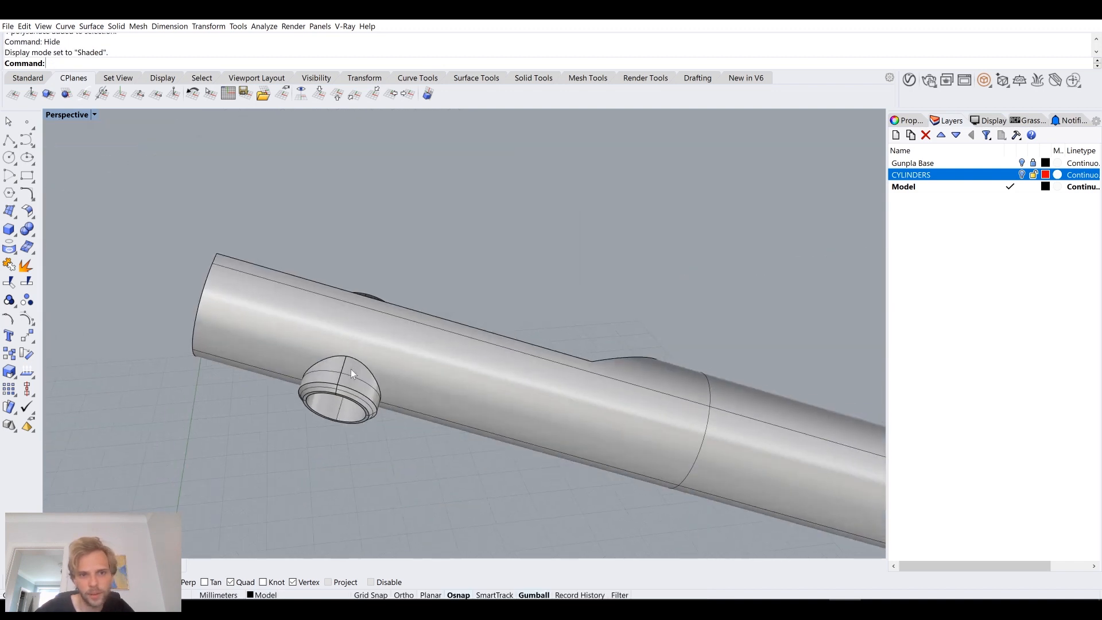
Step: Duplicate the edge where the outer socket meets the tube as a curve
scroll(352, 371, "up", 5)
type("dup")
key("Return")
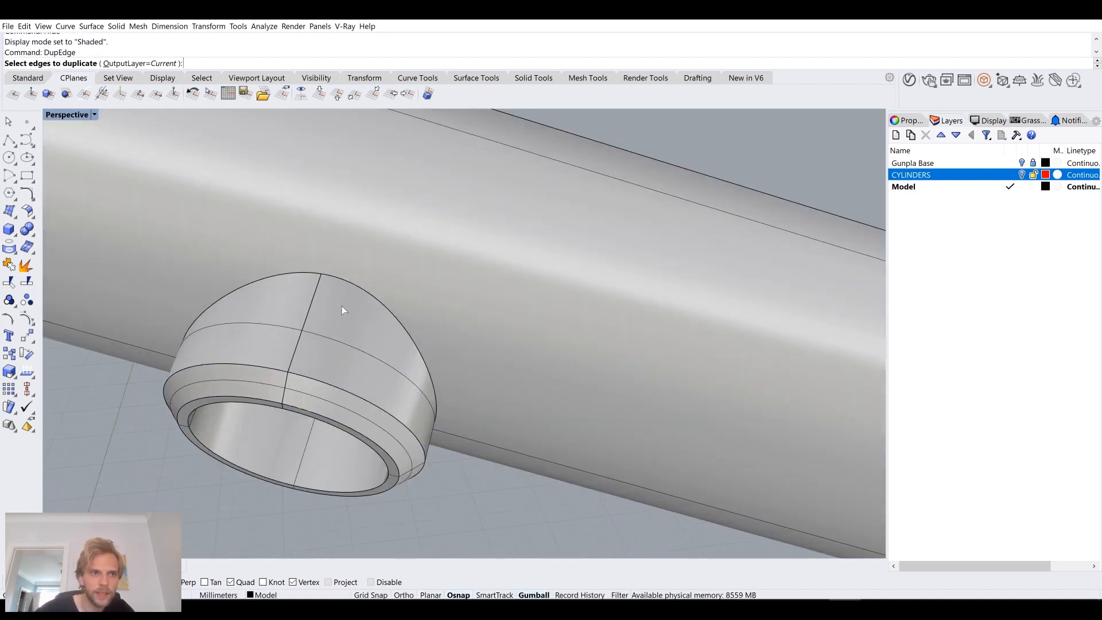
left_click(372, 294)
right_click_drag(367, 344, 316, 352)
Step: Hide the outer socket, leaving its duplicated edge curve on the tube
left_click(370, 245)
type("hide")
key("Return")
right_click_drag(369, 245, 389, 235)
Step: Trim away the tube wall inside the outer socket's duplicated edge curve
left_click(346, 206)
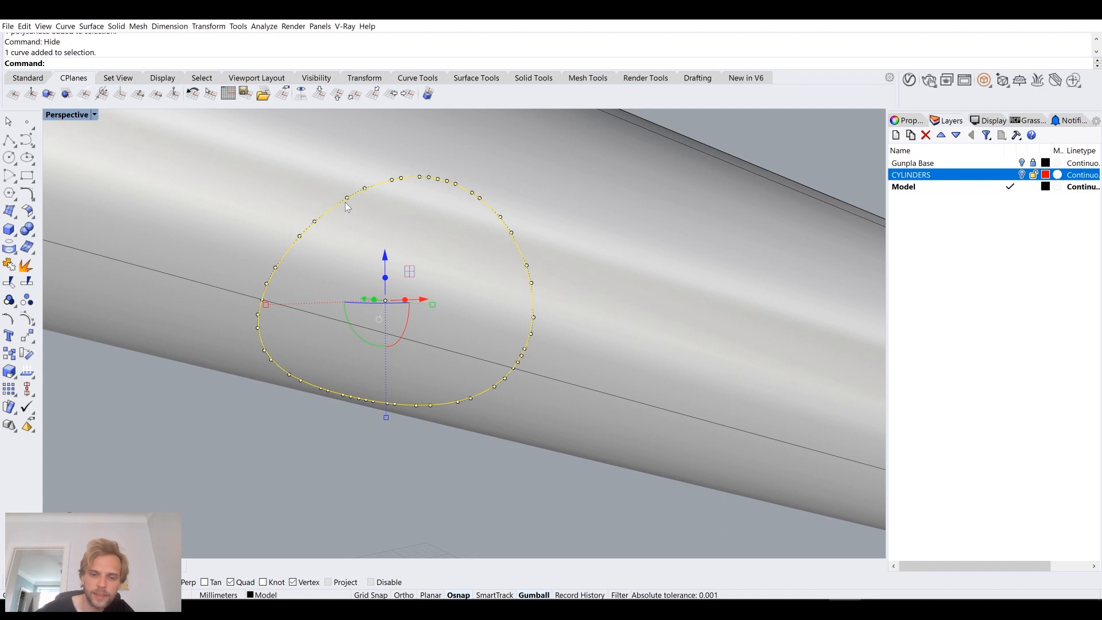
type("trim")
key("Return")
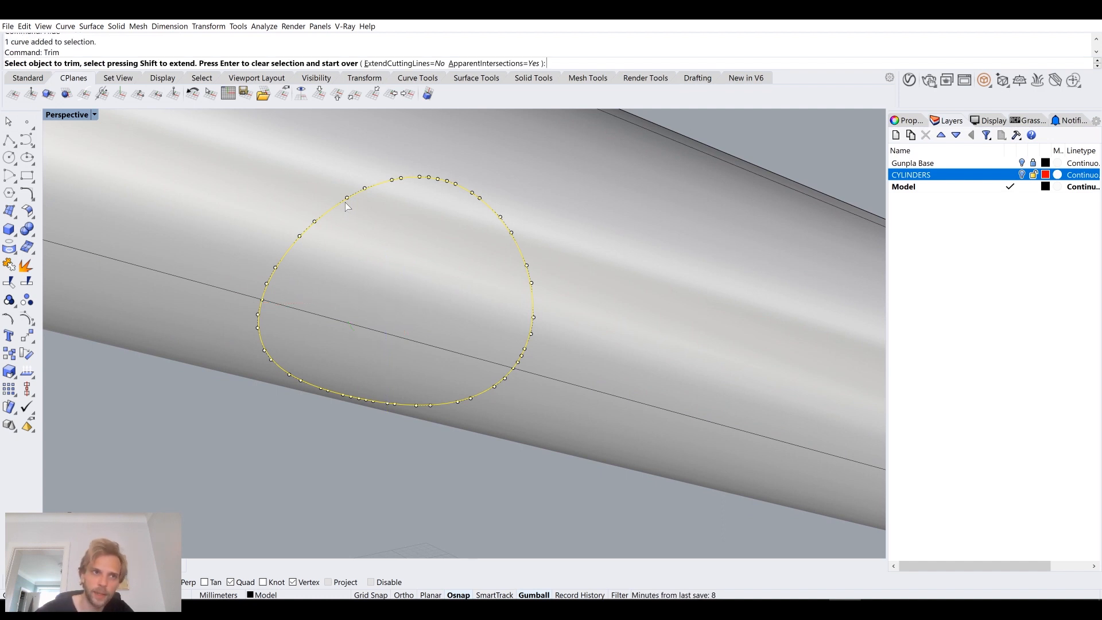
left_click(374, 260)
key("Return")
left_click(317, 222)
key("Escape")
left_click(317, 221)
key("Escape")
scroll(318, 223, "down", 10)
Step: Duplicate the base edge of the socket on the tube's cut face as a curve, and hide that socket
right_click_drag(319, 223, 444, 265)
scroll(602, 304, "up", 4)
scroll(603, 309, "up", 4)
right_click_drag(604, 310, 467, 266)
scroll(501, 273, "up", 6)
scroll(484, 267, "down", 9)
scroll(467, 266, "up", 4)
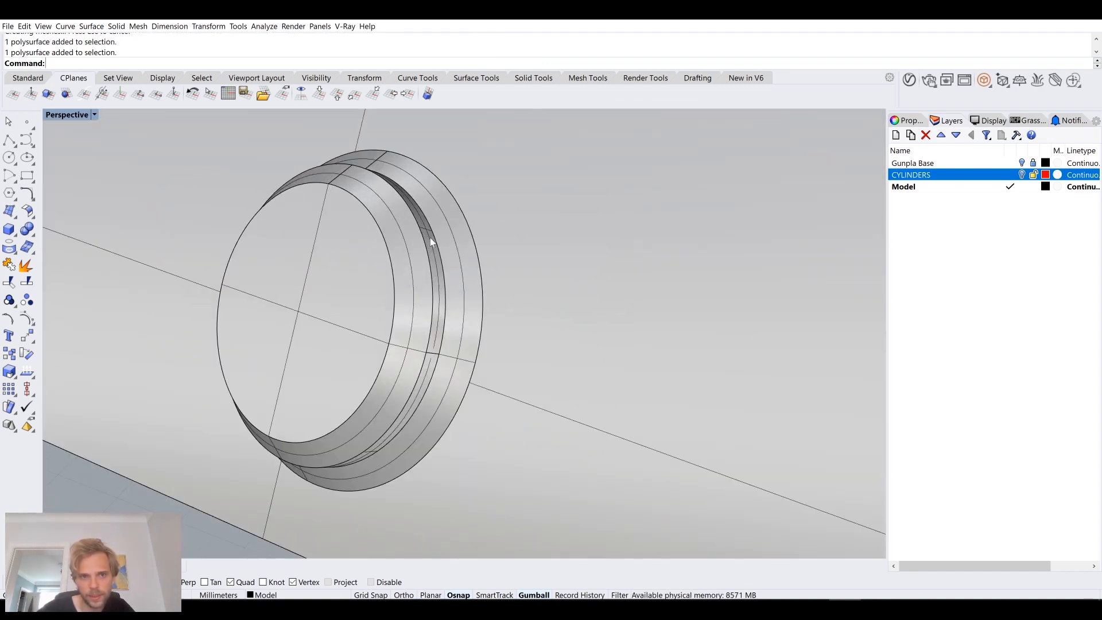
scroll(436, 240, "down", 4)
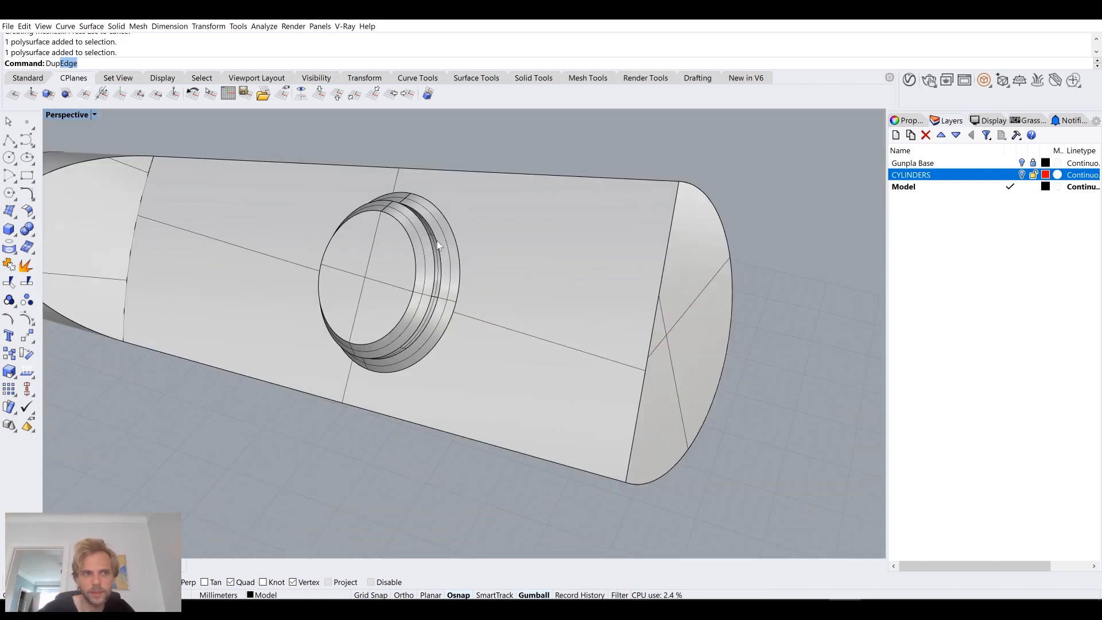
key("Return")
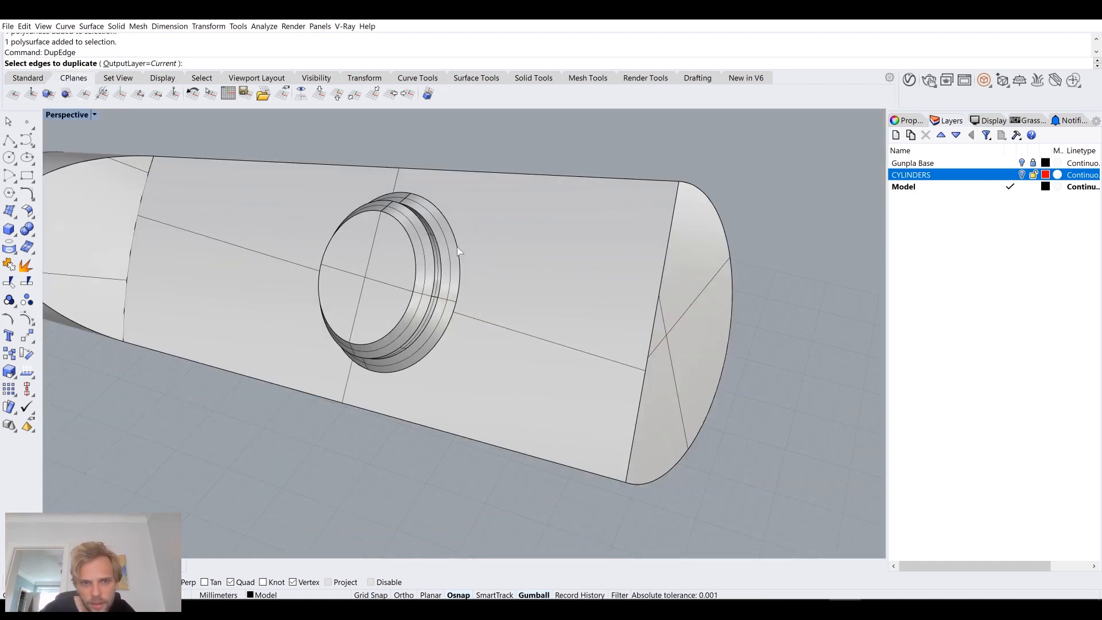
left_click(458, 247)
key("Return")
left_click(395, 213)
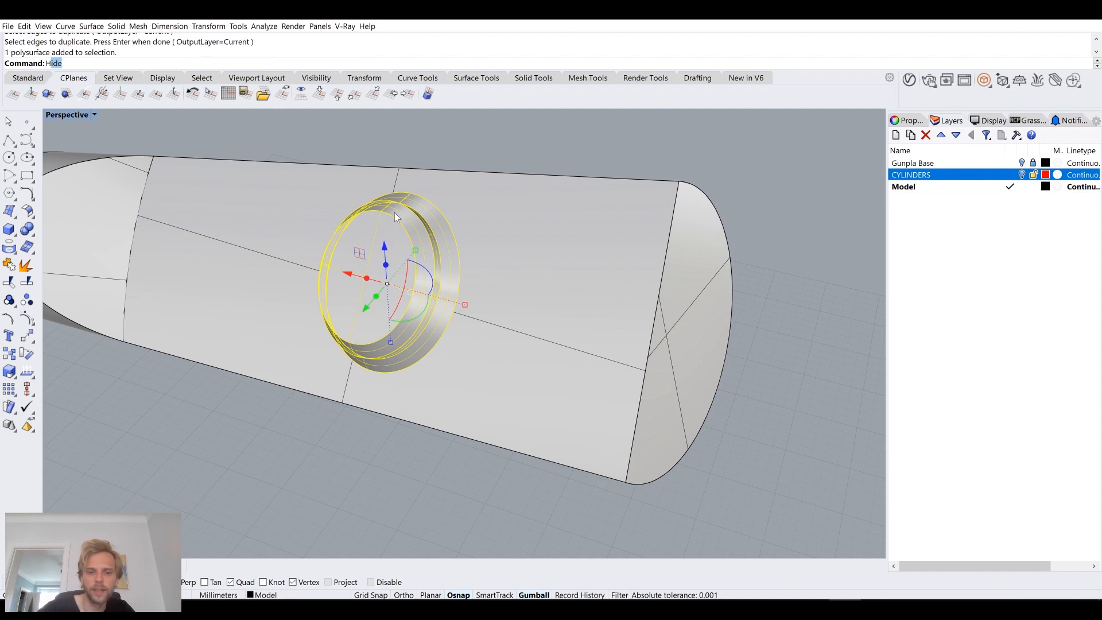
key("Return")
Step: Trim away the area of the tube's cut face inside the duplicated circular curve
left_click(451, 223)
key("Return")
type("Trim")
key("Return")
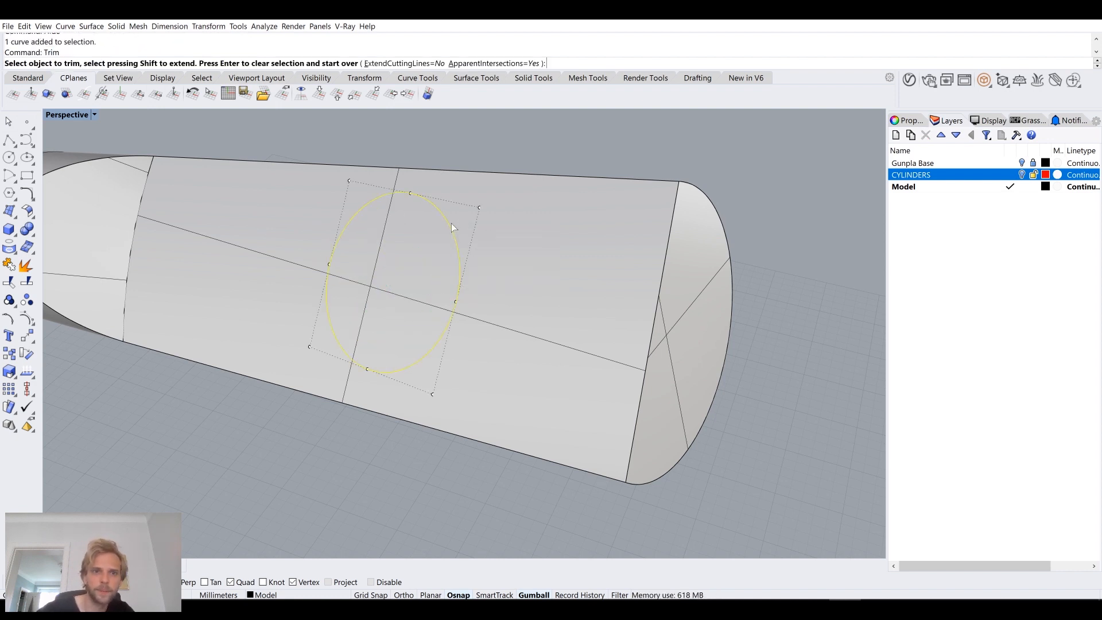
left_click(415, 293)
key("Return")
scroll(417, 299, "down", 2)
Step: Delete the leftover curves around the tube's openings
right_click_drag(417, 299, 369, 222)
left_click_drag(331, 147, 629, 425)
key("Delete")
Step: Show only the two hidden sockets again with ShowSelected, keeping the sphere body hidden
right_click_drag(628, 426, 563, 365)
type("ShowSelected")
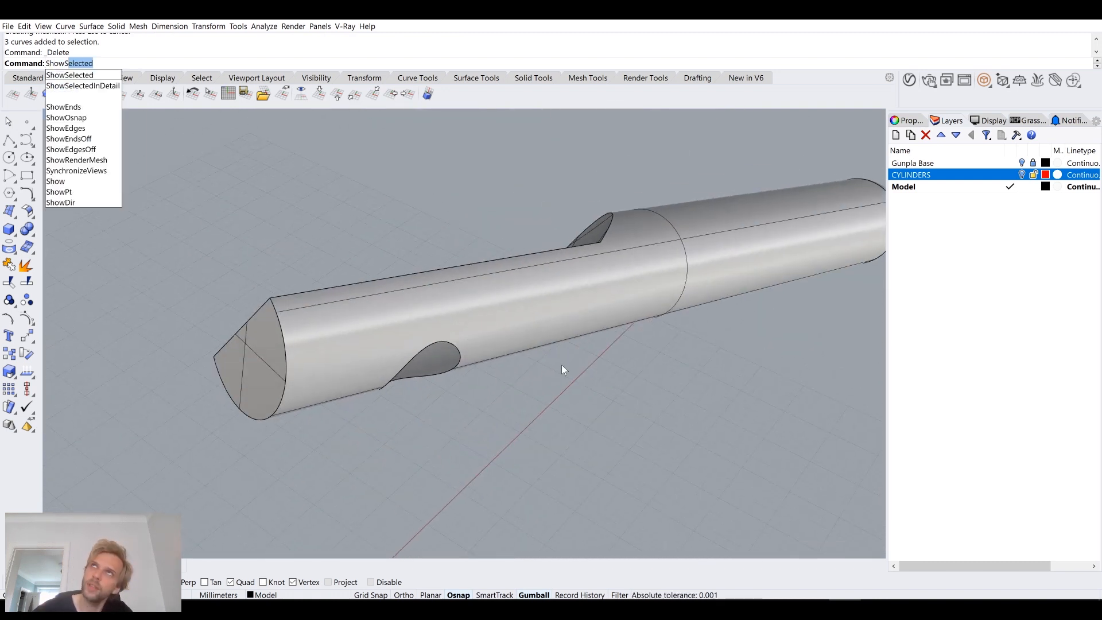
key("Return")
right_click_drag(552, 381, 505, 372)
left_click_drag(190, 220, 474, 421)
key("Return")
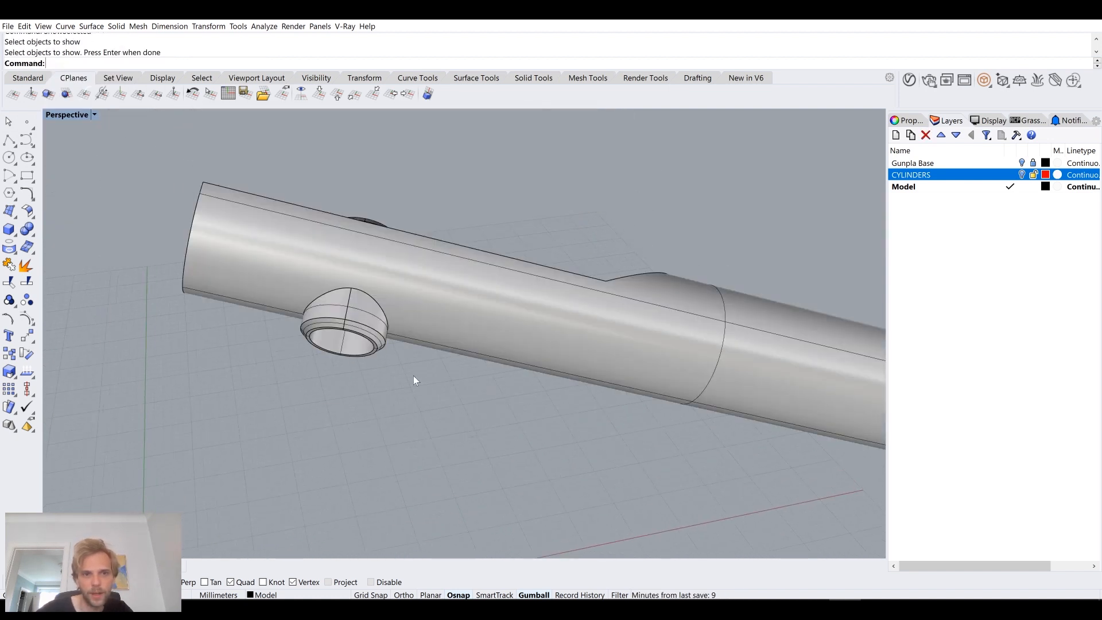
Step: Join the trimmed tube and both sockets into one polysurface
right_click_drag(413, 375, 412, 333)
scroll(415, 309, "up", 6)
scroll(385, 311, "down", 5)
left_click(385, 311)
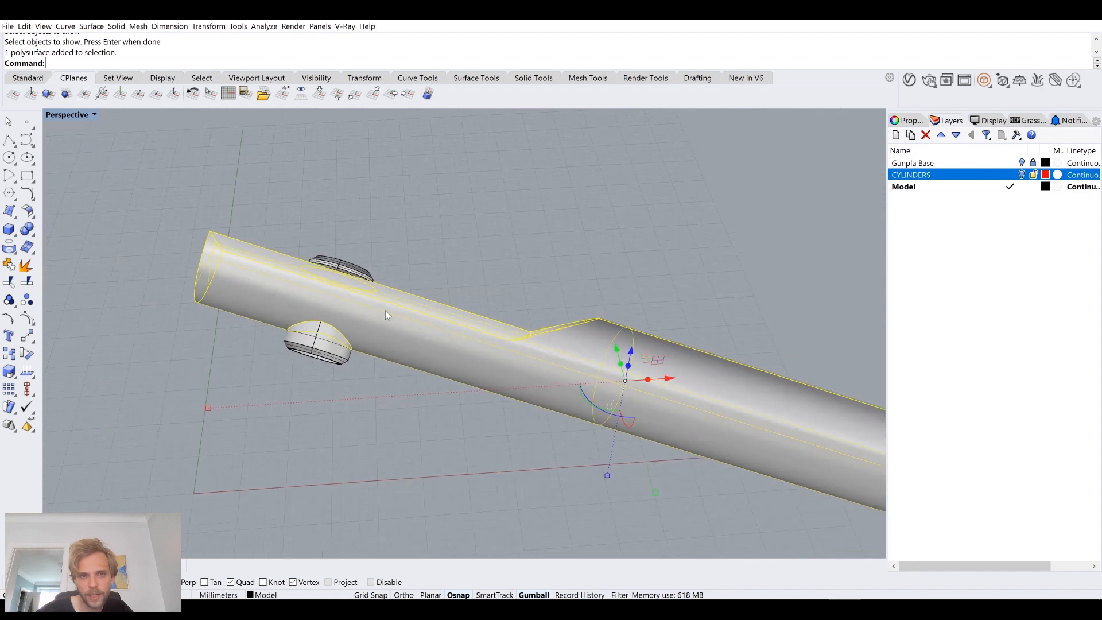
left_click_drag(242, 206, 229, 225)
type("Join")
key("Return")
Step: Check the joined tube's object details with the What command and close the report
left_click(263, 270)
type("W")
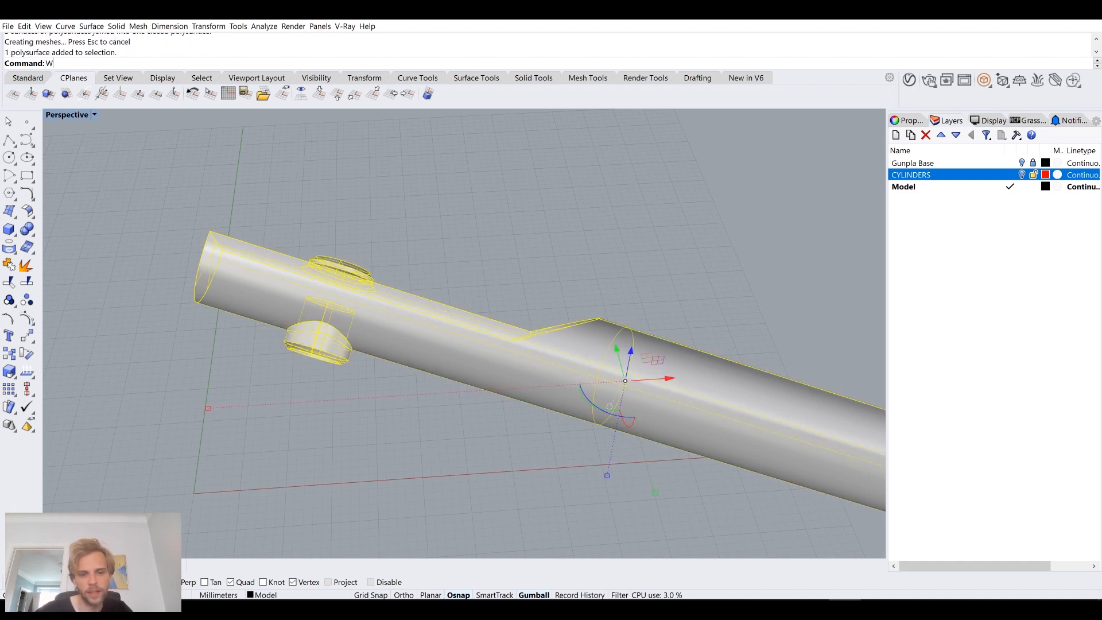
type("hat")
key("Return")
left_click_drag(424, 296, 470, 306)
left_click(662, 426)
left_click(628, 314)
Step: Show the hidden sphere body again
right_click_drag(627, 314, 678, 363)
scroll(556, 281, "down", 6)
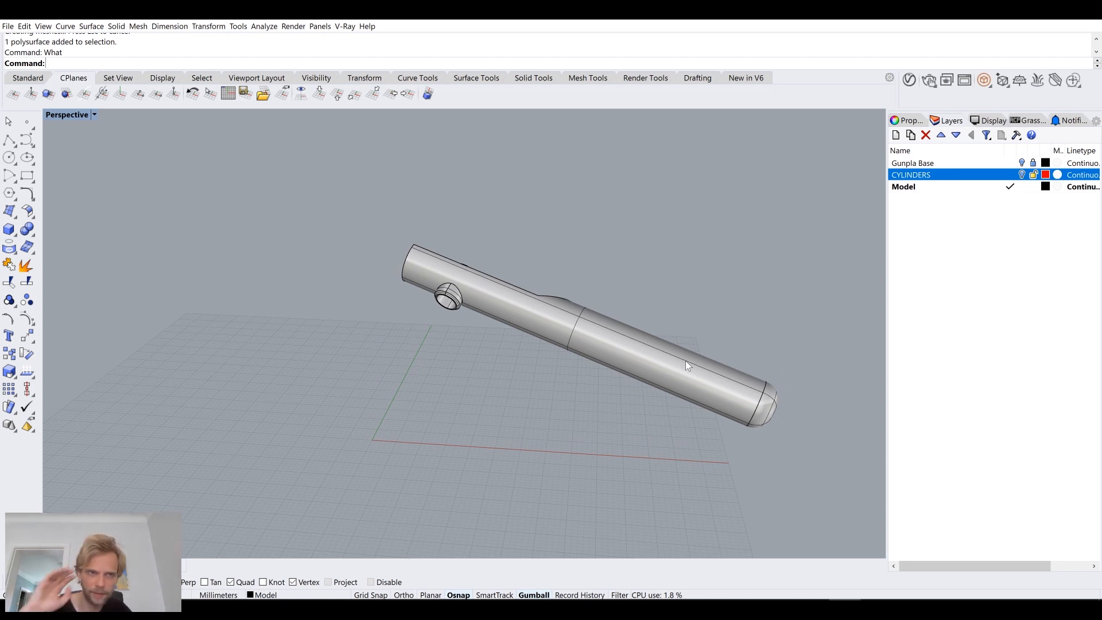
right_click_drag(685, 360, 618, 323)
type("Show")
key("Return")
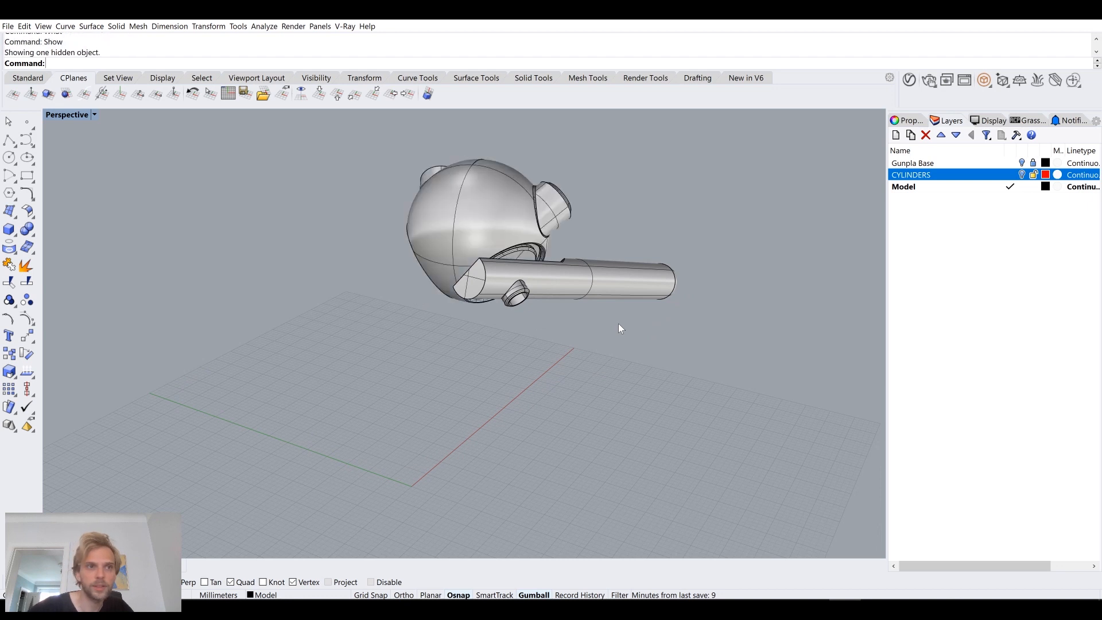
Step: Mirror a copy of the joined tube to the sphere's other side, with the mirror plane starting at 0 and following the X axis
left_click(590, 291)
type("Mirror")
key("Return")
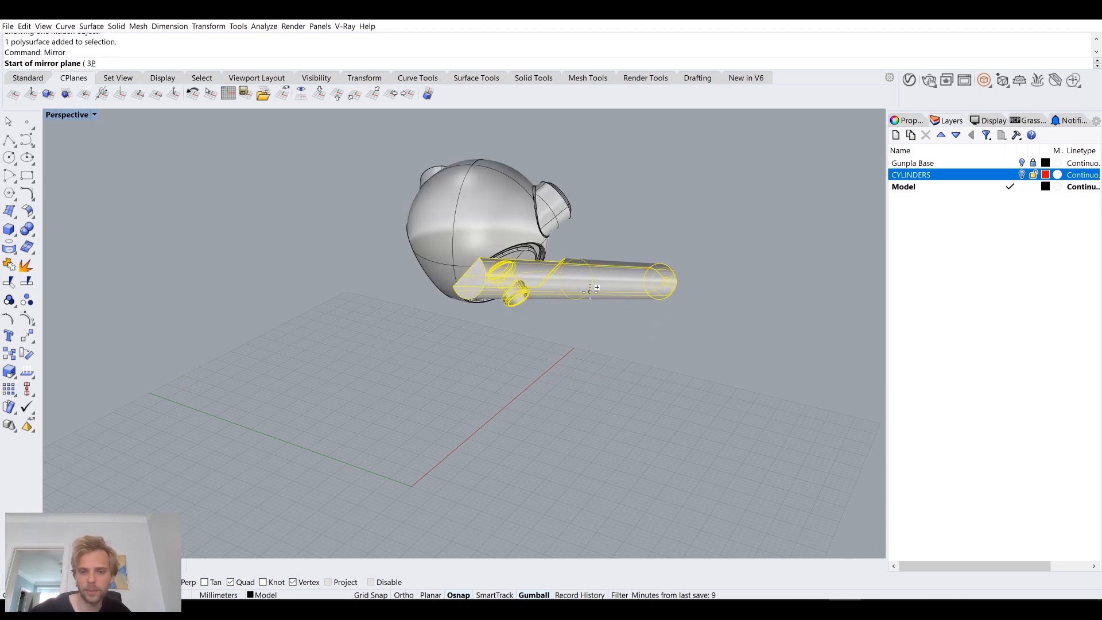
type("0")
key("Return")
left_click(669, 332)
Step: Examine both tubes and their fit against the sphere body from several angles
right_click_drag(657, 359, 556, 349)
scroll(506, 287, "up", 8)
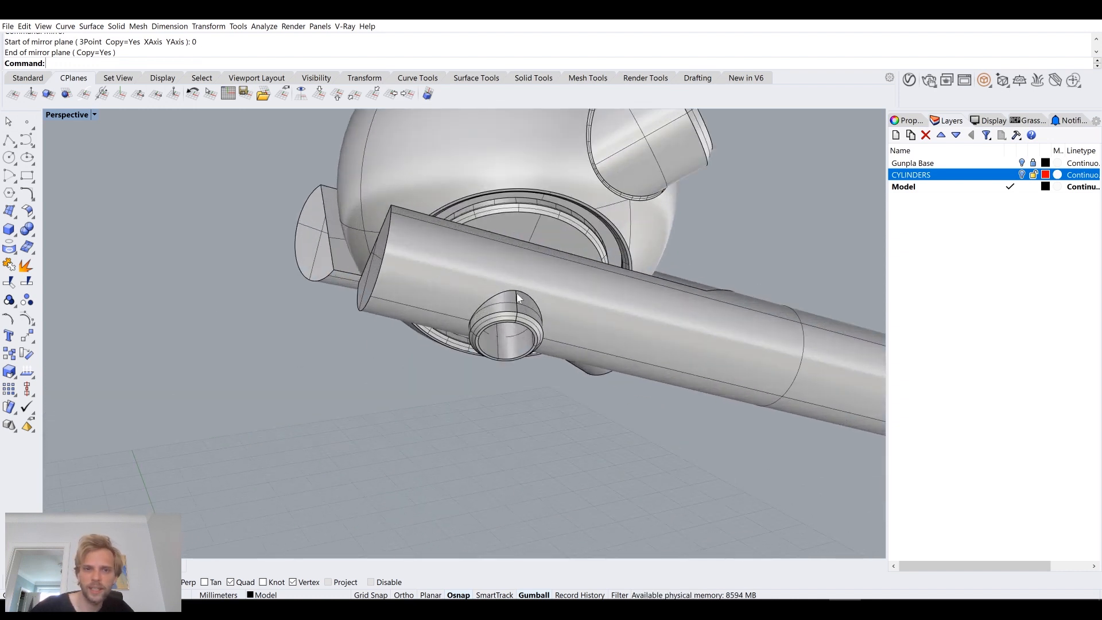
scroll(459, 321, "down", 7)
right_click_drag(449, 336, 437, 291)
right_click_drag(747, 309, 585, 293)
scroll(412, 248, "up", 5)
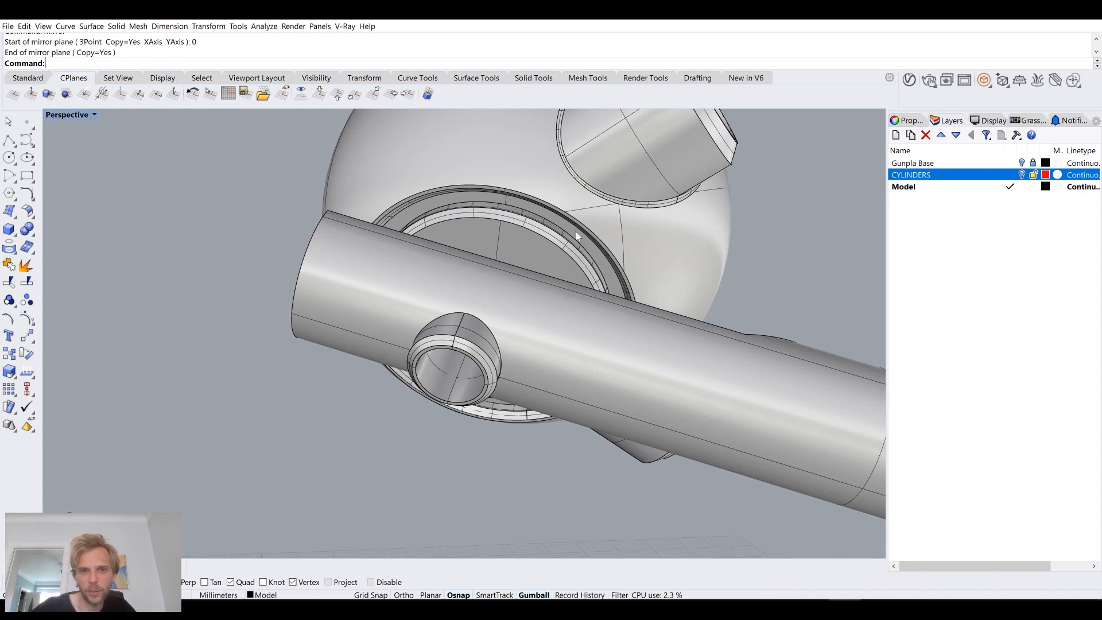
mouse_move(488, 253)
right_mouse_down()
mouse_move(455, 233)
mouse_move(463, 222)
mouse_move(504, 257)
mouse_move(502, 267)
right_mouse_up()
scroll(465, 221, "down", 6)
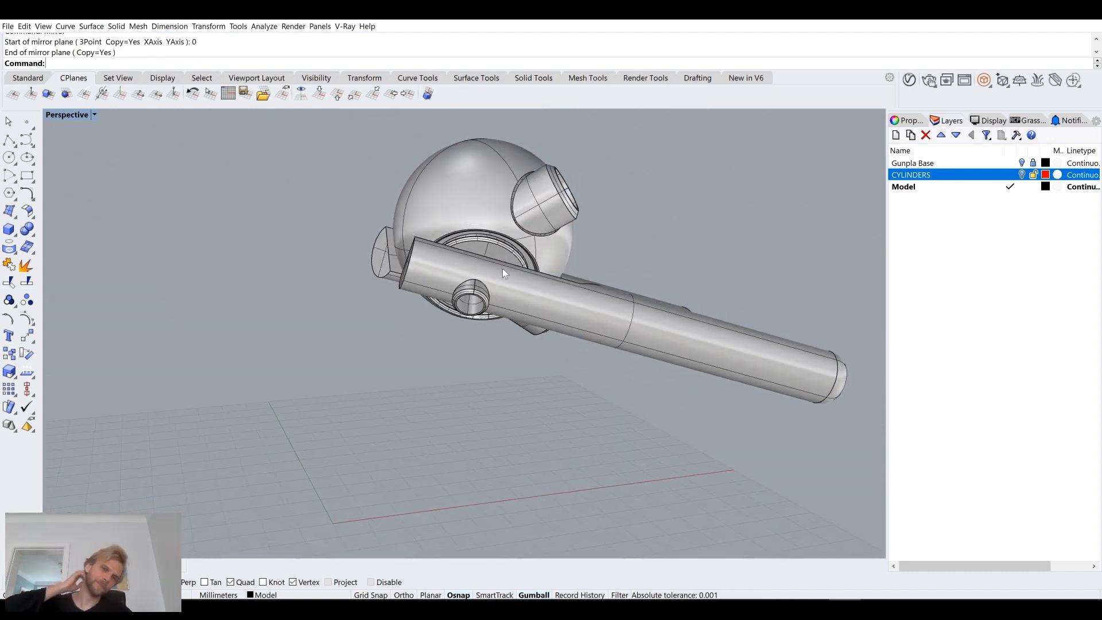
right_click_drag(491, 242, 471, 290)
scroll(439, 267, "down", 4)
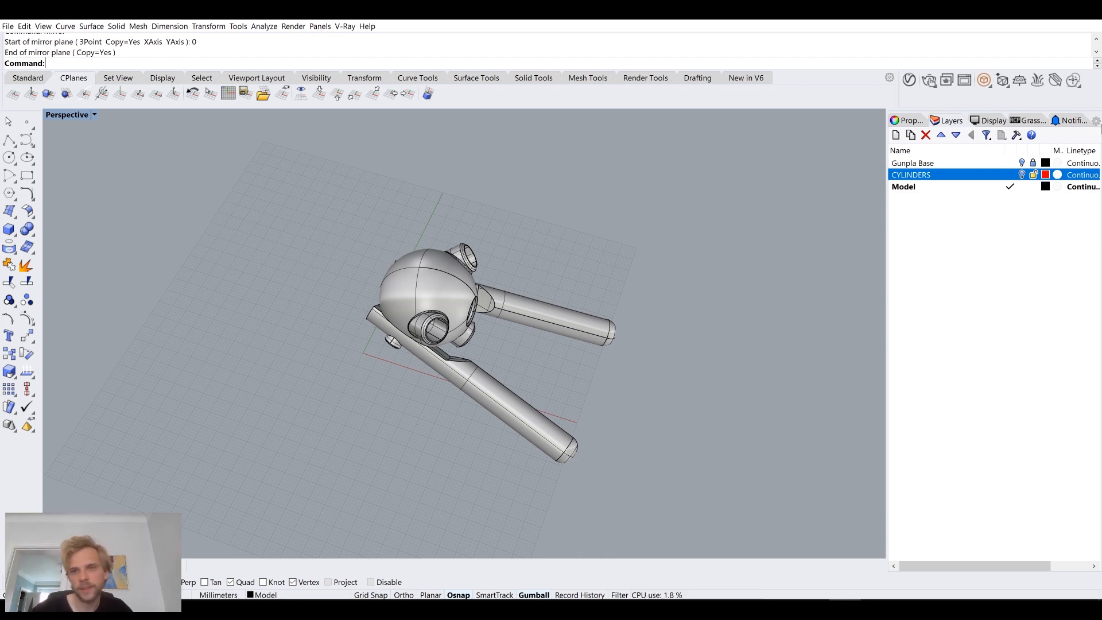
Step: Show the Gunpla Base layer and examine how the figure sits against the sphere body and tubes
left_click(1022, 163)
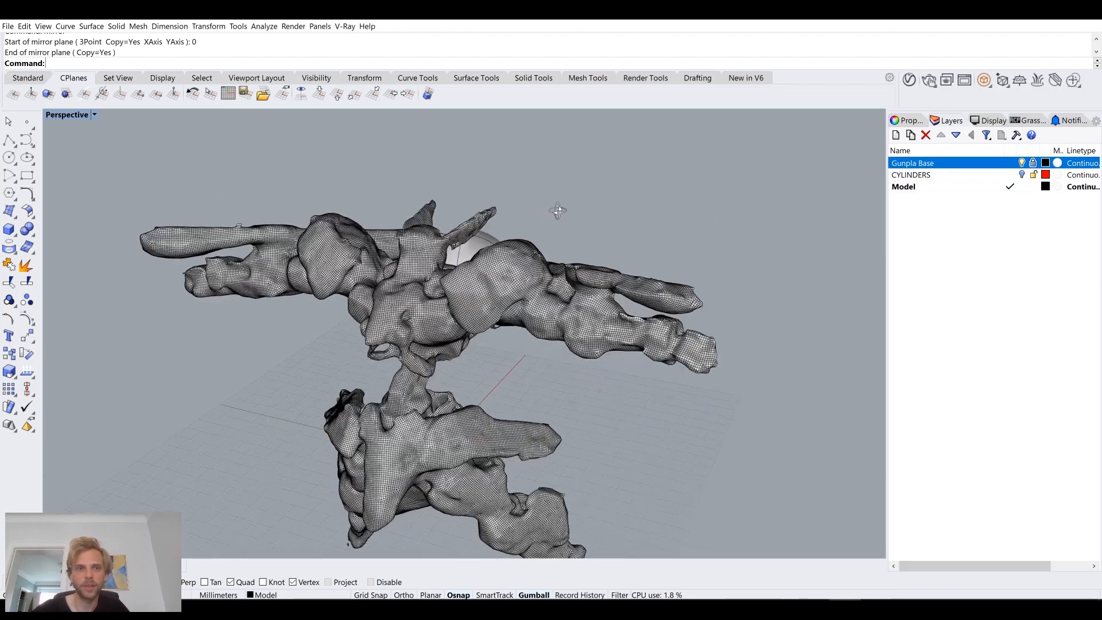
right_click_drag(558, 211, 591, 200)
scroll(436, 230, "up", 6)
right_click_drag(425, 233, 484, 245)
scroll(555, 265, "down", 5)
right_click_drag(660, 276, 607, 213)
scroll(612, 215, "up", 3)
scroll(612, 215, "up", 2)
scroll(615, 224, "down", 2)
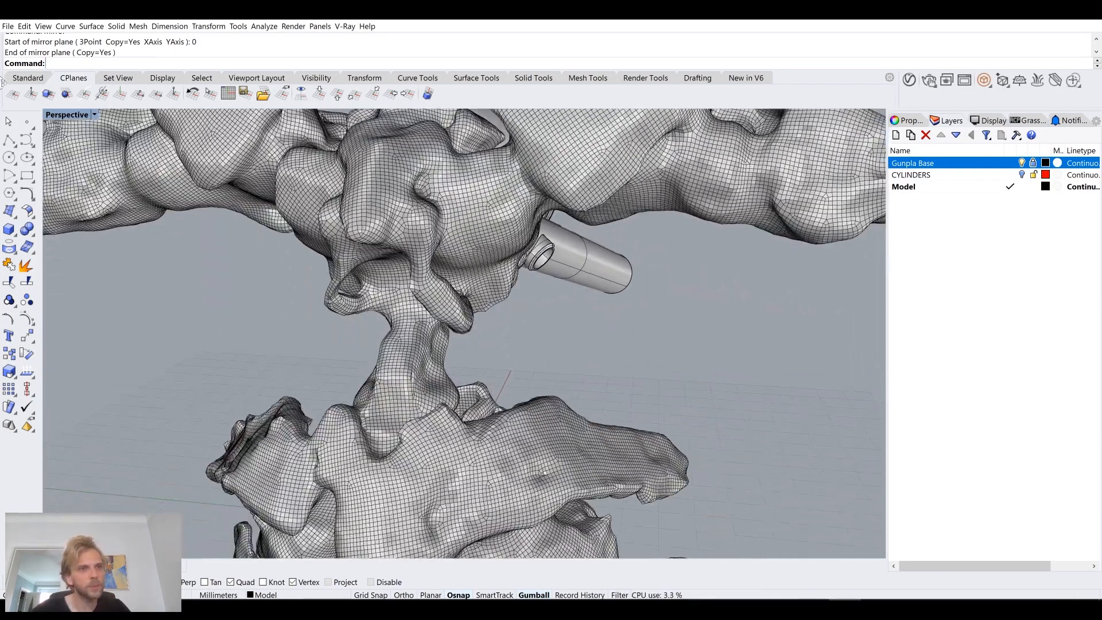
left_click(9, 139)
right_click_drag(536, 256, 332, 376)
scroll(399, 230, "up", 4)
key("Escape")
scroll(445, 263, "down", 6)
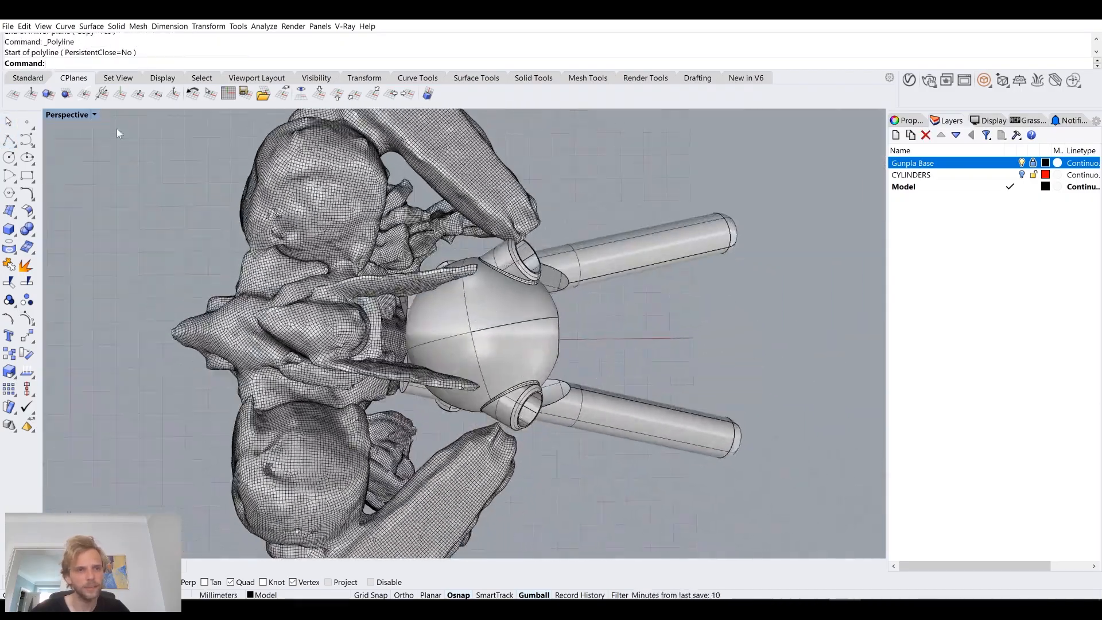
Step: Switch to the maximized Top view, display it Shaded, and frame the figure with the sphere body
double_click(73, 114)
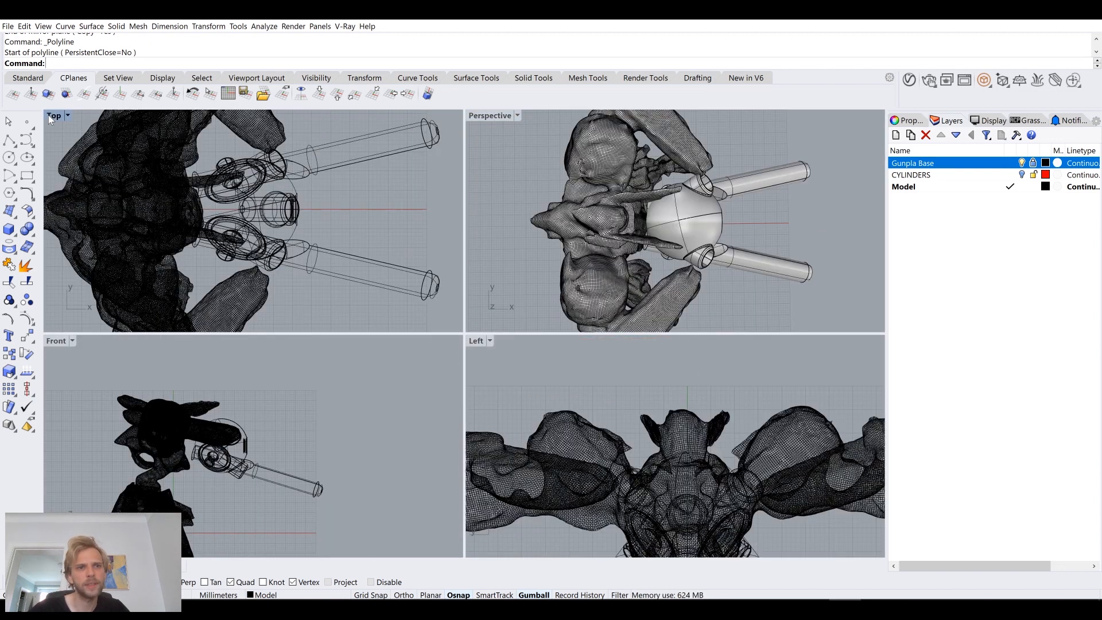
double_click(48, 115)
right_click(48, 118)
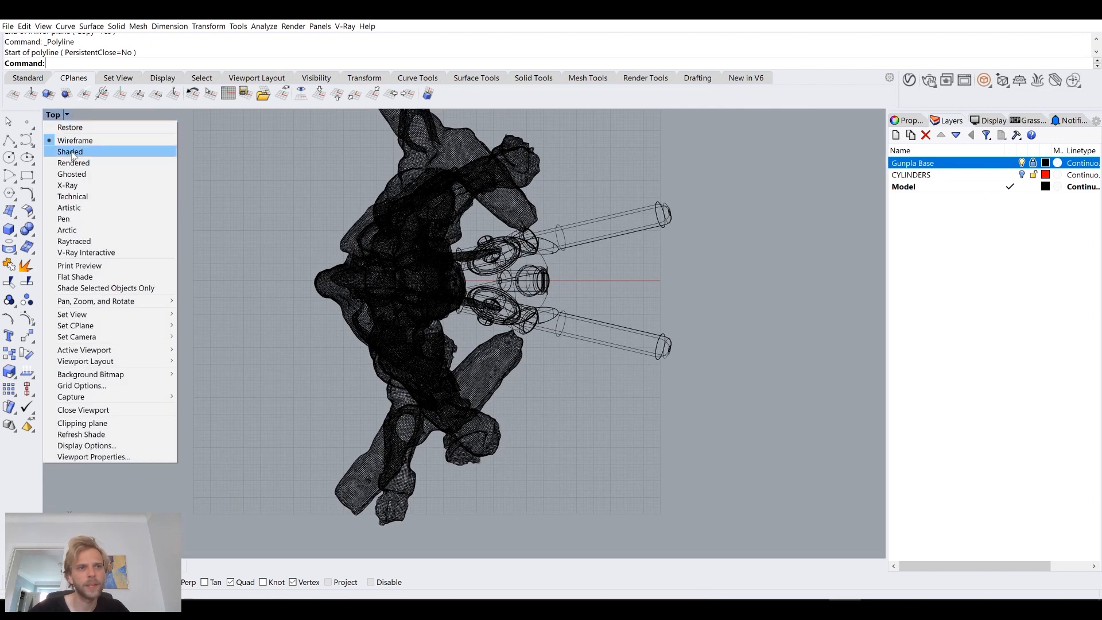
left_click(73, 153)
scroll(405, 277, "up", 4)
right_click_drag(404, 277, 437, 285)
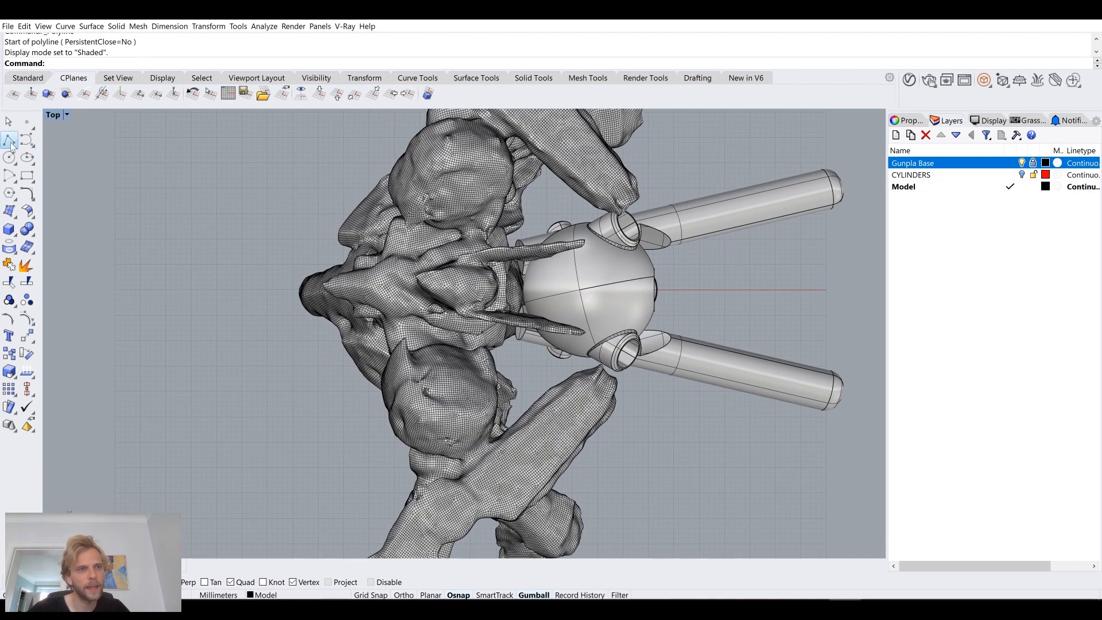
Step: Draw a straight polyline parallel to the X axis in the empty area in front of the figure, and select it
left_click(9, 140)
left_click(99, 333)
key("F8")
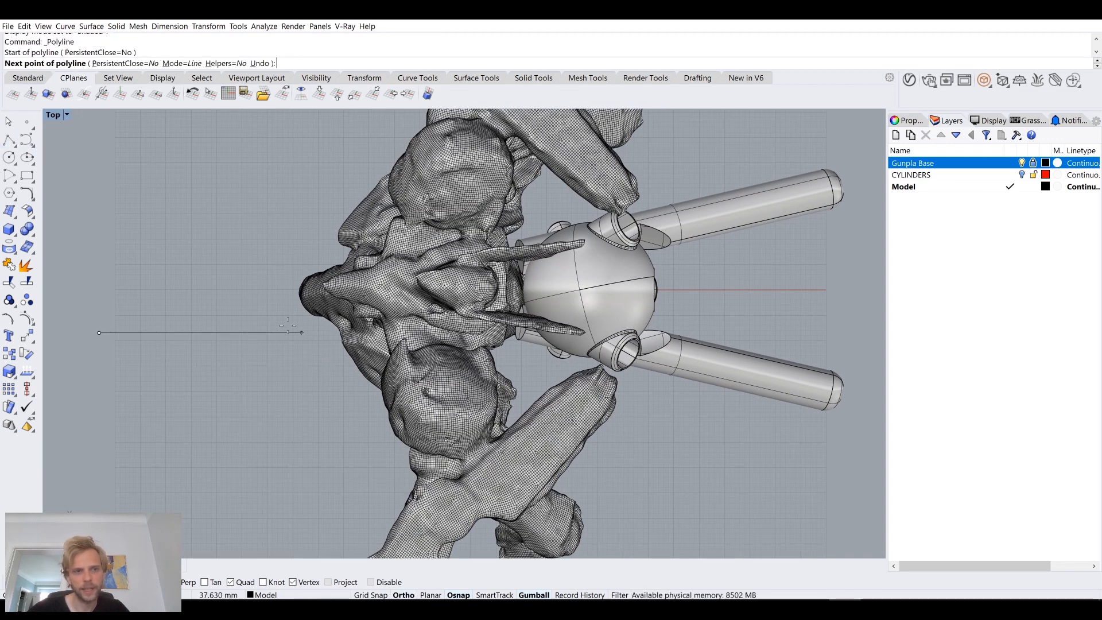
left_click(286, 332)
key("Return")
left_click(239, 331)
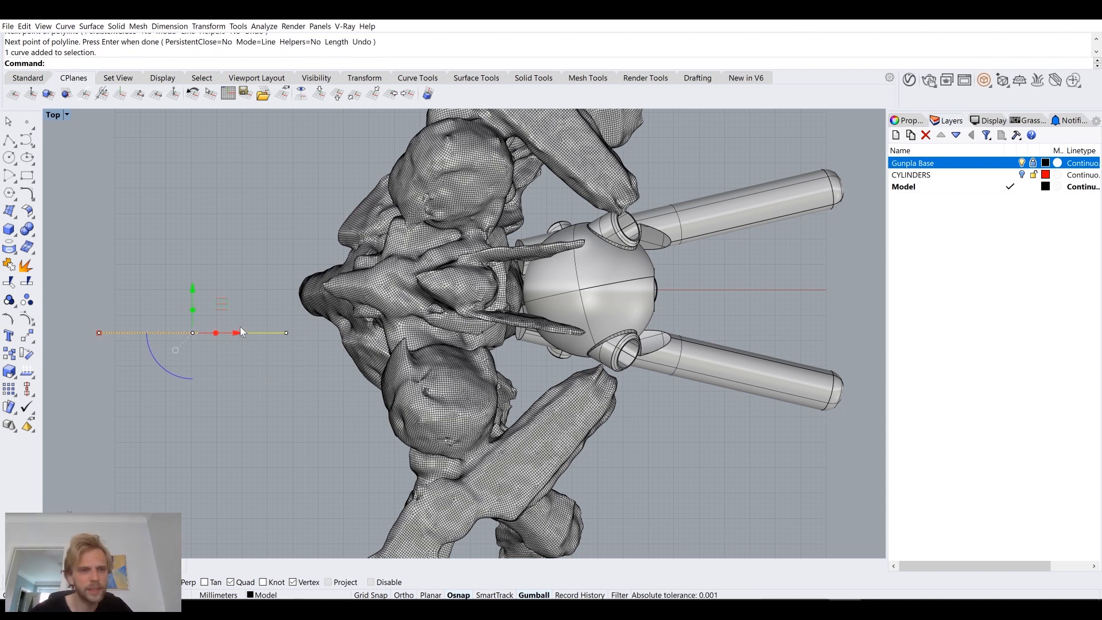
Step: Create a new layer named Helper and set its colour to blue (RGB 0, 35, 255)
left_click(895, 138)
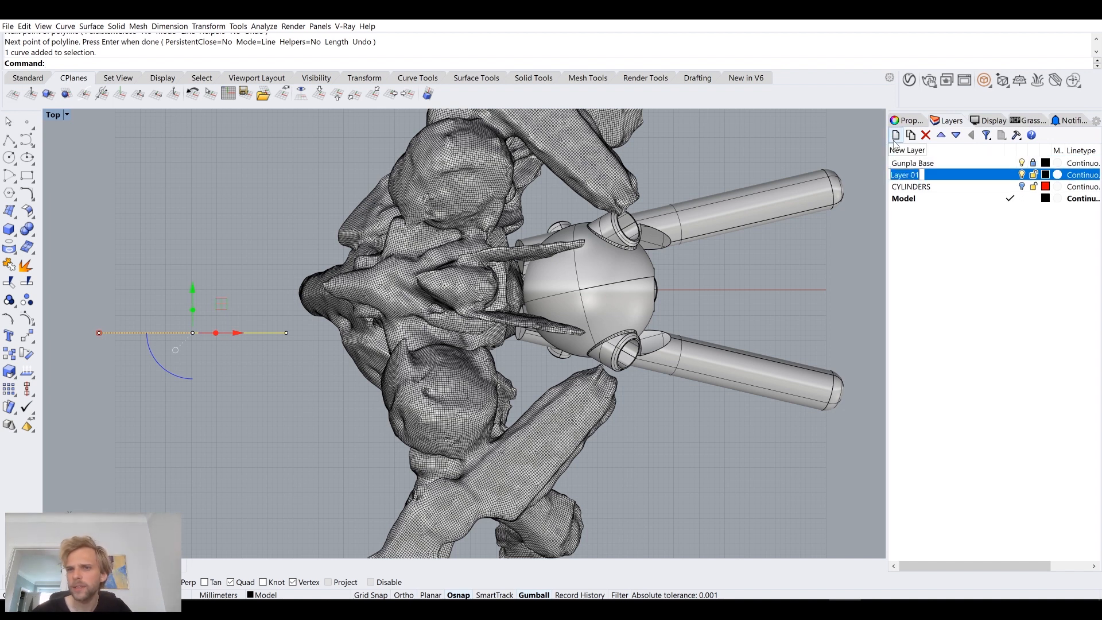
type("Helper")
key("Return")
left_click(1045, 175)
left_click_drag(456, 227, 424, 298)
left_click(413, 299)
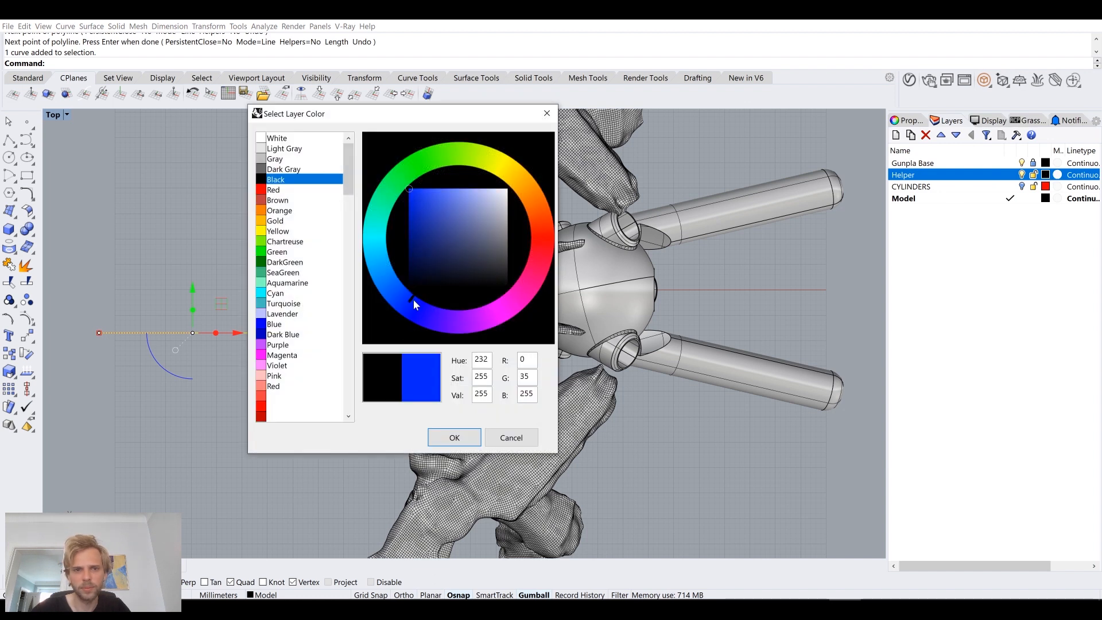
left_click(452, 435)
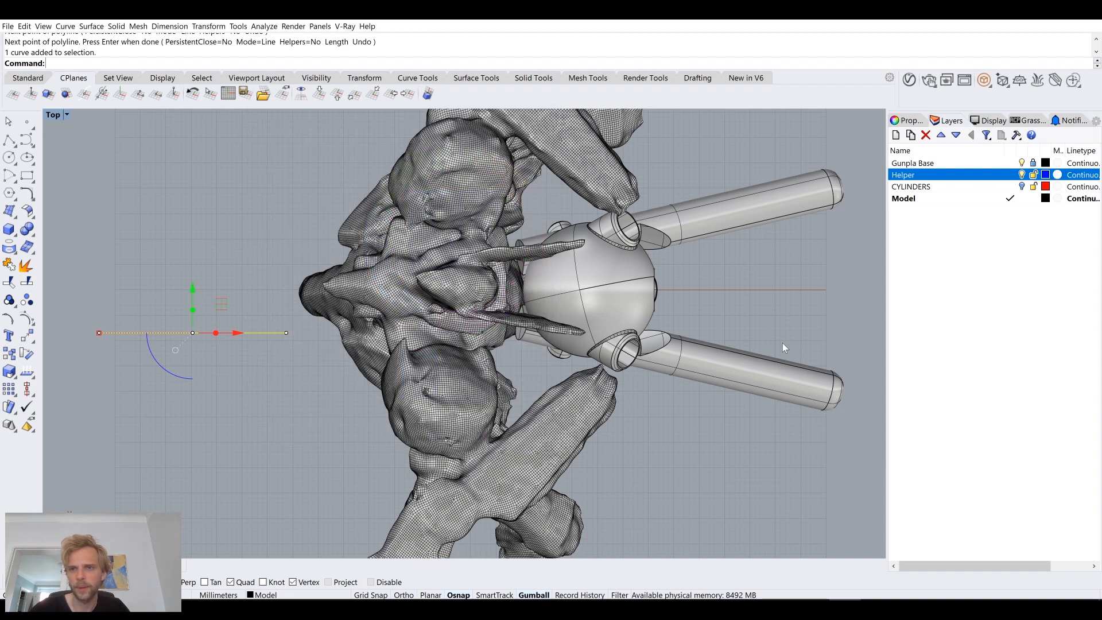
Step: Assign the selected line to the Helper layer and make that layer current
right_click(969, 181)
left_click(996, 347)
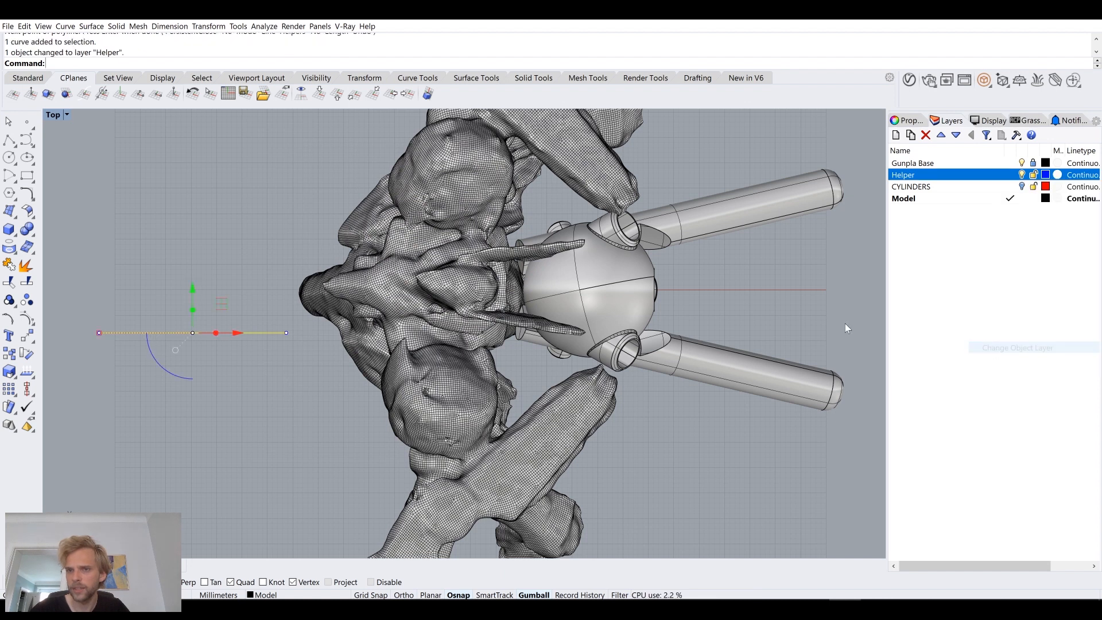
double_click(992, 175)
Step: Move the helper line in the Top view over the figure, between its head and one shoulder, reaching toward the sphere
right_click_drag(276, 321, 340, 301)
left_click_drag(307, 320, 234, 267)
left_click_drag(319, 300, 547, 292)
scroll(544, 314, "up", 6)
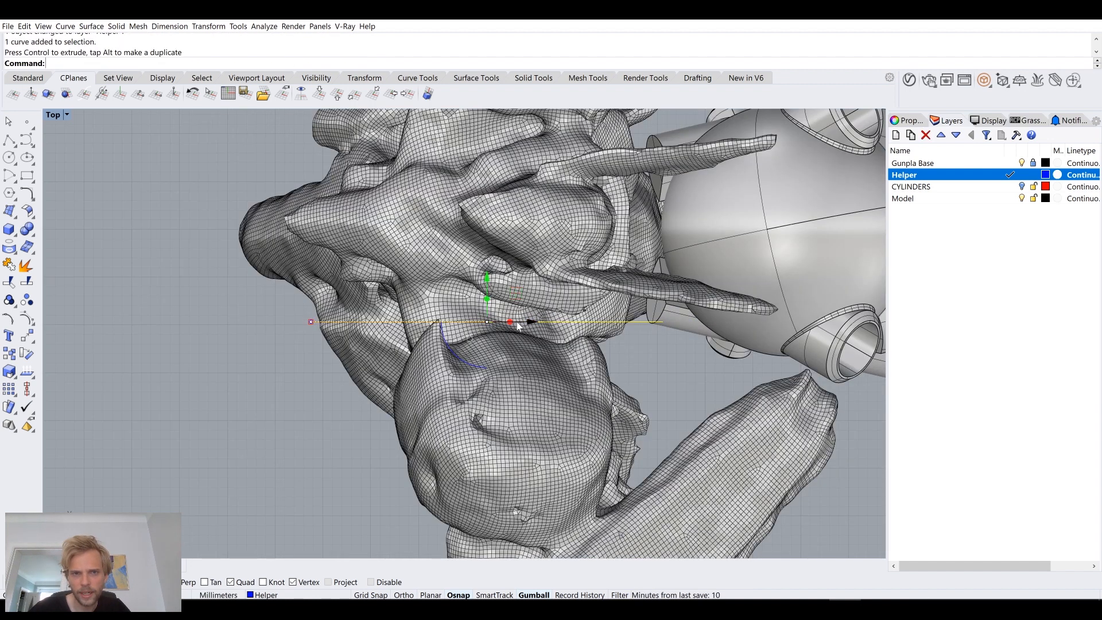
scroll(518, 326, "down", 3)
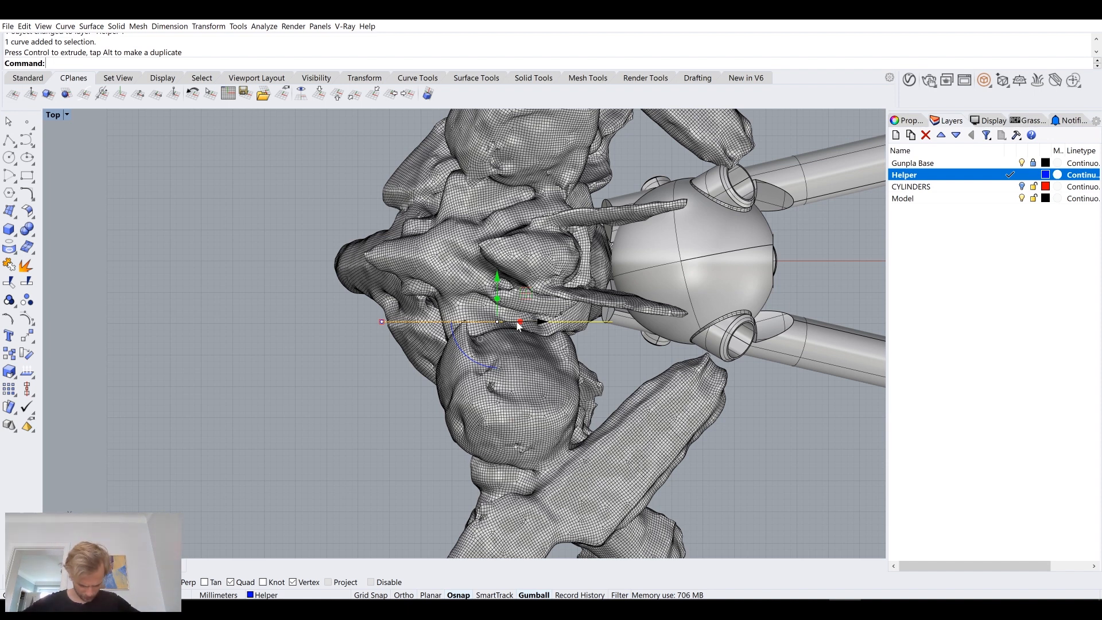
right_click_drag(561, 301, 497, 303)
Step: Raise the helper line vertically by about 55 mm in the Perspective view to the gap between neck and shoulder
double_click(58, 115)
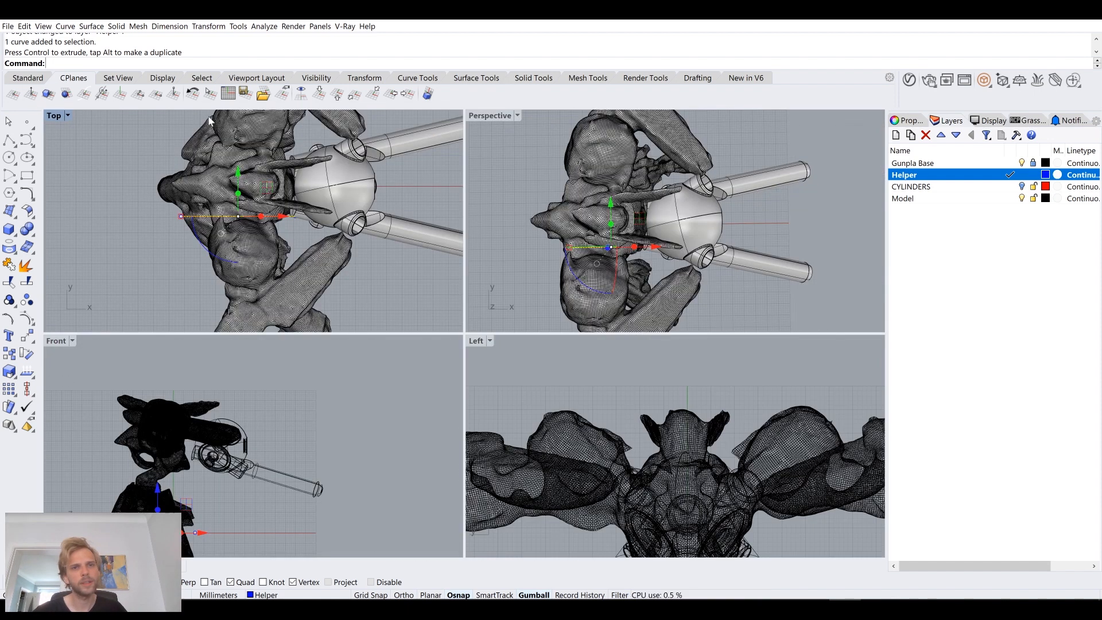
double_click(480, 116)
right_click_drag(480, 173, 334, 167)
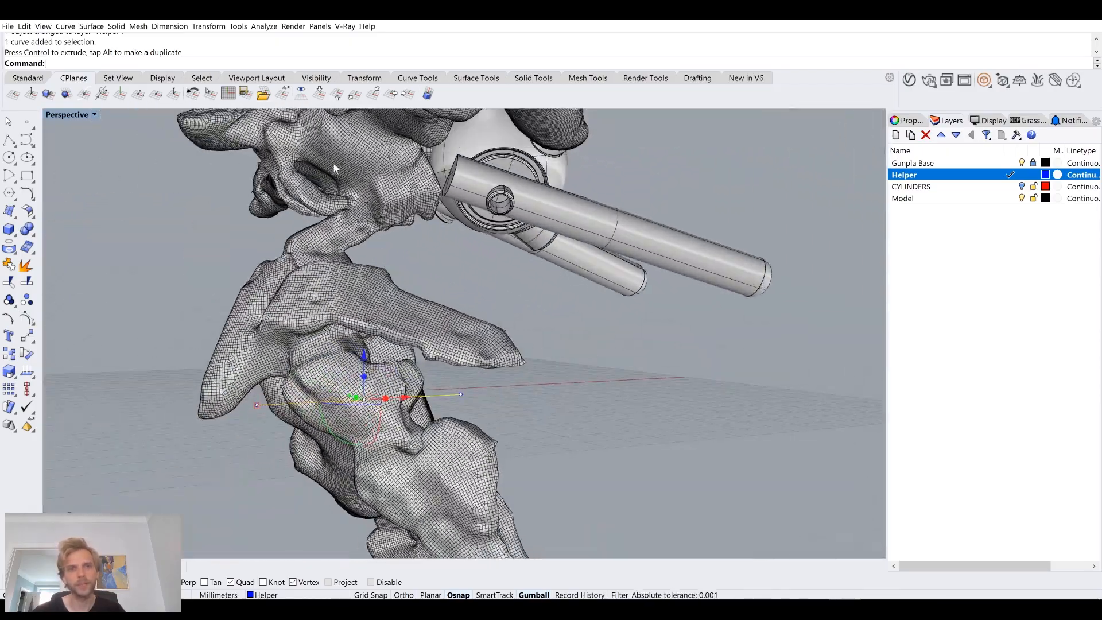
scroll(471, 231, "down", 7)
right_click_drag(465, 236, 432, 325)
left_click_drag(417, 331, 409, 194)
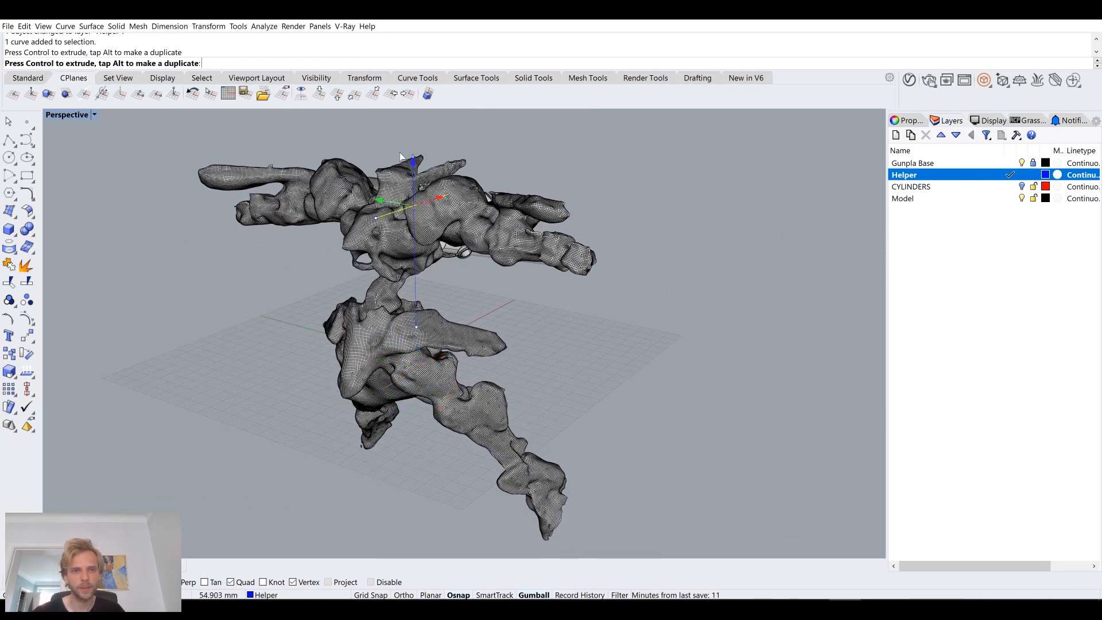
left_click_drag(400, 156, 400, 156)
right_click_drag(446, 300, 545, 283)
scroll(436, 201, "up", 8)
left_click(512, 223)
left_click(552, 249)
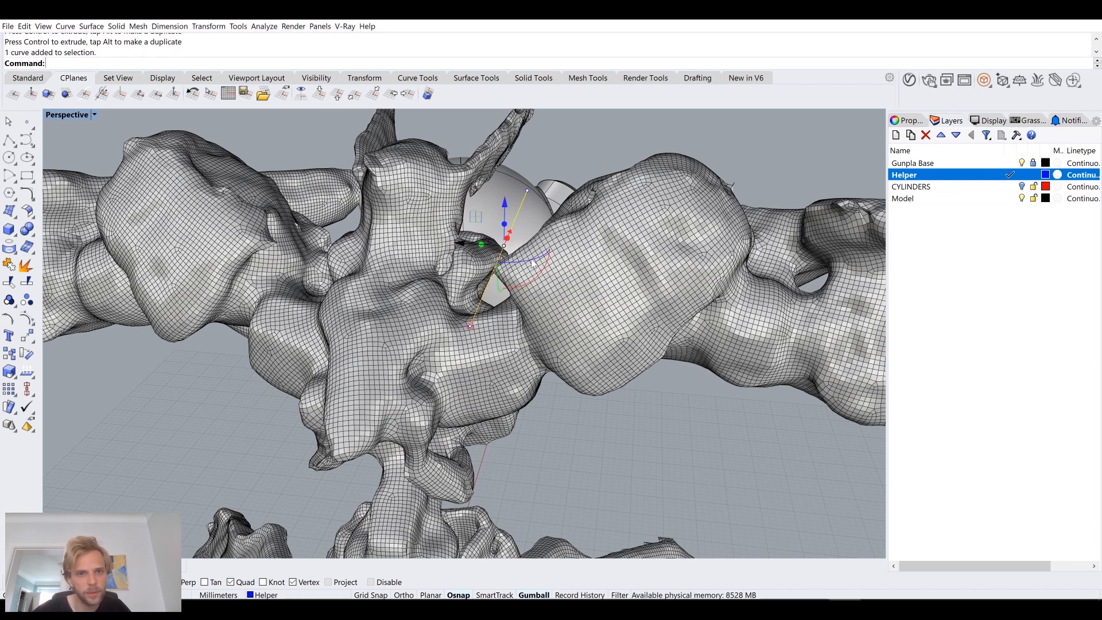
right_click_drag(513, 277, 506, 273)
Step: Rotate the helper line slightly clockwise in the Top view and shift it about 1.5 mm toward the figure's centreline
double_click(67, 115)
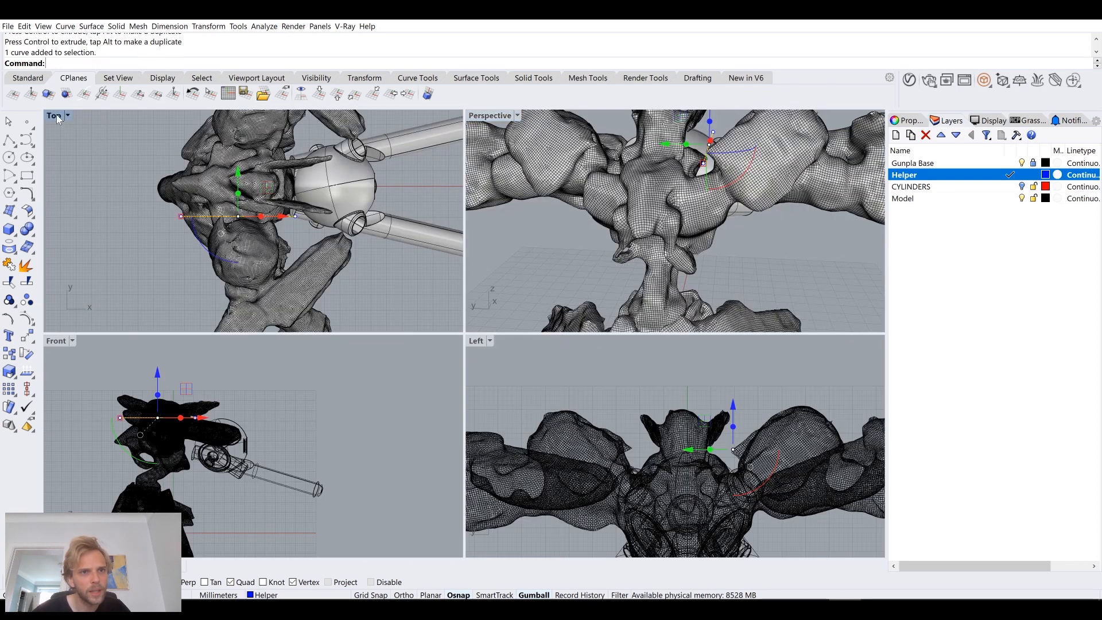
double_click(56, 115)
right_click_drag(420, 289, 391, 276)
scroll(421, 291, "up", 2)
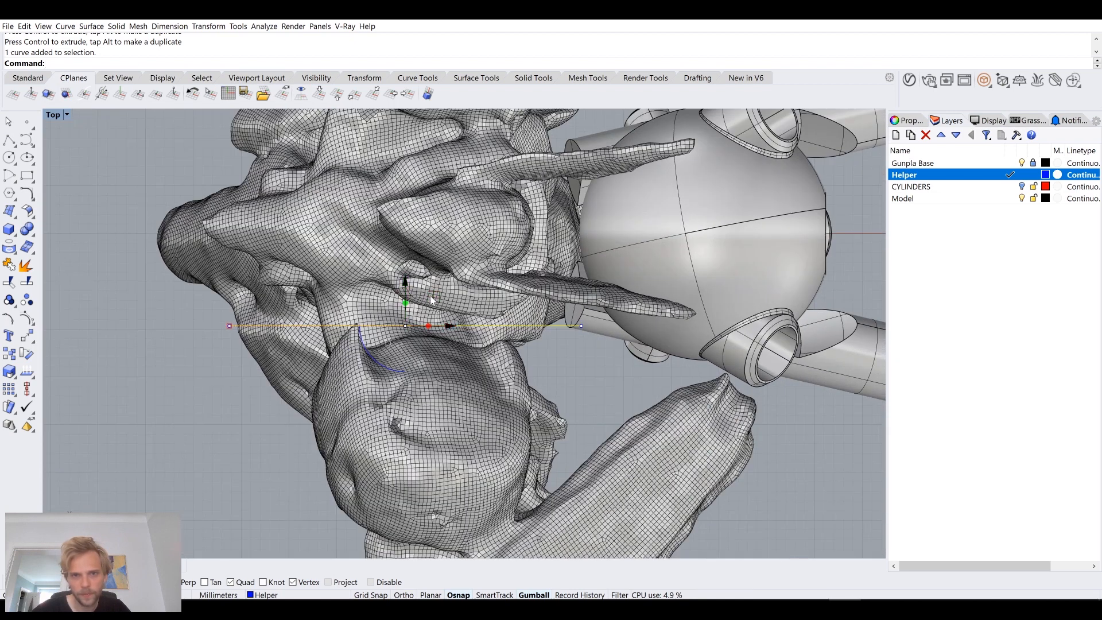
scroll(431, 296, "down", 4)
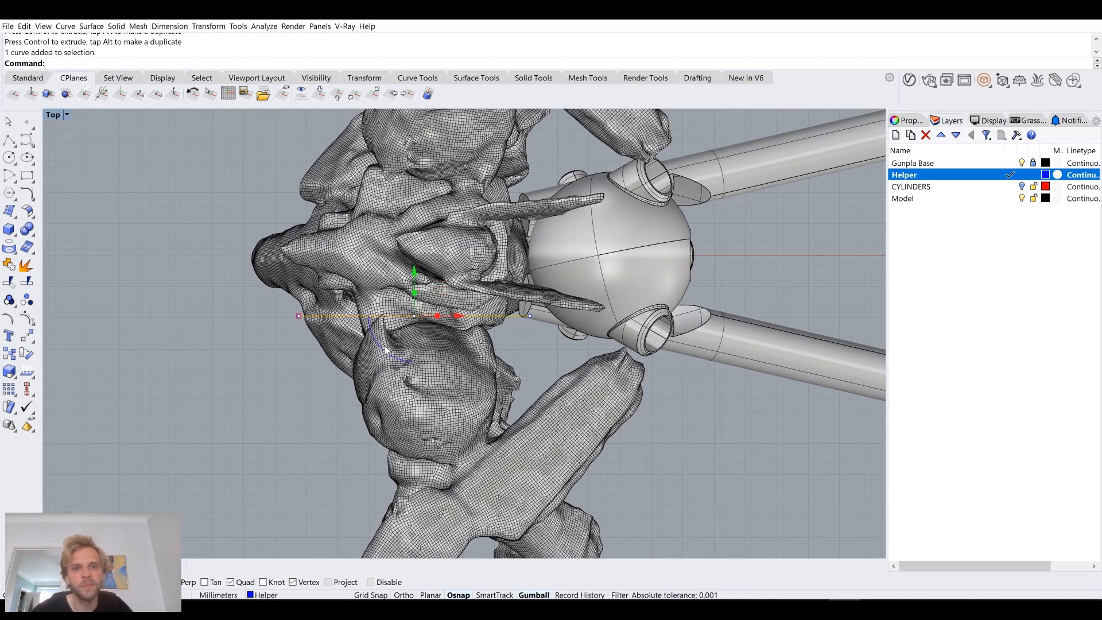
scroll(380, 340, "up", 2)
left_click_drag(457, 304, 469, 280)
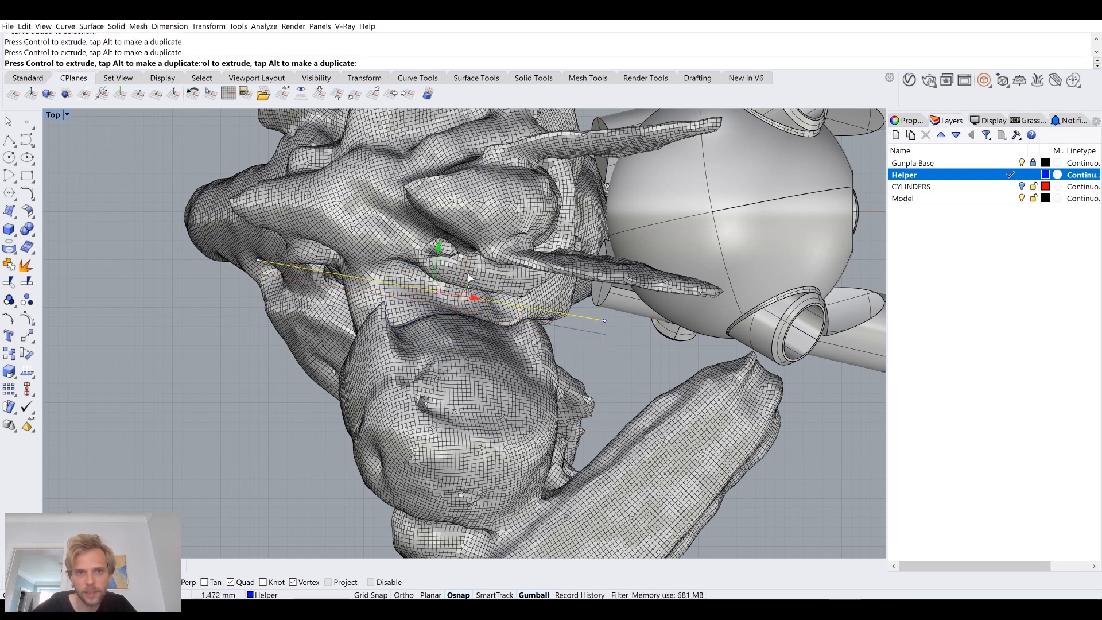
scroll(456, 292, "up", 5)
scroll(456, 293, "down", 5)
right_click_drag(363, 342, 382, 345)
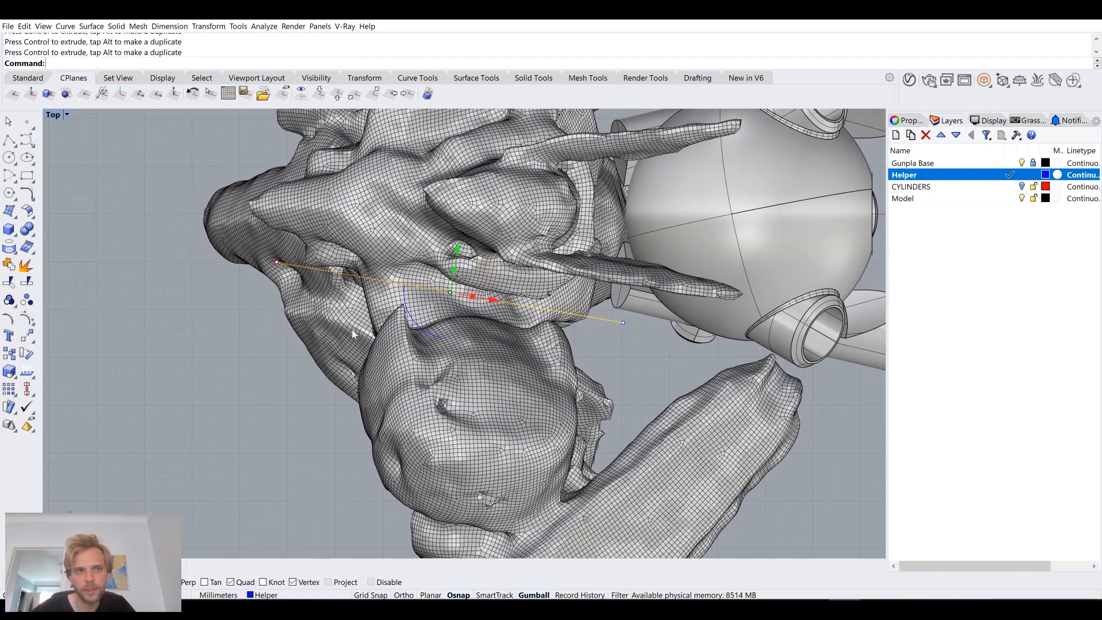
Step: Examine the helper line's height and tilt against the figure and sphere body in the Front view
double_click(56, 117)
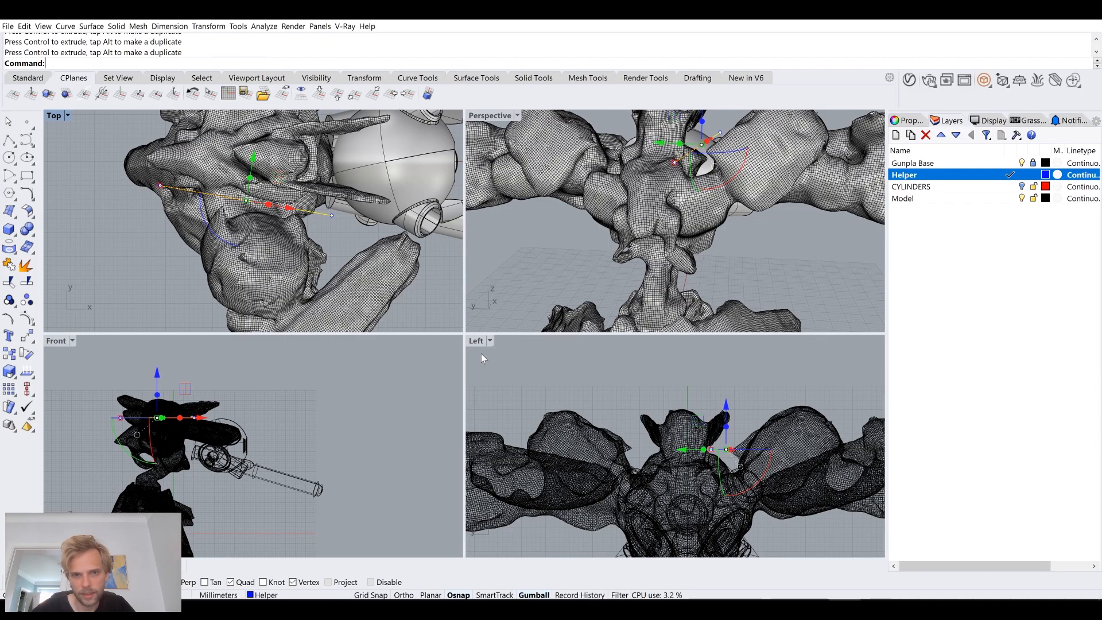
double_click(57, 341)
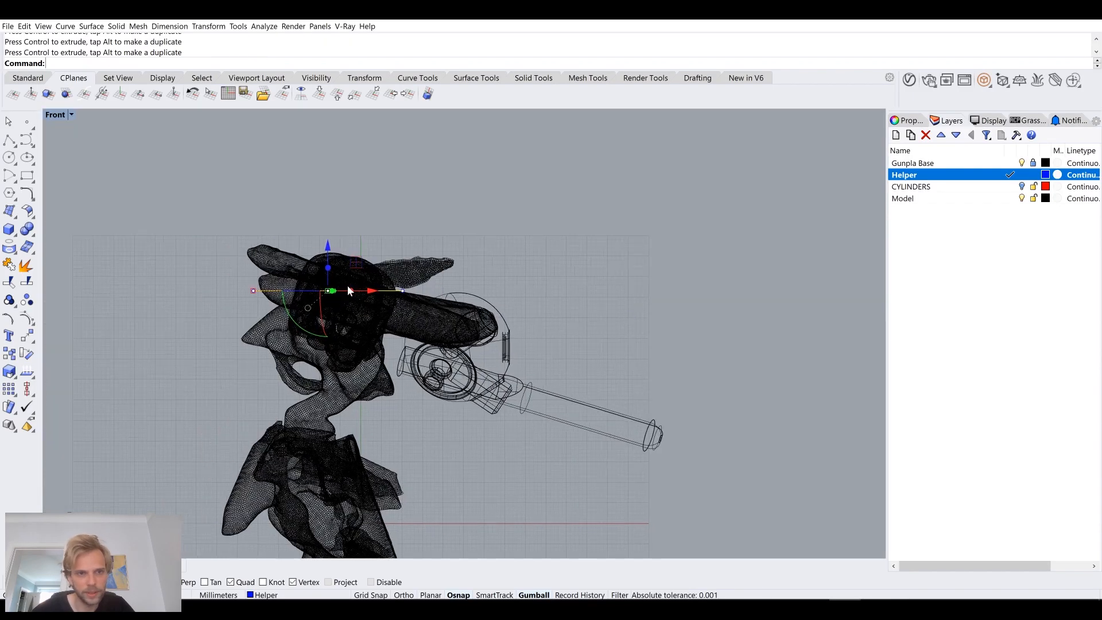
scroll(302, 282, "up", 8)
scroll(303, 286, "down", 5)
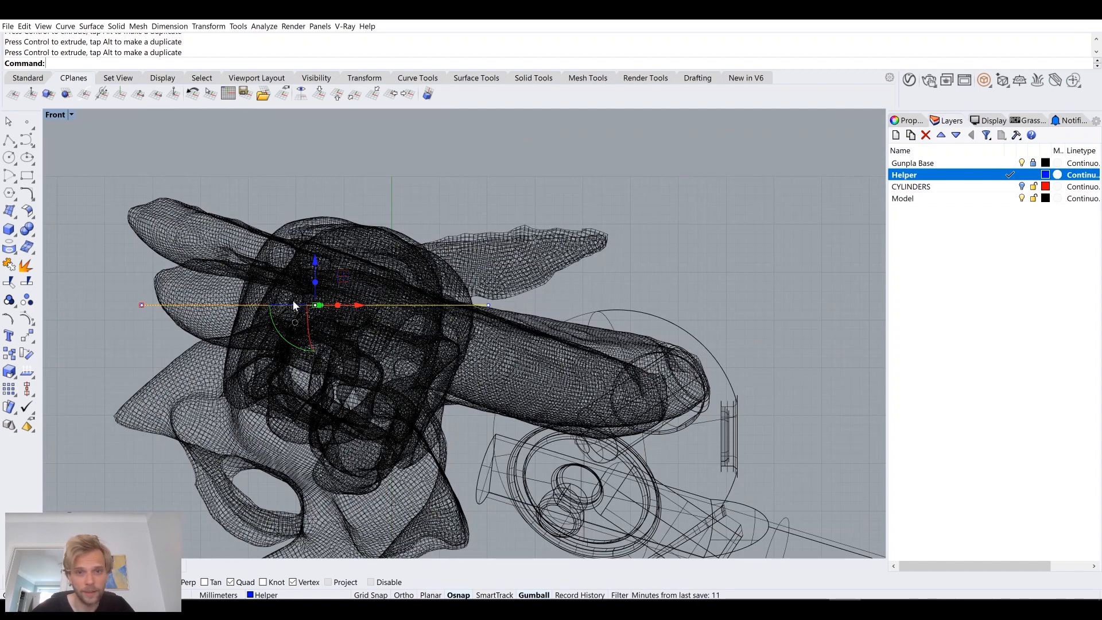
scroll(285, 275, "up", 2)
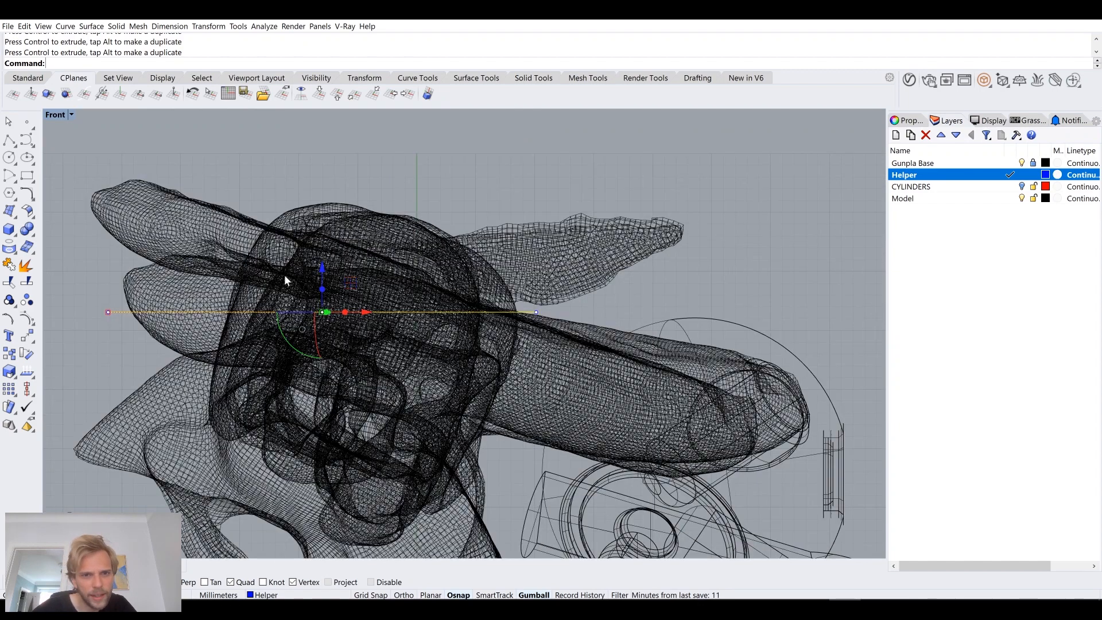
right_click_drag(284, 275, 375, 299)
scroll(378, 298, "up", 8)
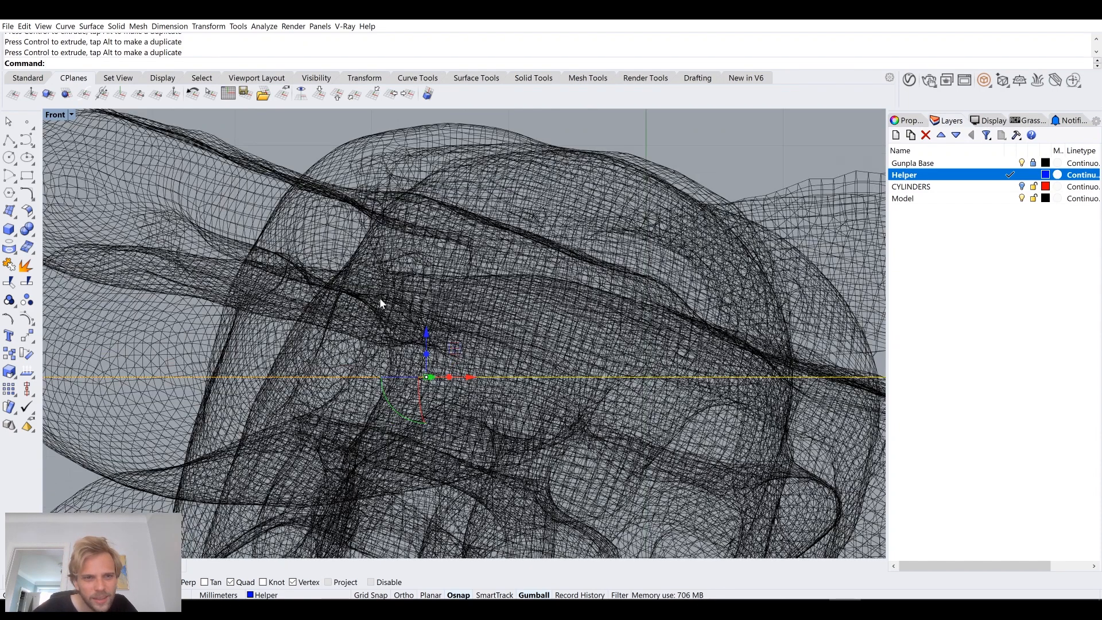
scroll(379, 298, "down", 8)
double_click(56, 116)
double_click(487, 120)
Step: Tilt the helper line by about 9° in the Perspective view so it slopes downward toward the sphere body
right_click_drag(428, 241, 378, 273)
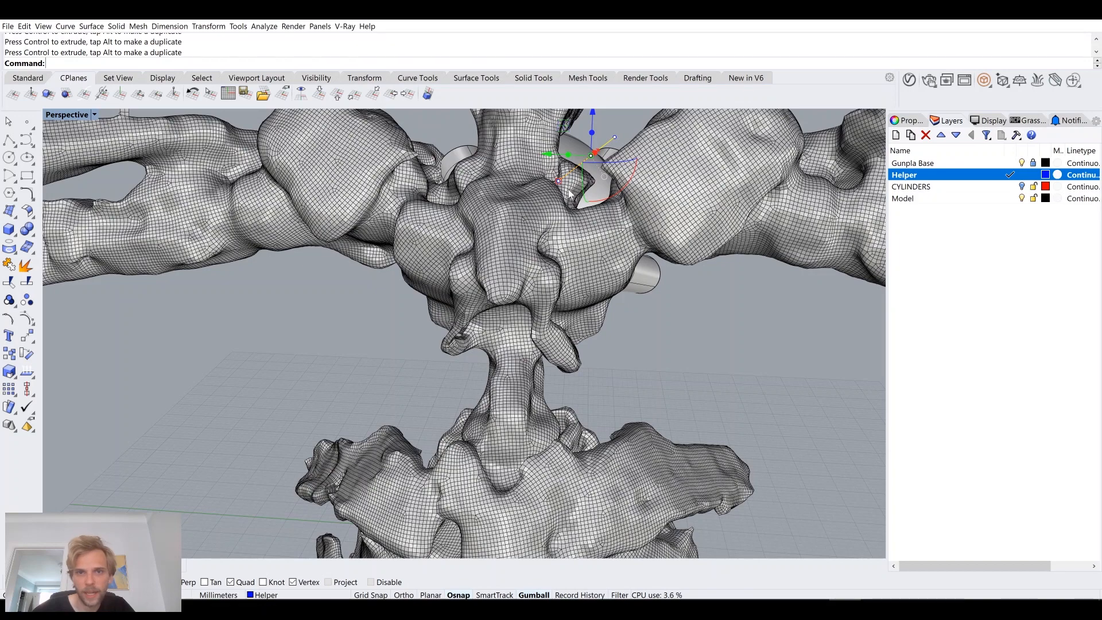
scroll(570, 196, "up", 6)
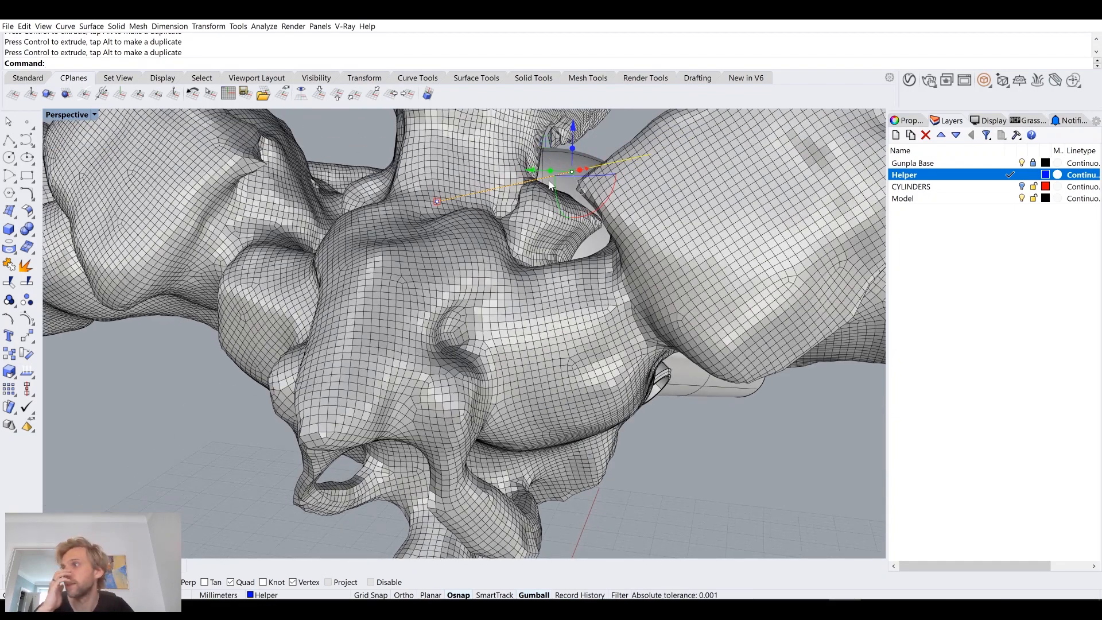
right_click_drag(548, 182, 596, 191)
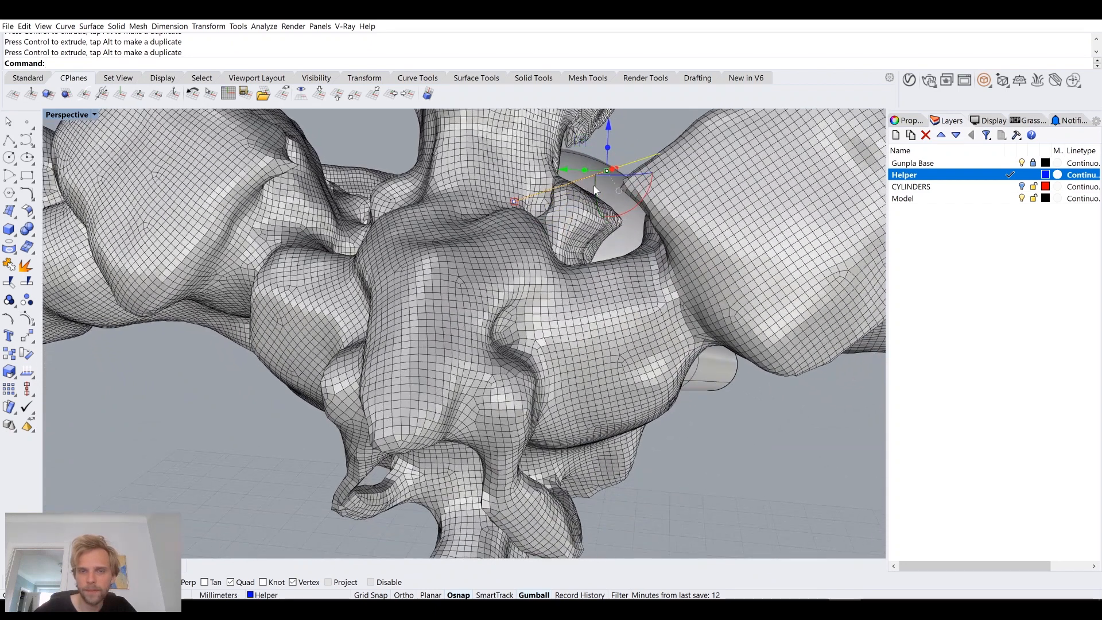
left_click_drag(602, 210, 604, 202)
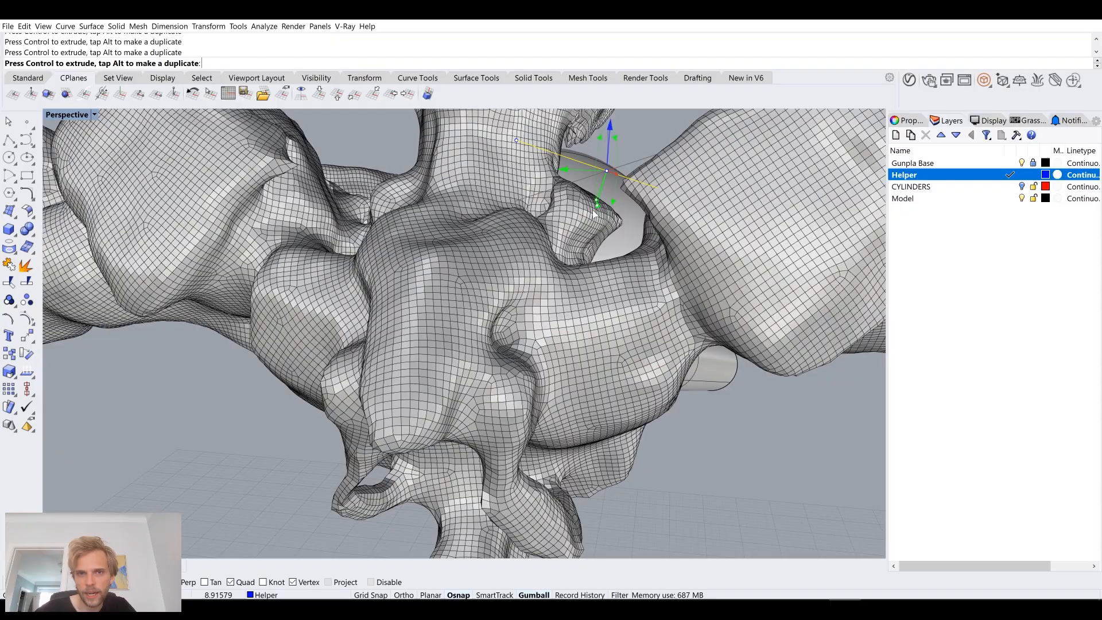
left_click_drag(596, 215, 596, 216)
right_click_drag(598, 217, 440, 246)
Step: Fine-tune the helper line's tilt by about 2° and check its path between the neck and shoulder
scroll(550, 250, "up", 5)
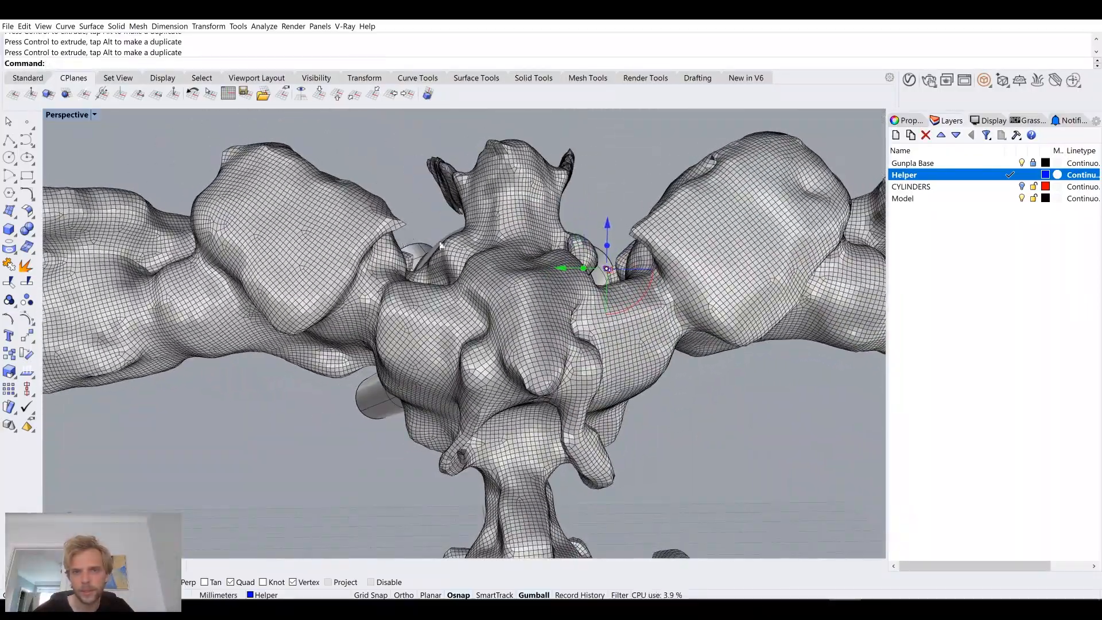
scroll(594, 257, "up", 10)
right_click_drag(598, 255, 598, 257)
right_click_drag(566, 349, 538, 326)
left_click_drag(542, 332, 543, 331)
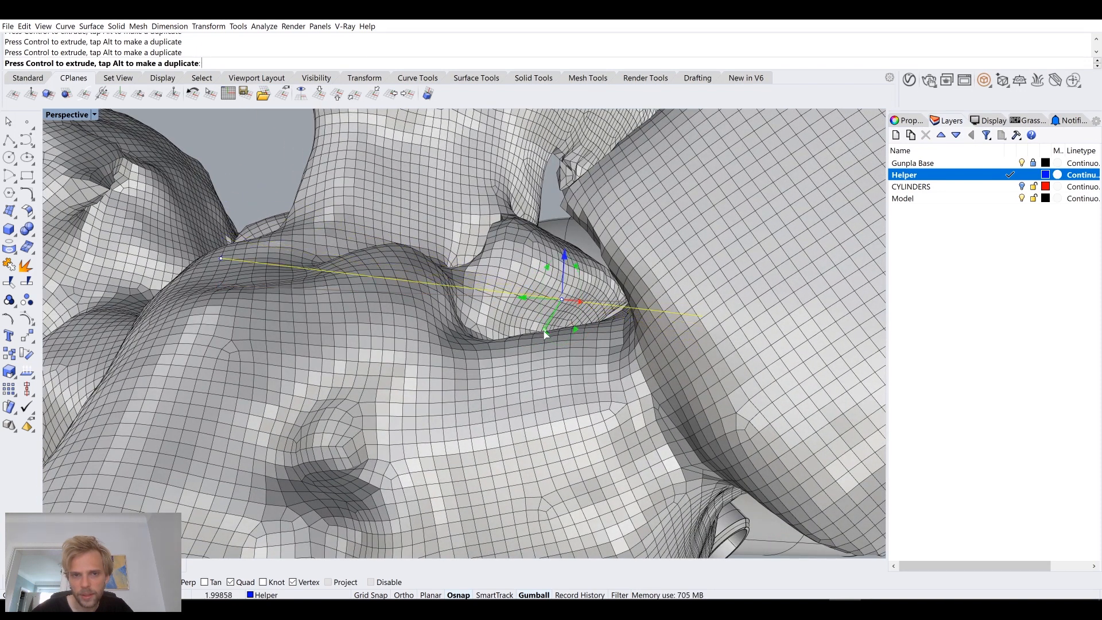
right_click_drag(549, 304, 487, 351)
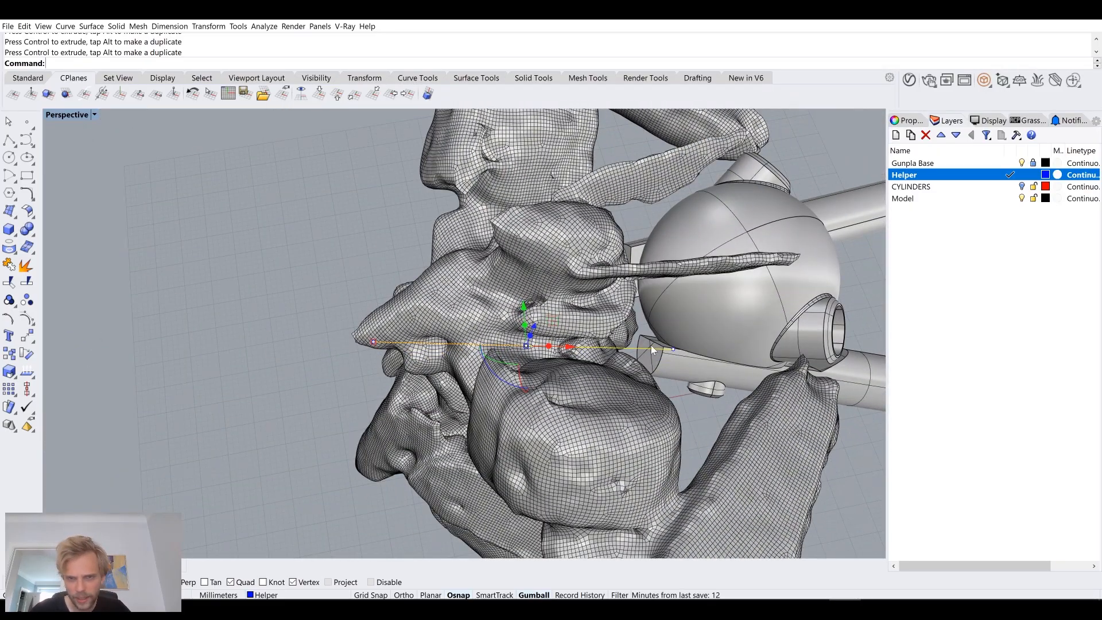
Step: Lengthen the helper line along its length so it extends farther past the front and back of the figure
left_click_drag(378, 346, 261, 347, "shift")
right_click_drag(508, 382, 443, 401)
left_click(340, 420)
right_click_drag(340, 423, 513, 258)
Step: Copy the helper line straight down below the shoulder and shift the copy slightly away from the figure's centreline
left_click(361, 252)
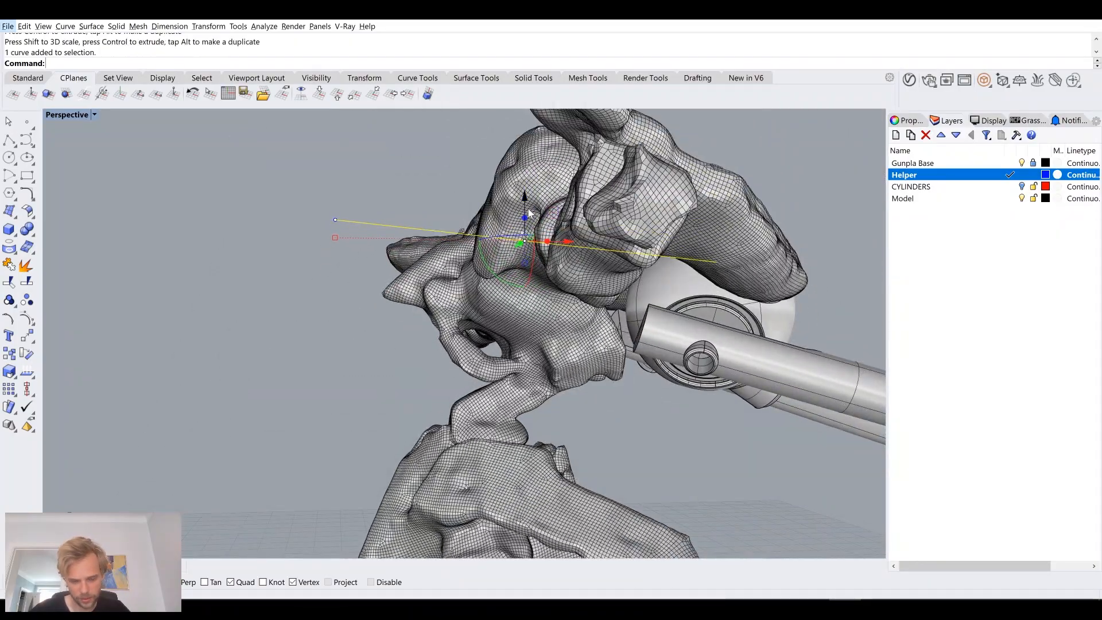
left_click_drag(529, 214, 502, 301)
right_click_drag(287, 339, 476, 362)
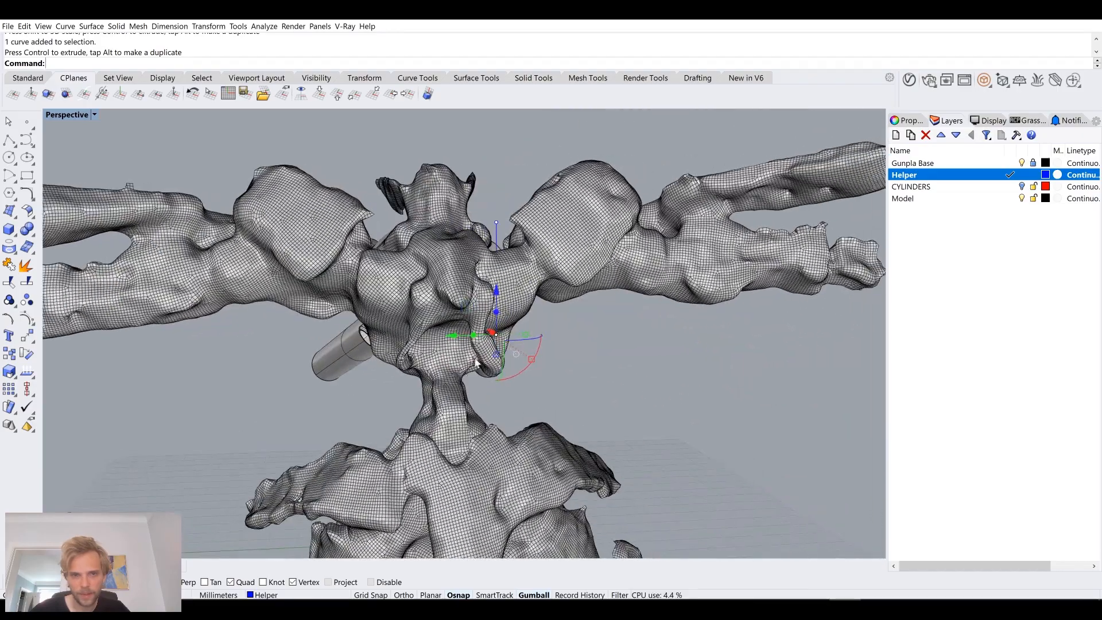
left_click_drag(455, 343, 487, 344)
right_click_drag(602, 351, 485, 330)
scroll(528, 327, "up", 5)
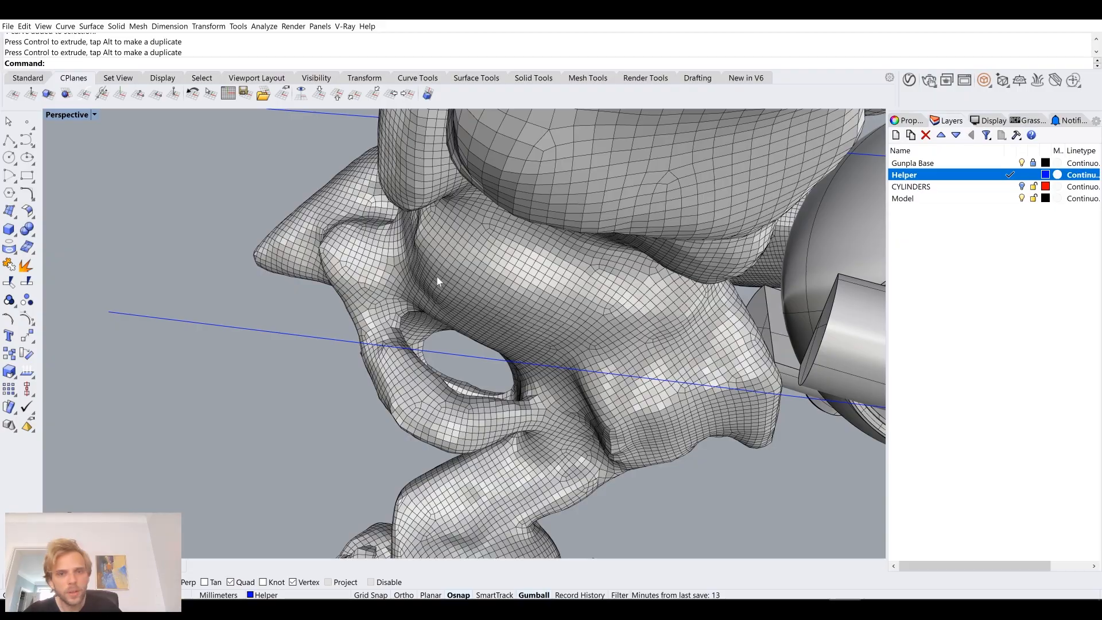
Step: Try to rotate the lower helper line in the Perspective view, and undo the rotation
right_click_drag(482, 301, 549, 326)
scroll(535, 271, "down", 5)
left_click(548, 315)
scroll(547, 310, "up", 4)
left_click_drag(576, 344, 617, 338)
key("ctrl+z")
Step: Rotate the lower helper line slightly clockwise in the Top view and shift it a little toward the figure's centreline
double_click(80, 117)
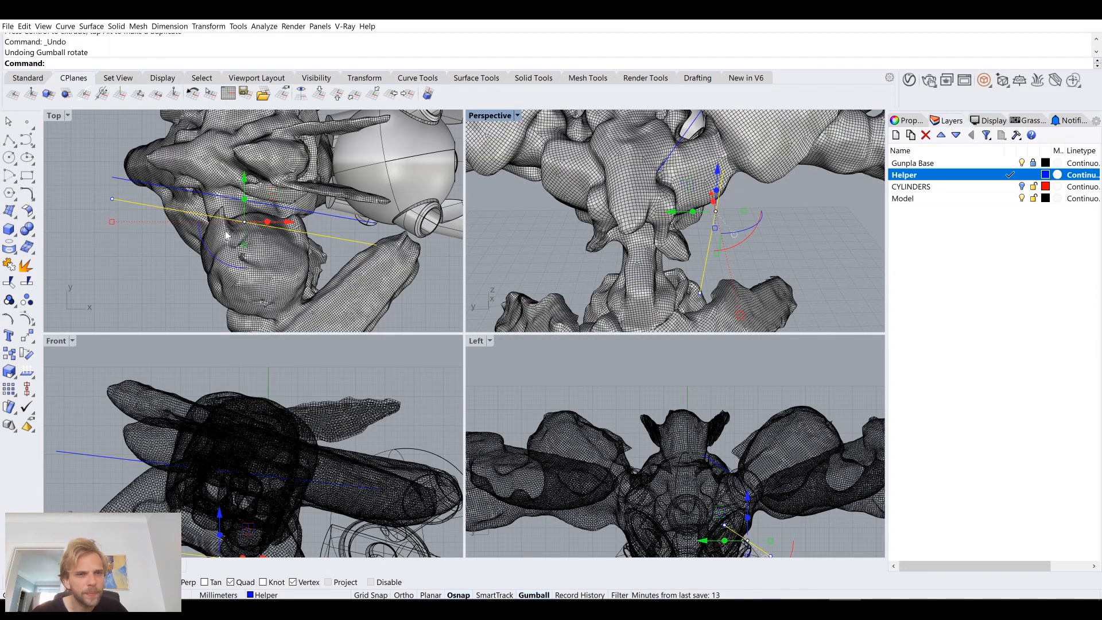
left_click_drag(209, 254, 268, 247)
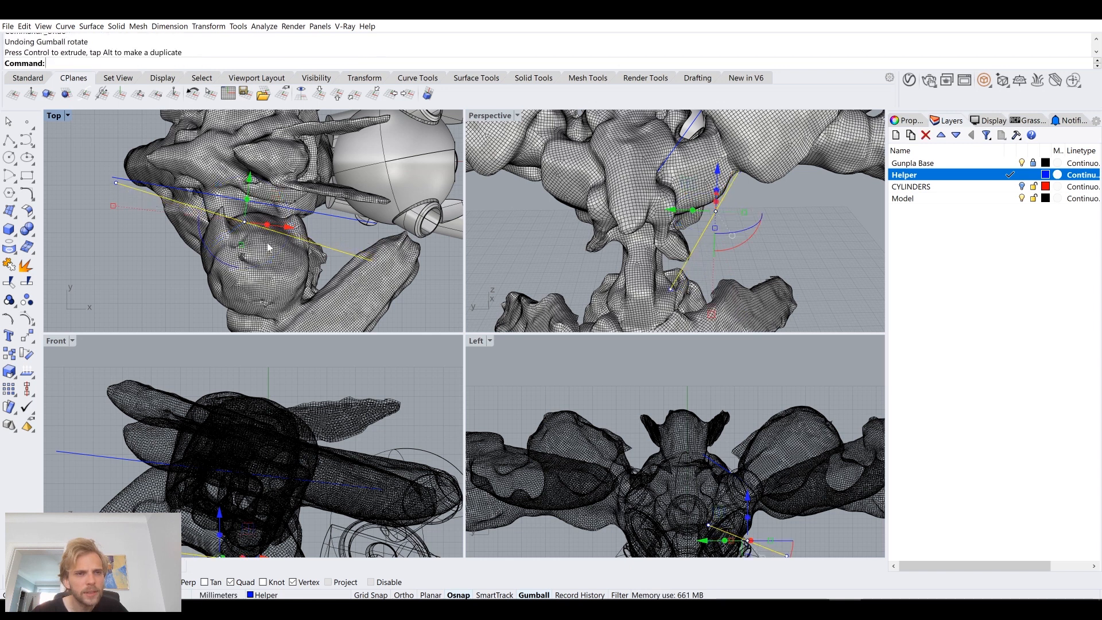
left_click_drag(283, 200, 278, 196)
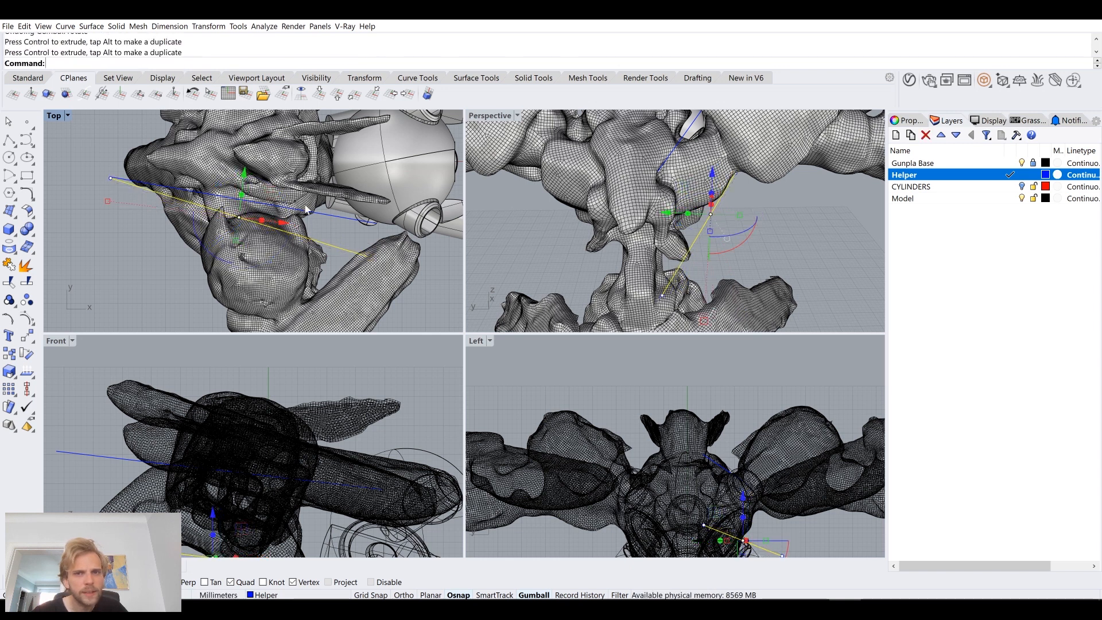
Step: Tilt the lower helper line so it slopes more steeply down toward the back, and check its path in the Front view
double_click(487, 115)
scroll(482, 270, "up", 6)
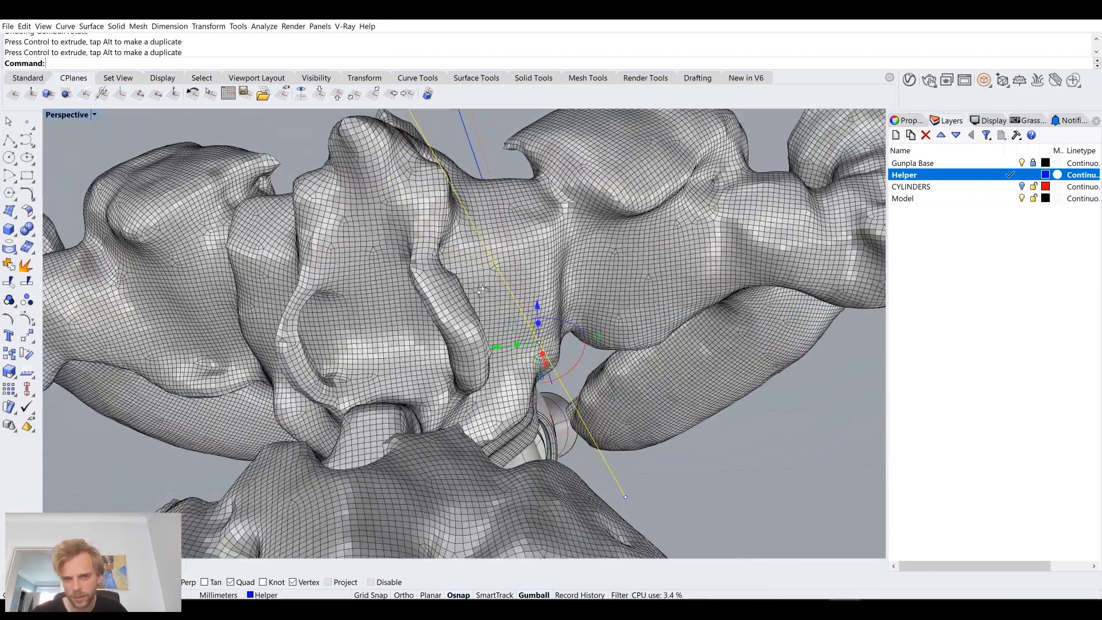
right_click_drag(482, 270, 426, 328)
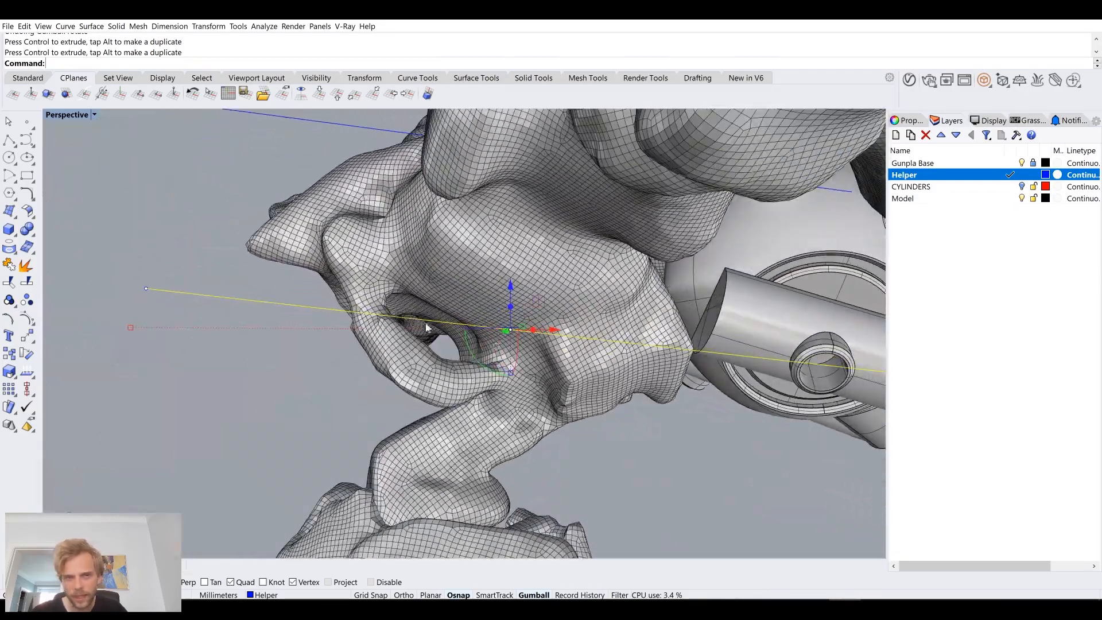
left_click_drag(472, 361, 459, 350)
right_click_drag(460, 350, 290, 222)
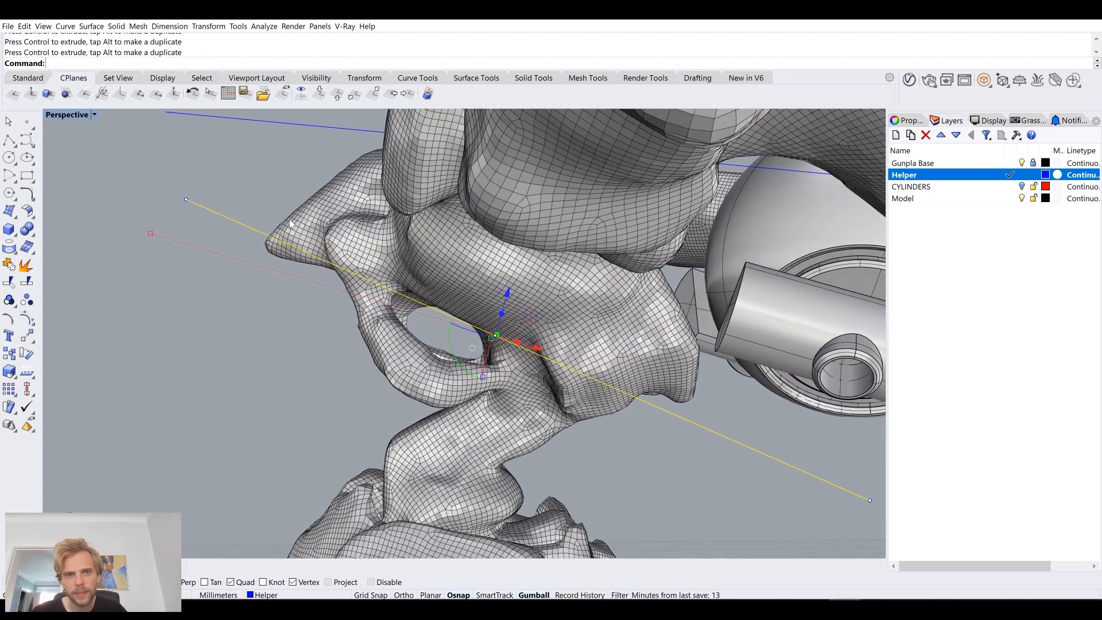
double_click(69, 115)
scroll(256, 408, "up", 5)
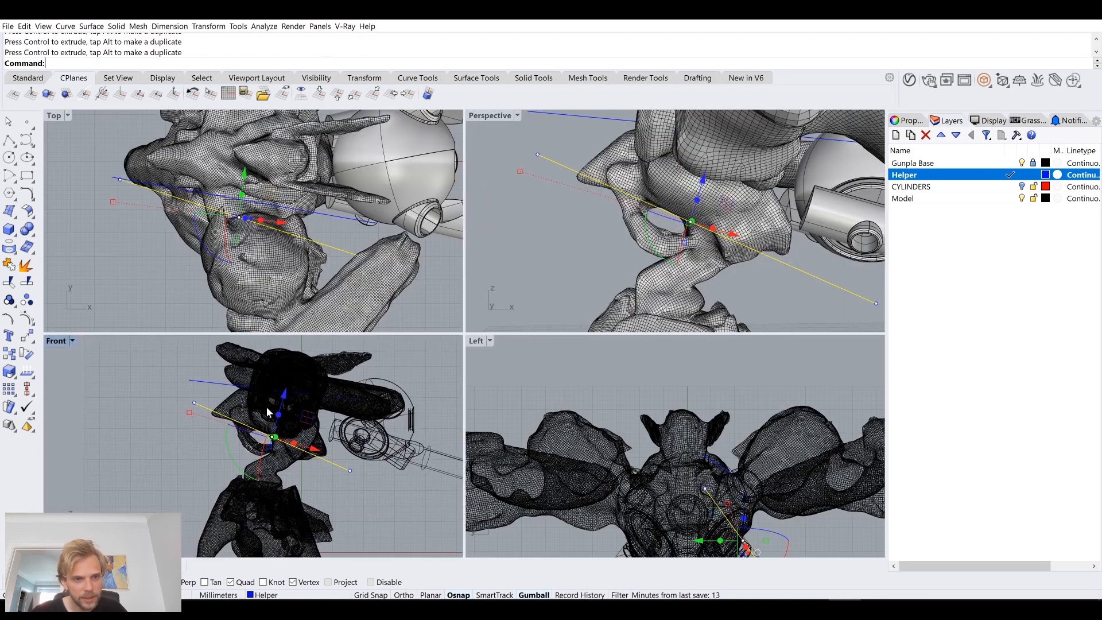
scroll(260, 474, "up", 5)
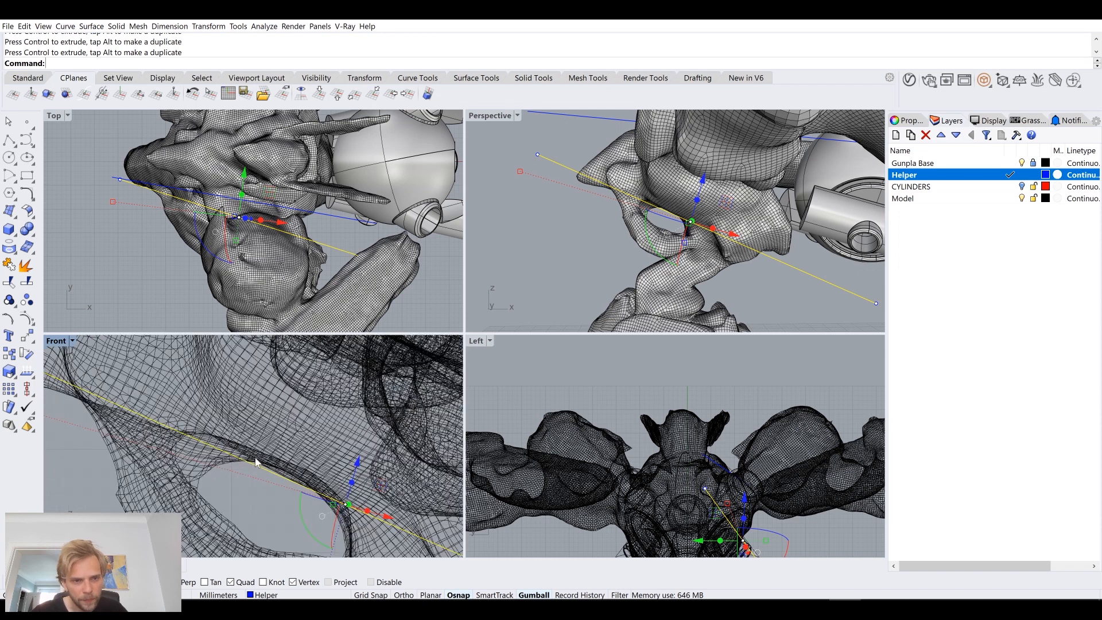
scroll(228, 429, "down", 5)
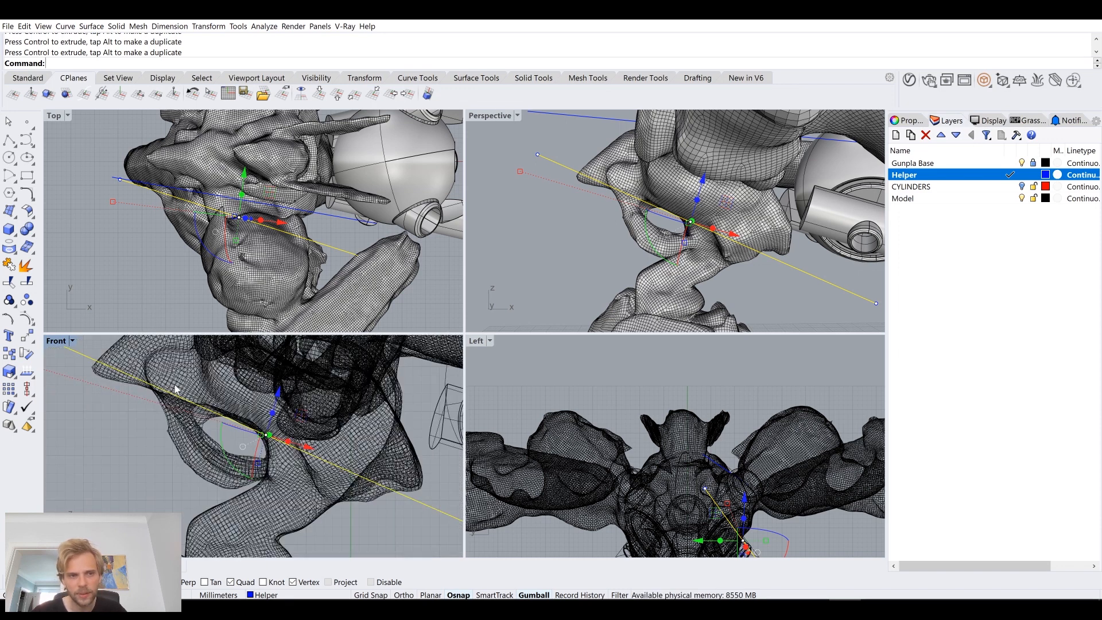
scroll(175, 389, "down", 5)
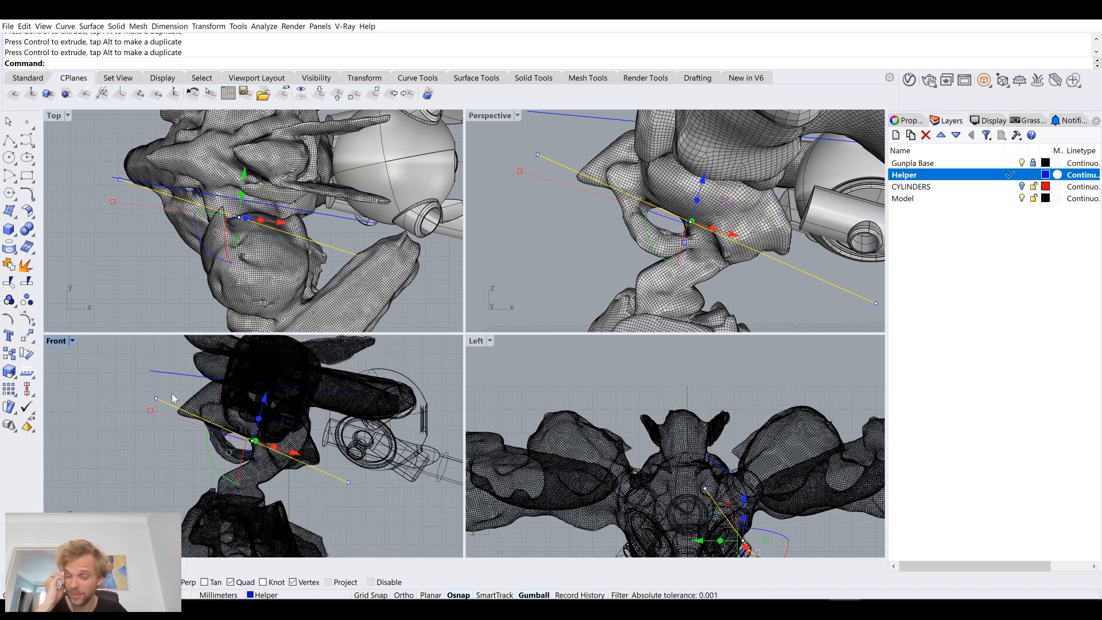
Step: Examine how the upper and lower helper lines run past the figure's neck, chest and sphere body
left_click(182, 375)
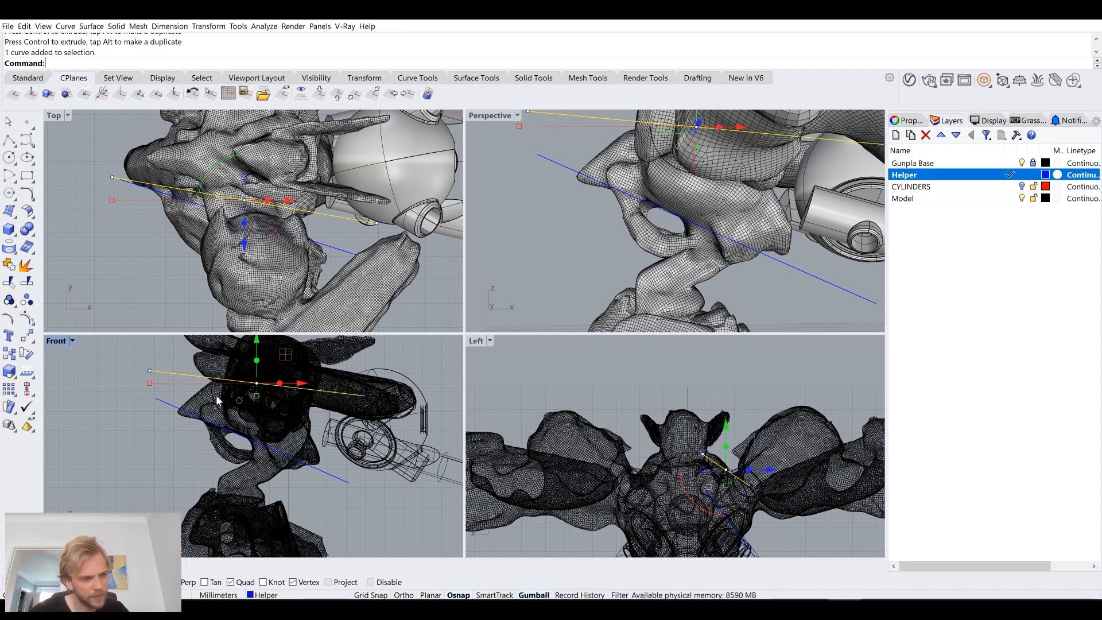
double_click(485, 116)
right_click_drag(484, 197, 454, 221)
scroll(615, 217, "up", 5)
right_click_drag(616, 216, 607, 181)
right_click_drag(600, 174, 664, 228)
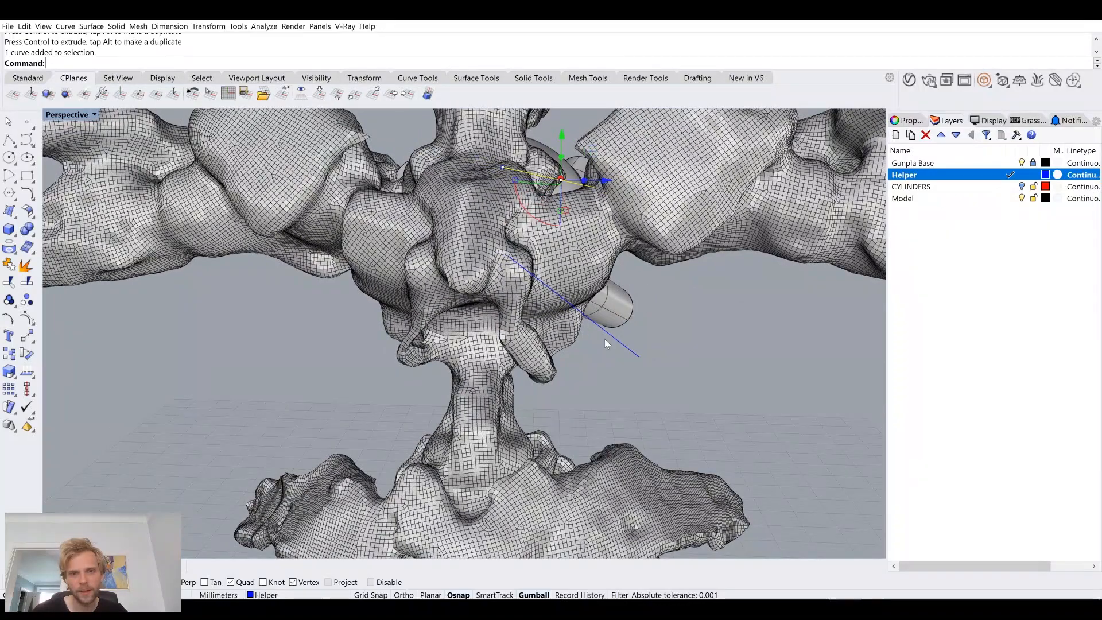
left_click(608, 331)
left_click(637, 356)
right_click_drag(637, 356, 598, 314)
left_click_drag(565, 337, 608, 295)
key("Escape")
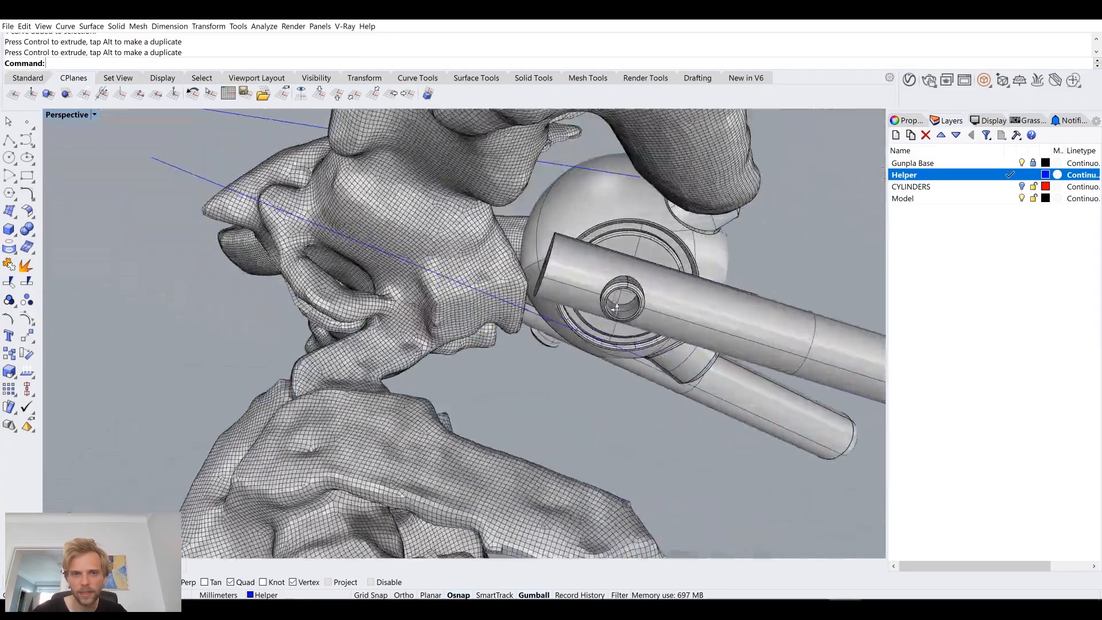
right_click_drag(615, 308, 321, 356)
left_click(275, 232)
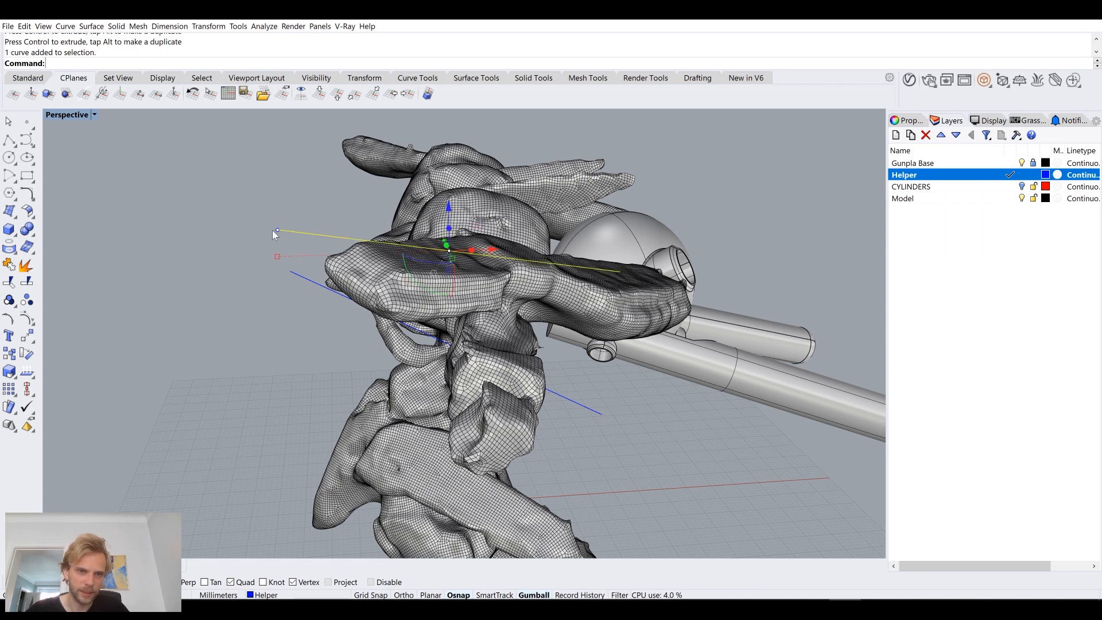
key("Escape")
left_click(317, 235)
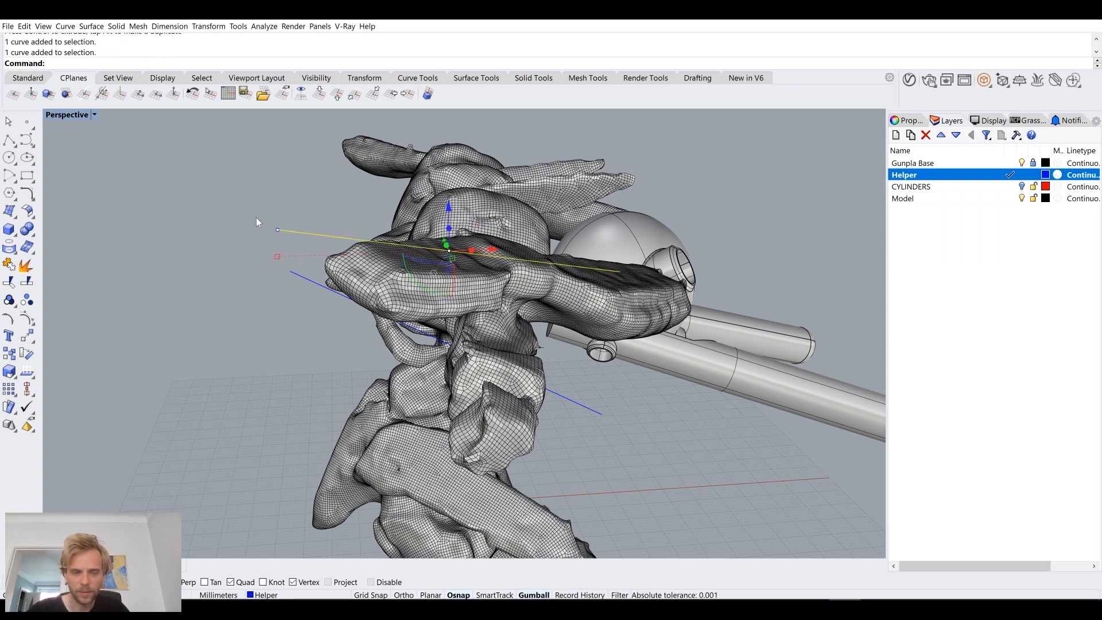
left_click_drag(256, 215, 298, 254)
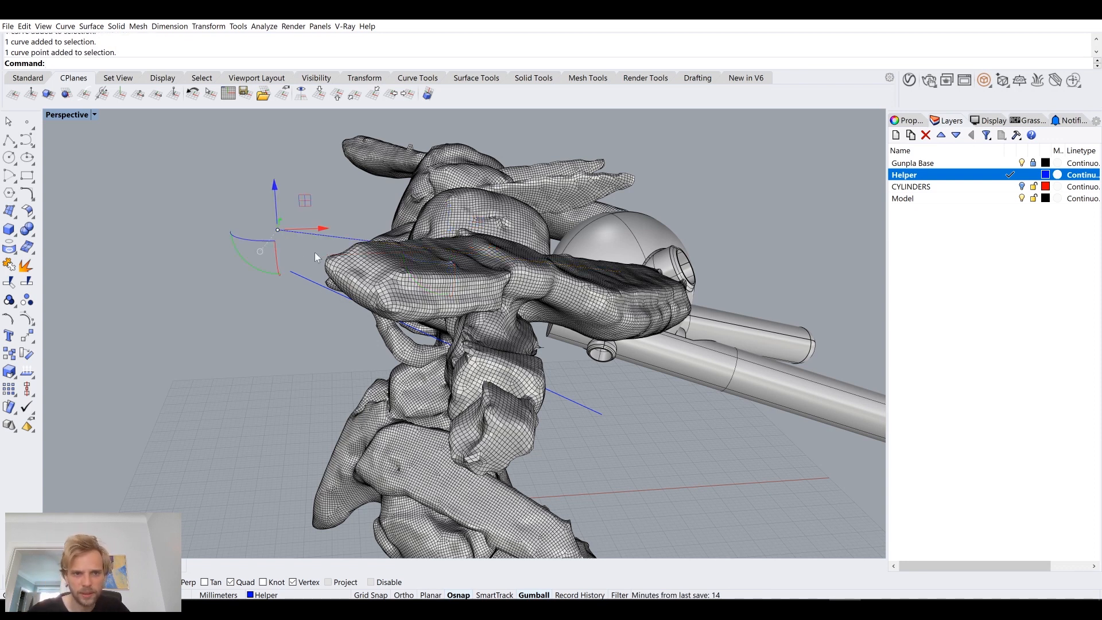
key("Escape")
Step: Lengthen the upper and lower helper lines along their length so both extend farther beyond the figure
left_click(309, 234)
left_click(317, 284, "shift")
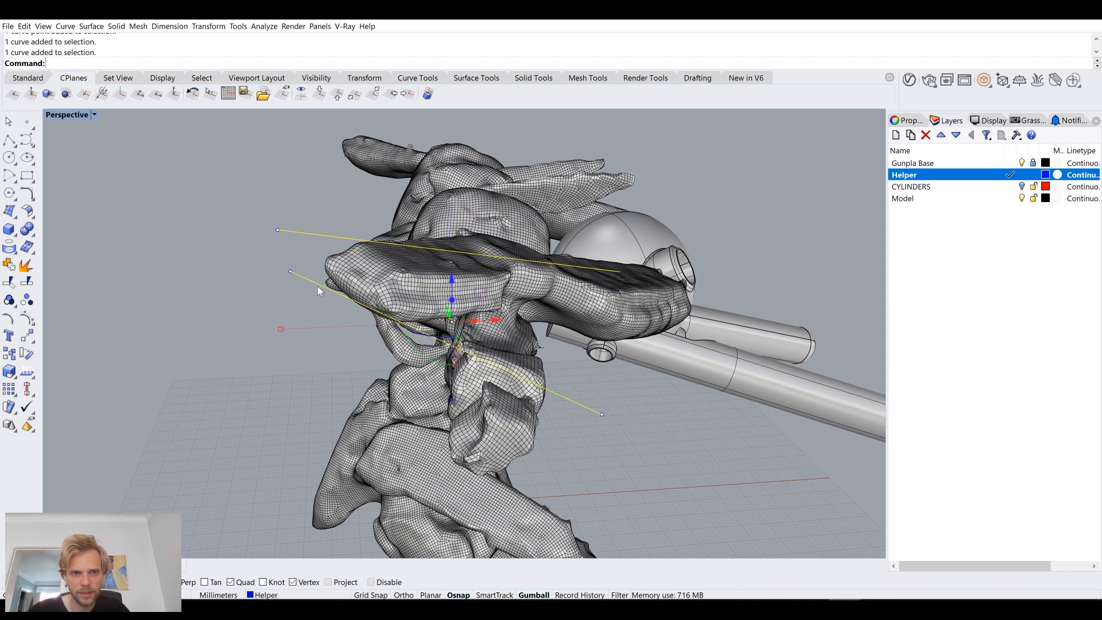
left_click(321, 236)
left_click_drag(278, 257, 213, 263)
key("Escape")
left_click(302, 283)
left_click_drag(292, 340, 194, 370)
key("Escape")
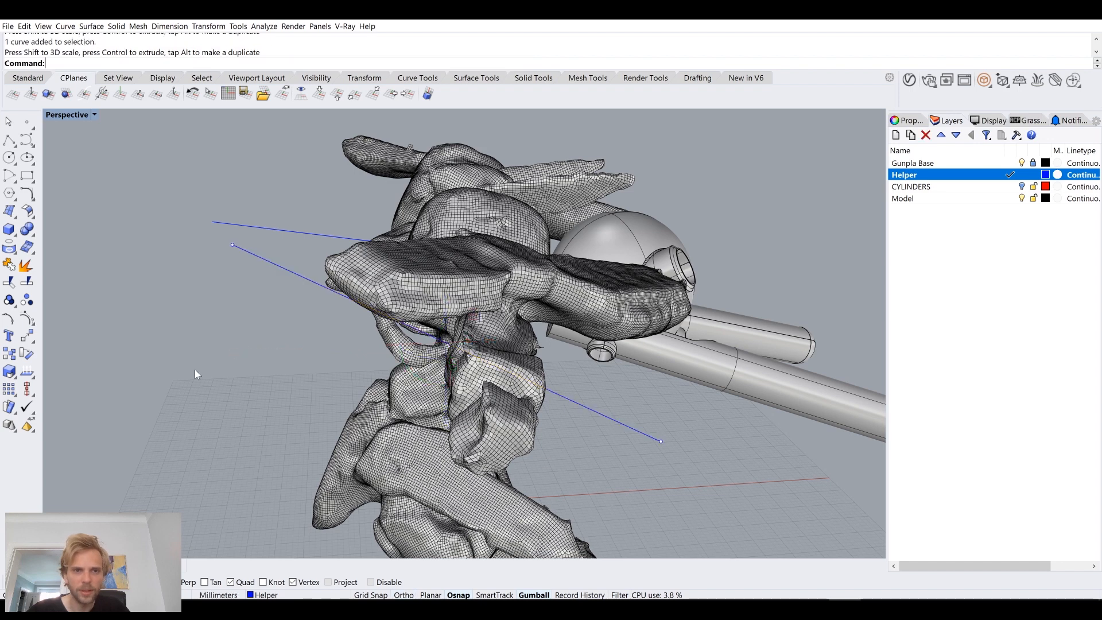
Step: Try a Pipe with a 2 mm radius at both ends around the upper helper line, and undo it
right_click_drag(233, 320, 227, 352)
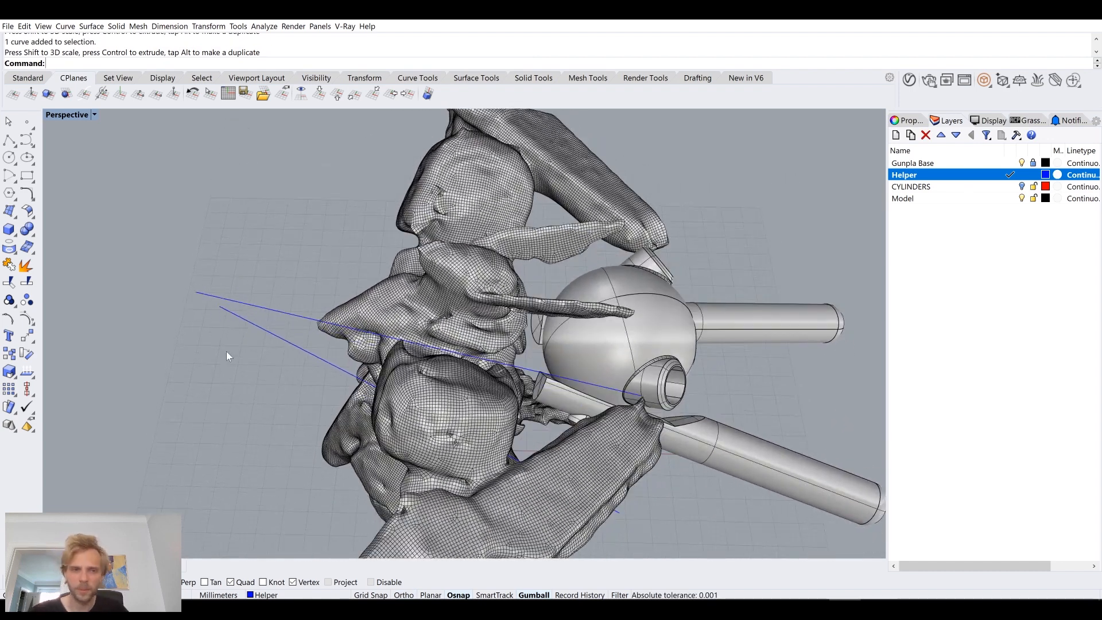
left_click(285, 313)
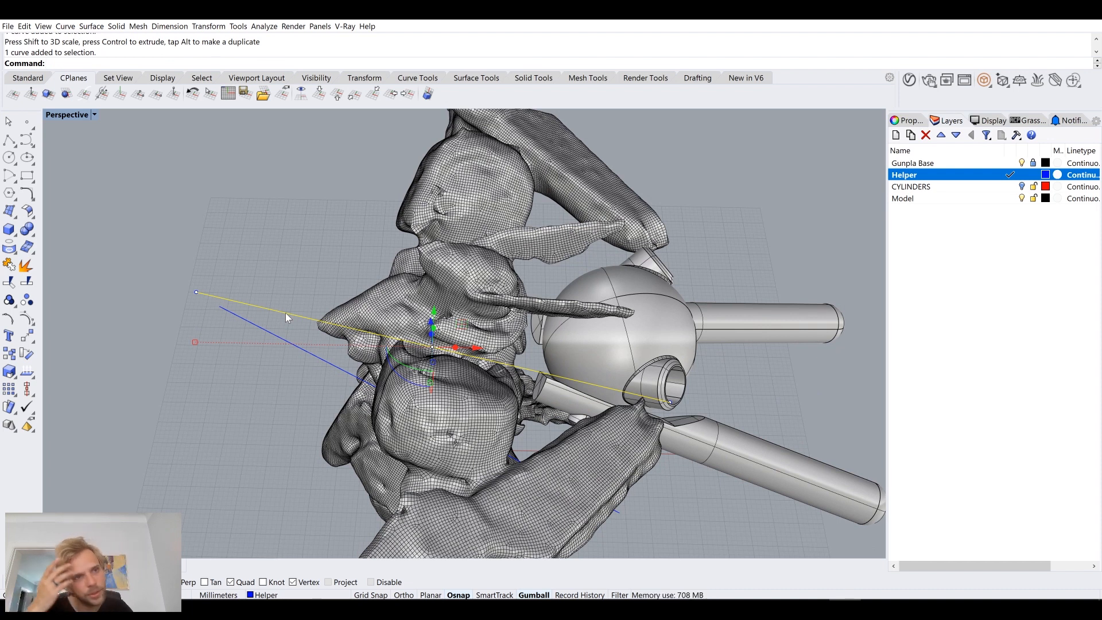
key("Return")
type("Pipe")
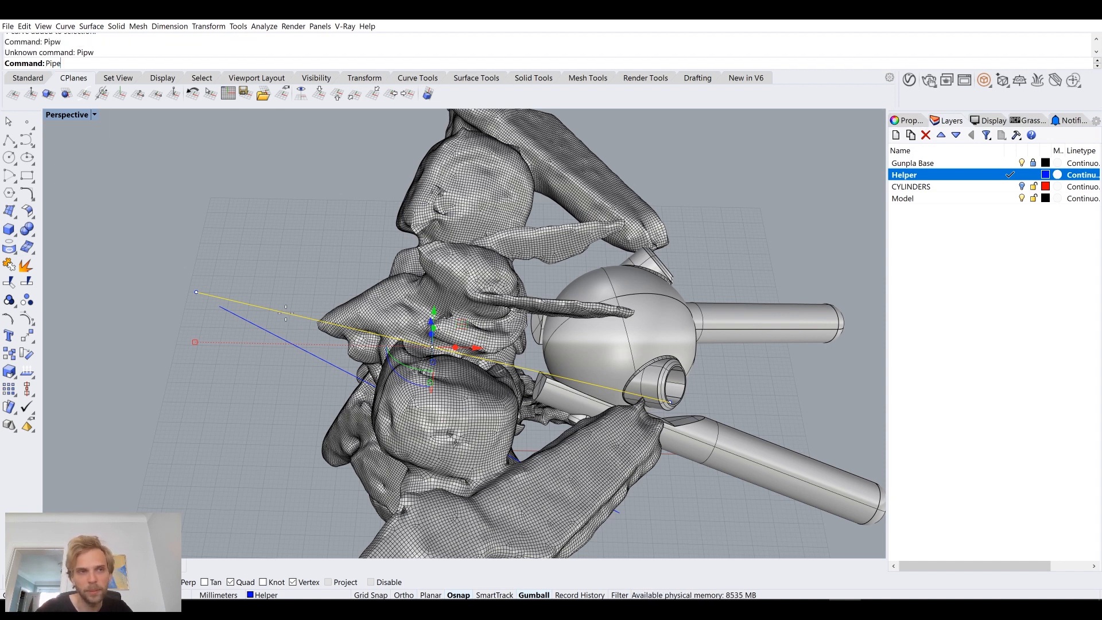
key("Return")
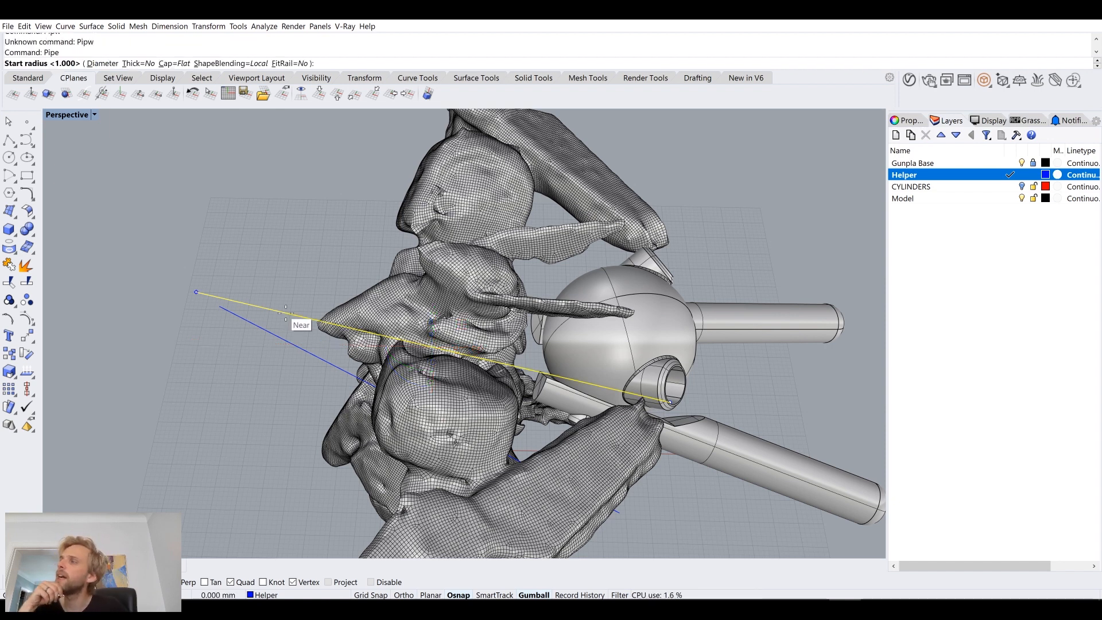
type("2")
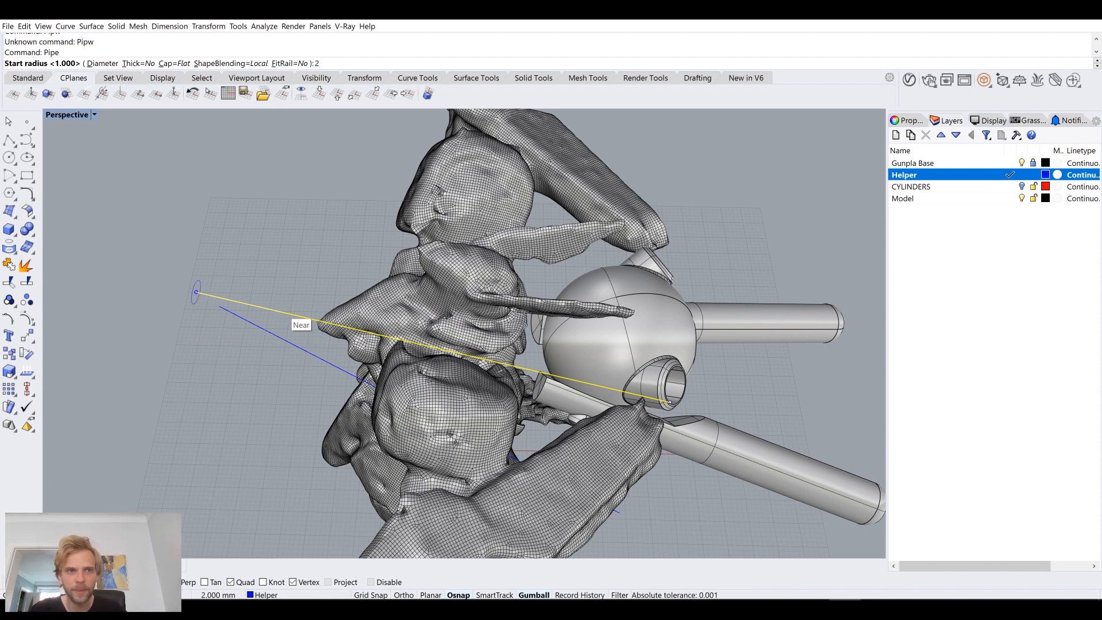
key("Return")
key("Return")
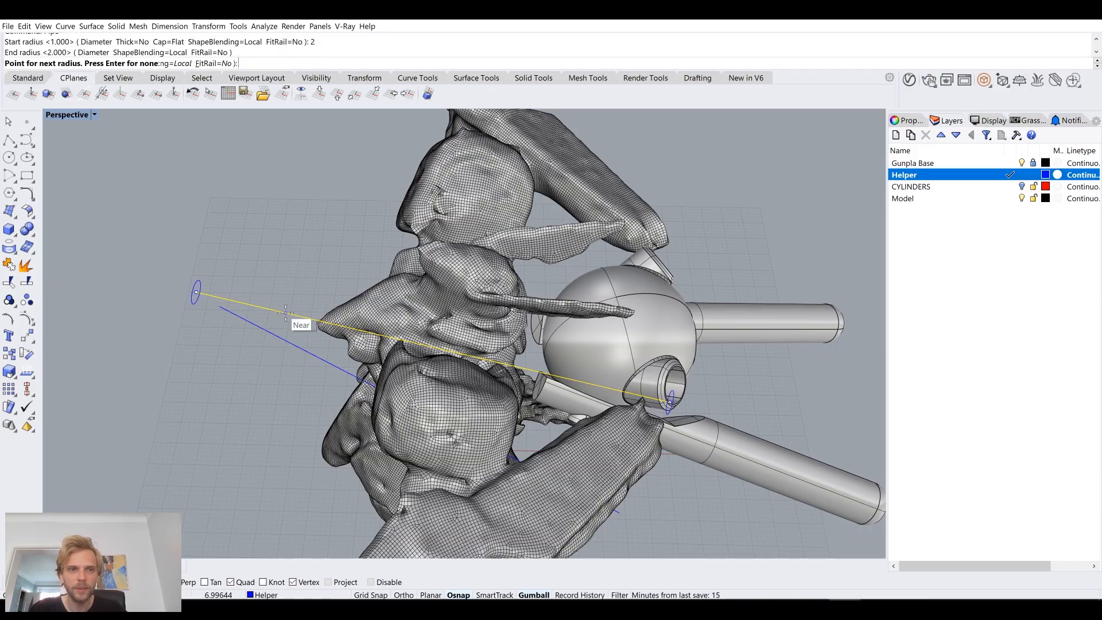
key("Return")
right_click_drag(285, 312, 529, 373)
scroll(347, 231, "up", 8)
key("ctrl+z")
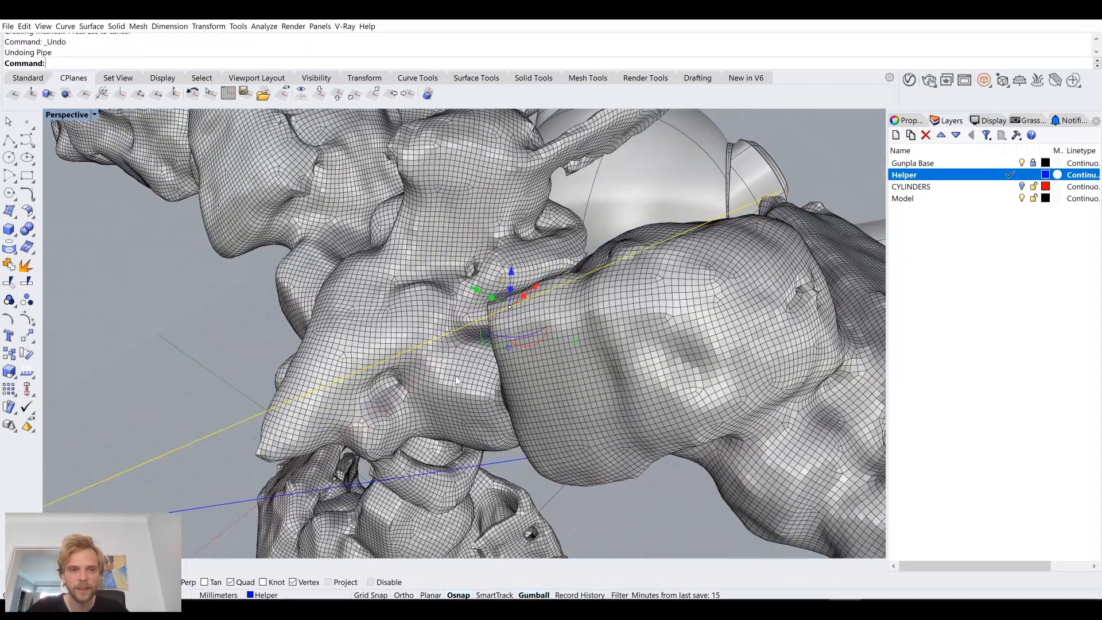
Step: Create a Pipe around the upper helper line with a 1.6 mm radius at both ends
right_click_drag(462, 374, 579, 315, "shift")
right_click(189, 240)
type("1.6")
key("Return")
key("Return")
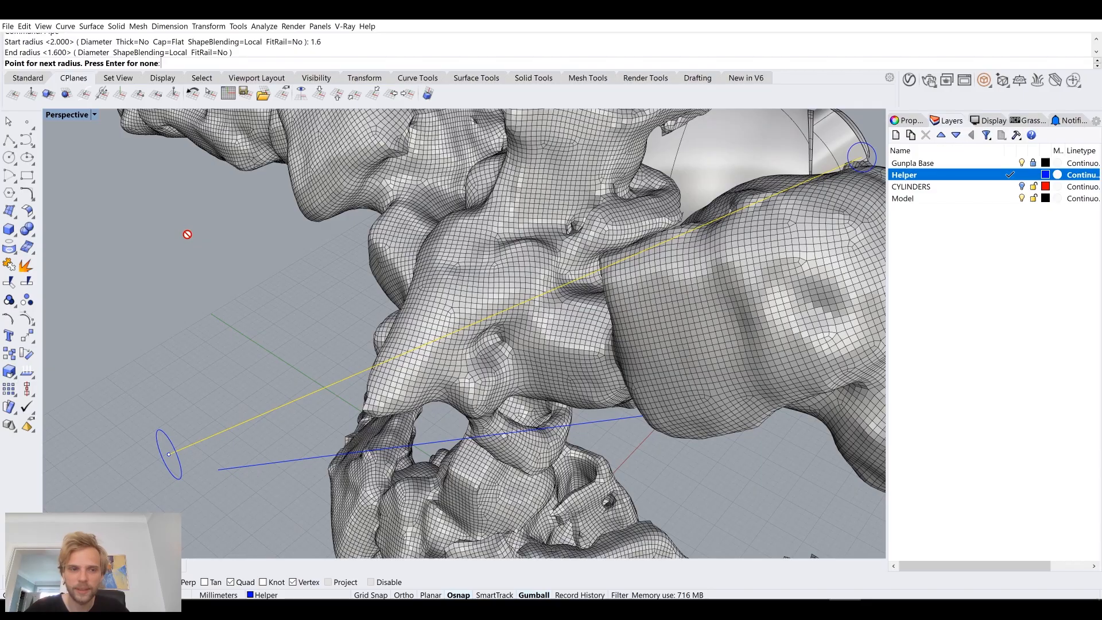
key("Return")
Step: Create a Pipe around the lower helper line with the same 1.6 mm start and end radius
right_click_drag(217, 272, 505, 427)
left_click(624, 445)
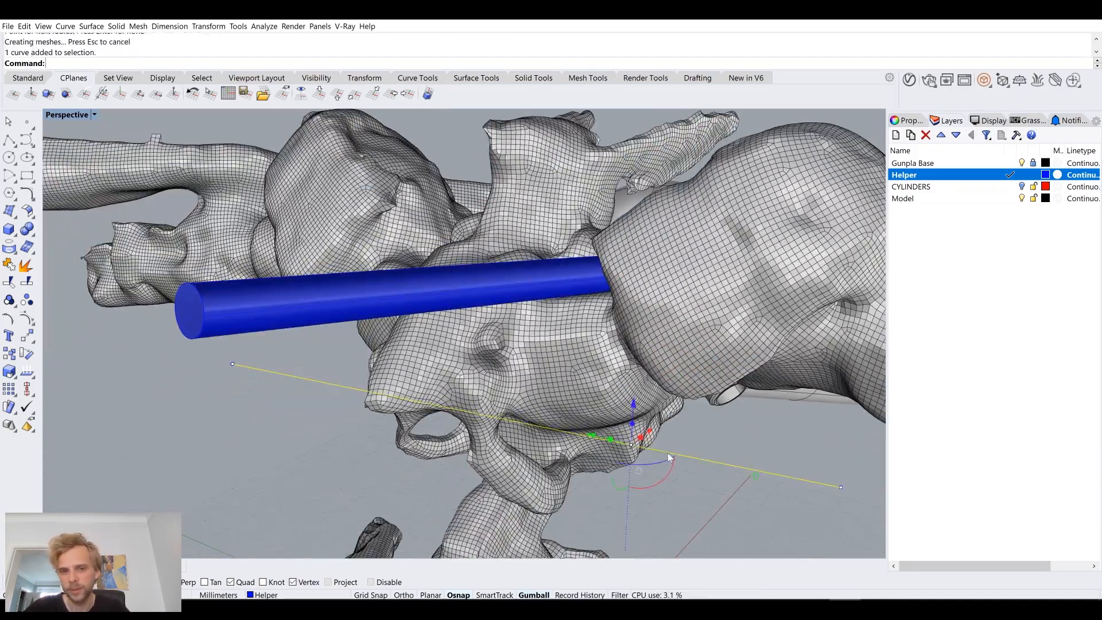
key("Return")
key("Return")
key("Return")
key("Return")
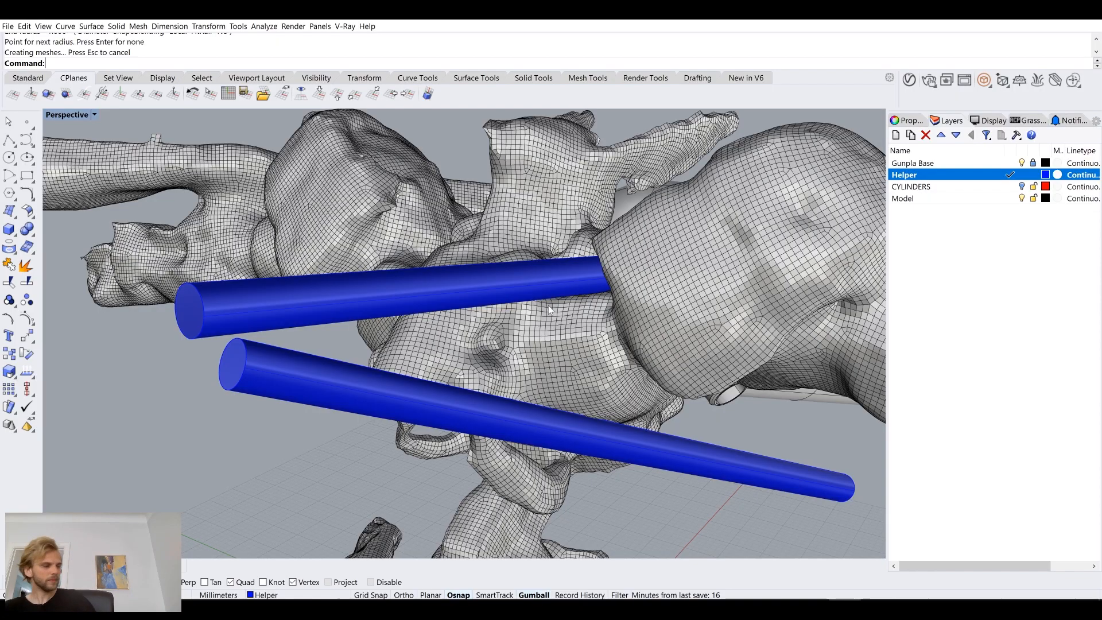
Step: Mirror both pipes and their helper lines across the figure's centreline, starting the mirror plane at the origin (0)
right_click_drag(570, 347, 470, 353)
scroll(599, 337, "down", 5)
left_click_drag(400, 425, 336, 296)
type("mirror")
key("Return")
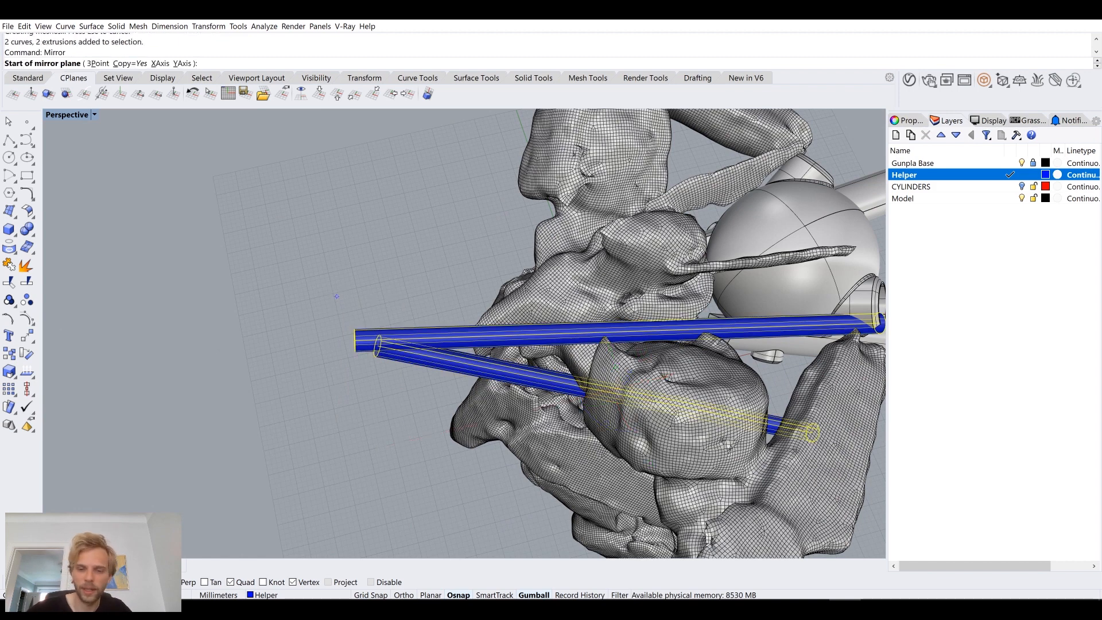
type("0")
key("Return")
left_click(201, 417)
Step: Examine the four helper pipes against the figure, sphere body and side tubes from several sides
right_click_drag(271, 403, 486, 367)
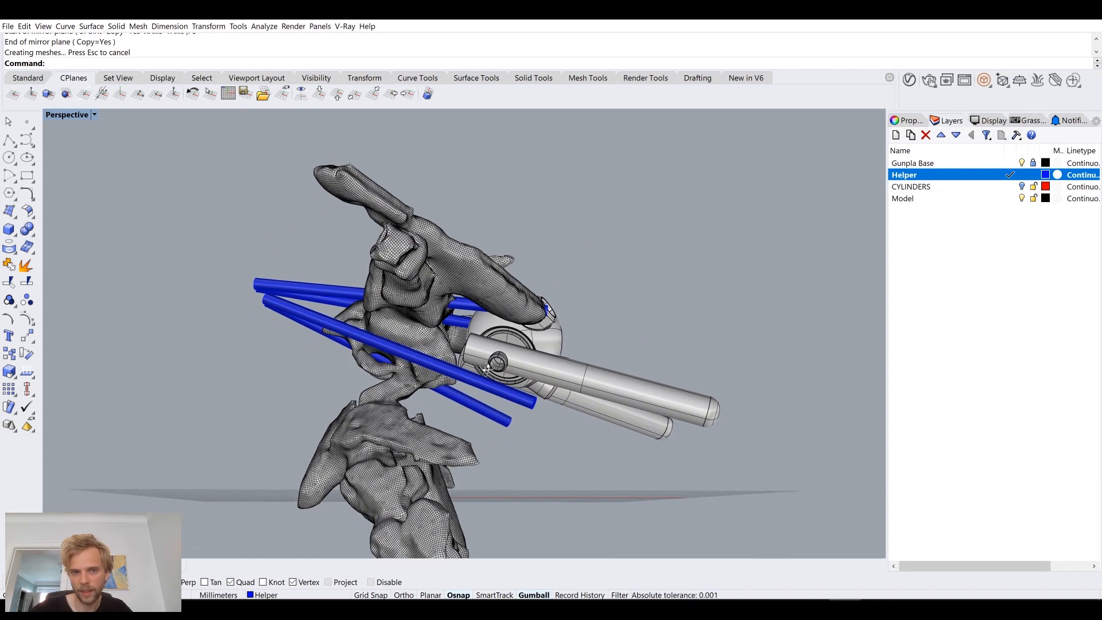
scroll(485, 368, "up", 5)
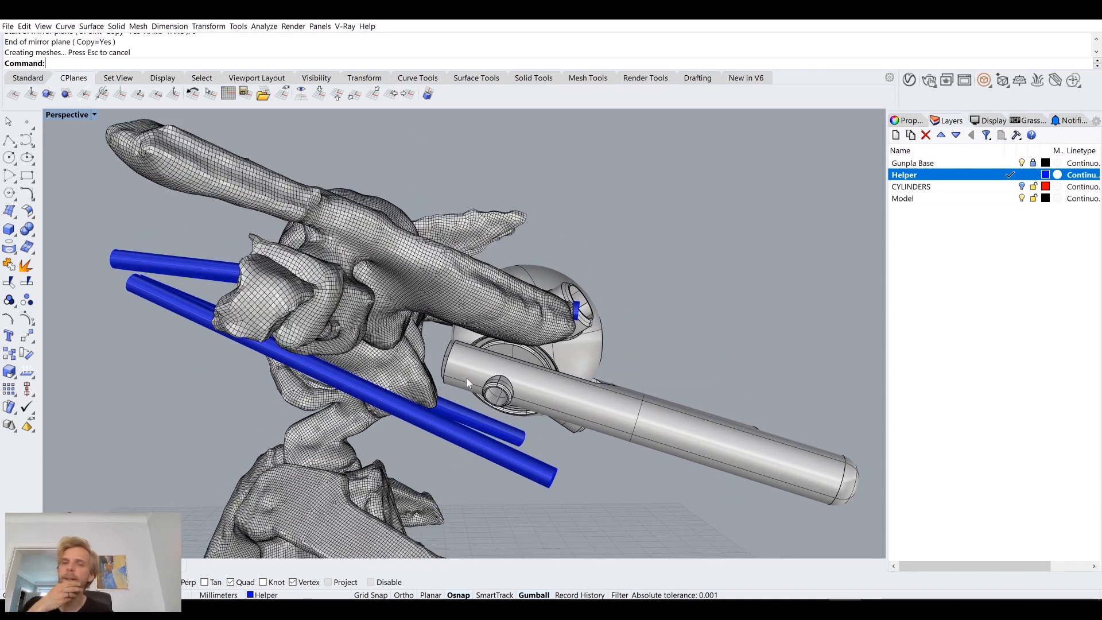
right_click_drag(467, 378, 561, 293)
scroll(419, 408, "down", 4)
scroll(526, 319, "up", 4)
right_click_drag(666, 175, 994, 193)
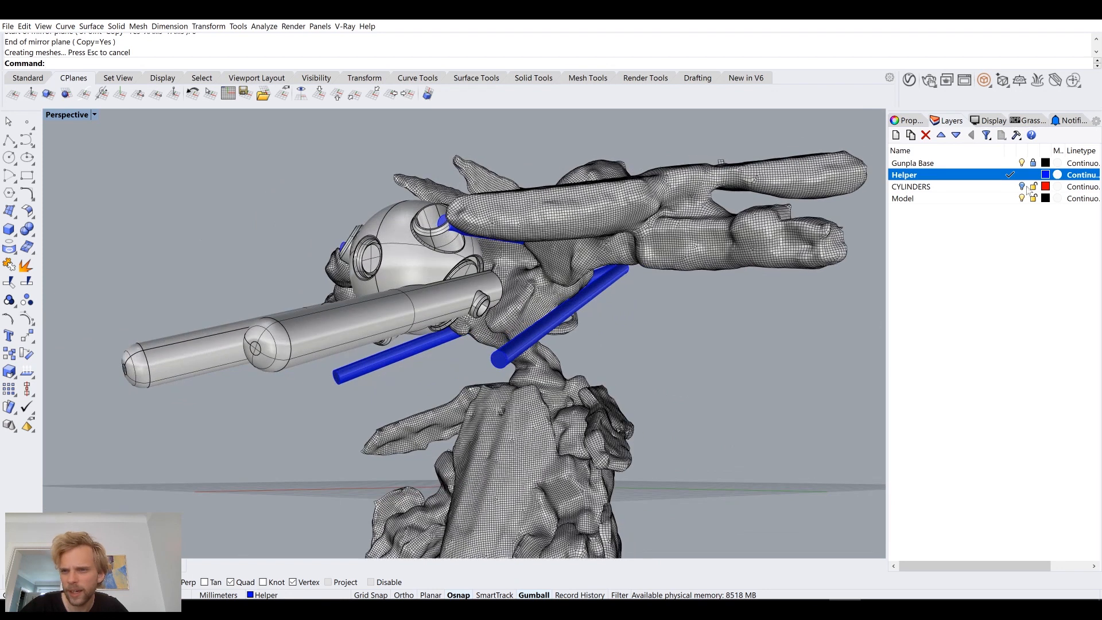
Step: Show the CYLINDERS layer, make it current, and lock the Helper layer
left_click(1021, 188)
left_click(1010, 187)
left_click(1035, 175)
right_click_drag(797, 271, 719, 336)
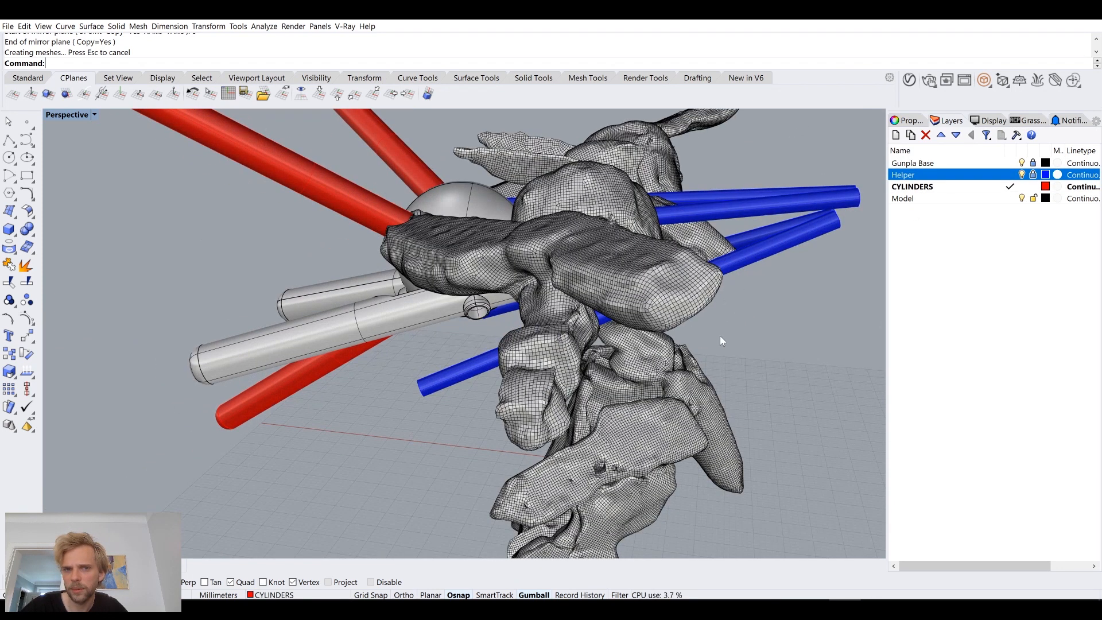
Step: Select all the sphere body's parts and examine how they and the helper pipes sit against the figure
left_click_drag(742, 164, 739, 172)
left_click_drag(783, 339, 728, 167)
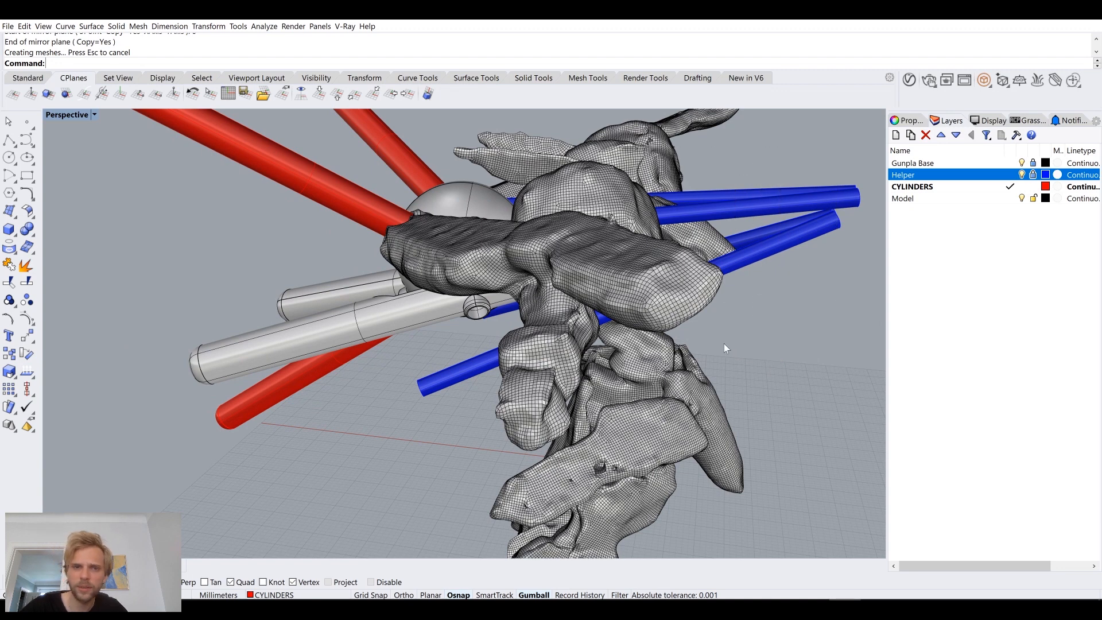
scroll(622, 363, "down", 5)
key("ctrl+a")
right_click_drag(622, 364, 769, 319)
scroll(411, 263, "up", 6)
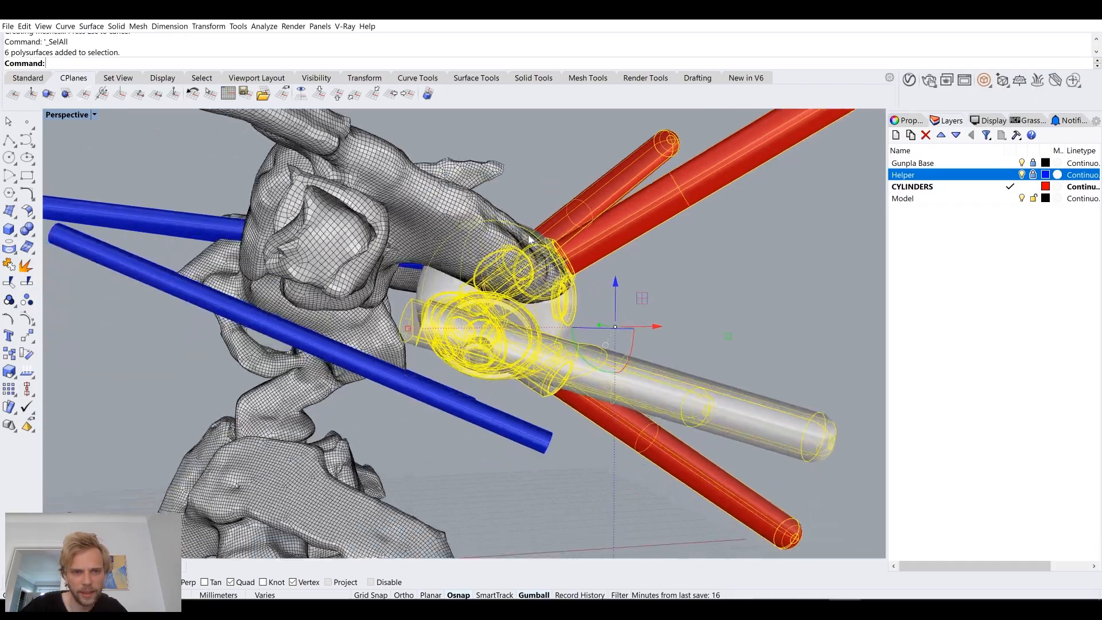
mouse_move(495, 228)
right_mouse_down()
mouse_move(501, 212)
mouse_move(481, 244)
right_mouse_up()
left_click_drag(583, 278, 584, 286)
left_click(611, 250)
mouse_move(611, 250)
right_mouse_down()
mouse_move(622, 247)
mouse_move(612, 260)
mouse_move(618, 245)
right_mouse_up()
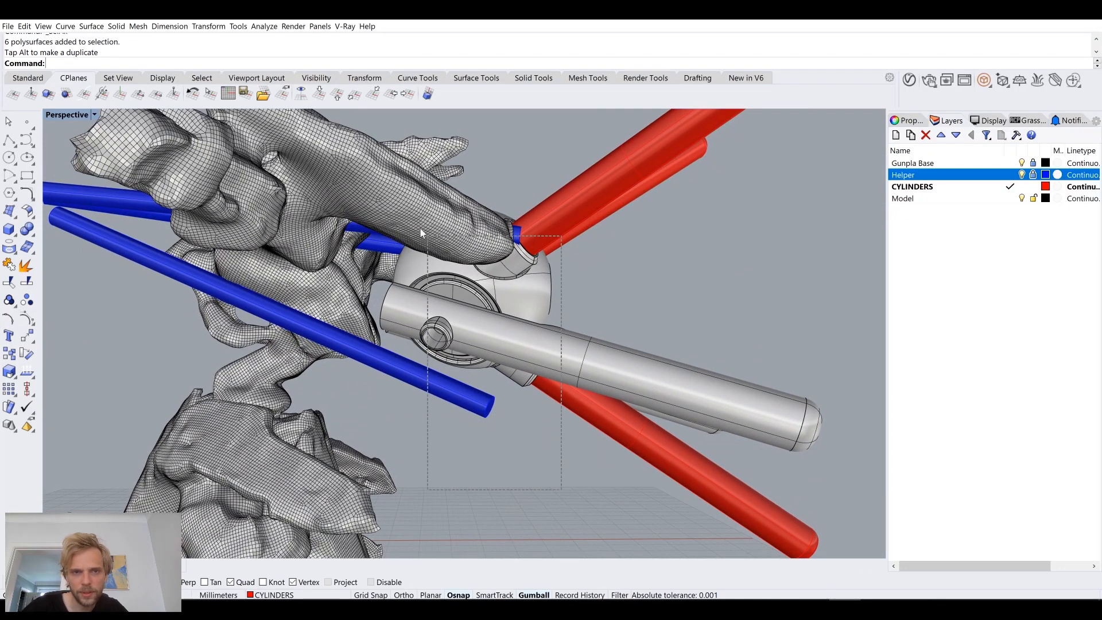
Step: Select the body and cylinders again, inspect the helper pipes at the sphere's sockets up close and from afar, and clear the selection
left_click(529, 248)
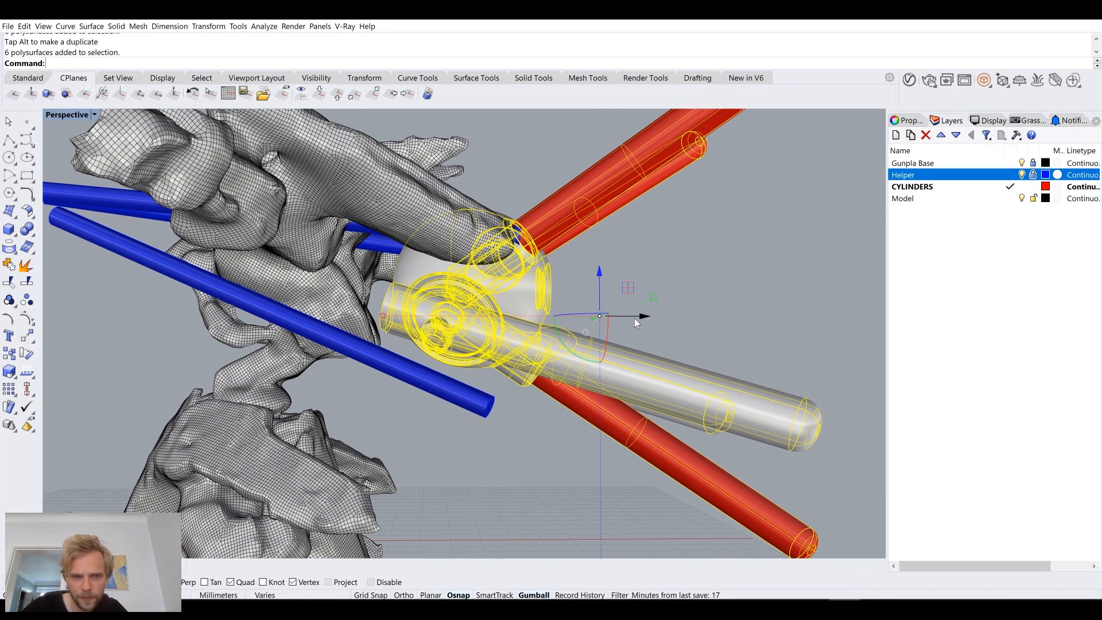
right_click_drag(645, 286, 652, 257)
key("ctrl+a")
scroll(653, 257, "up", 5)
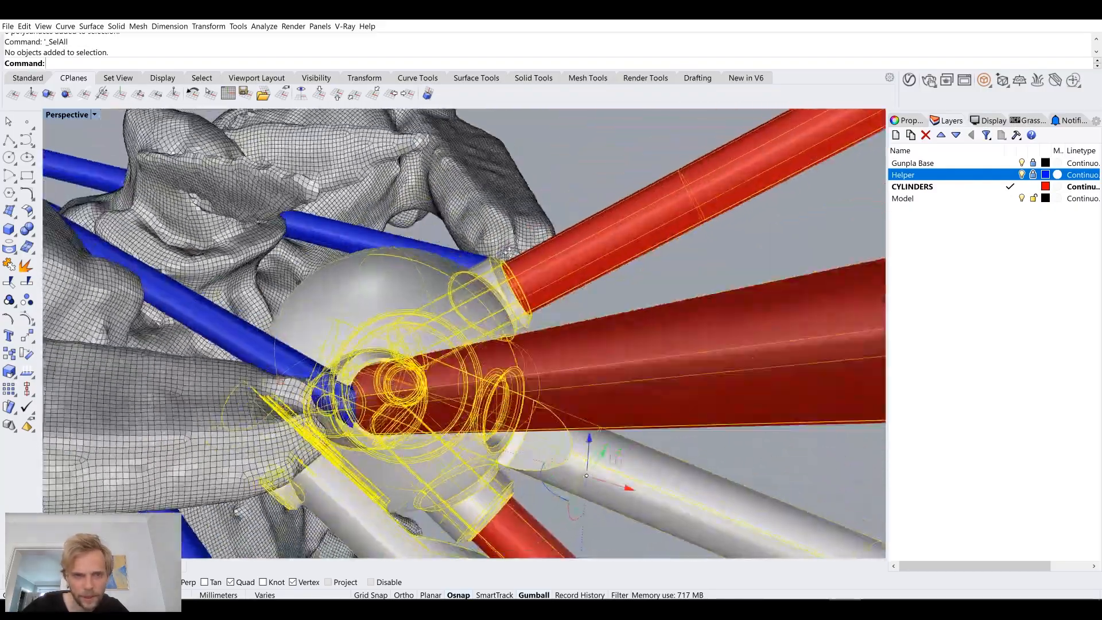
right_click_drag(508, 252, 462, 282)
right_click_drag(169, 352, 569, 266)
scroll(570, 263, "down", 8)
scroll(569, 266, "down", 2)
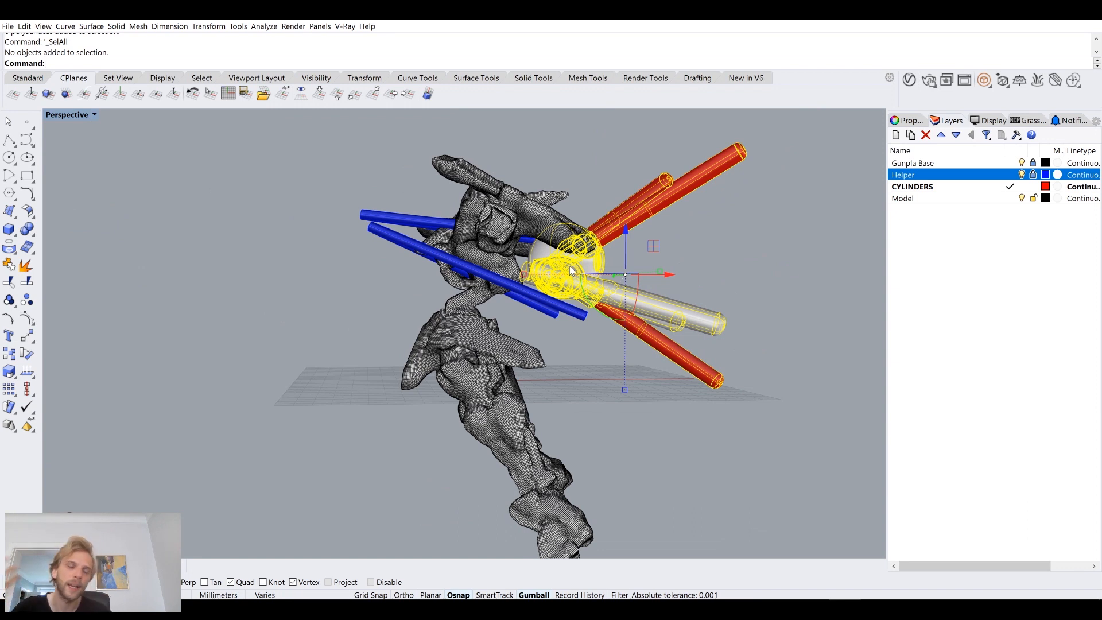
scroll(569, 266, "up", 2)
right_click_drag(569, 267, 634, 238)
scroll(635, 239, "up", 2)
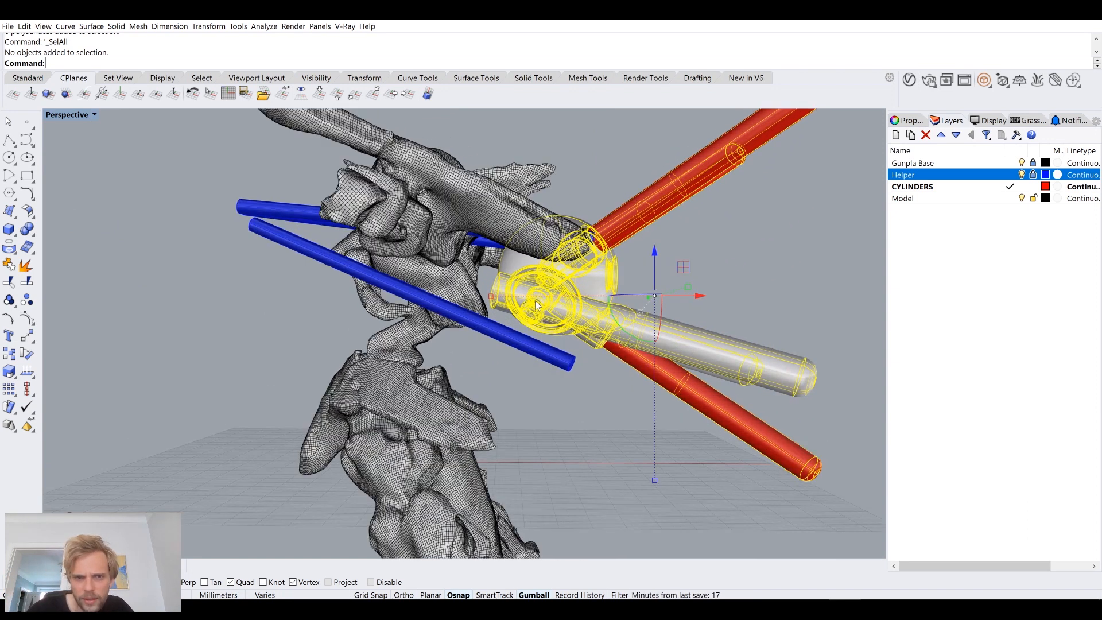
mouse_move(249, 238)
right_mouse_down()
mouse_move(458, 306)
mouse_move(286, 243)
mouse_move(442, 256)
mouse_move(432, 255)
right_mouse_up()
key("Escape")
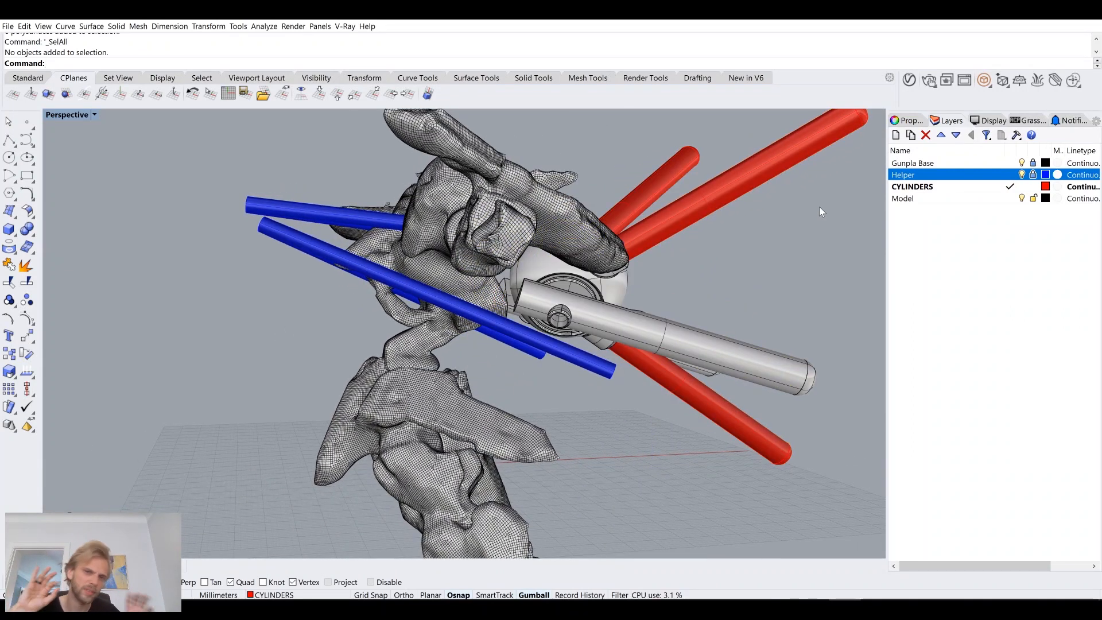
Step: Unlock the Helper layer and hide the Gunpla Base layer, leaving Gunpla Base locked
left_click(1033, 175)
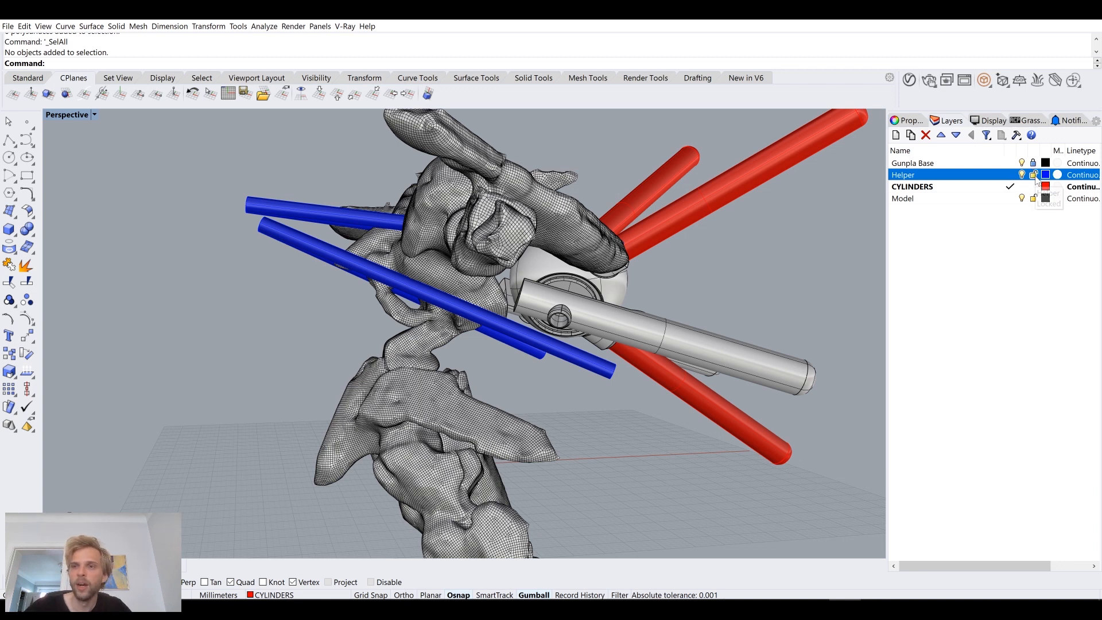
left_click(1034, 163)
right_click_drag(791, 308, 721, 292)
right_click_drag(266, 301, 356, 298)
left_click_drag(297, 322, 237, 202)
left_click(257, 310)
right_click_drag(257, 310, 413, 320)
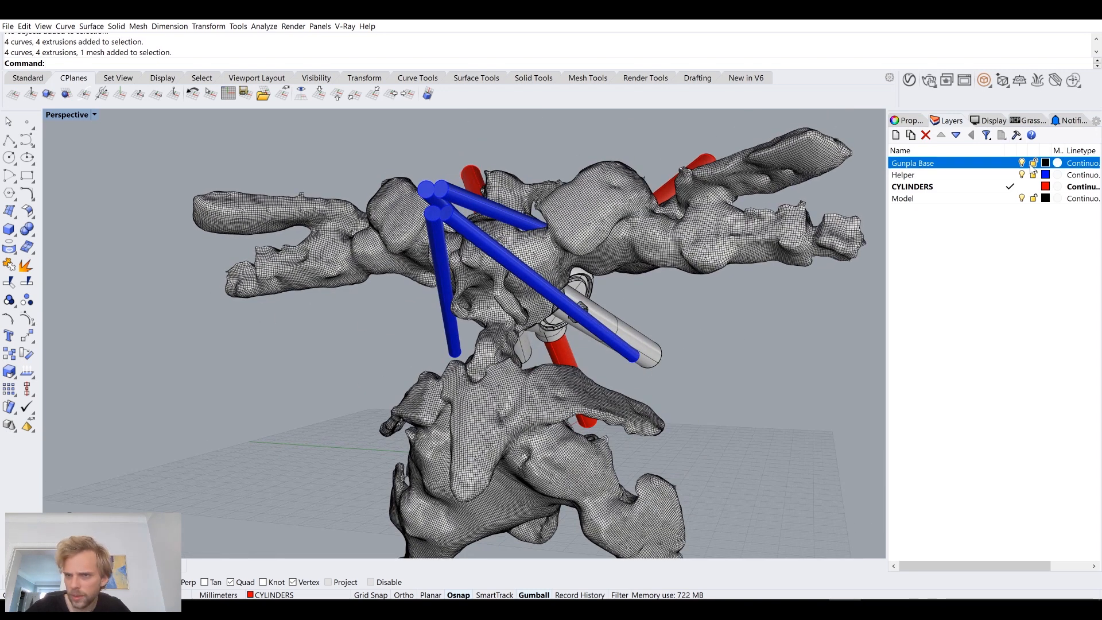
left_click(1022, 163)
Step: Examine the sphere body, the side tube and its small round socket beside the helper pipes
right_click_drag(649, 281, 413, 338)
scroll(424, 304, "up", 7)
scroll(522, 304, "down", 5)
scroll(519, 301, "up", 5)
scroll(414, 339, "down", 7)
left_click_drag(377, 390, 313, 253)
left_click(659, 474)
right_click_drag(659, 474, 631, 419)
scroll(491, 298, "up", 7)
left_click(450, 198)
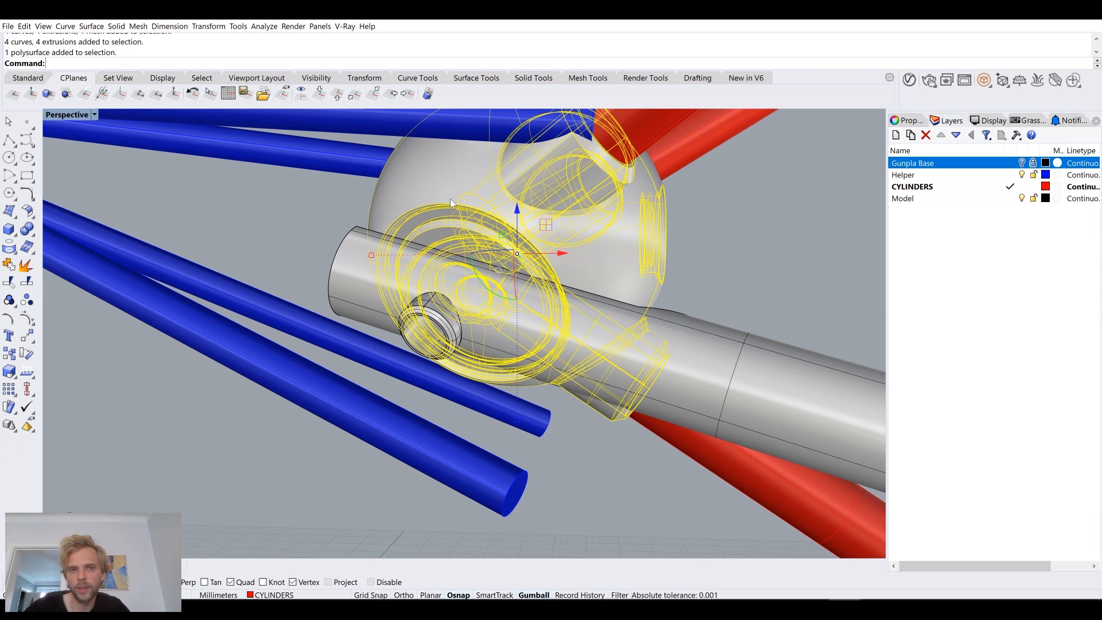
scroll(490, 406, "down", 7)
right_click_drag(578, 374, 476, 378)
scroll(634, 376, "up", 5)
scroll(476, 378, "up", 10)
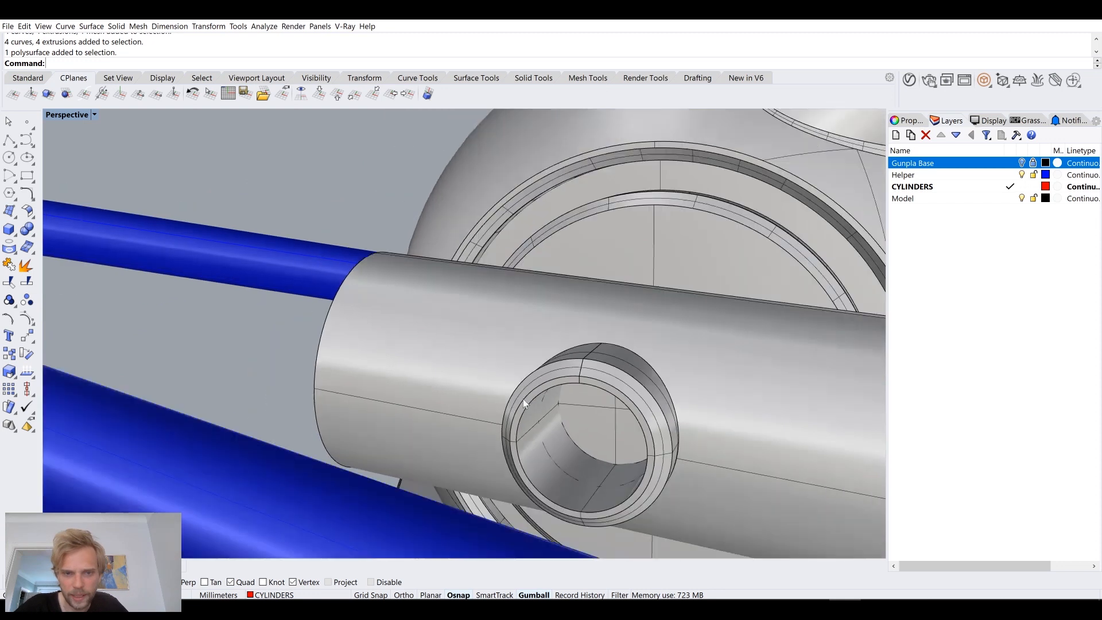
Step: Inspect from above and from the side how the helper pipes run past the sphere's joints and the side tube
scroll(524, 404, "down", 6)
right_click_drag(558, 462, 462, 364)
scroll(450, 337, "up", 5)
scroll(562, 315, "down", 6)
scroll(574, 340, "down", 7)
scroll(555, 367, "up", 5)
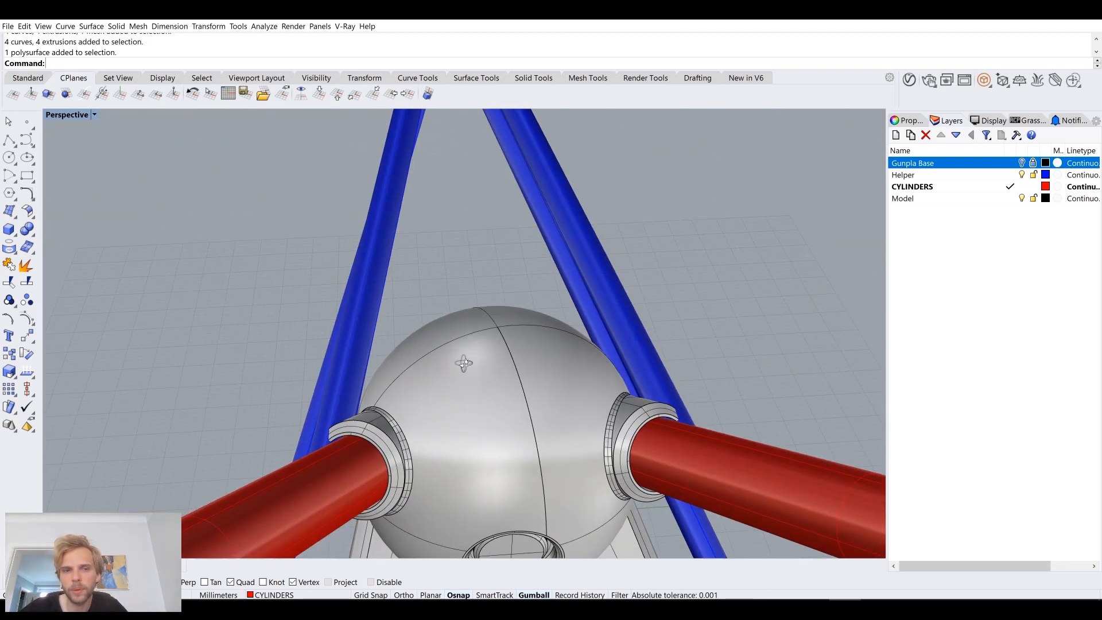
scroll(374, 373, "up", 5)
right_click_drag(373, 374, 481, 380)
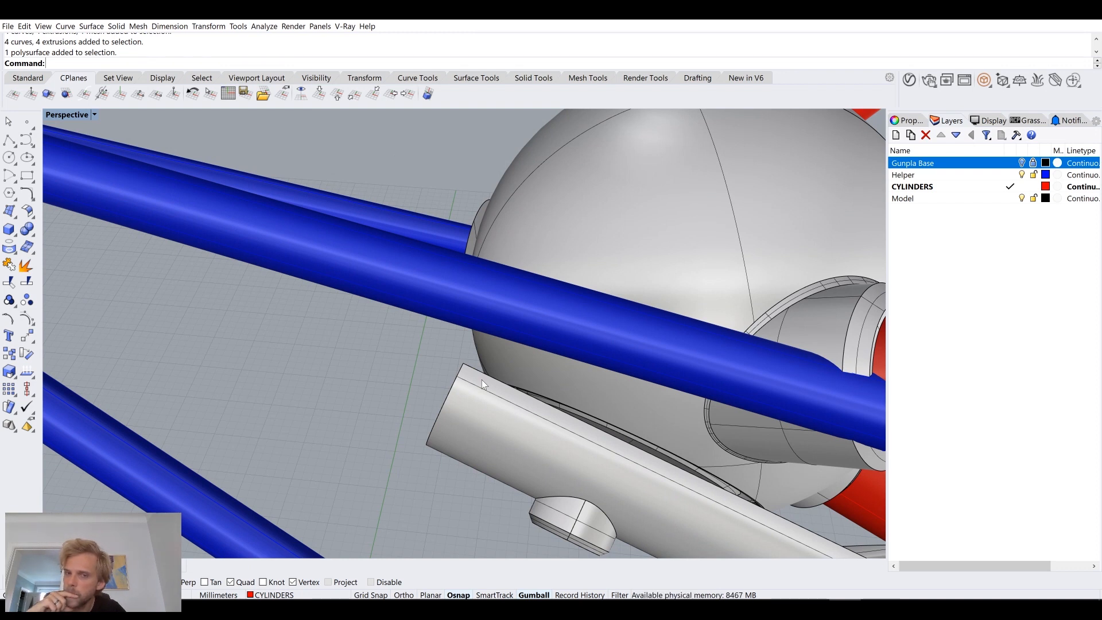
right_click_drag(482, 382, 536, 258)
scroll(546, 368, "up", 5)
right_click_drag(546, 368, 485, 332)
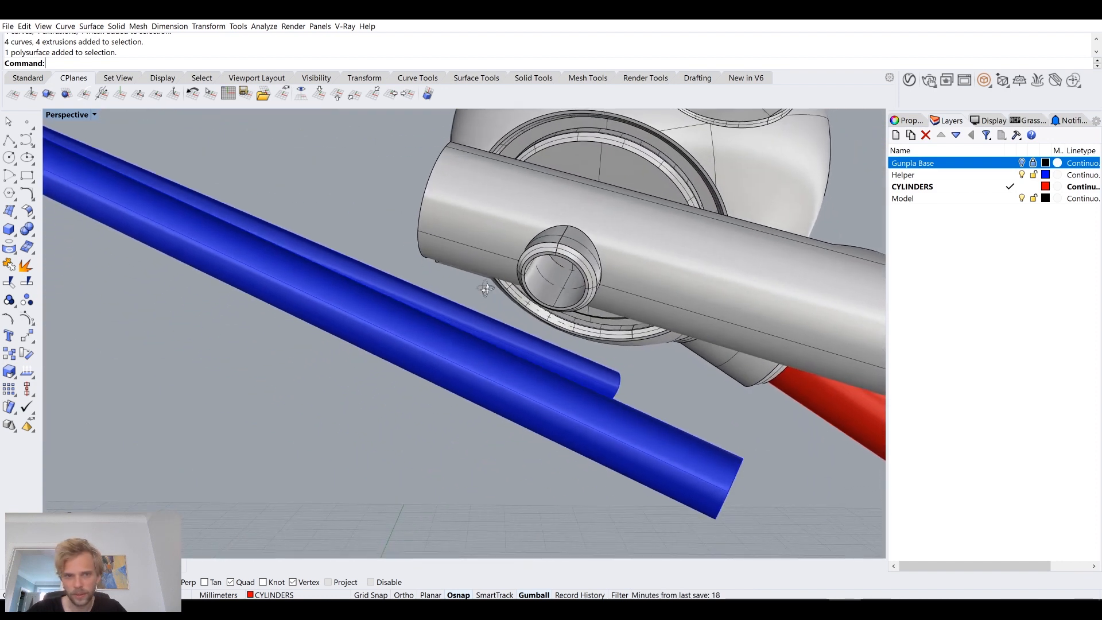
Step: Use DupEdge to duplicate the inner circular edge at the base of the side tube's small socket
scroll(594, 254, "up", 6)
right_click_drag(594, 253, 576, 262)
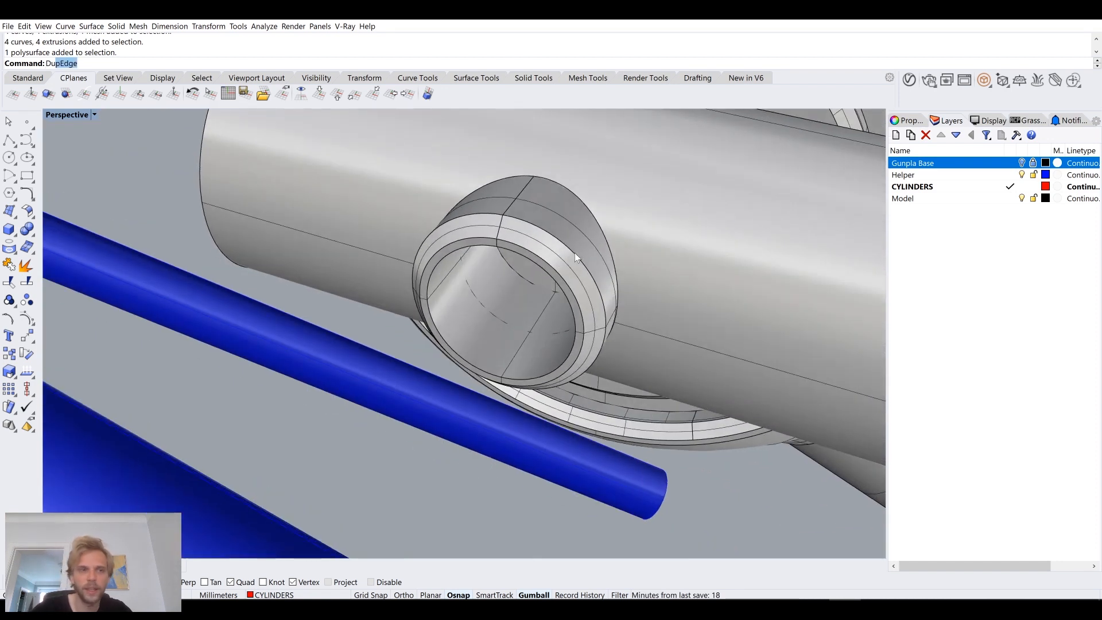
key("Return")
left_click(516, 277)
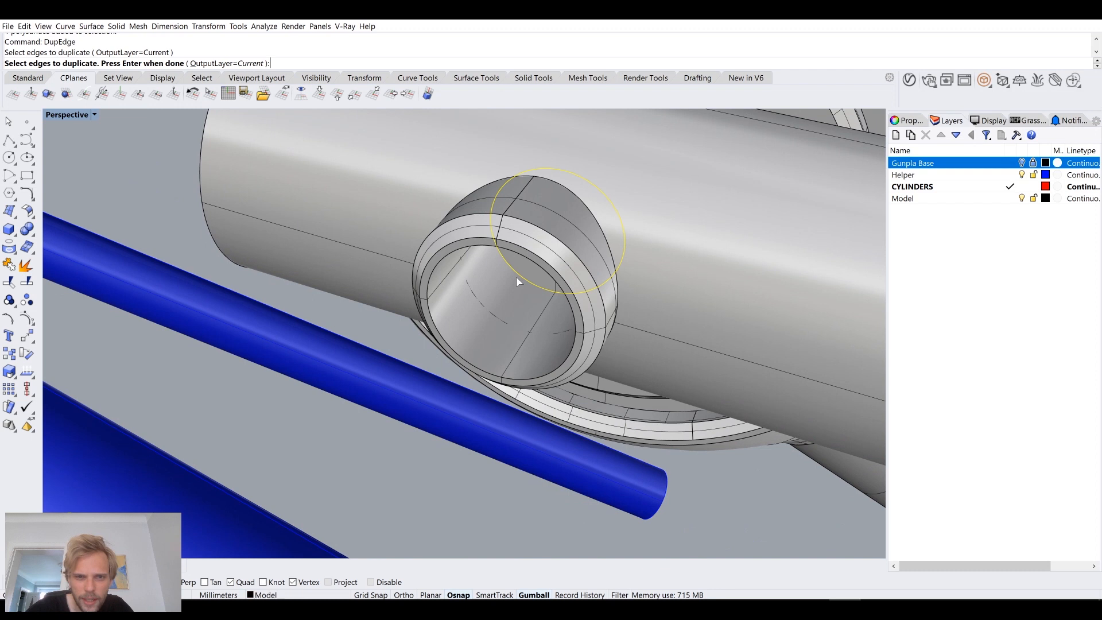
key("Return")
scroll(517, 277, "up", 5)
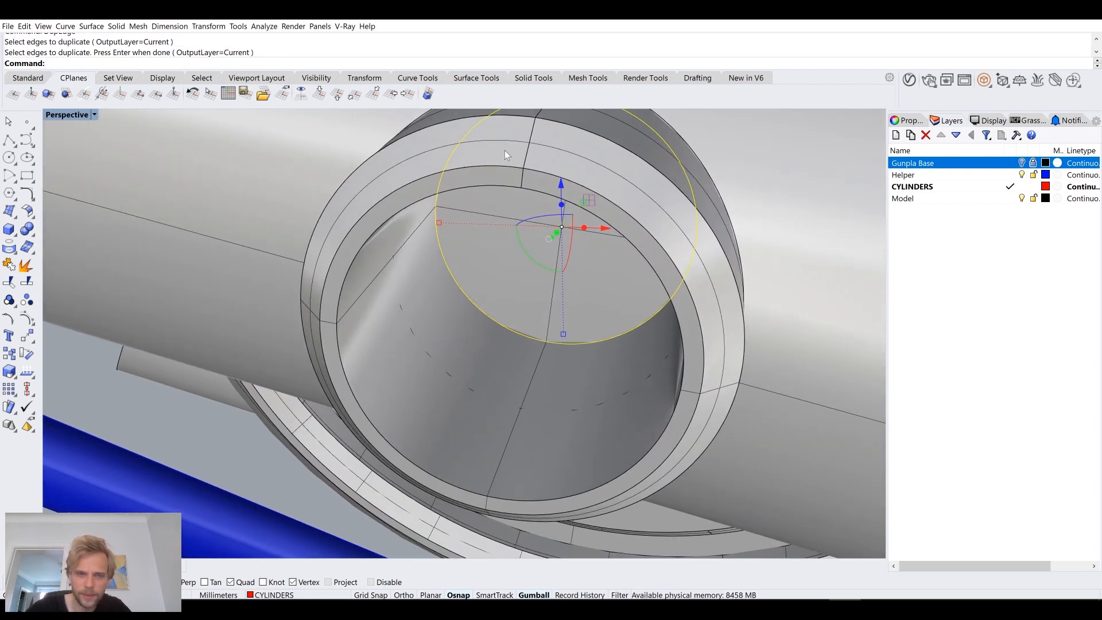
Step: Offset the duplicated socket edge inward by 0.1 mm and delete the original duplicate
scroll(493, 295, "down", 5)
right_click_drag(494, 295, 509, 267)
type("Offset")
key("Return")
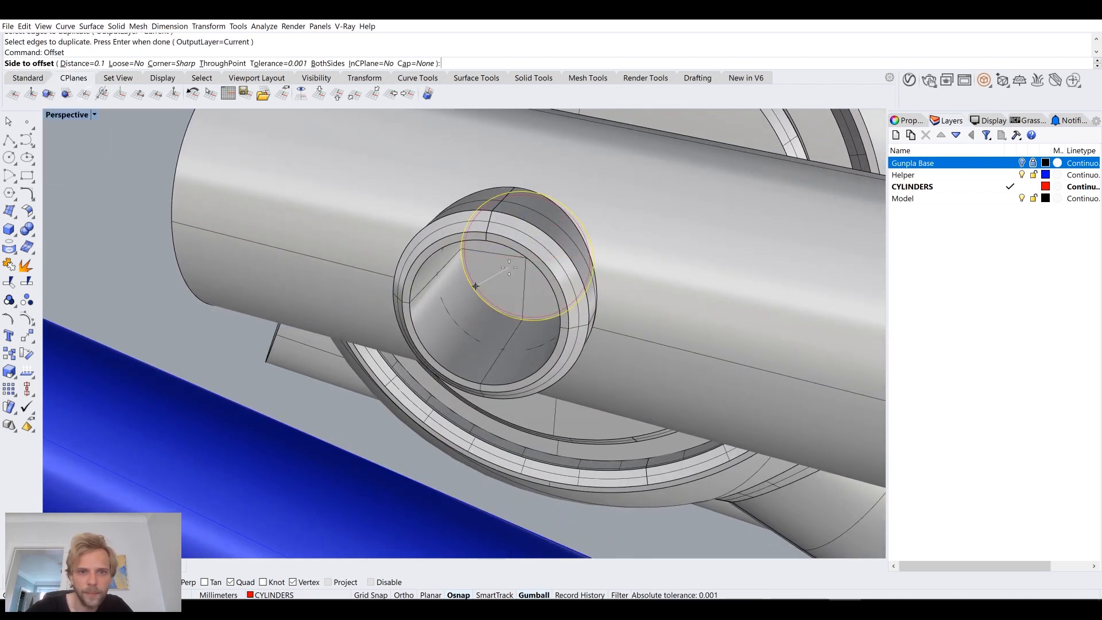
scroll(475, 286, "up", 3)
left_click(458, 296)
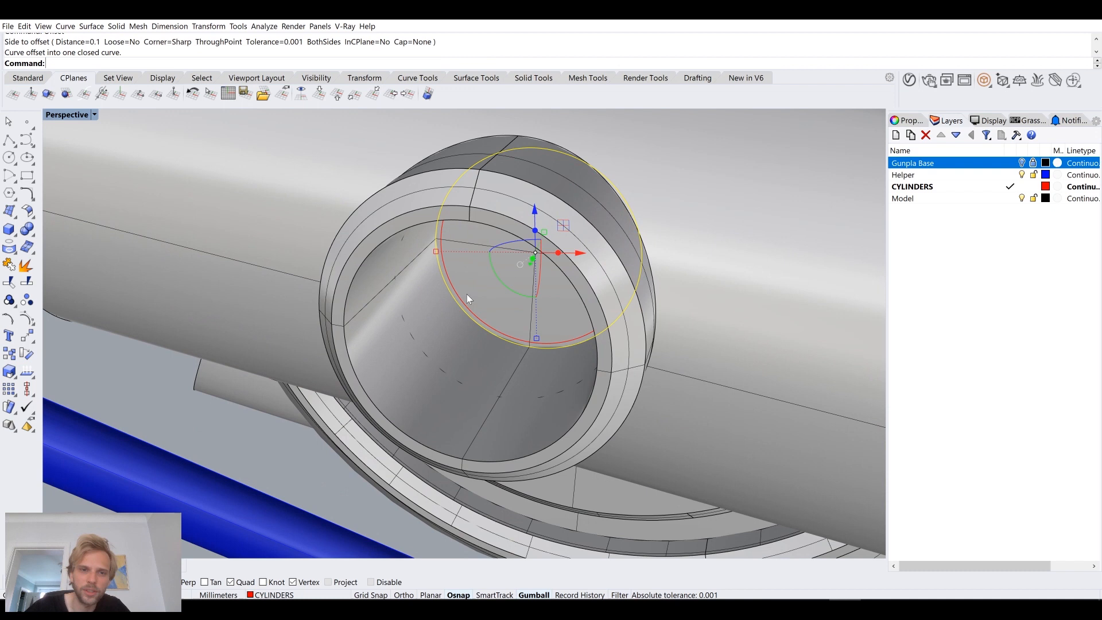
key("Delete")
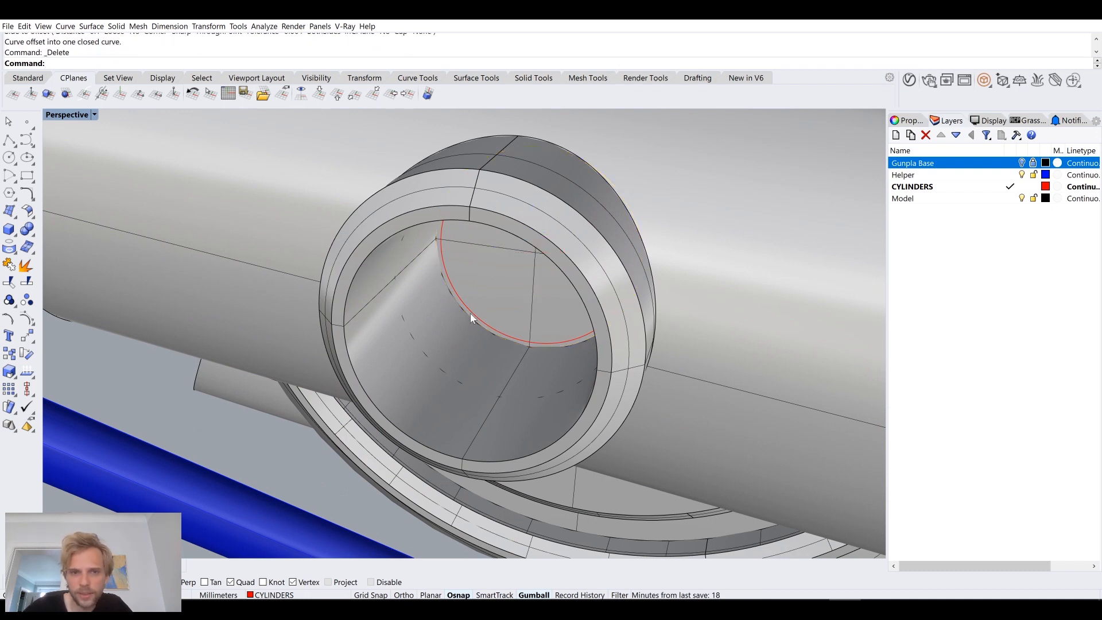
Step: Extrude the offset circle 5.5 mm outward through the socket opening as an open cylinder
left_click(474, 315)
left_click(514, 343)
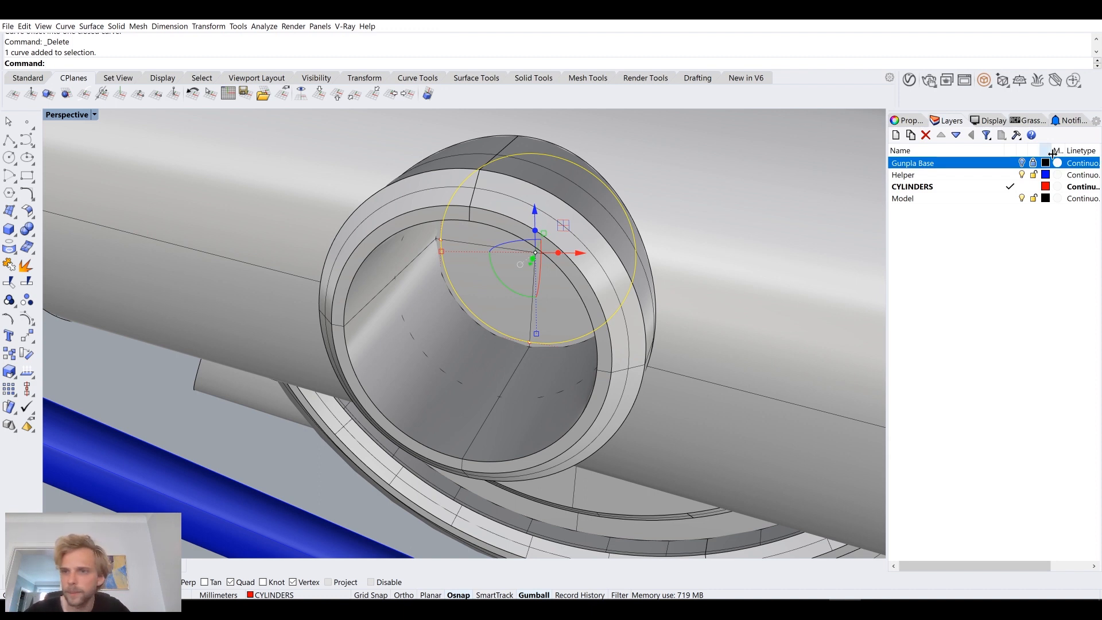
type("Extru")
key("Return")
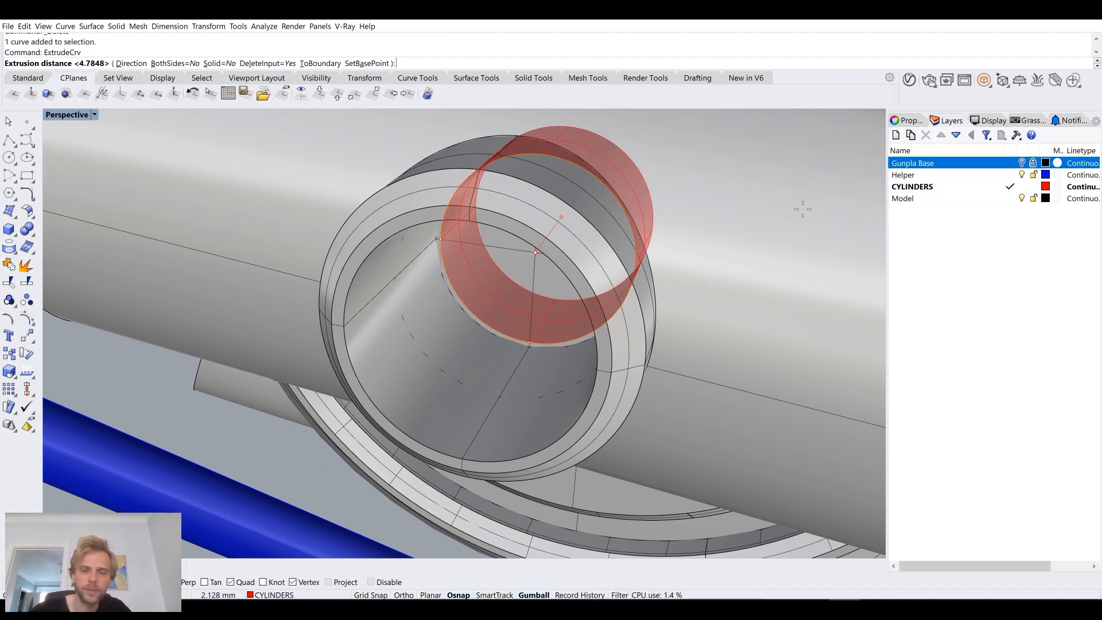
scroll(631, 275, "down", 6)
right_click_drag(576, 279, 519, 258)
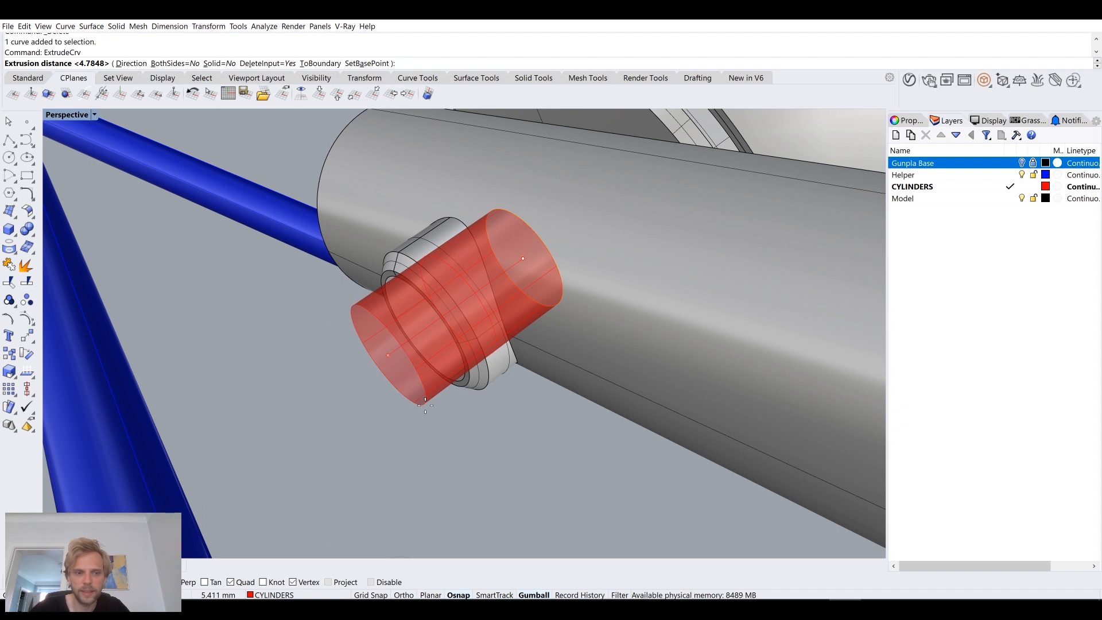
type("5.5.")
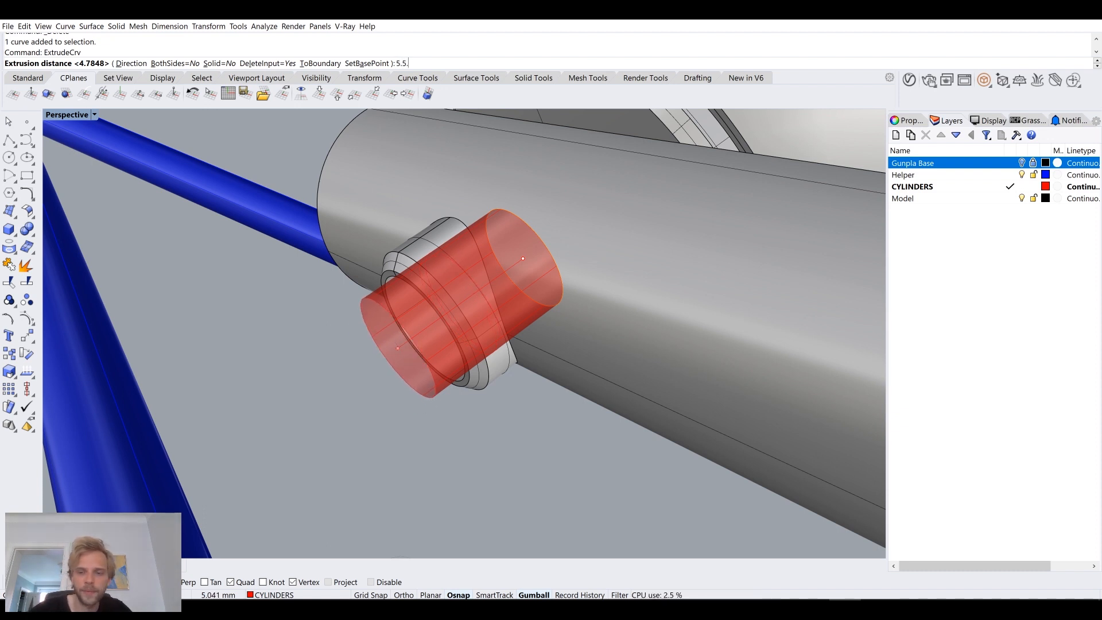
key("Return")
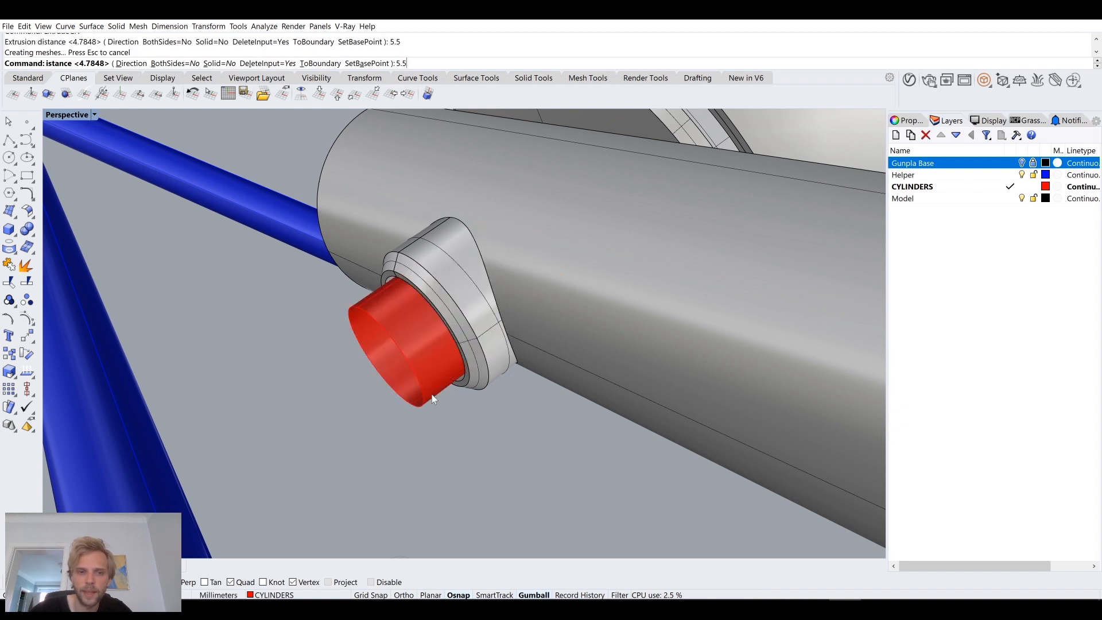
Step: Use DupEdge to duplicate the outer end edge of the red cylinder projecting from the socket
left_click(448, 365)
left_click(439, 446)
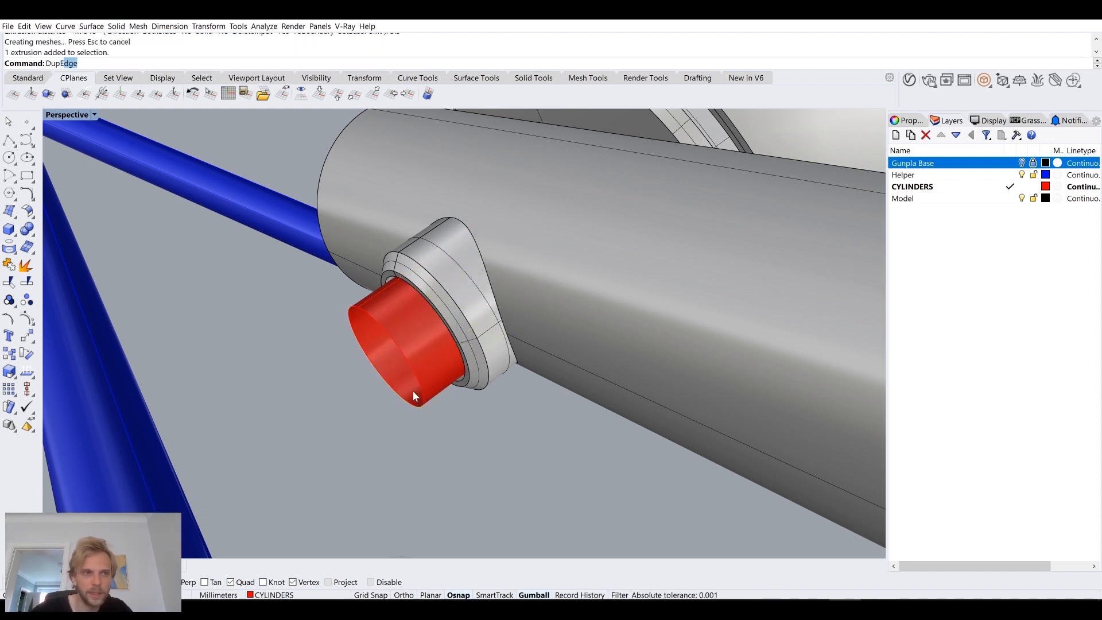
key("Return")
left_click(415, 377)
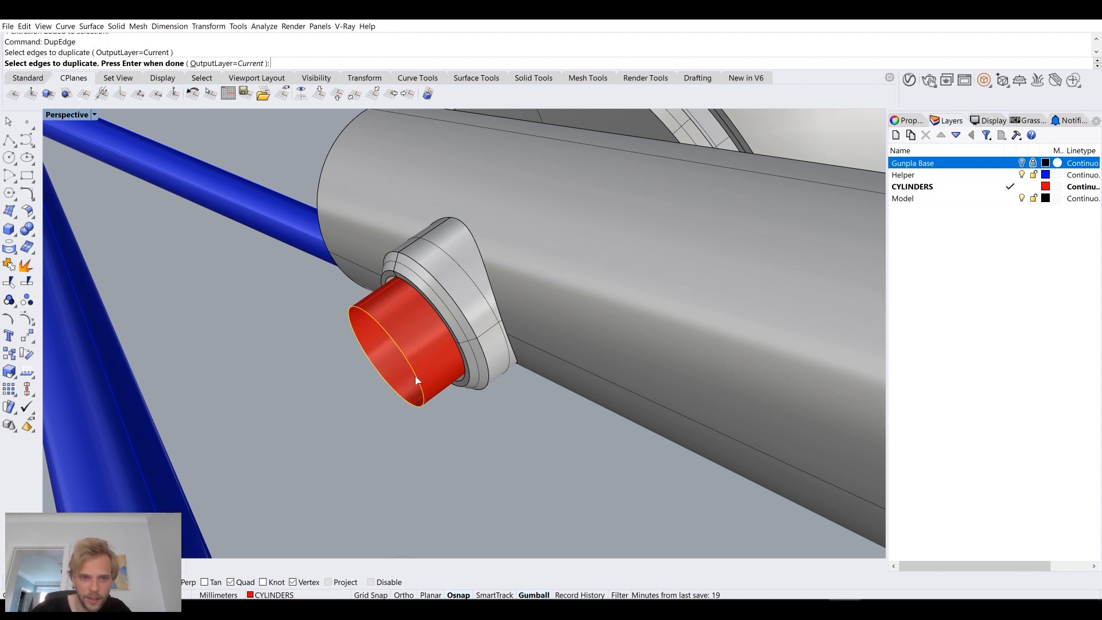
key("Return")
mouse_move(415, 376)
right_mouse_down()
mouse_move(435, 370)
mouse_move(431, 383)
right_mouse_up()
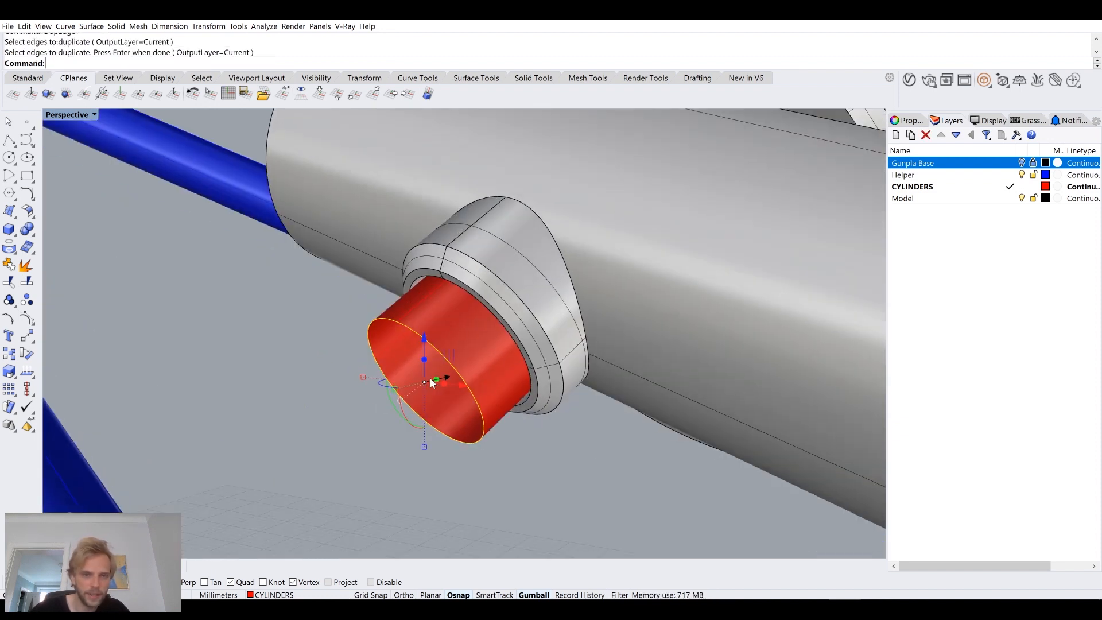
Step: Offset the duplicated end edge outward by 3 mm to form a larger concentric circle
type("Offset")
key("Return")
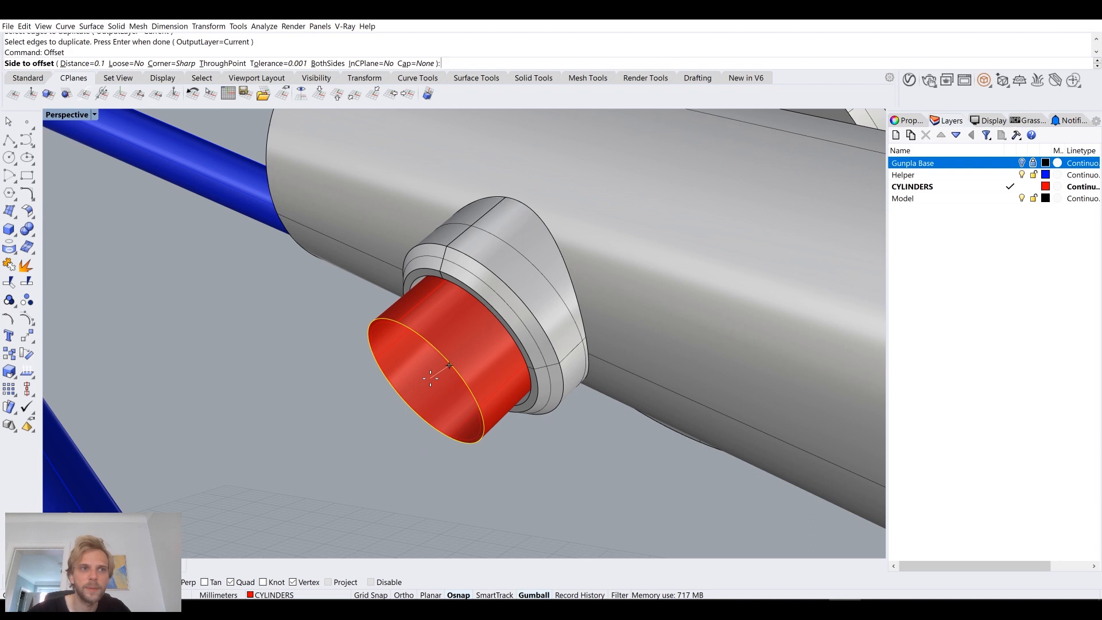
scroll(579, 449, "down", 6)
right_click_drag(577, 447, 594, 290)
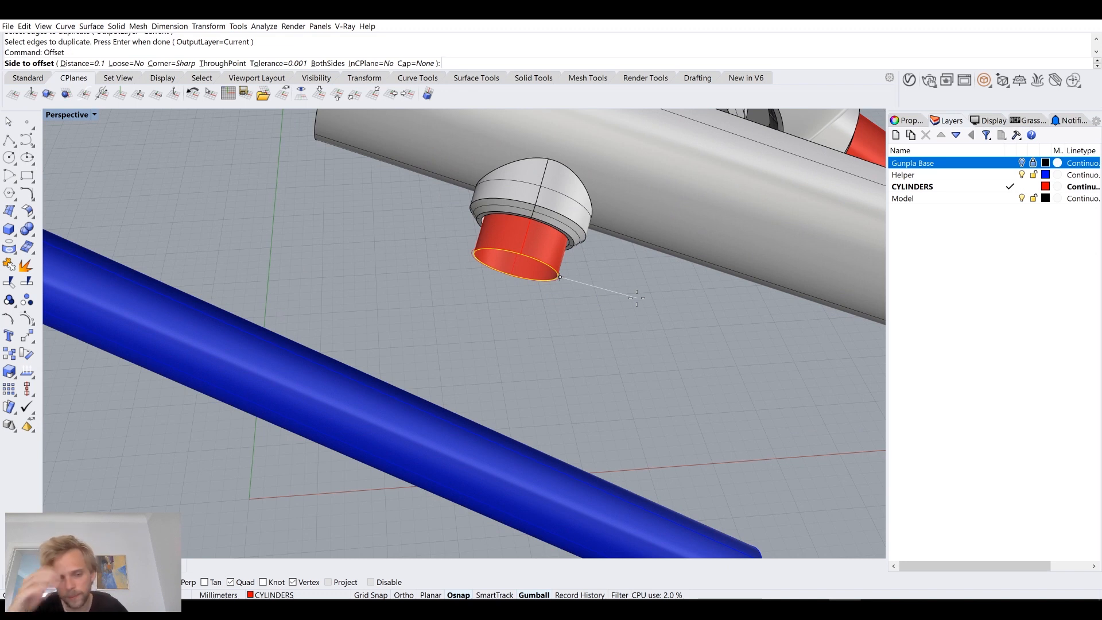
type("3")
key("Return")
right_click_drag(635, 291, 497, 301)
Step: Select the large circle together with the cylinder's end circle and create a planar surface from them with PlanarSrf
scroll(497, 301, "up", 10)
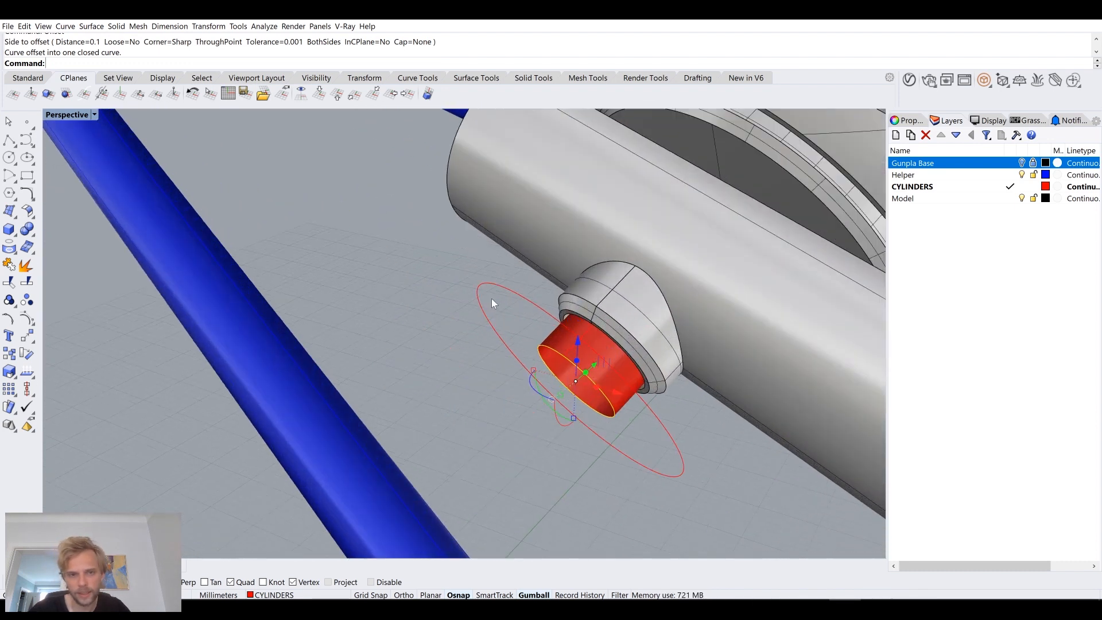
left_click(502, 291)
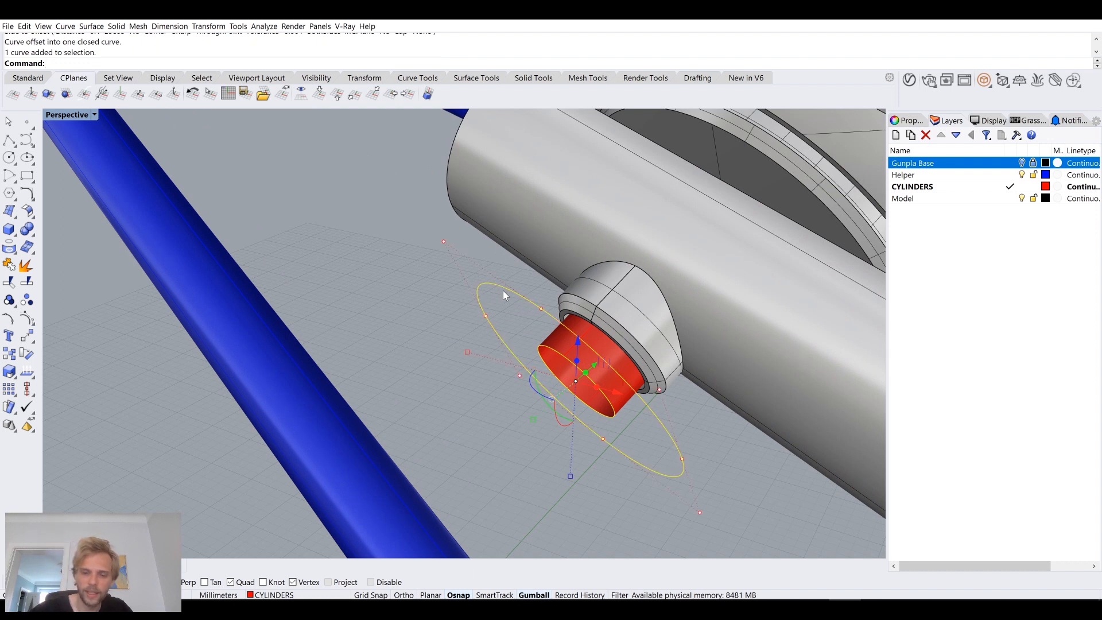
scroll(600, 357, "up", 4)
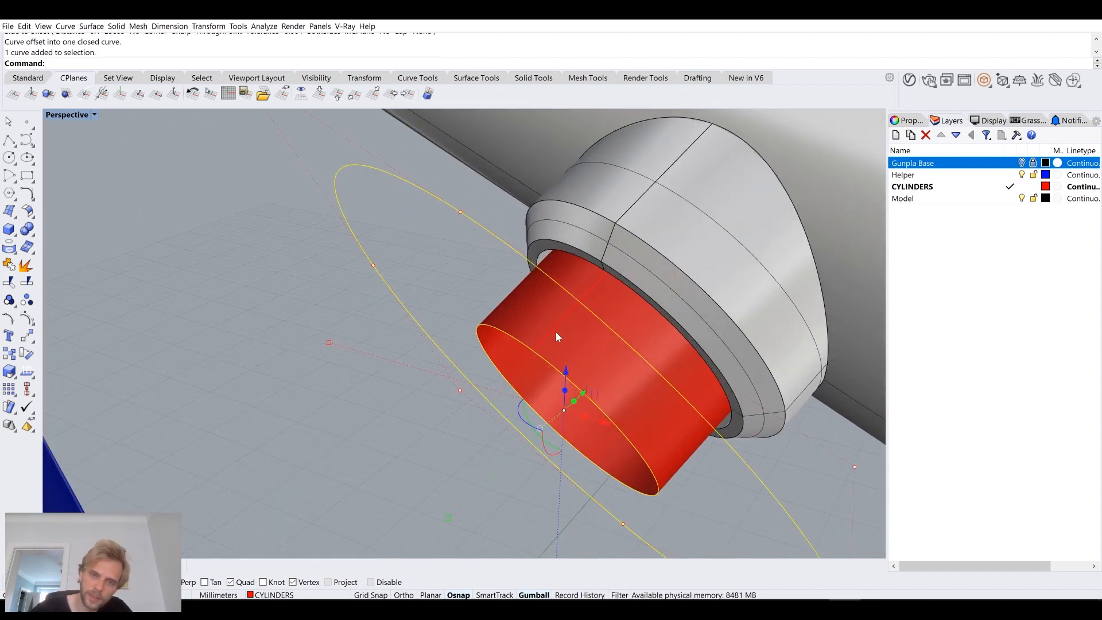
key("Return")
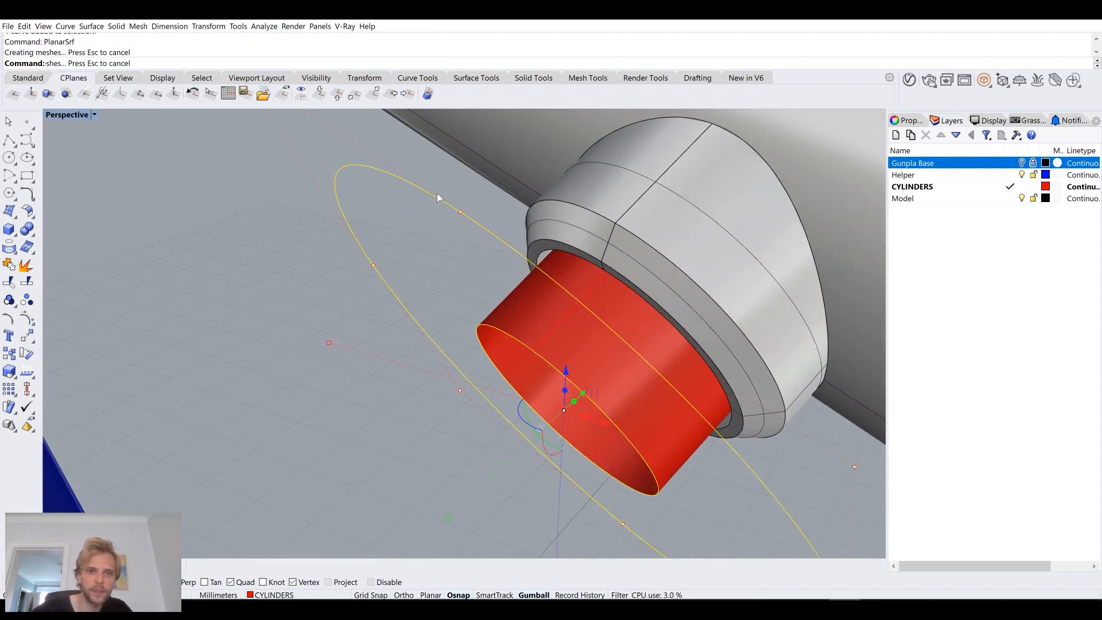
Step: Extrude the large outer circle of the planar ring 13 mm away from the socket with ExtrudeCrv
left_click(437, 198)
left_click(468, 221)
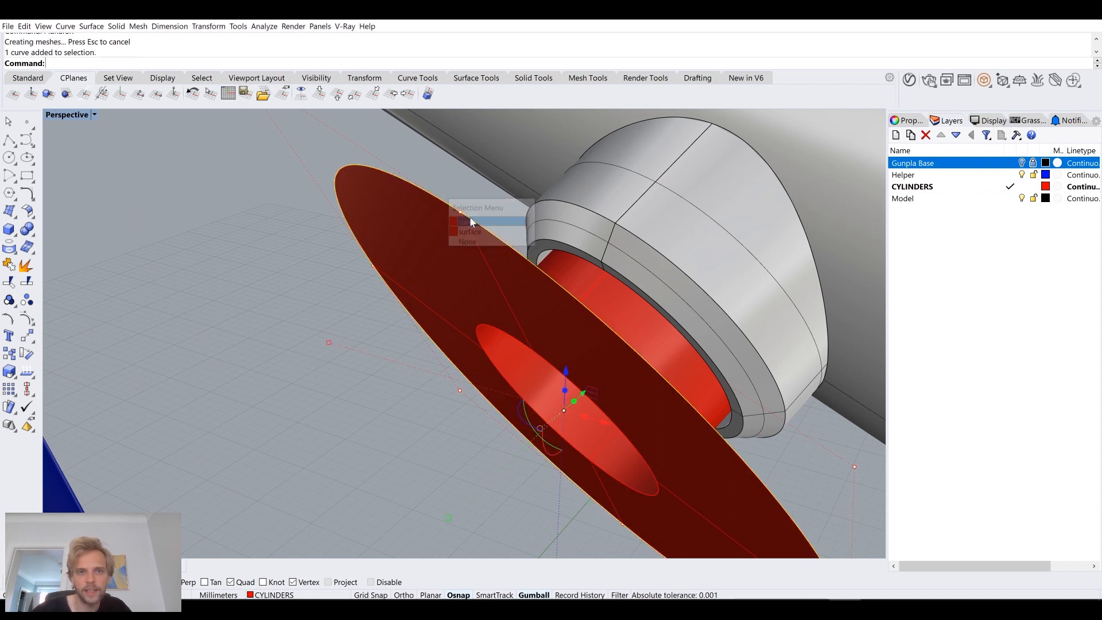
scroll(467, 218, "down", 5)
type("Extrd")
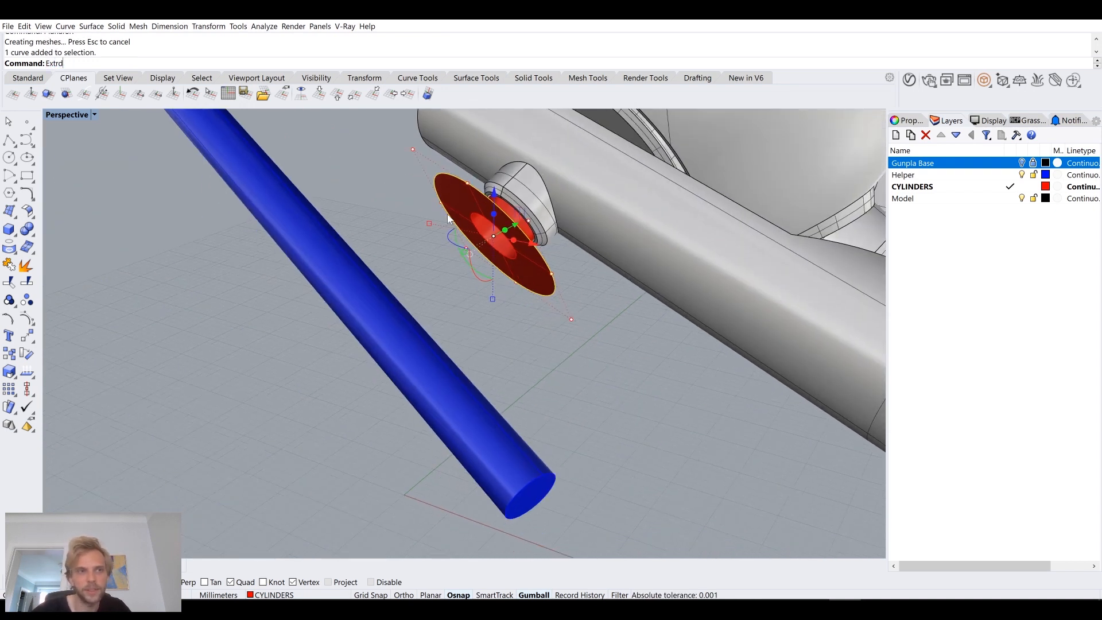
type("u")
key("BackSpace")
key("BackSpace")
type("udeCrv")
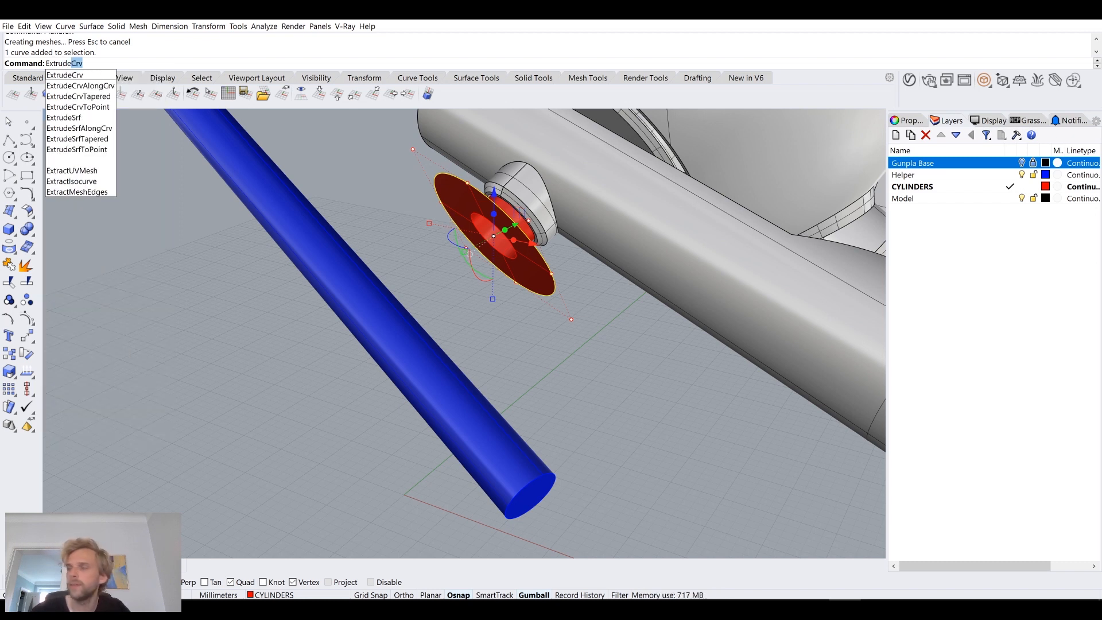
key("Return")
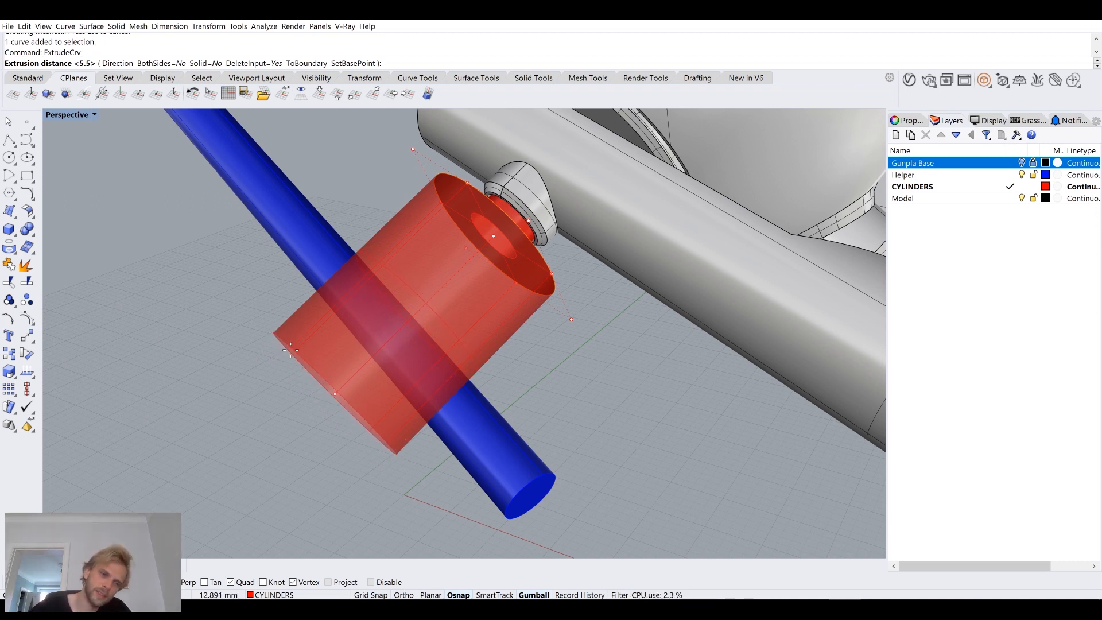
type("1")
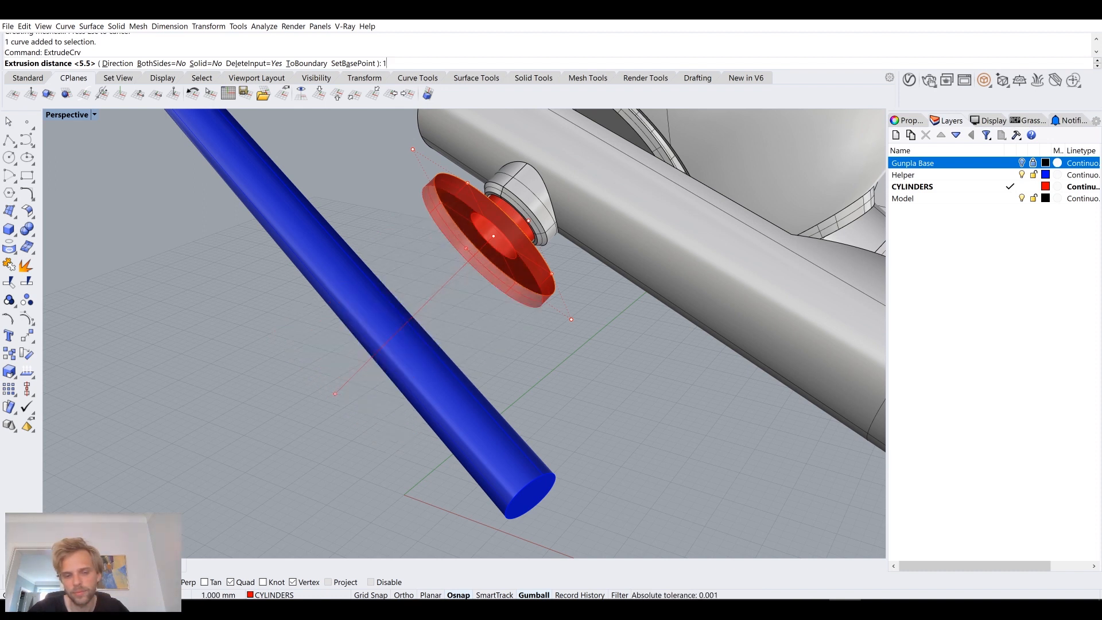
type("3")
key("Return")
Step: Join the small socket cylinder, the planar ring and the large extruded cylinder into one polysurface
right_click_drag(335, 394, 415, 401)
scroll(442, 390, "up", 6)
scroll(396, 327, "up", 4)
scroll(416, 311, "up", 3)
left_click(415, 308)
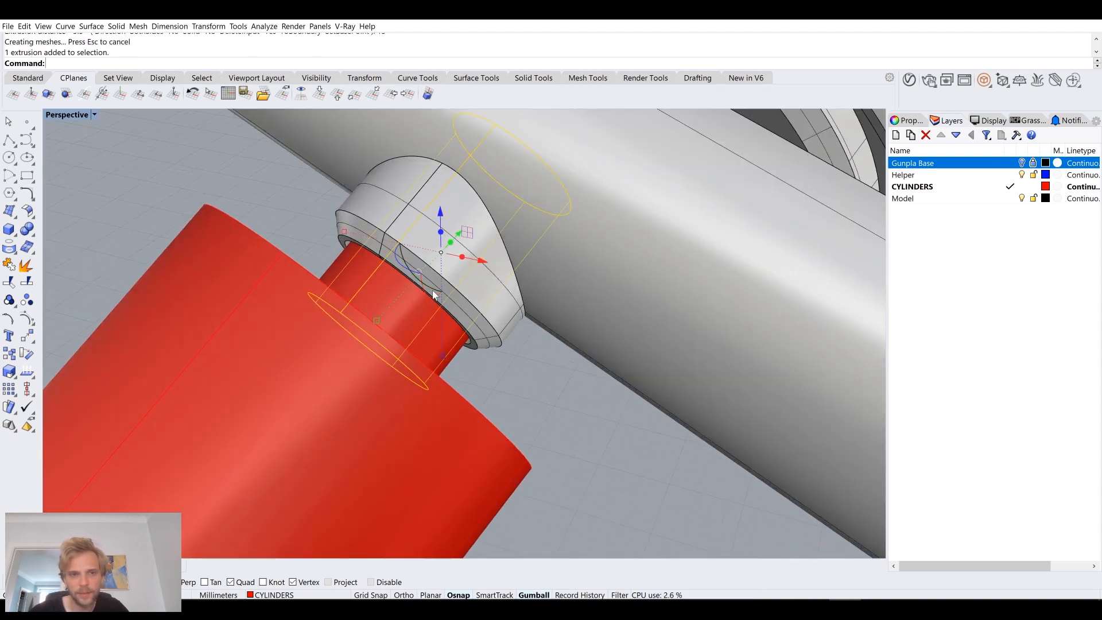
scroll(430, 298, "down", 3)
right_click_drag(403, 334, 397, 317)
left_click(330, 235, "shift")
left_click(308, 269, "shift")
type("Join")
key("Return")
Step: Close the open ends of the joined red cylinder part with Cap
right_click_drag(312, 270, 436, 459)
scroll(237, 372, "down", 3)
scroll(237, 372, "down", 6)
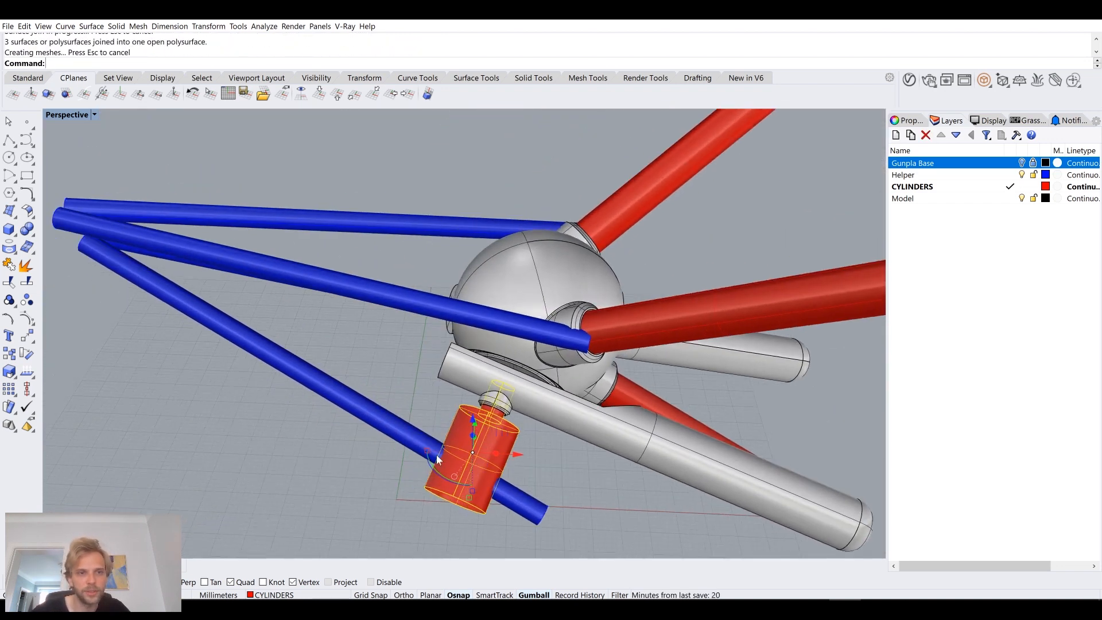
scroll(446, 384, "up", 8)
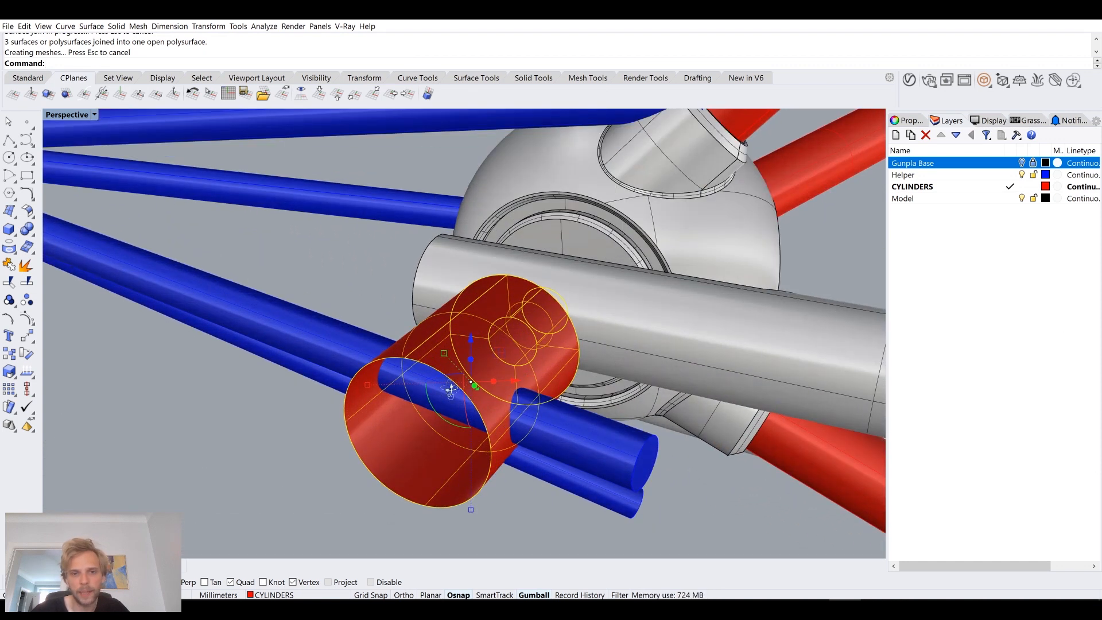
type("Cap")
key("Return")
key("Escape")
right_click_drag(445, 384, 495, 368)
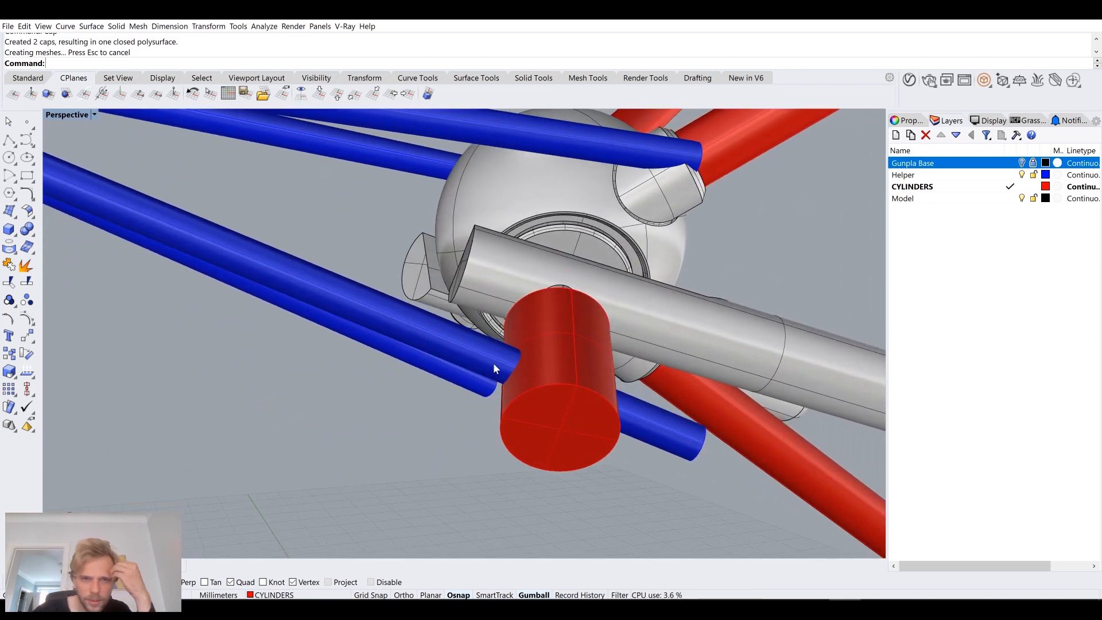
Step: Try to extract the end face of the helper pipe passing through the red cylinder with ExtractSrf, and undo it
right_click_drag(576, 397, 485, 369)
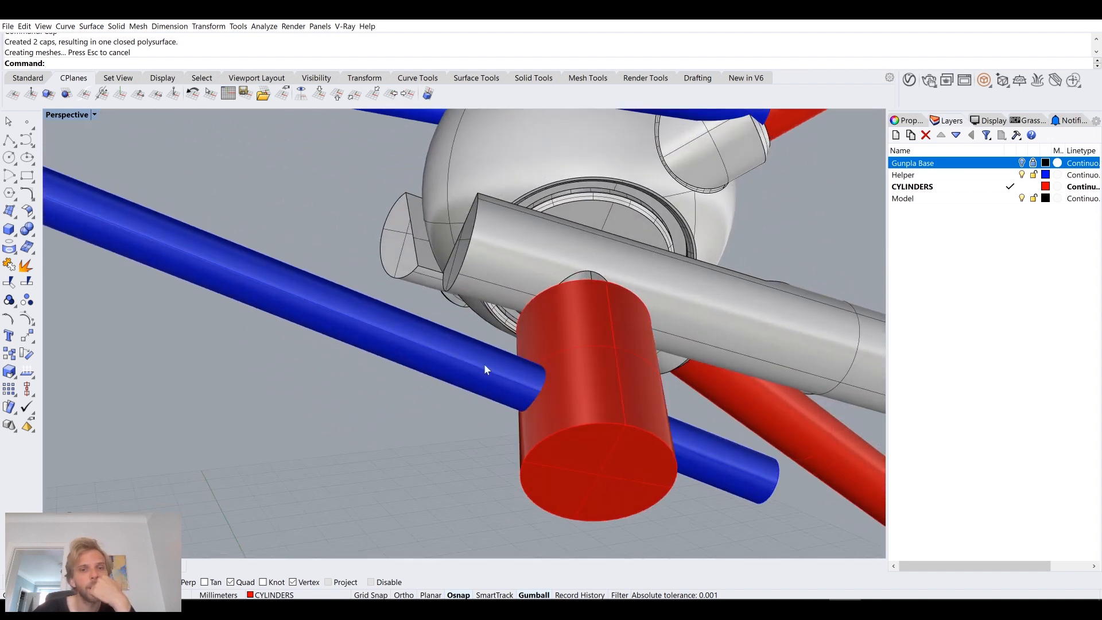
left_click(394, 335)
right_click_drag(336, 383, 514, 428)
left_click(635, 461)
right_click_drag(635, 461, 556, 403)
scroll(552, 396, "up", 2)
key("Up")
type("actsrf")
key("Return")
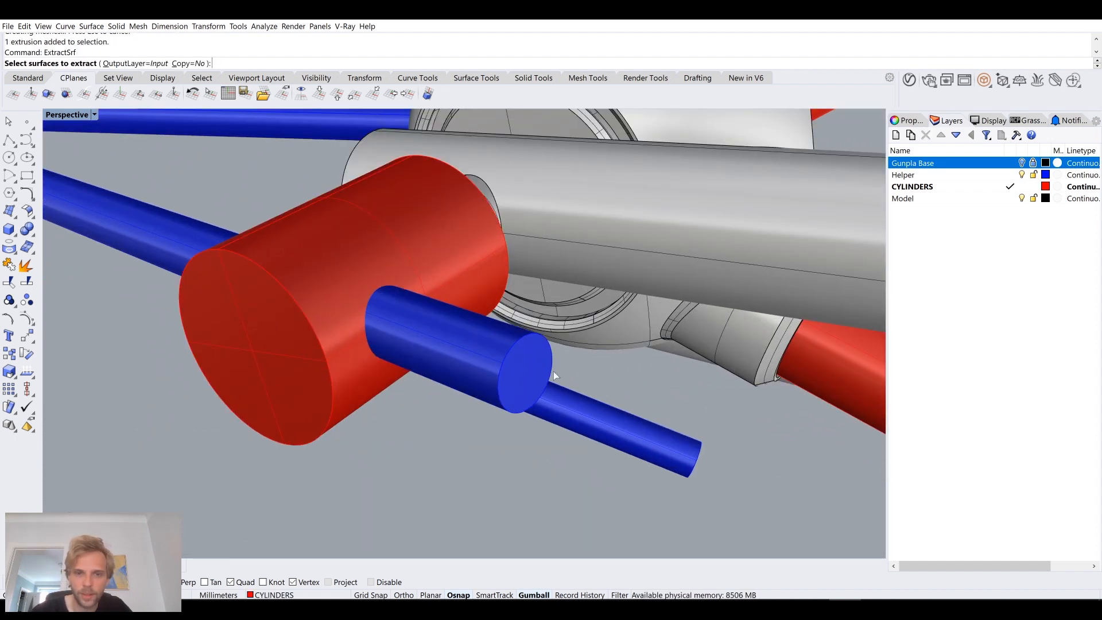
key("Return")
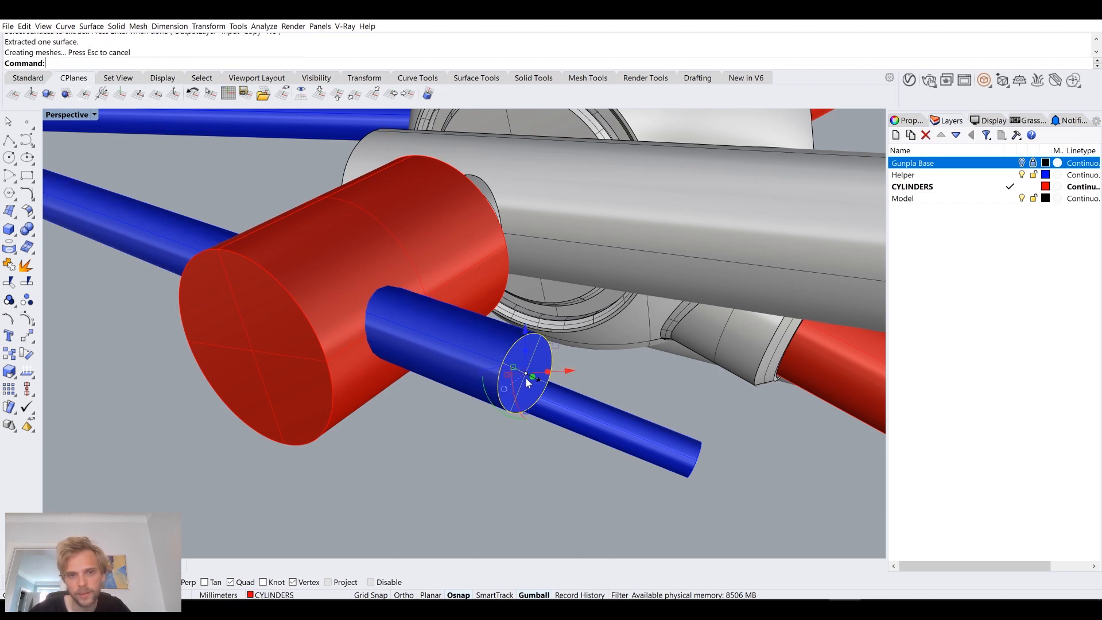
right_click_drag(525, 377, 539, 389)
key("ctrl+z")
Step: Use DupEdge to duplicate the circular end edge of the helper pipe that passes through the red cylinder
left_click(672, 445)
key("Escape")
right_click_drag(653, 469, 585, 481)
left_click(483, 351)
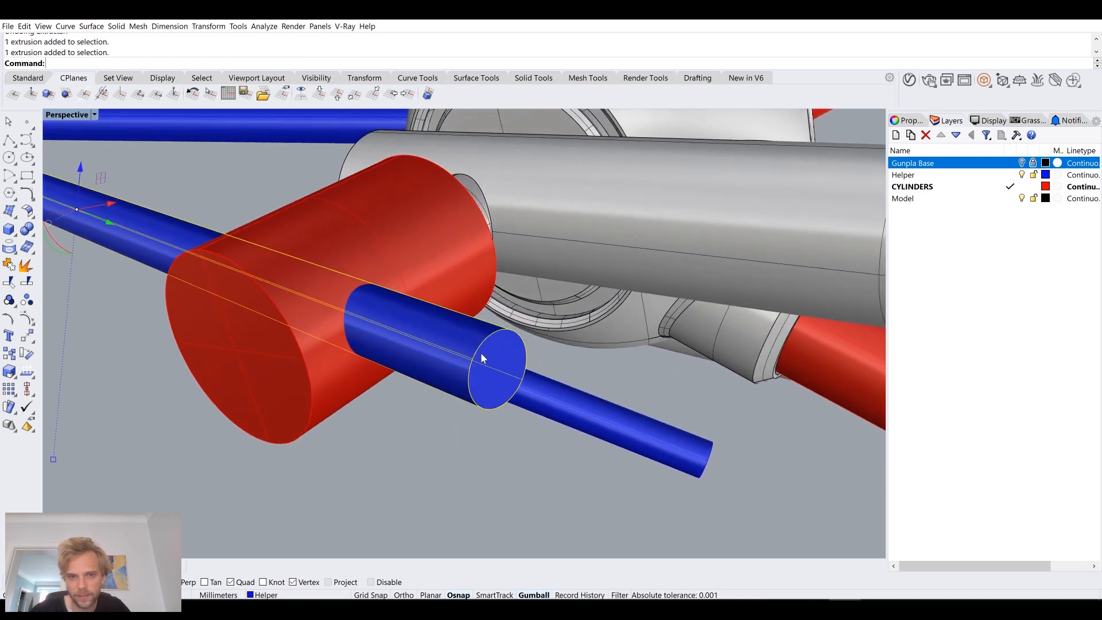
left_click(425, 423)
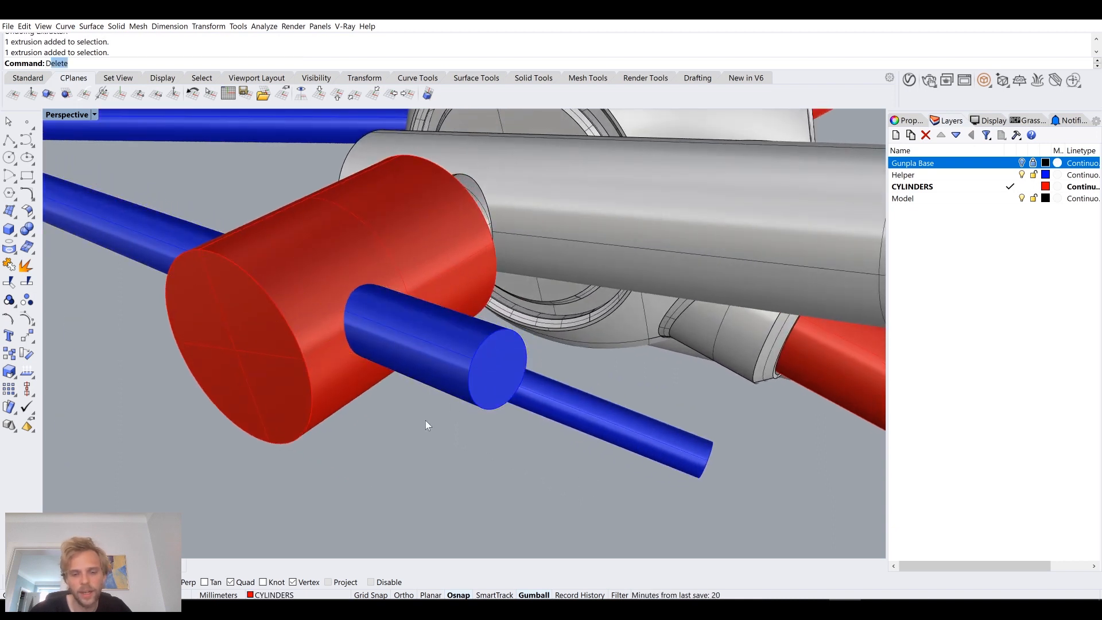
key("Return")
left_click(468, 360)
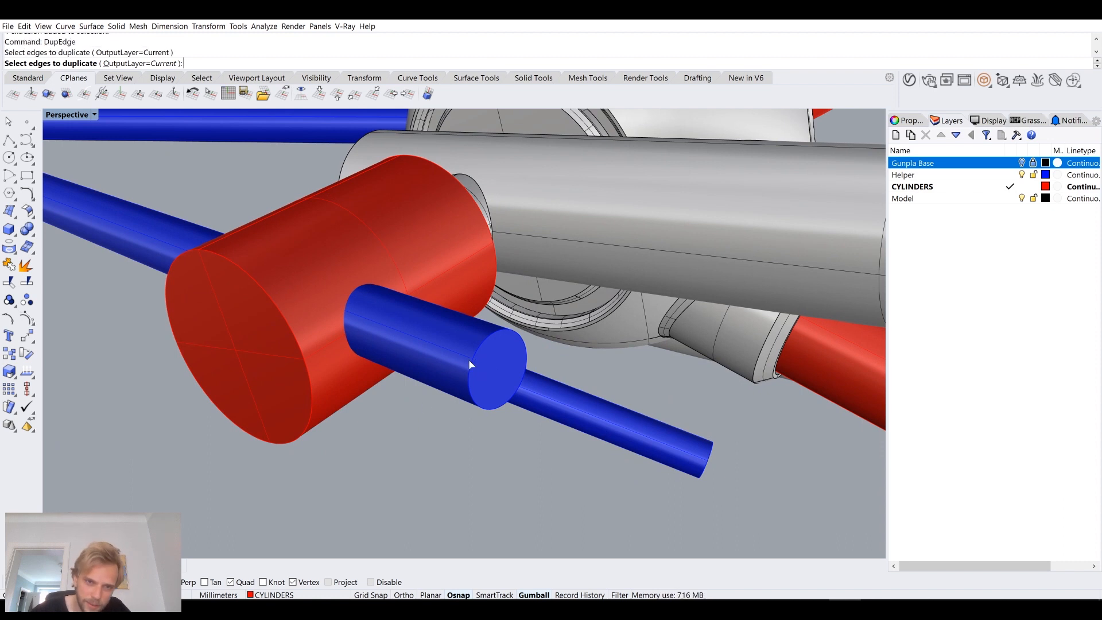
right_click_drag(468, 359, 506, 376)
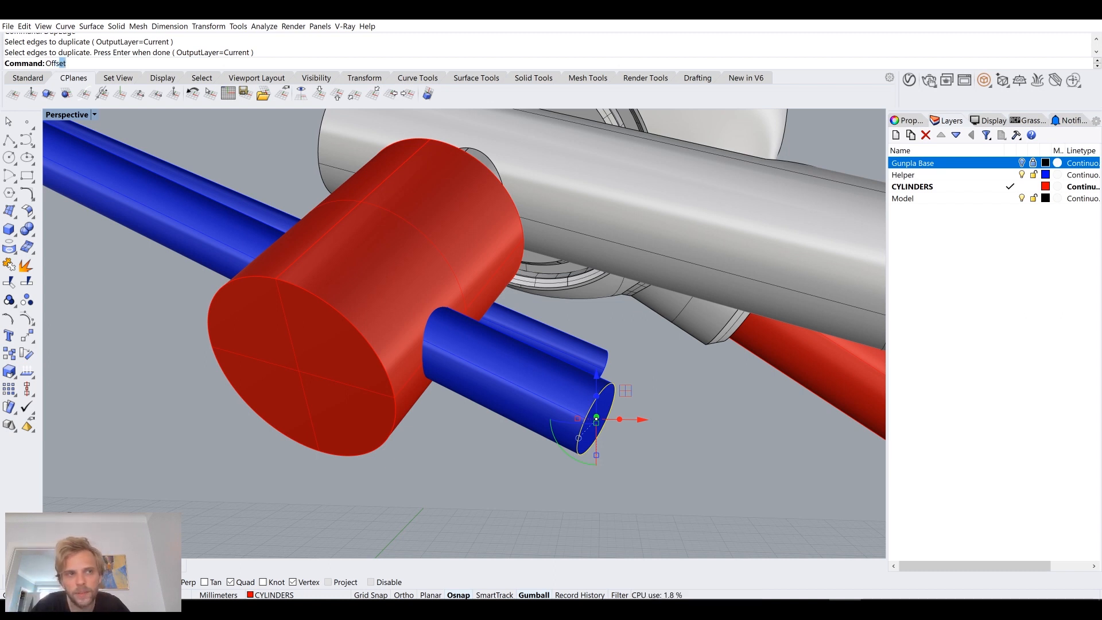
Step: Offset the duplicated end circle of the helper pipe outward by 1.6 mm
key("Return")
right_click_drag(505, 400, 484, 433)
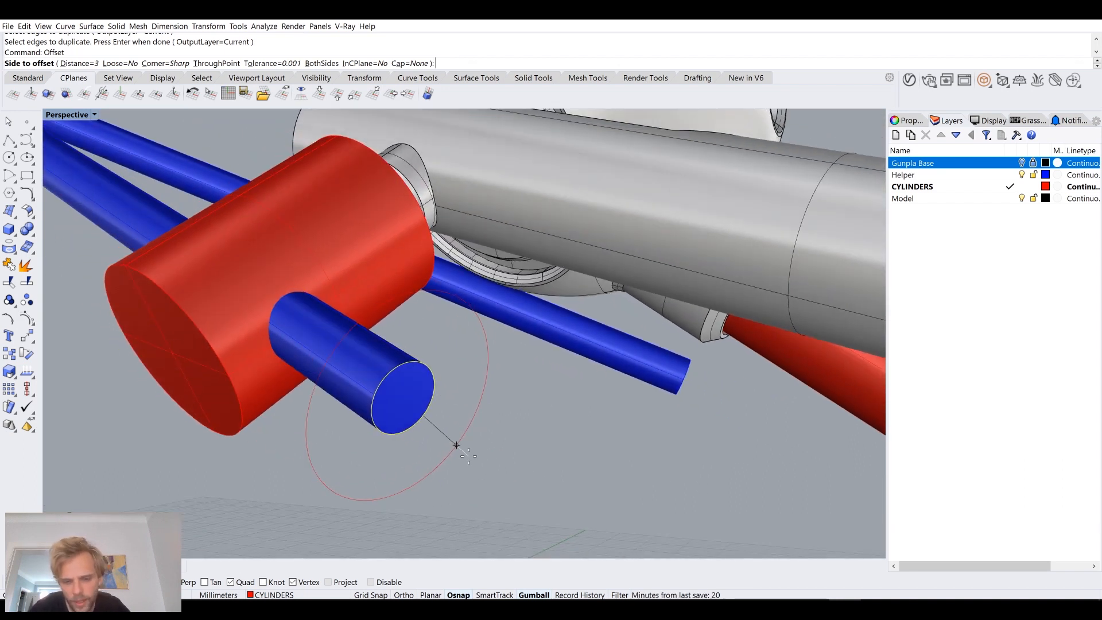
type("1.6")
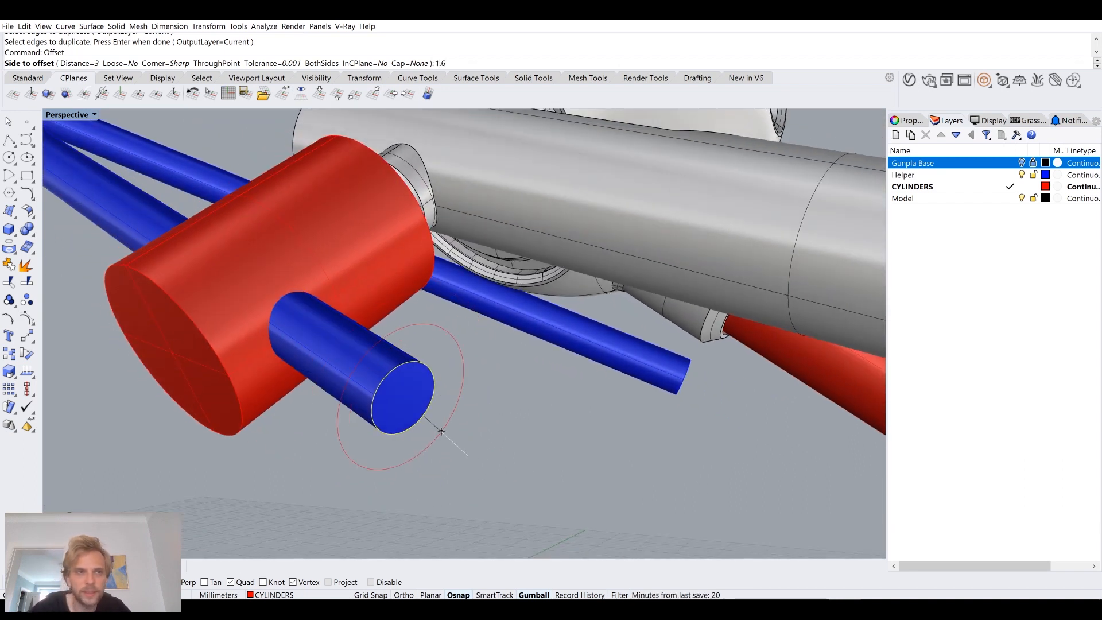
key("Return")
right_click_drag(470, 428, 460, 393)
scroll(739, 428, "up", 6)
scroll(596, 379, "up", 5)
mouse_move(728, 389)
right_mouse_down()
mouse_move(609, 381)
mouse_move(720, 376)
right_mouse_up()
key("Escape")
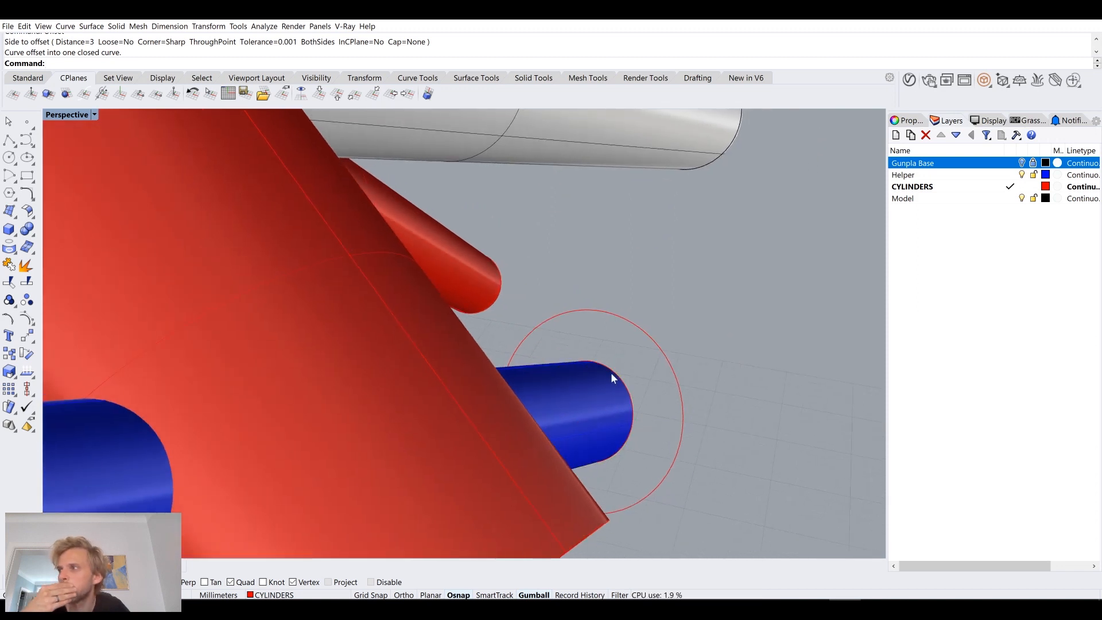
Step: Measure the gap between the helper pipe's end edge and the offset circle, and undo the offset
type("Di")
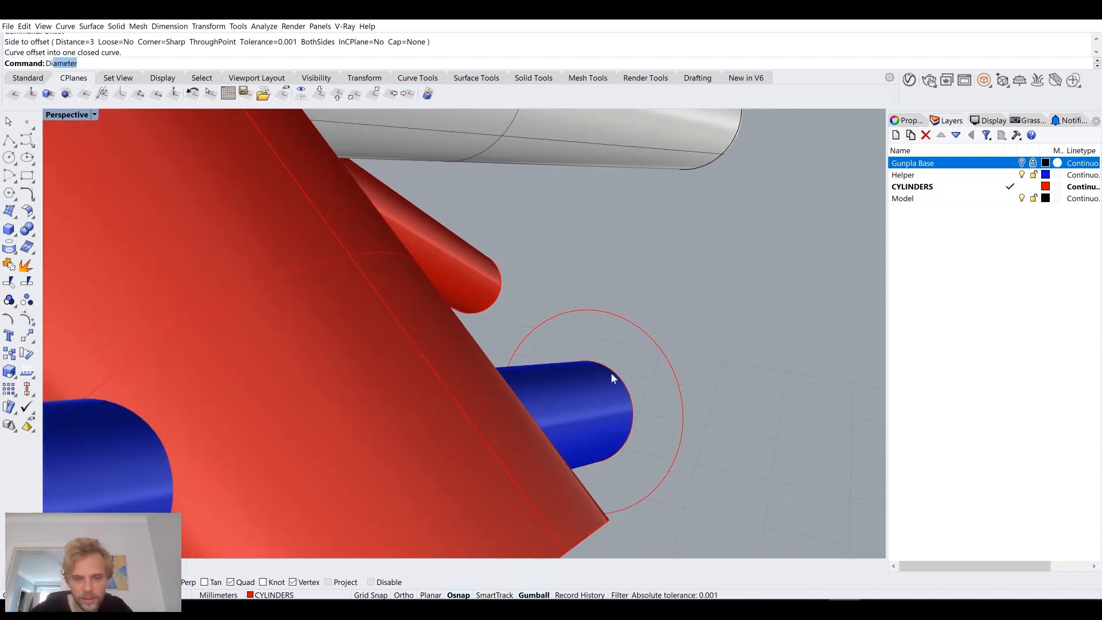
type("s")
key("Return")
left_click(630, 396)
left_click(679, 380)
right_click_drag(679, 380, 679, 342)
scroll(683, 384, "up", 6)
key("ctrl+z")
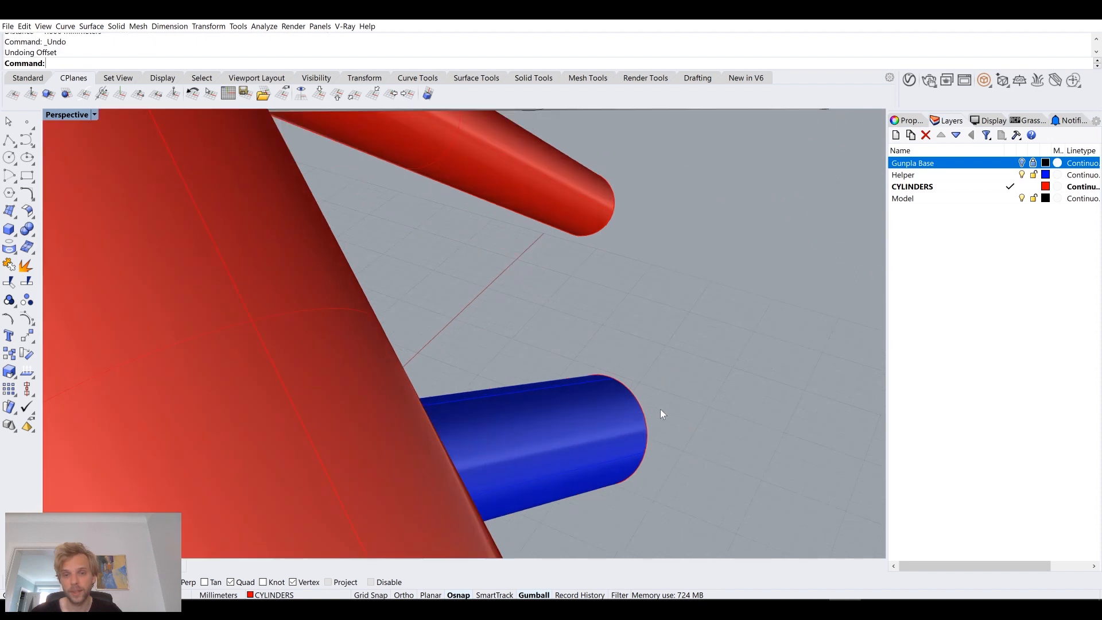
Step: Offset the helper pipe's duplicated end circle outward by 1.2 mm to form a larger concentric circle
left_click(635, 405)
type("OffsetS")
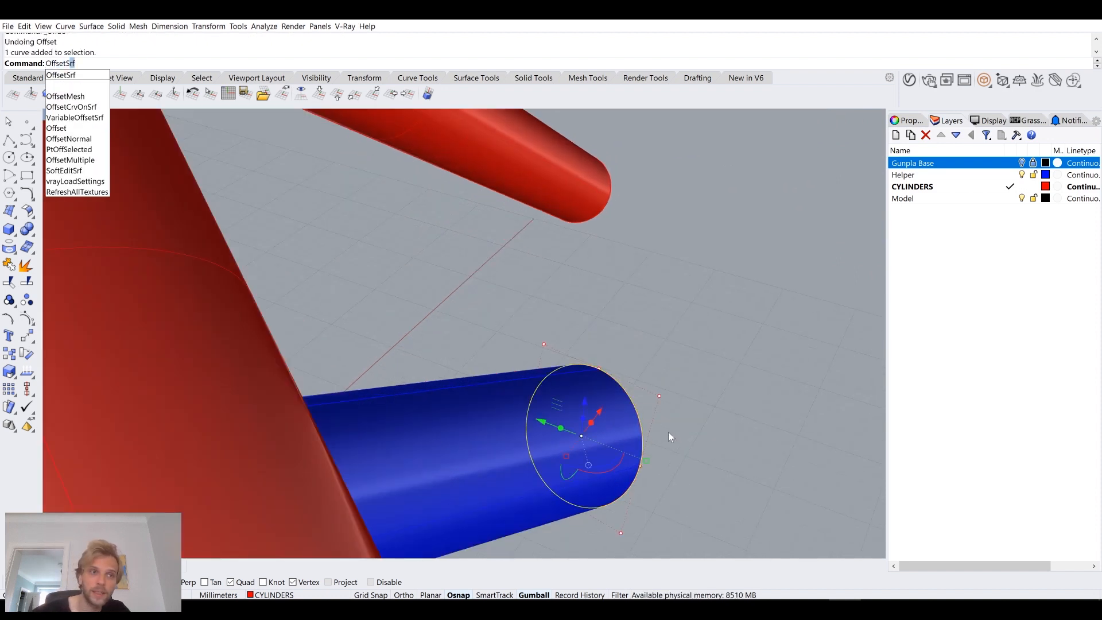
key("BackSpace")
key("BackSpace")
key("Return")
type("1")
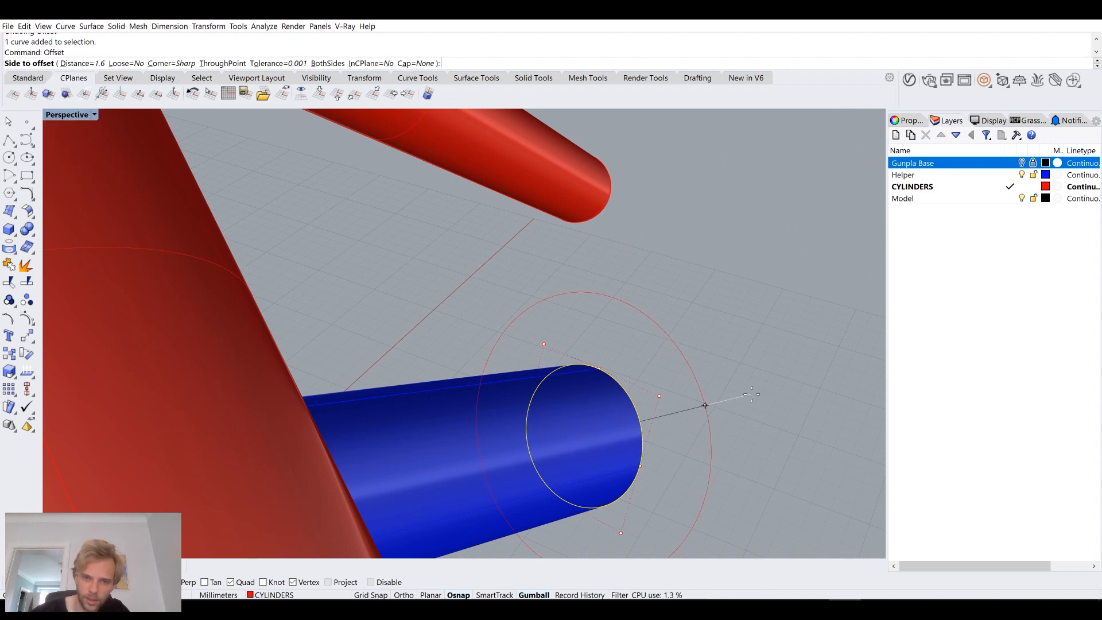
type(".2")
key("Return")
left_click(688, 409)
right_click_drag(751, 395, 649, 439)
scroll(581, 454, "up", 5)
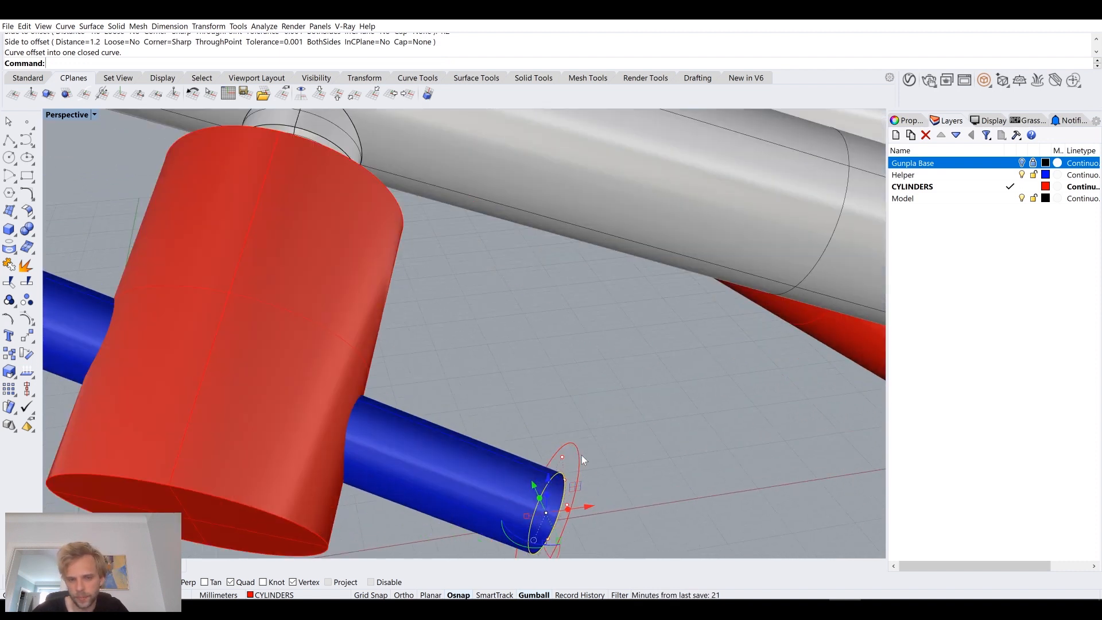
Step: Move both concentric circles about 19 mm along the helper pipe to the opposite side of the red cylinder
left_click(591, 388)
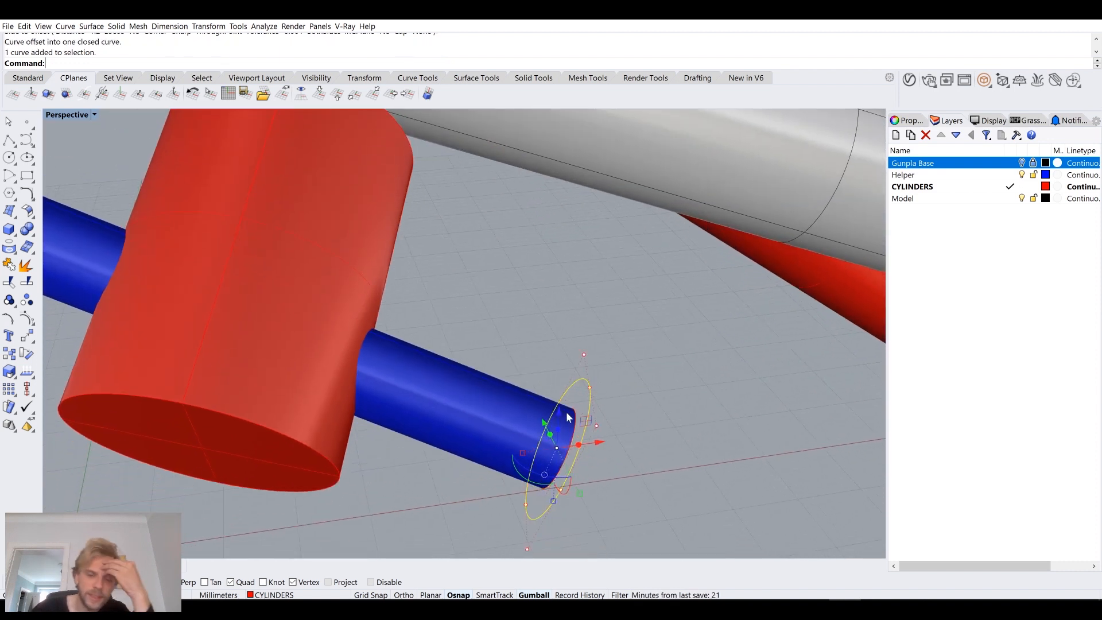
right_click_drag(607, 423, 635, 423)
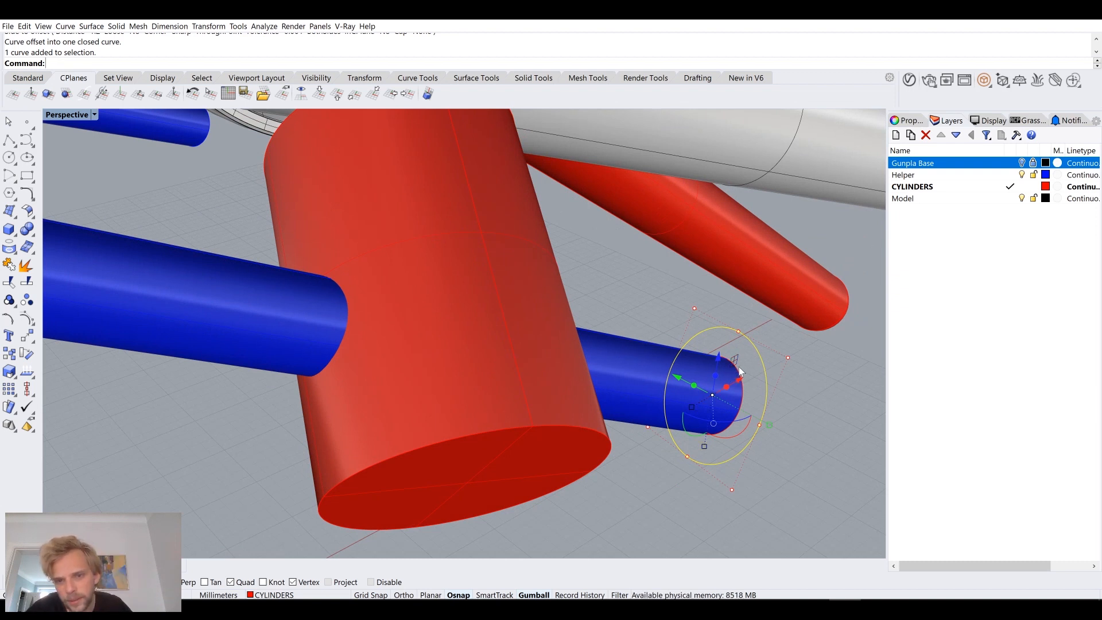
scroll(746, 399, "up", 2)
left_click(746, 398)
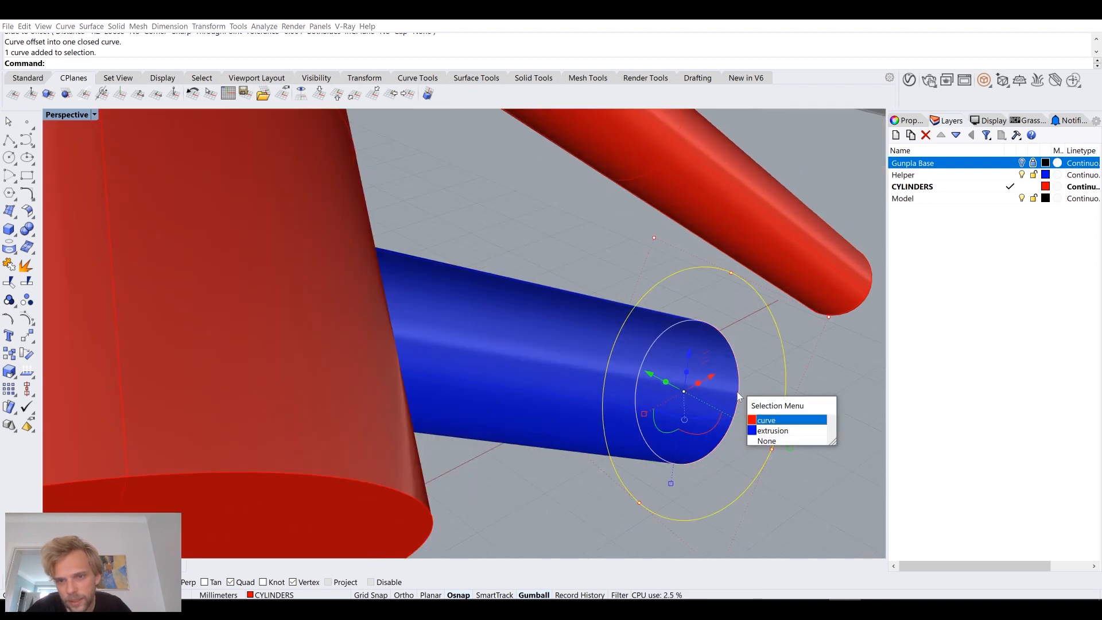
left_click(768, 416)
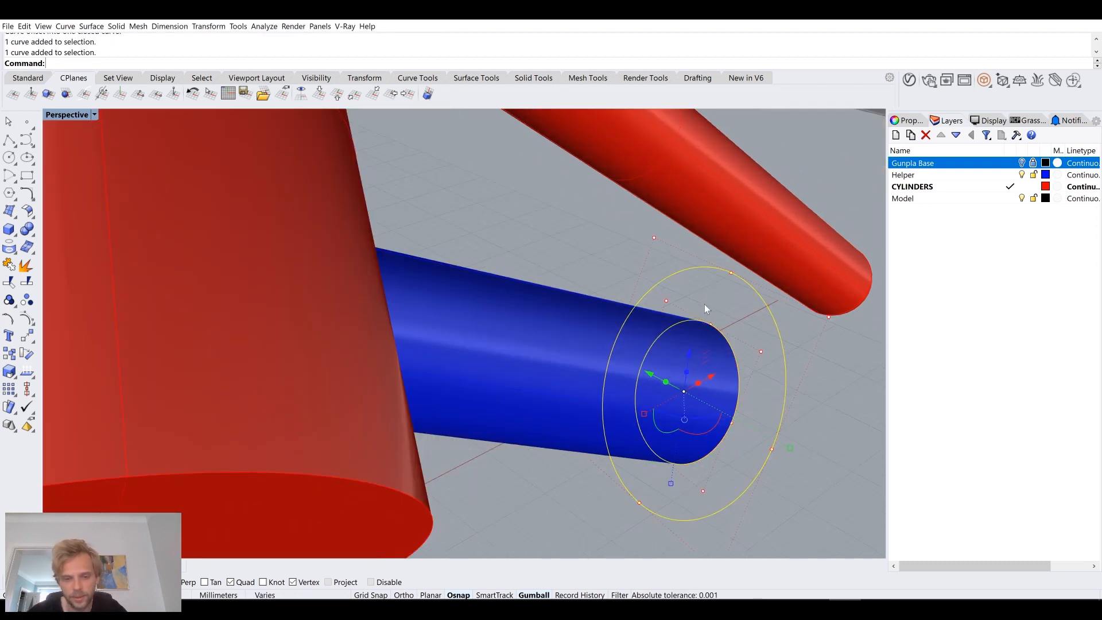
type("M")
key("Return")
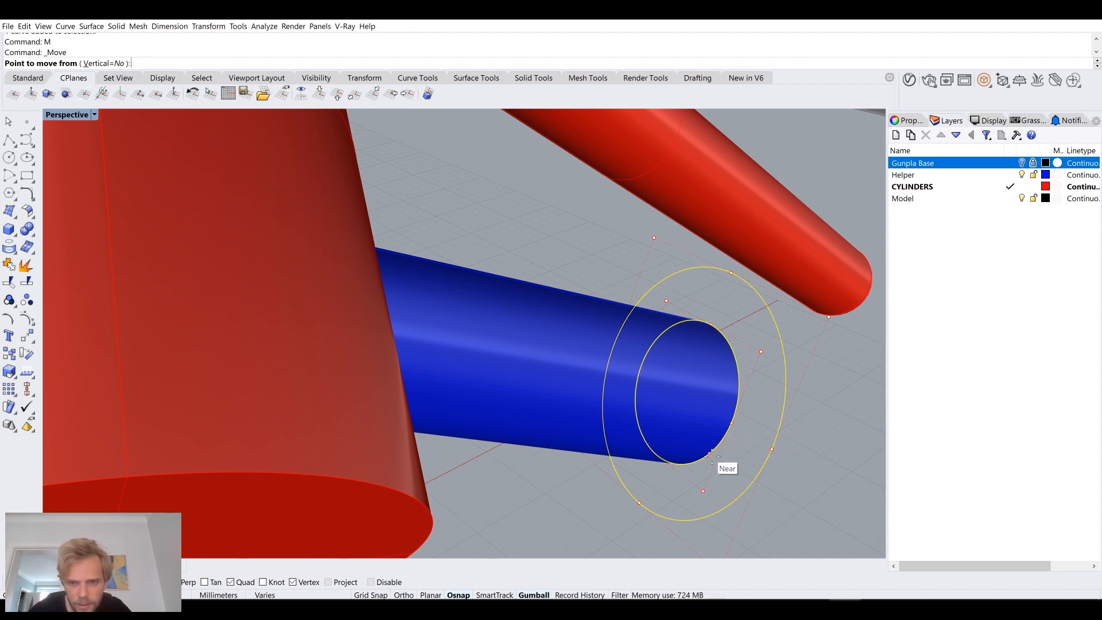
left_click(730, 424)
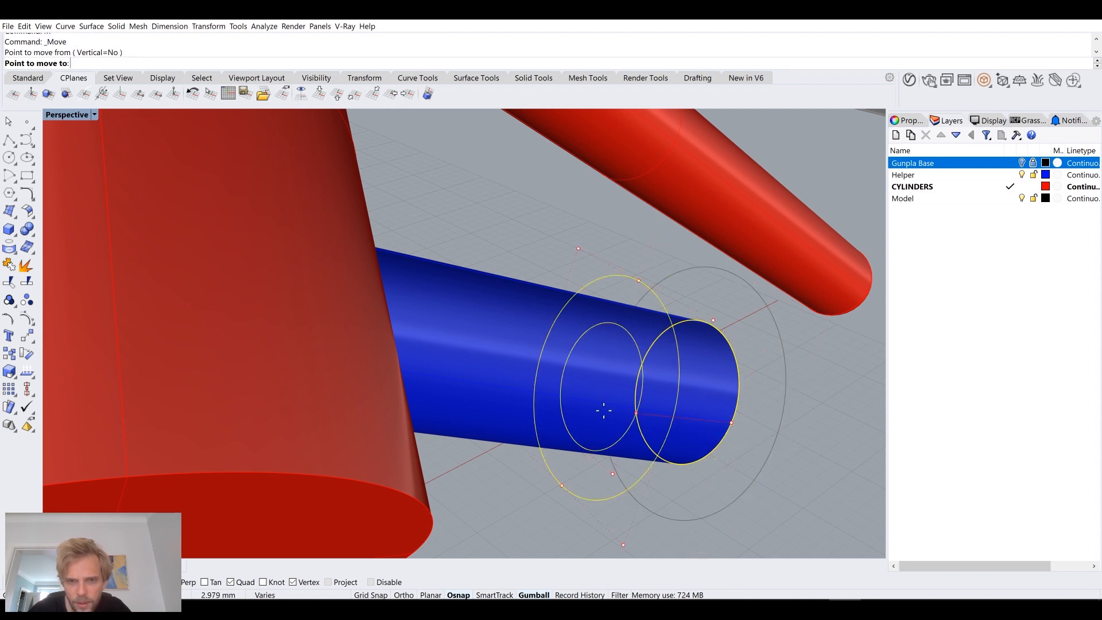
scroll(577, 405, "down", 4)
scroll(422, 373, "up", 4)
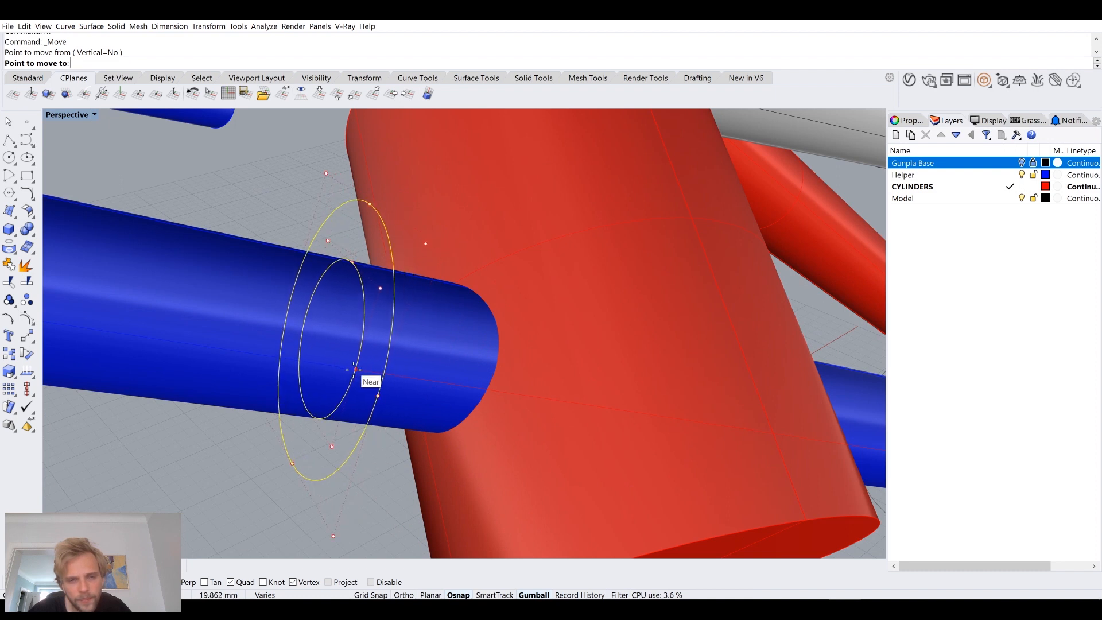
scroll(354, 369, "down", 5)
scroll(277, 293, "up", 4)
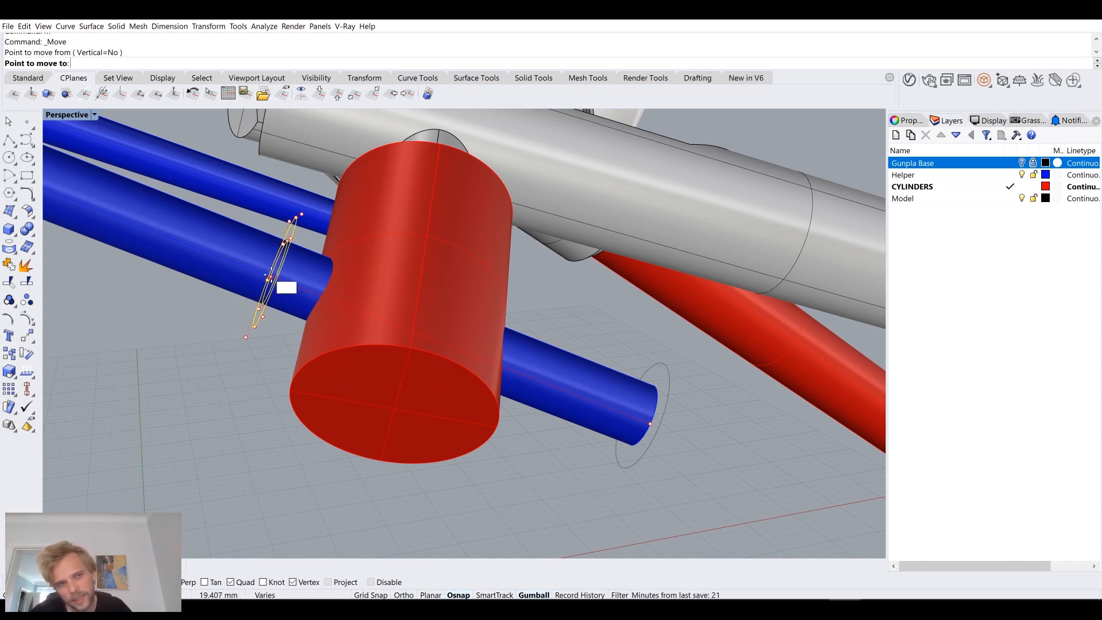
left_click(259, 277)
right_click_drag(243, 382, 373, 343)
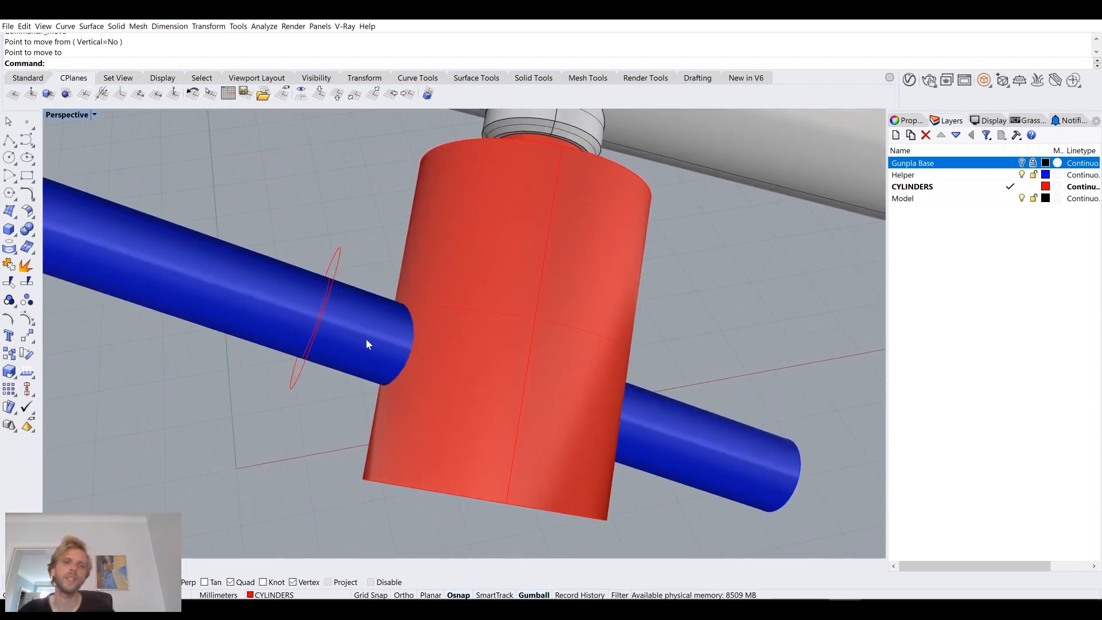
scroll(334, 344, "up", 5)
left_click(600, 277)
left_click(642, 304)
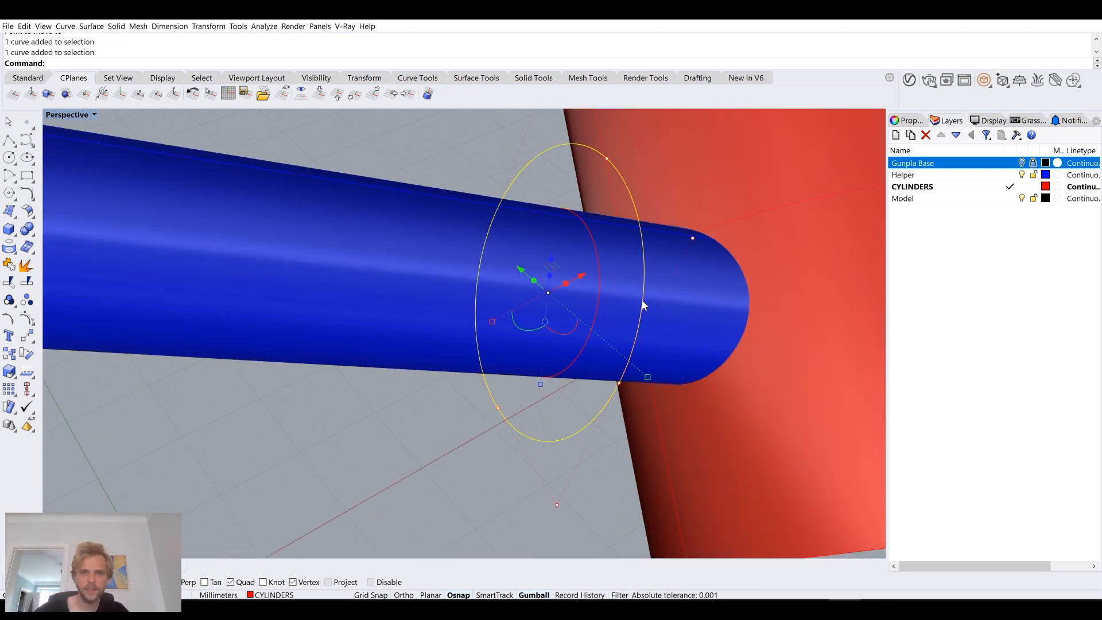
type("Extrd")
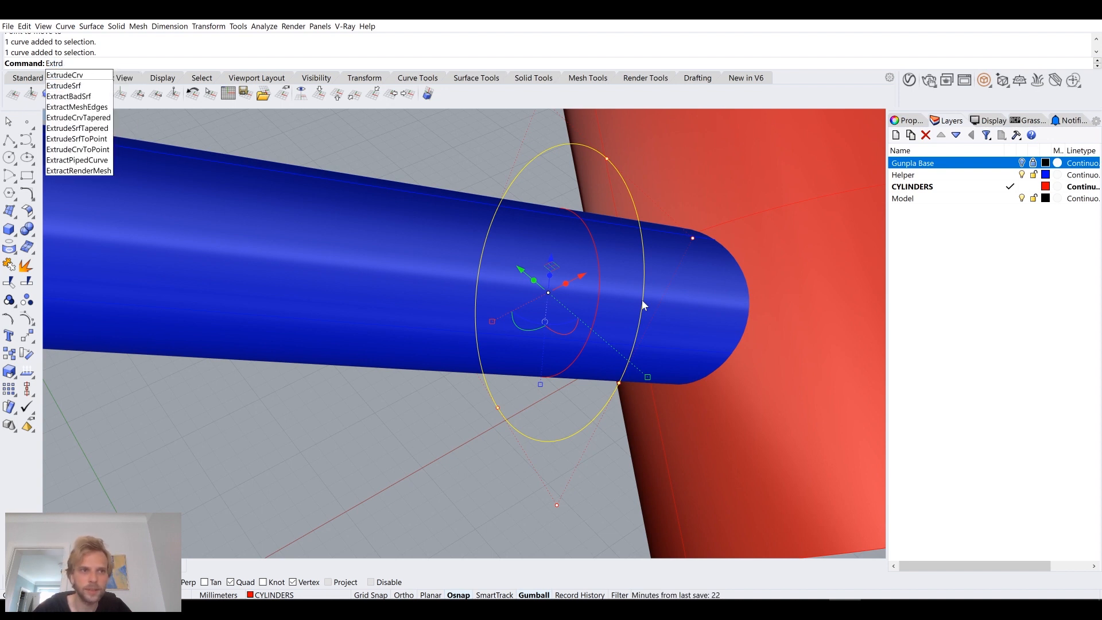
type("u")
key("BackSpace")
key("BackSpace")
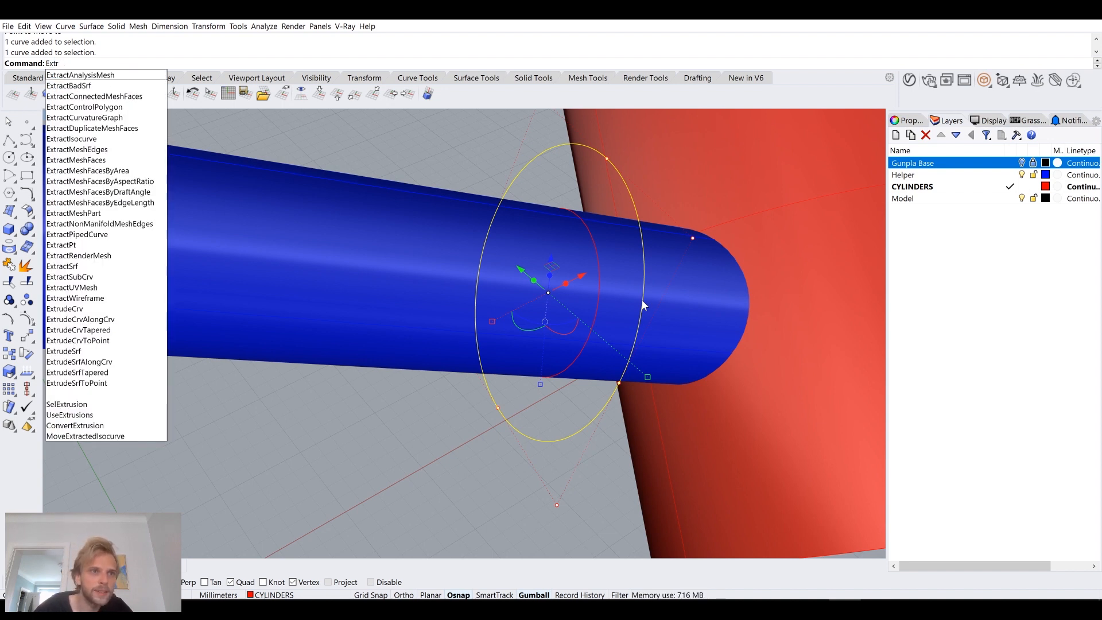
type("udeSrf")
key("Return")
key("Escape")
Step: Extrude the larger circle around the helper pipe along the pipe into the large red cylinder to form a sleeve
left_click(641, 300)
type("Extrude")
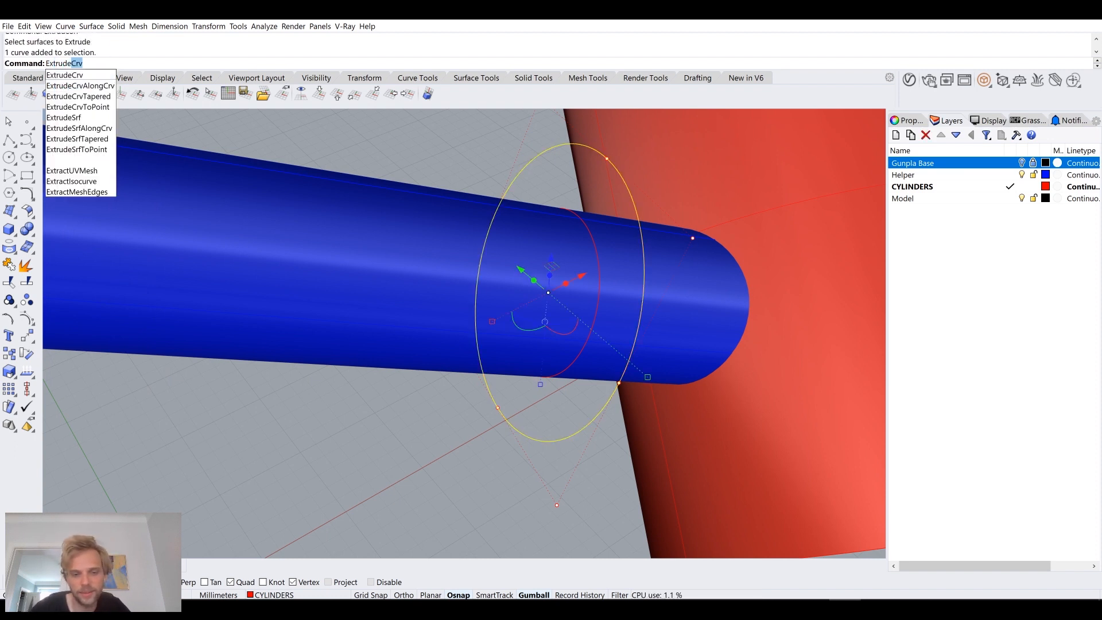
key("Return")
scroll(783, 292, "down", 3)
scroll(784, 292, "down", 5)
right_click_drag(783, 291, 740, 249)
left_click(695, 233)
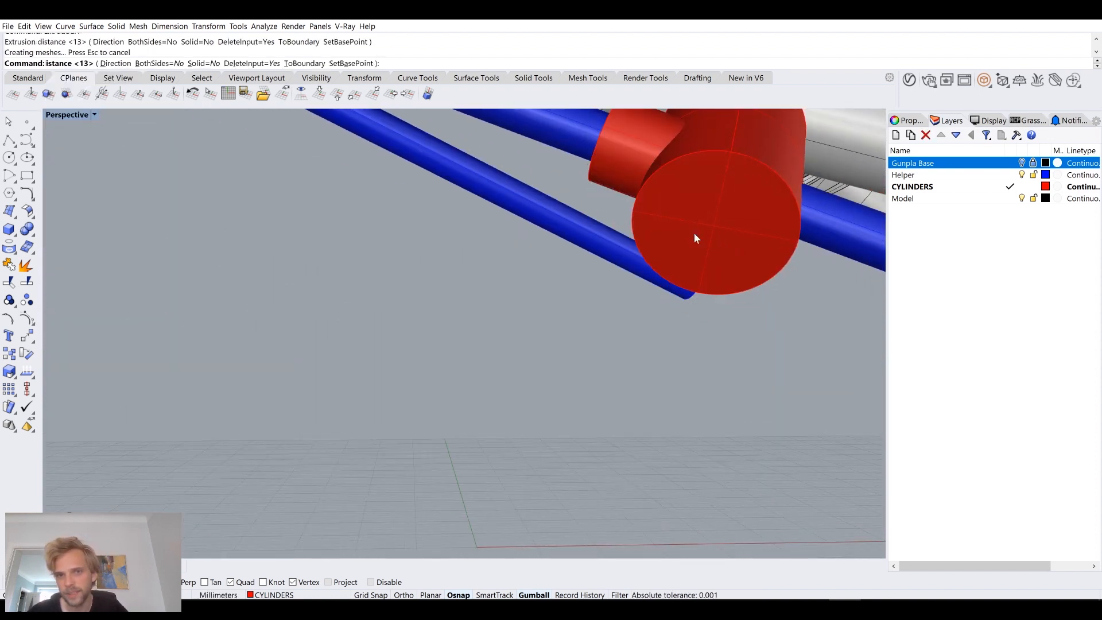
right_click_drag(581, 315, 593, 347)
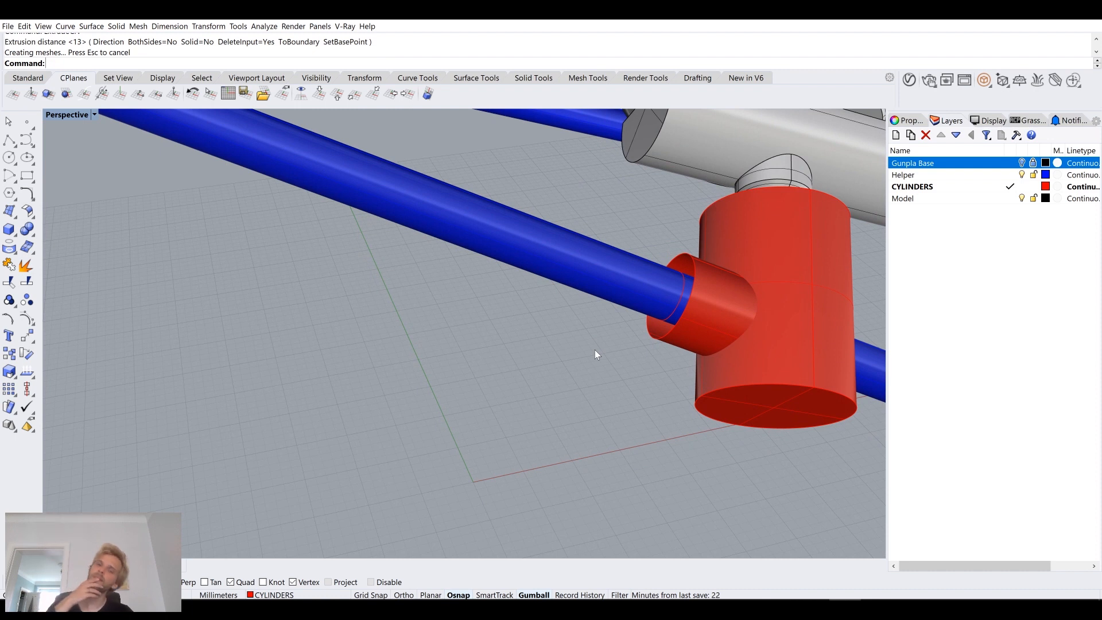
Step: Cap the extruded sleeve and join it to the large red cylinder with a Boolean union
left_click(754, 296)
type("Cap")
key("Return")
right_click_drag(754, 295, 635, 296, "shift")
left_click(658, 257, "shift")
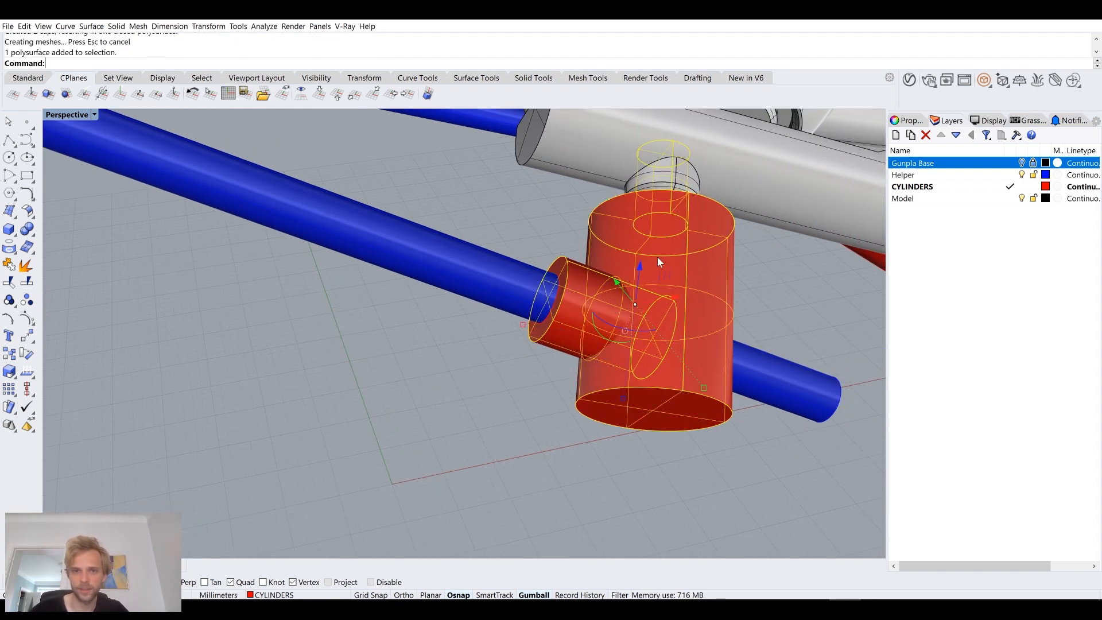
type("BooleanUnion")
key("Return")
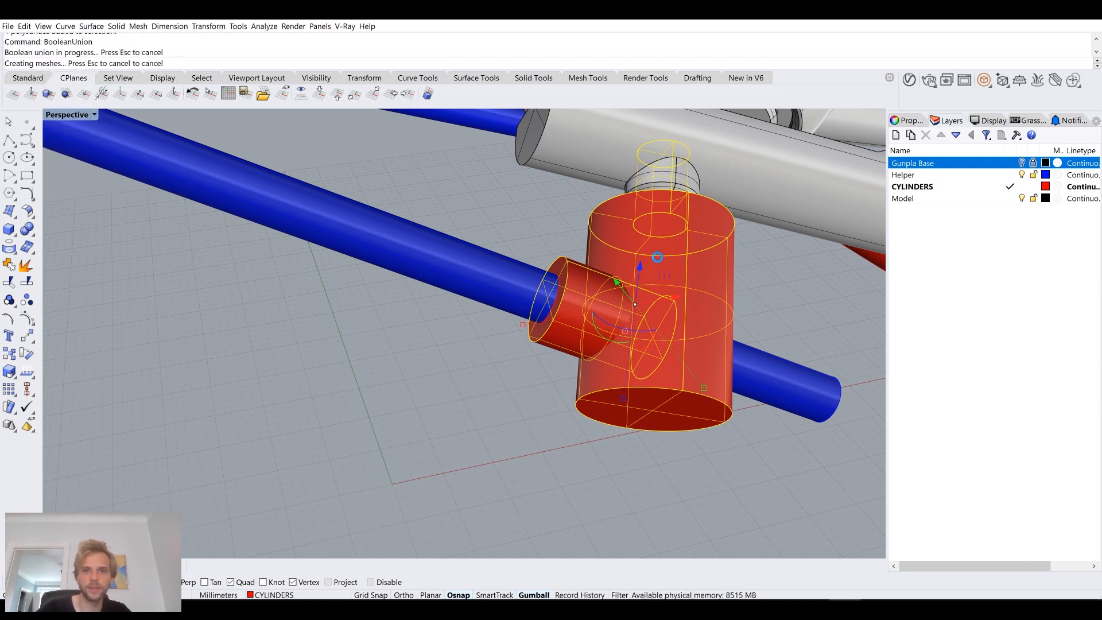
key("Escape")
Step: Hide the Helper layer to expose the inner circle on the sleeve's end face
right_click_drag(607, 295, 556, 306)
scroll(511, 295, "up", 4)
left_click(558, 315)
left_click(586, 343)
scroll(534, 319, "up", 2)
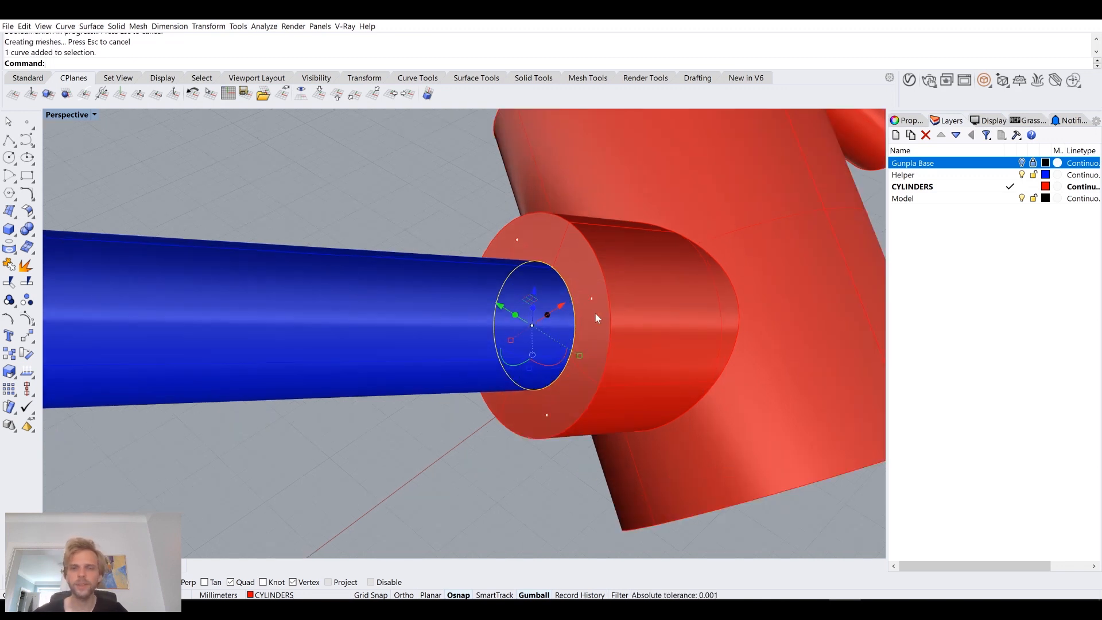
scroll(580, 310, "down", 5)
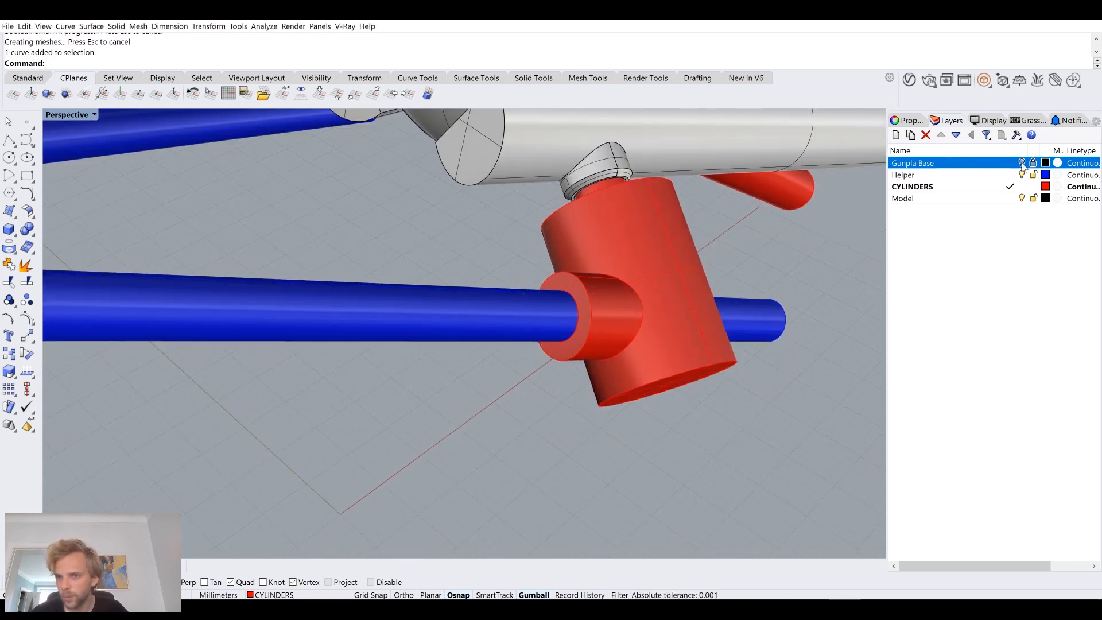
left_click(414, 281)
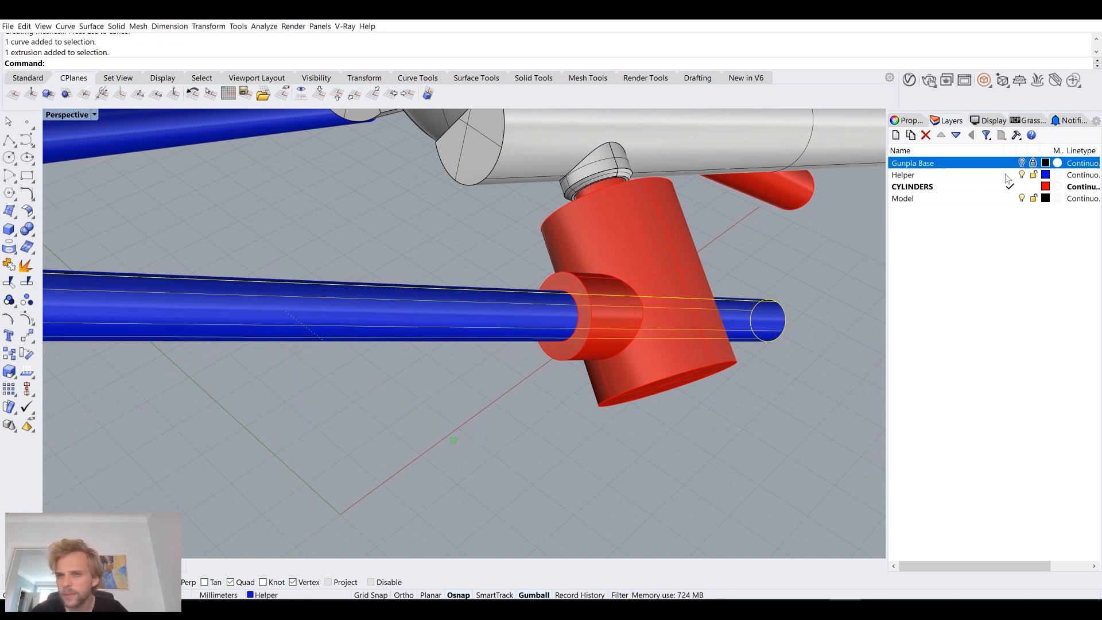
left_click(1022, 174)
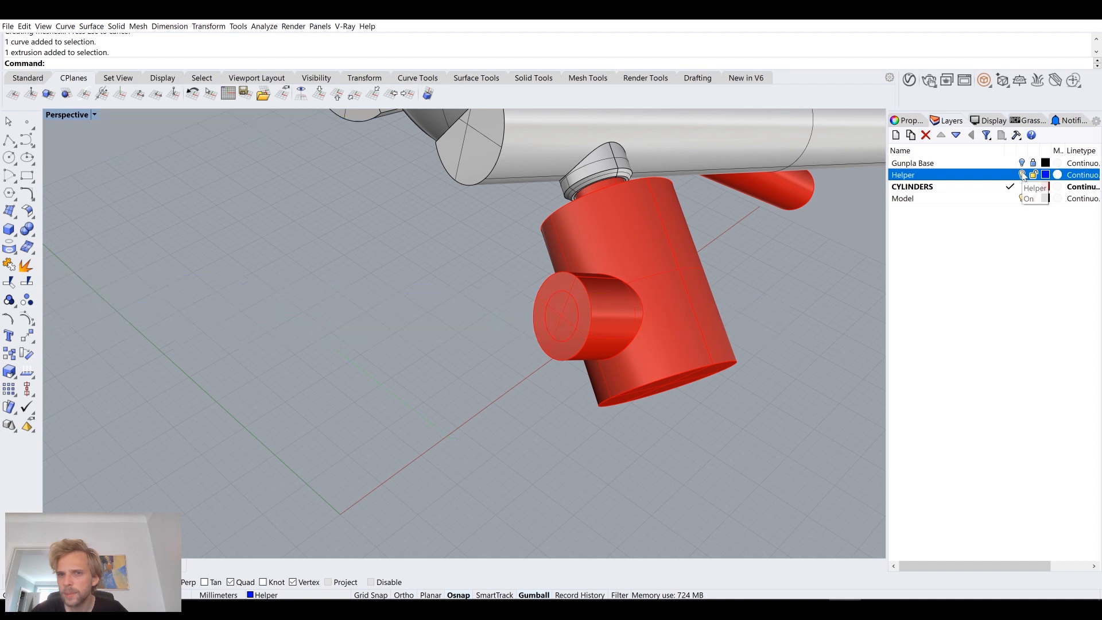
Step: Select the inner circle curve on the sleeve's end face and make the Helper layer visible again
scroll(731, 288, "up", 6)
left_click(503, 246)
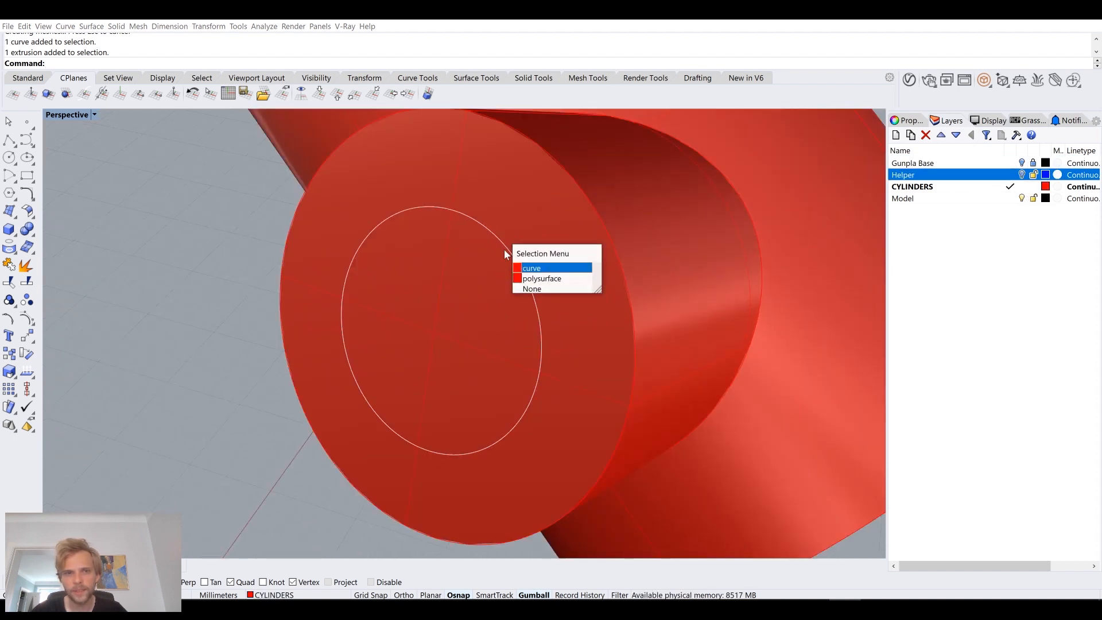
left_click(538, 266)
scroll(538, 267, "down", 5)
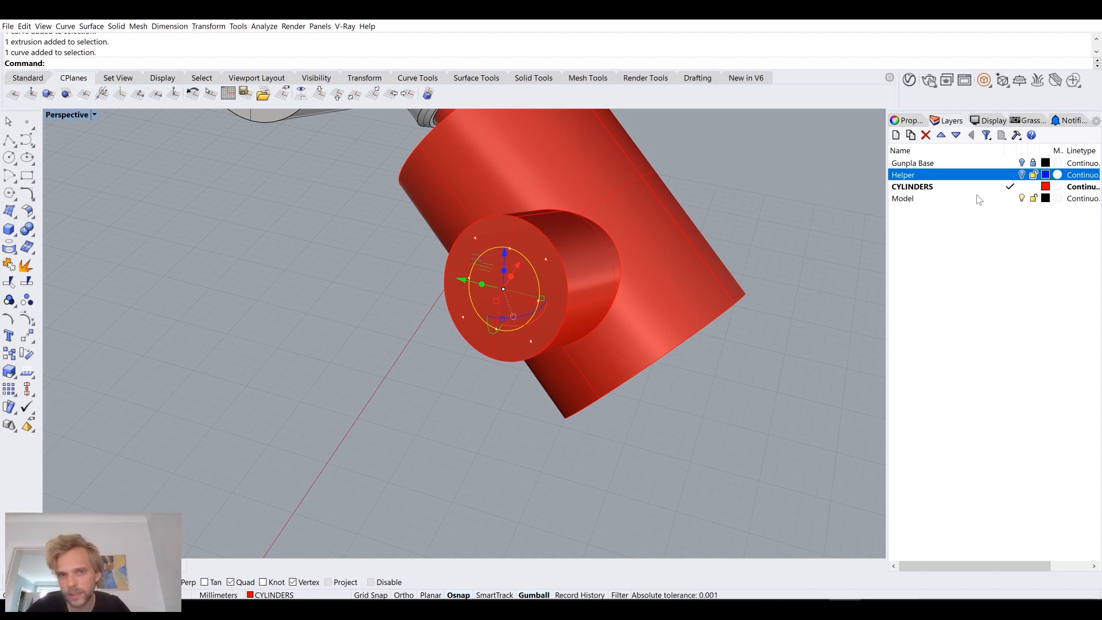
left_click(1021, 175)
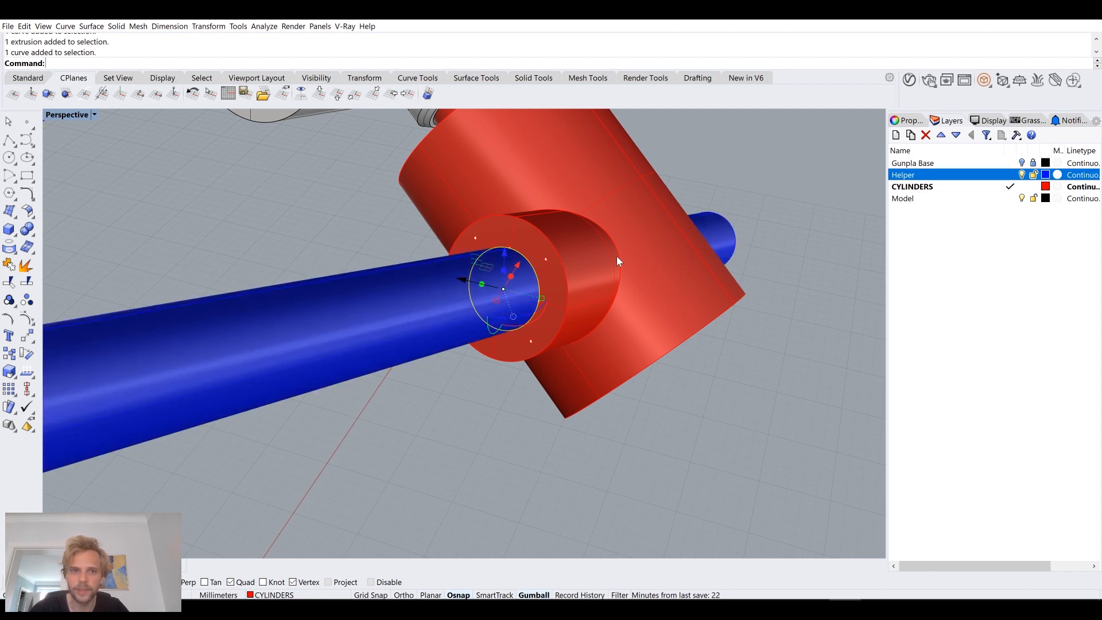
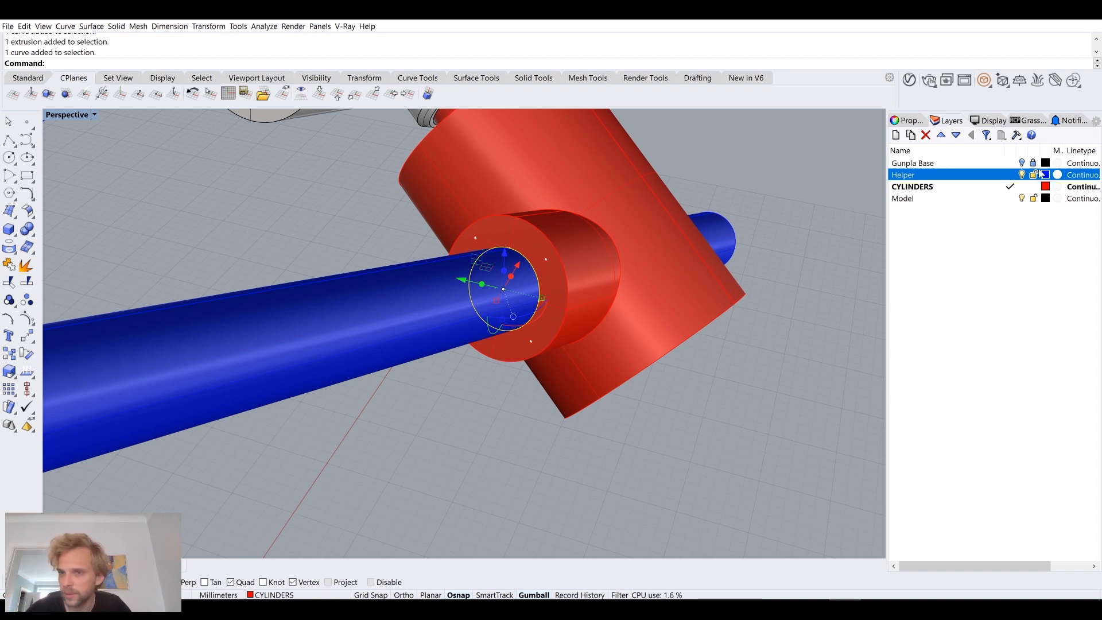
Step: Hide the Helper layer and select the inner circle on the sleeve's end face
left_click(1022, 175)
type("OffsetSrf")
key("Return")
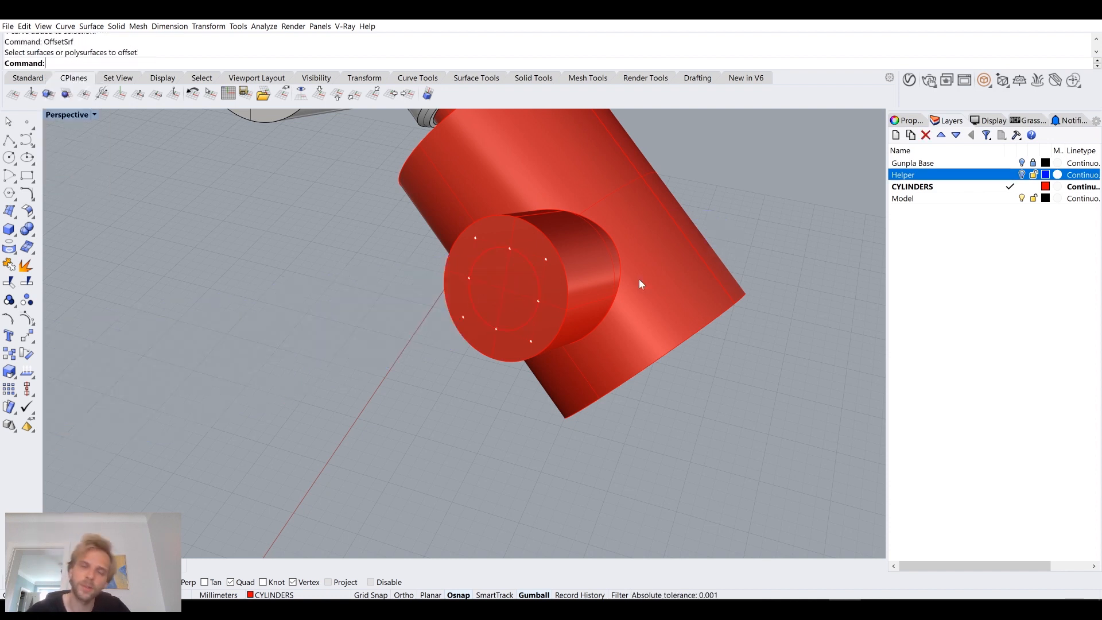
left_click(533, 275)
left_click(580, 298)
Step: Offset the inner circle outward by 0.05 mm on the sleeve's end face and delete the original circle
type("Offset")
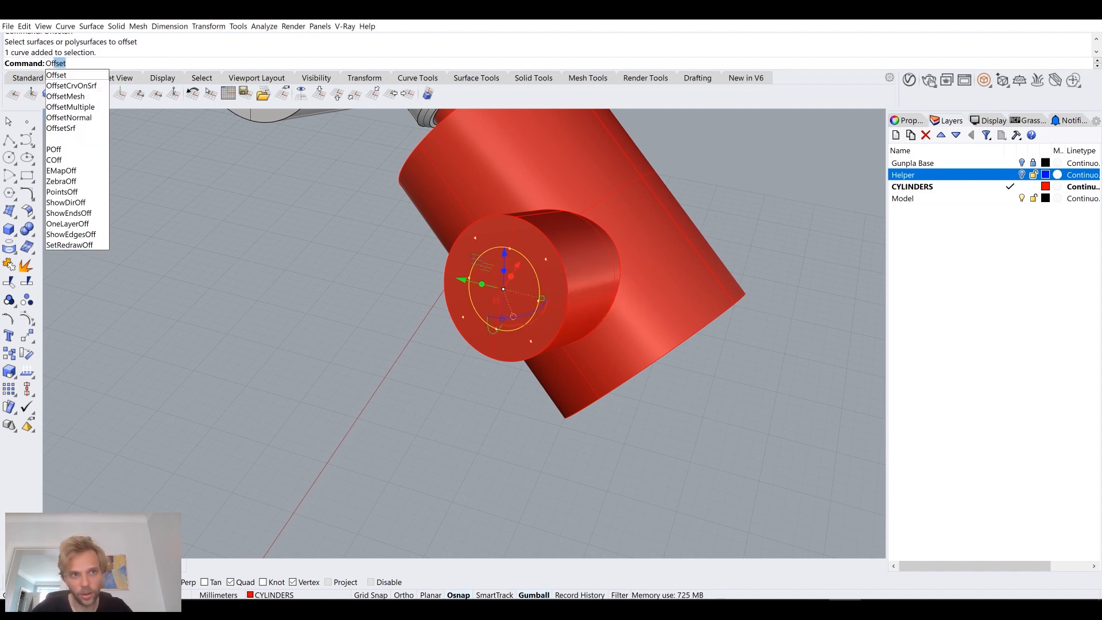
key("Return")
scroll(508, 253, "up", 8)
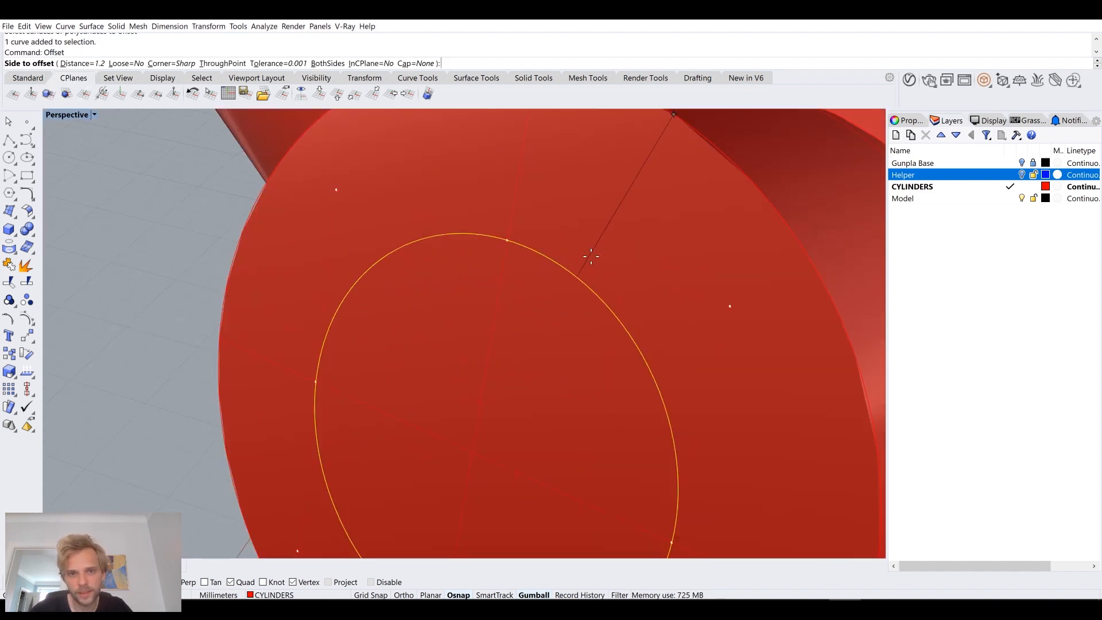
type("0.1")
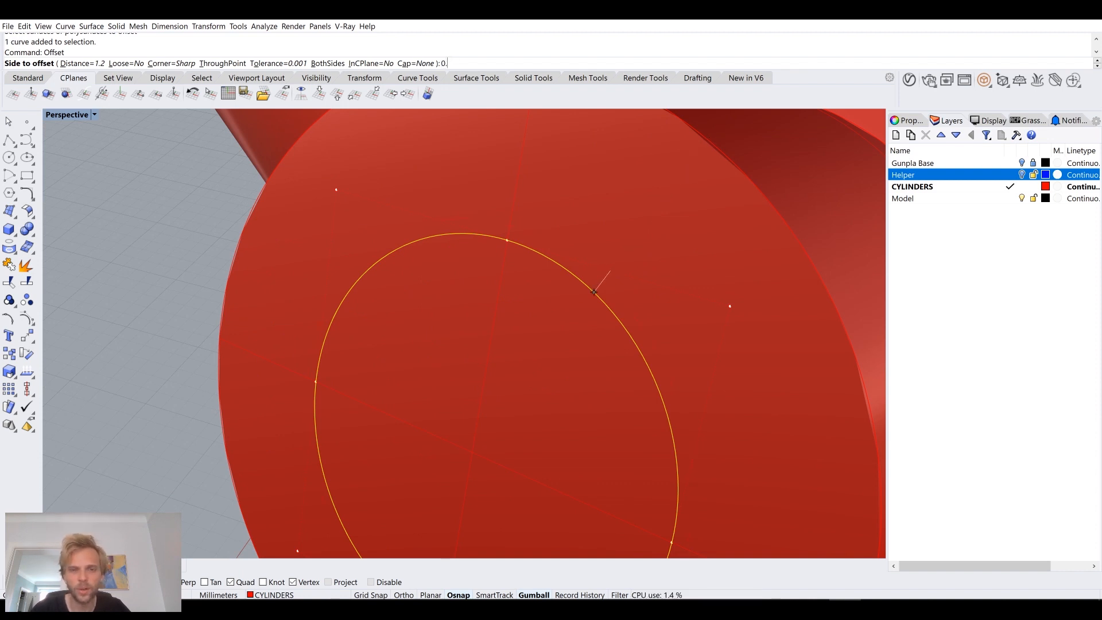
type("05")
left_click(610, 276)
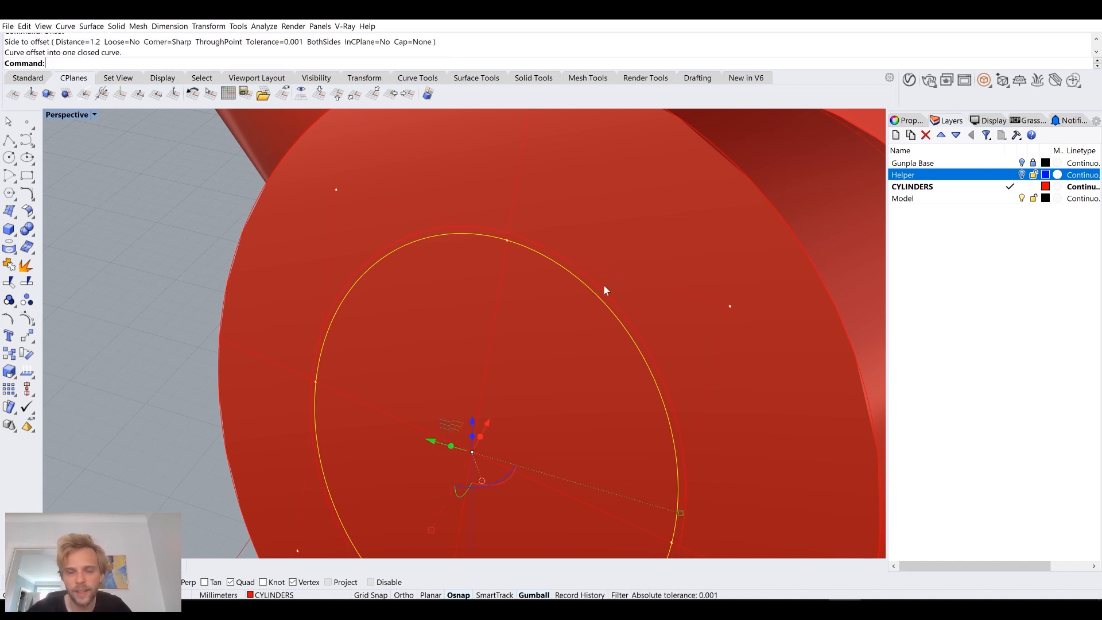
key("Delete")
Step: Extrude the offset circle from the sleeve's end face through the sleeve into the large red cylinder
left_click(602, 291)
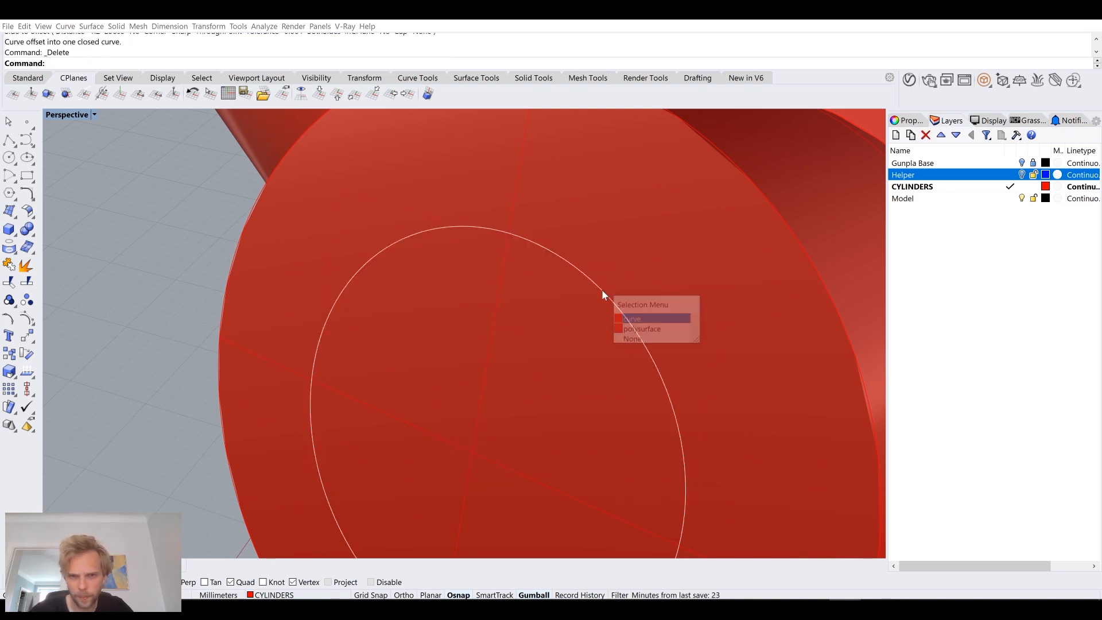
left_click(635, 319)
scroll(631, 316, "down", 5)
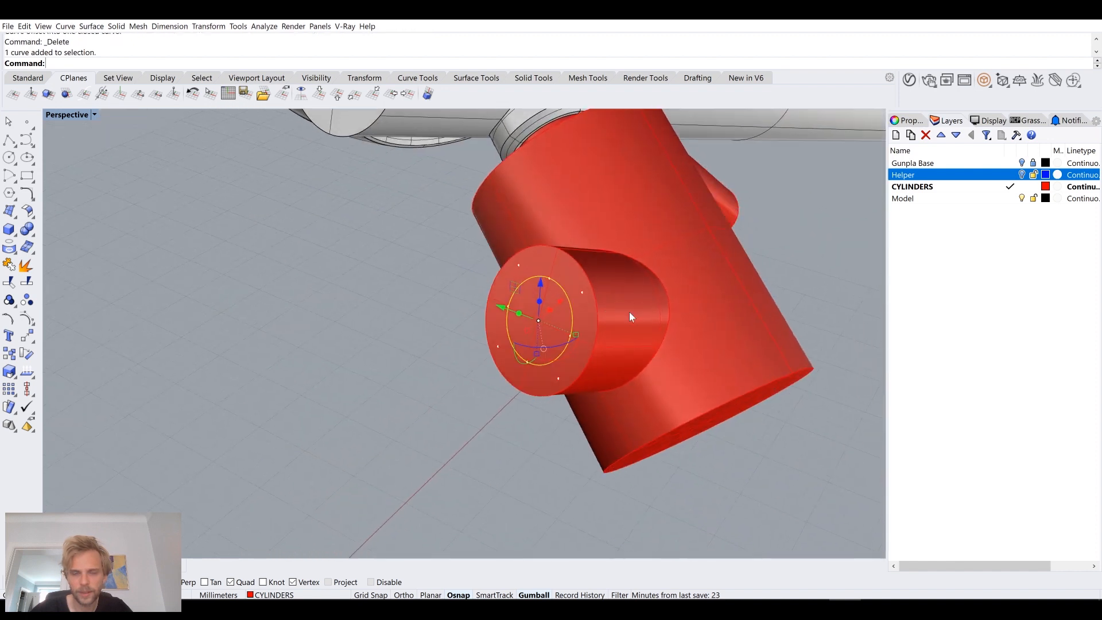
scroll(630, 316, "up", 3)
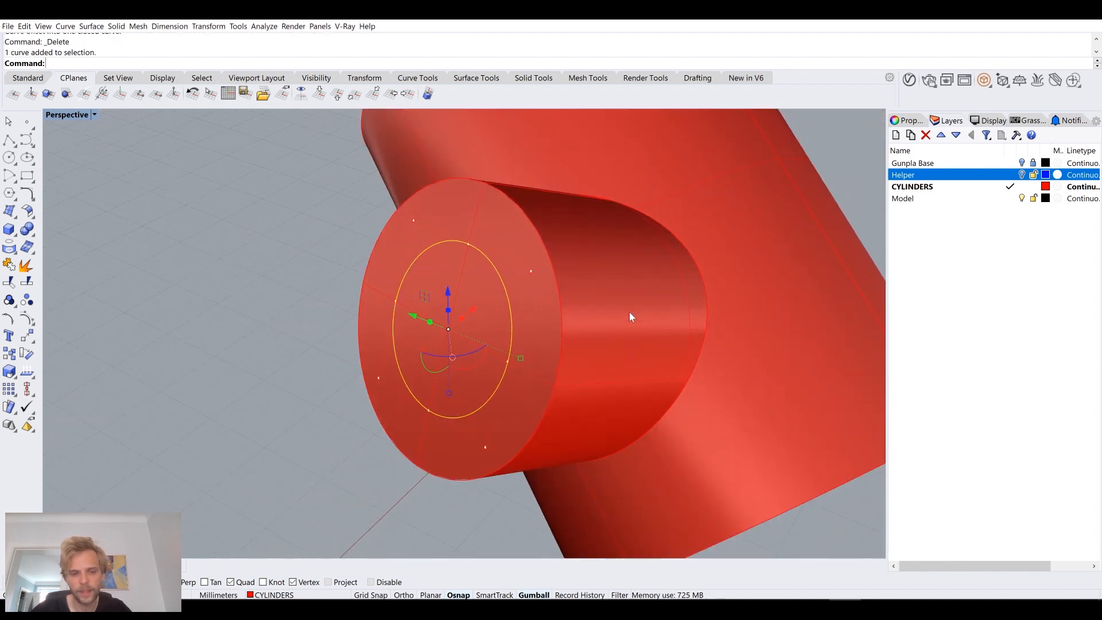
type("ExtrudeCrv")
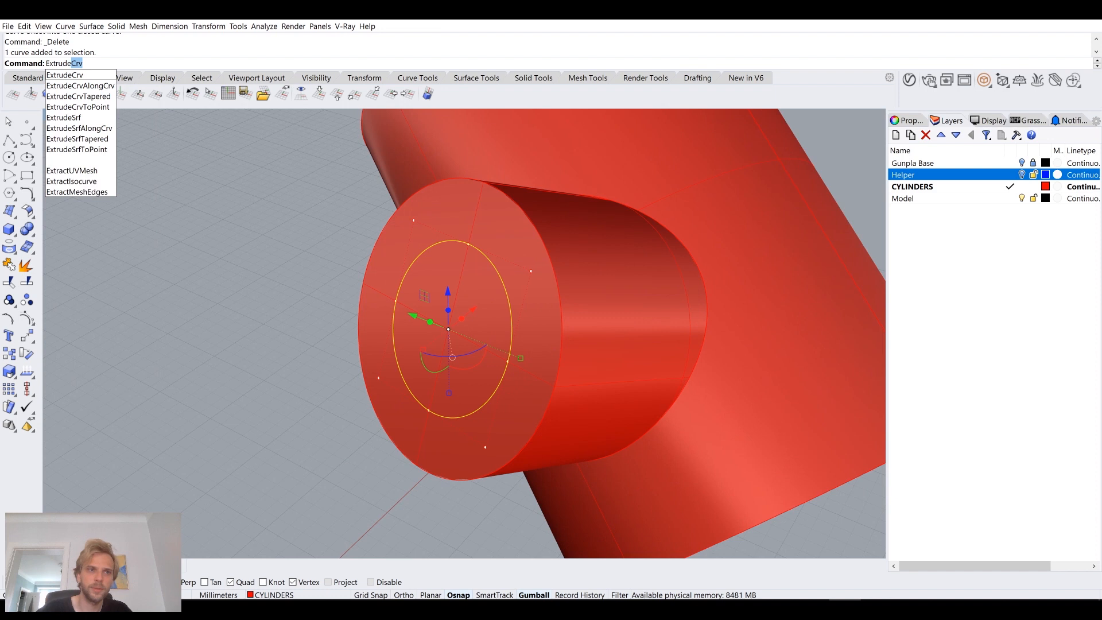
key("Return")
right_click_drag(629, 312, 597, 234)
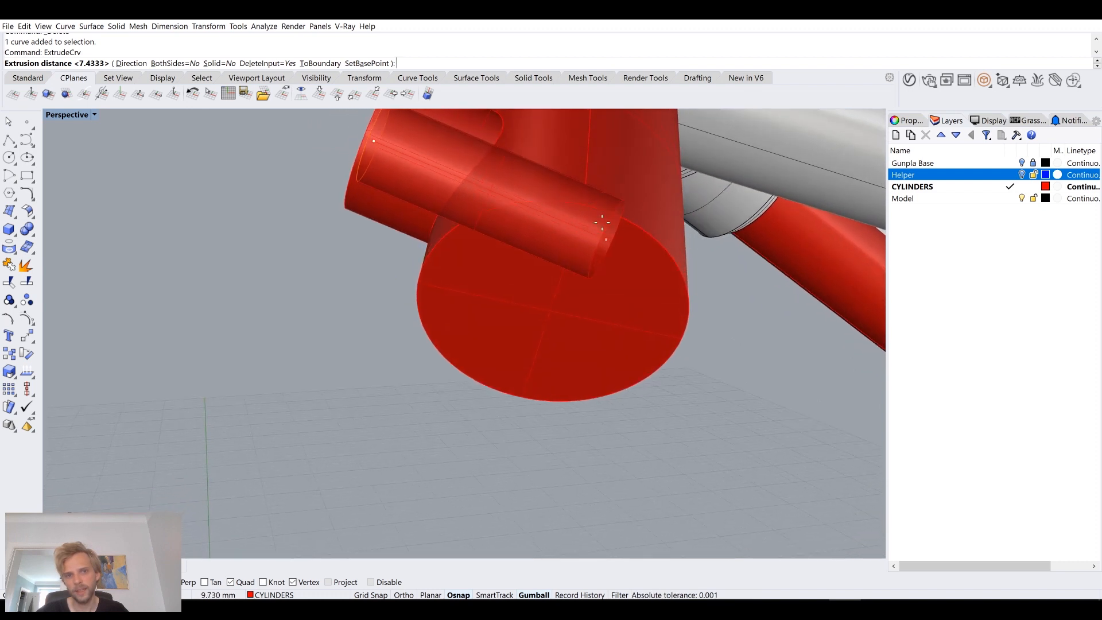
type("7,5")
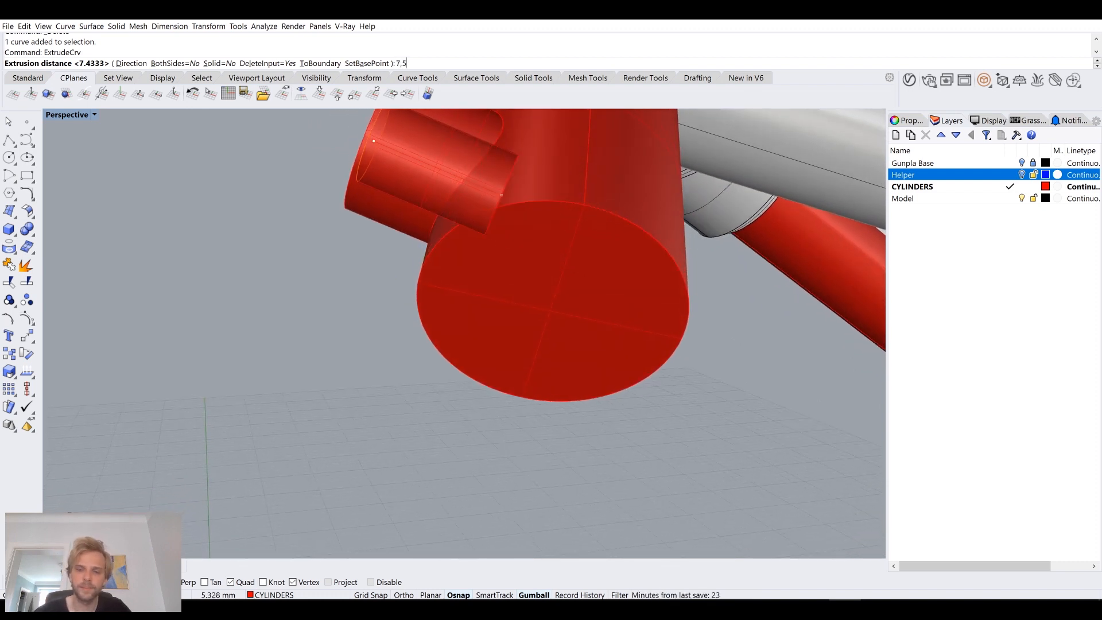
key("BackSpace")
key("BackSpace")
key("BackSpace")
type("10")
right_click_drag(550, 219, 553, 232)
key("BackSpace")
key("BackSpace")
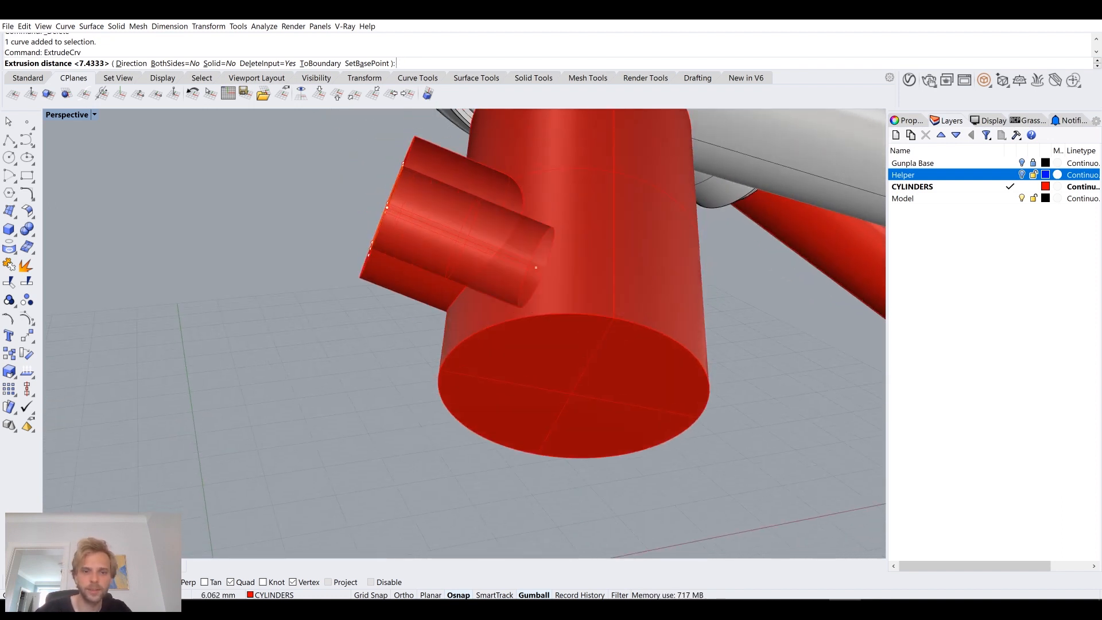
key("Return")
Step: Cap both open ends of the extruded inner cylinder to make it a closed solid
right_click_drag(529, 258, 634, 236)
left_click(631, 232)
left_click(667, 267)
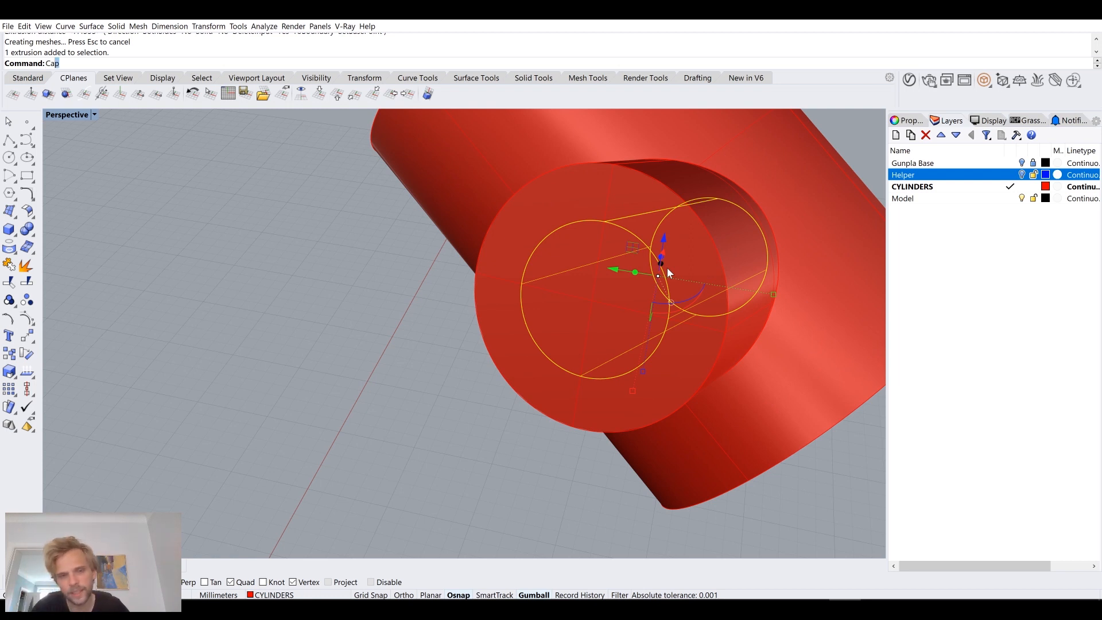
key("Return")
Step: Subtract the capped inner cylinder from the red joint body with a Boolean difference to bore the sleeve
left_click(409, 332)
left_click(503, 210)
scroll(504, 206, "down", 5)
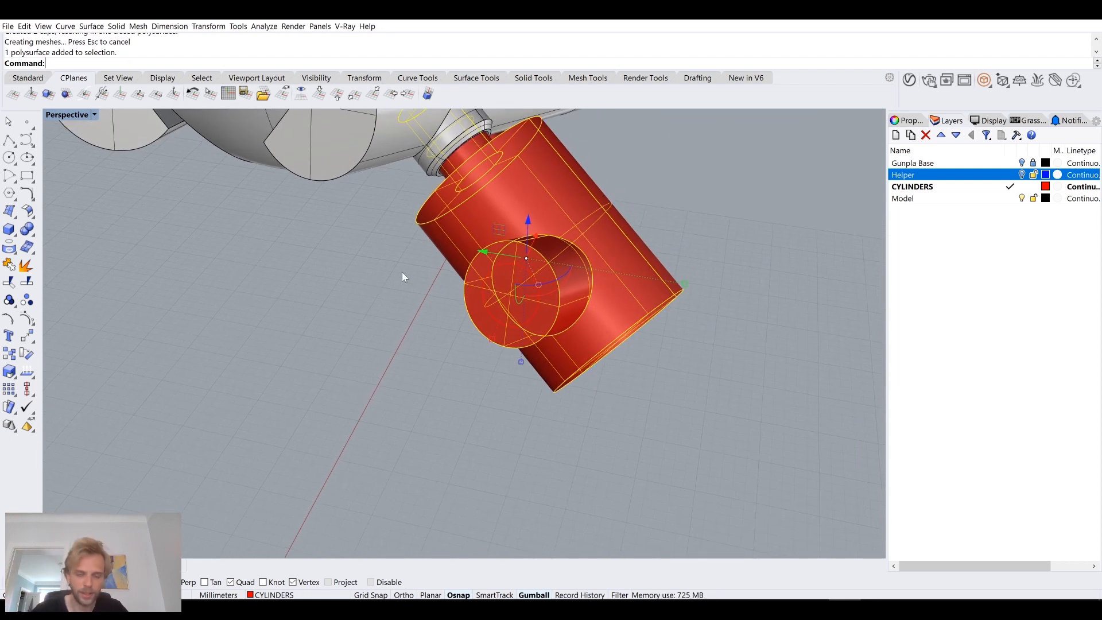
type("booleand")
key("Return")
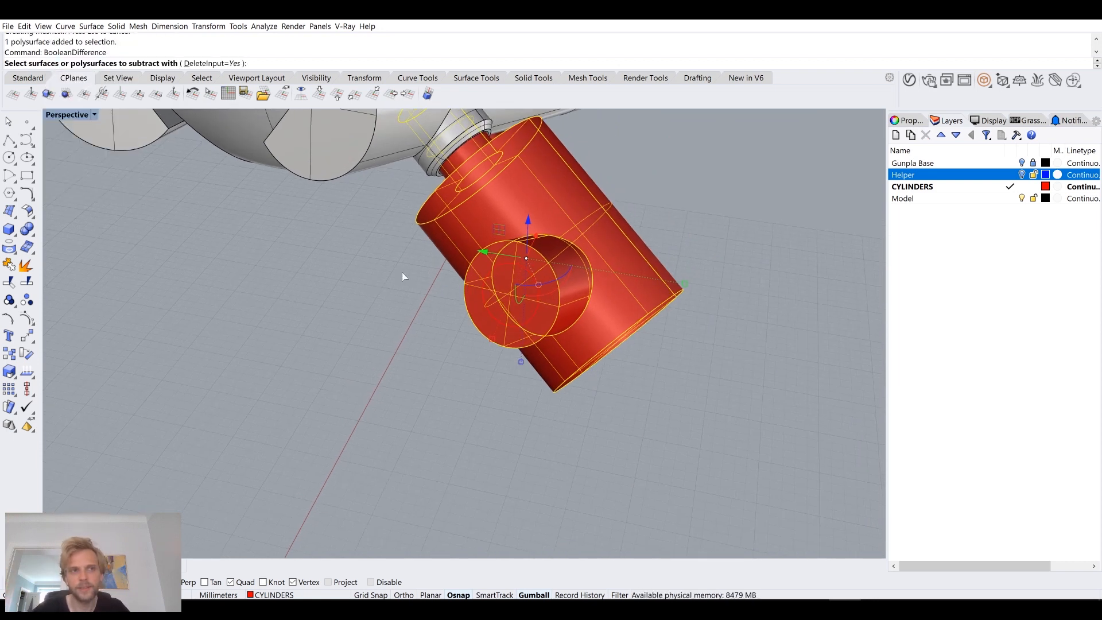
scroll(403, 277, "up", 3)
left_click(529, 274)
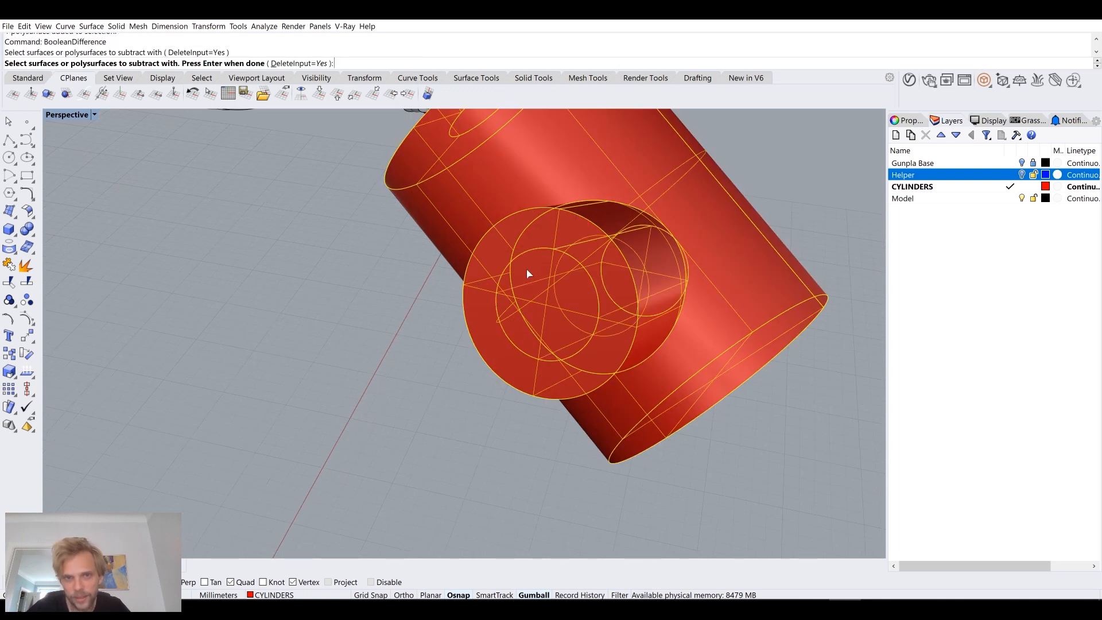
key("Return")
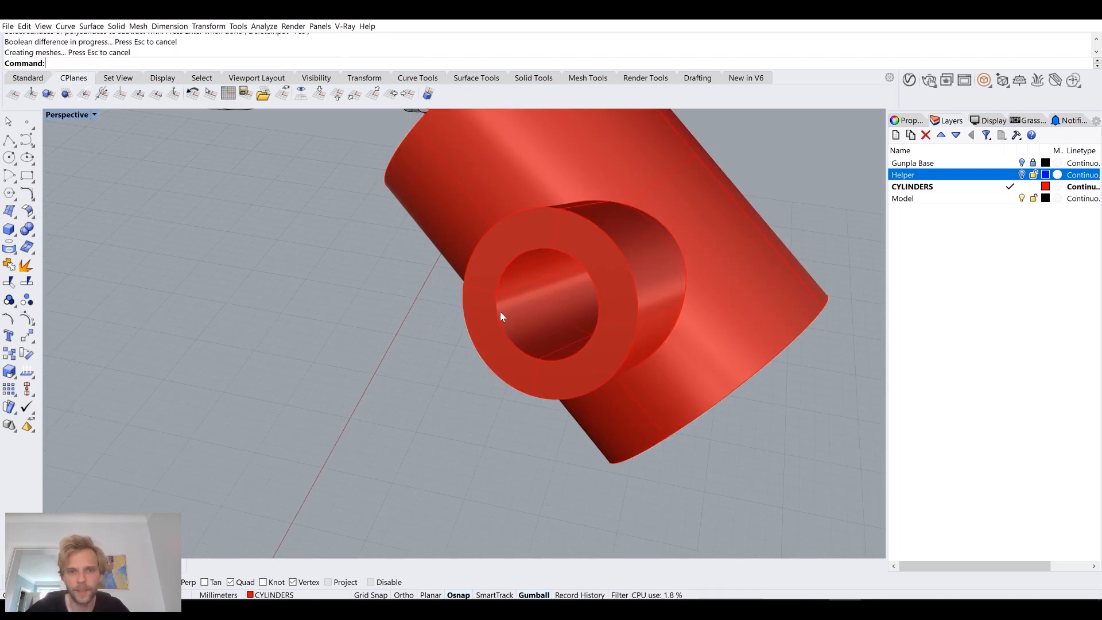
Step: Select all leftover curves in the model with SelCrv and delete them
scroll(449, 323, "down", 3)
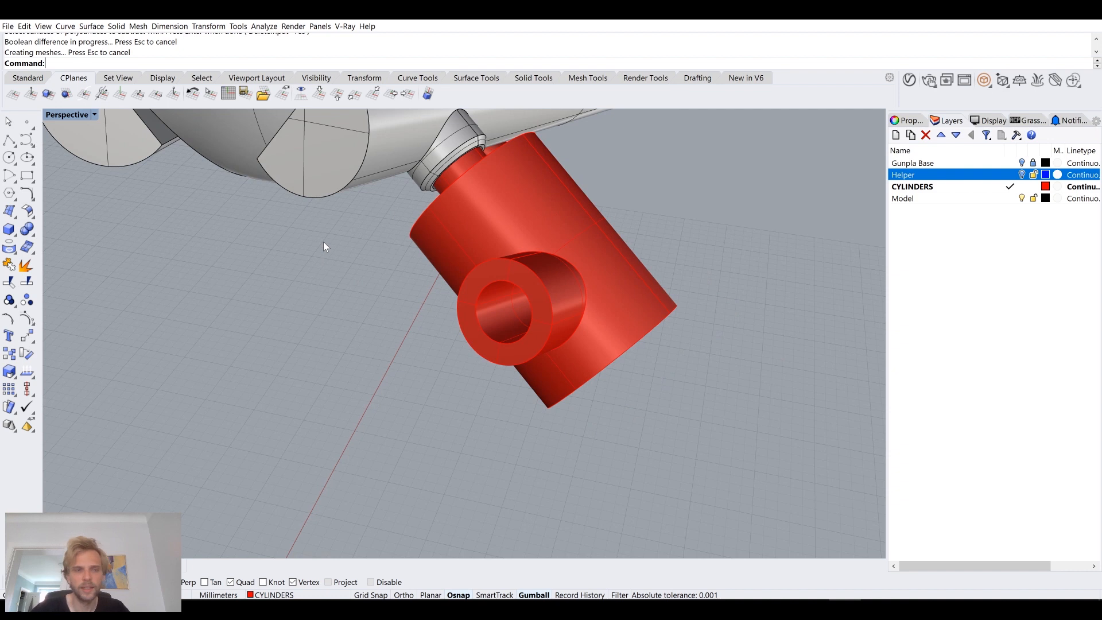
scroll(324, 246, "down", 3)
right_click_drag(324, 245, 560, 310)
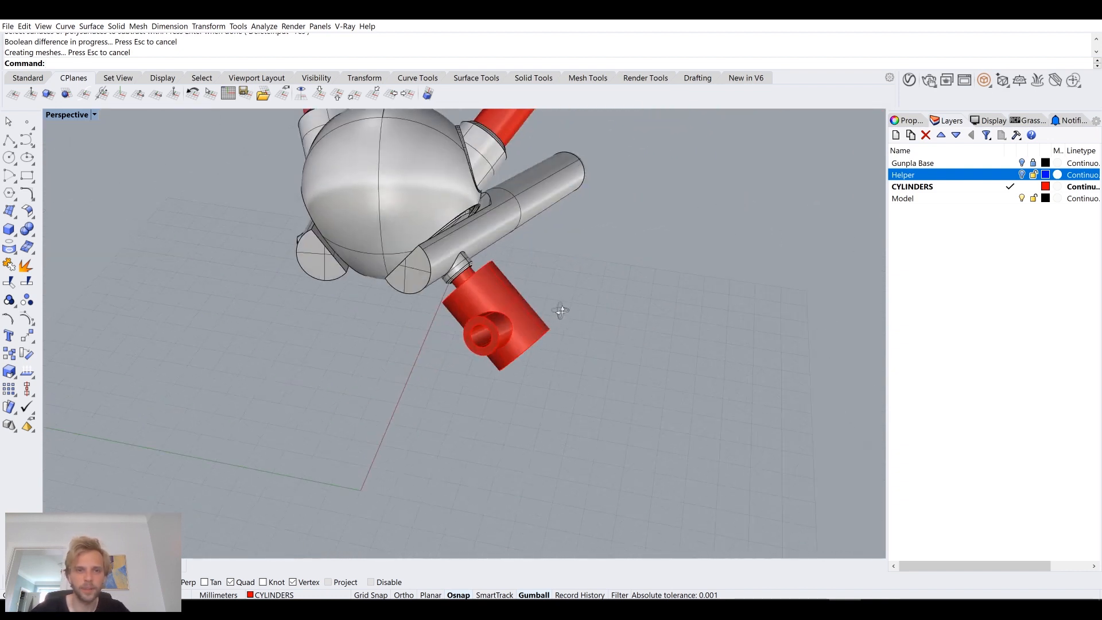
type("SelCrv")
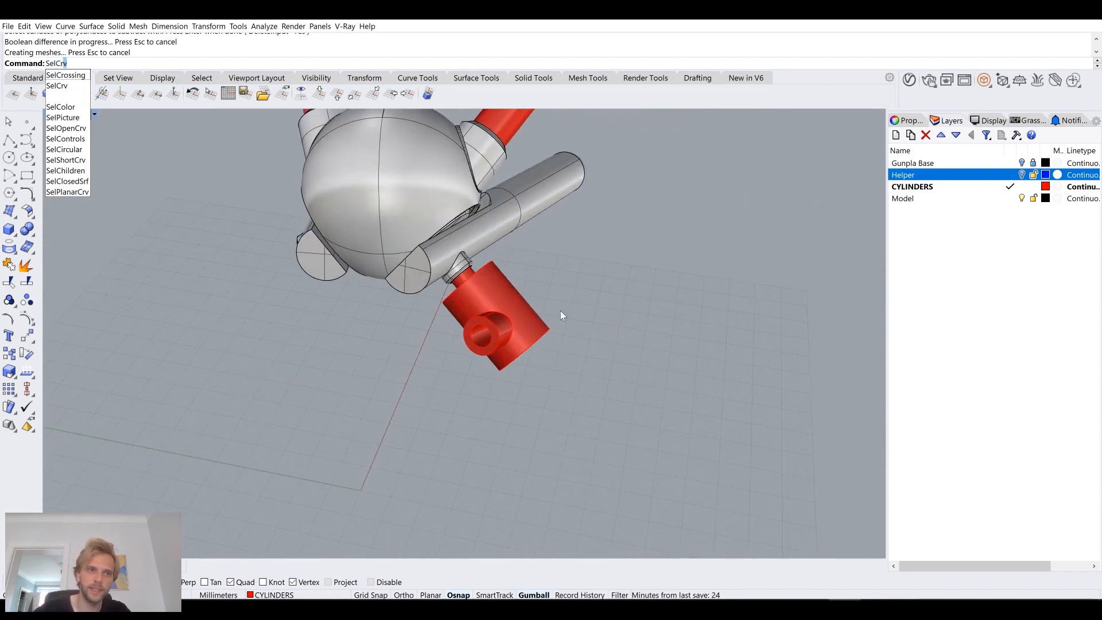
key("Return")
key("Delete")
Step: Make the Helper layer visible again and inspect how the blue pipe fits in the sleeve's bore
right_click_drag(578, 342, 531, 339)
scroll(438, 331, "up", 5)
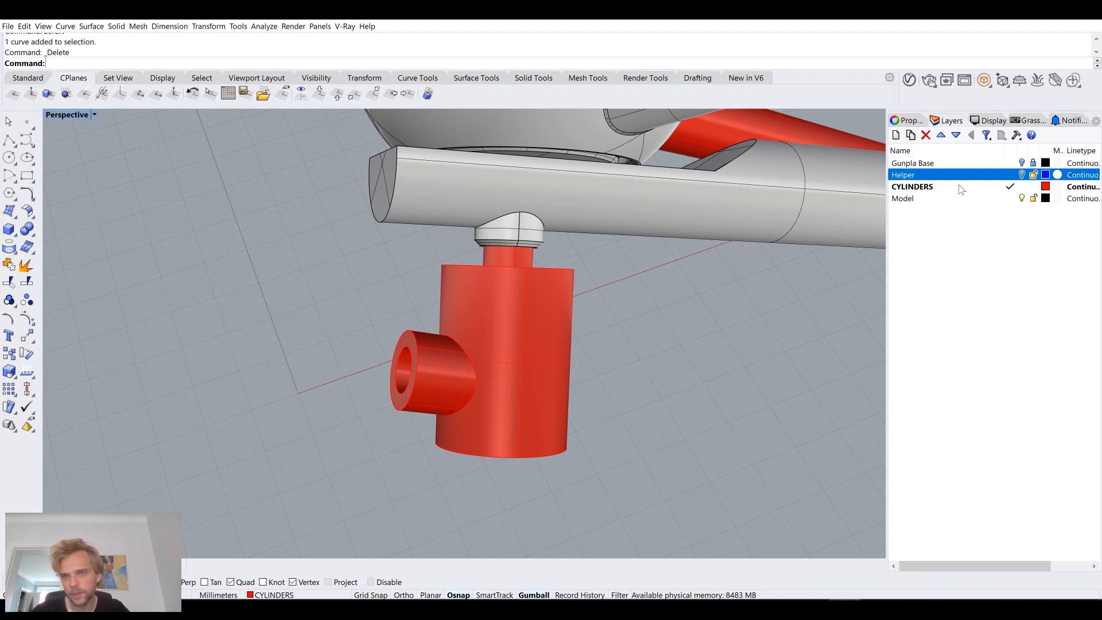
left_click(1021, 175)
right_click_drag(823, 263, 522, 352)
left_click(525, 328)
scroll(391, 298, "up", 7)
scroll(392, 298, "down", 7)
left_click(407, 387)
scroll(527, 287, "up", 8)
right_click_drag(527, 287, 611, 324)
scroll(641, 267, "up", 7)
scroll(641, 267, "down", 9)
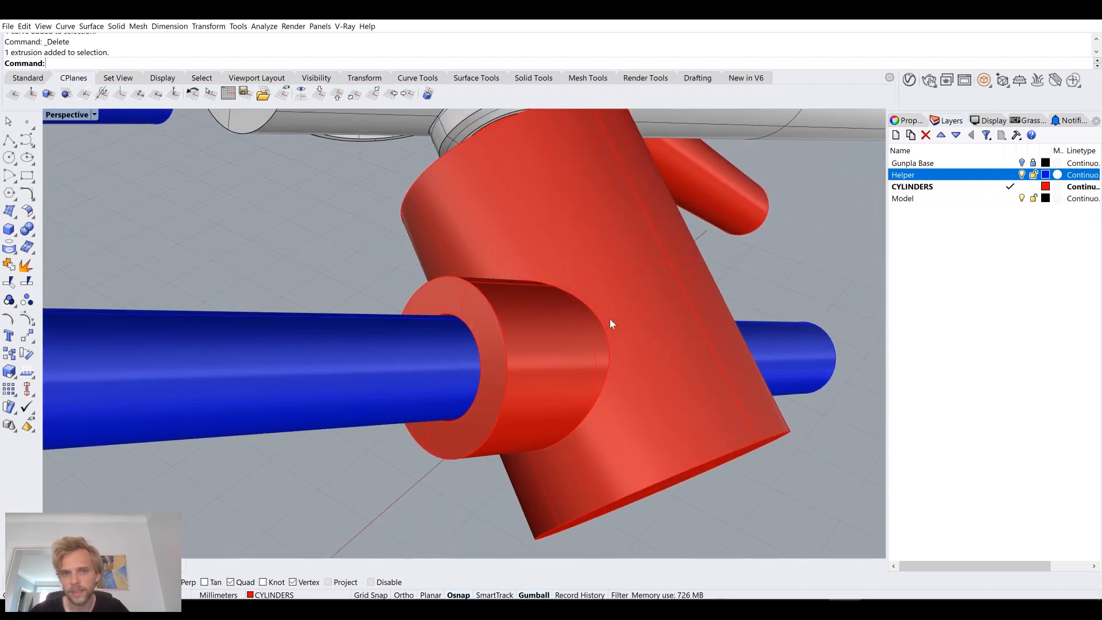
Step: Switch the viewport to Wireframe display and examine the clearance and depth of the bore around the helper pipe
left_click(55, 116)
left_click(58, 139)
scroll(545, 343, "up", 6)
right_click_drag(534, 318, 613, 370)
scroll(548, 341, "down", 6)
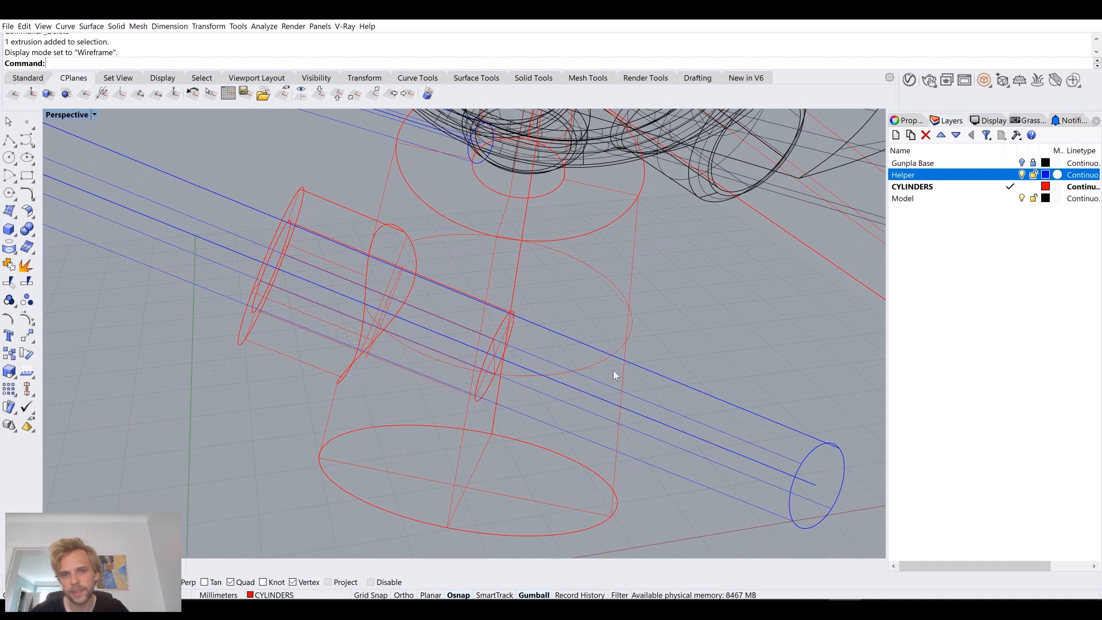
left_click(625, 305)
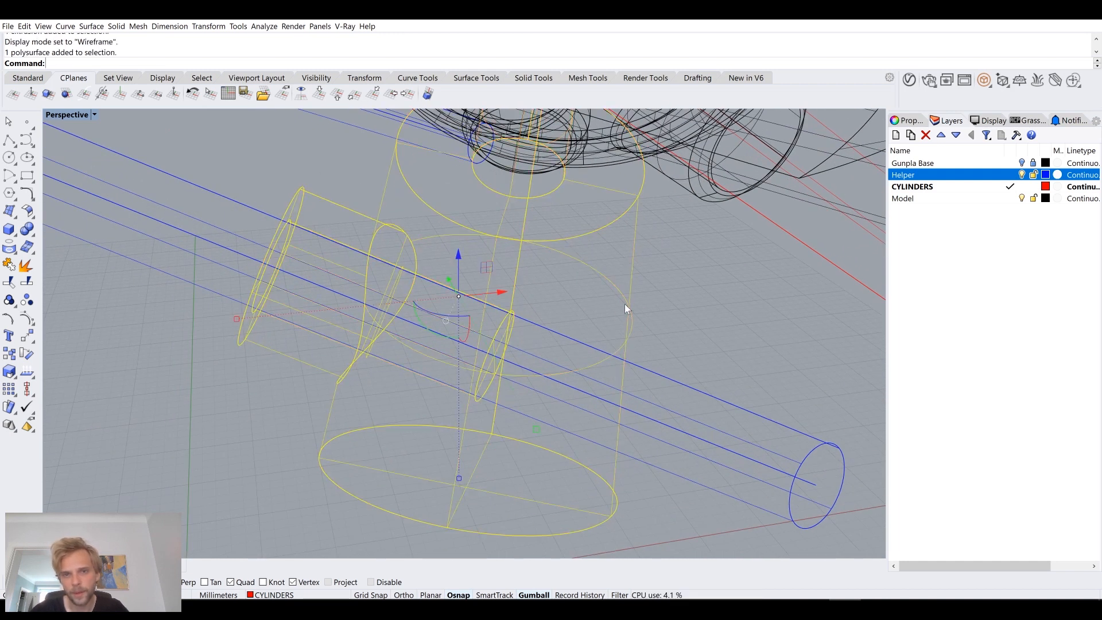
left_click(178, 259)
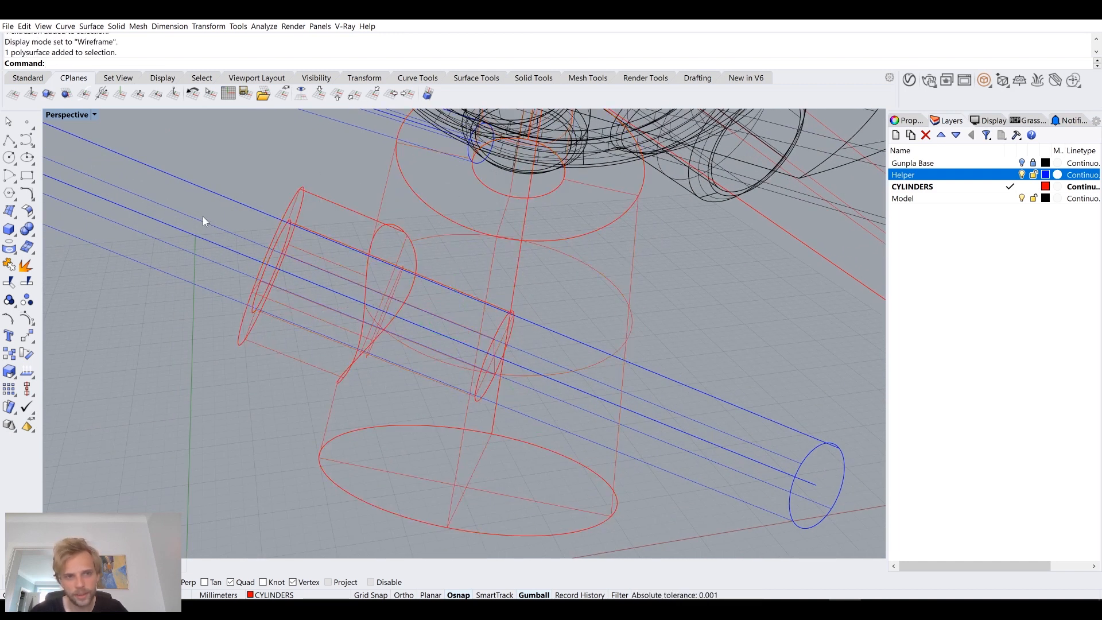
scroll(481, 332, "up", 6)
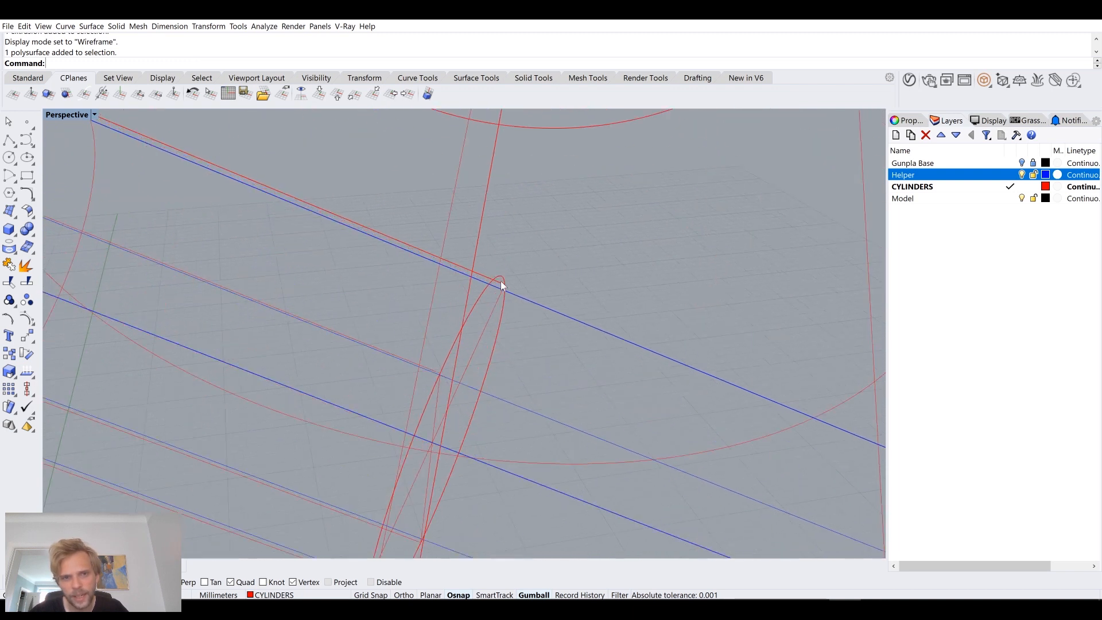
scroll(383, 493, "down", 4)
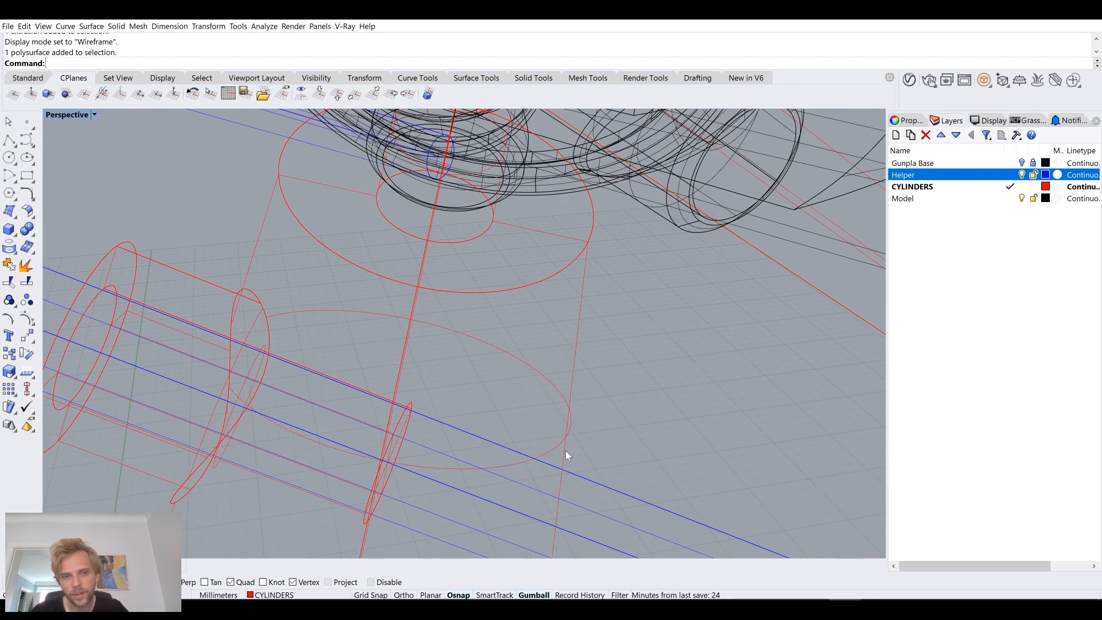
right_click_drag(566, 456, 434, 338)
right_click_drag(443, 409, 378, 344)
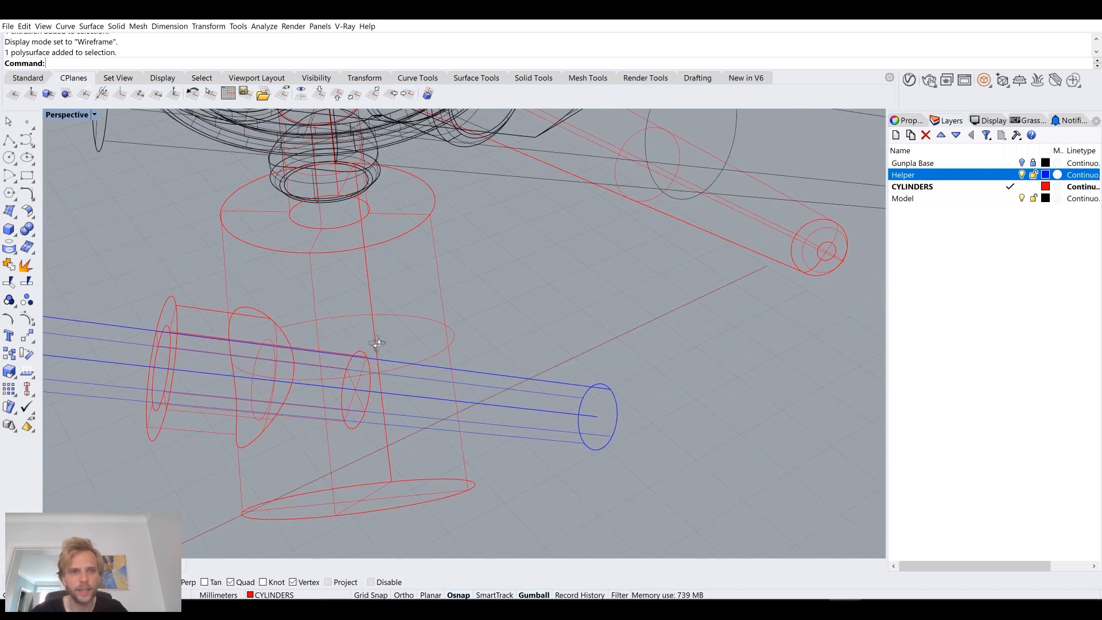
Step: Subtract the red joint body from the blue helper pipe with a Boolean difference, using DeleteInput=No
type("Boolean")
key("Return")
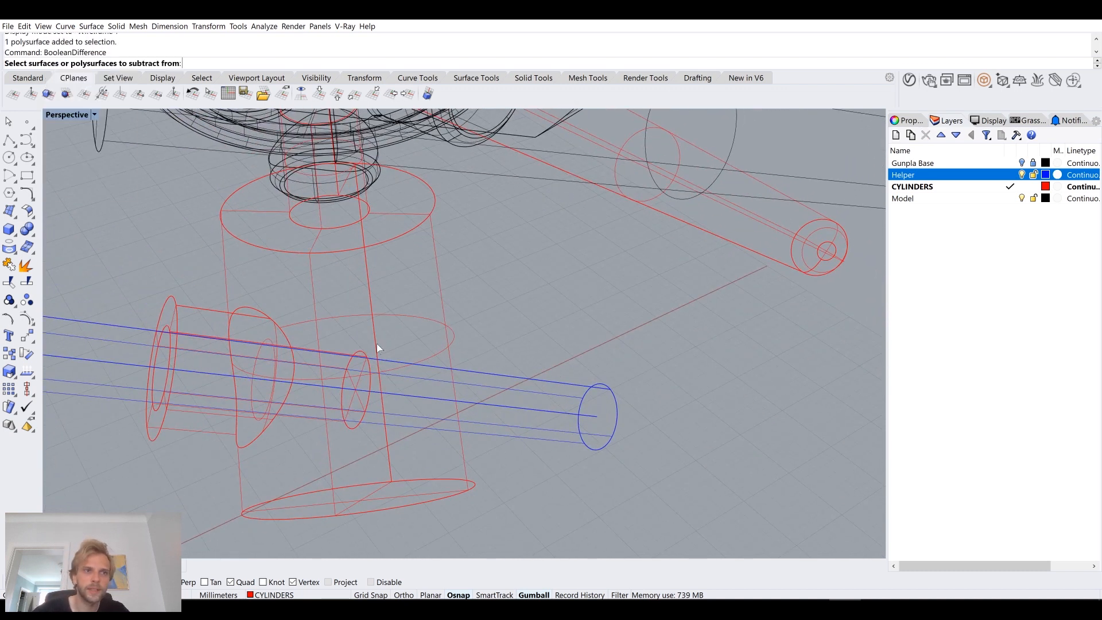
left_click(518, 382)
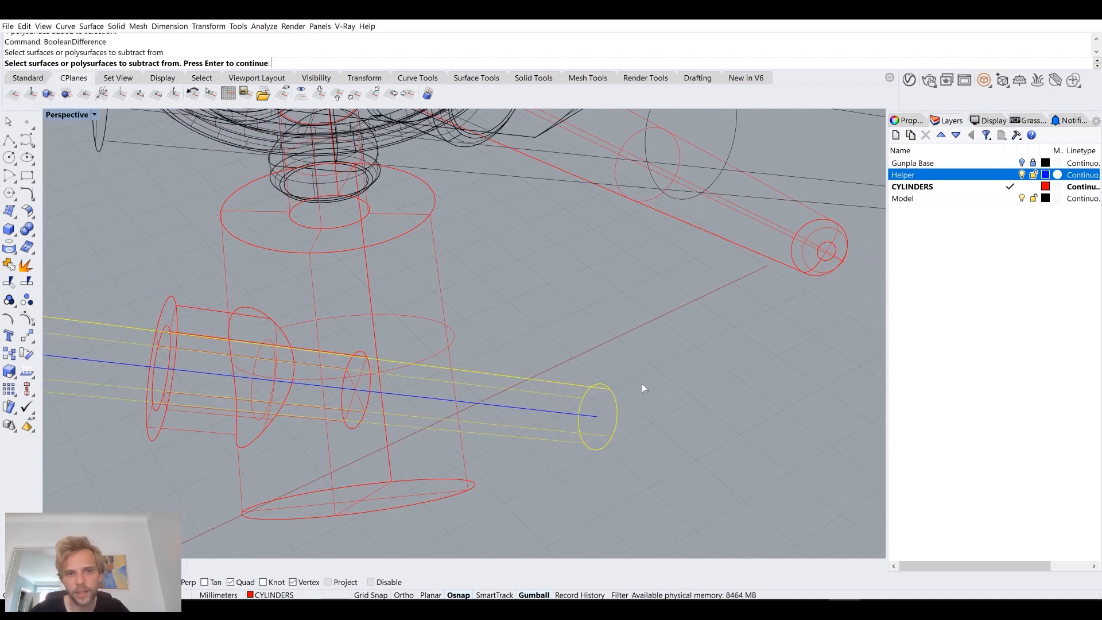
key("Return")
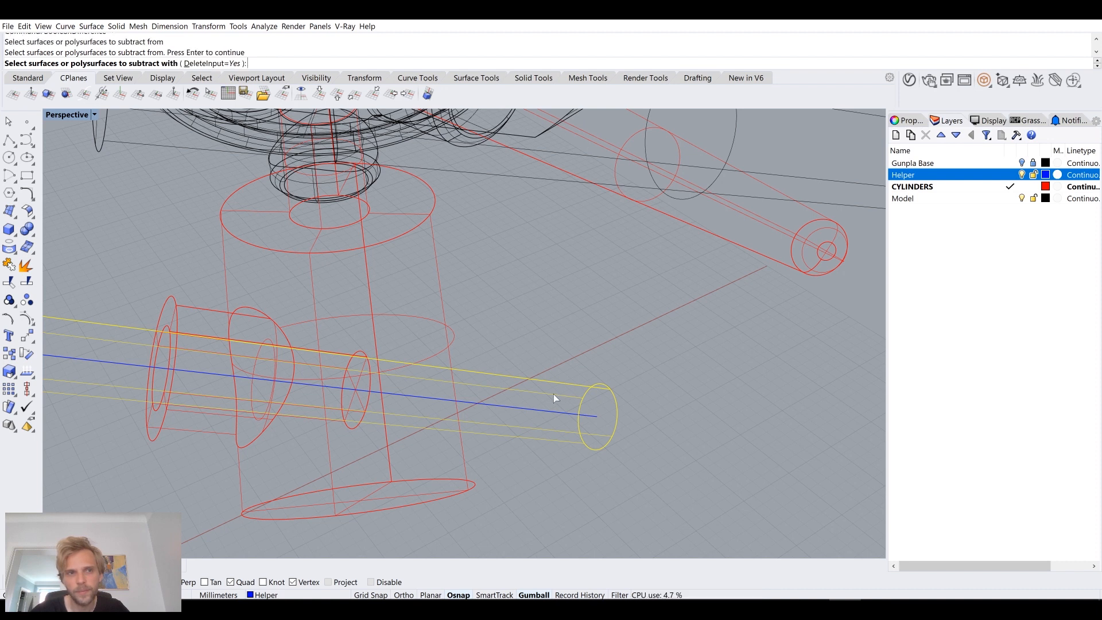
left_click(189, 65)
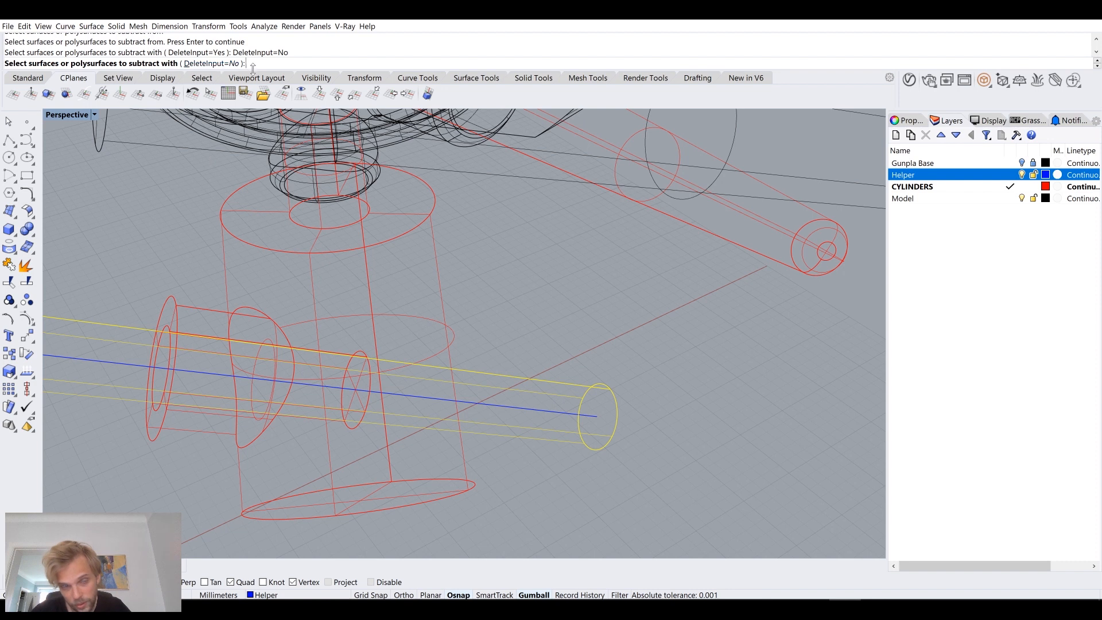
left_click(435, 231)
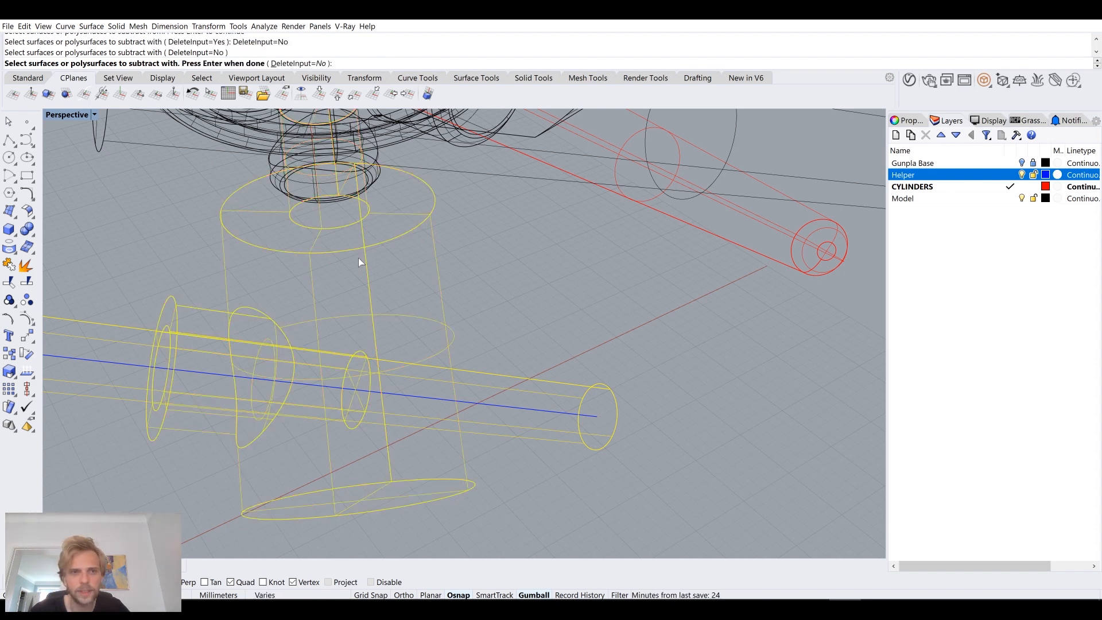
key("Return")
Step: Set the viewport to Shaded display and select the cut pipe section that ends inside the red joint
right_click_drag(551, 344, 506, 427)
left_click_drag(522, 470, 460, 318)
left_click(401, 343)
left_click(451, 350)
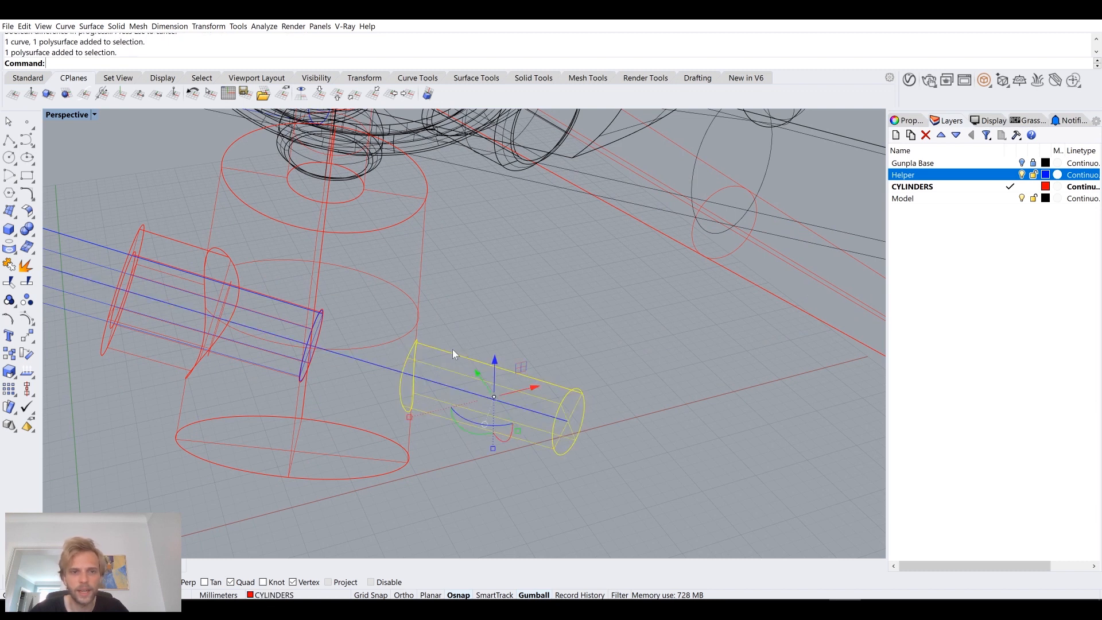
left_click(246, 308)
left_click(81, 240)
left_click(69, 115)
left_click(86, 141)
right_click_drag(146, 202, 212, 279)
left_click(212, 284)
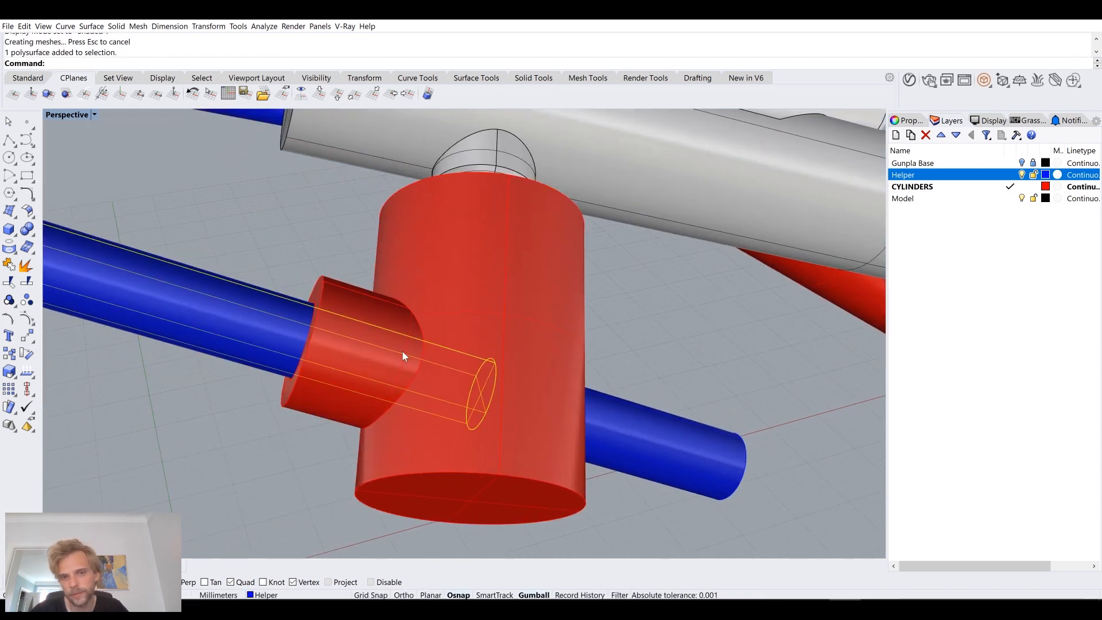
Step: Delete the leftover blue pipe piece that sticks out of the far side of the red joint body
left_click(642, 423)
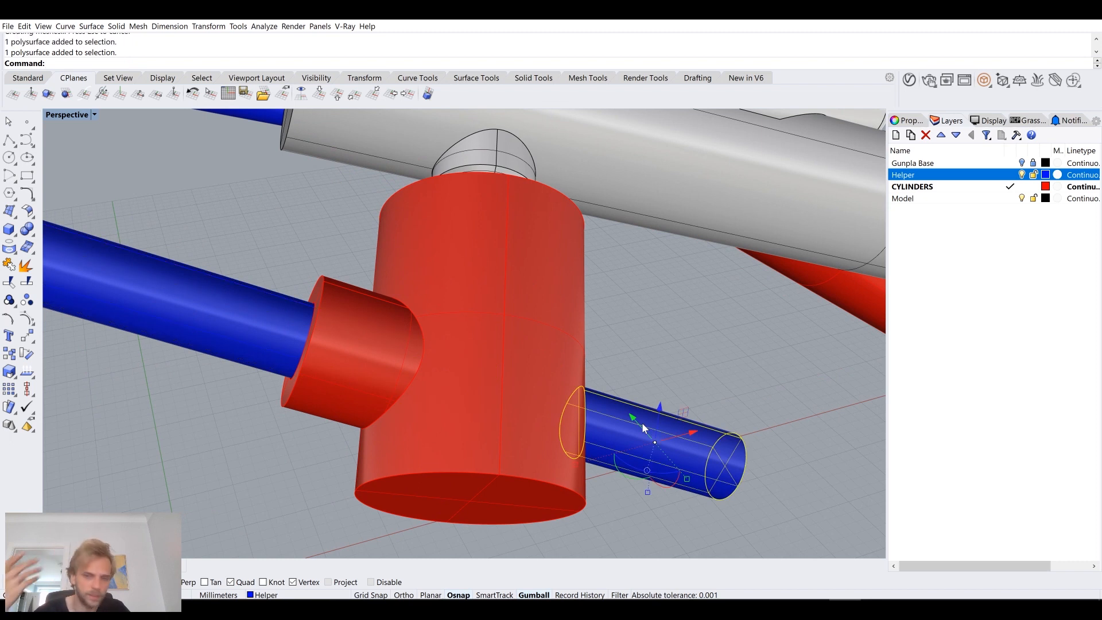
key("Delete")
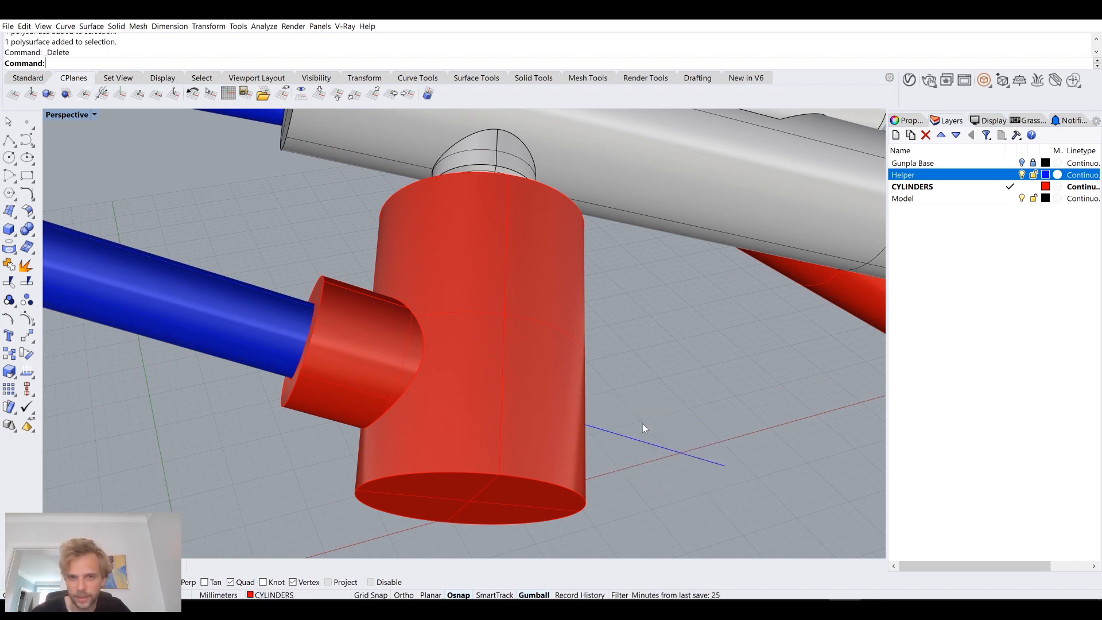
right_click_drag(642, 424, 739, 356)
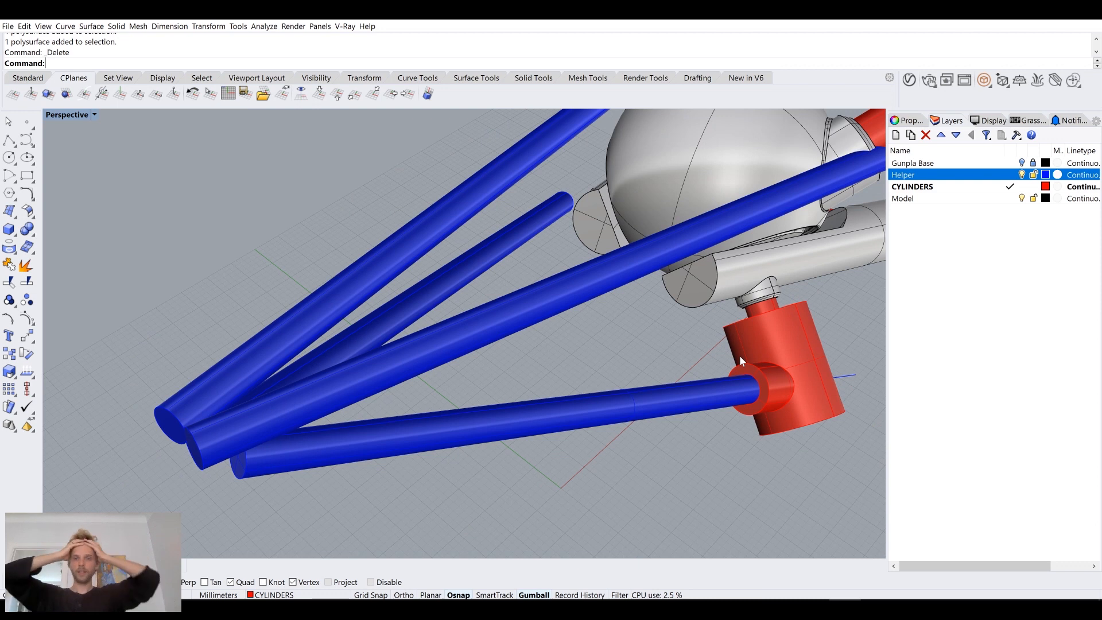
right_click_drag(759, 356, 688, 298)
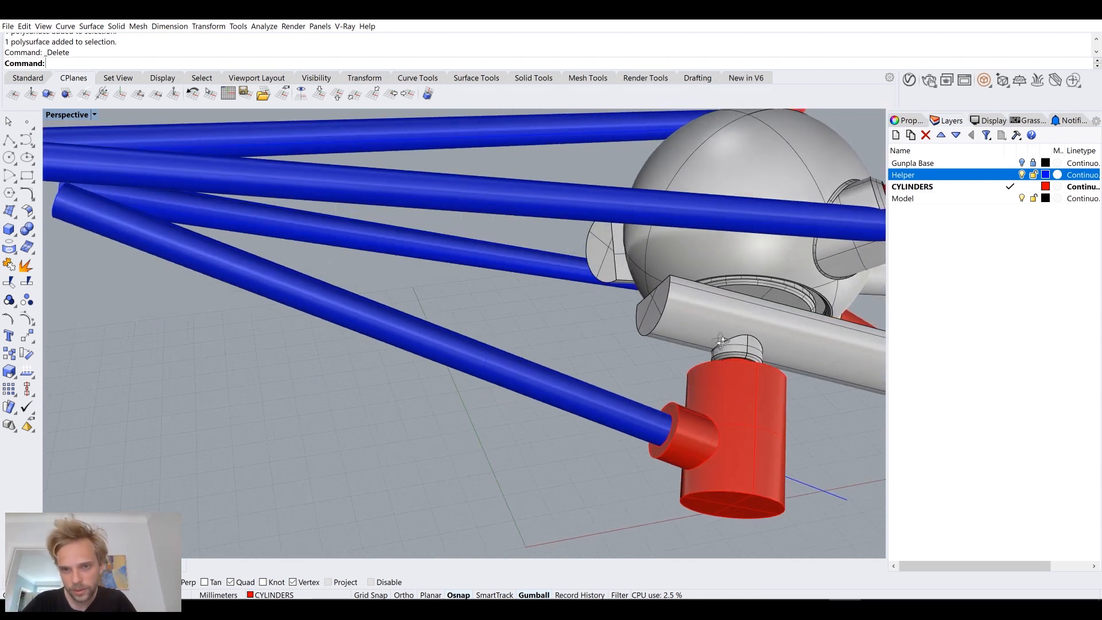
right_click_drag(803, 413, 676, 307, "shift")
right_click_drag(580, 310, 512, 295)
scroll(512, 296, "up", 5)
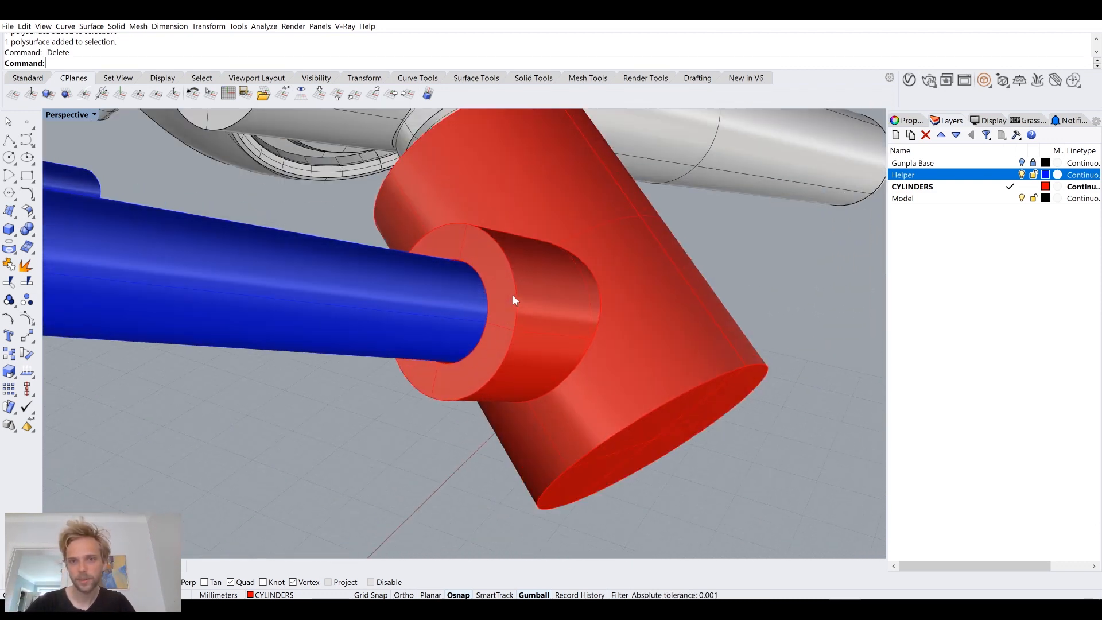
scroll(459, 301, "down", 8)
left_click(340, 286)
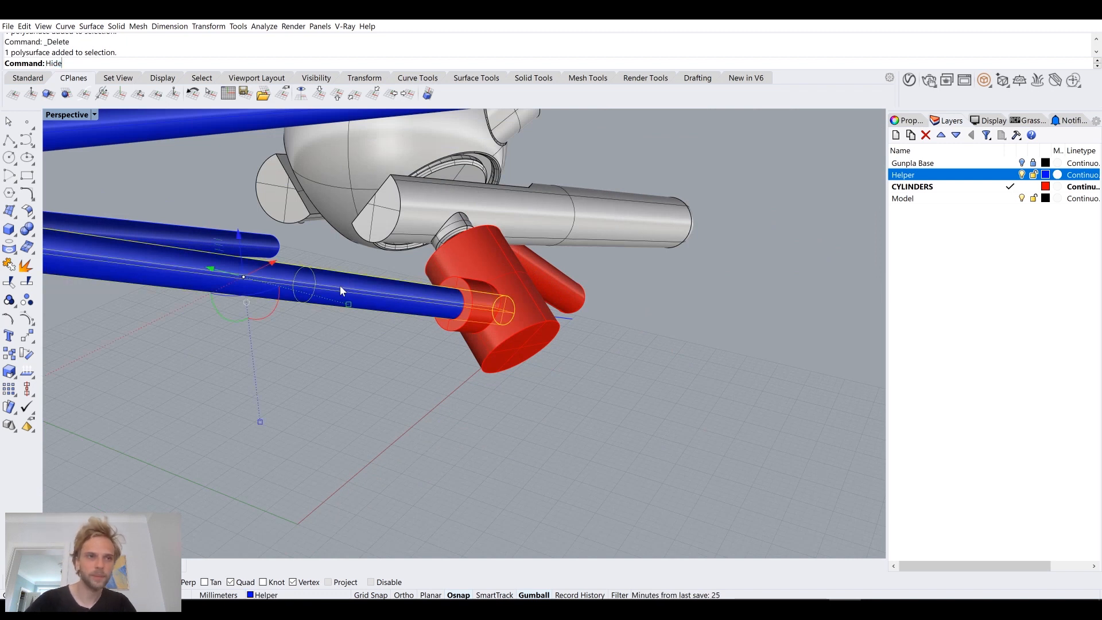
key("Escape")
key("Escape")
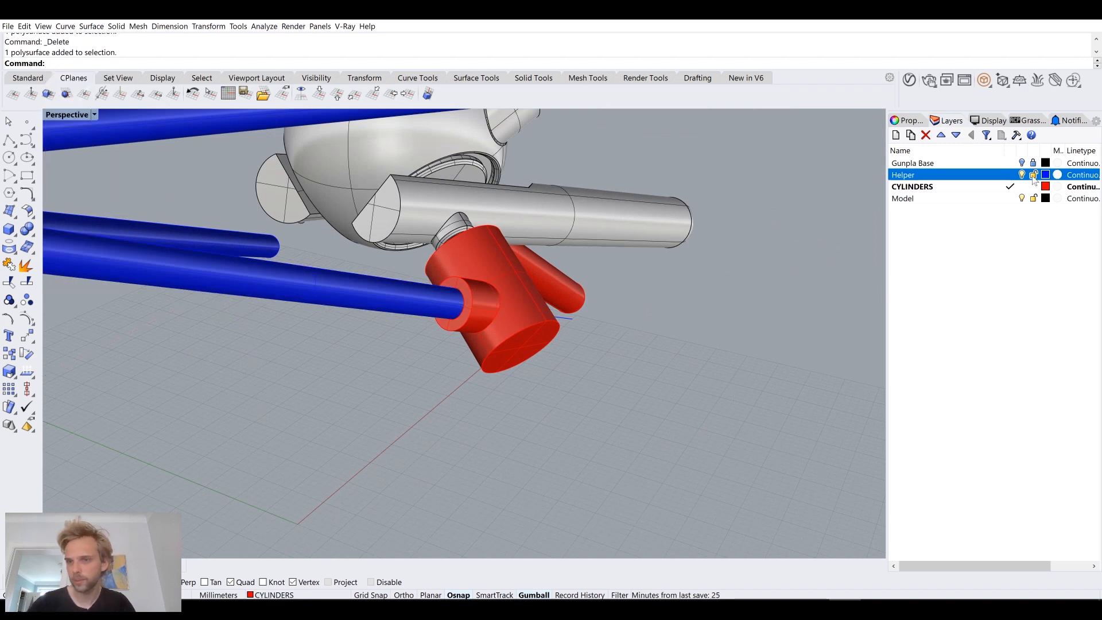
Step: Hide the Helper layer to expose the open bore of the red sleeve
left_click(1022, 175)
right_click_drag(559, 253, 670, 263)
scroll(488, 307, "up", 6)
right_click_drag(333, 362, 391, 309, "shift")
scroll(391, 308, "up", 3)
right_click_drag(459, 361, 489, 346, "shift")
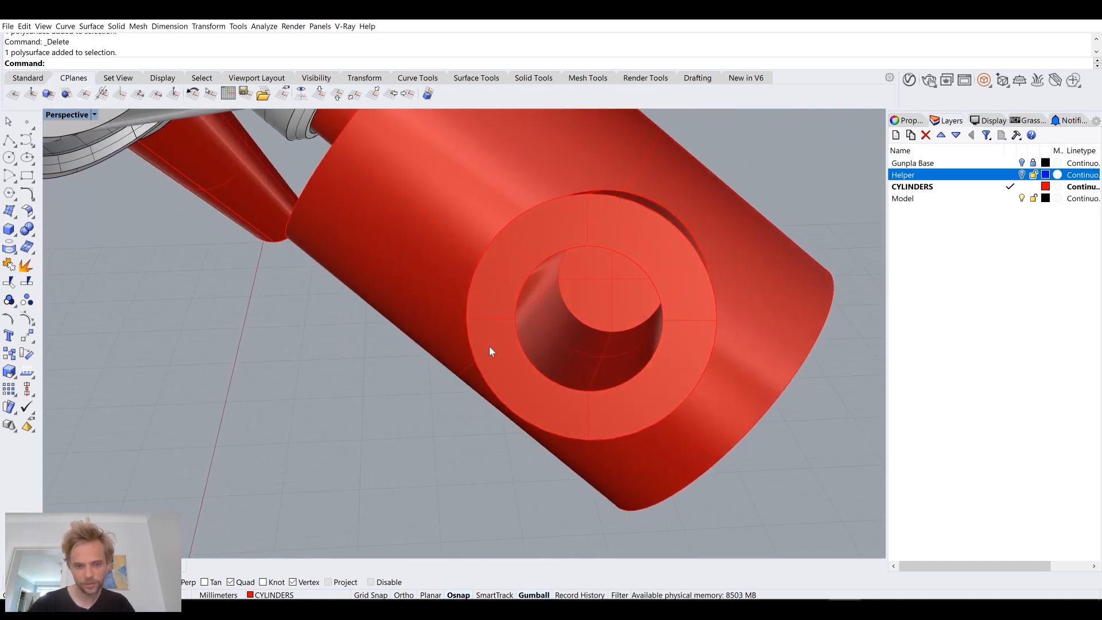
Step: Try a ChamferEdge with distance 1 on the rim of the sleeve's bore, and undo it
type("ChamferEdge")
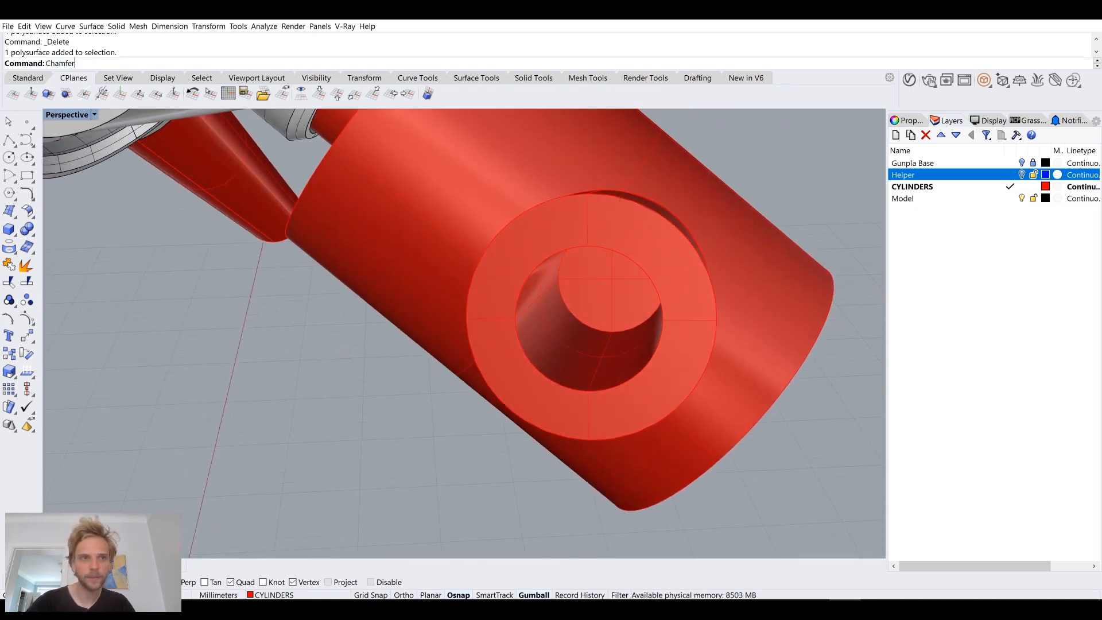
key("Return")
left_click(522, 353)
key("Return")
Step: Chamfer the inner rim edge at the mouth of the sleeve's bore with a distance of 0.3
key("Return")
key("ctrl+z")
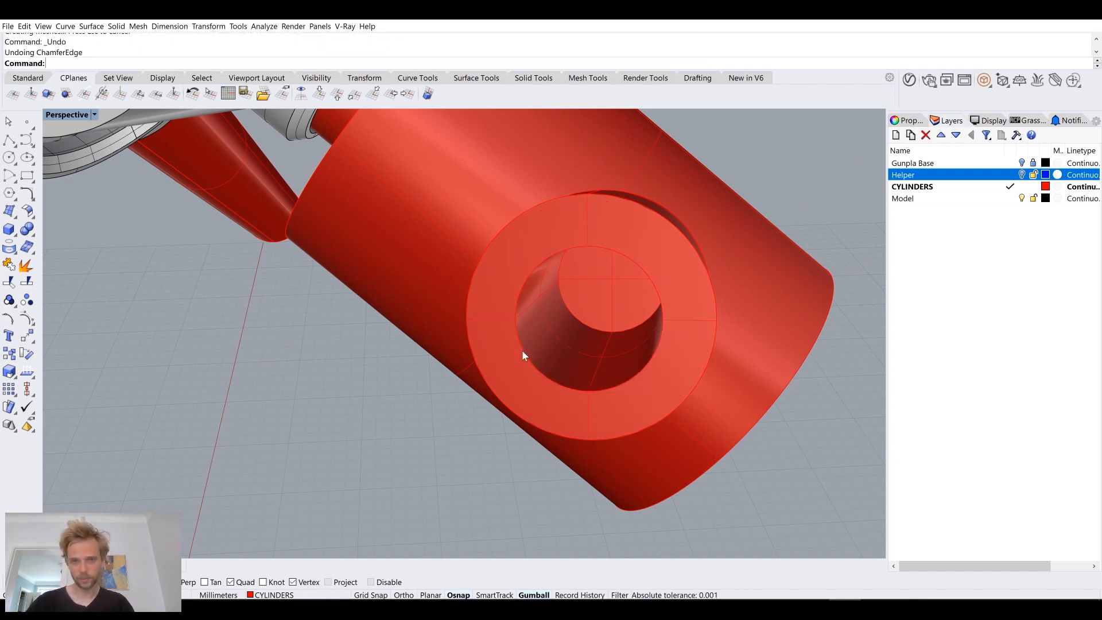
key("Return")
type("0.5")
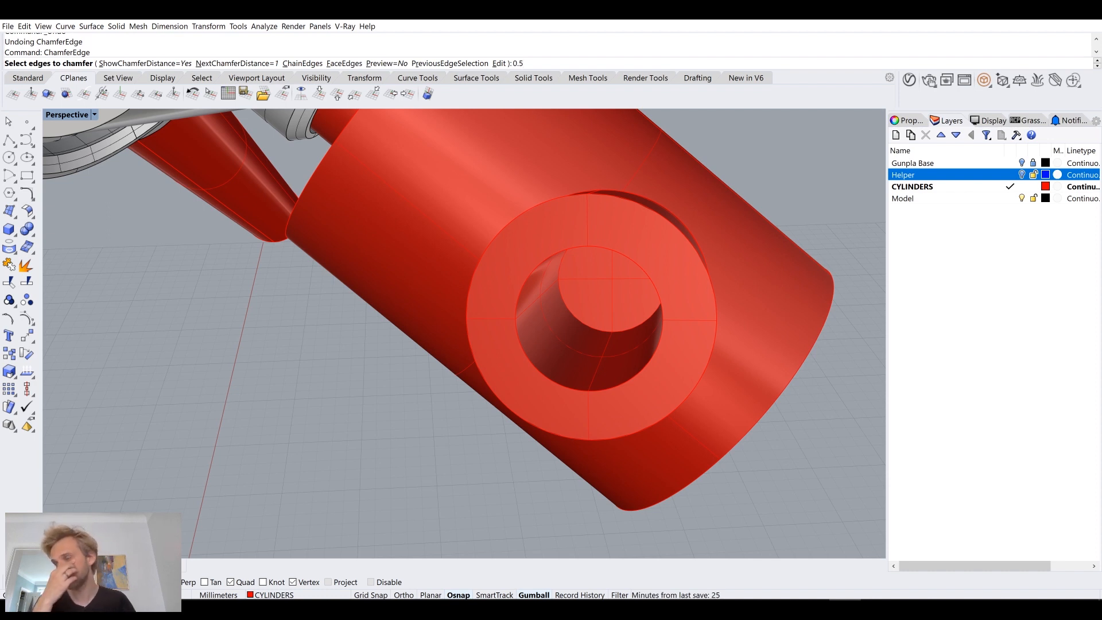
type("3")
key("Return")
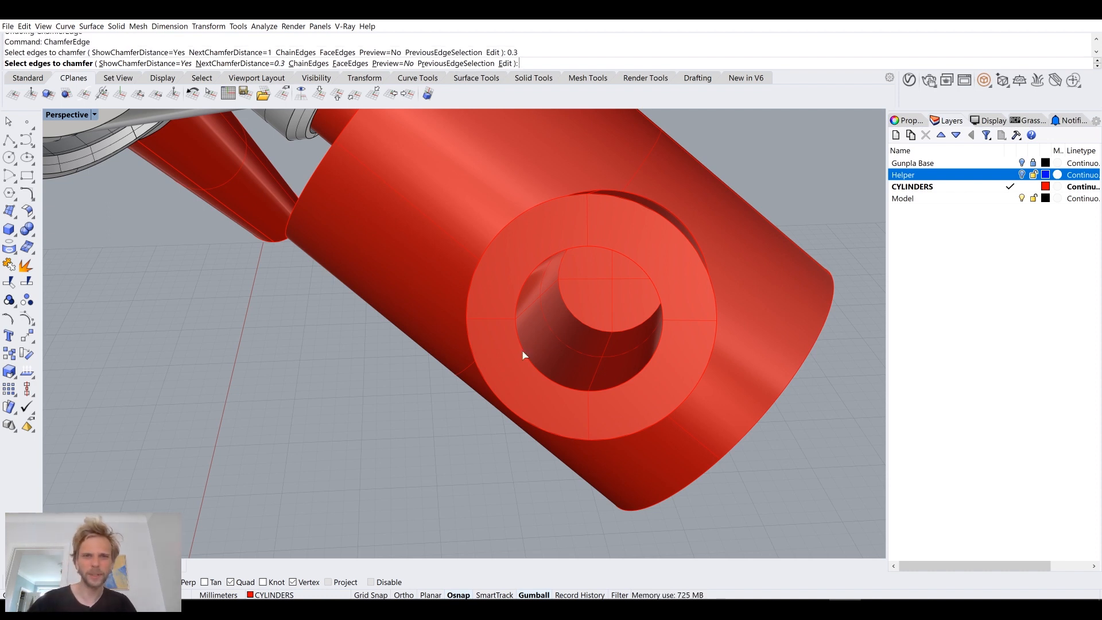
left_click(521, 349)
key("Return")
Step: Chamfer the circular edge at the bottom of the sleeve's bore with a distance of 0.3
right_click_drag(503, 293, 406, 316)
right_click_drag(276, 326, 339, 337)
scroll(425, 247, "up", 5)
right_click_drag(425, 247, 618, 286)
key("Return")
left_click(587, 275)
key("Return")
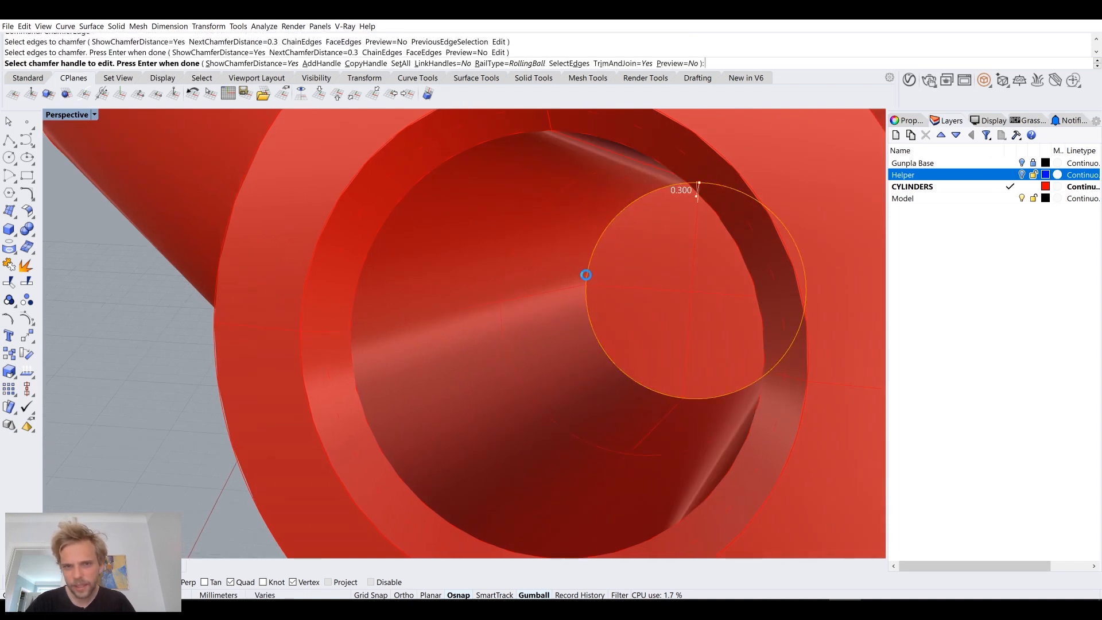
key("Return")
right_click_drag(590, 314, 613, 315)
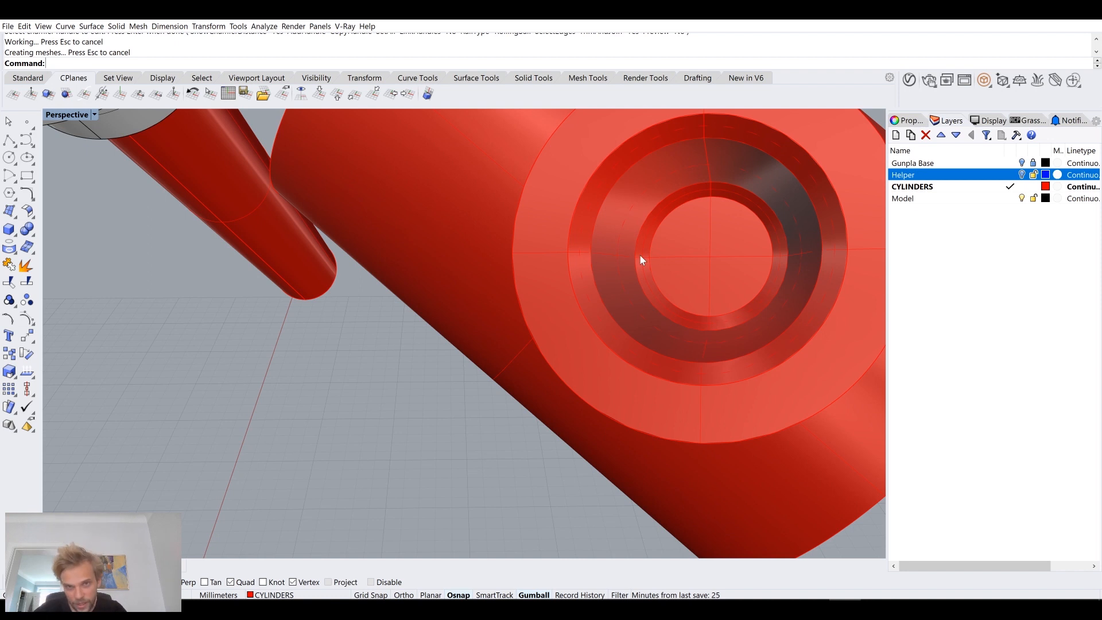
Step: Show the Helper layer again, make it the current layer, and hide the CYLINDERS layer to isolate the blue pipe's end
left_click(1022, 176)
scroll(544, 282, "down", 8)
right_click_drag(544, 282, 497, 307)
left_click(316, 370)
right_click_drag(356, 397, 450, 394, "shift")
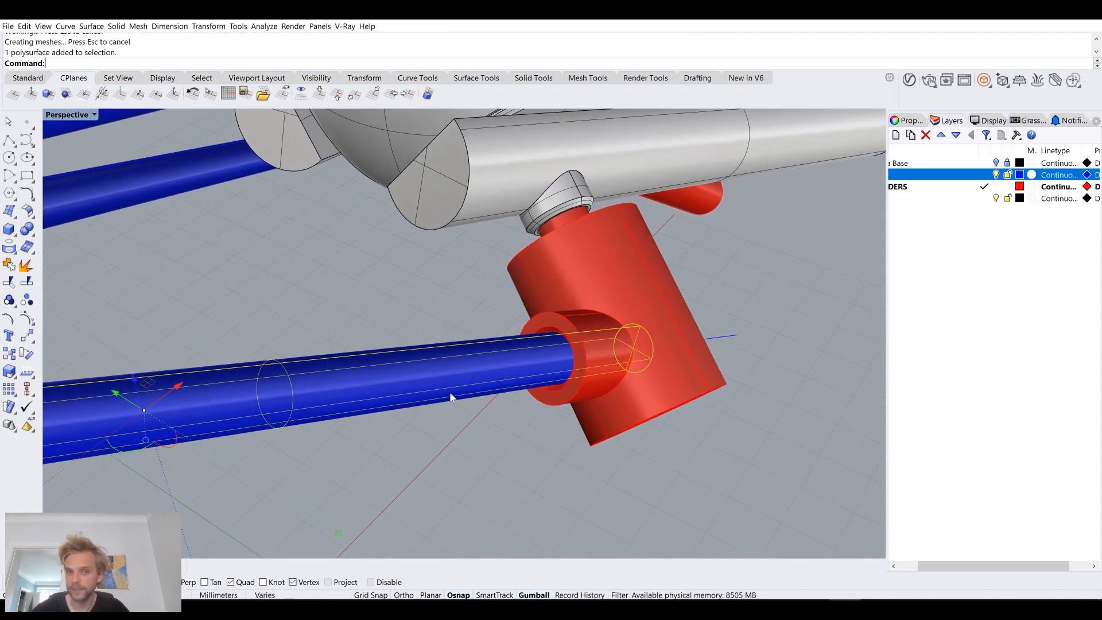
scroll(652, 335, "up", 4)
left_click(983, 175)
left_click(1022, 187)
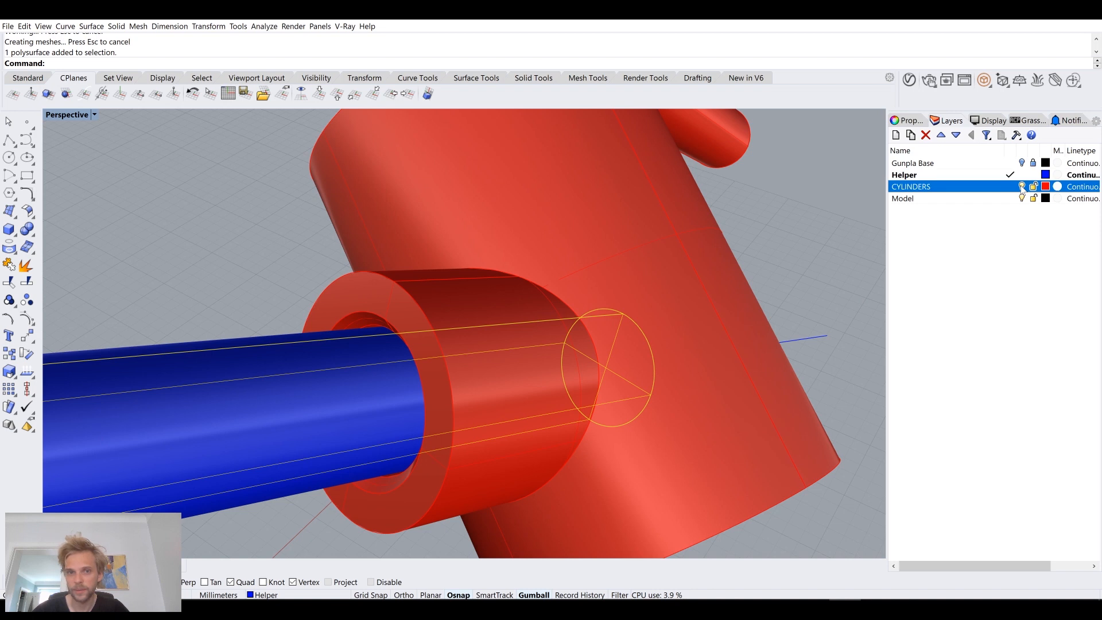
left_click(1022, 187)
Step: Chamfer the end edge of the blue helper pipe that fits into the sleeve with a distance of 0.3
type("ChamferEdge")
key("Return")
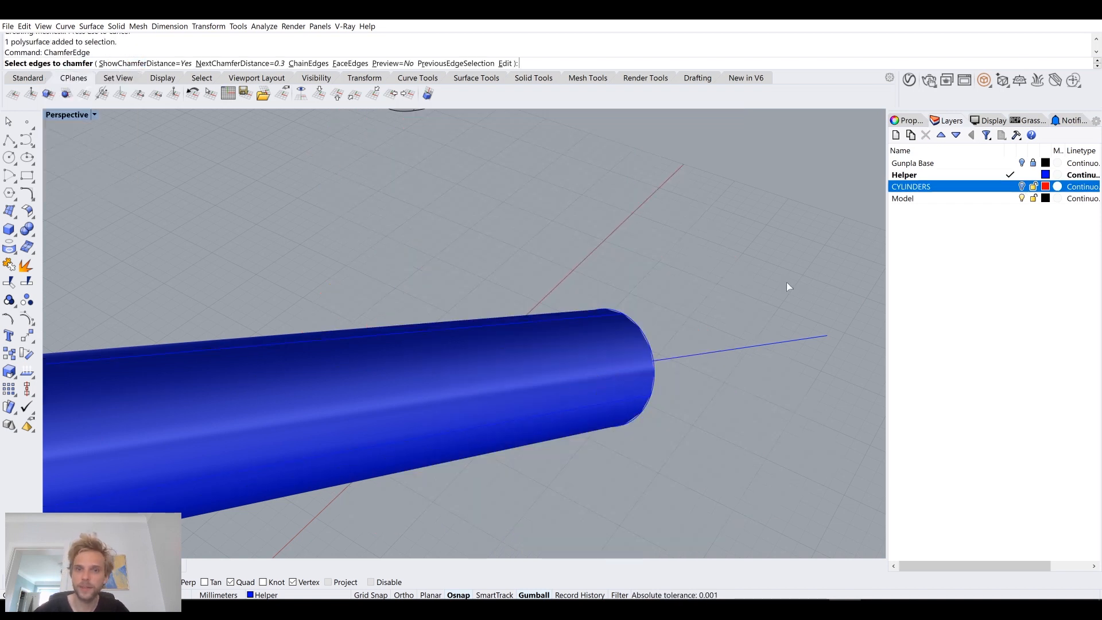
left_click(652, 343)
key("Return")
key("Return")
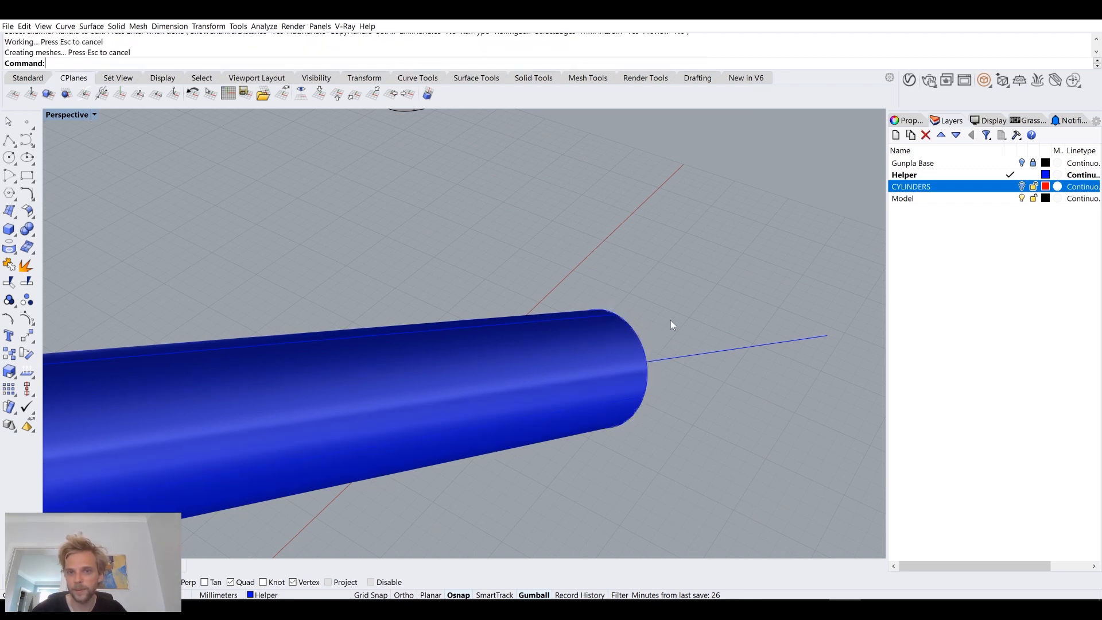
right_click_drag(654, 308, 844, 445)
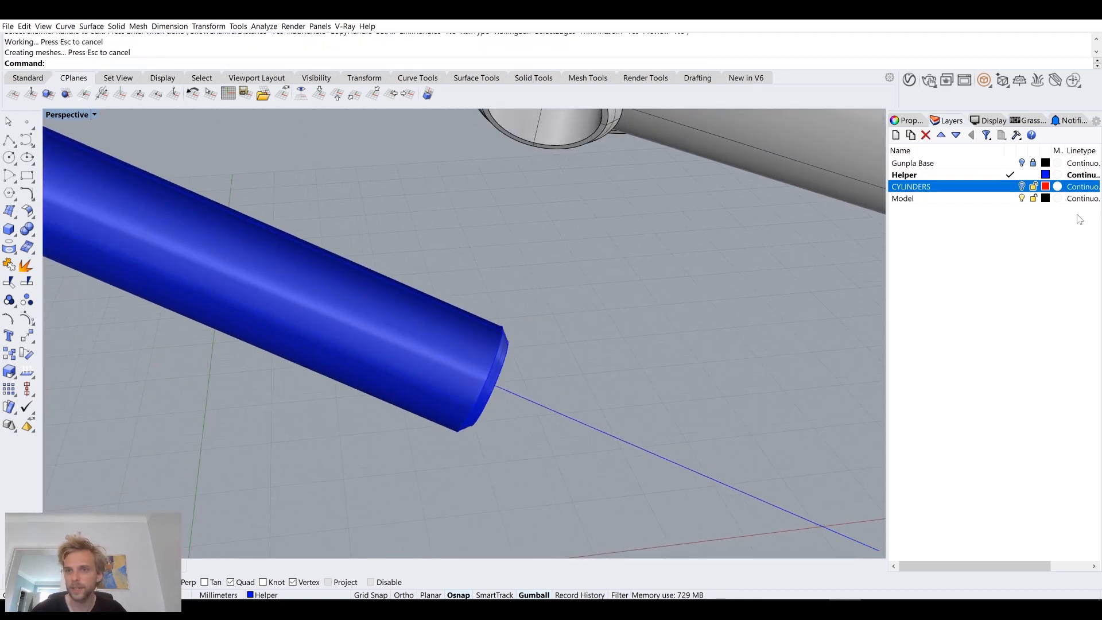
Step: Show the CYLINDERS layer, make it current, and hide the Helper layer
left_click(1022, 187)
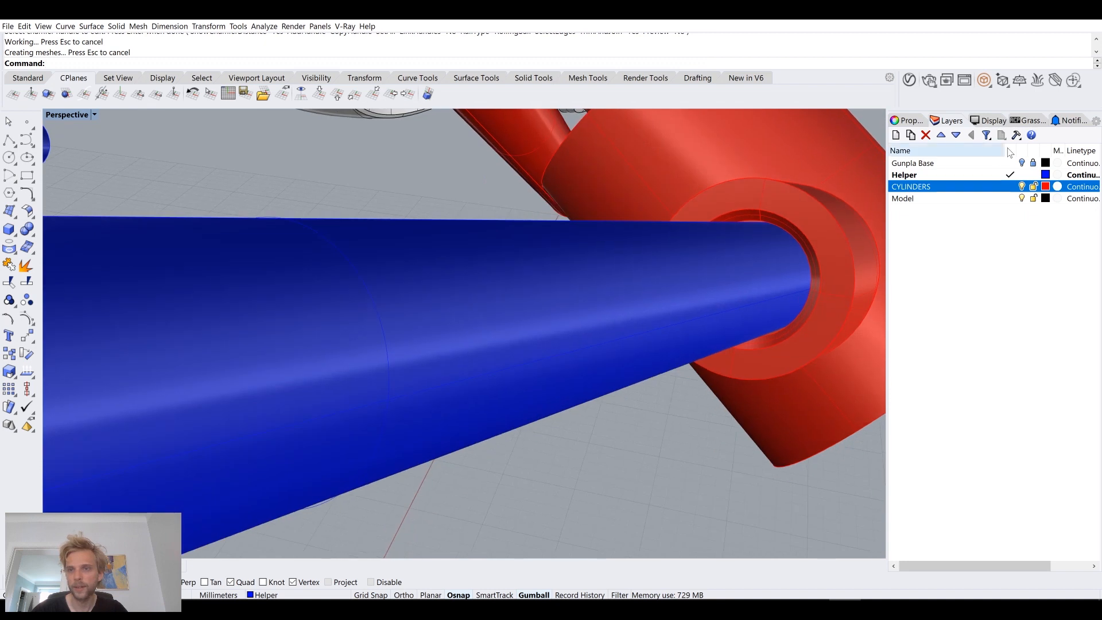
left_click(1008, 187)
left_click(1022, 175)
right_click_drag(705, 235, 535, 376)
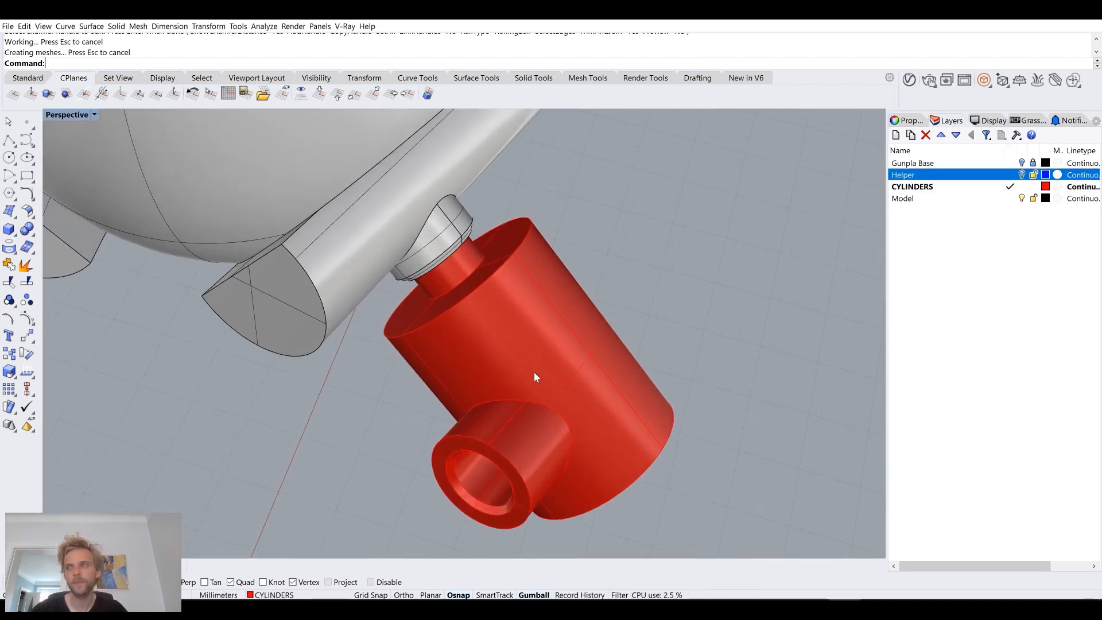
Step: Chamfer the outer edge of the large red cylinder's end facing the grey socket with a distance of 1
scroll(486, 283, "up", 6)
right_click_drag(556, 311, 508, 307)
type("Ch")
key("Return")
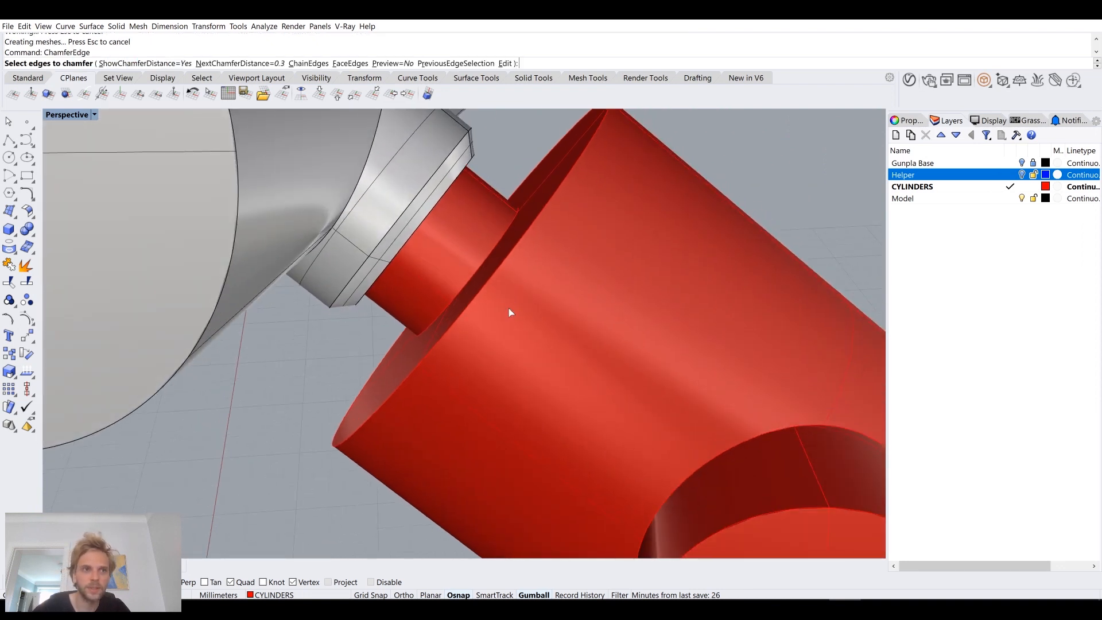
type("1")
key("Return")
left_click(545, 216)
key("Return")
key("Return")
scroll(545, 216, "down", 2)
scroll(546, 212, "down", 4)
right_click_drag(546, 213, 538, 253)
scroll(544, 263, "up", 4)
key("Return")
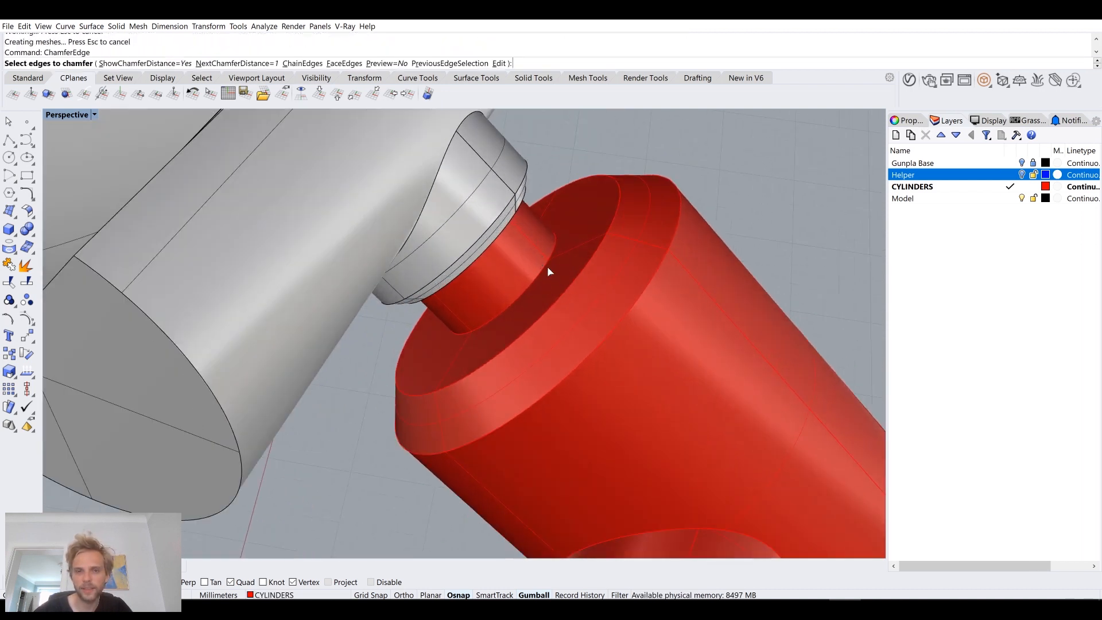
scroll(583, 297, "down", 6)
right_click_drag(584, 301, 561, 350)
scroll(562, 351, "up", 2)
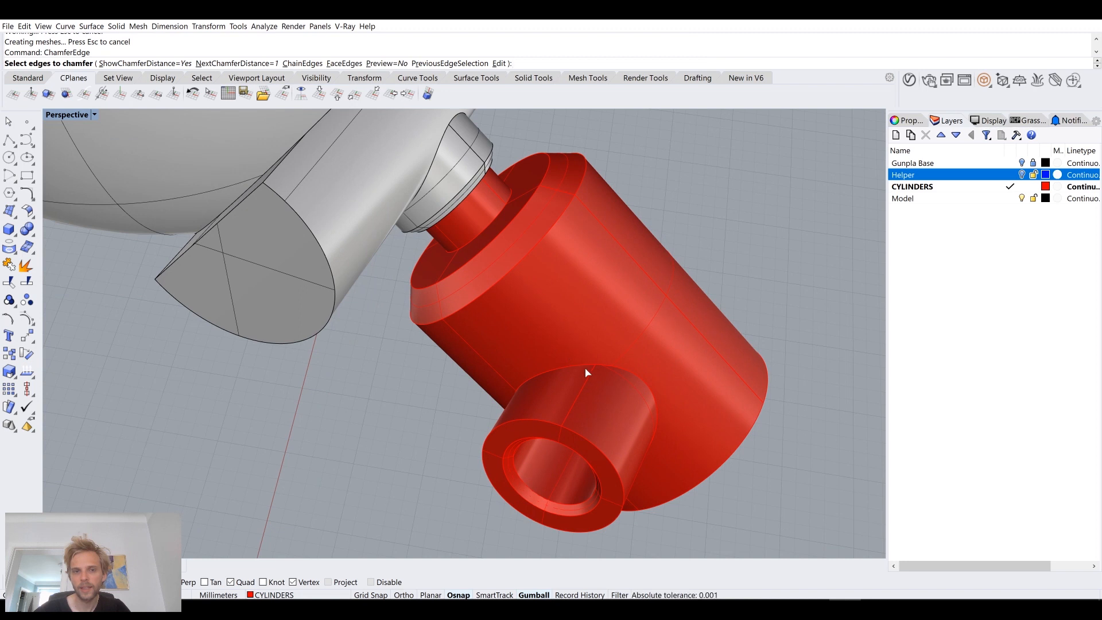
right_click_drag(586, 373, 553, 348)
right_click_drag(550, 426, 590, 377)
scroll(545, 388, "down", 5)
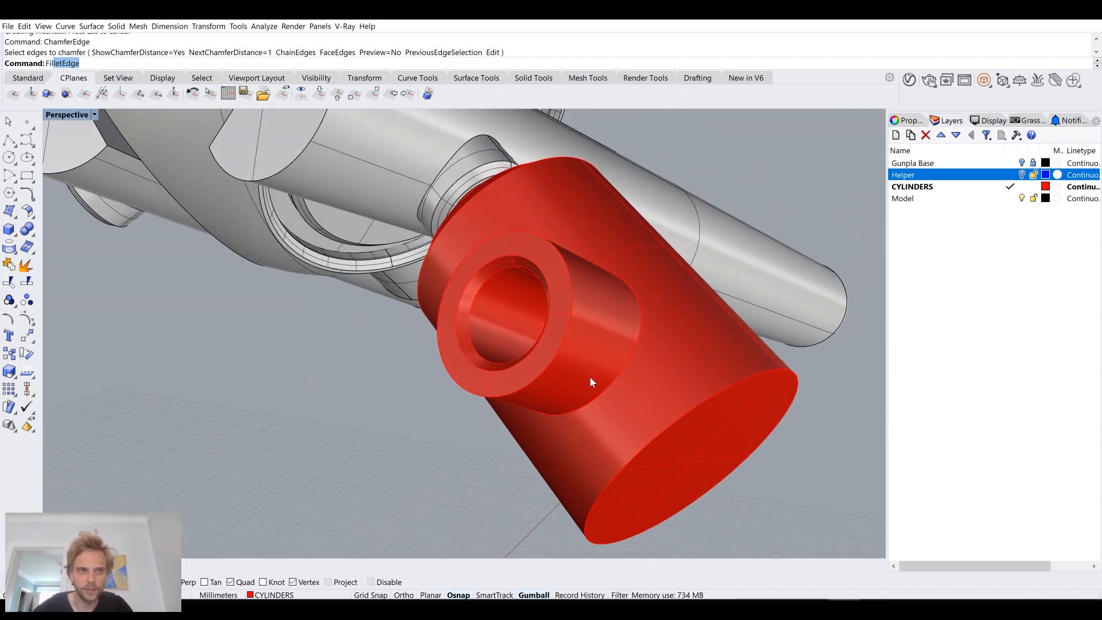
Step: Fillet the edge where the side sleeve meets the large red cylinder with a radius of 1
key("Return")
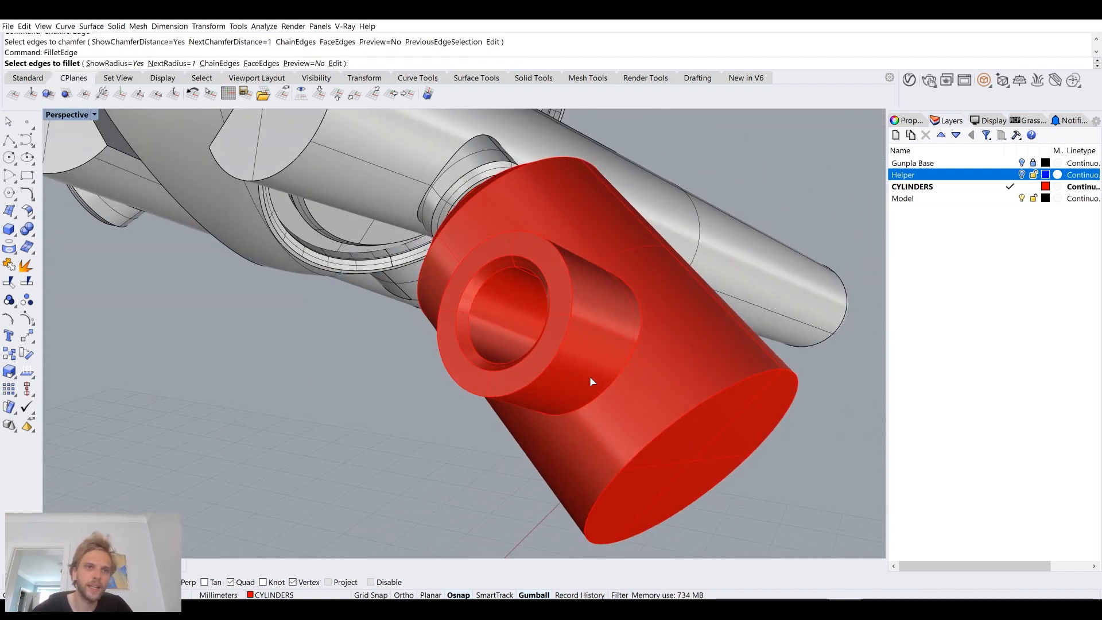
right_click_drag(592, 382, 615, 377)
scroll(567, 224, "up", 2)
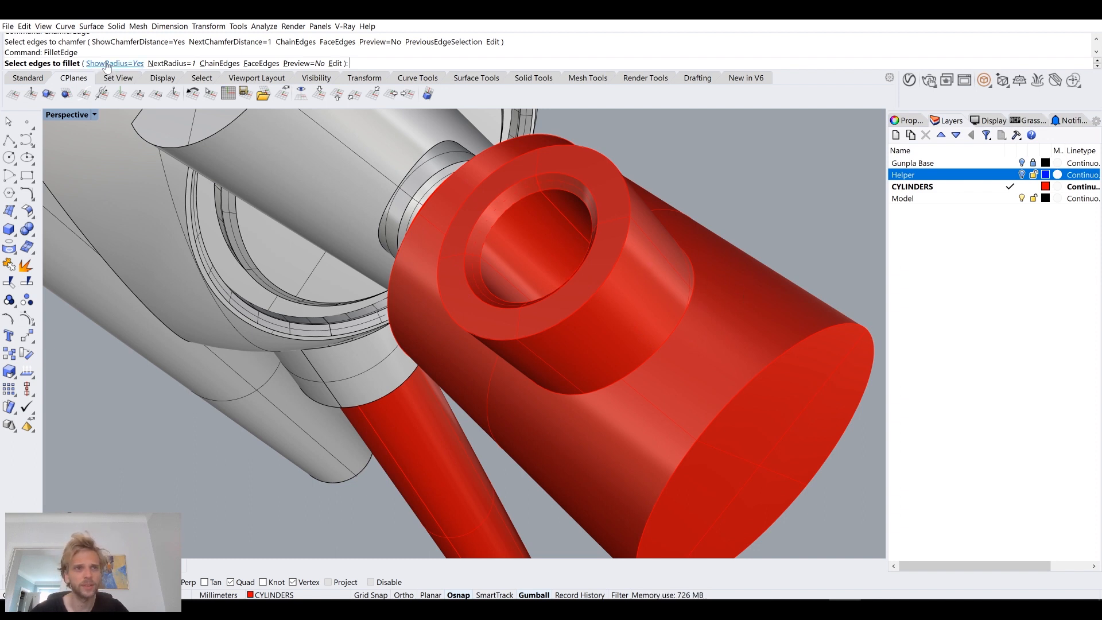
left_click(646, 366)
key("Return")
key("Return")
right_click_drag(644, 363, 591, 373)
right_click_drag(476, 367, 491, 325, "shift")
Step: Run the EMap analysis on the red joint body, examine the reflections around its fillet and chamfers, and close the analysis
left_click(510, 332)
type("EMap")
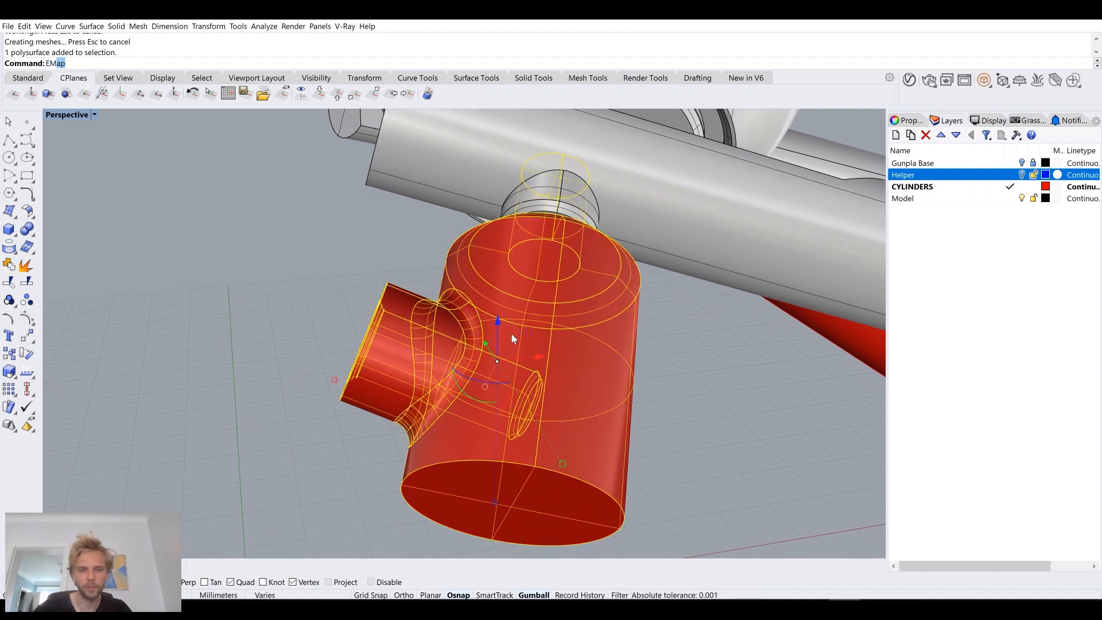
key("Return")
left_click(264, 312)
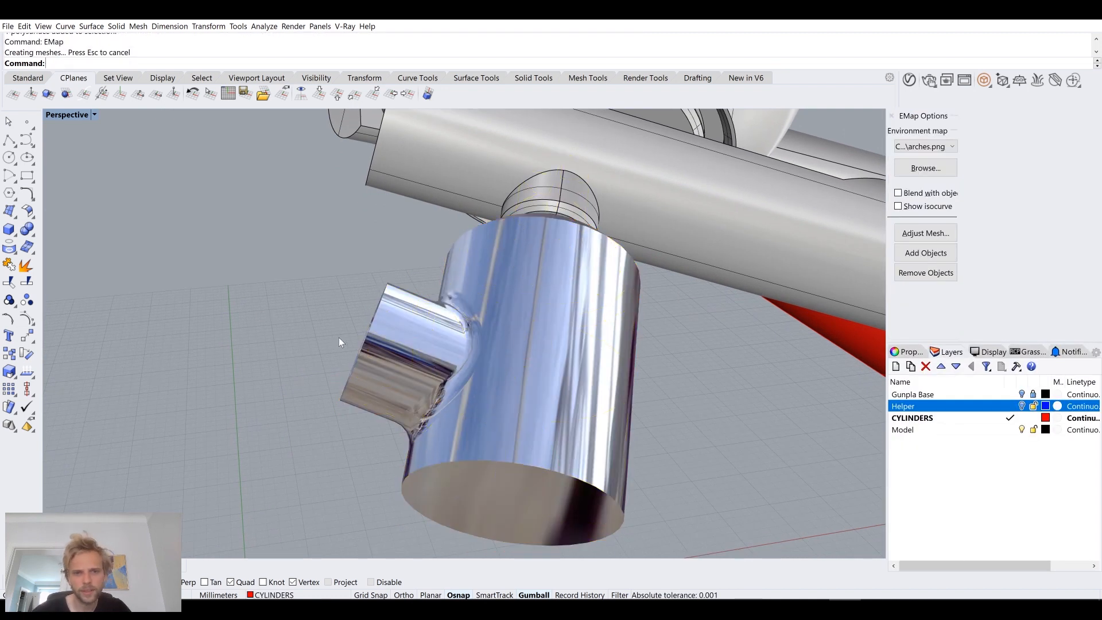
right_click_drag(338, 338, 408, 346)
scroll(618, 407, "up", 7)
mouse_move(617, 406)
right_mouse_down()
mouse_move(689, 357)
mouse_move(685, 315)
mouse_move(660, 350)
mouse_move(588, 404)
mouse_move(620, 414)
right_mouse_up()
scroll(619, 411, "down", 6)
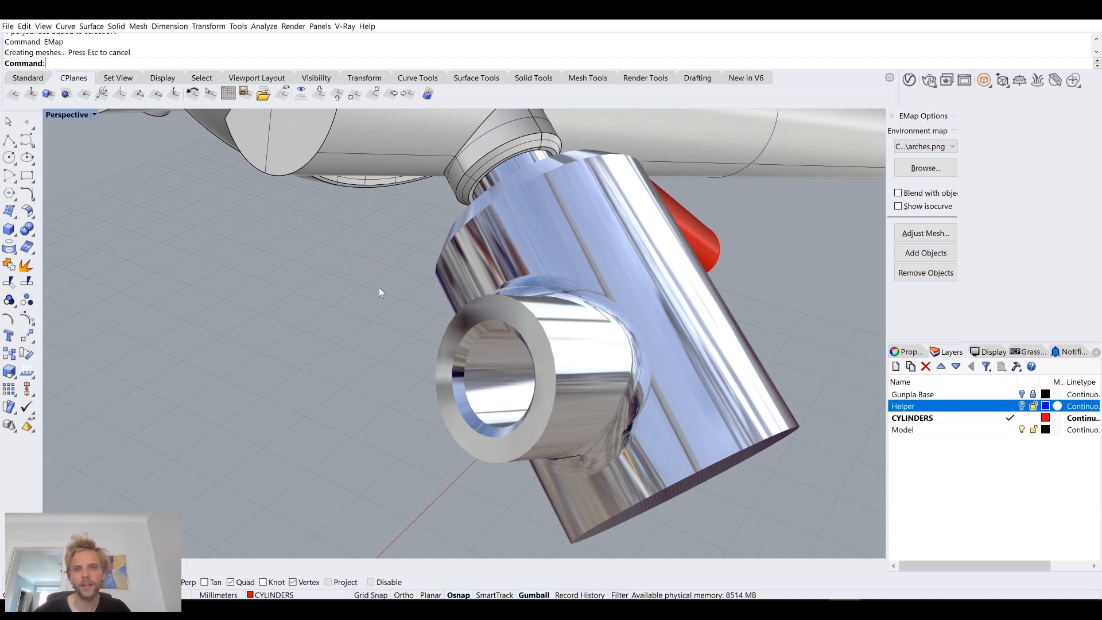
left_click(891, 117)
Step: Chamfer the edge where the thin neck meets the large red cylinder's end with a distance of 0.5
right_click_drag(740, 313, 700, 305)
right_click_drag(544, 238, 610, 411)
scroll(541, 379, "up", 4)
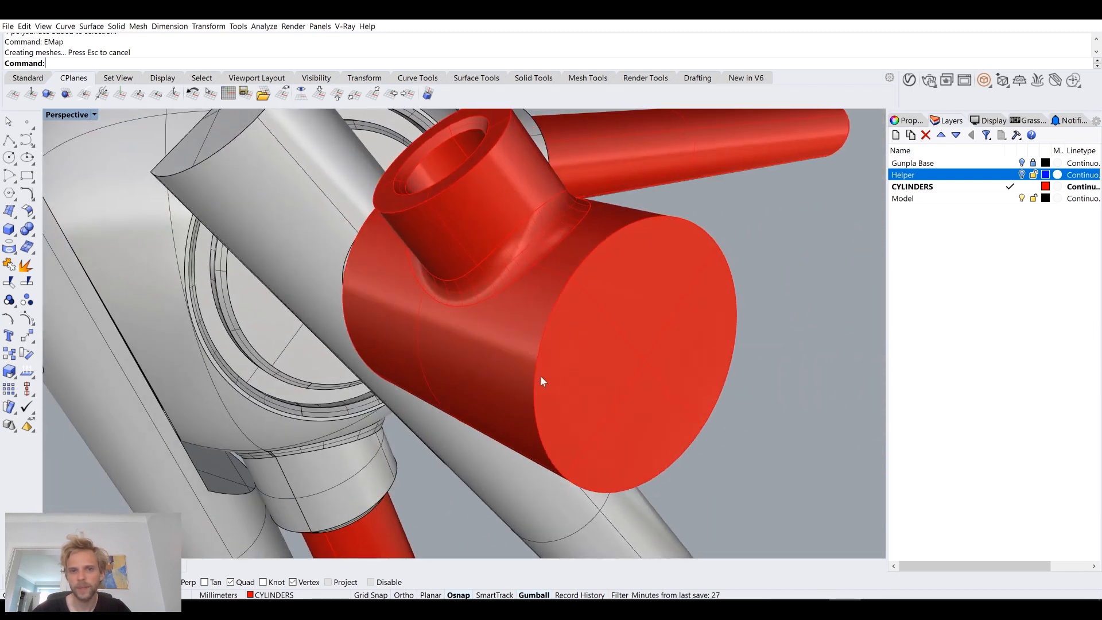
right_click_drag(508, 301, 488, 347)
scroll(487, 347, "down", 4)
right_click_drag(545, 395, 508, 290, "shift")
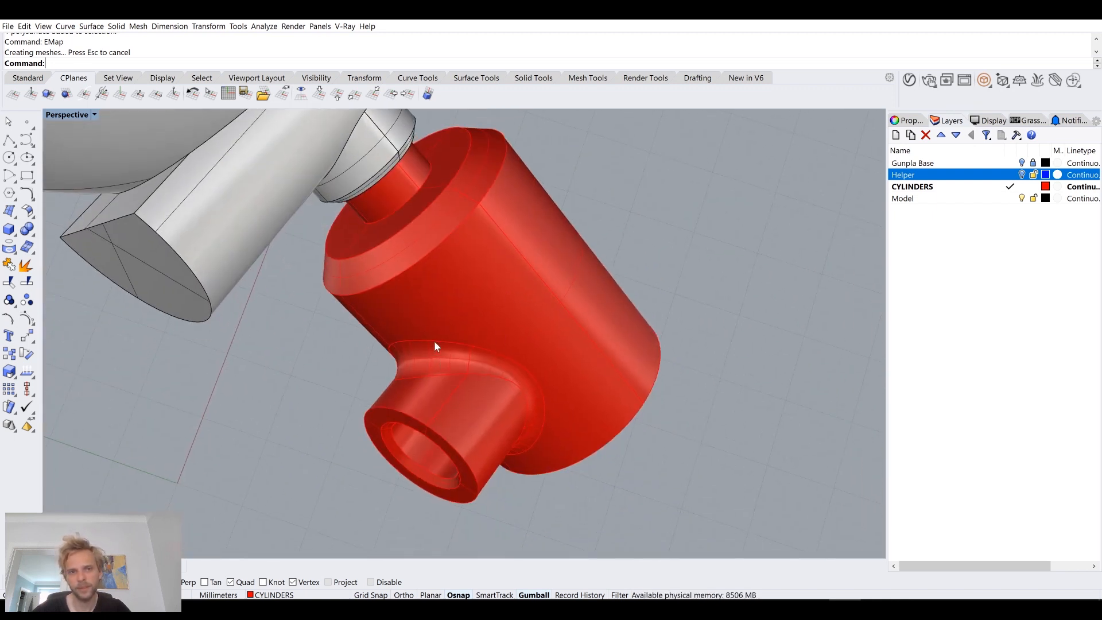
scroll(375, 178, "up", 2)
type("ChamferEdge")
key("Return")
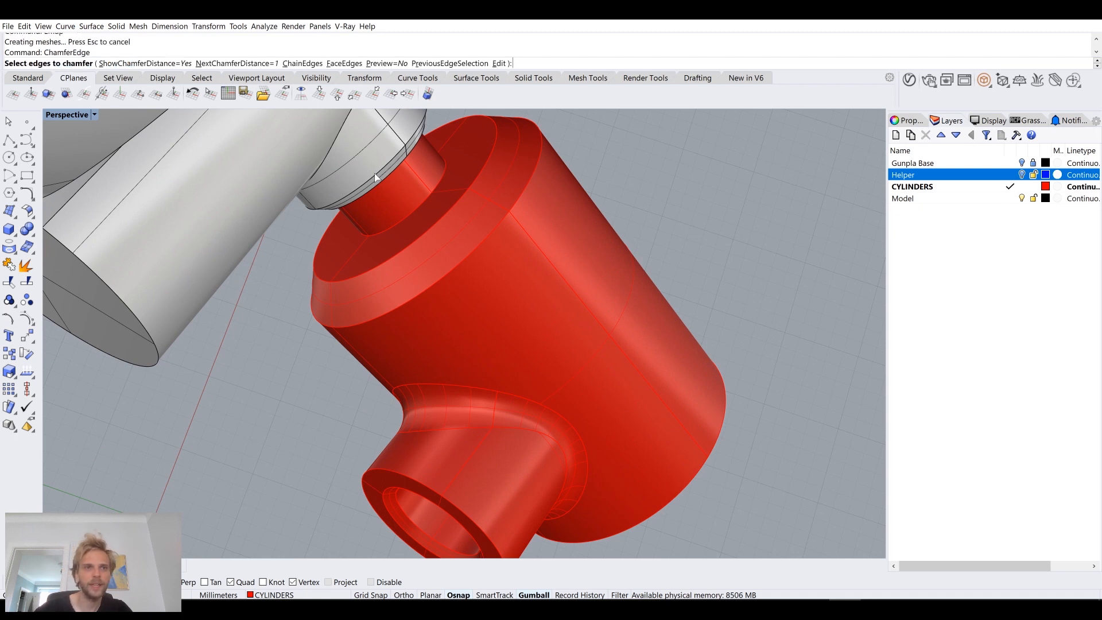
left_click(266, 61)
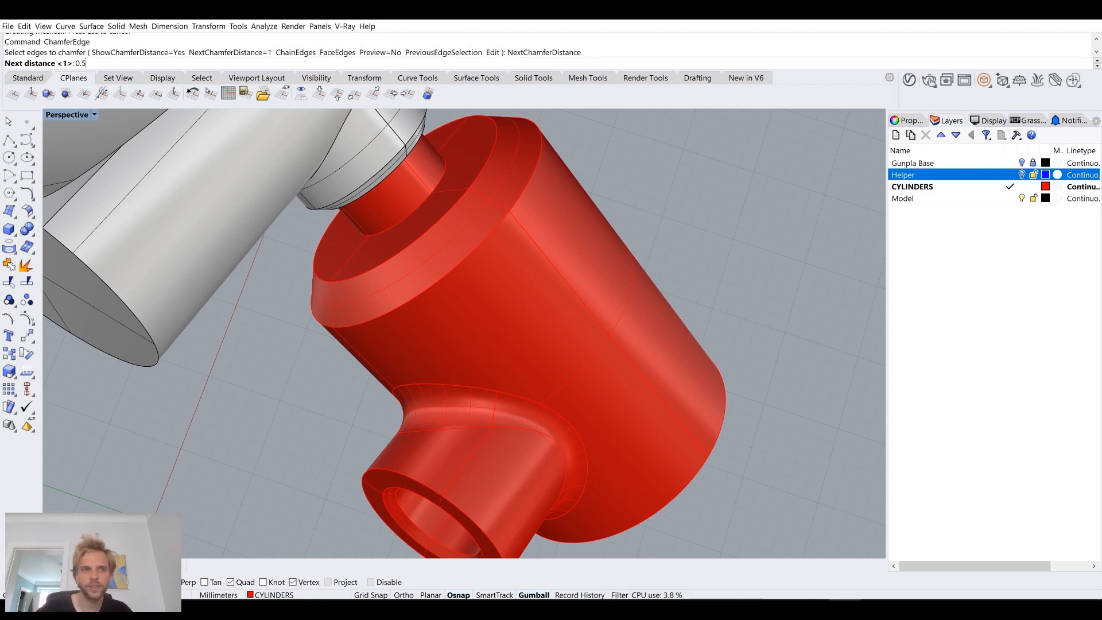
type("0.5")
key("Return")
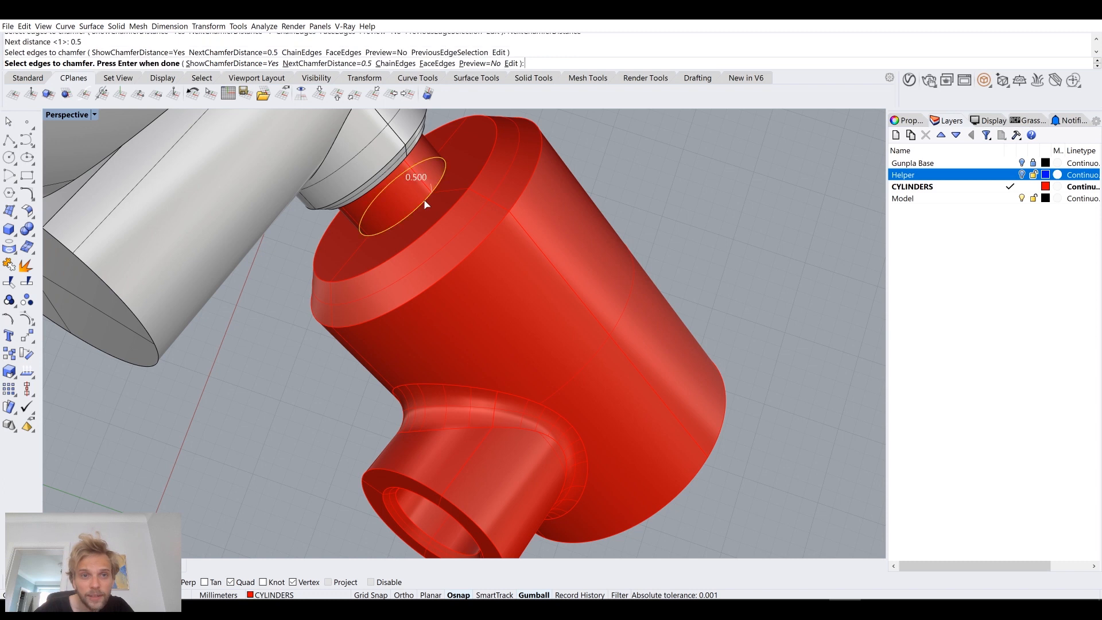
key("Return")
key("Return")
Step: Chamfer the outer rim edge of the joint's side sleeve with the same 0.5 distance
right_click_drag(424, 198, 428, 236)
scroll(412, 359, "up", 4)
key("Return")
left_click(442, 351)
key("Return")
key("Return")
right_click_drag(442, 349, 624, 381)
Step: Show the Helper layer and move the finished cylinder joint body to the Model layer
left_click(1022, 175)
right_click_drag(706, 298, 514, 376)
left_click(509, 387)
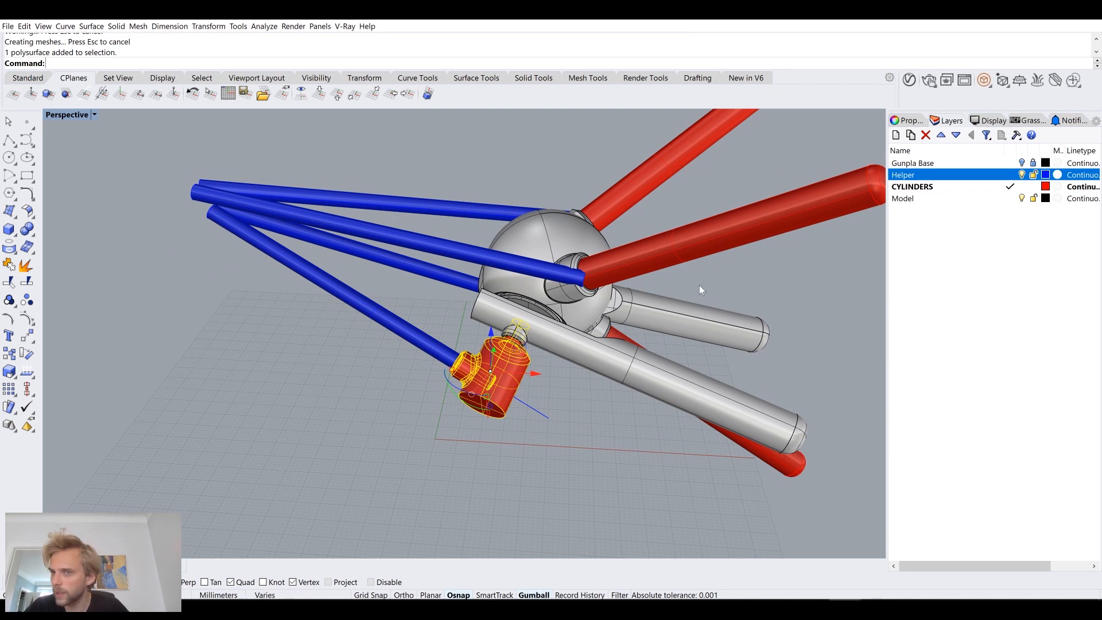
right_click(985, 199)
left_click(991, 376)
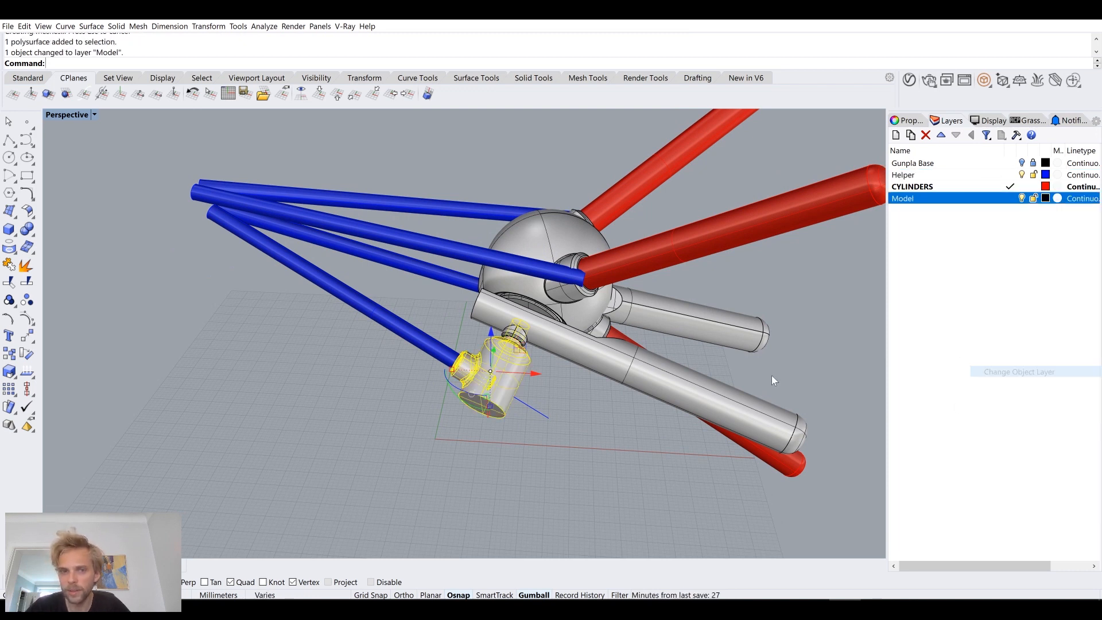
left_click(772, 377)
Step: Delete the old lower helper pipe on the side opposite the finished joint, together with its centre curve
right_click_drag(774, 379, 737, 357)
right_click_drag(565, 288, 381, 348)
left_click(330, 386)
key("Delete")
left_click(285, 307)
key("Delete")
Step: Mirror a copy of the joint body, its helper pipe and centre curve across the X axis from origin 0
right_click_drag(485, 306, 453, 375)
left_click_drag(606, 438, 486, 305)
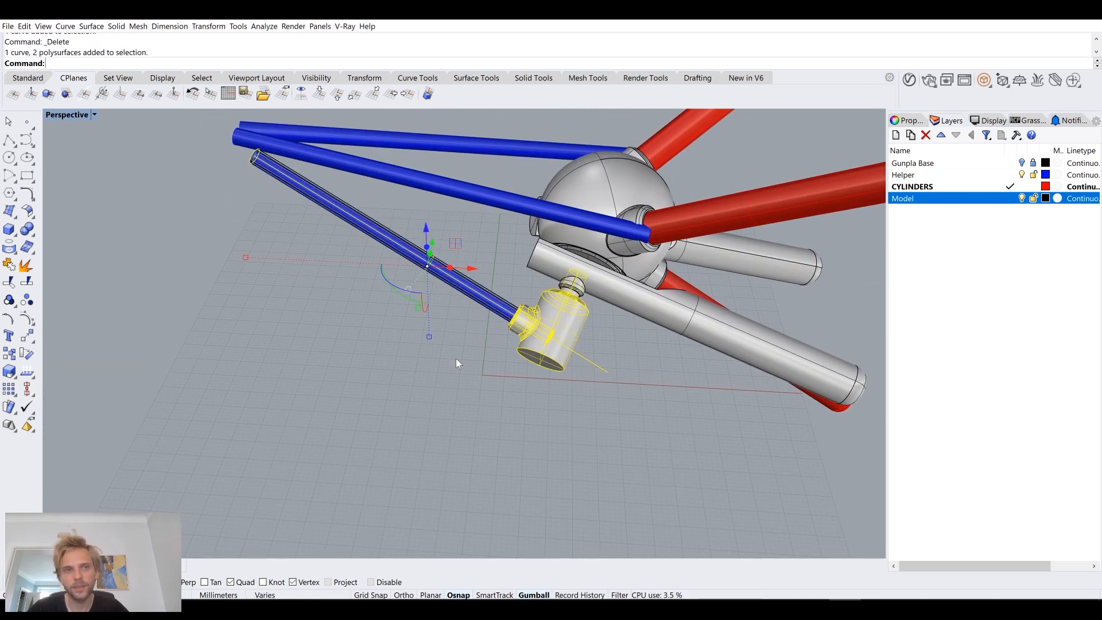
right_click_drag(451, 364, 543, 359)
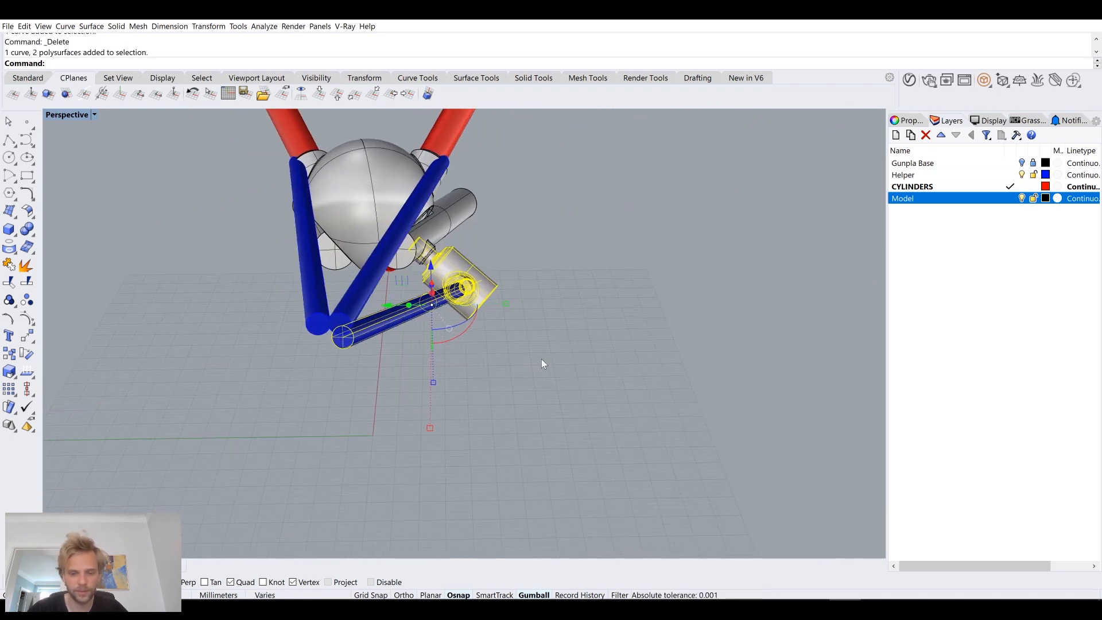
key("Return")
type("0")
key("Return")
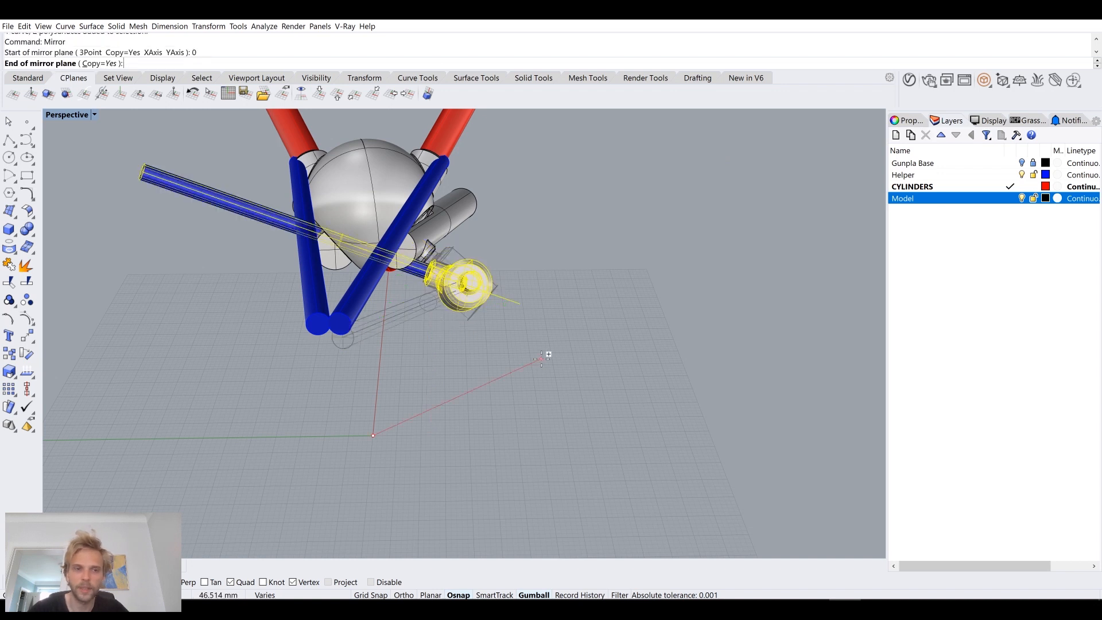
left_click(388, 372)
key("Escape")
Step: Examine the mirrored joints and how the upper helper pipes run past the sphere and its red arm sockets
right_click_drag(309, 419, 371, 394)
scroll(327, 294, "up", 4)
right_click_drag(327, 295, 370, 303)
scroll(518, 241, "up", 5)
scroll(518, 241, "down", 5)
right_click_drag(518, 241, 703, 330)
scroll(421, 322, "down", 5)
scroll(566, 415, "up", 4)
right_click_drag(574, 359, 387, 326)
scroll(497, 268, "up", 5)
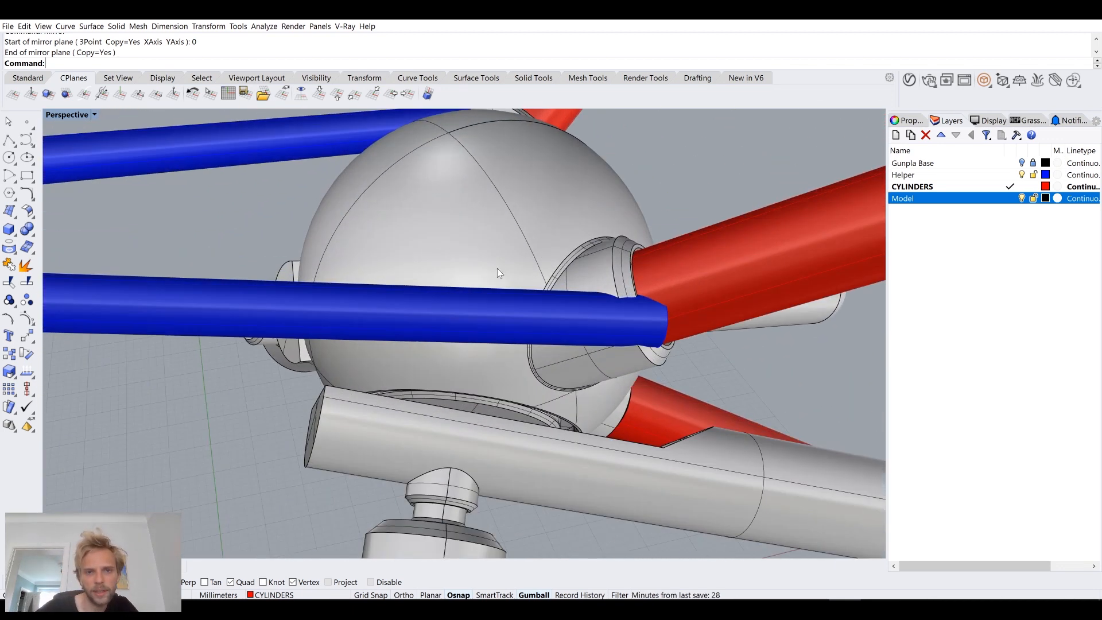
right_click_drag(507, 245, 325, 239)
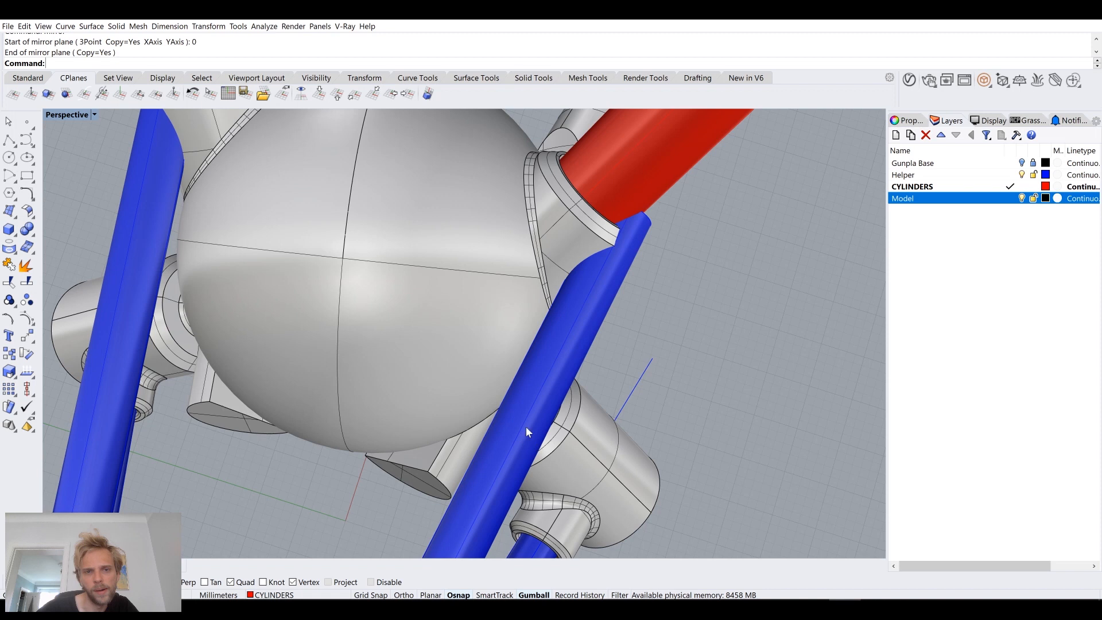
right_click_drag(590, 473, 577, 388)
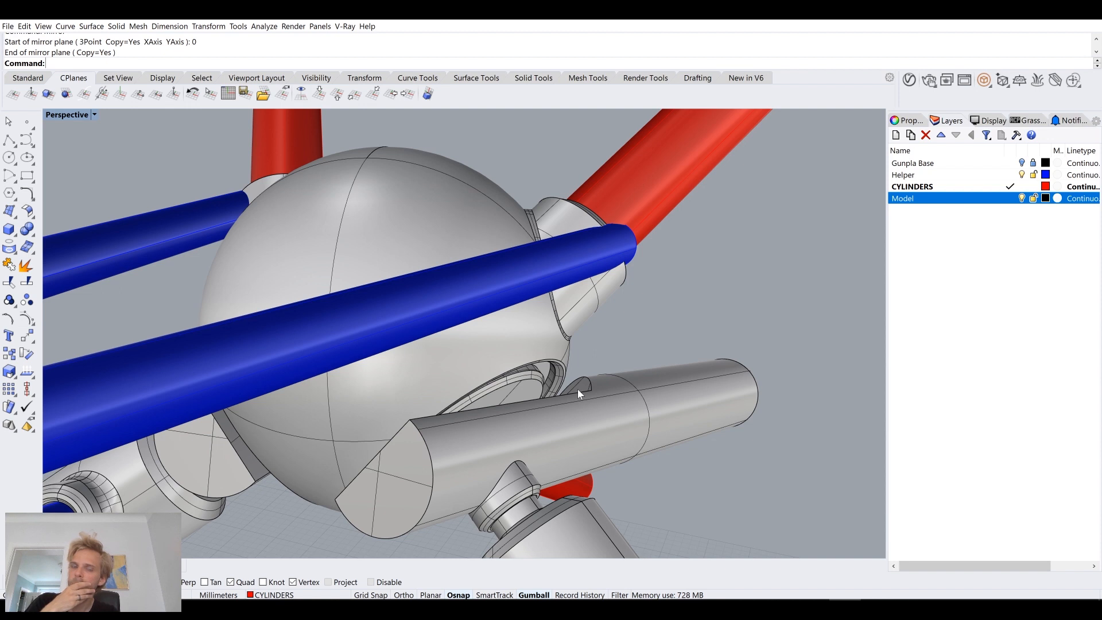
Step: Delete the upper helper pipe on the mirrored joint's side of the sphere, together with its centre curve
right_click_drag(577, 388, 605, 381)
right_click_drag(394, 346, 240, 412)
left_click(418, 345)
key("Escape")
scroll(413, 387, "down", 5)
scroll(450, 341, "up", 6)
left_click(240, 412)
key("Delete")
left_click(231, 406)
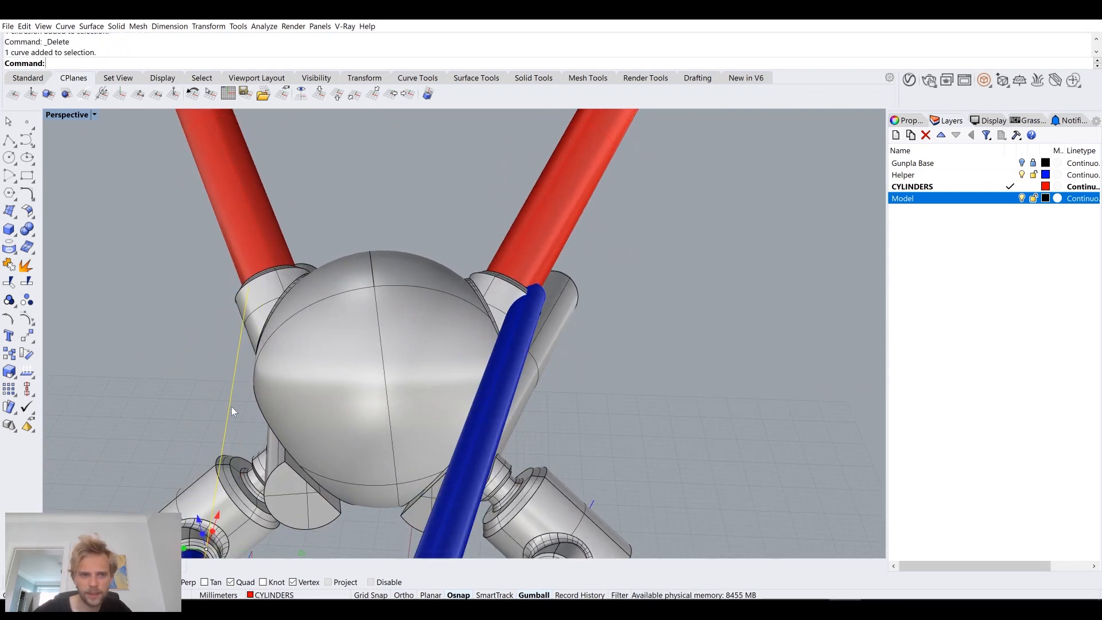
key("Delete")
Step: Hide the remaining upper helper pipe so only its centre curve is left beside the sphere
right_click_drag(232, 407, 411, 333)
left_click(374, 352)
key("Return")
right_click_drag(307, 260, 283, 235)
left_click(10, 141)
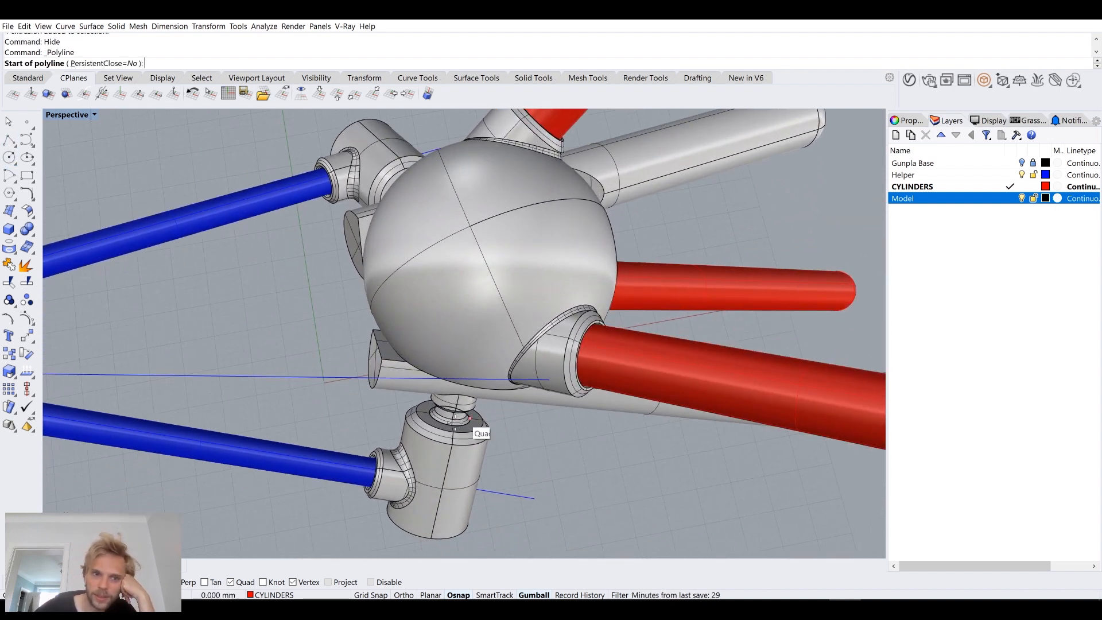
left_click(425, 380)
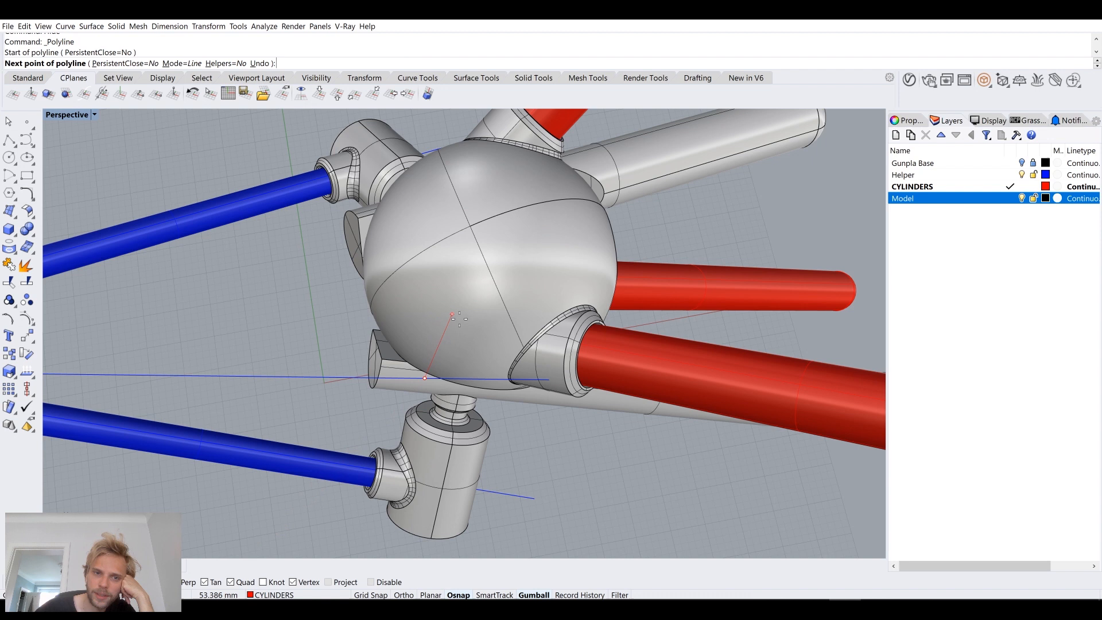
mouse_move(447, 333)
right_mouse_down()
mouse_move(459, 292)
mouse_move(448, 276)
mouse_move(449, 343)
mouse_move(435, 343)
right_mouse_up()
scroll(445, 278, "up", 5)
key("Escape")
scroll(434, 344, "down", 5)
Step: Place a point object at the centre of the sphere body
left_click(27, 122)
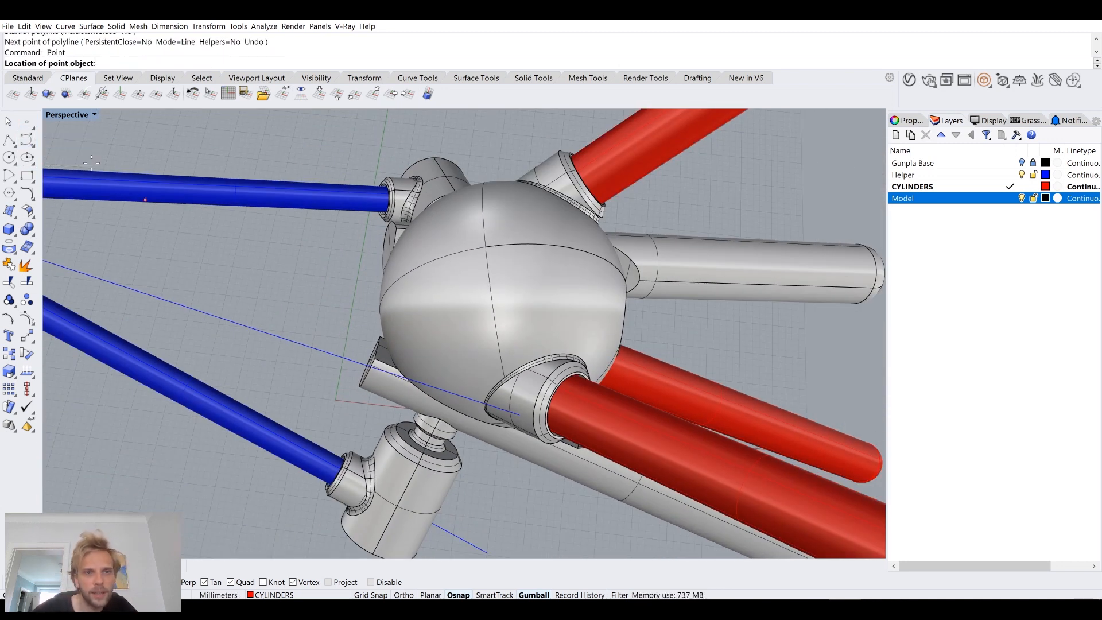
right_click_drag(506, 244, 433, 241)
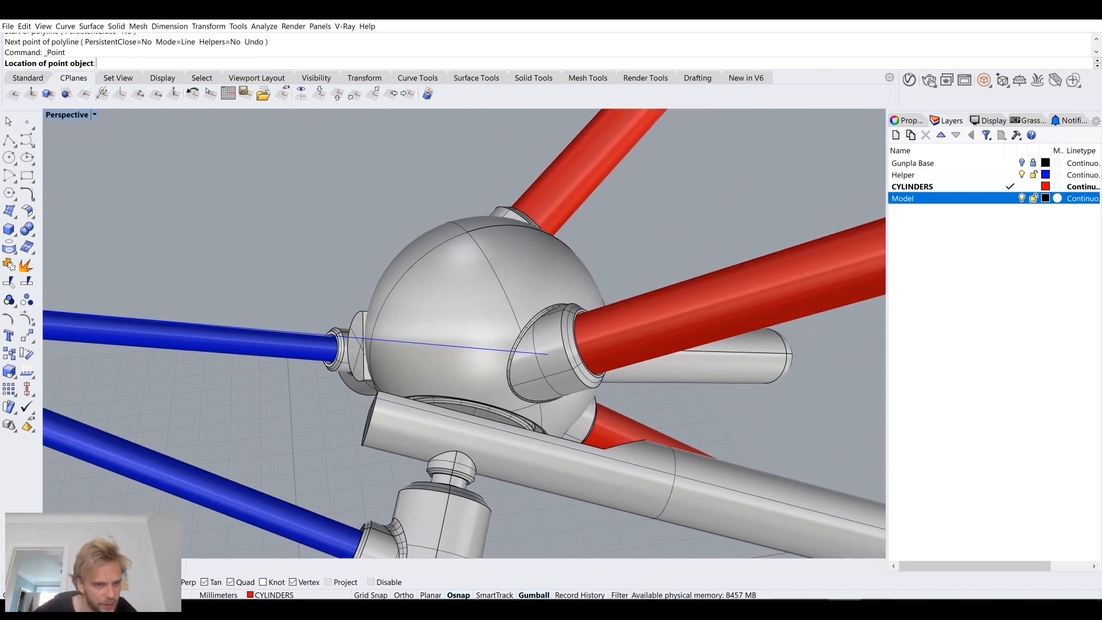
left_click(495, 230)
right_click_drag(495, 230, 437, 323)
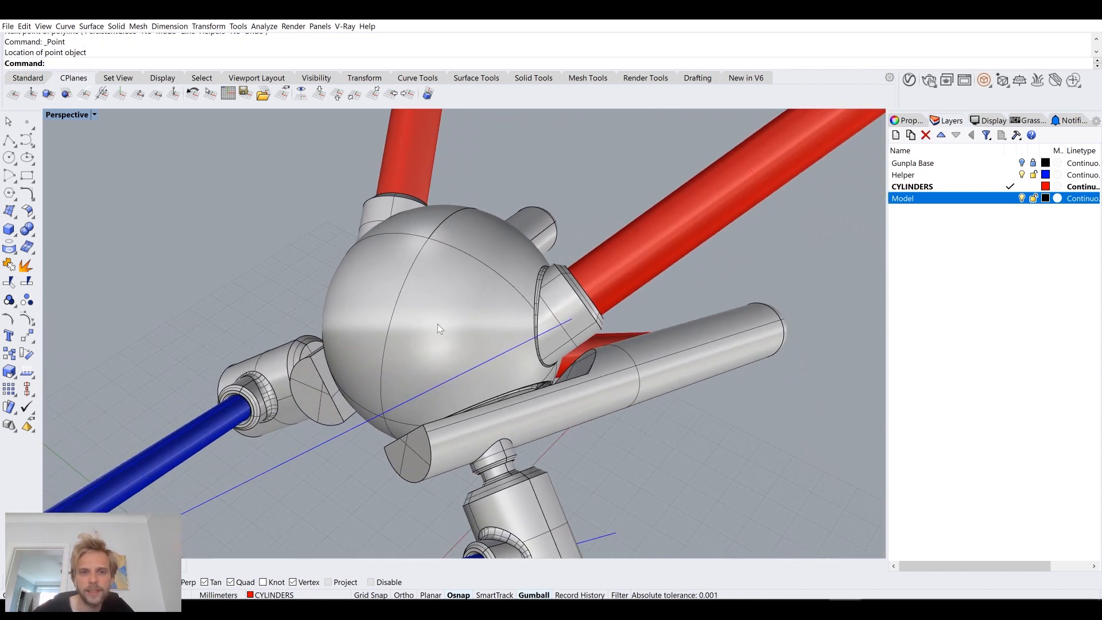
Step: Hide the sphere body and try to start a polyline from the point at its centre
left_click(398, 316)
key("Return")
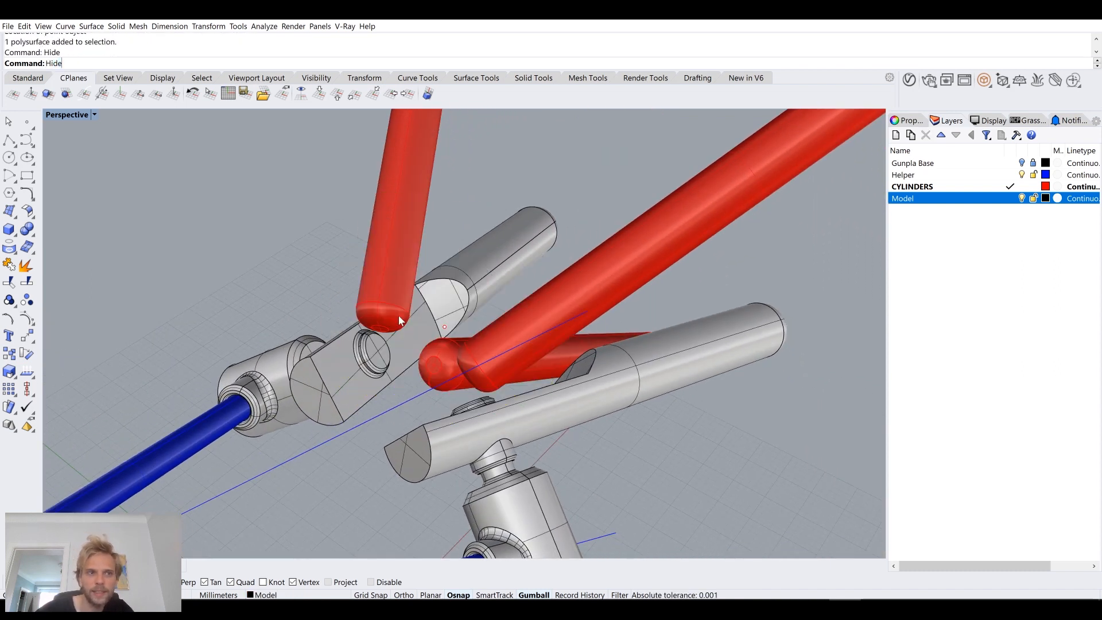
right_click_drag(398, 315, 582, 333)
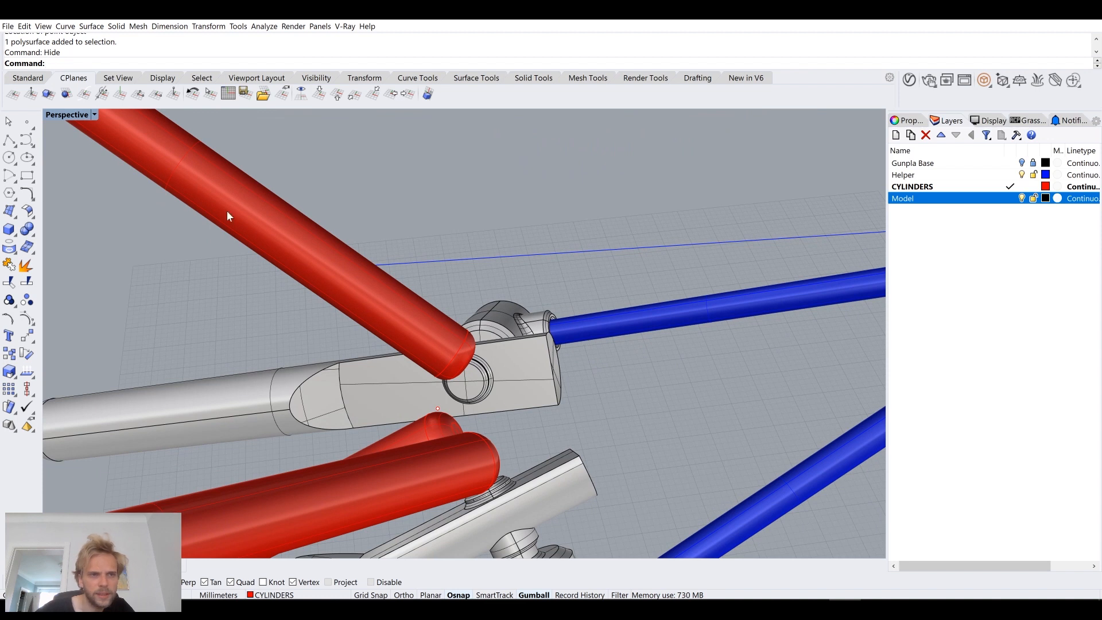
left_click(16, 144)
left_click(438, 408)
key("Escape")
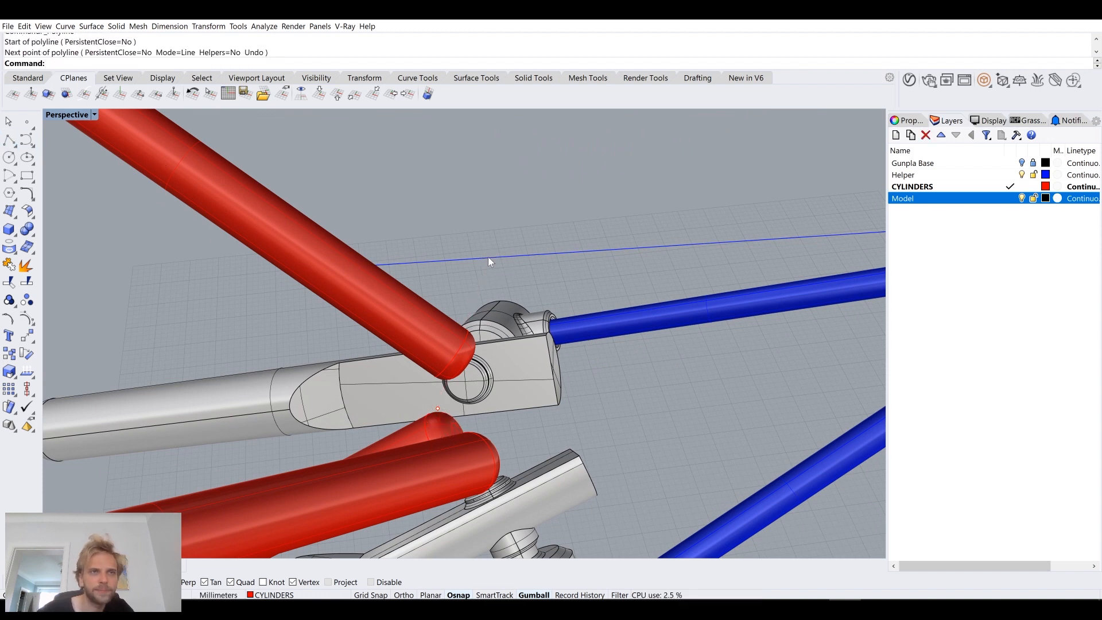
Step: Show only the hidden sphere body again
type("ShowSelected")
key("Return")
left_click(463, 329)
key("Return")
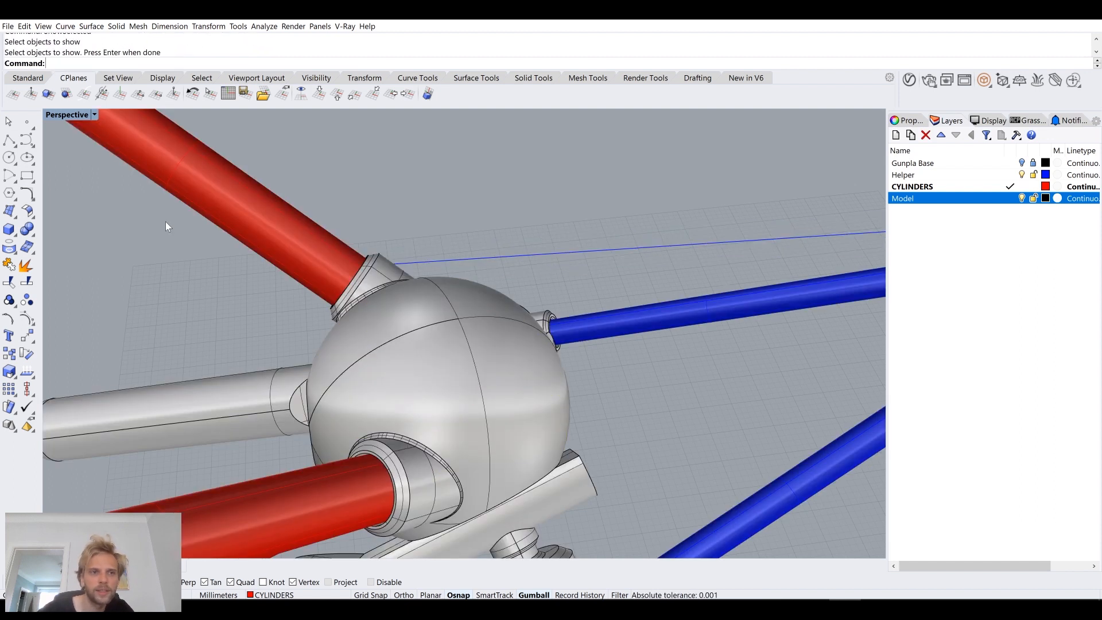
Step: Start a polyline at the sphere's centre point in Wireframe display, and return the viewport to Shaded display
right_click(72, 119)
left_click(76, 141)
mouse_move(562, 304)
right_mouse_down()
mouse_move(499, 261)
mouse_move(410, 280)
mouse_move(385, 315)
right_mouse_up()
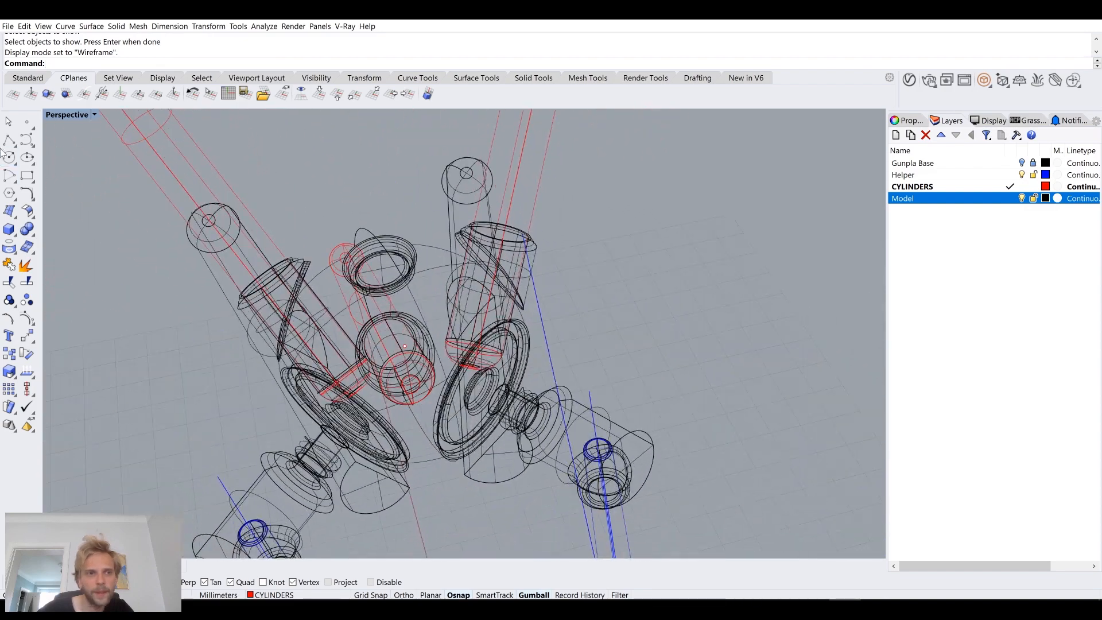
left_click(9, 140)
left_click(405, 346)
right_click_drag(578, 328, 678, 338)
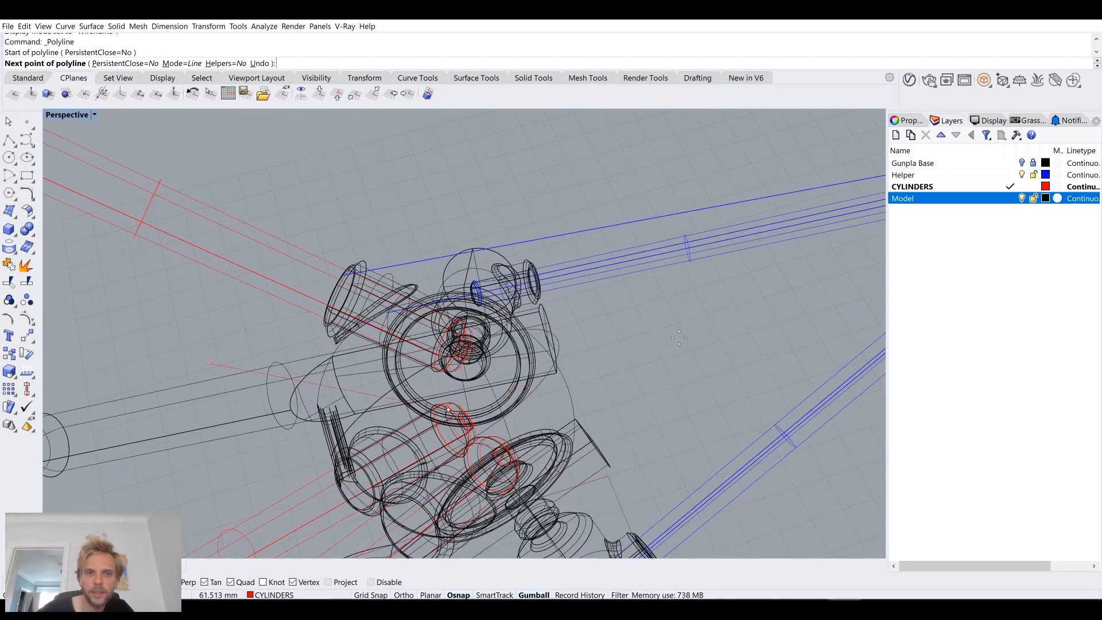
left_click(57, 115)
left_click(75, 151)
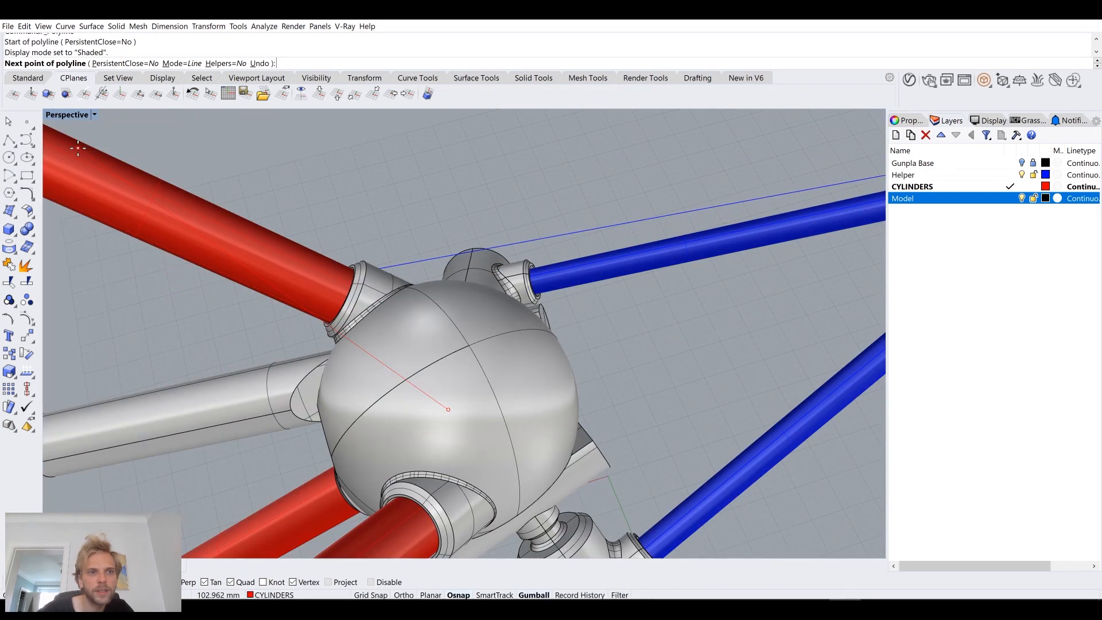
Step: Maximize the Top view with the polyline still active to see the upper helper curve beside the sphere
mouse_move(479, 283)
right_mouse_down()
mouse_move(442, 239)
mouse_move(244, 181)
mouse_move(259, 165)
mouse_move(389, 229)
right_mouse_up()
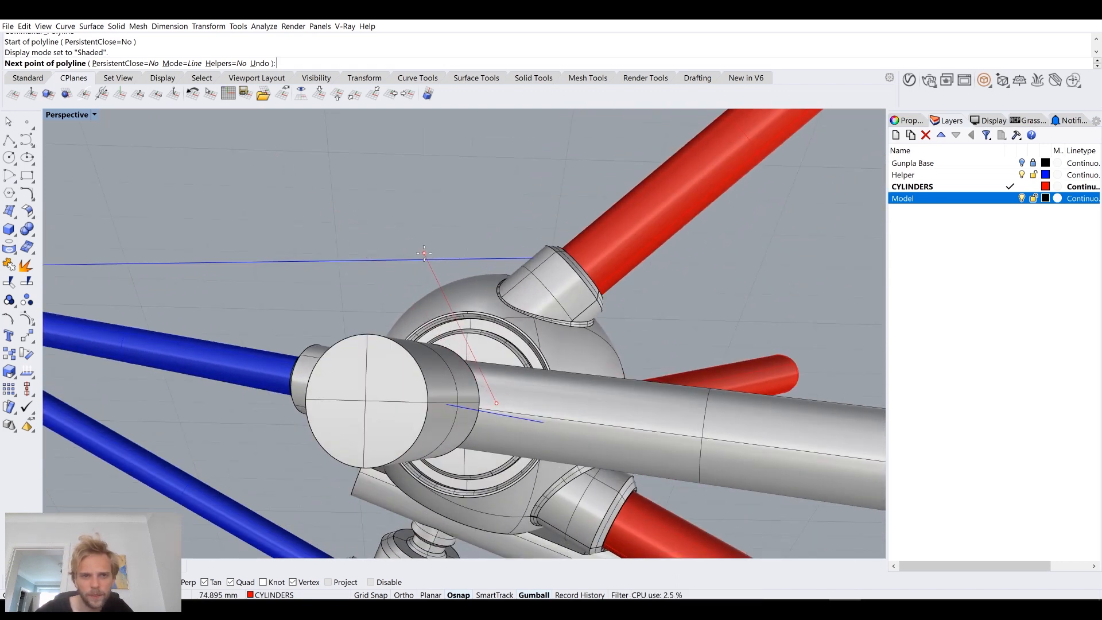
right_click_drag(443, 263, 442, 268)
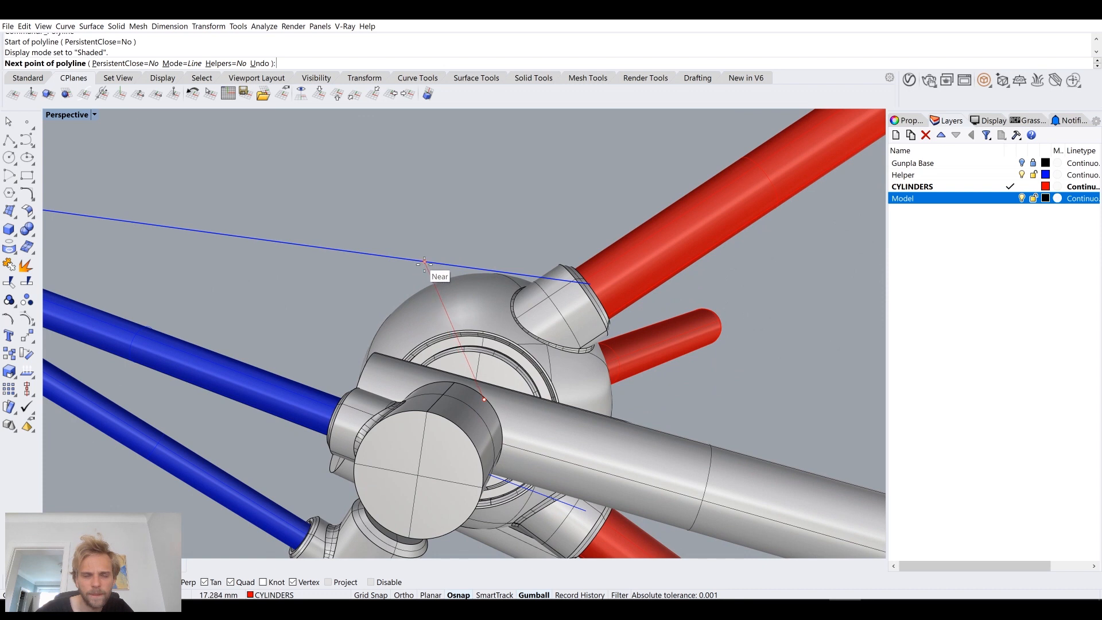
mouse_move(422, 262)
right_mouse_down()
mouse_move(423, 247)
mouse_move(393, 372)
mouse_move(373, 393)
mouse_move(193, 229)
right_mouse_up()
double_click(72, 116)
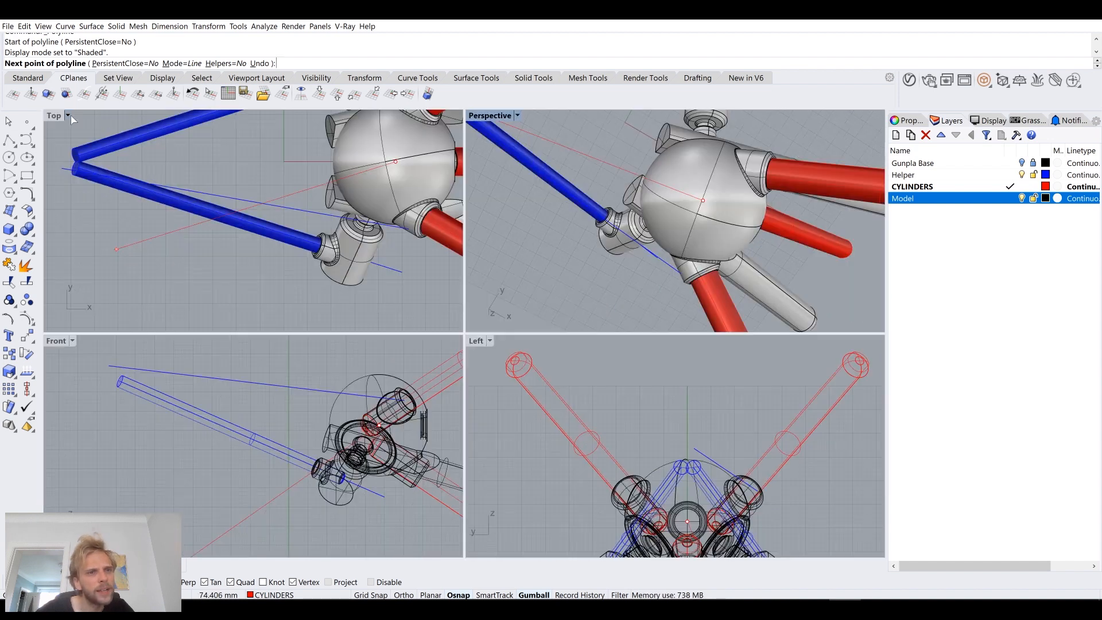
double_click(53, 115)
scroll(338, 250, "down", 3)
scroll(475, 296, "up", 4)
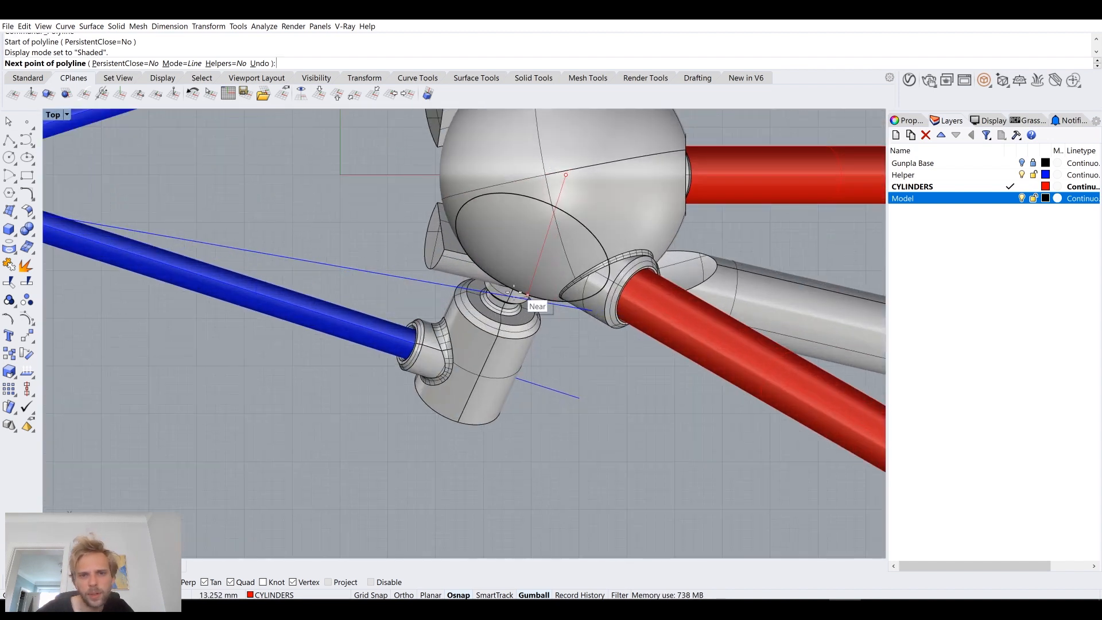
Step: Compare possible polyline endpoints along the upper helper curve and show the Gunpla Base layer for reference
scroll(476, 296, "up", 5)
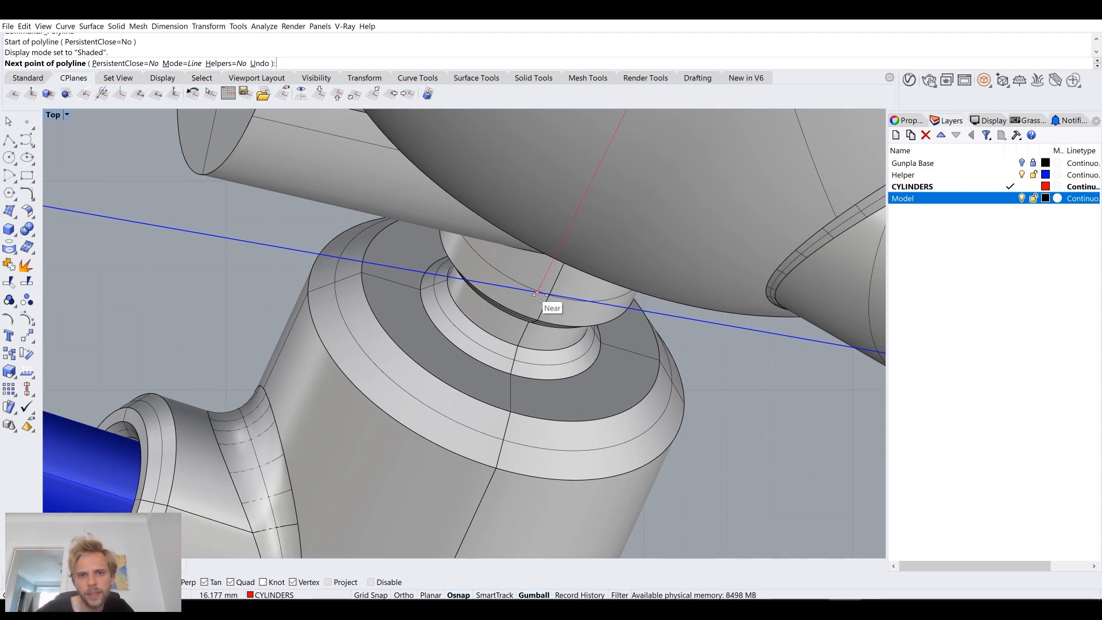
scroll(538, 293, "down", 6)
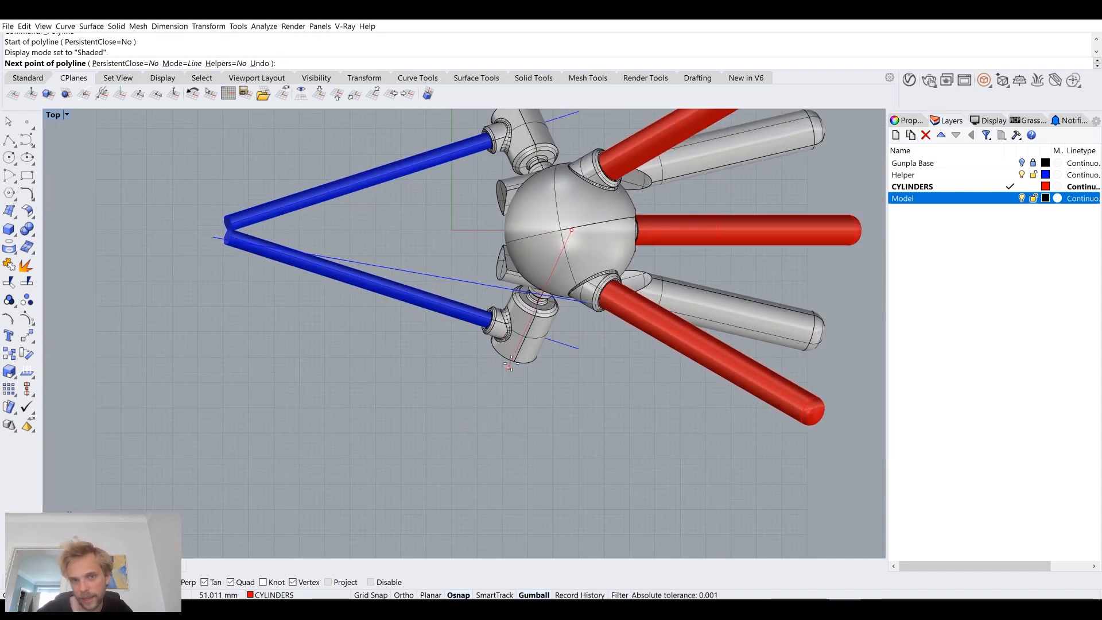
scroll(529, 339, "up", 5)
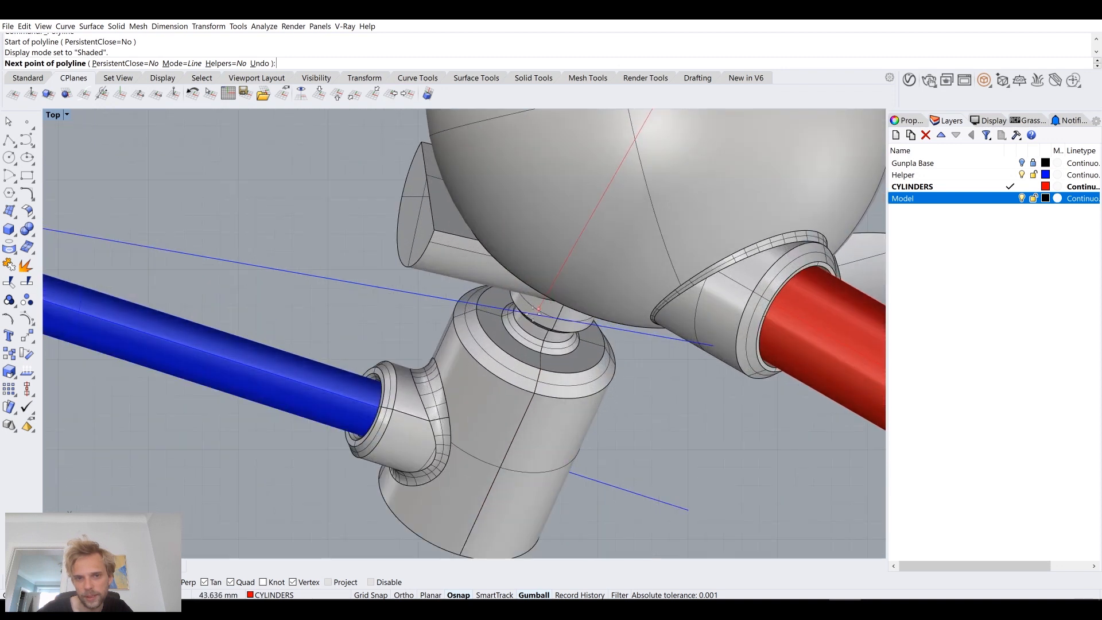
scroll(626, 328, "down", 2)
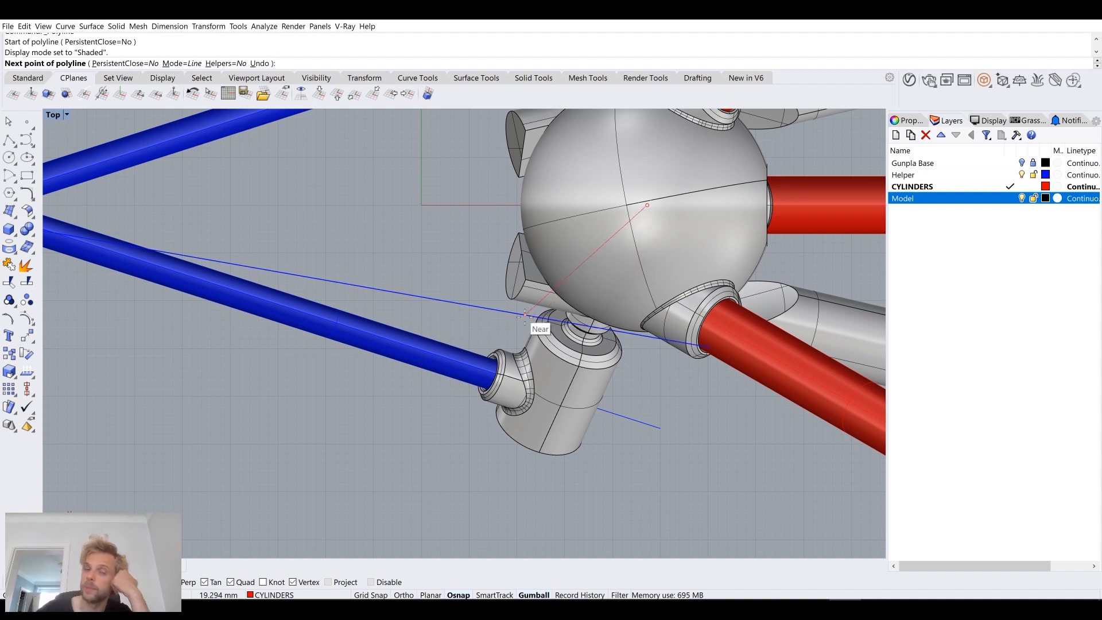
left_click(1021, 163)
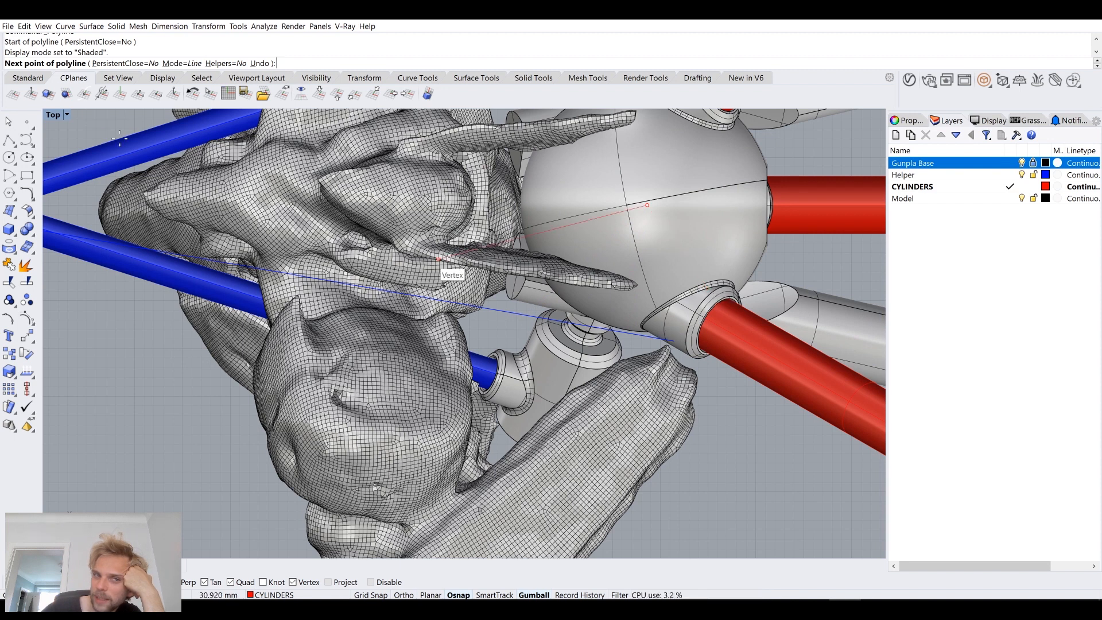
Step: Finish the polyline at a point on the upper helper curve beside the sphere in the maximized Perspective view
double_click(54, 115)
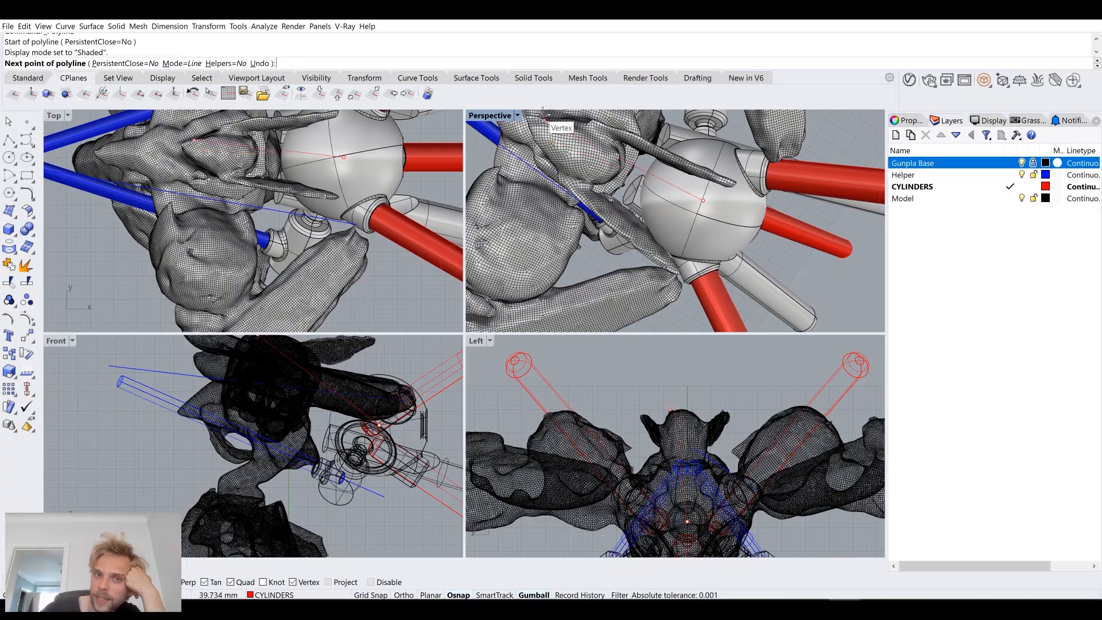
double_click(494, 116)
right_click_drag(493, 281, 410, 316)
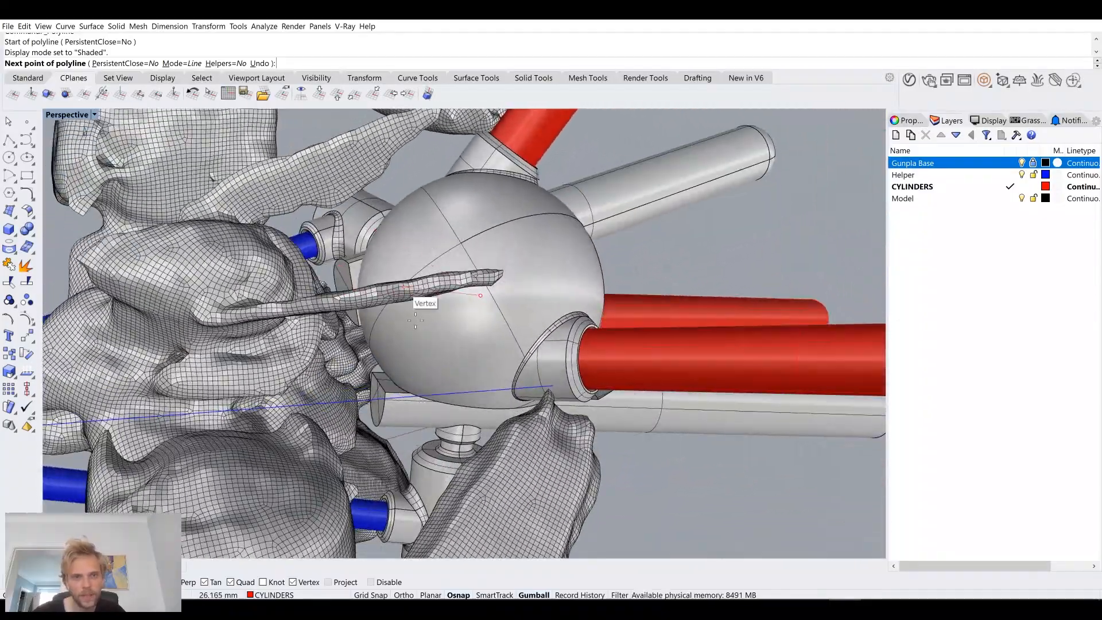
left_click(429, 395)
key("Return")
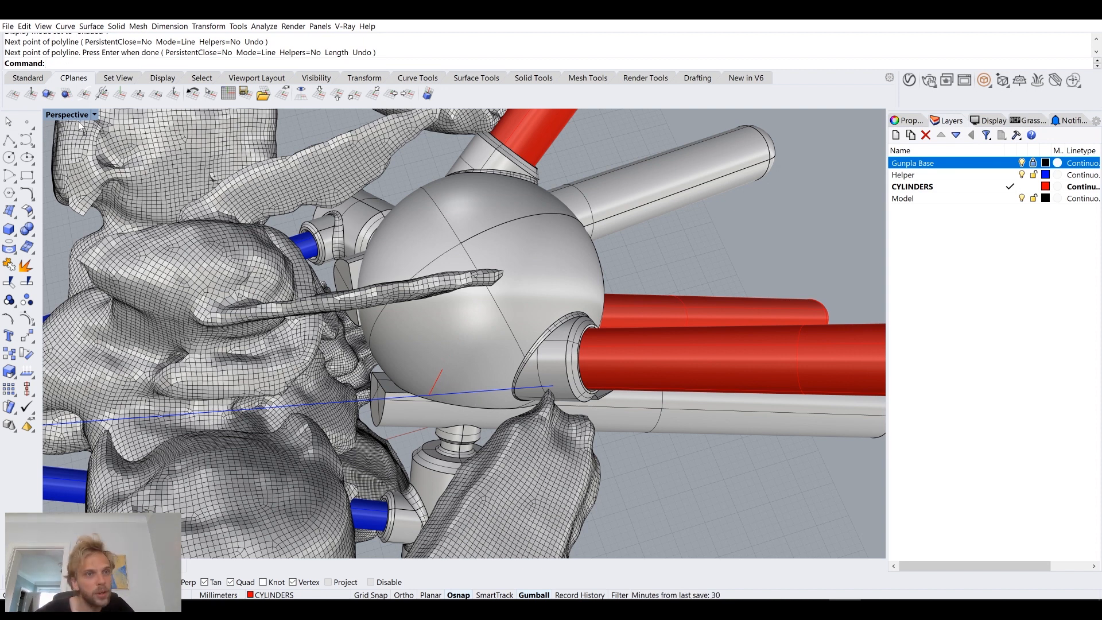
Step: Hide the Gunpla Base layer to expose the polyline running from the sphere to the helper curve
left_click(79, 115)
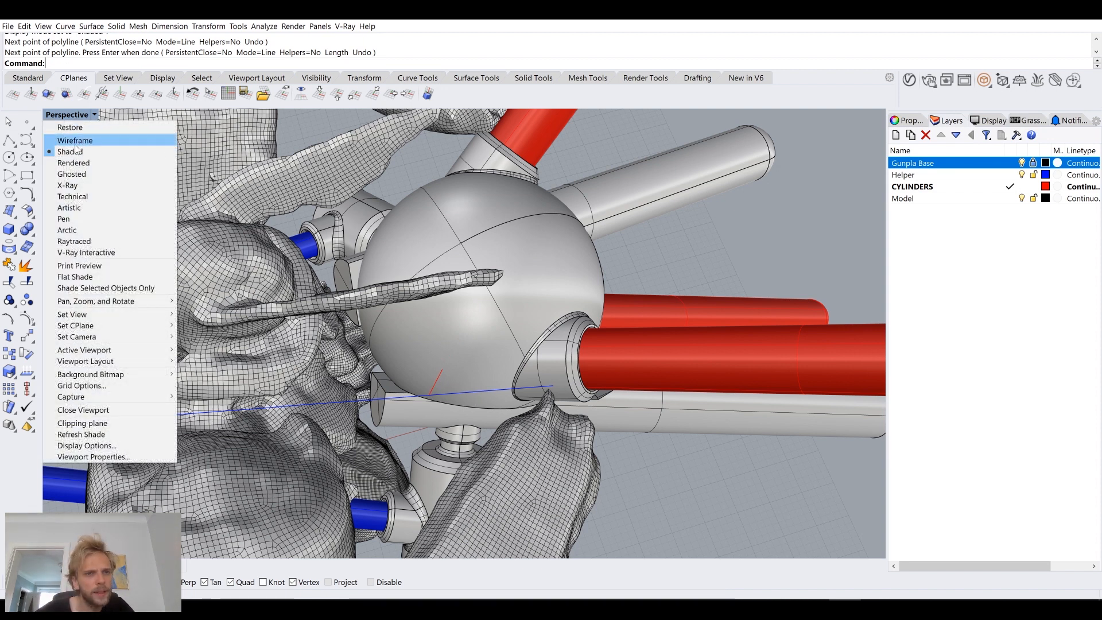
left_click(1022, 164)
right_click_drag(367, 350, 531, 310)
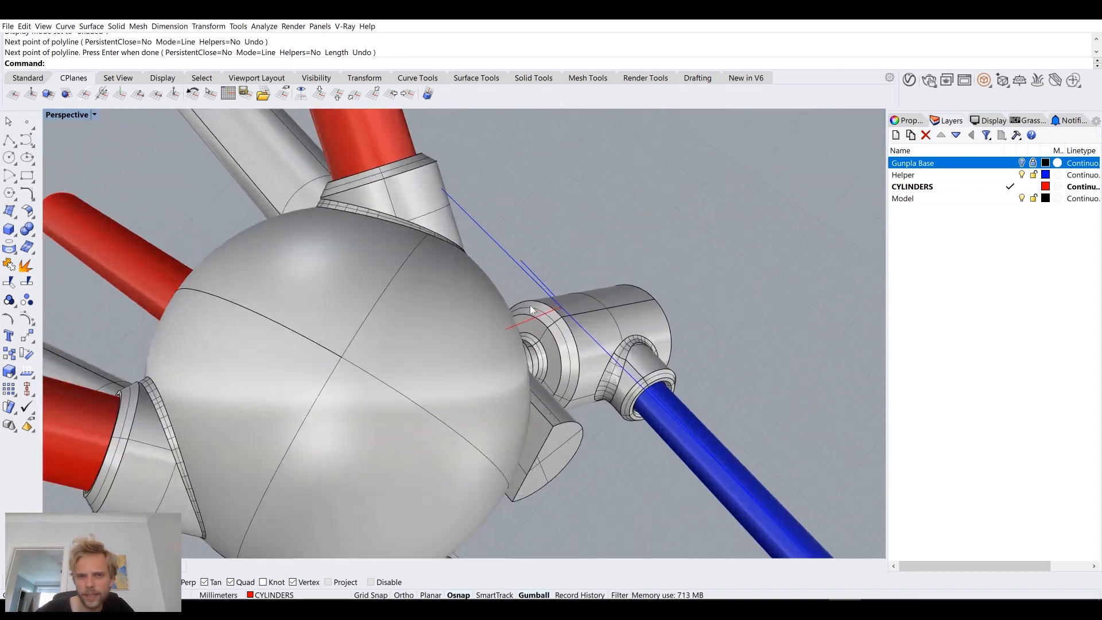
left_click(531, 309)
left_click(625, 255)
Step: Split the new polyline with the sphere body and delete the inner piece
scroll(563, 344, "up", 5)
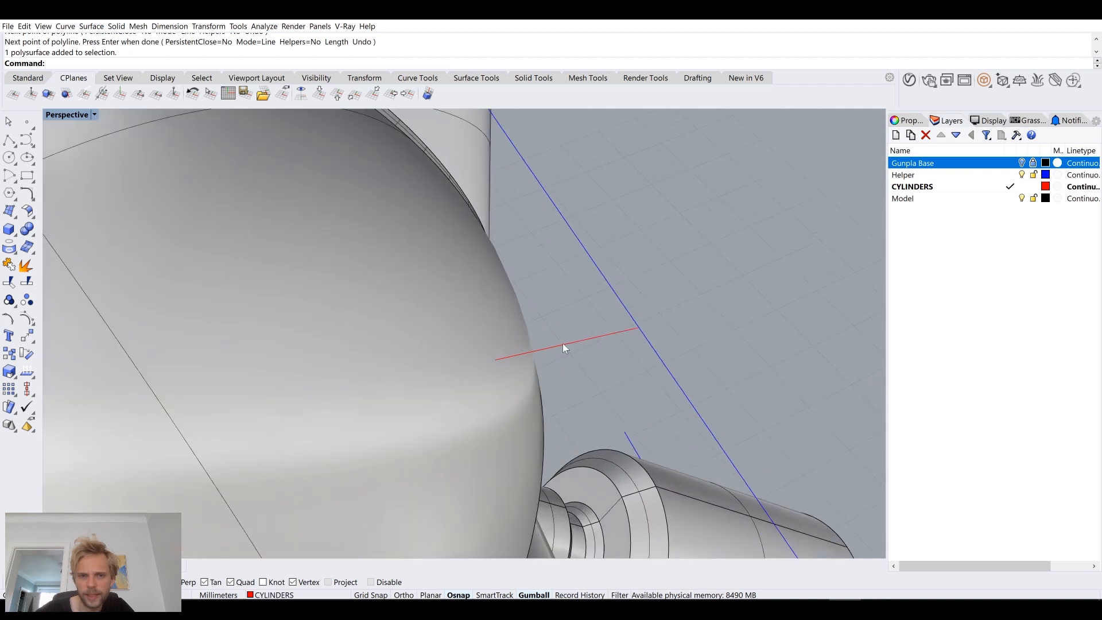
left_click(578, 343)
scroll(578, 344, "down", 5)
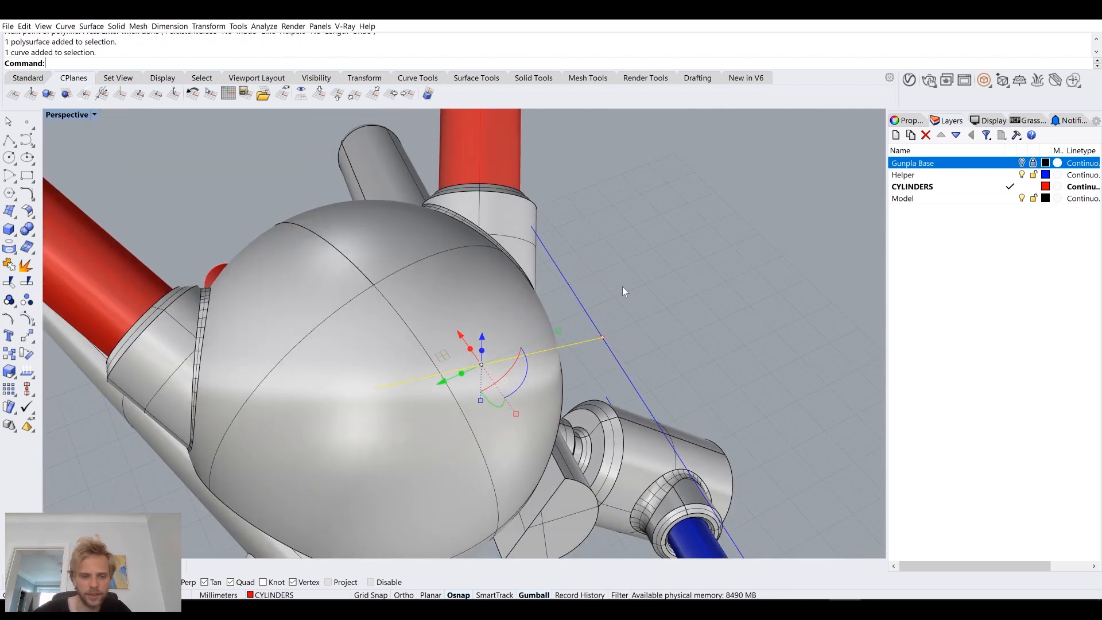
key("Return")
left_click(390, 304)
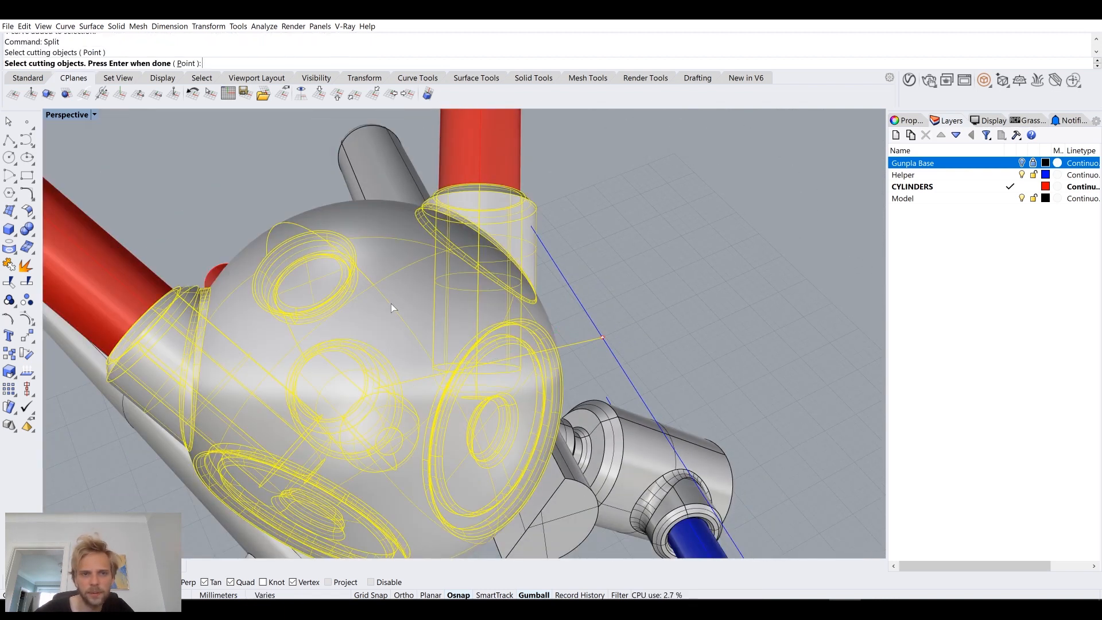
key("Return")
scroll(578, 351, "up", 2)
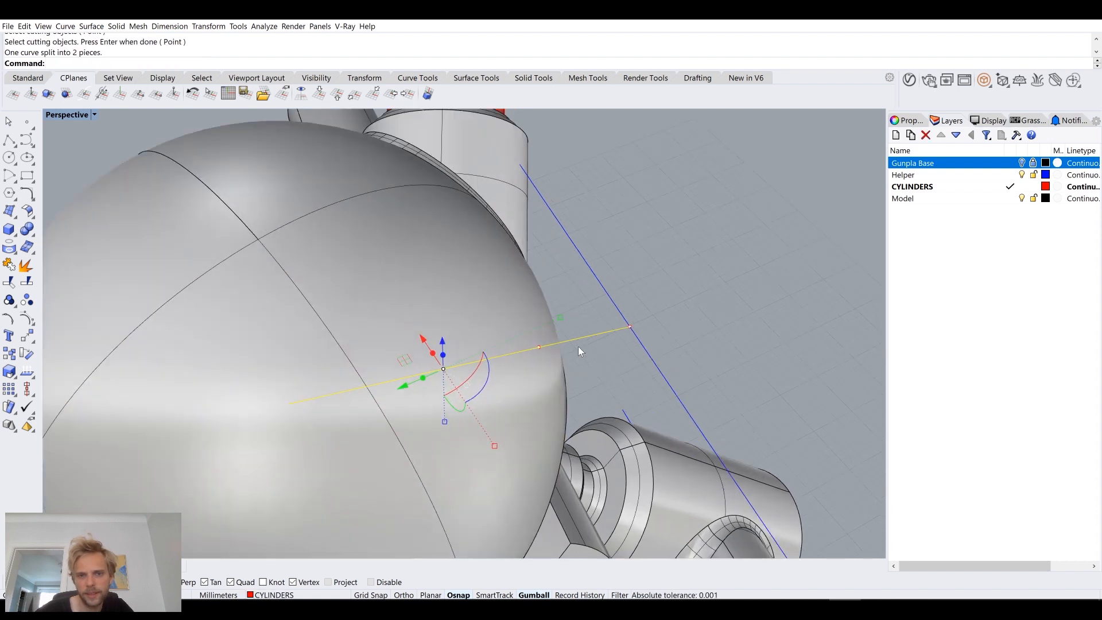
left_click(591, 337, "ctrl")
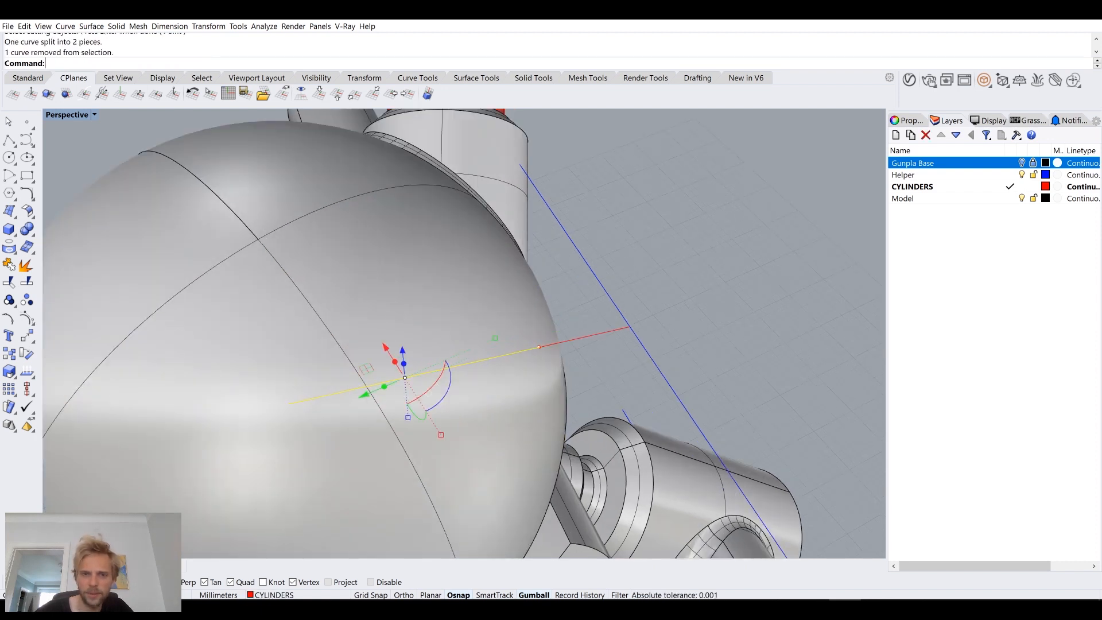
key("Delete")
Step: Scale the remaining axis line along its own direction so it extends into the sphere and past the helper curve
right_click_drag(594, 333, 507, 364)
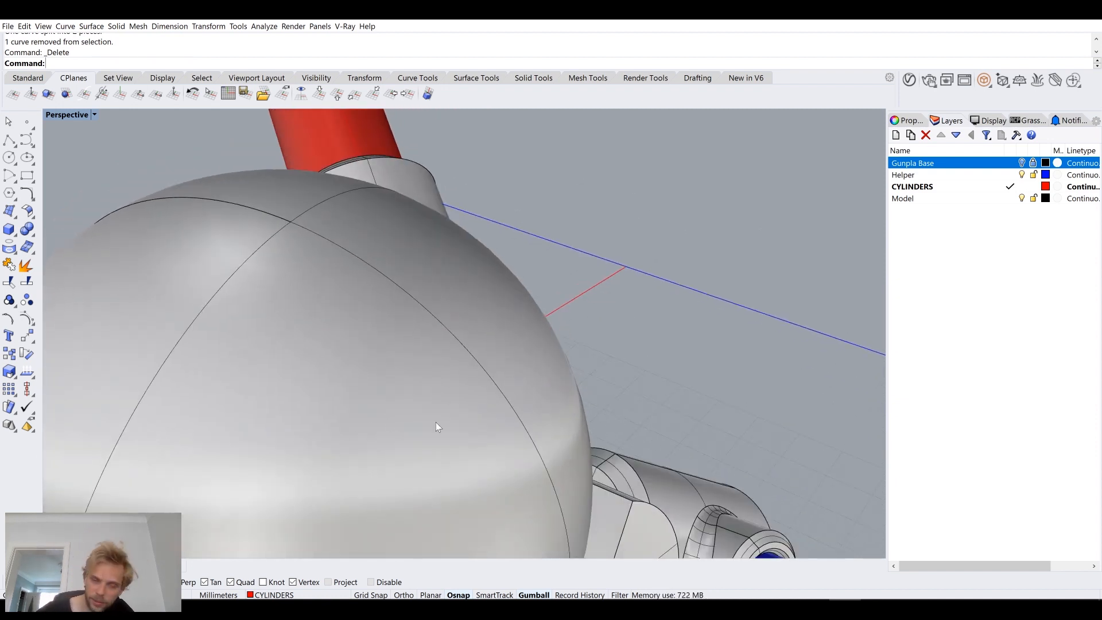
left_click(589, 293)
right_click_drag(588, 294, 583, 394)
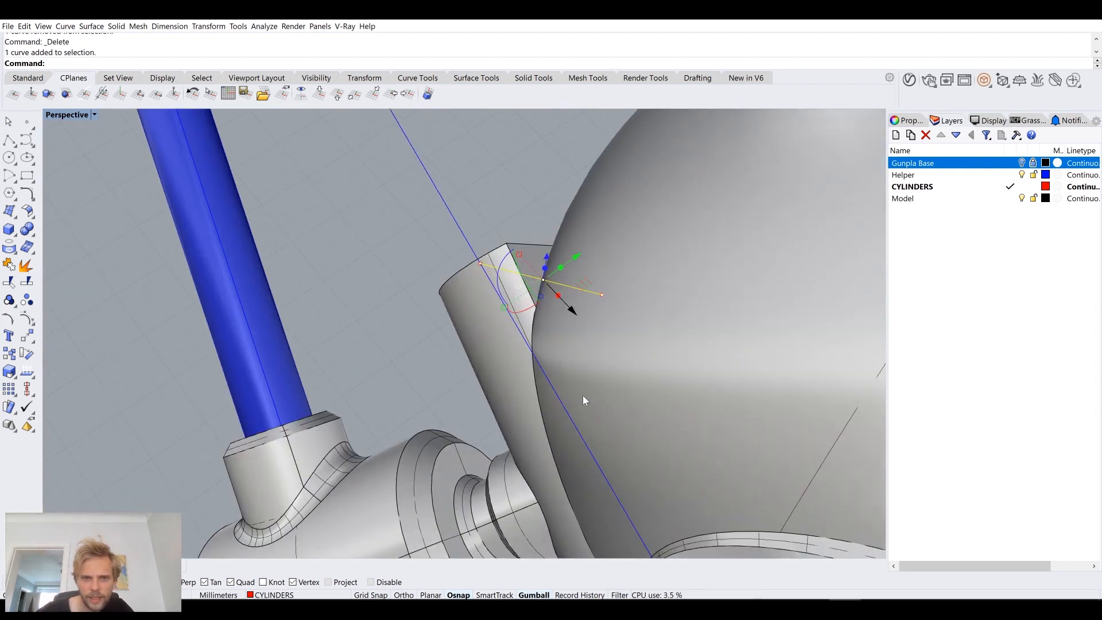
left_click_drag(503, 308, 377, 366)
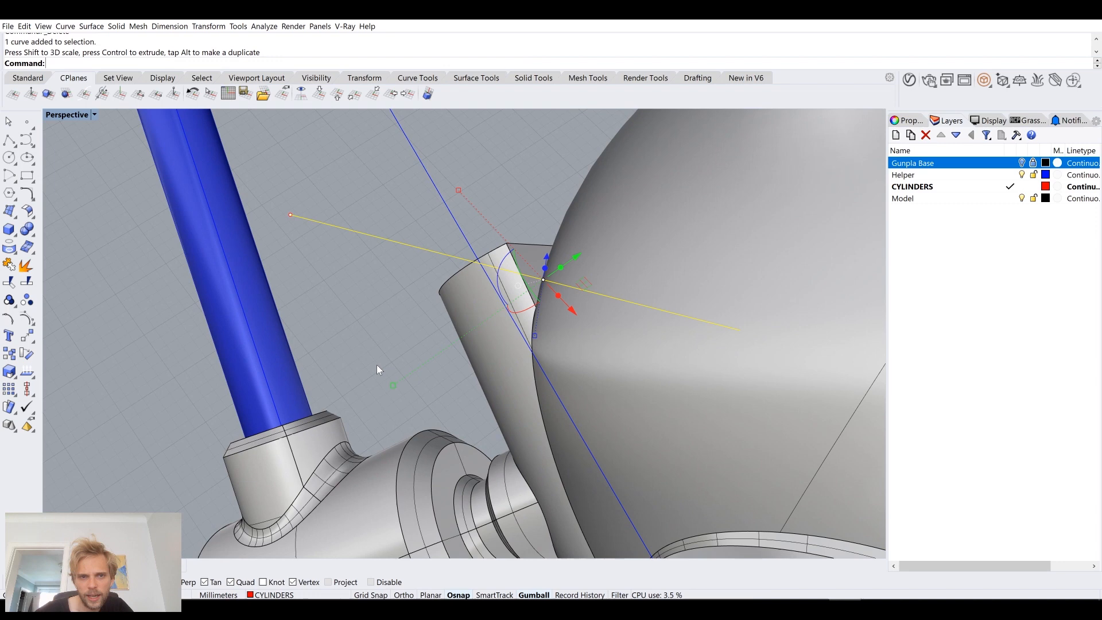
right_click_drag(375, 329, 422, 348)
left_click(375, 337)
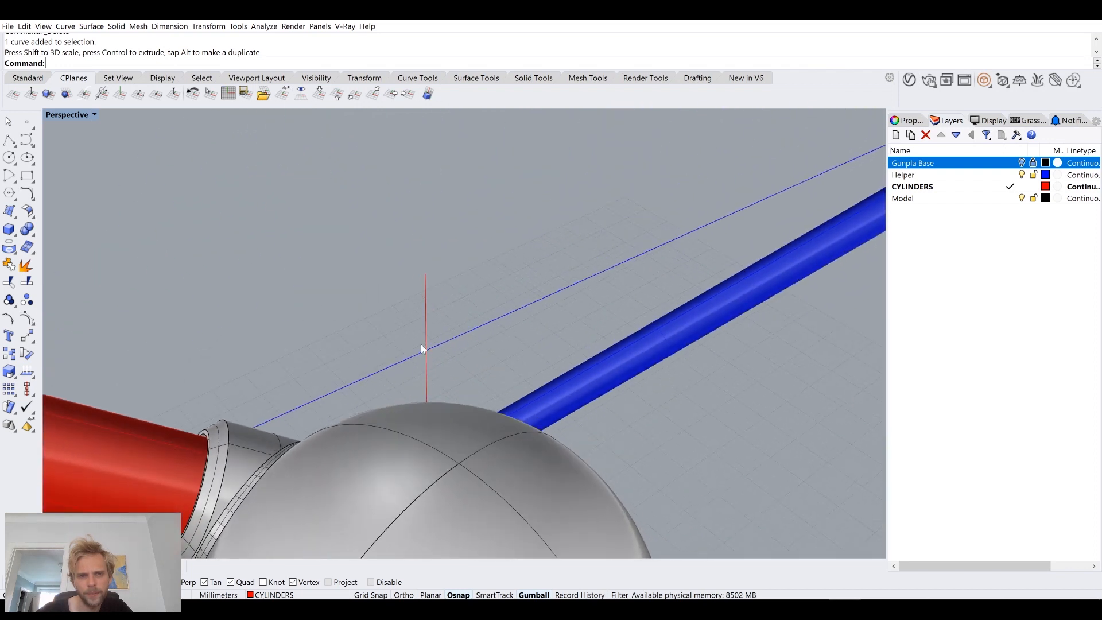
Step: Try a flat-capped pipe with 1.6 mm start and end radius along the extended axis line
left_click(426, 321)
type("pipe")
key("Return")
key("Return")
key("Return")
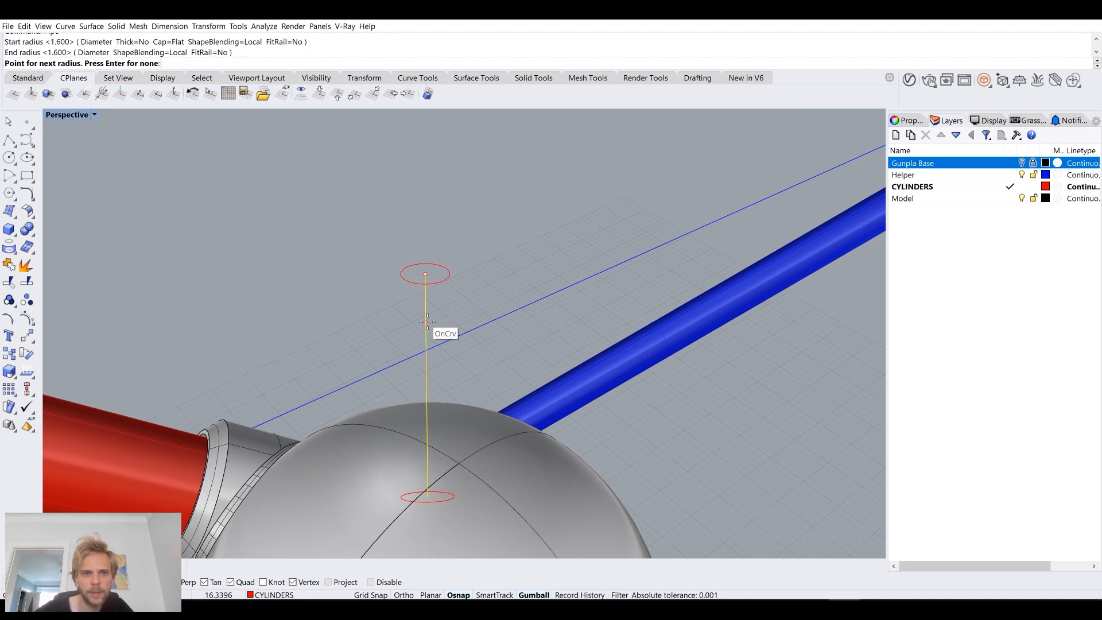
key("Return")
right_click_drag(427, 322, 507, 298)
key("ctrl+z")
scroll(602, 308, "down", 4)
scroll(508, 299, "up", 4)
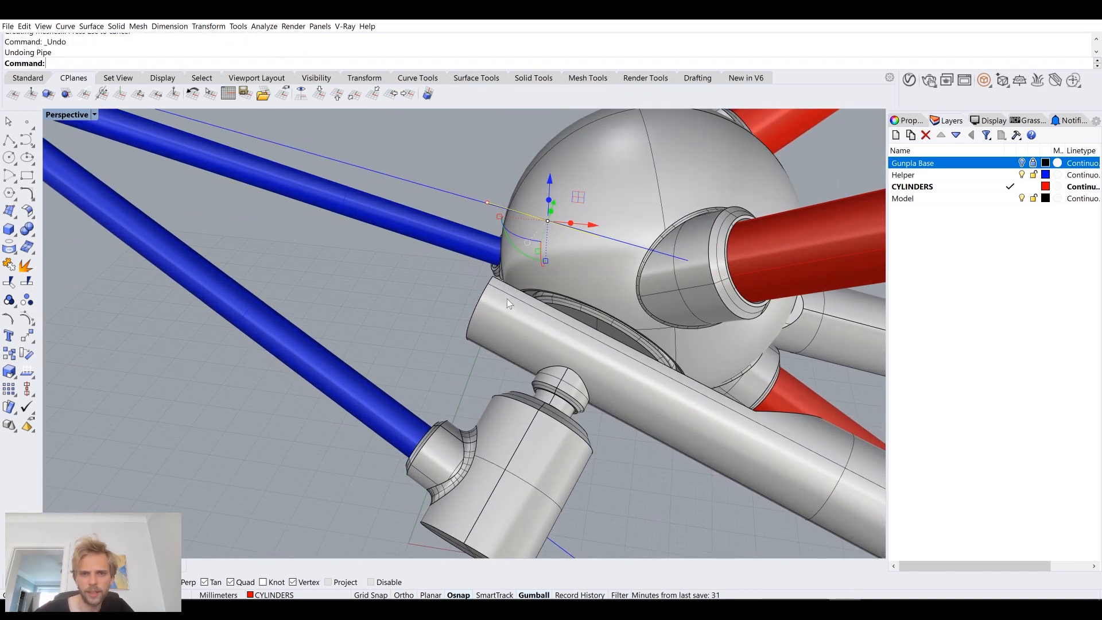
Step: Try a flat-capped pipe with 3.2 mm start and end radius along the same axis line
key("Return")
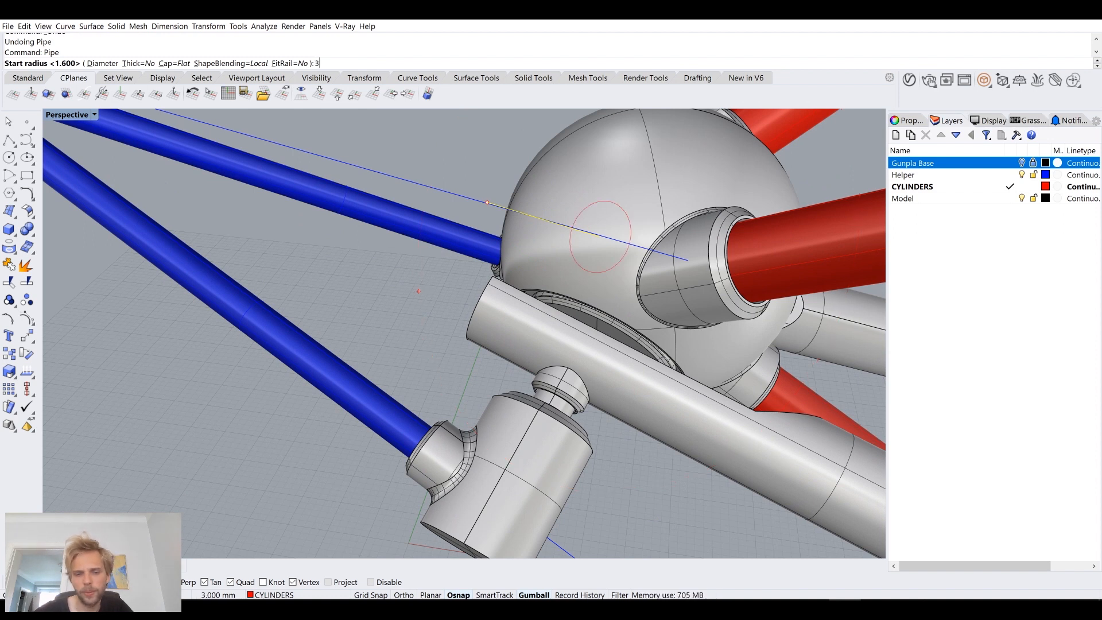
type("3.2")
key("Return")
key("Return")
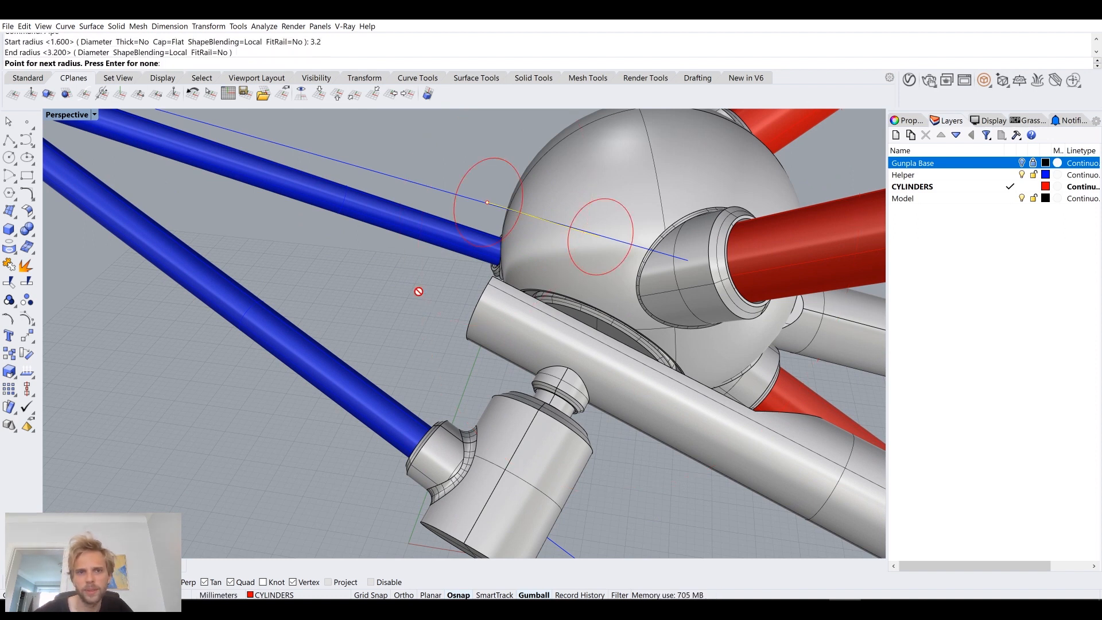
key("Return")
mouse_move(419, 292)
right_mouse_down()
mouse_move(287, 324)
mouse_move(189, 283)
mouse_move(260, 297)
mouse_move(386, 298)
mouse_move(407, 285)
right_mouse_up()
key("ctrl+z")
Step: Create a flat-capped pipe with 4 mm start and end radius along the upper joint's axis line
key("Return")
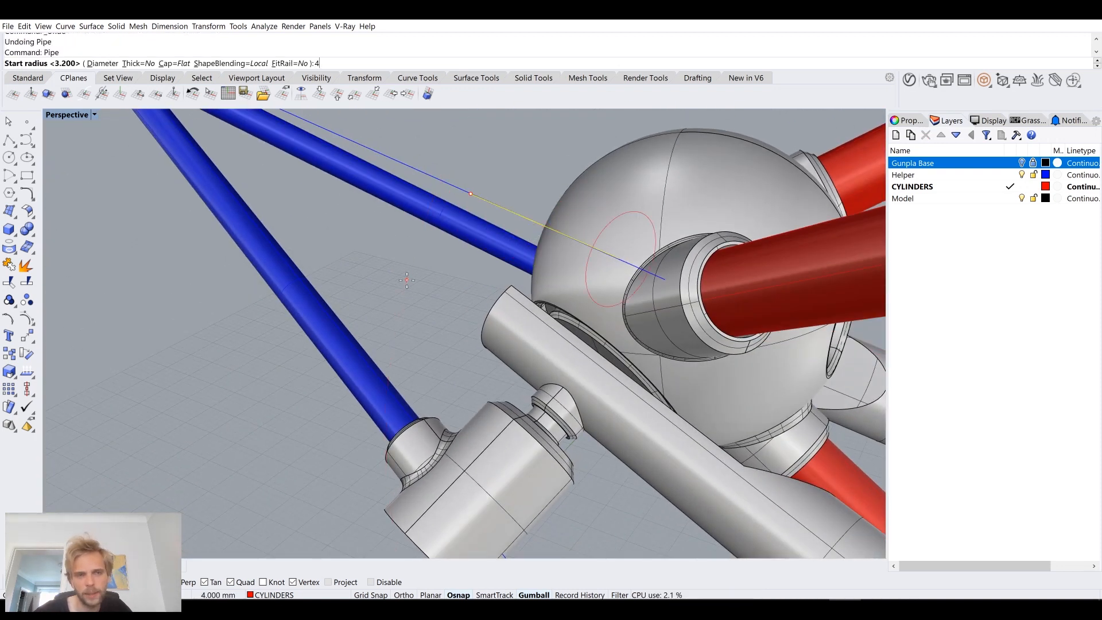
type("4")
key("Return")
key("Return")
right_click_drag(406, 285, 258, 312)
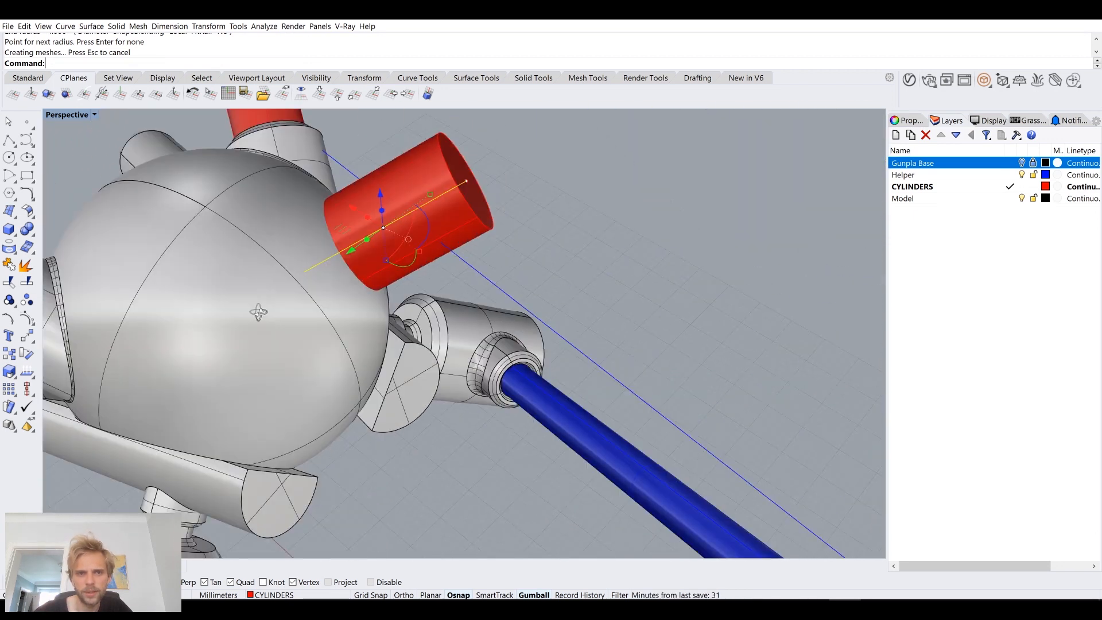
scroll(449, 219, "up", 2)
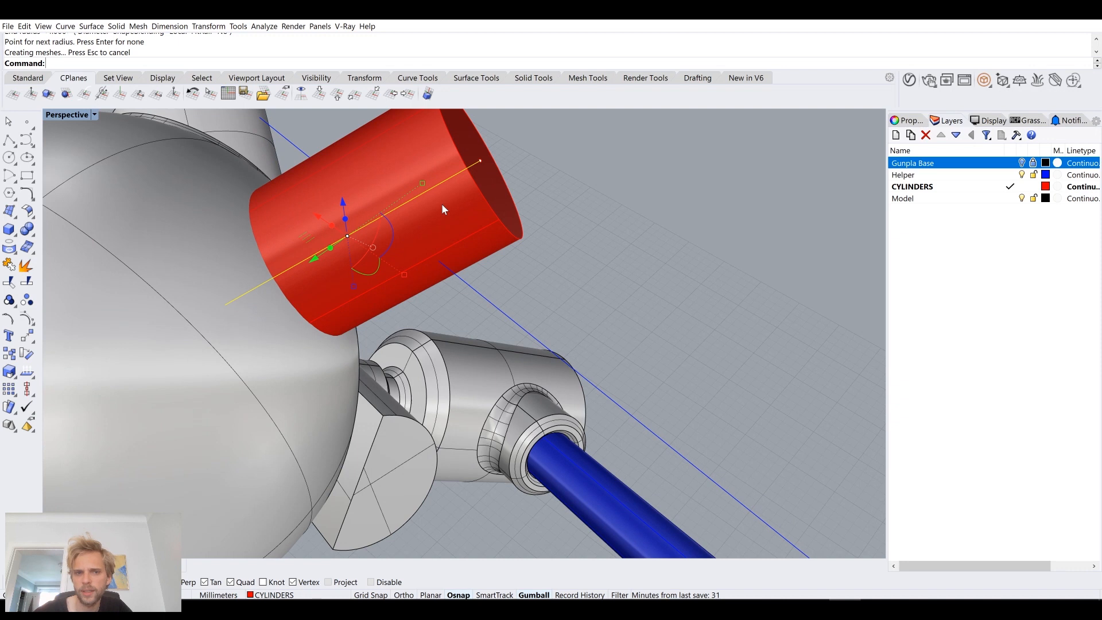
left_click(631, 224)
Step: Lengthen the red joint cylinder outward with Scale1D, using its edge inside the sphere as the base point
right_click_drag(631, 224, 567, 281)
left_click(534, 298)
scroll(567, 281, "down", 5)
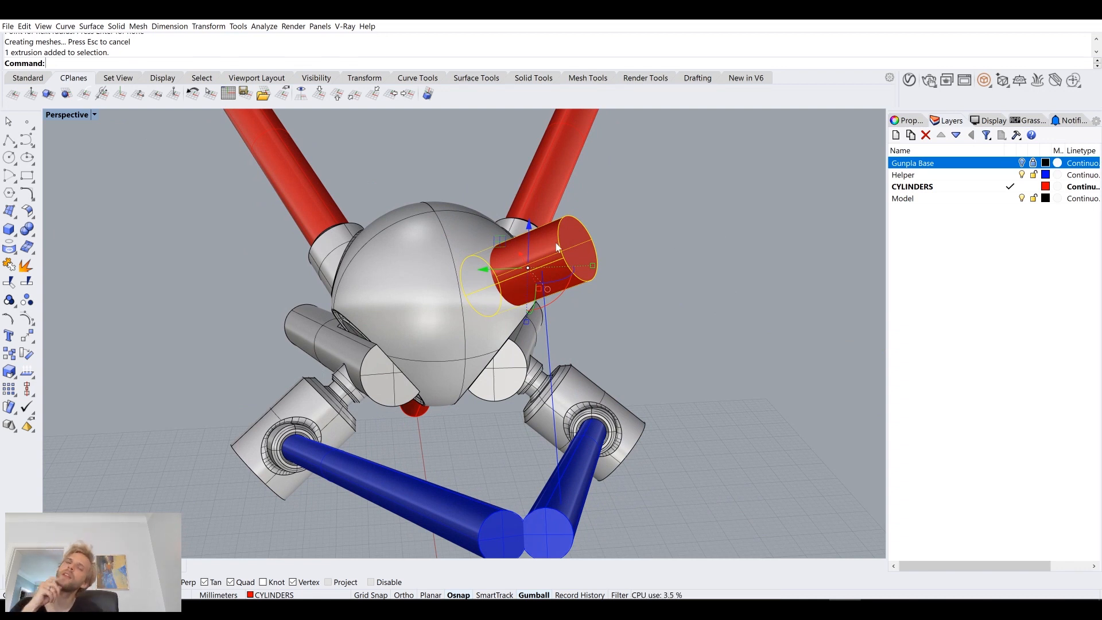
scroll(580, 250, "up", 5)
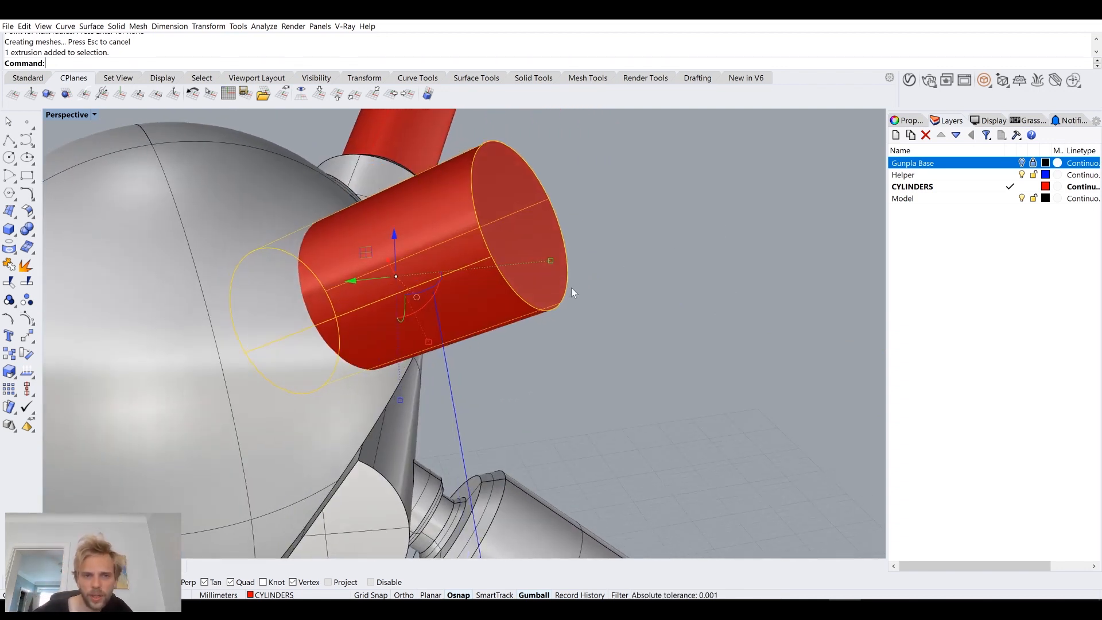
scroll(570, 288, "up", 2)
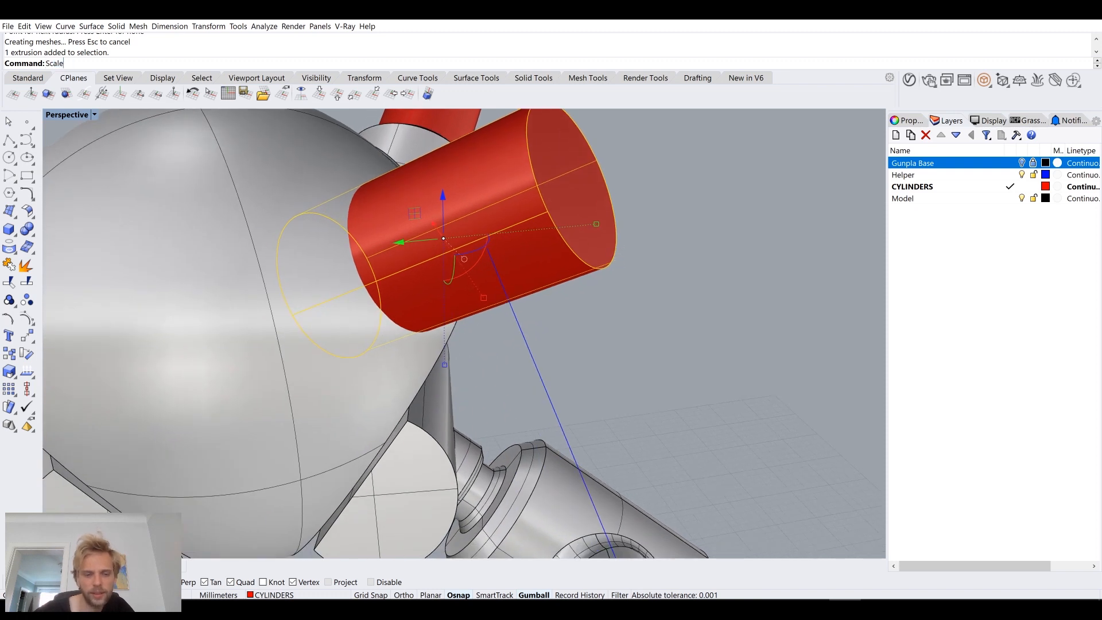
type("1D")
key("Return")
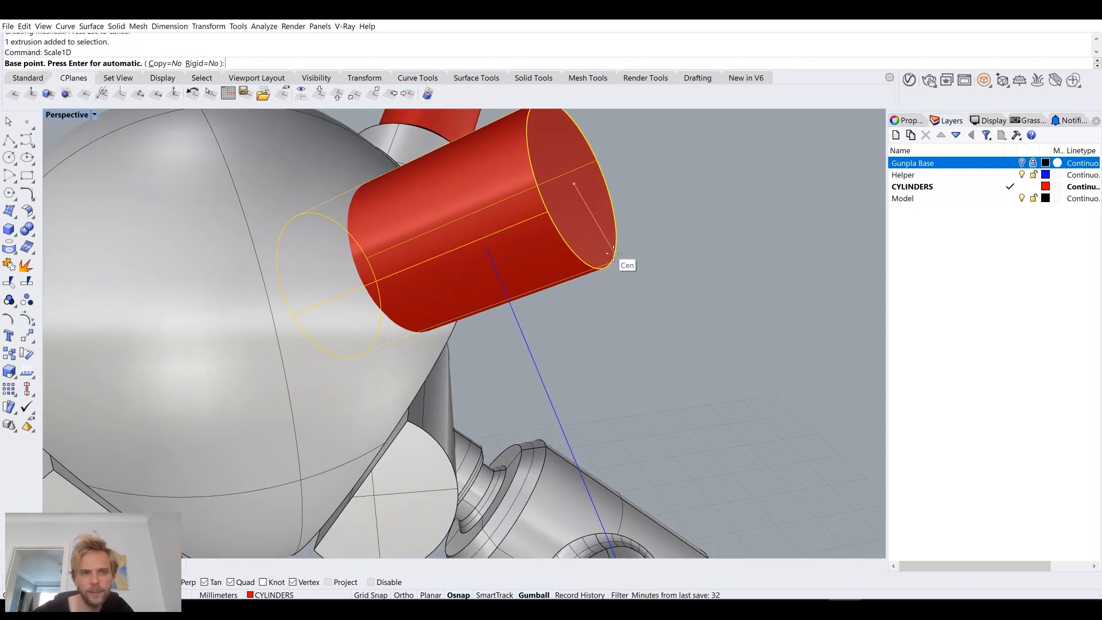
left_click(292, 315)
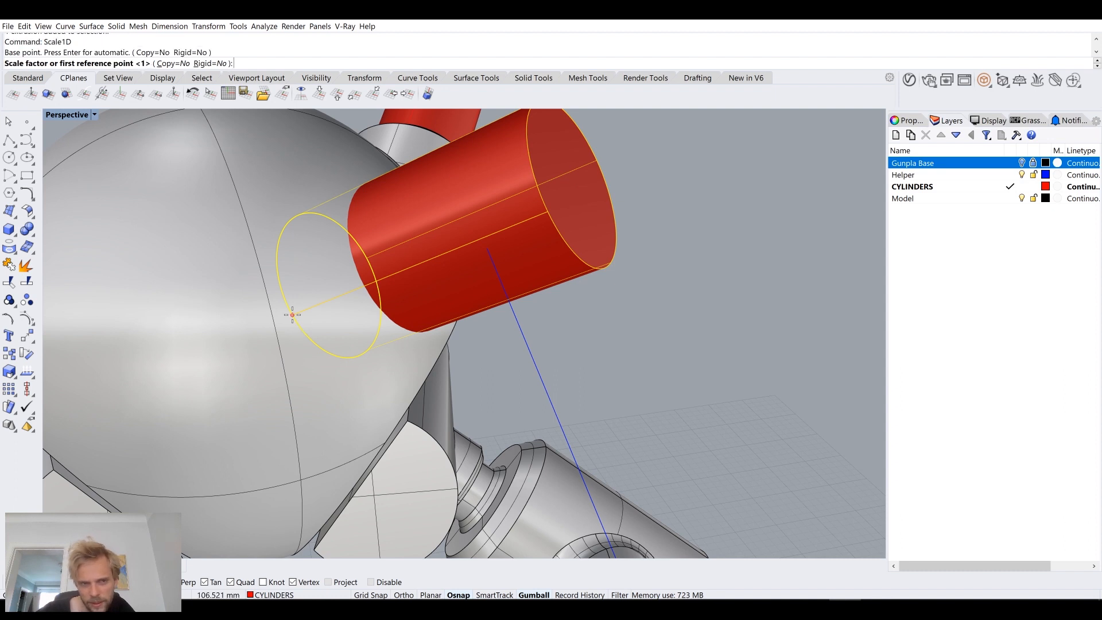
left_click(546, 212)
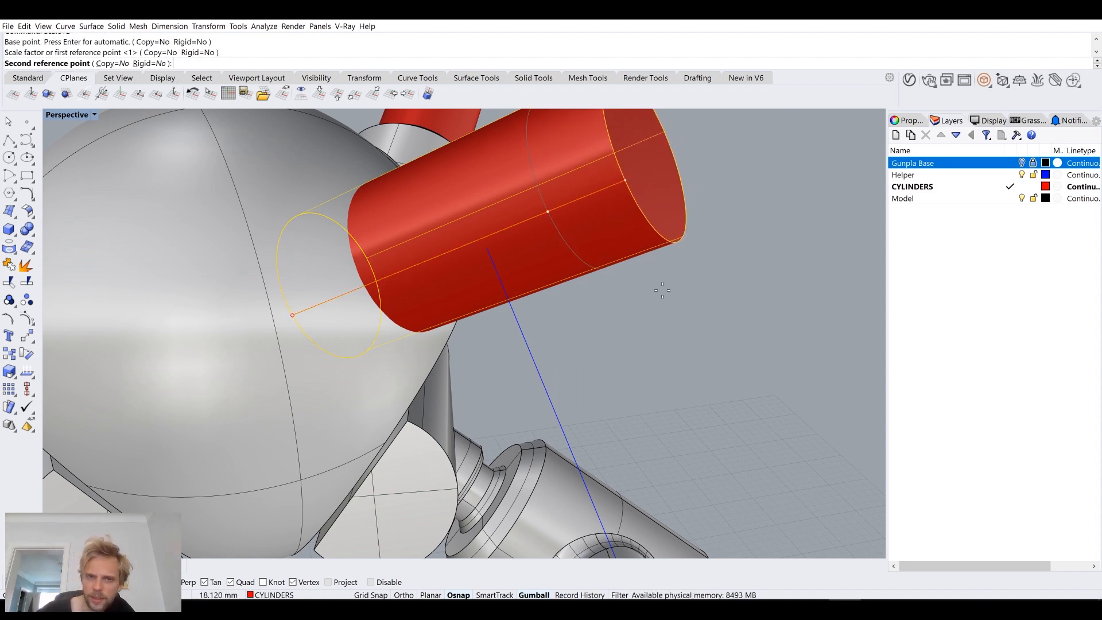
left_click(682, 312)
Step: Examine the lengthened joint cylinder against the sphere, the helper curve and the blue cylinders from several angles
right_click_drag(687, 317, 422, 272)
scroll(442, 283, "down", 6)
scroll(523, 298, "down", 8)
scroll(421, 272, "up", 5)
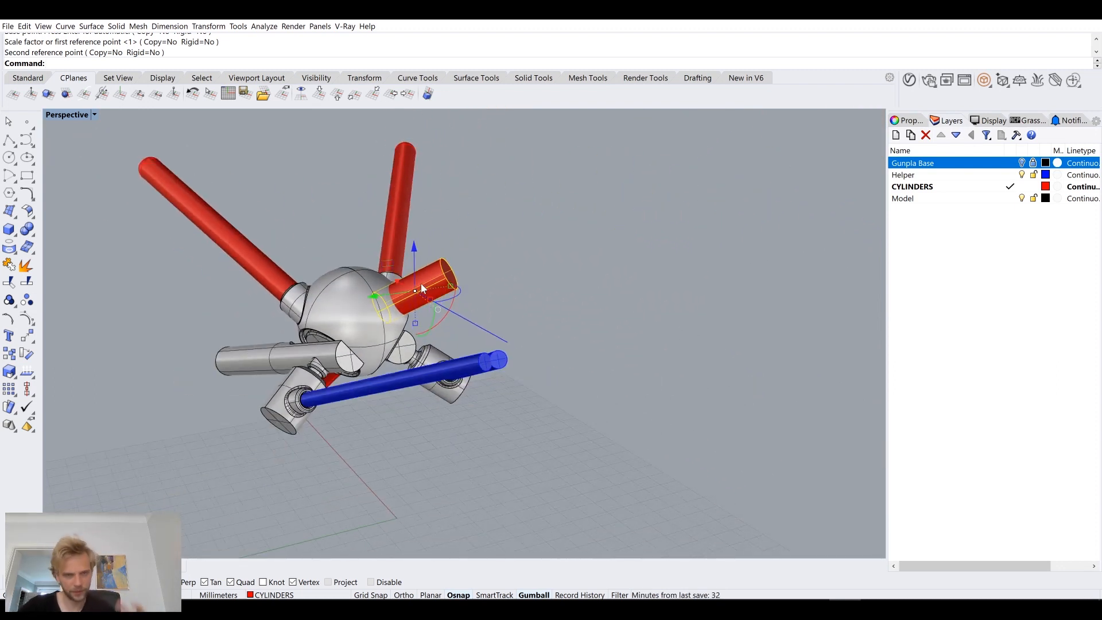
right_click_drag(488, 313, 595, 322)
scroll(386, 253, "up", 4)
scroll(556, 343, "up", 6)
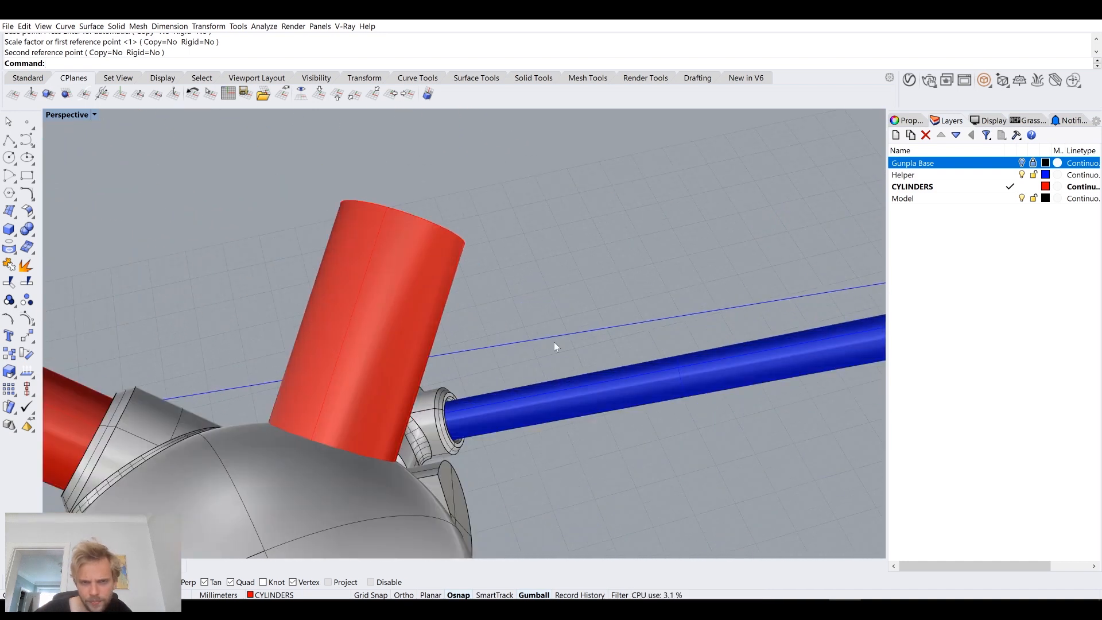
scroll(556, 343, "down", 6)
right_click_drag(698, 282, 751, 253)
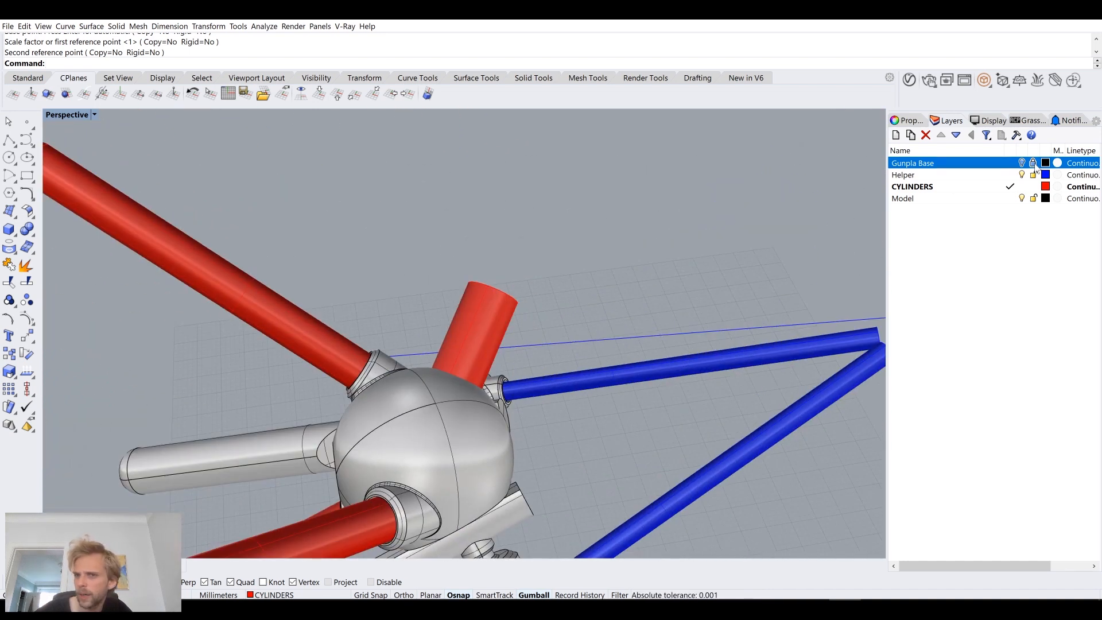
Step: Split the red joint cylinder with the sphere body, delete the piece inside the sphere, and select the outer piece
right_click_drag(705, 192, 584, 216)
scroll(396, 376, "up", 8)
right_click_drag(585, 282, 555, 273)
left_click(556, 276)
key("Escape")
left_click(650, 280)
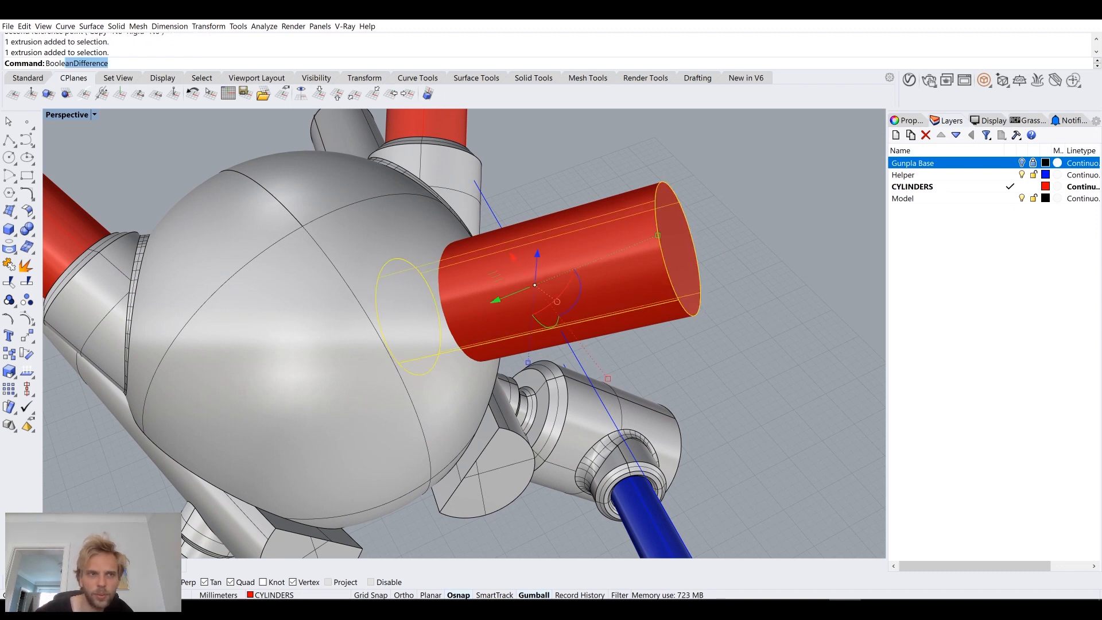
key("Return")
left_click(335, 272)
key("Return")
left_click(661, 213, "ctrl")
key("Delete")
left_click(590, 297)
Step: Examine the finished lower joint and its collar around the blue cylinder as a reference for the upper joint
right_click_drag(589, 297, 332, 324)
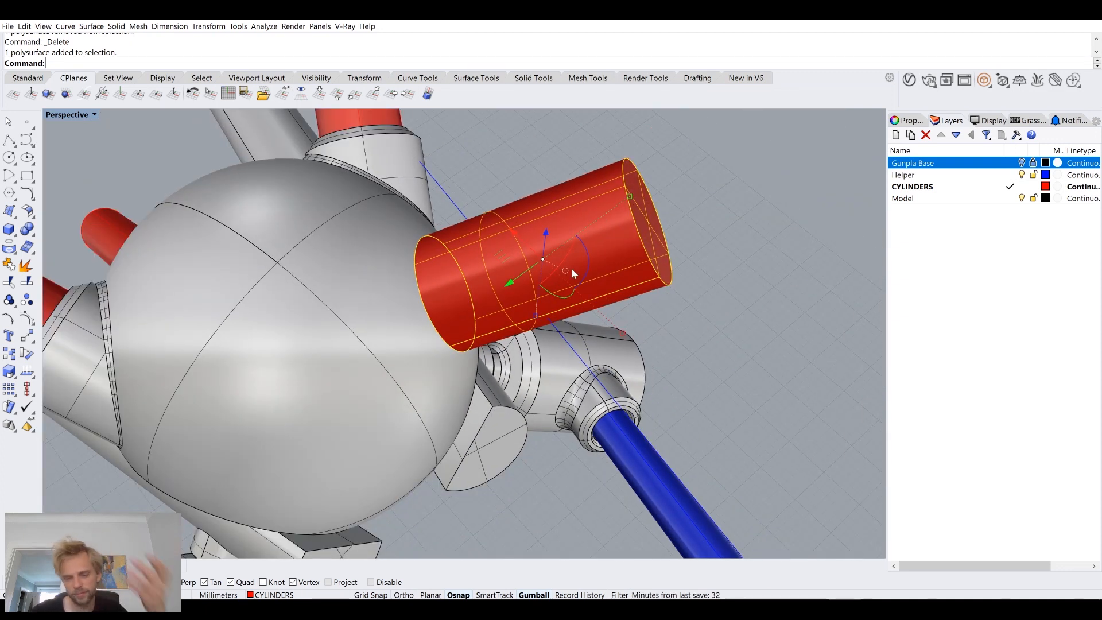
left_click(715, 249)
right_click_drag(715, 249, 316, 219)
scroll(474, 294, "up", 2)
right_click_drag(510, 500, 509, 339, "shift")
scroll(532, 327, "up", 5)
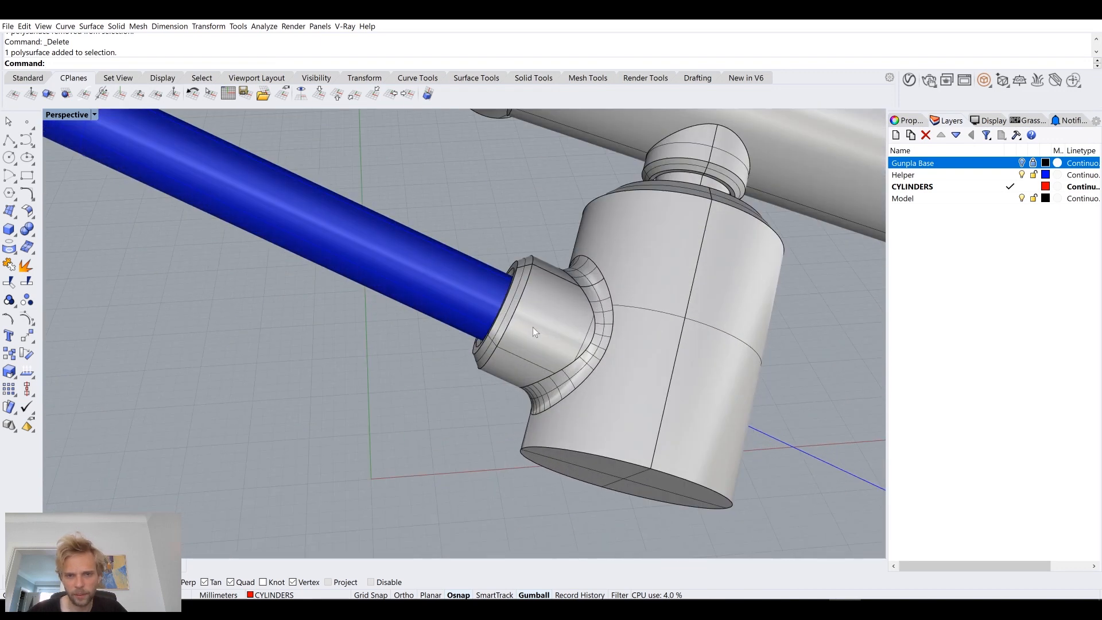
scroll(508, 279, "down", 6)
right_click_drag(502, 274, 483, 375)
Step: Show only the hidden blue cylinder that runs along the upper helper curve
right_click_drag(518, 267, 418, 321)
scroll(398, 313, "up", 3)
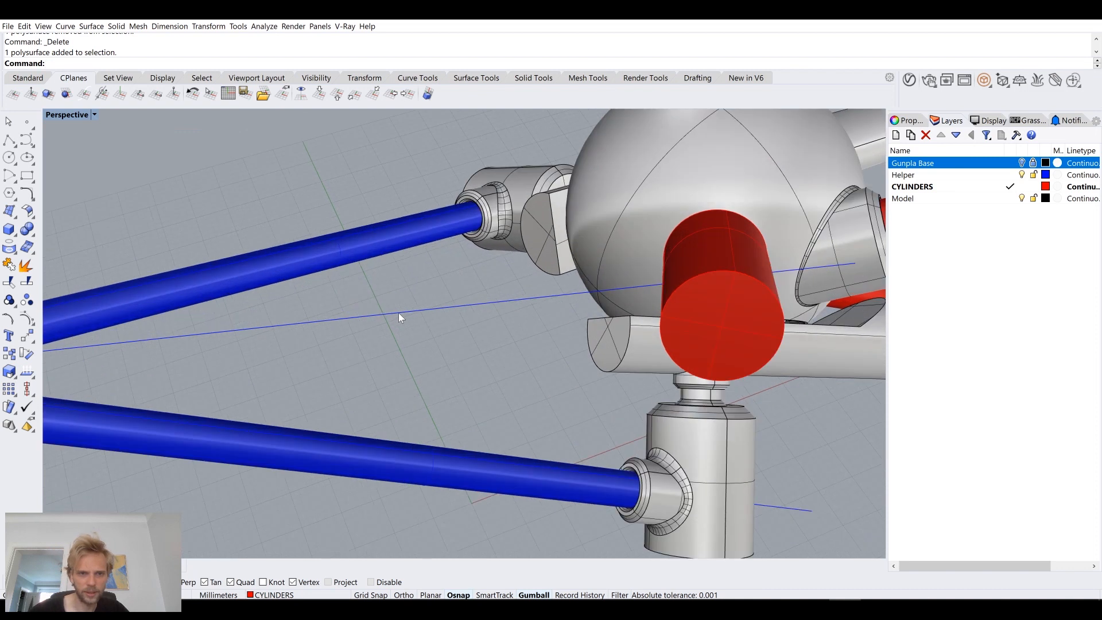
key("Return")
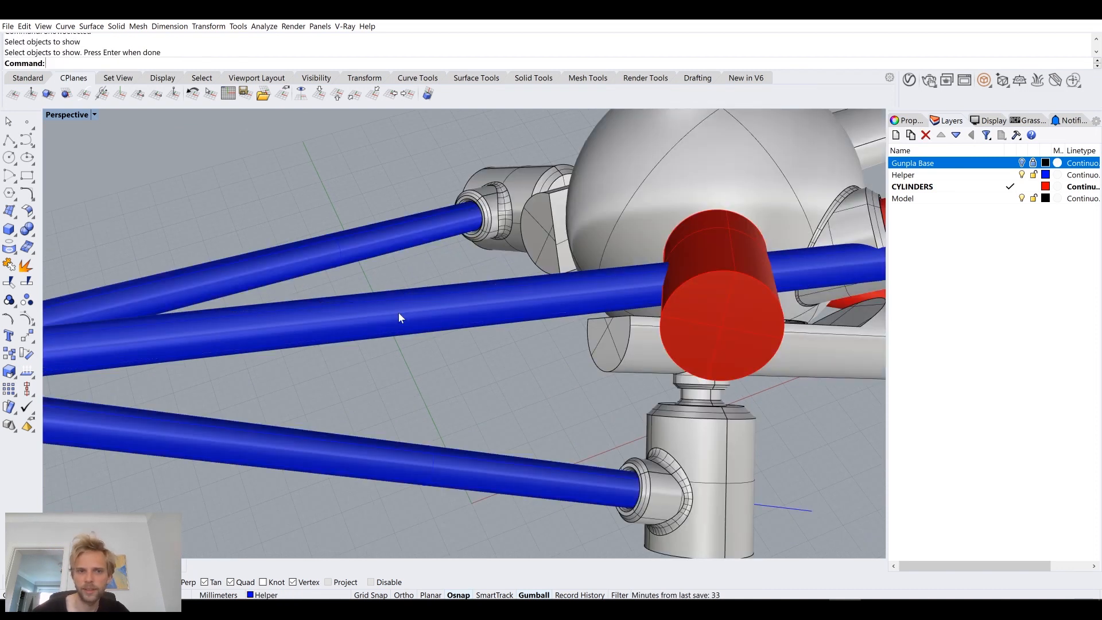
Step: Duplicate the end edge of the upper blue cylinder as a separate circle curve
scroll(398, 313, "down", 3)
scroll(642, 314, "up", 6)
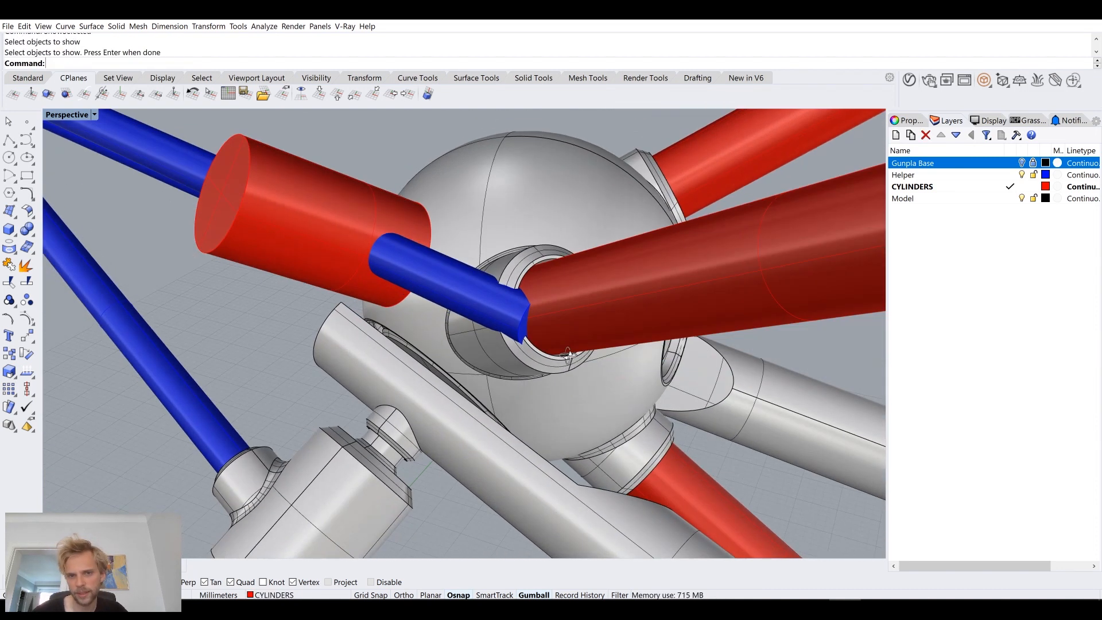
type("DupEdge")
key("Return")
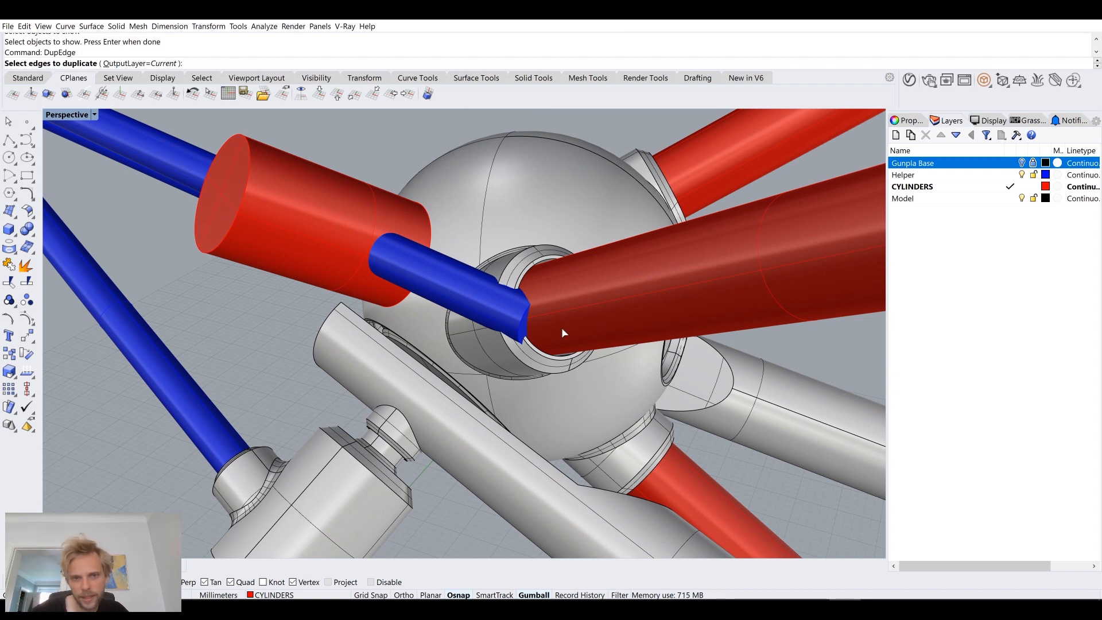
left_click(522, 315)
key("Return")
scroll(456, 328, "up", 3)
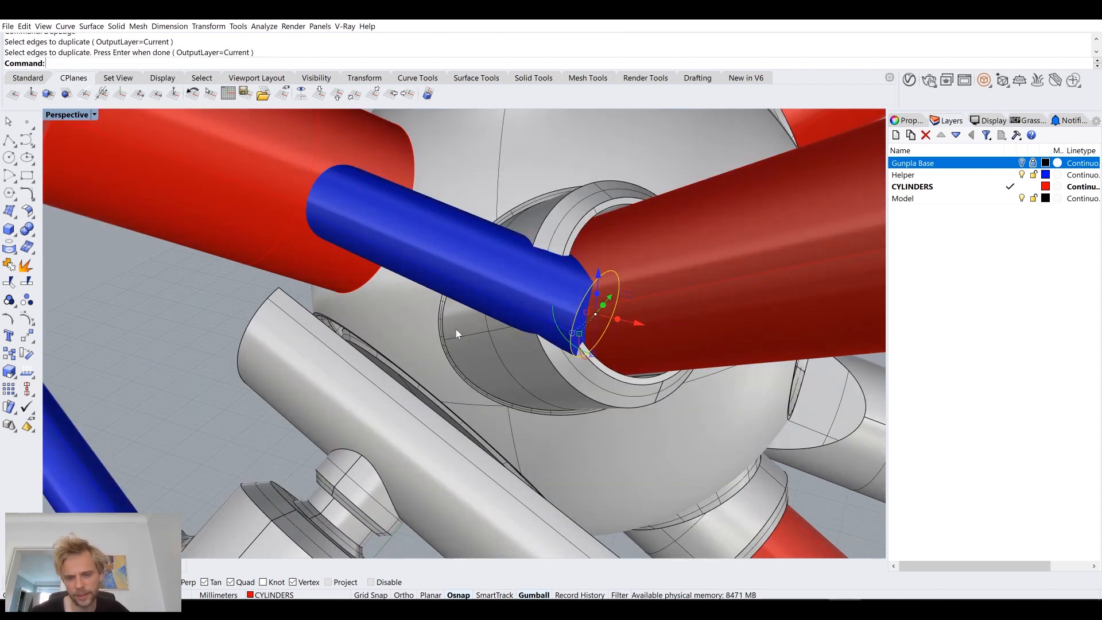
type("m")
key("Return")
left_click(571, 328)
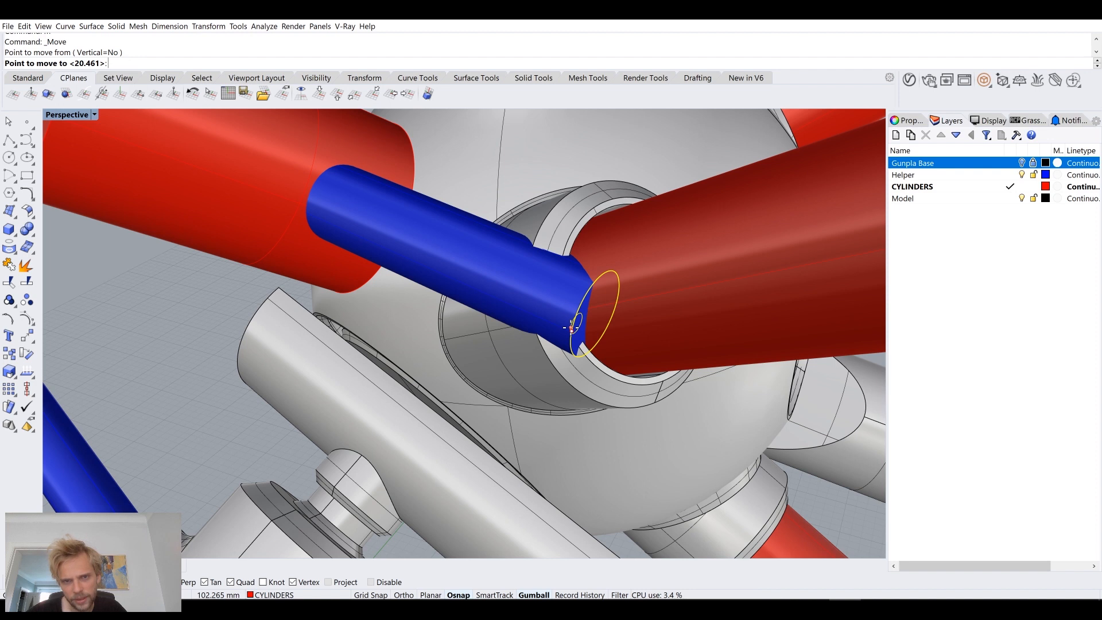
scroll(520, 299, "up", 4)
scroll(516, 294, "down", 4)
right_click_drag(389, 240, 403, 257)
key("Escape")
Step: Try to move the duplicated circle from a nearby point on its edge along the blue cylinder, beyond the red joint cylinder
scroll(643, 358, "up", 5)
type("m")
key("Return")
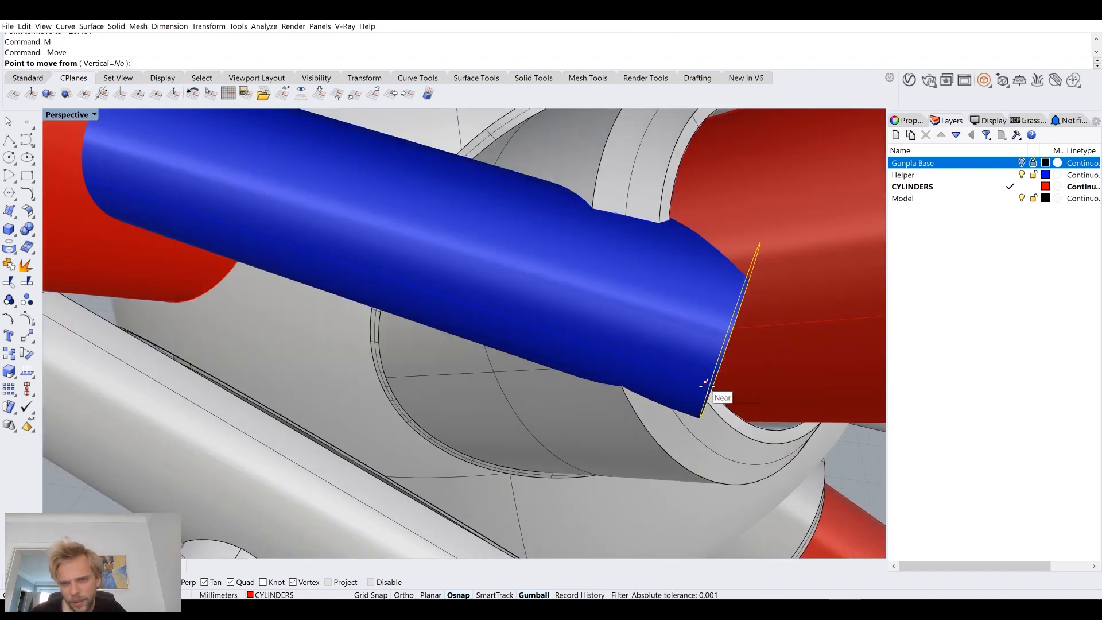
left_click(710, 388)
scroll(644, 328, "down", 5)
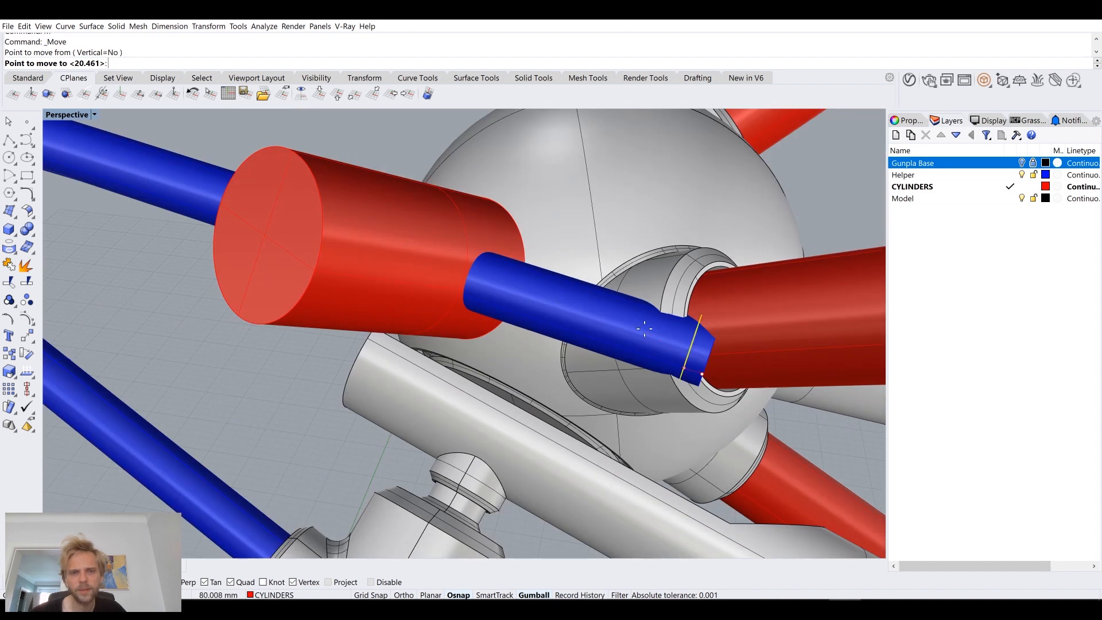
left_click(202, 211)
right_click_drag(203, 211, 280, 212)
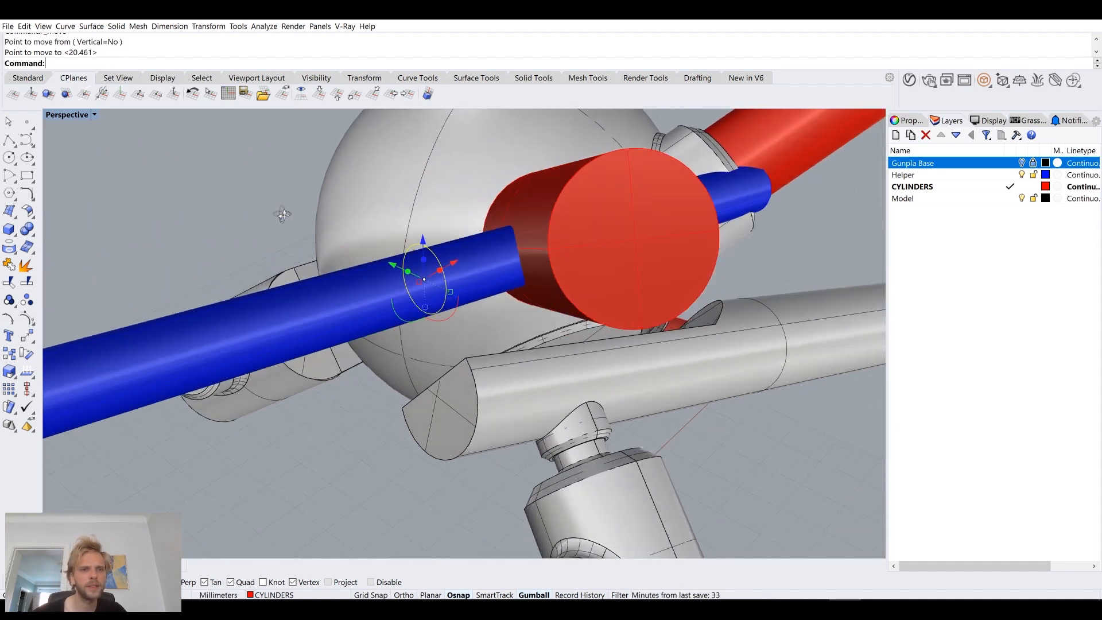
scroll(402, 248, "up", 8)
right_click_drag(480, 265, 398, 322)
scroll(529, 260, "down", 5)
key("ctrl+z")
Step: Move the duplicated circle from its end point along the blue cylinder to the far side of the red joint cylinder
right_click_drag(610, 313, 650, 364)
type("Copy")
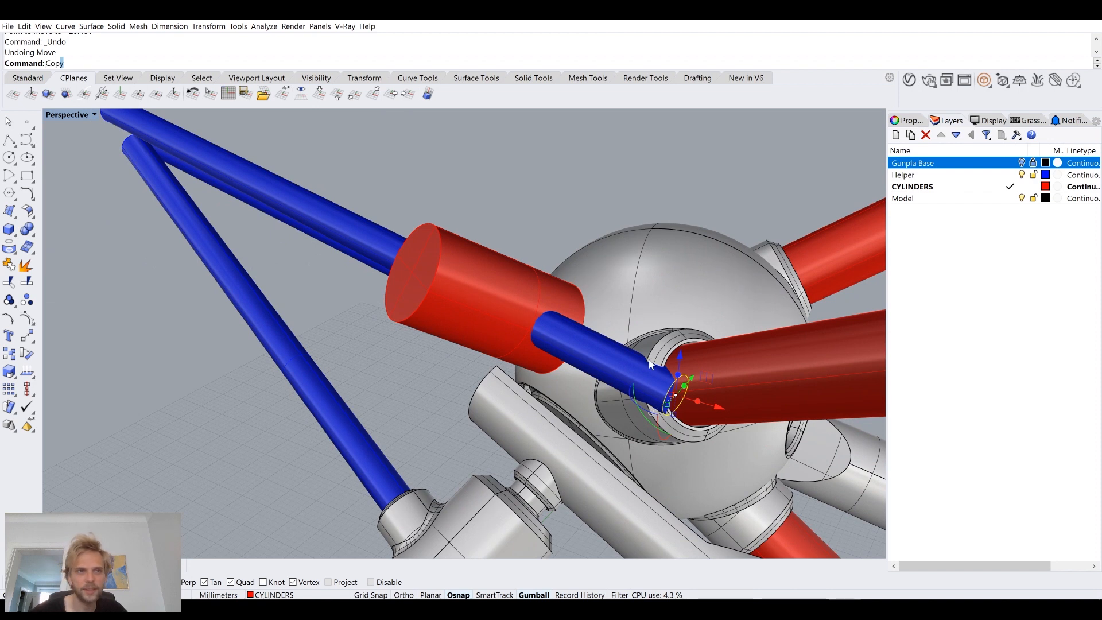
key("BackSpace")
key("BackSpace")
key("BackSpace")
key("BackSpace")
type("M")
key("Return")
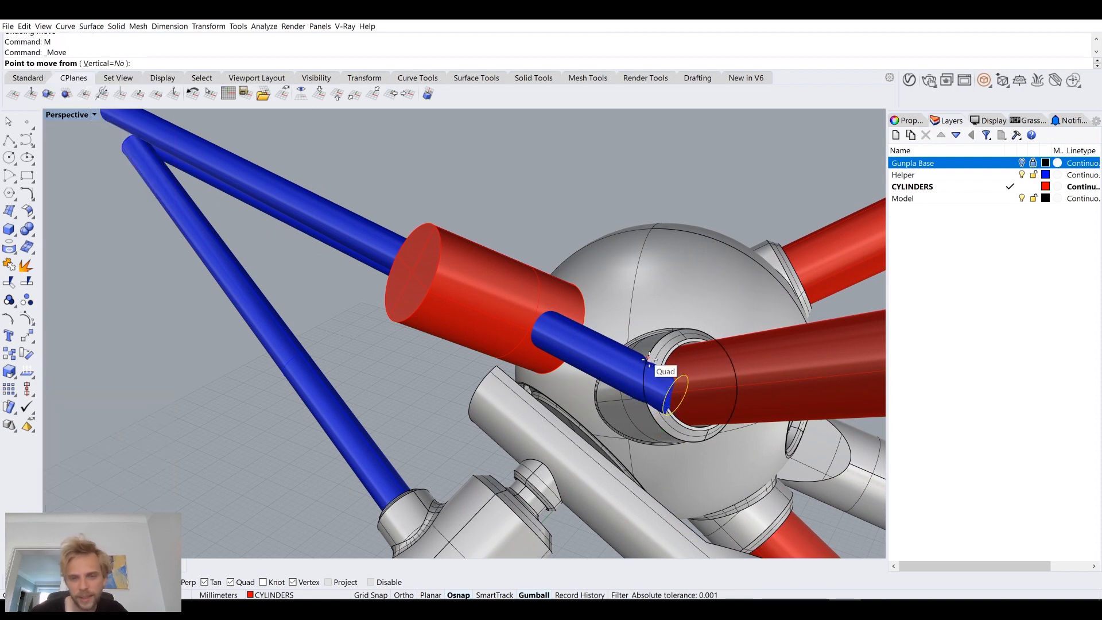
scroll(649, 359, "up", 5)
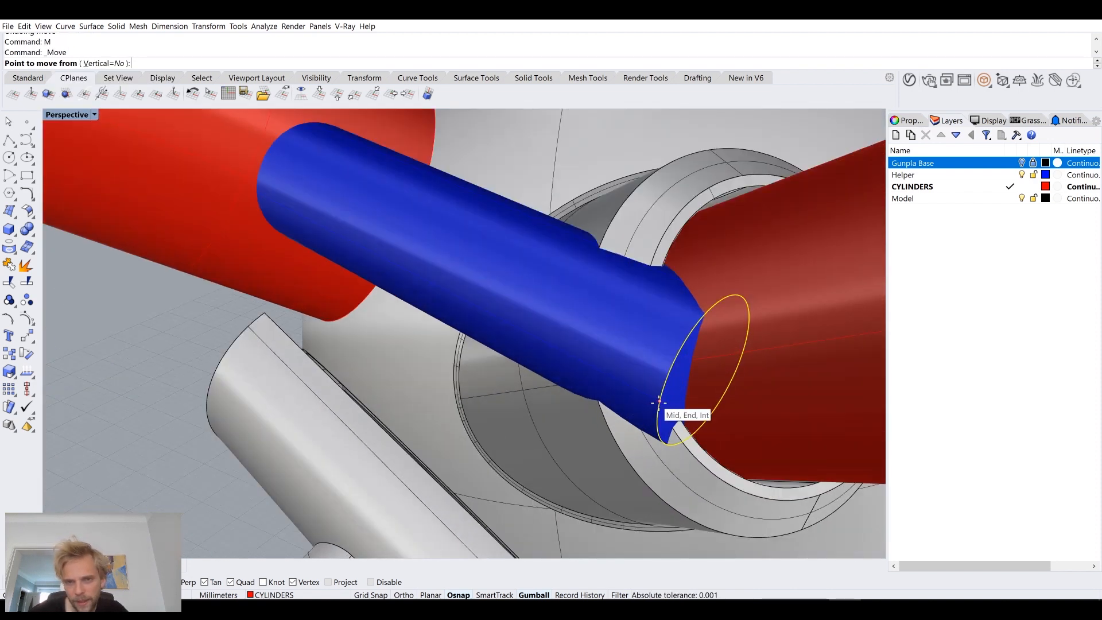
left_click(659, 402)
scroll(652, 396, "down", 5)
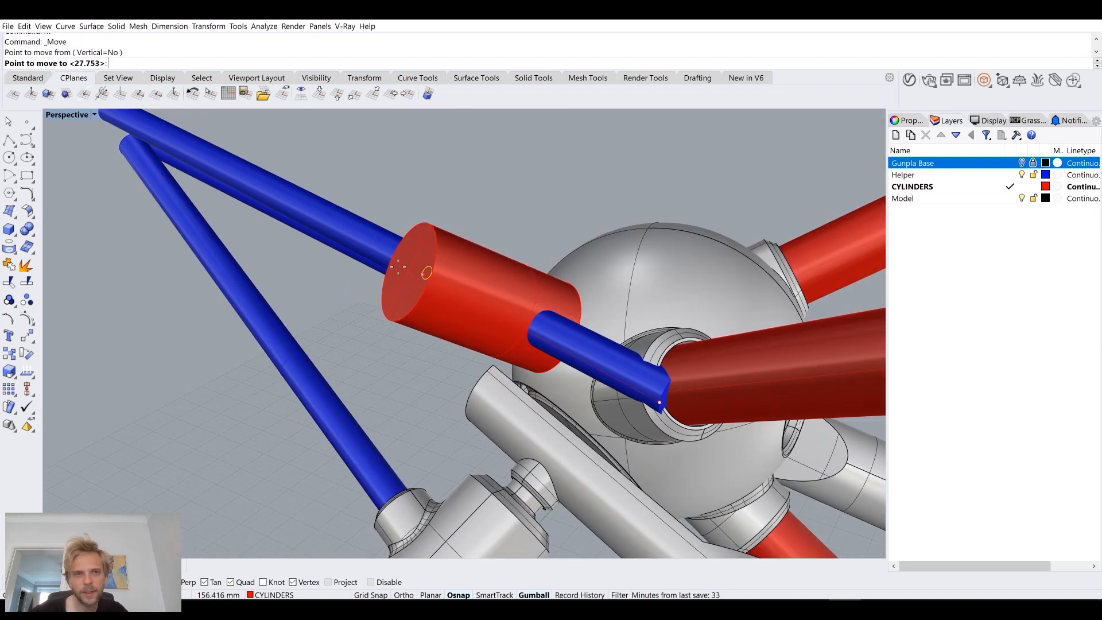
left_click(378, 257)
right_click_drag(387, 276, 385, 388)
scroll(421, 290, "up", 5)
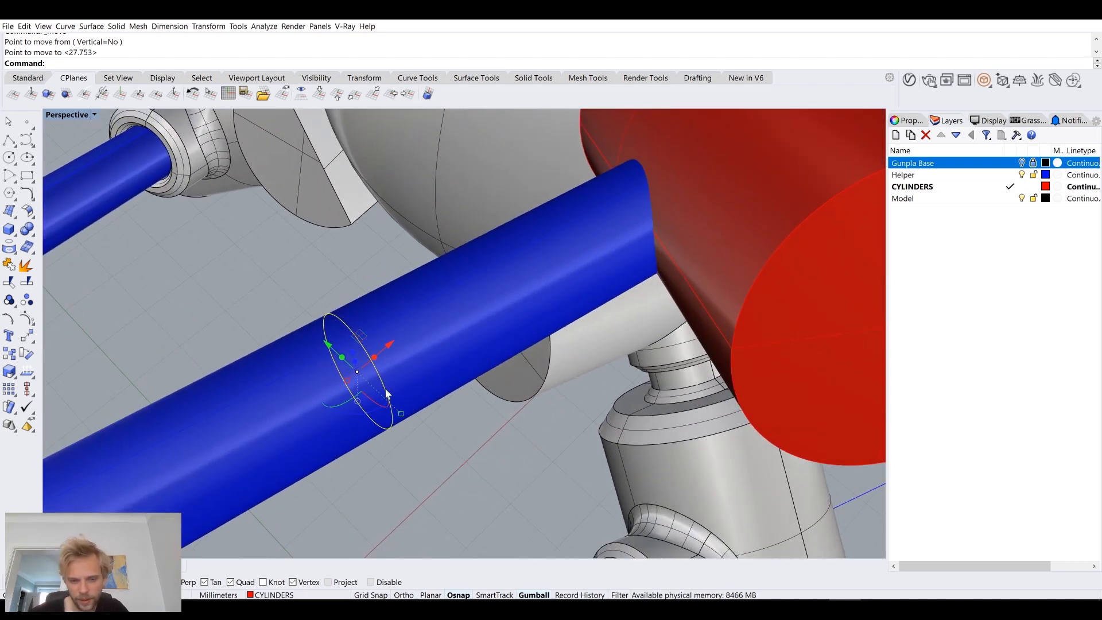
Step: Move the circle about 5 mm along the blue cylinder, closer to the red joint cylinder
type("M")
key("Return")
right_click_drag(400, 425, 363, 342)
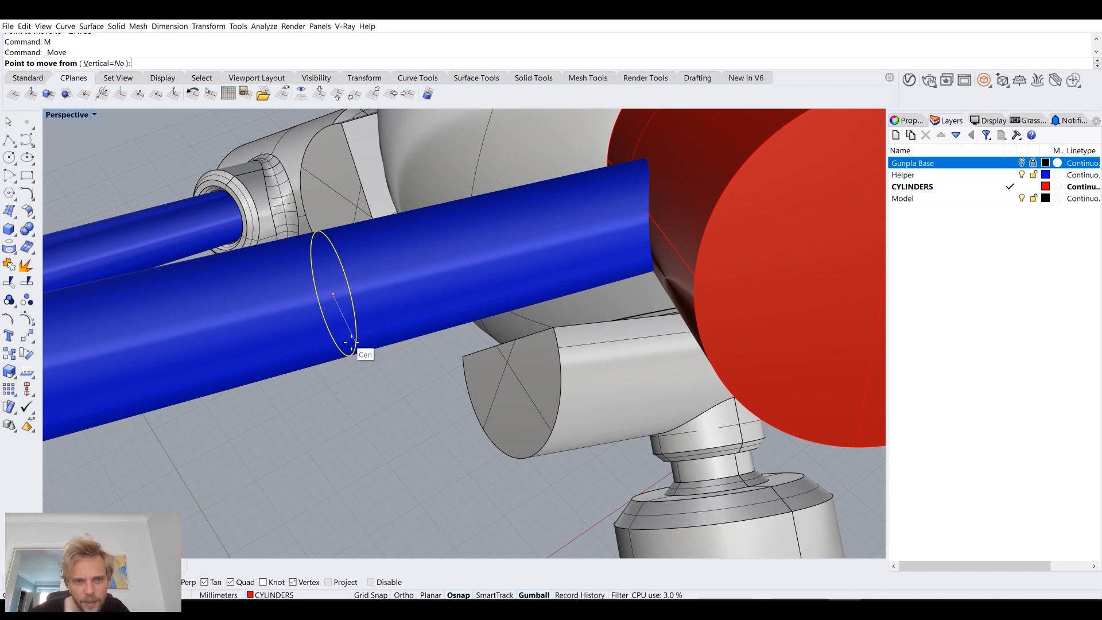
left_click(530, 293)
right_click_drag(530, 292, 463, 293)
Step: Offset the circle outward by 0.05 mm for clearance around the blue cylinder, and delete the original circle
left_click(458, 285)
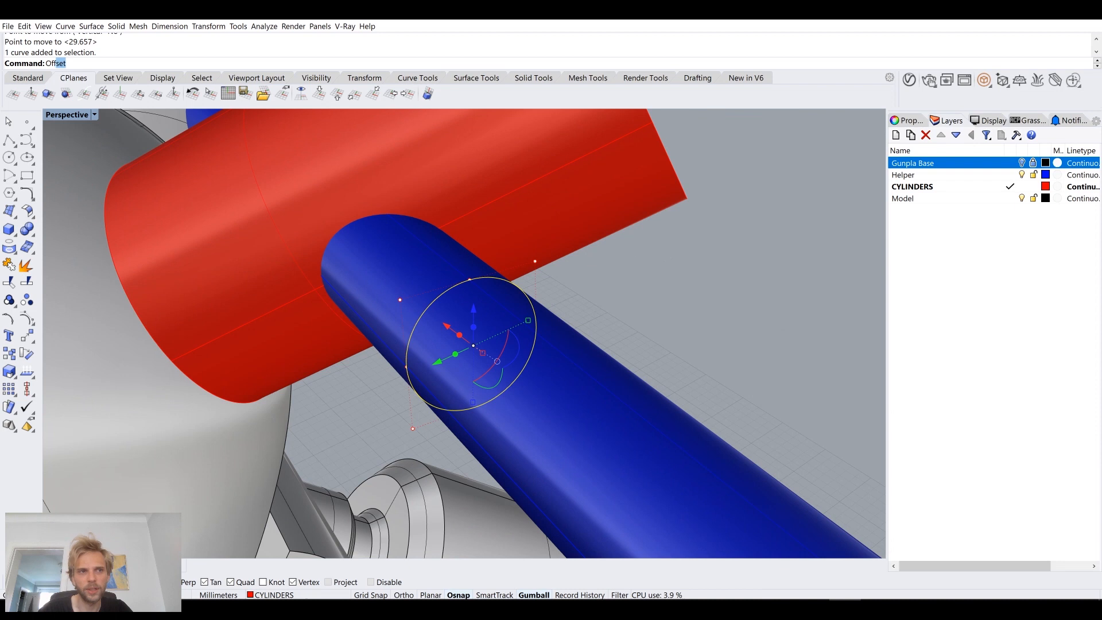
key("Return")
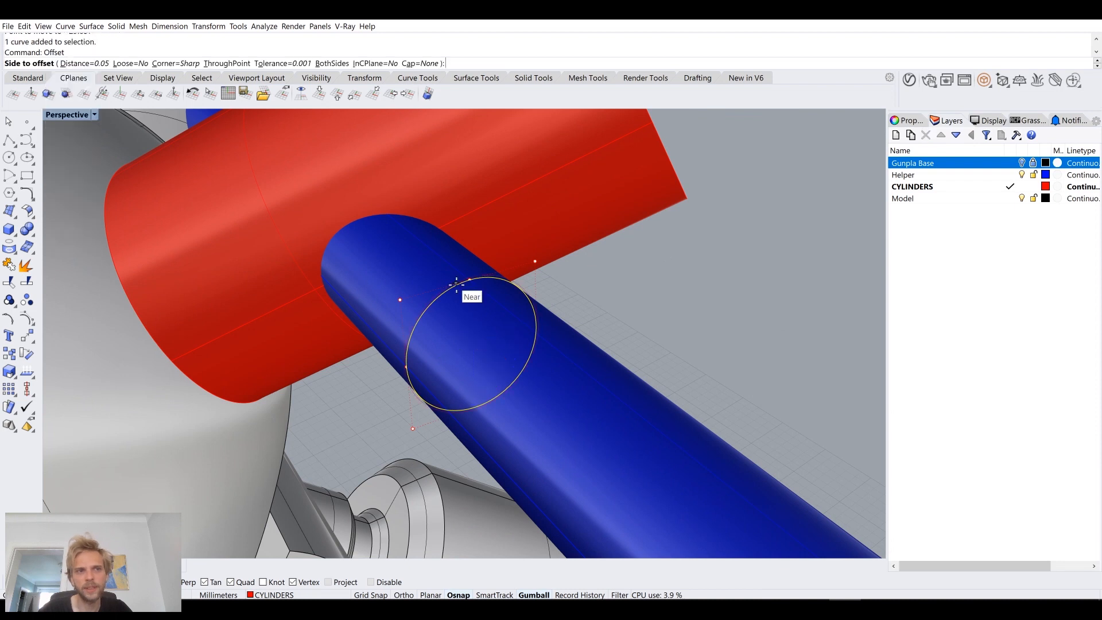
left_click(618, 273)
scroll(464, 288, "up", 2)
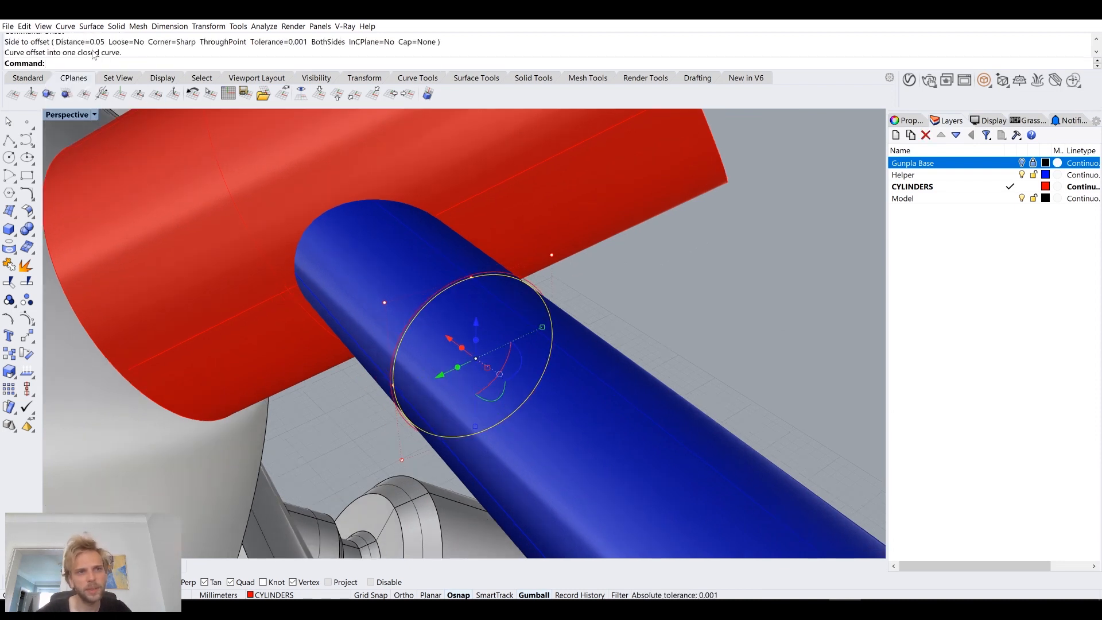
key("Delete")
Step: Offset the clearance circle outward to create the larger outline of the collar
scroll(443, 278, "up", 2)
left_click(463, 281)
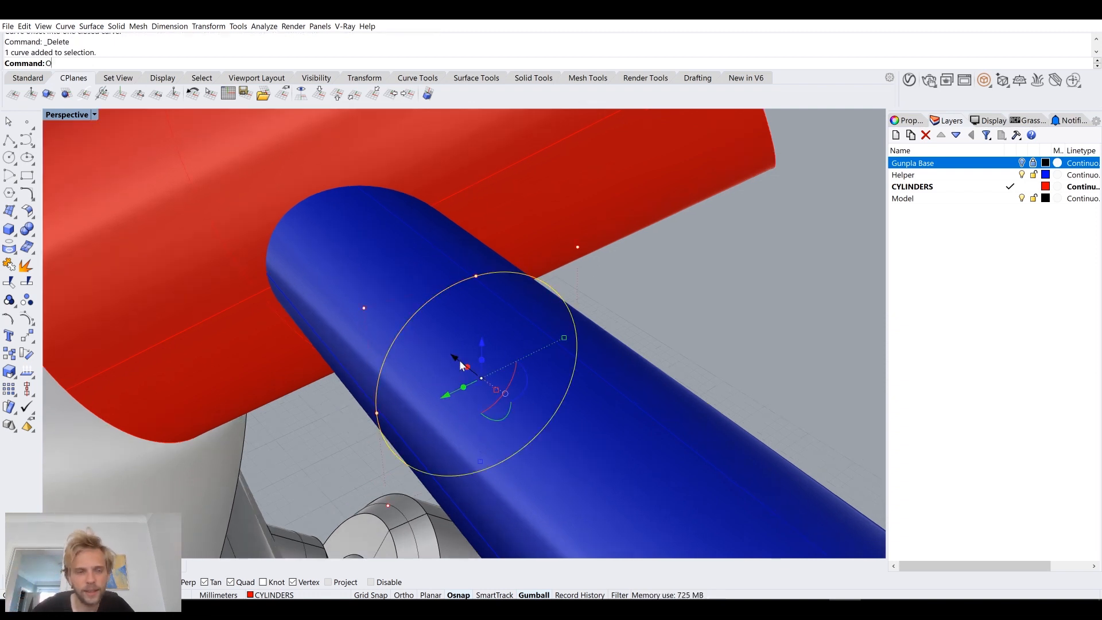
type("Offset")
key("Return")
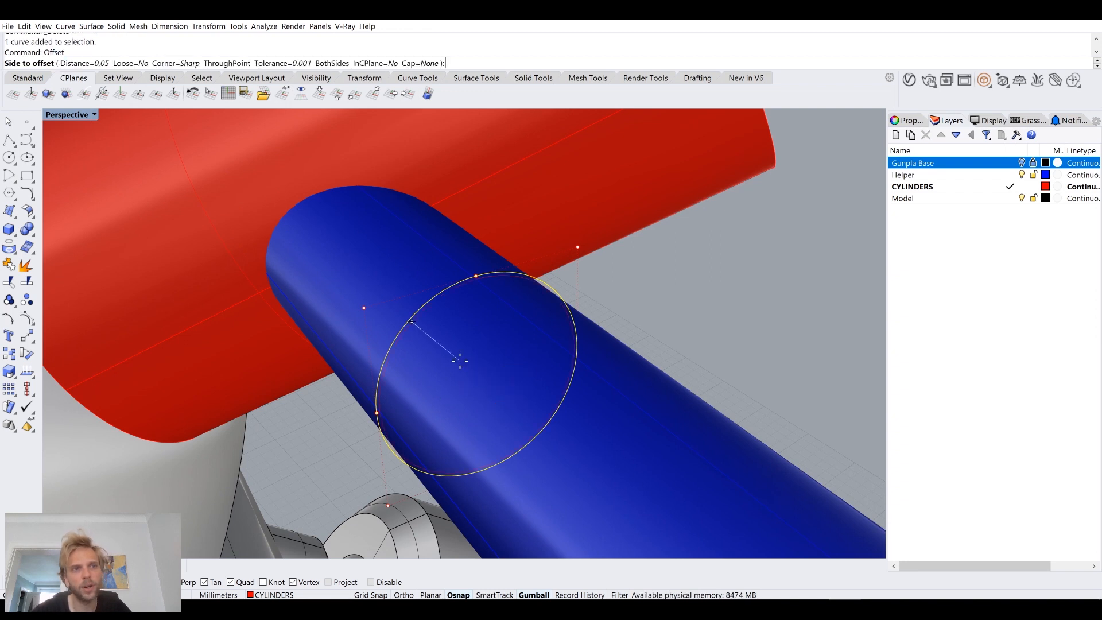
left_click(747, 320)
Step: Extrude the larger circle as a capped solid about 8.4 mm into the red joint cylinder
right_click_drag(738, 315, 583, 293)
left_click(645, 269)
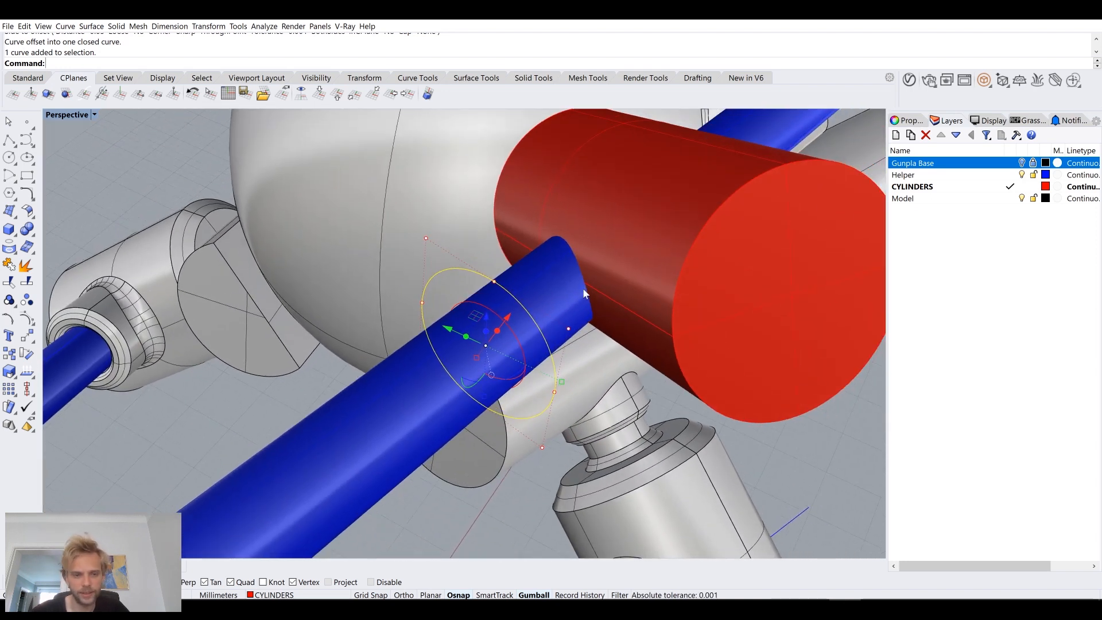
key("Return")
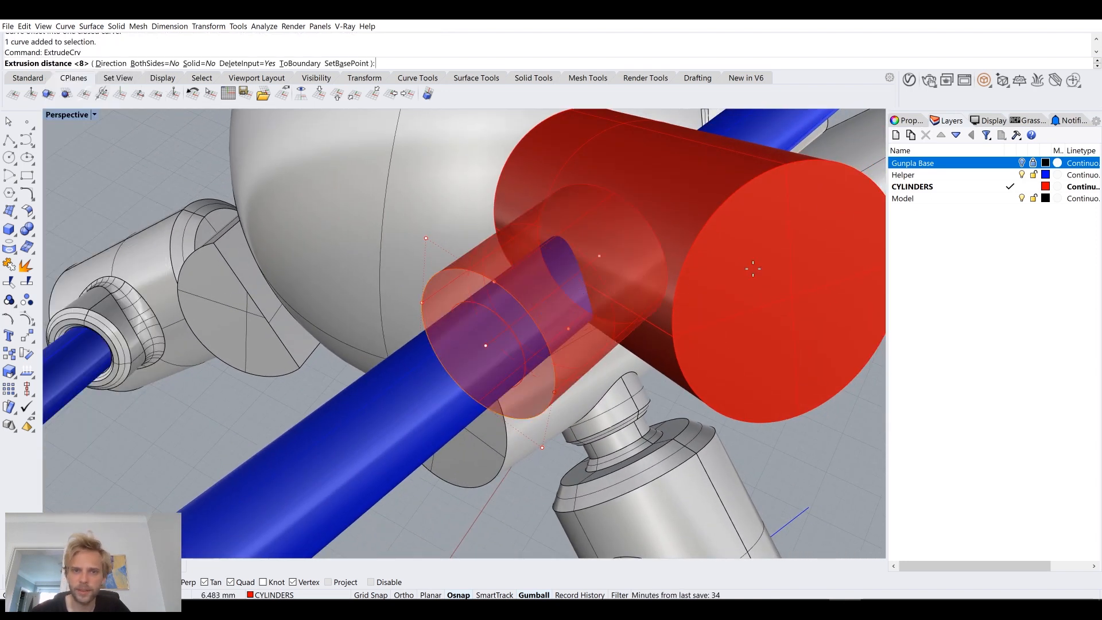
left_click(198, 63)
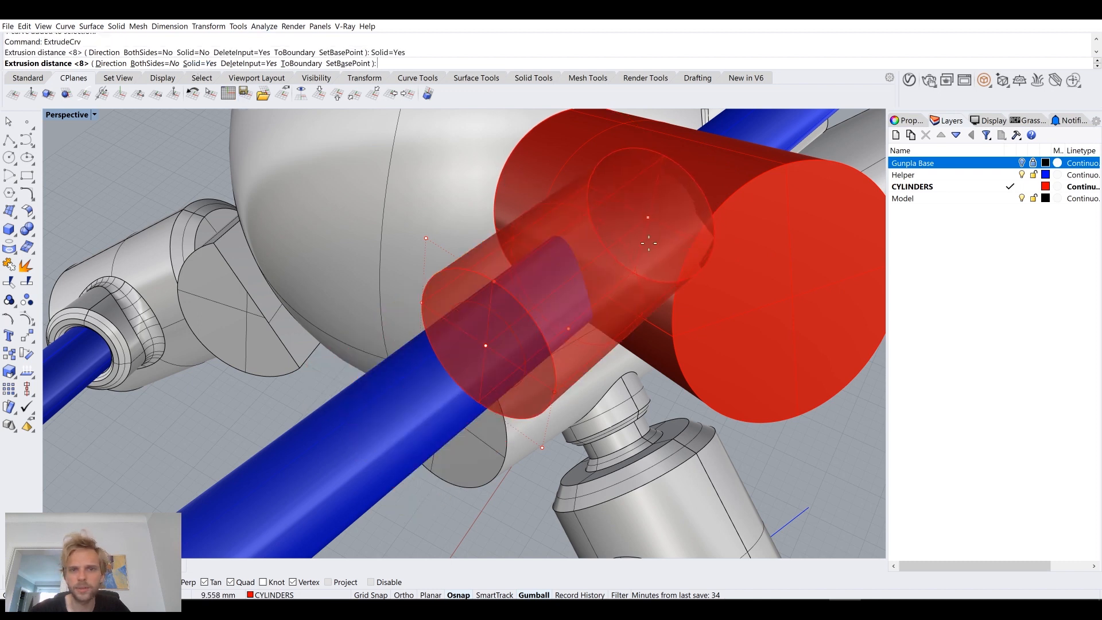
right_click_drag(574, 214, 715, 290)
right_click_drag(677, 310, 642, 288)
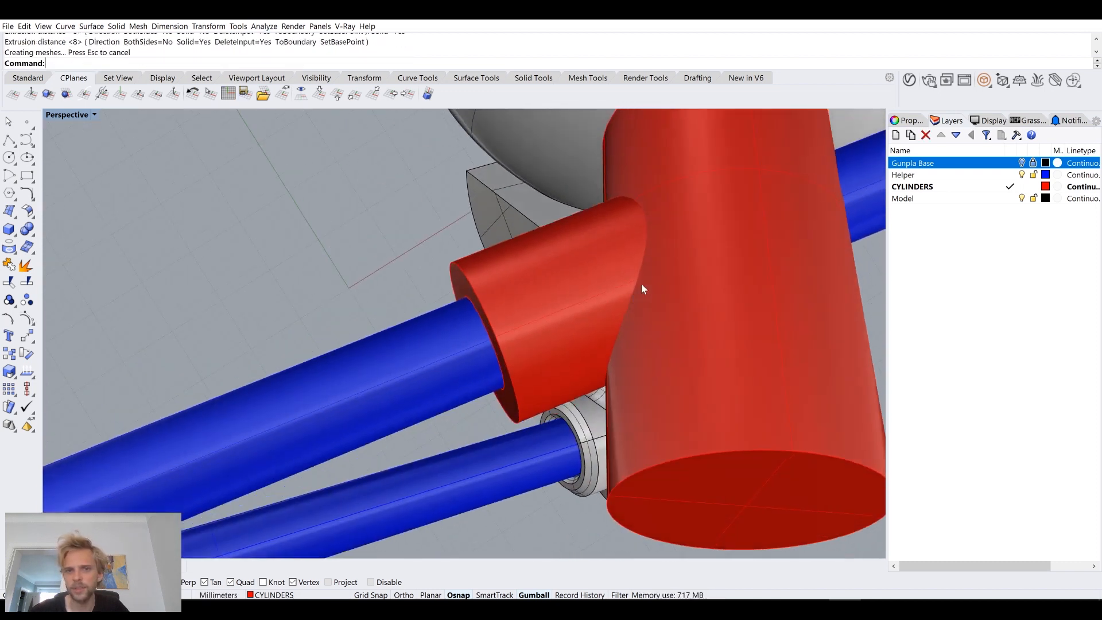
Step: Boolean-union the collar extrusion with the red joint cylinder and check that they form one body
right_click_drag(612, 225, 718, 184)
right_click_drag(576, 213, 429, 294)
left_click(548, 249)
left_click(583, 221, "shift")
type("boolean")
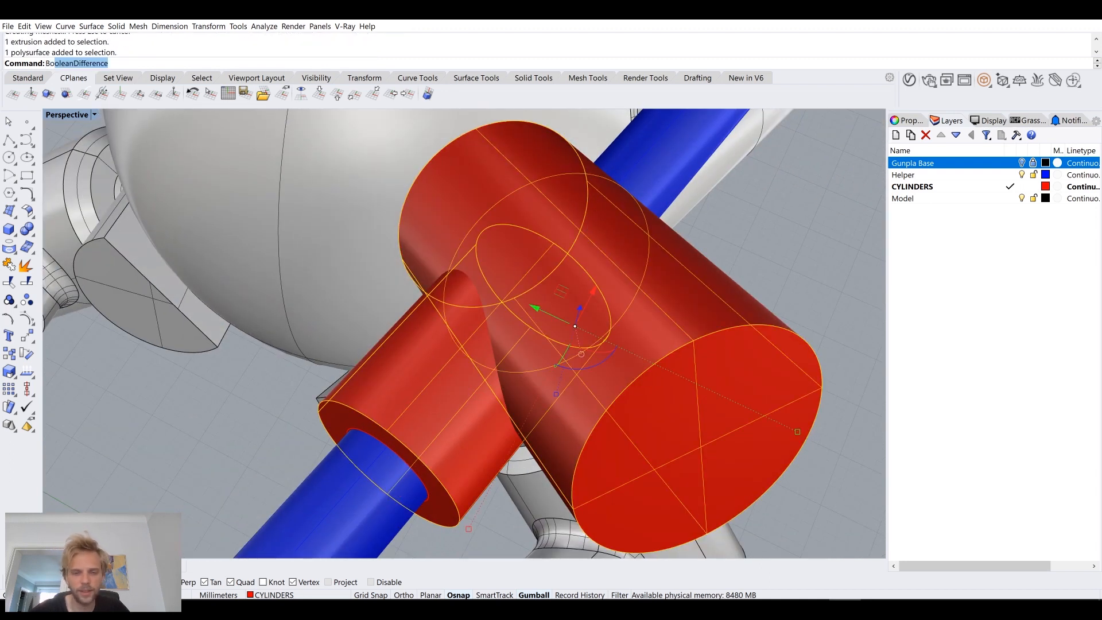
key("Return")
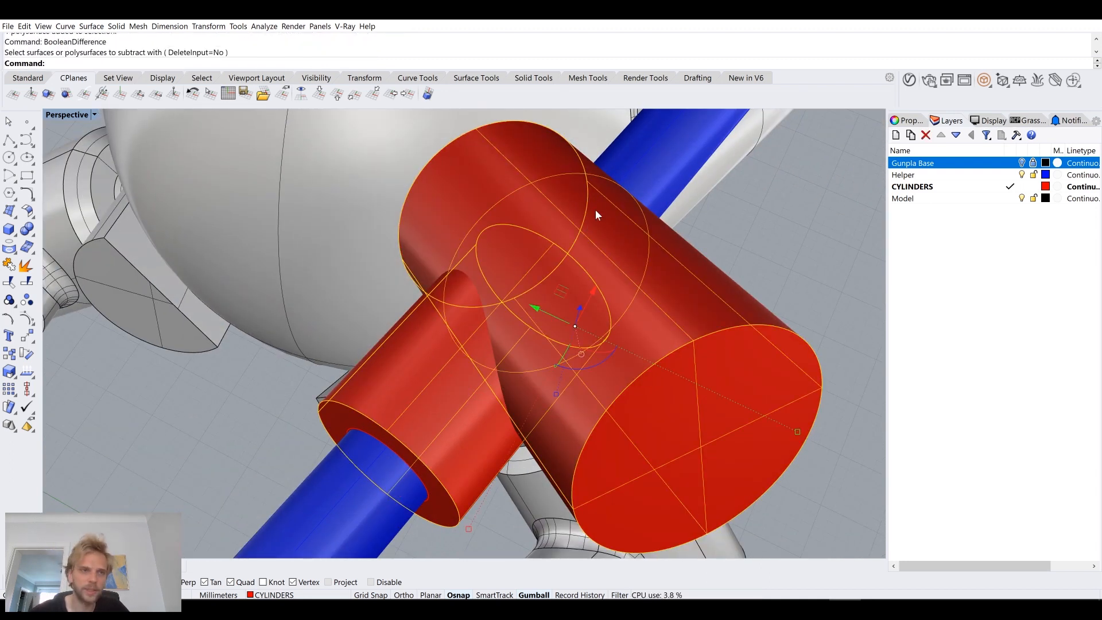
type("BooleanUnion")
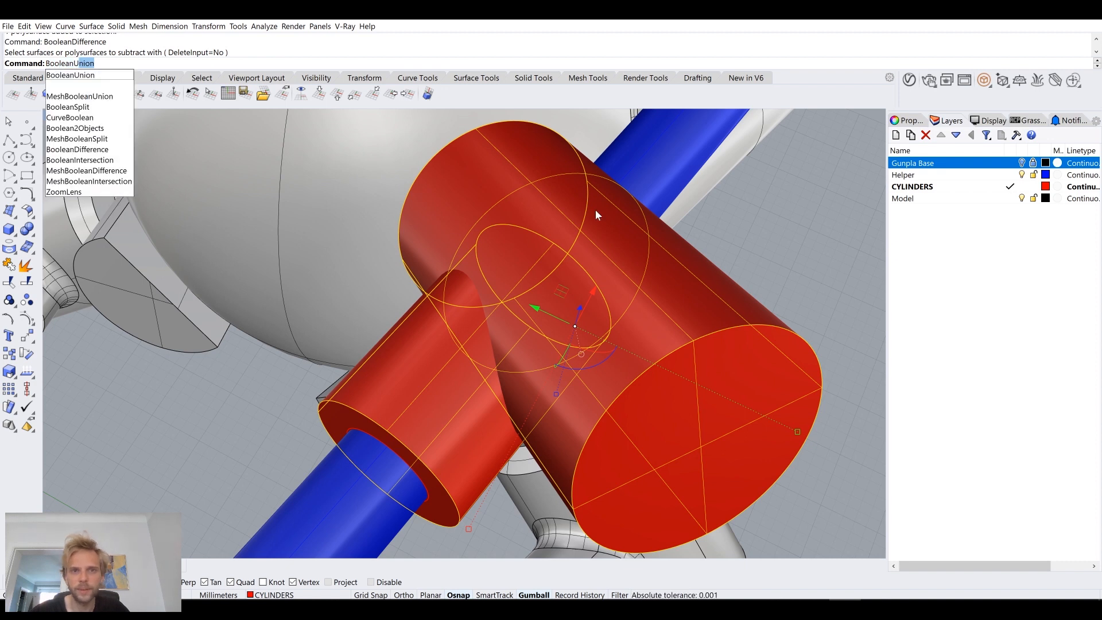
key("Return")
right_click_drag(594, 209, 448, 279)
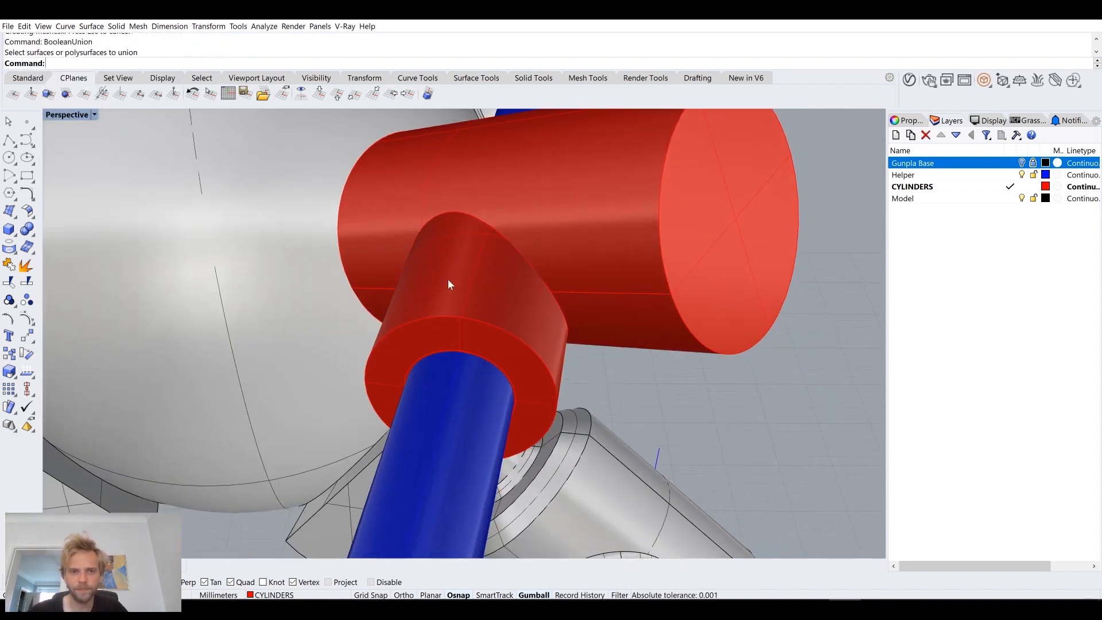
left_click(499, 275)
left_click(776, 417)
left_click(510, 260)
left_click(878, 446)
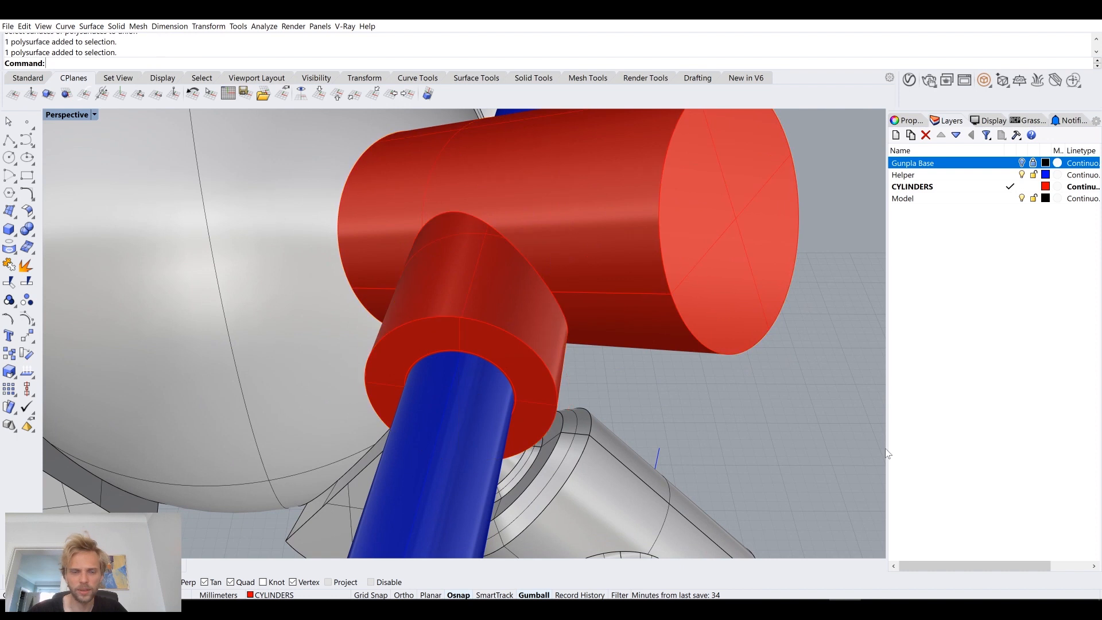
Step: Extrude the inner clearance circle 8 mm as a solid into the collar
left_click(505, 369)
type("ExtrudeCrv")
key("Return")
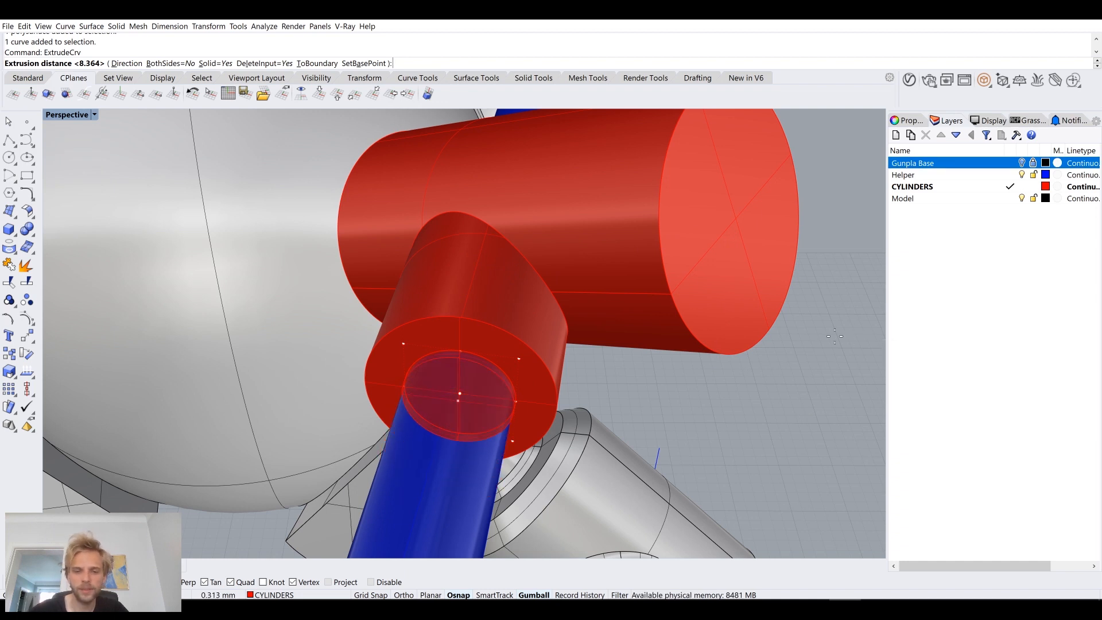
type("8")
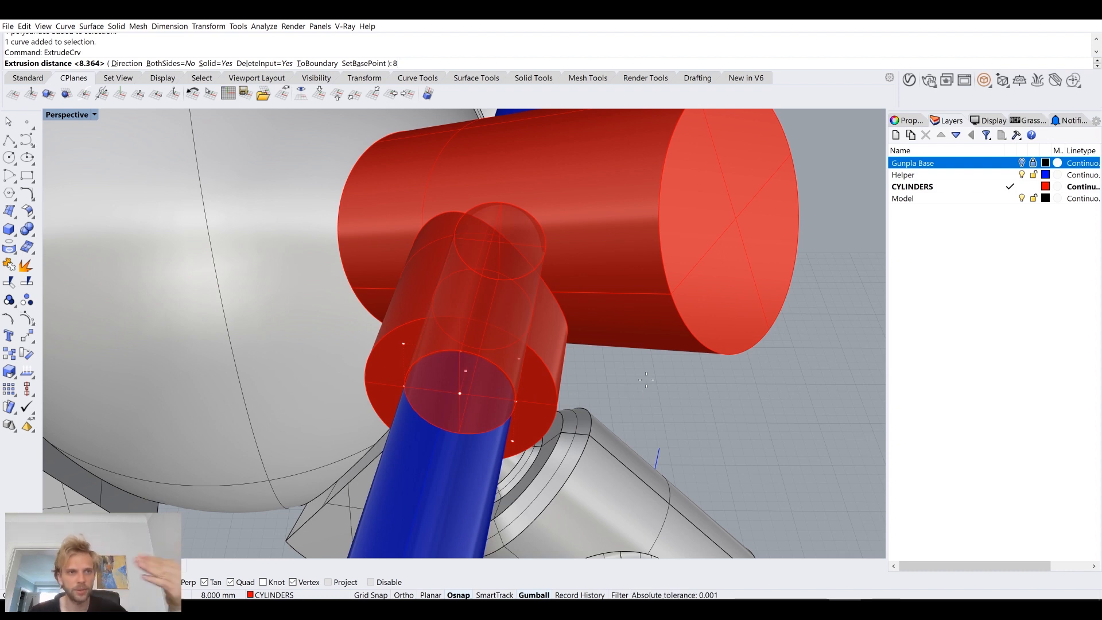
key("Return")
right_click_drag(646, 380, 622, 370)
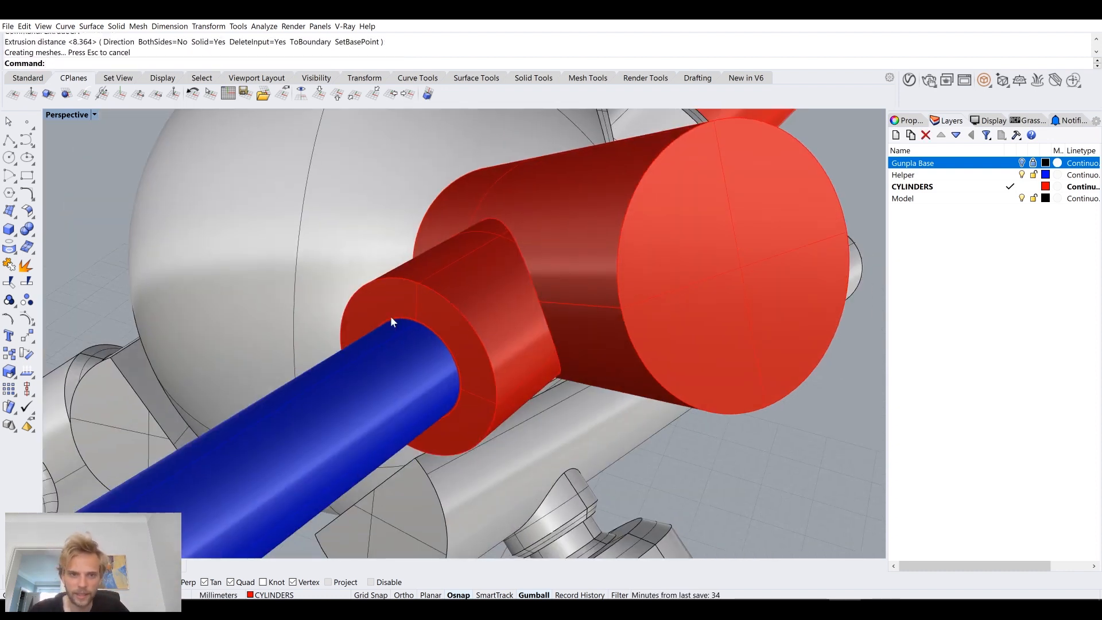
Step: Hide the Helper layer and subtract the inner 8 mm extrusion from the joined collar and joint cylinder
scroll(471, 320, "up", 5)
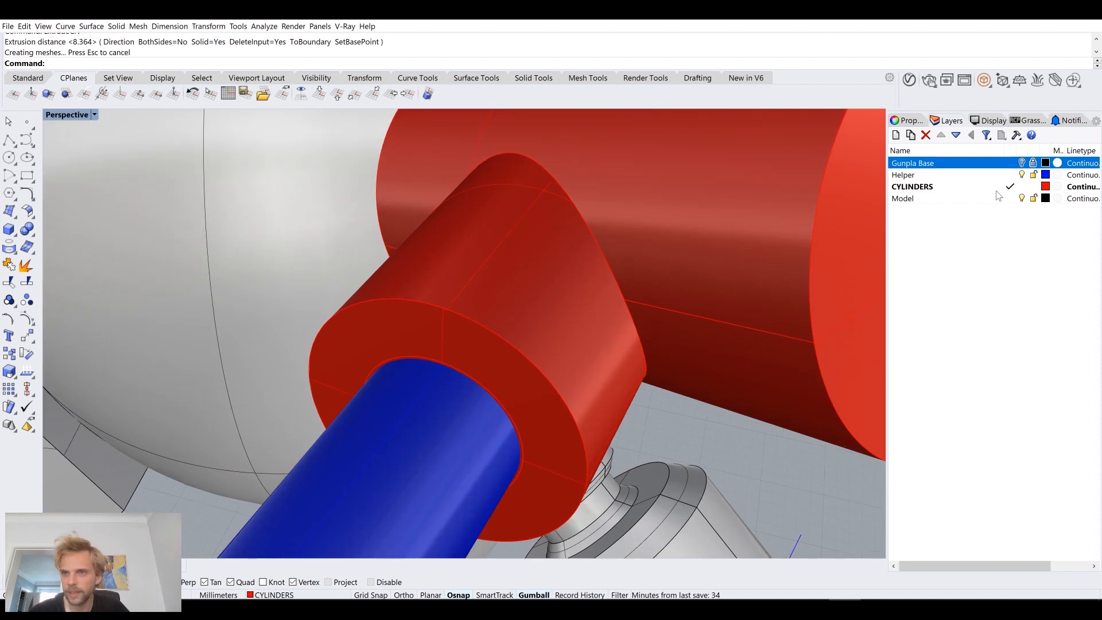
left_click(1021, 175)
left_click(569, 294)
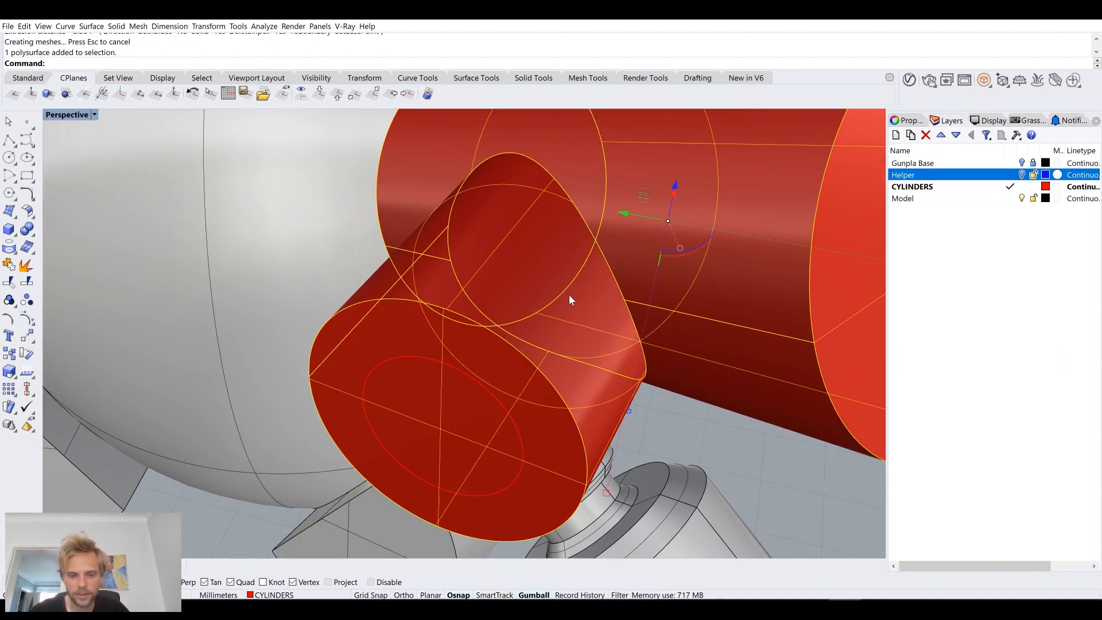
type("Boole")
key("Return")
left_click(470, 405)
key("Return")
Step: Delete the leftover cutting extrusion inside the collar and inspect the bore
right_click_drag(470, 401, 499, 362)
left_click(518, 333)
key("Delete")
mouse_move(544, 332)
right_mouse_down()
mouse_move(558, 348)
mouse_move(560, 334)
right_mouse_up()
right_click_drag(463, 321, 536, 323)
scroll(538, 319, "down", 3)
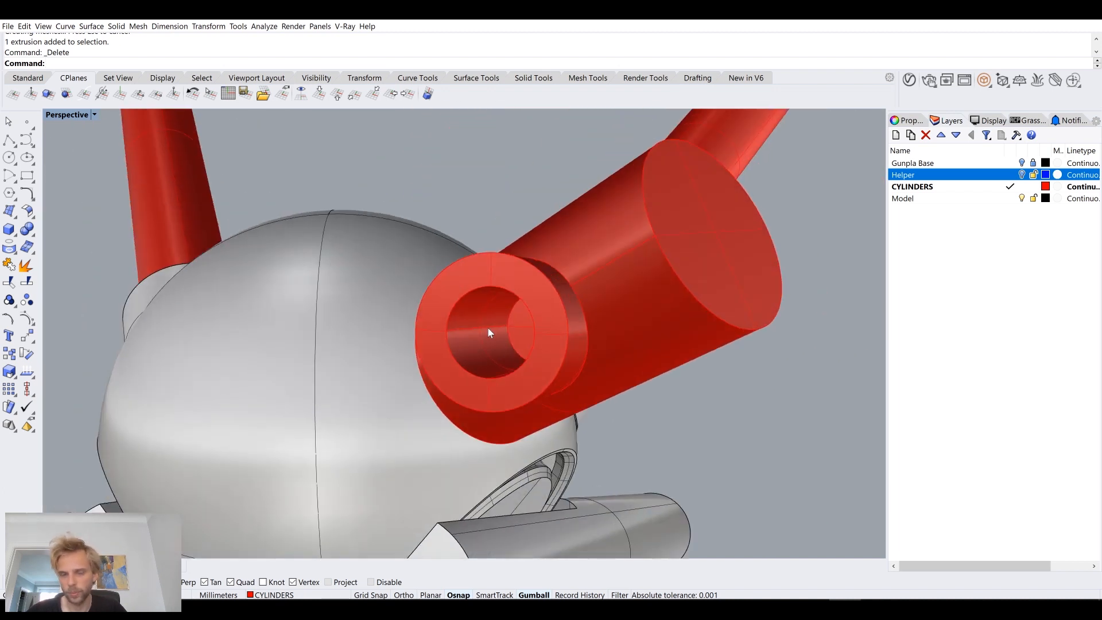
Step: Show the Helper layer again and examine how the blue cylinder fits in the collar's bore
scroll(494, 332, "up", 5)
left_click(1022, 174)
left_click(1022, 175)
left_click(1022, 175)
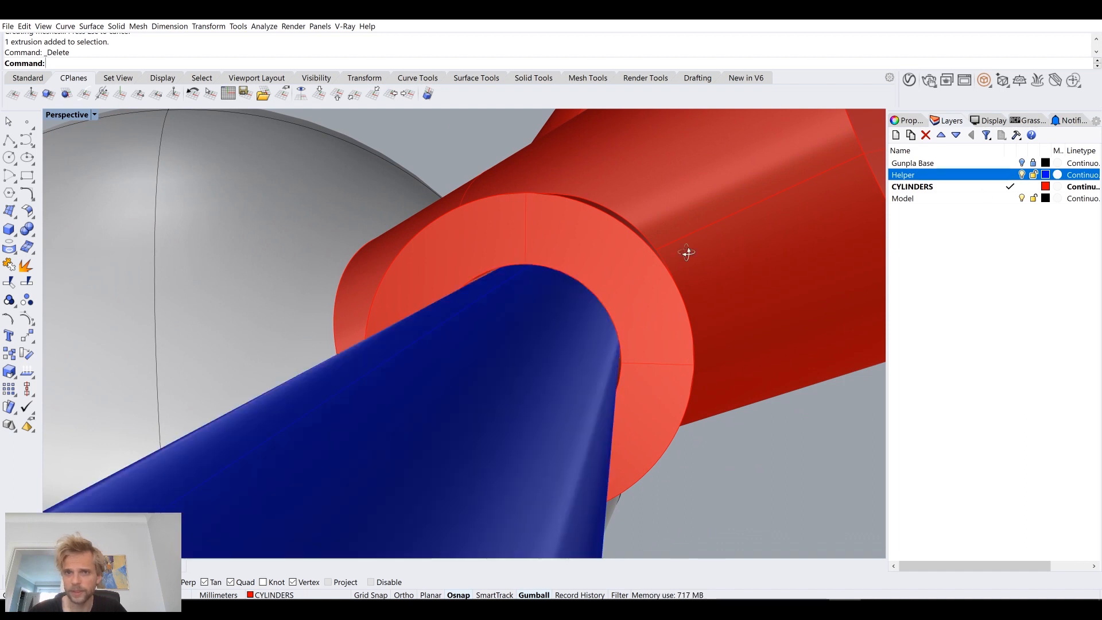
right_click_drag(687, 253, 572, 317)
scroll(571, 317, "down", 4)
Step: Subtract the red joint from the blue helper cylinder with BooleanDifference, keeping the joint
right_click_drag(620, 348, 541, 124)
scroll(545, 223, "down", 4)
right_click_drag(547, 229, 574, 349)
scroll(574, 349, "up", 5)
left_click(455, 274)
type("BooleanDifference")
key("Return")
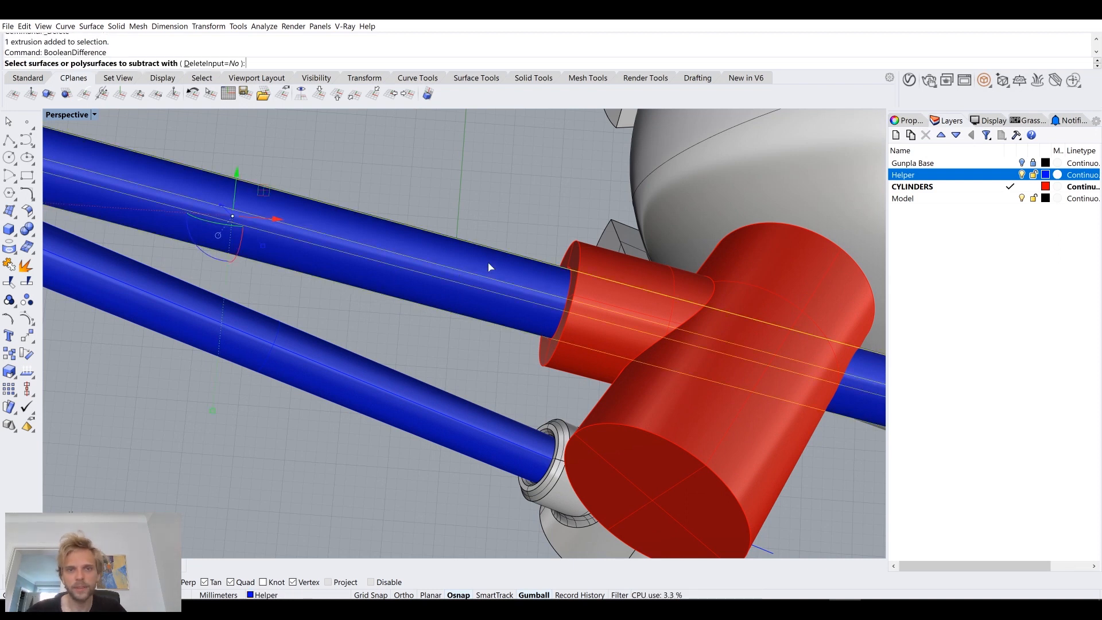
left_click(617, 265)
key("Return")
Step: Delete the leftover piece of blue cylinder on the far side of the red joint
right_click_drag(617, 265, 435, 279)
left_click(625, 336)
key("Delete")
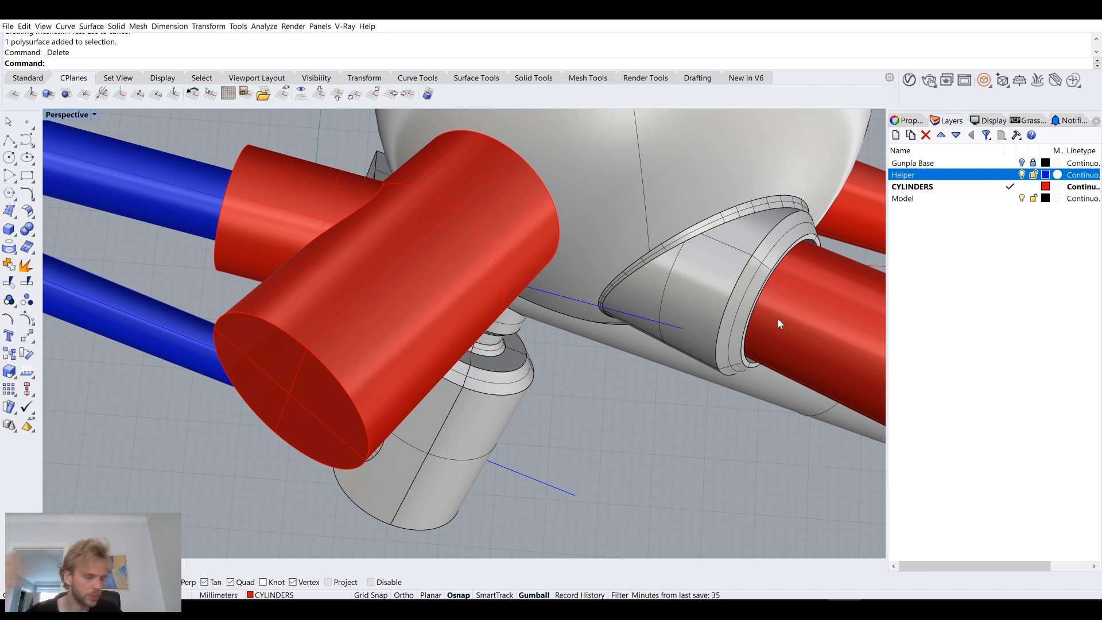
Step: Isolate the red upper joint so that only it is shown
right_click_drag(480, 294, 797, 197)
left_click(681, 204)
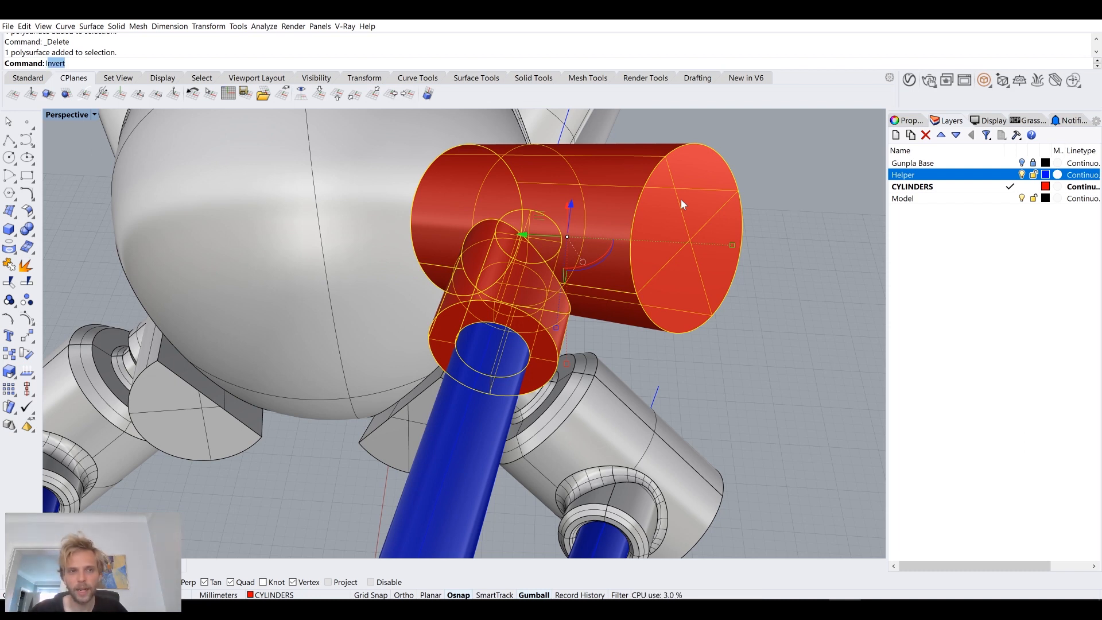
type("Isolate")
key("Return")
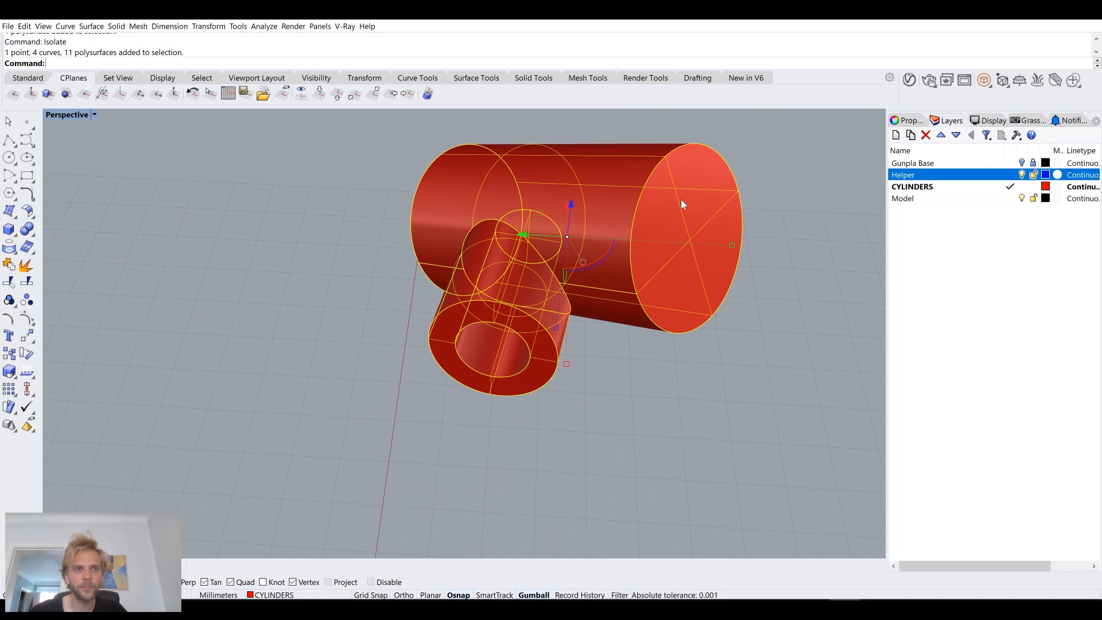
right_click_drag(594, 248, 455, 363)
scroll(501, 319, "up", 5)
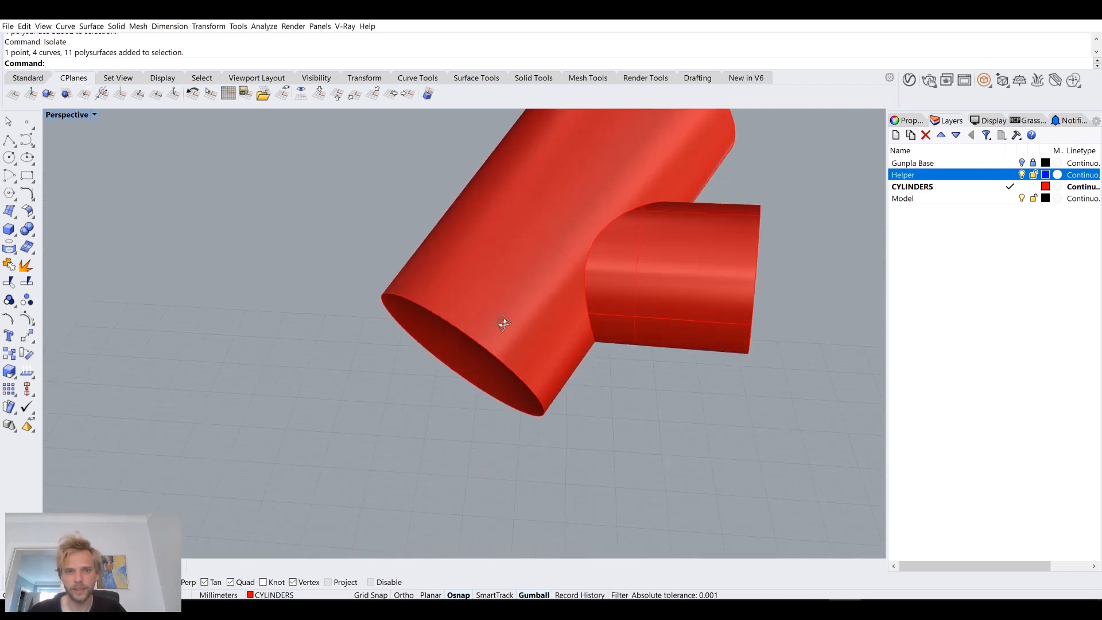
scroll(421, 289, "down", 2)
scroll(423, 288, "up", 4)
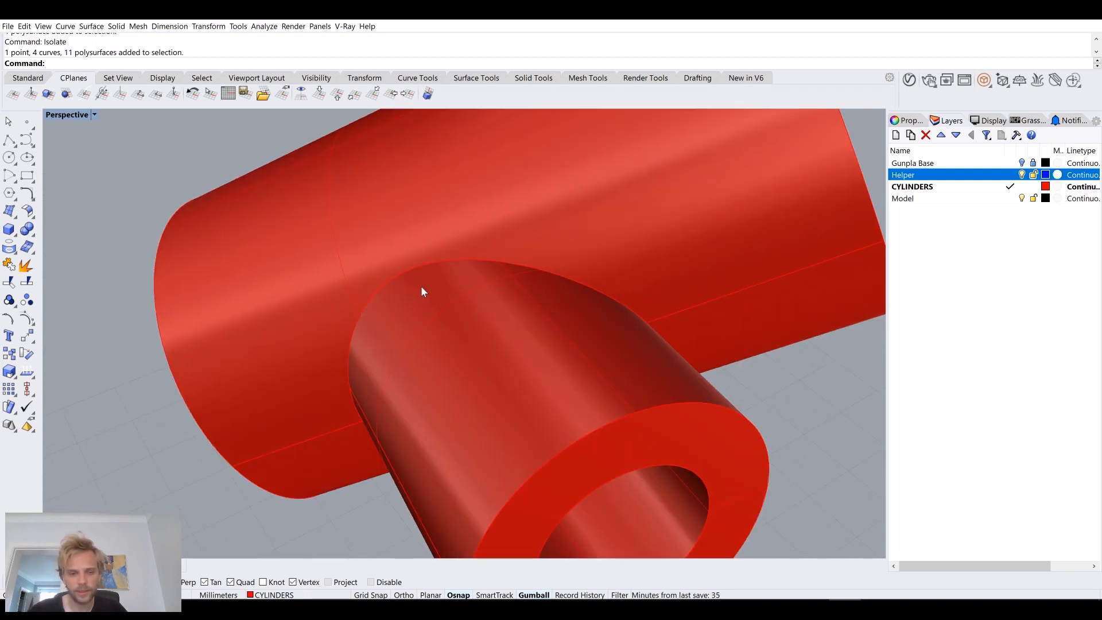
key("Return")
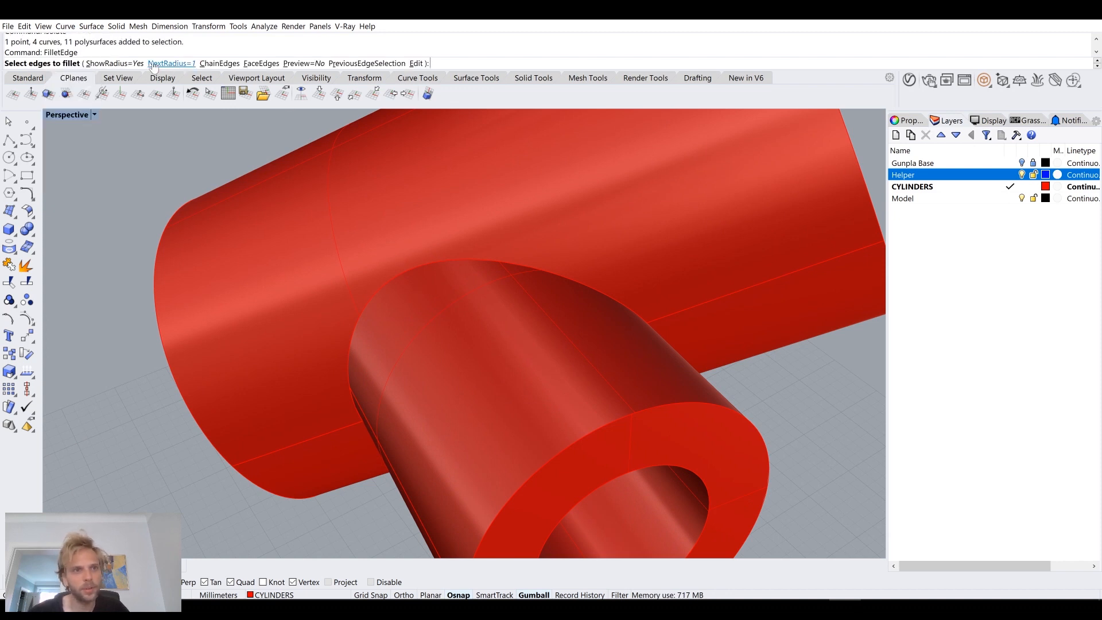
left_click(431, 271)
key("Return")
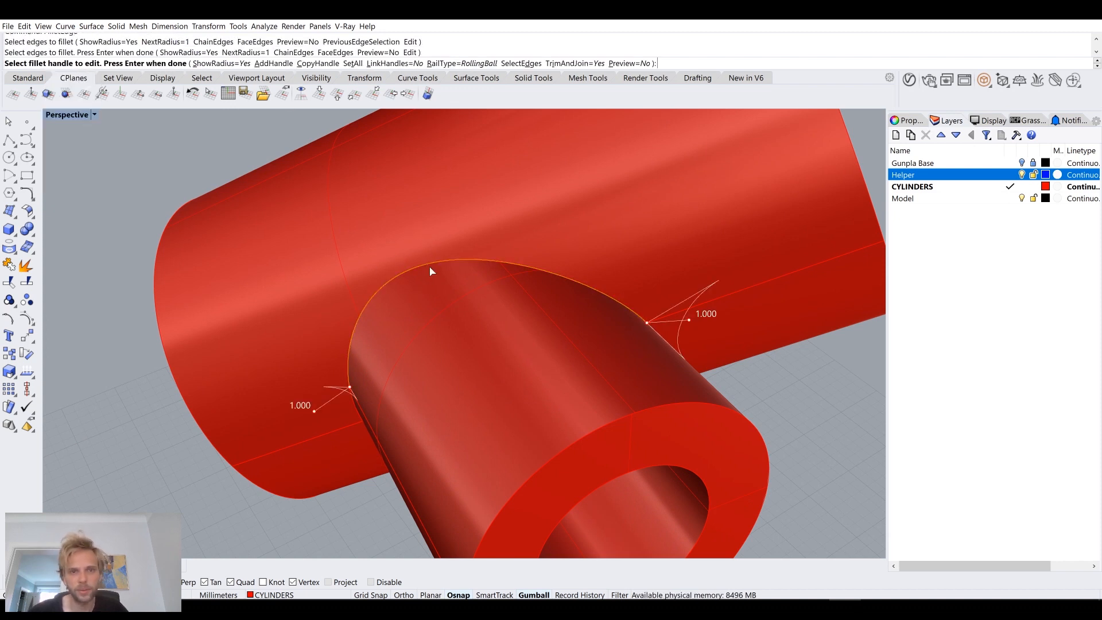
key("Escape")
Step: Try to fillet the intersection edge between the collar and the joint cylinder with a 1 mm radius
right_click_drag(481, 288, 441, 233)
key("Return")
left_click(451, 229)
right_click_drag(517, 324, 385, 300)
key("Return")
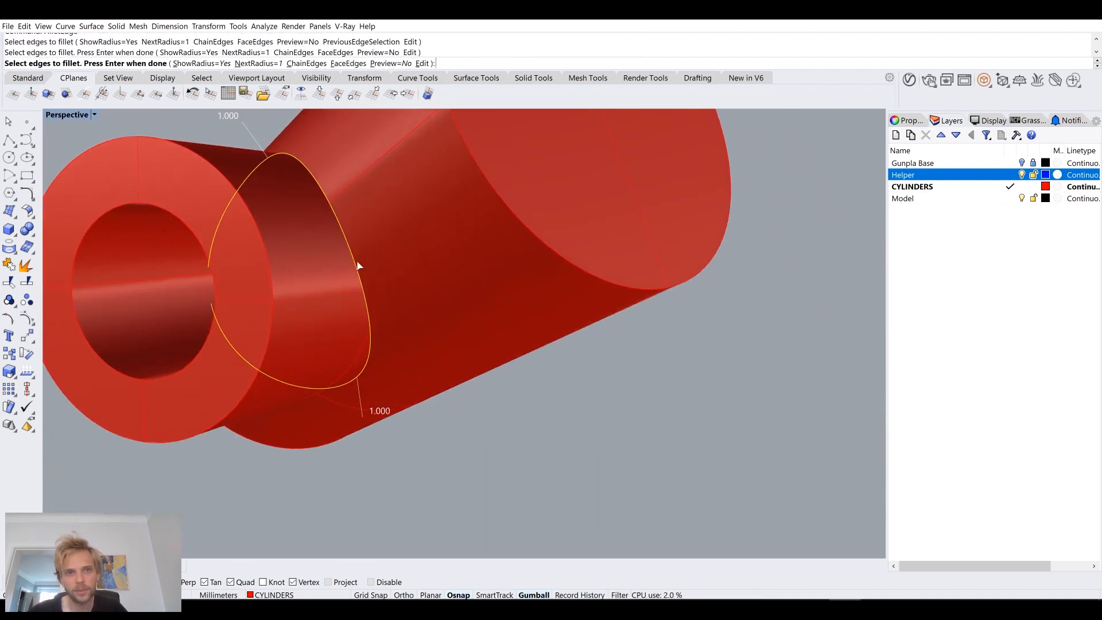
key("Return")
Step: Inspect the filleted joint from several angles and try to rebuild its polysurface
right_click_drag(357, 260, 443, 316)
scroll(448, 317, "down", 4)
right_click_drag(509, 329, 480, 319, "shift")
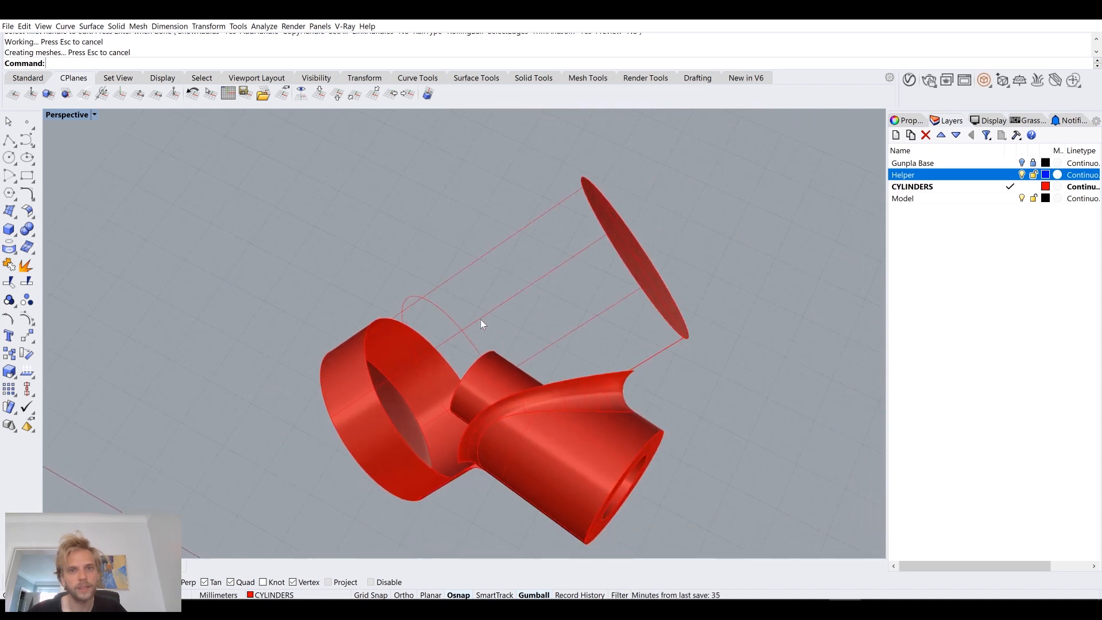
right_click_drag(392, 265, 459, 296)
left_click(460, 296)
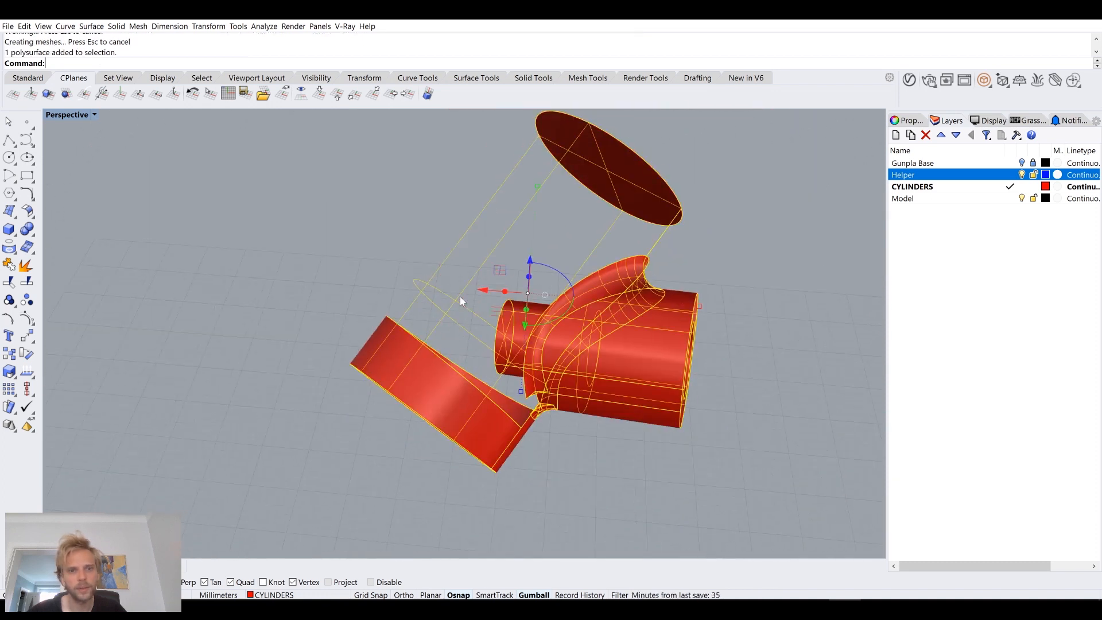
type("Reb")
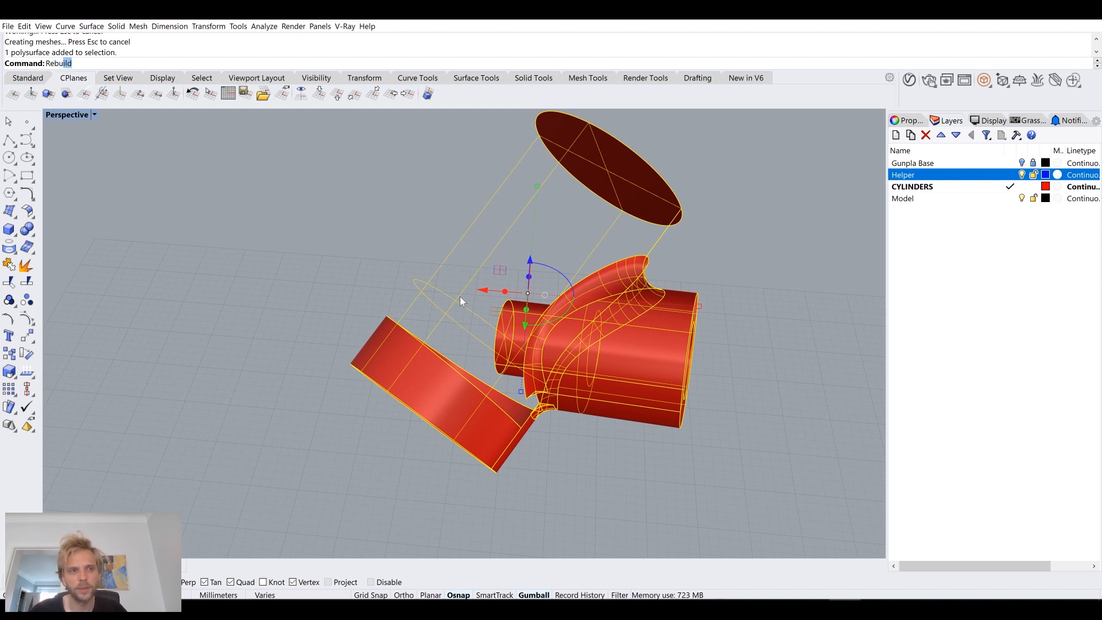
type("u")
key("Return")
key("Escape")
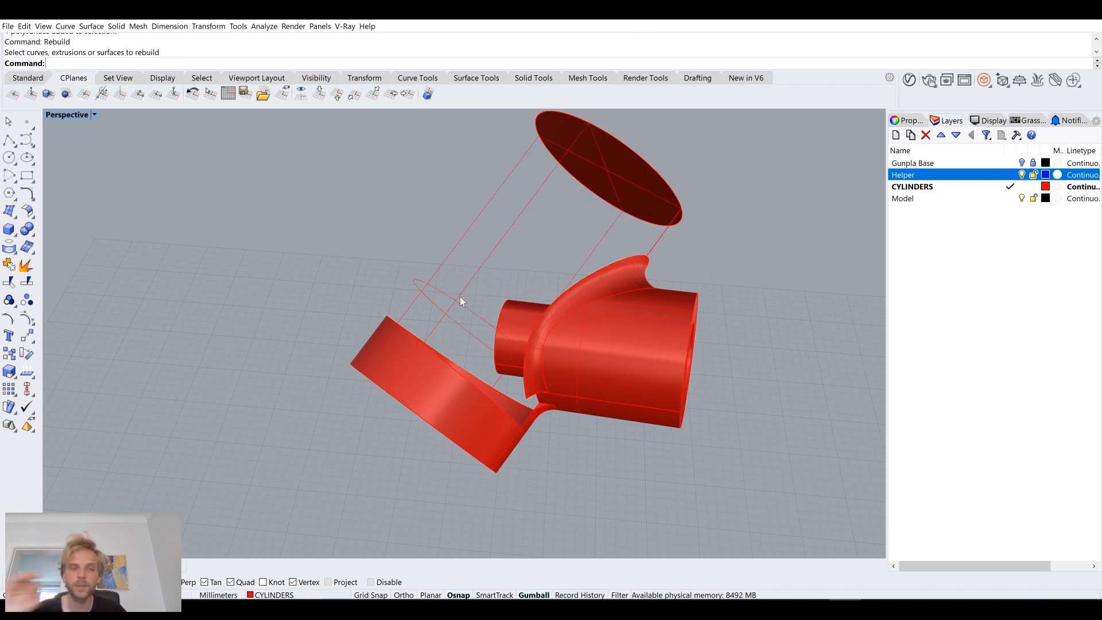
Step: Explode the filleted joint and join its surfaces back together
left_click(464, 307)
right_click_drag(463, 306, 364, 300)
left_click(637, 425)
type("ExtractSrf")
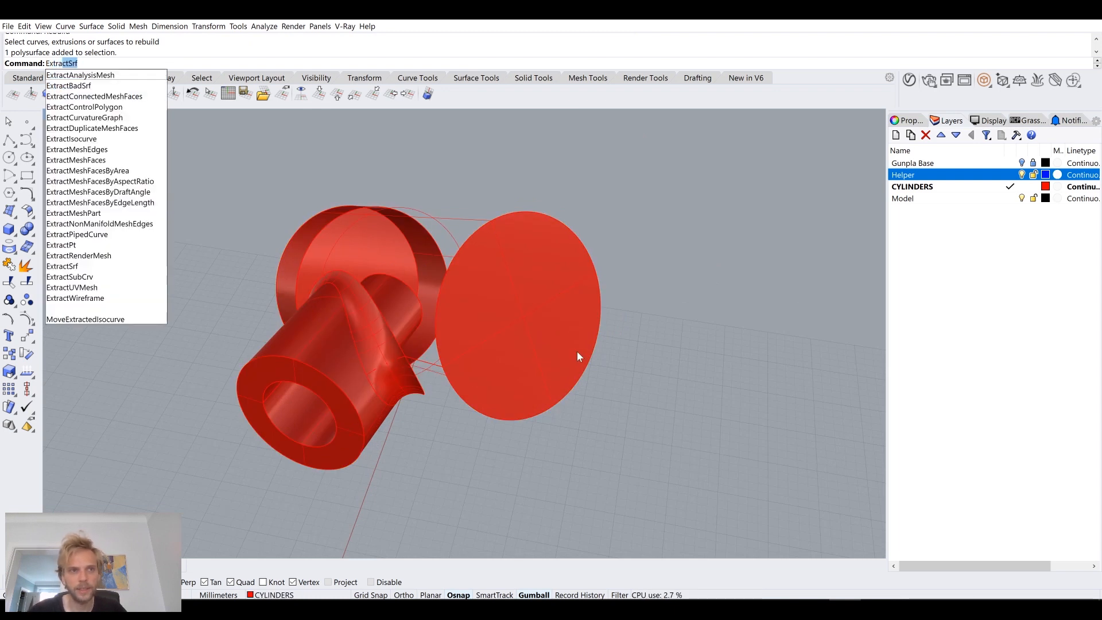
left_click(576, 351)
type("xplode")
key("Return")
type("Join")
key("Return")
Step: Switch the Perspective display to Wireframe and back to Shaded to check the joint's surfaces
left_click(77, 113)
left_click(66, 148)
right_click(67, 116)
left_click(65, 140)
right_click(67, 114)
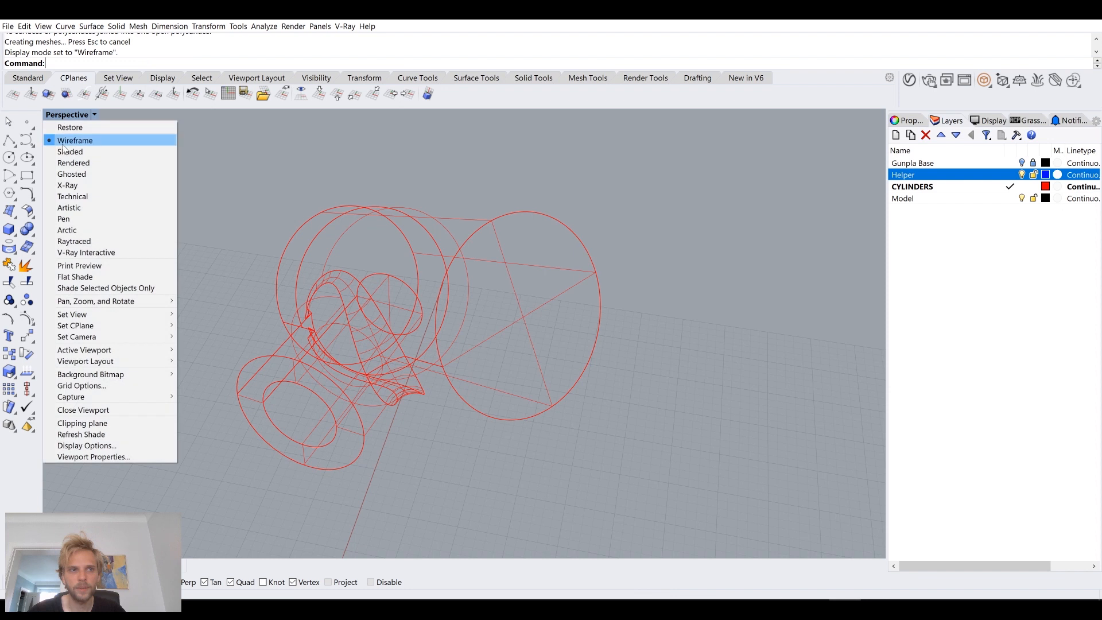
left_click(64, 152)
right_click_drag(207, 218, 243, 232)
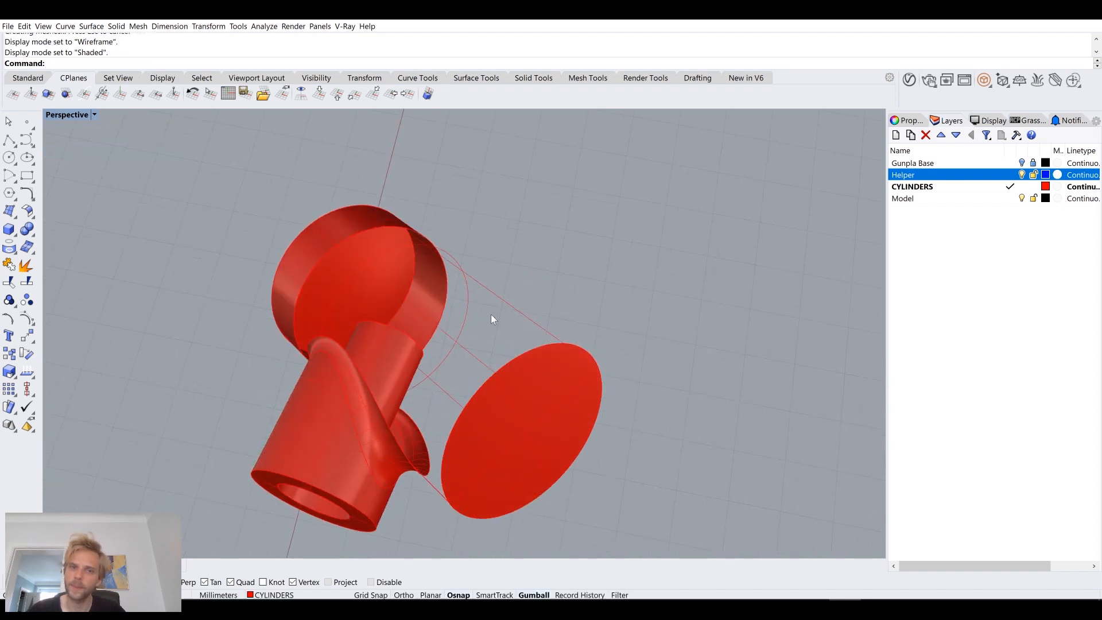
Step: Extract the large cylinder's side surface from the joint and examine its cut edges around the fillet
right_click_drag(491, 314, 520, 310)
type("Ext")
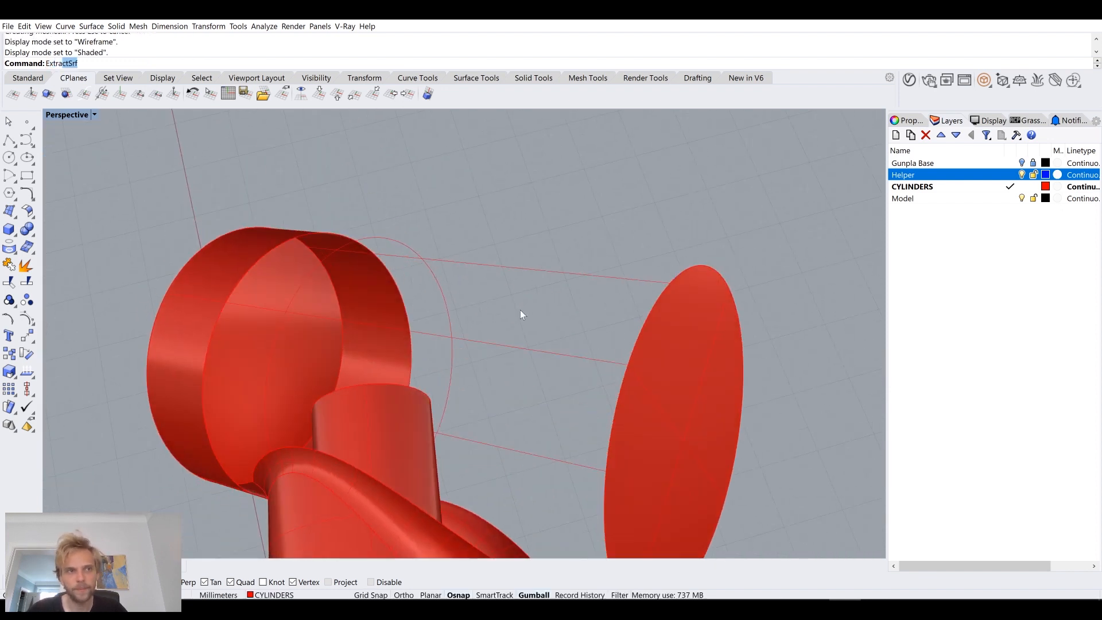
type("ra")
key("Return")
left_click(516, 275)
key("Return")
right_click_drag(501, 279, 329, 246)
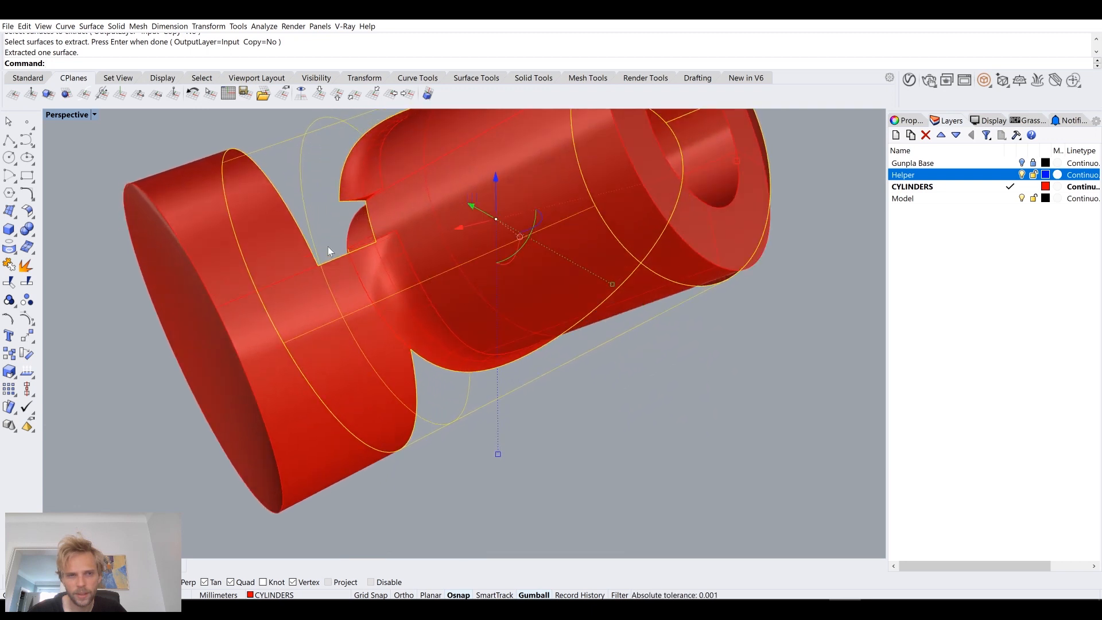
scroll(347, 212, "up", 5)
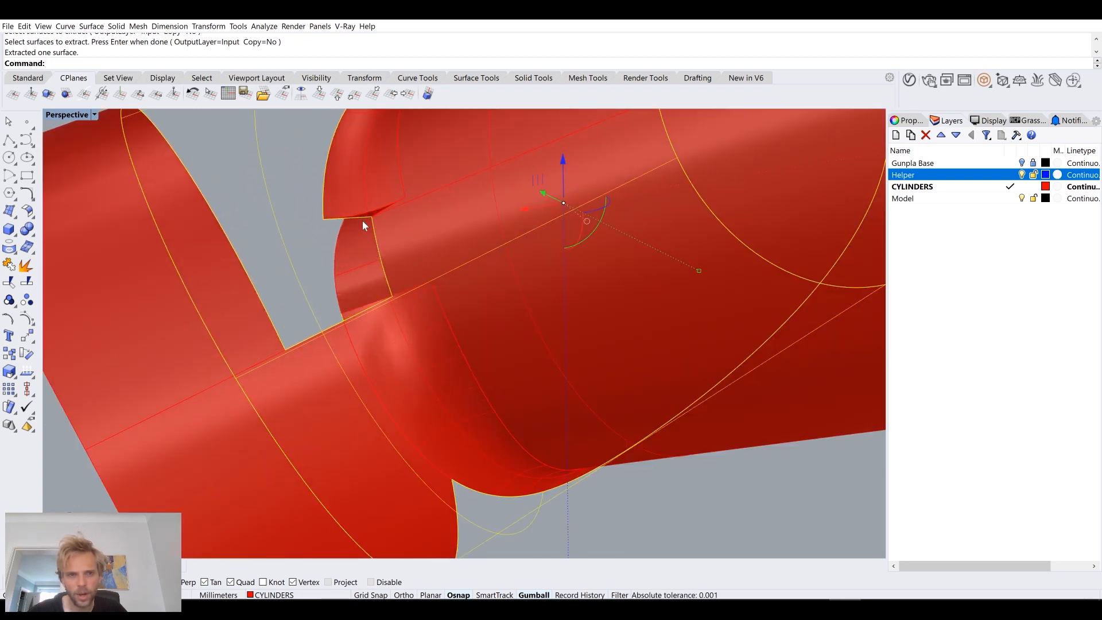
Step: Undo the repair attempts and the collar fillet, back to the joint's sharp intersection edge
key("ctrl+z")
key("ctrl+z")
key("ctrl+z")
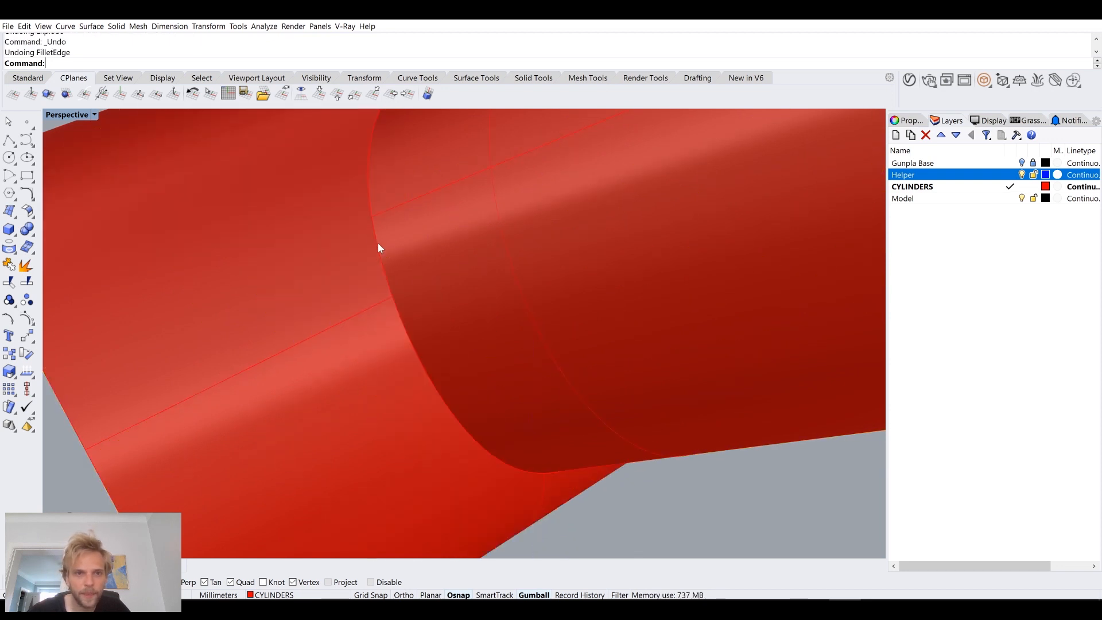
scroll(378, 248, "down", 5)
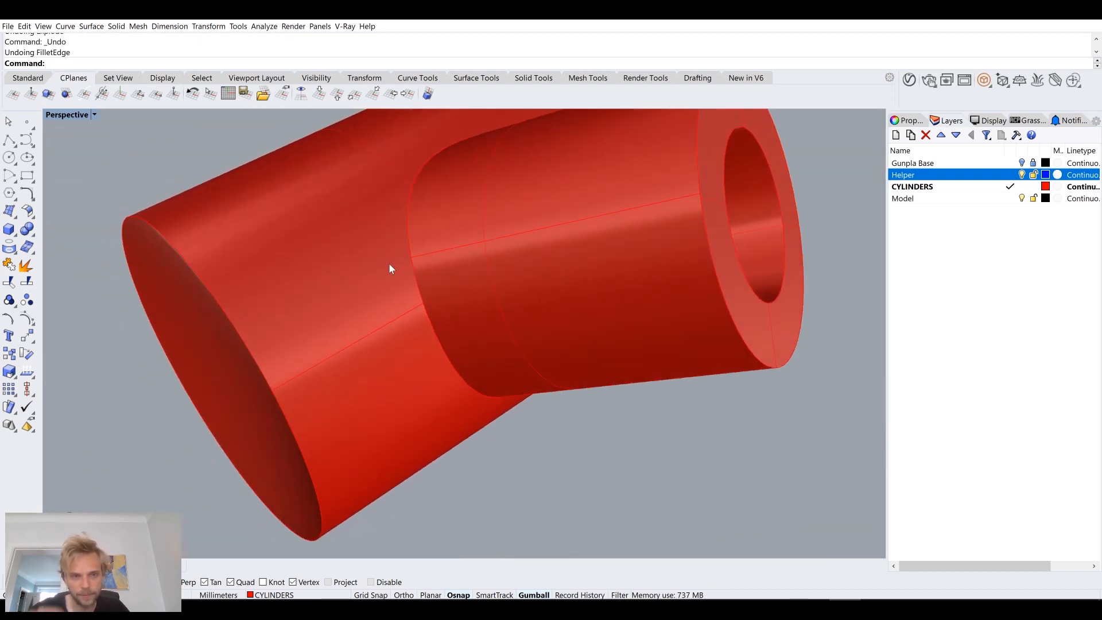
Step: Try to adjust the seam of the joint's cylindrical surface with SrfSeam
type("Align")
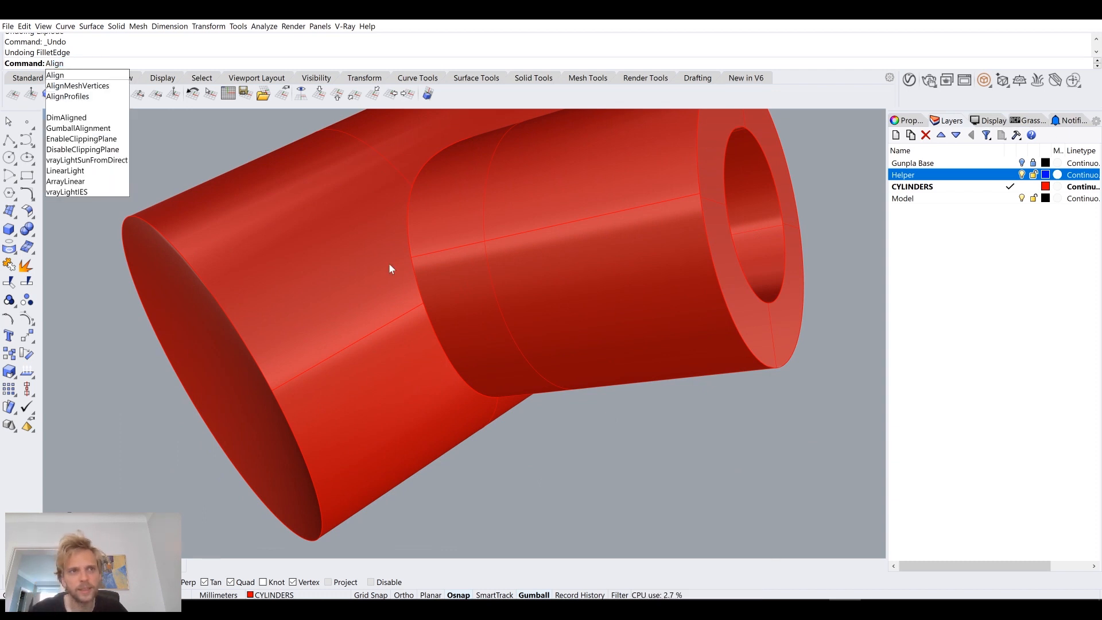
key("BackSpace")
key("BackSpace")
key("BackSpace")
key("BackSpace")
key("BackSpace")
type("Seam")
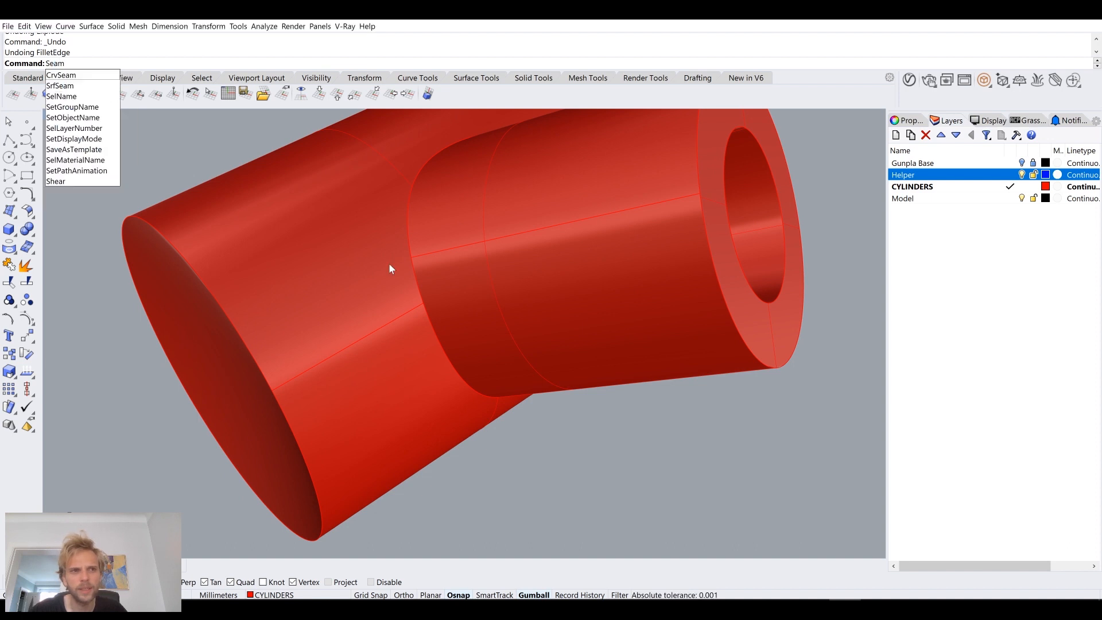
key("Down")
key("Return")
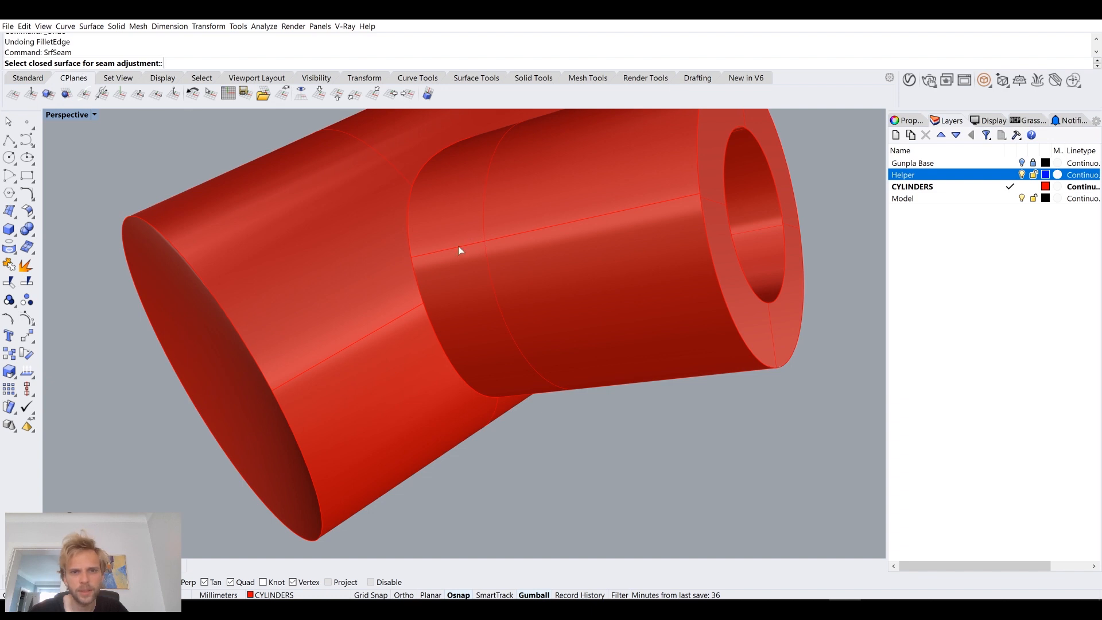
right_click(467, 224)
right_click_drag(467, 225, 436, 269)
right_click_drag(364, 311, 377, 298)
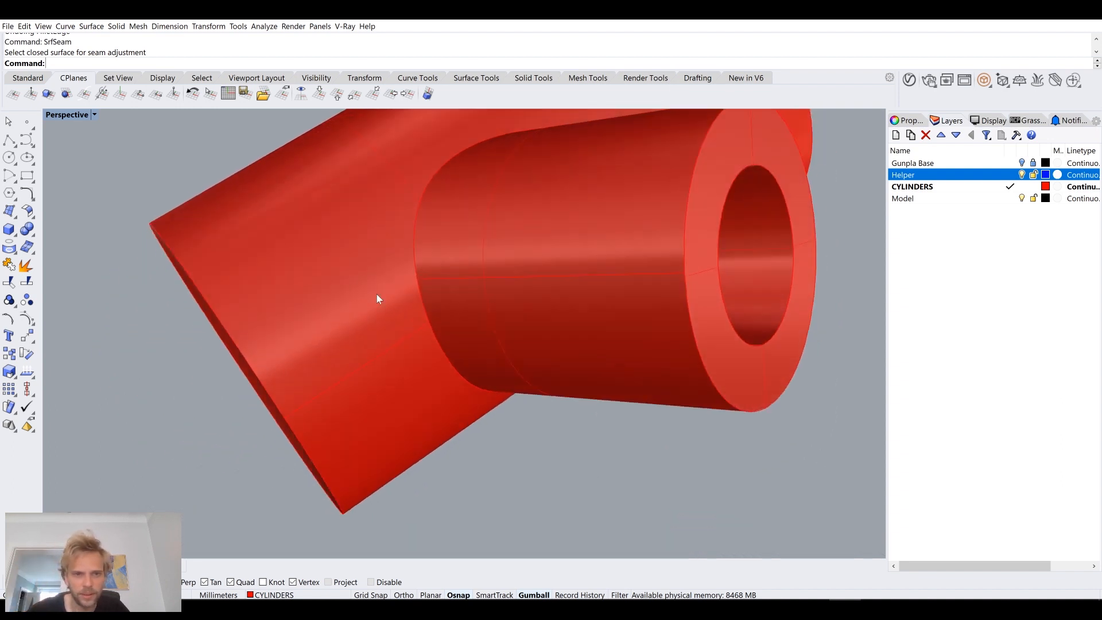
Step: Fillet both segments of the intersection edge between the collar and joint cylinder with a 1 mm radius
type("File")
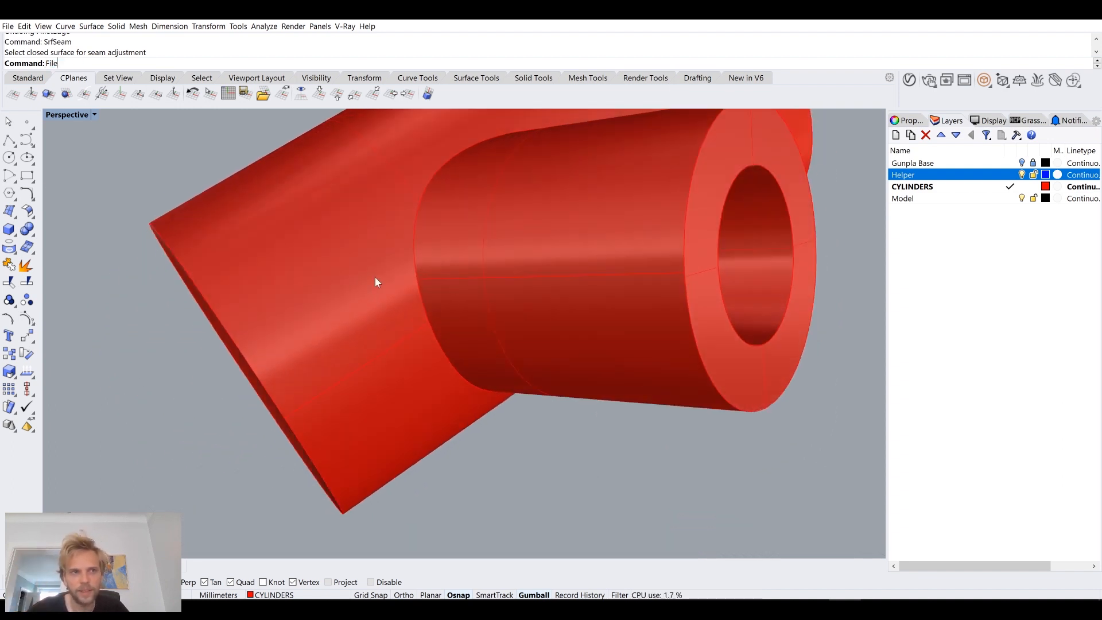
key("BackSpace")
type("letEdge")
key("Return")
left_click(419, 265)
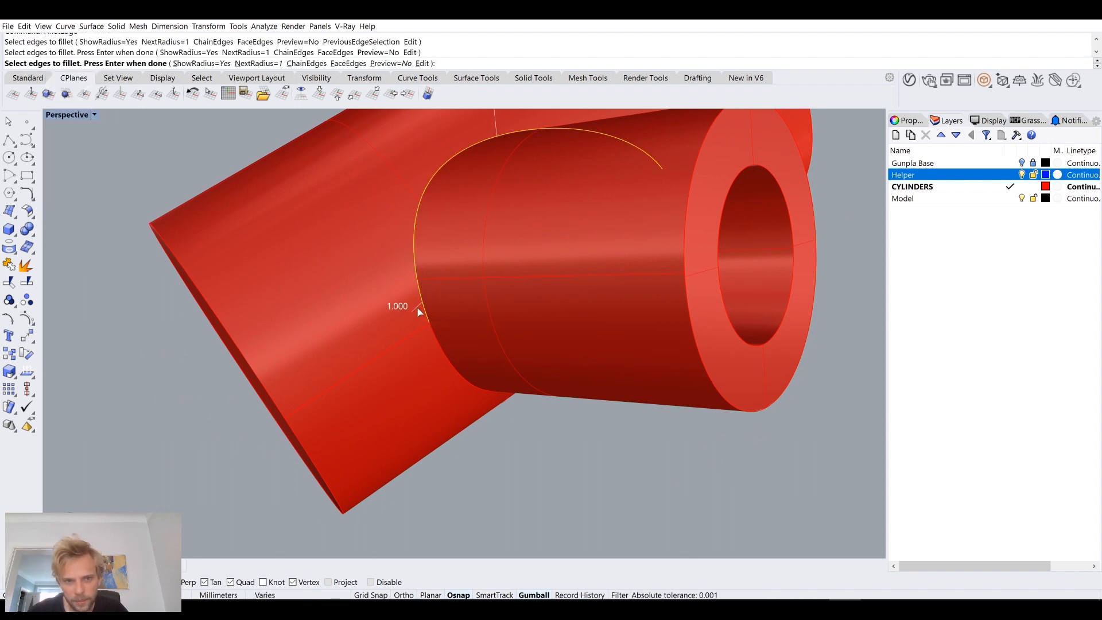
left_click(446, 360)
right_click_drag(471, 369, 474, 373)
key("Return")
key("Return")
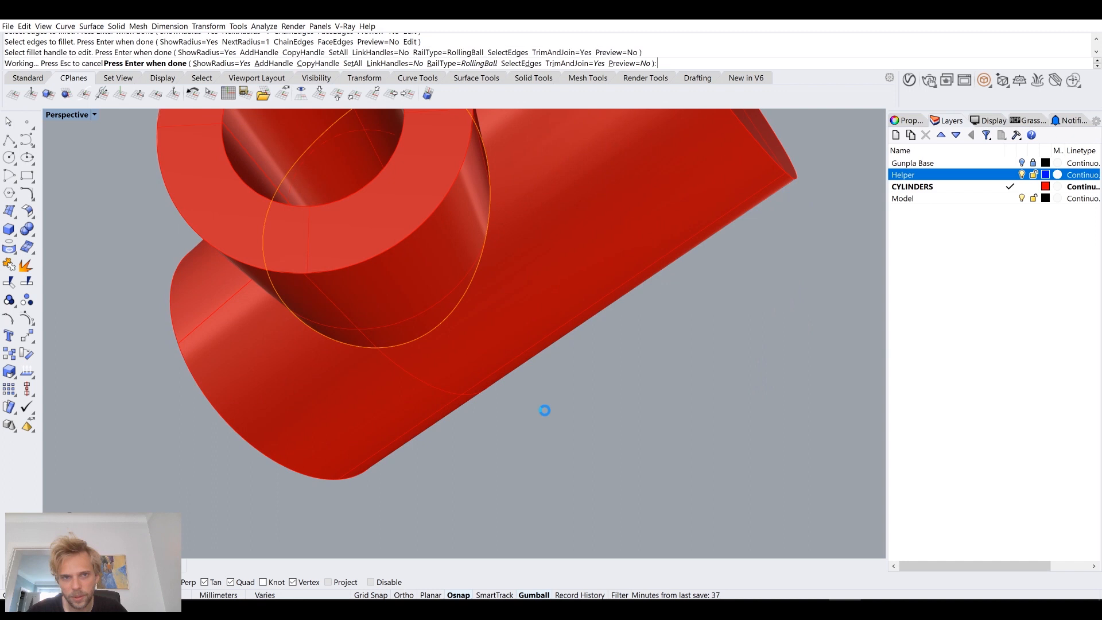
right_click_drag(545, 411, 459, 431)
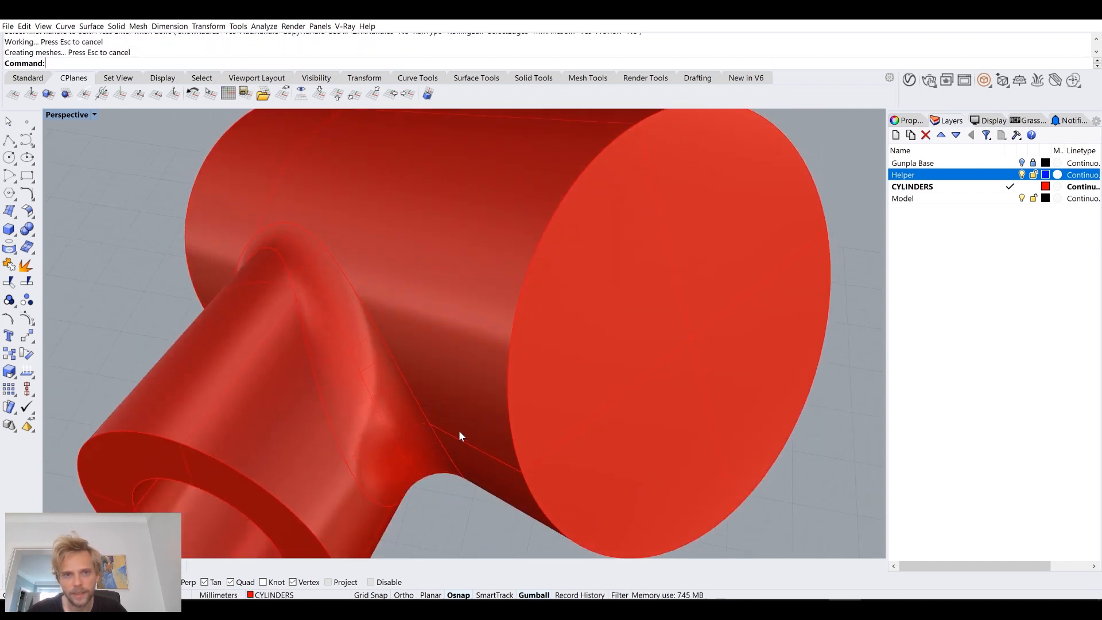
Step: Chamfer the outer rim of the collar's open end by 0.5 mm
scroll(459, 436, "down", 5)
right_click_drag(468, 394, 467, 302)
type("Chamfer")
key("Return")
scroll(430, 300, "up", 5)
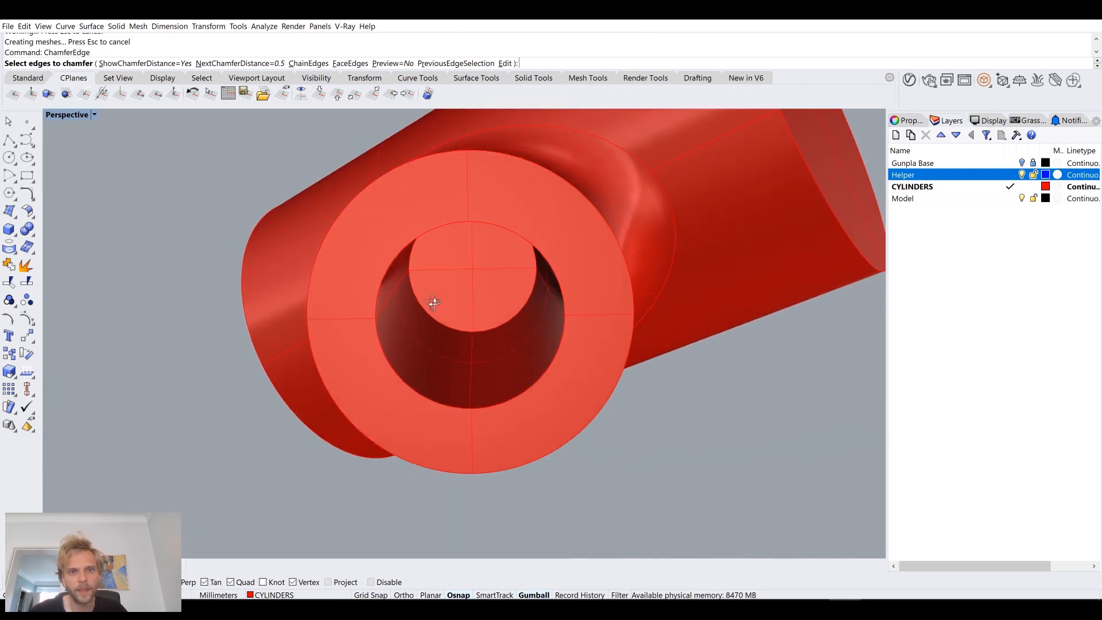
left_click(333, 191)
right_click_drag(334, 191, 371, 295)
scroll(371, 295, "down", 6)
key("Return")
key("Return")
Step: Chamfer the circular edges of the collar's bore by 0.3 mm
right_click_drag(411, 438, 388, 406)
scroll(425, 366, "up", 5)
right_click_drag(427, 356, 361, 275)
key("Return")
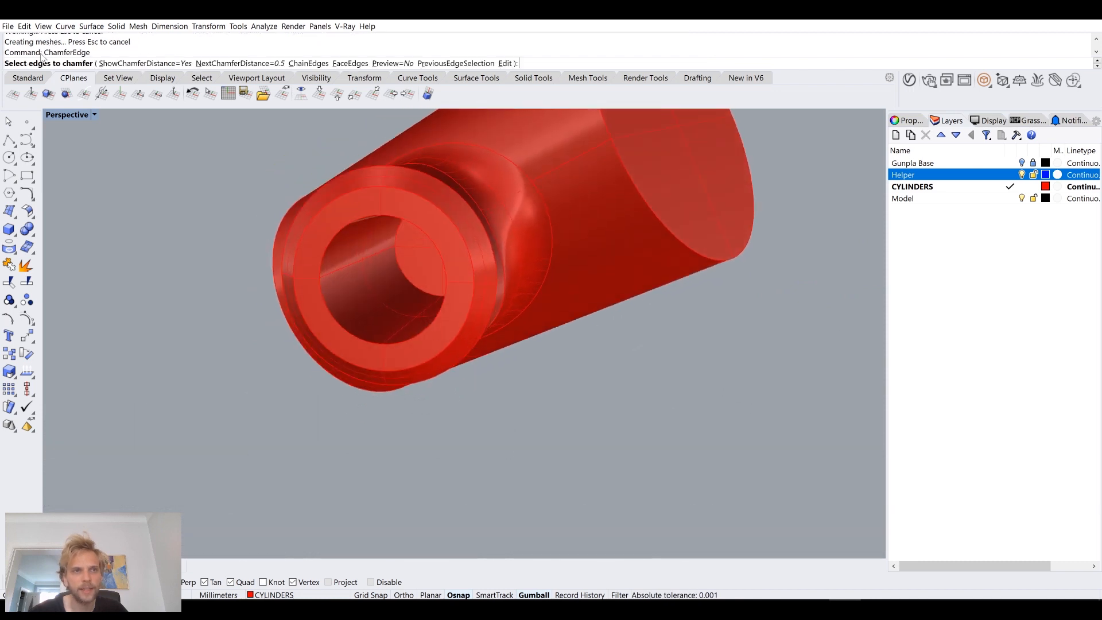
left_click(212, 64)
type("0.3")
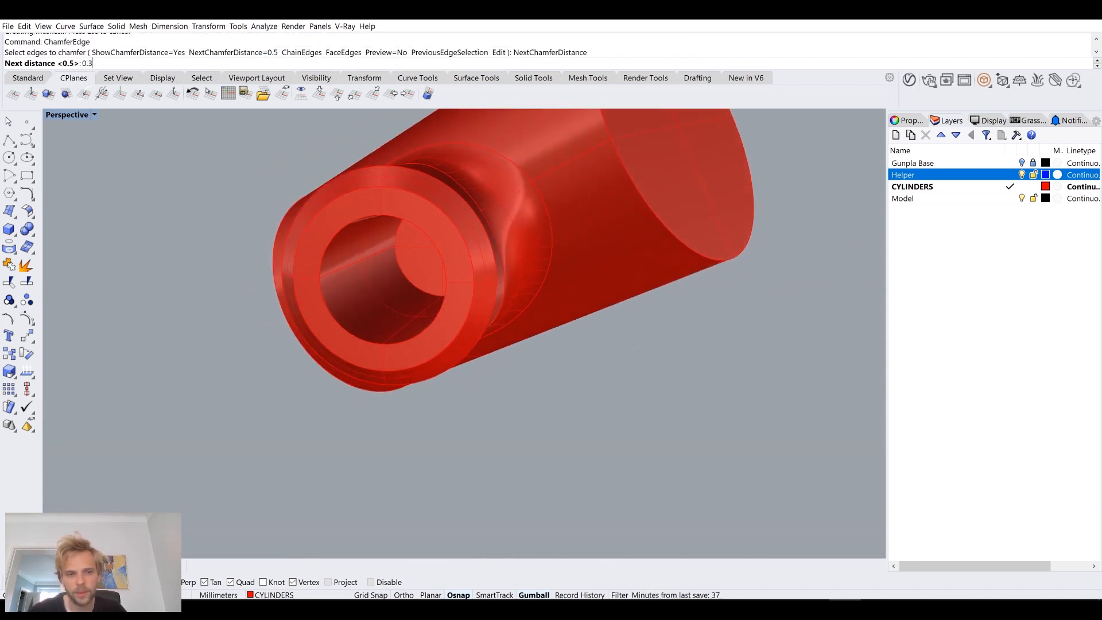
key("Return")
scroll(411, 287, "up", 3)
left_click(421, 278)
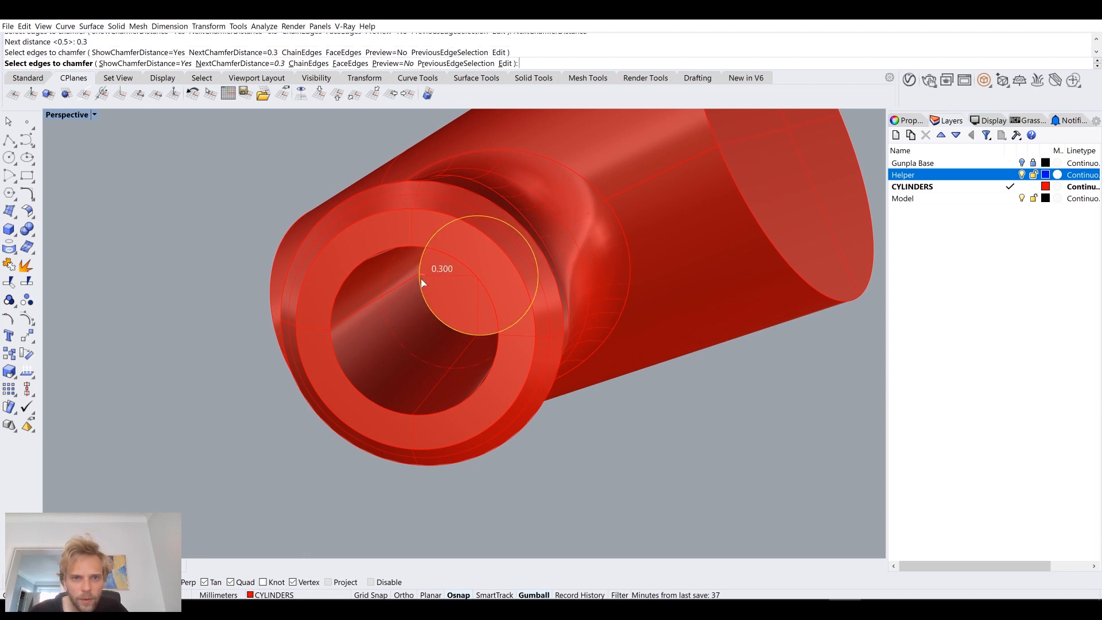
left_click(340, 294)
key("Return")
key("Return")
Step: Show the hidden blue helper cylinder again together with the red joint
right_click_drag(338, 289, 471, 317)
type("ShowSelected")
key("Return")
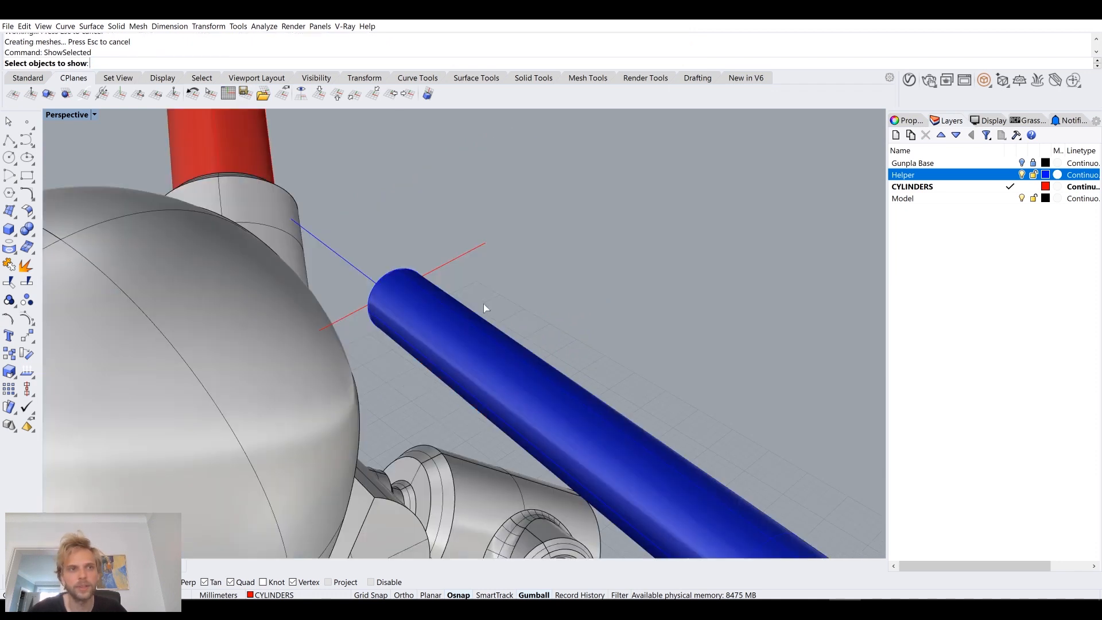
left_click(463, 337)
key("Return")
Step: Isolate the blue helper cylinder and chamfer the circular edge of the end that sits in the collar
right_click_drag(463, 337, 545, 351)
left_click(367, 301)
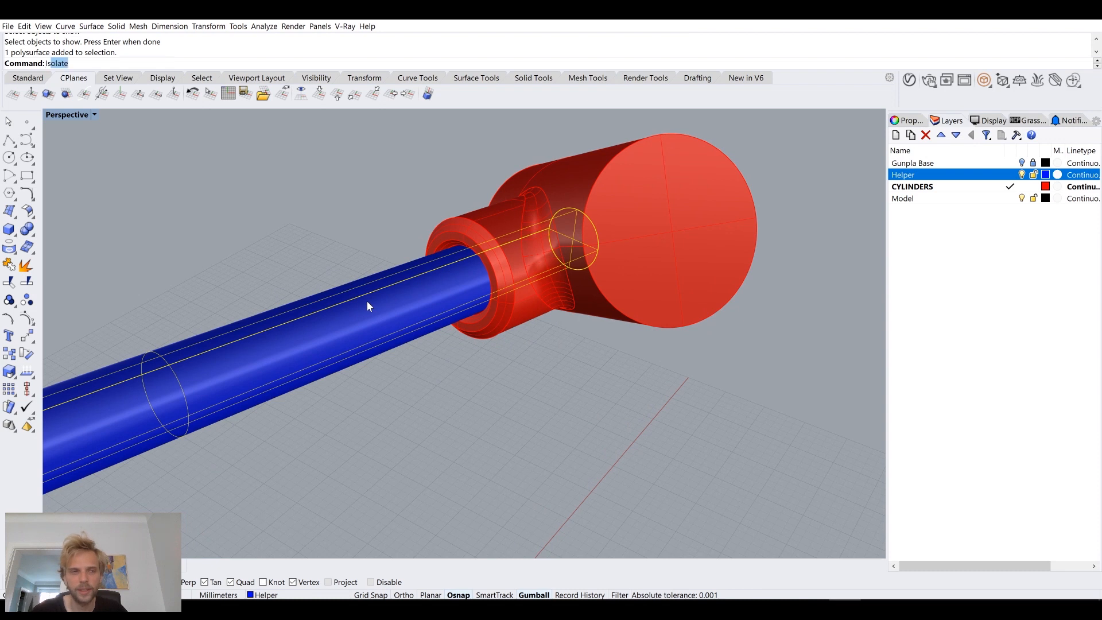
type("I")
key("Return")
type("chamf")
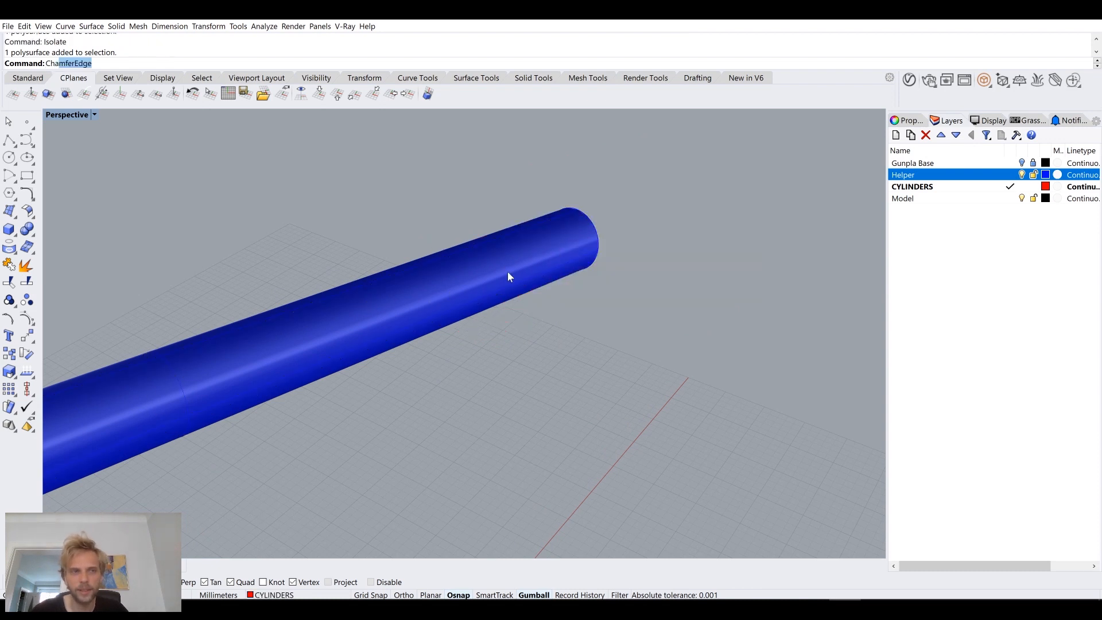
key("Return")
left_click(597, 219)
key("Return")
key("Return")
right_click_drag(594, 223, 492, 312)
Step: Show the hidden red joint again alongside the blue helper cylinder
type("Show")
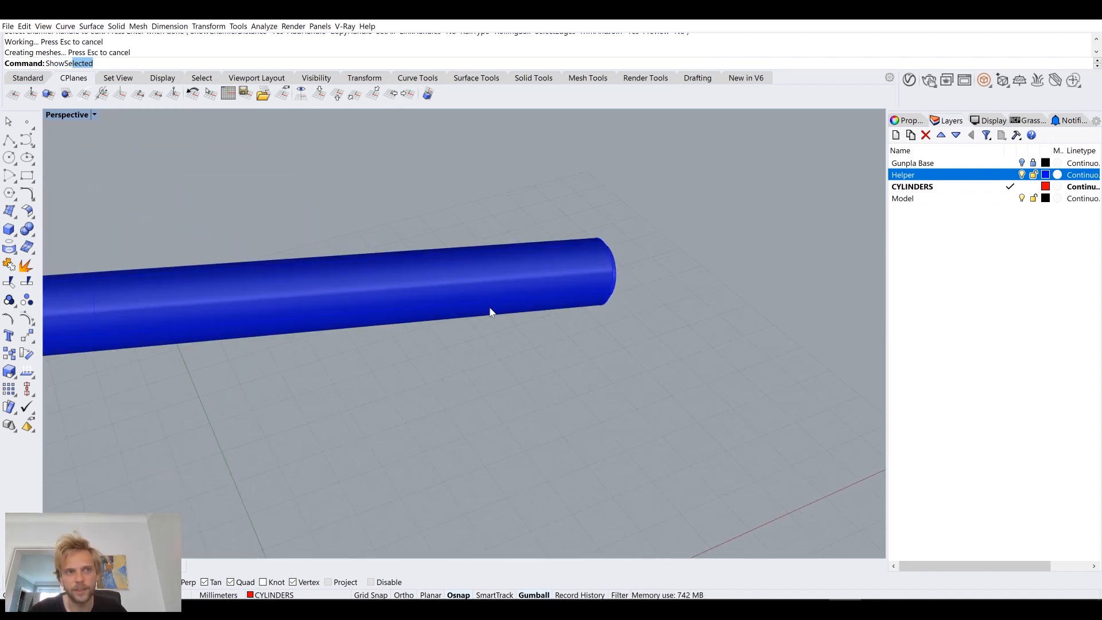
type("Sel")
key("Return")
left_click(565, 334)
key("Return")
right_click_drag(494, 364, 365, 448)
Step: Place a clipping plane through the red joint and shift it to examine how the blue cylinder sits inside the collar
type("ClippingPlane")
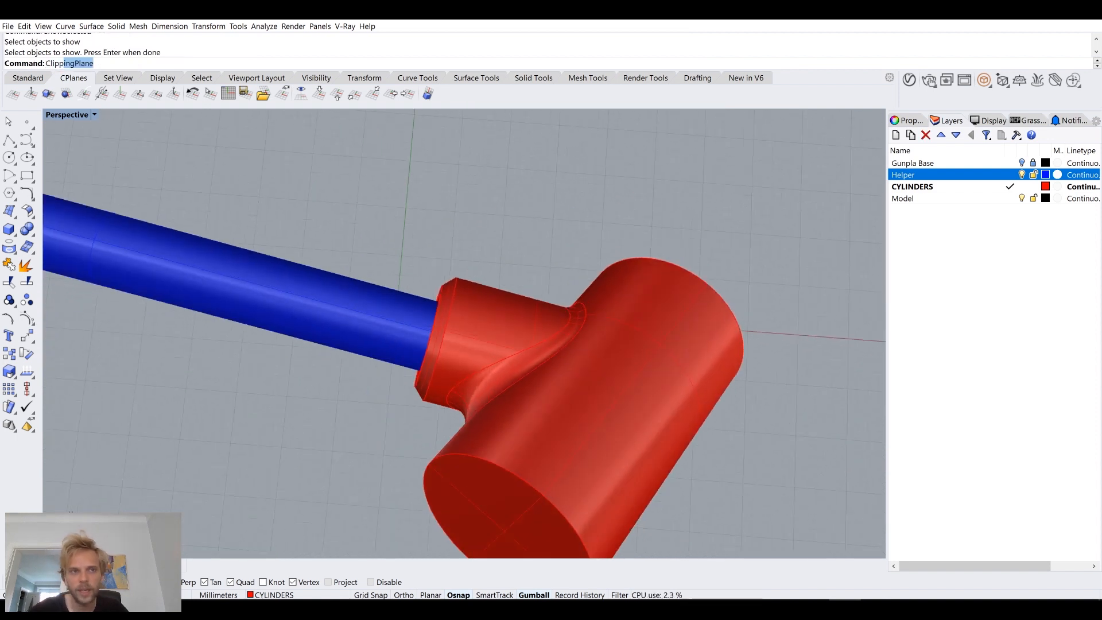
key("Return")
scroll(402, 344, "down", 4)
left_click(297, 509)
left_click(365, 447)
left_click(340, 457)
mouse_move(351, 461)
right_mouse_down()
mouse_move(358, 414)
mouse_move(358, 474)
right_mouse_up()
scroll(365, 425, "down", 4)
left_click_drag(367, 479, 449, 328)
scroll(433, 291, "up", 12)
right_click_drag(432, 317, 306, 374)
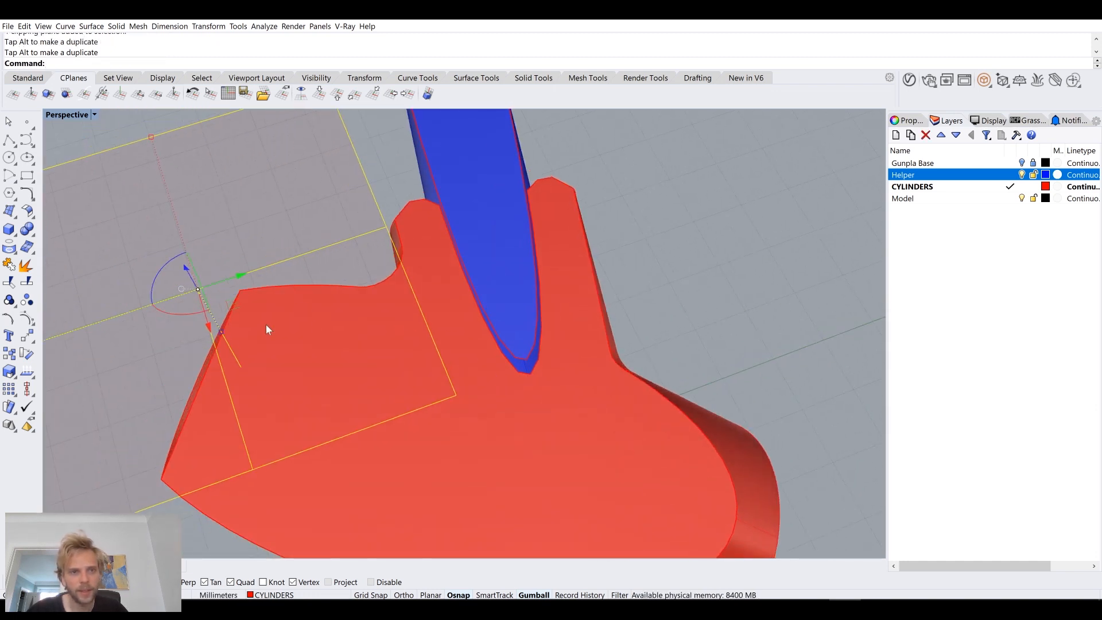
left_click_drag(186, 274, 226, 239)
scroll(227, 240, "down", 5)
right_click_drag(253, 261, 456, 350)
Step: Show all the hidden objects of the model again
left_click(309, 427)
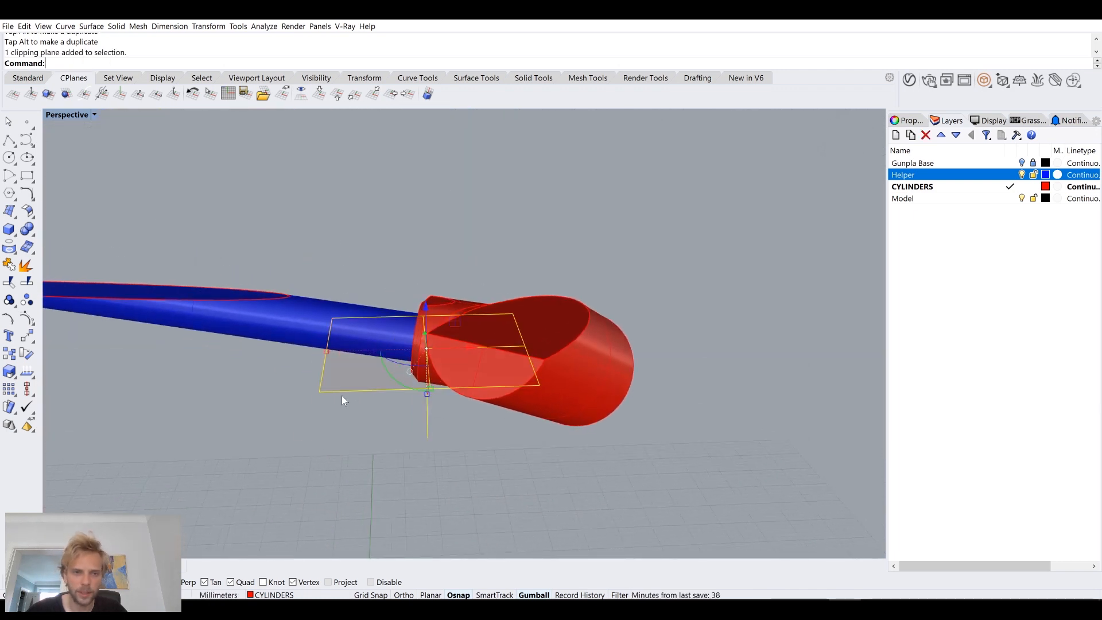
left_click(307, 443)
type("Show")
key("Return")
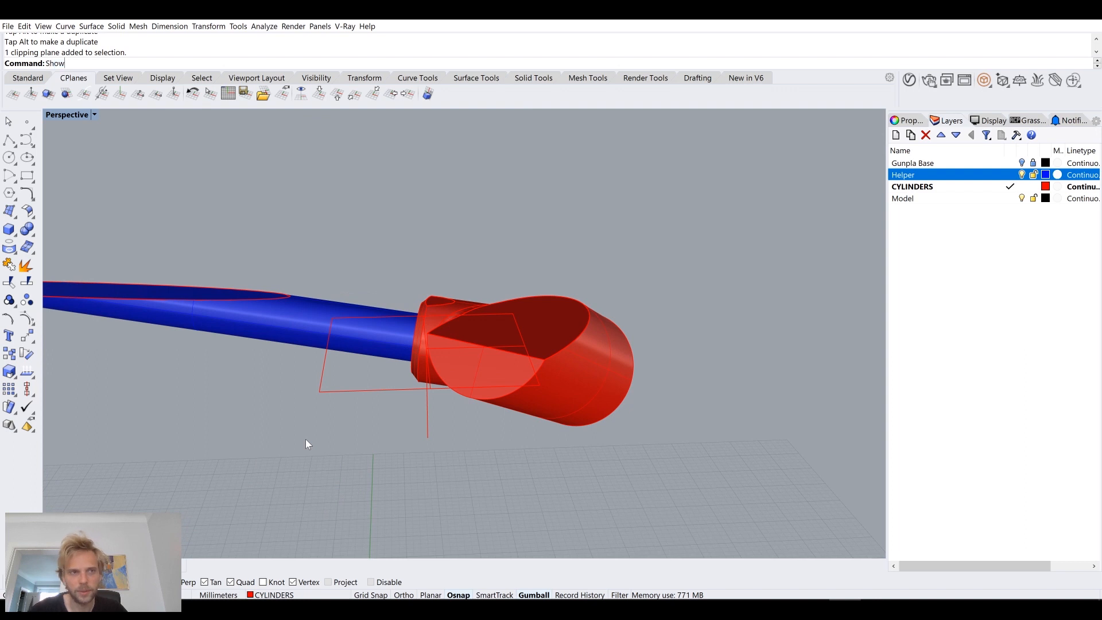
Step: Move the clipping plane through the whole assembly and examine the cross-sections of the sphere, joints and cylinders
right_click_drag(455, 373, 331, 397)
left_click(280, 440)
left_click_drag(313, 370, 314, 463)
right_click_drag(433, 444, 377, 348)
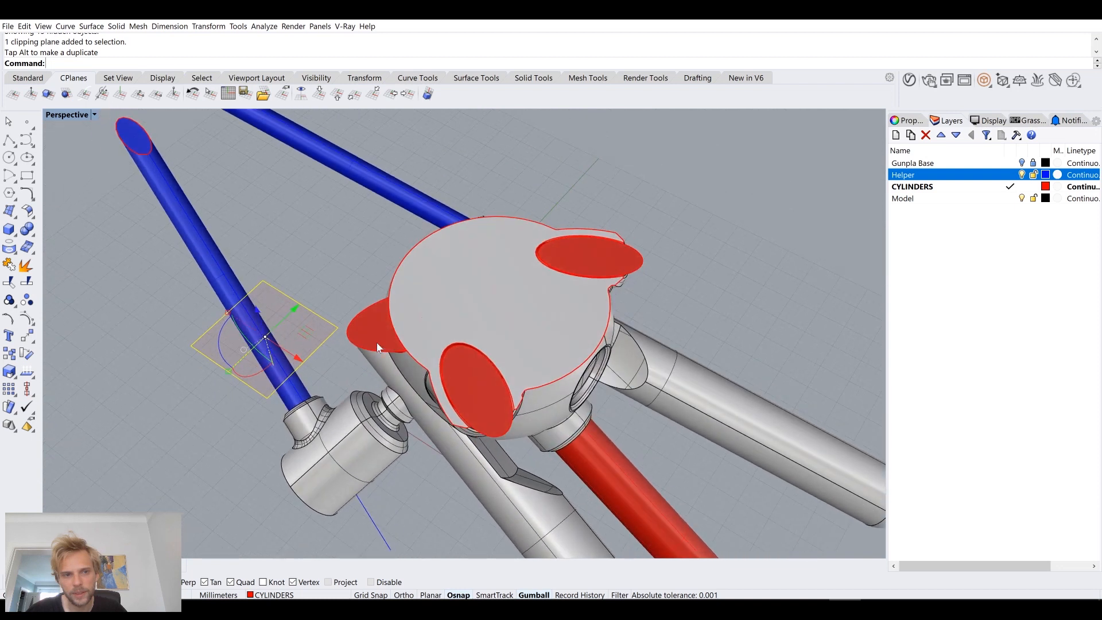
left_click_drag(299, 343, 418, 312)
left_click_drag(510, 293, 508, 298)
scroll(461, 306, "up", 6)
right_click_drag(463, 308, 445, 325)
left_click_drag(486, 275, 461, 406)
right_click_drag(511, 397, 405, 378, "shift")
scroll(278, 477, "up", 8)
scroll(278, 478, "down", 10)
scroll(403, 438, "up", 5)
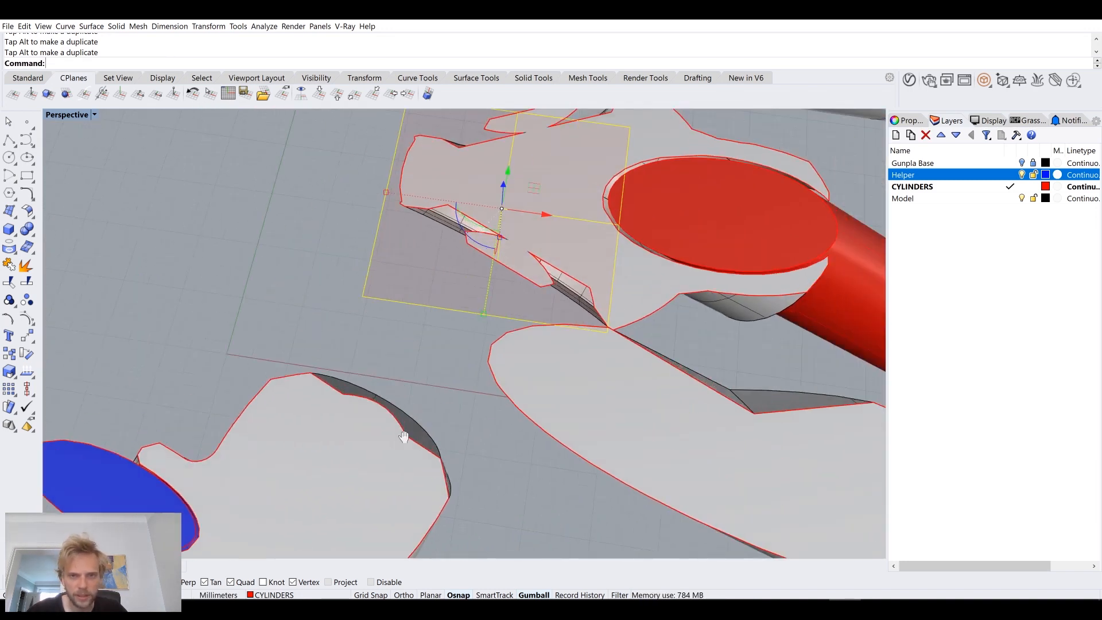
scroll(403, 437, "down", 4)
scroll(537, 319, "up", 4)
right_click_drag(537, 325, 484, 269)
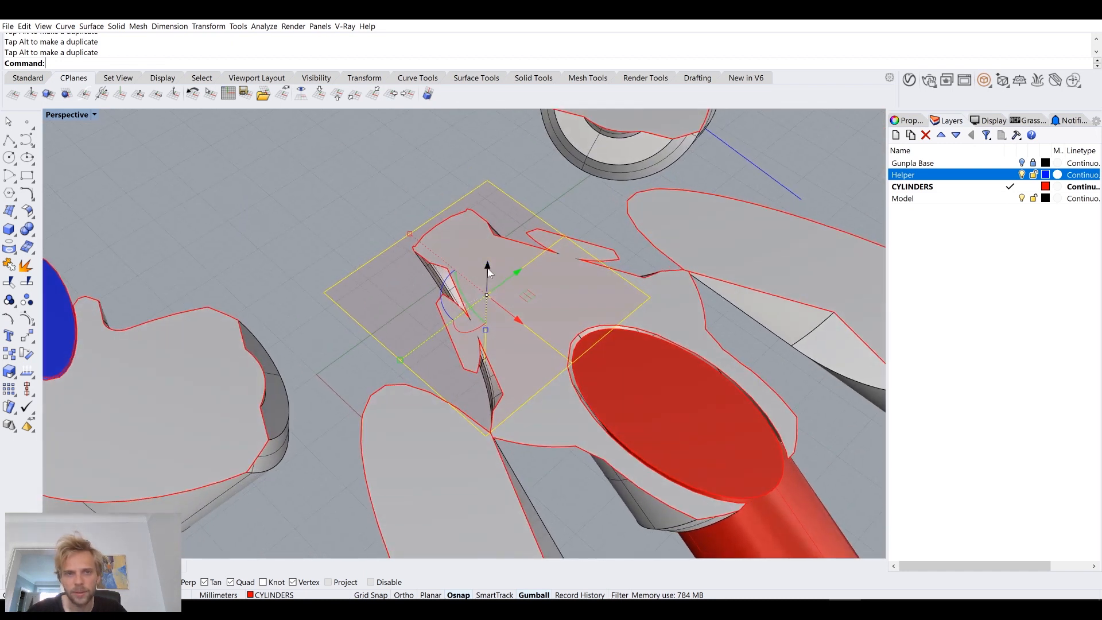
Step: Delete the clipping plane
scroll(488, 270, "down", 6)
left_click(489, 452)
left_click(525, 386)
key("Delete")
right_click_drag(524, 386, 484, 296)
Step: Try a 1 mm chamfer on the red joint cylinder's end edge next to the sphere, and undo it
scroll(433, 353, "down", 6)
scroll(501, 332, "up", 5)
scroll(499, 240, "up", 5)
right_click_drag(499, 240, 489, 265)
scroll(519, 260, "up", 4)
scroll(513, 260, "down", 5)
scroll(513, 261, "up", 4)
scroll(515, 277, "up", 4)
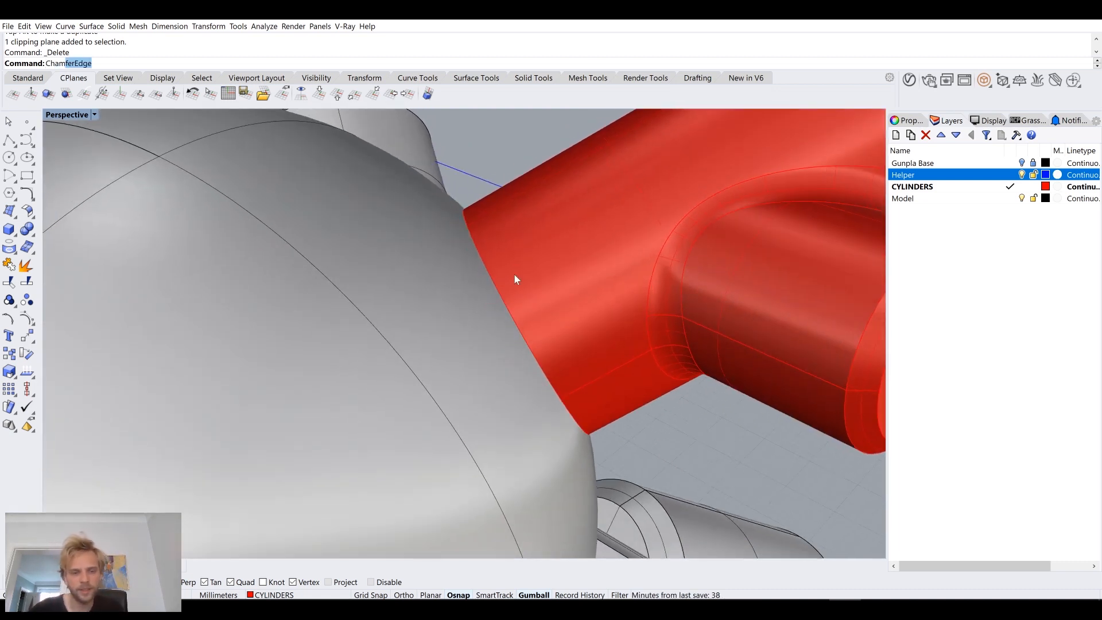
key("Return")
left_click(245, 67)
type("1")
key("Return")
left_click(484, 263)
key("Return")
key("Return")
scroll(490, 258, "down", 5)
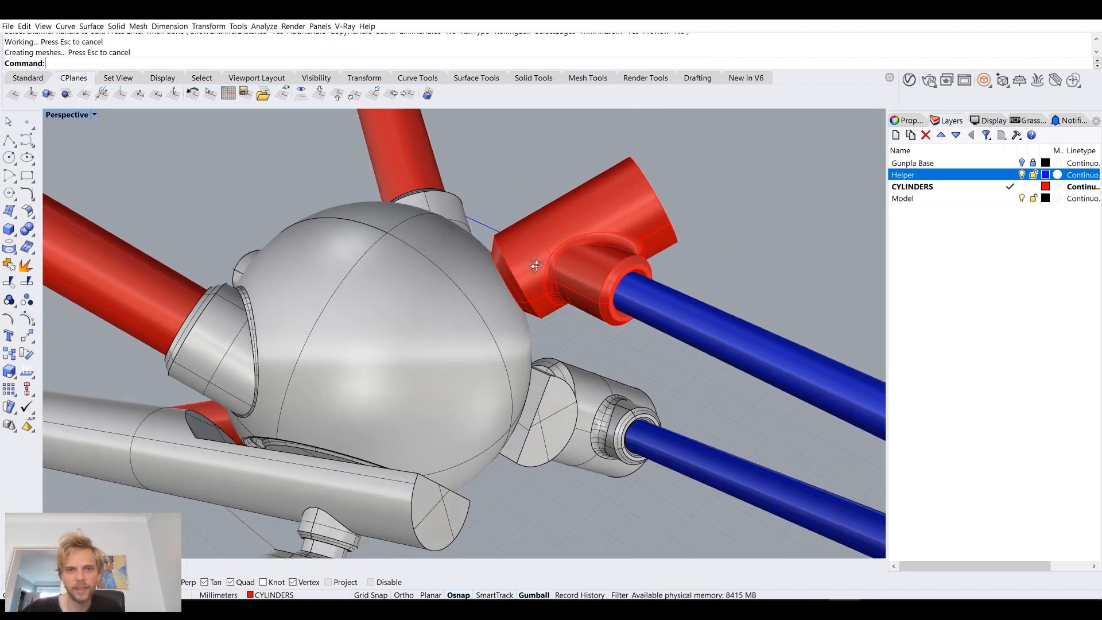
key("ctrl+z")
Step: Chamfer the red joint cylinder's end edge next to the sphere by 0.5 mm
scroll(520, 251, "up", 5)
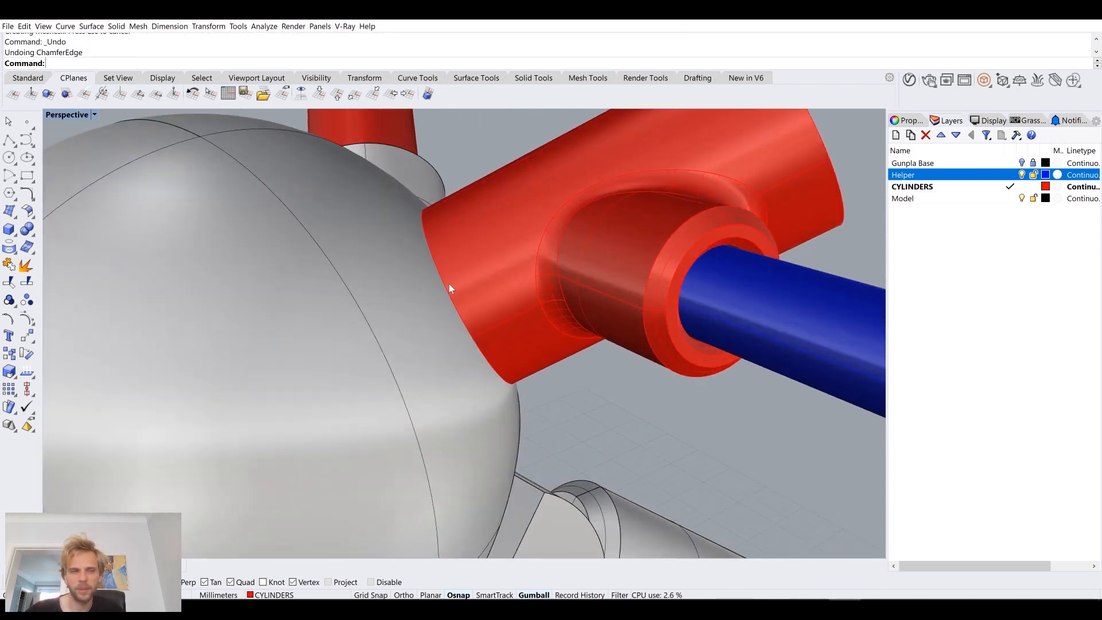
key("Return")
type("0.5")
key("Return")
type("5")
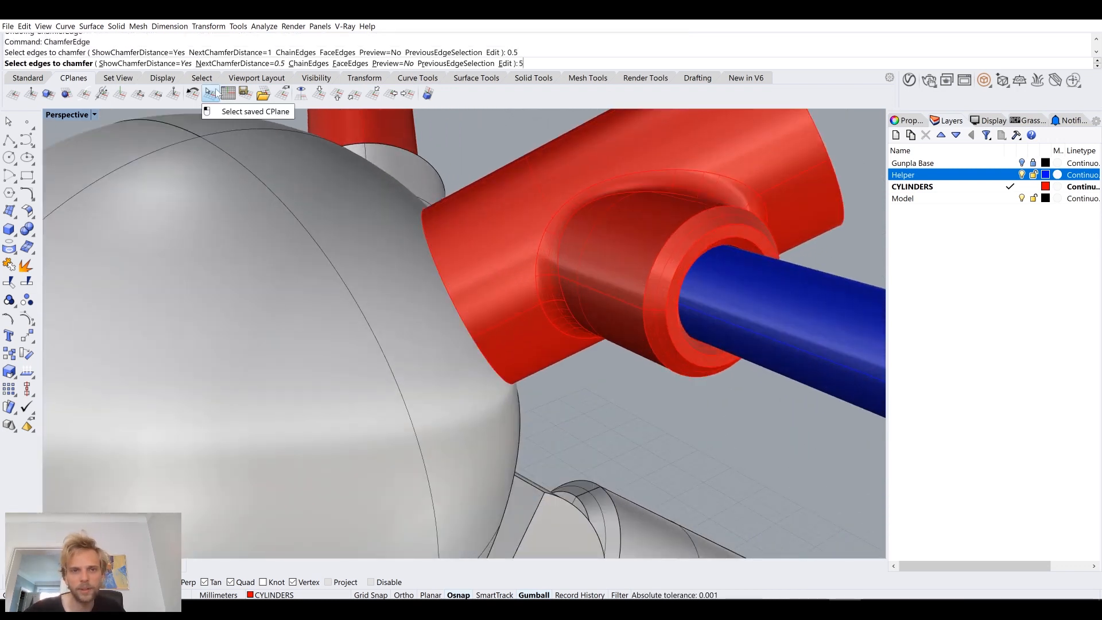
left_click(439, 271)
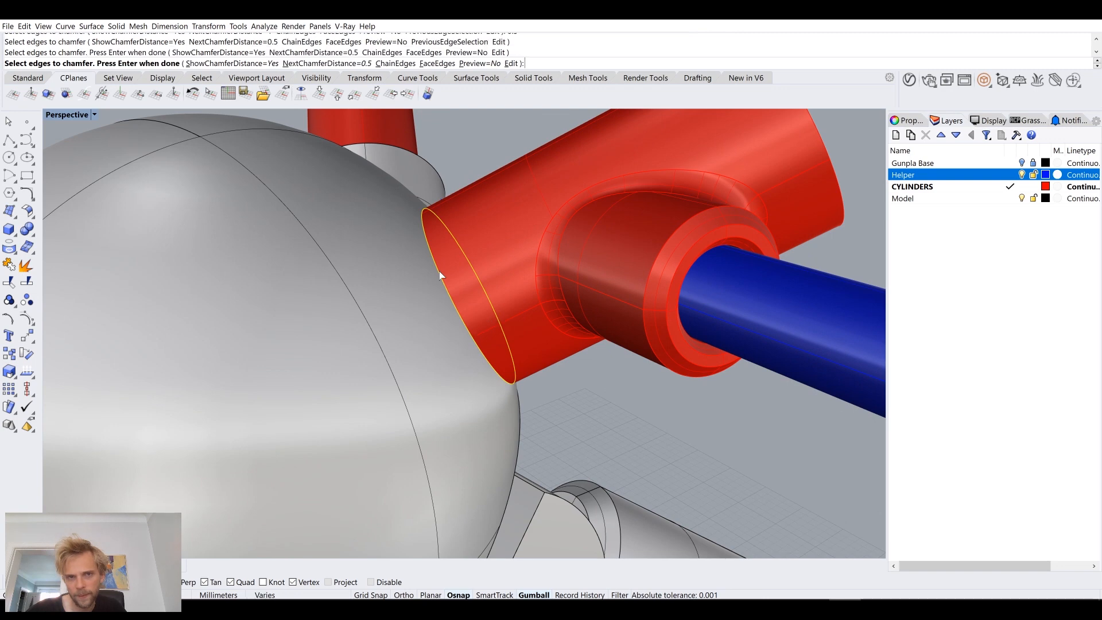
key("Return")
key("Return")
Step: Examine the chamfered upper joint against the sphere and the lower joints from several sides
scroll(439, 271, "down", 6)
right_click_drag(457, 277, 515, 228)
scroll(401, 312, "up", 6)
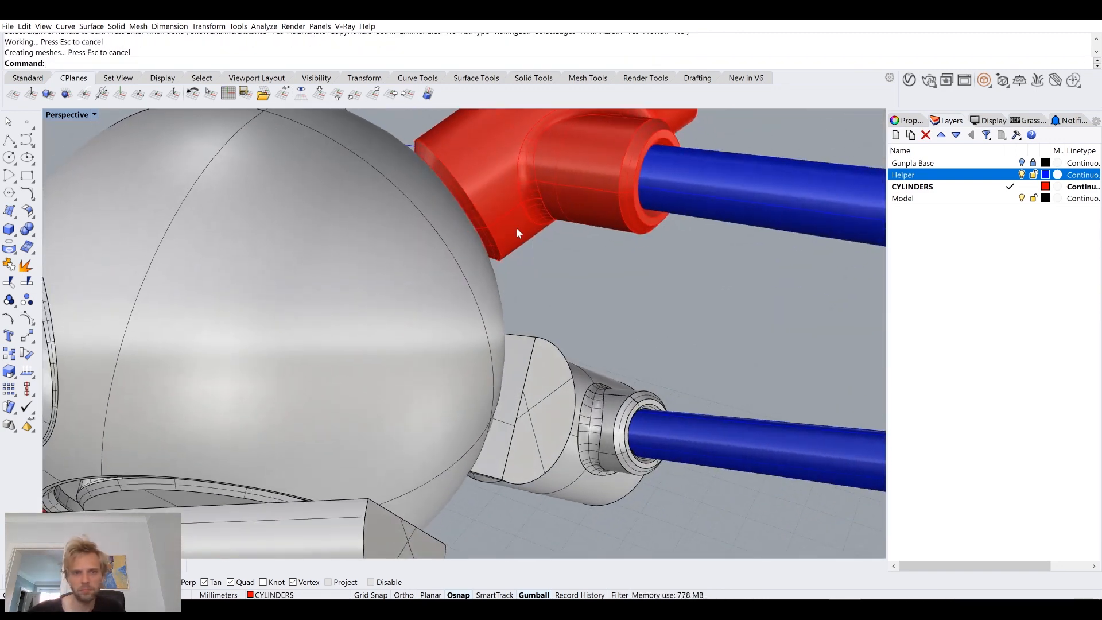
scroll(461, 199, "up", 6)
right_click_drag(465, 197, 432, 312)
scroll(473, 225, "down", 6)
scroll(563, 274, "down", 5)
scroll(434, 310, "up", 5)
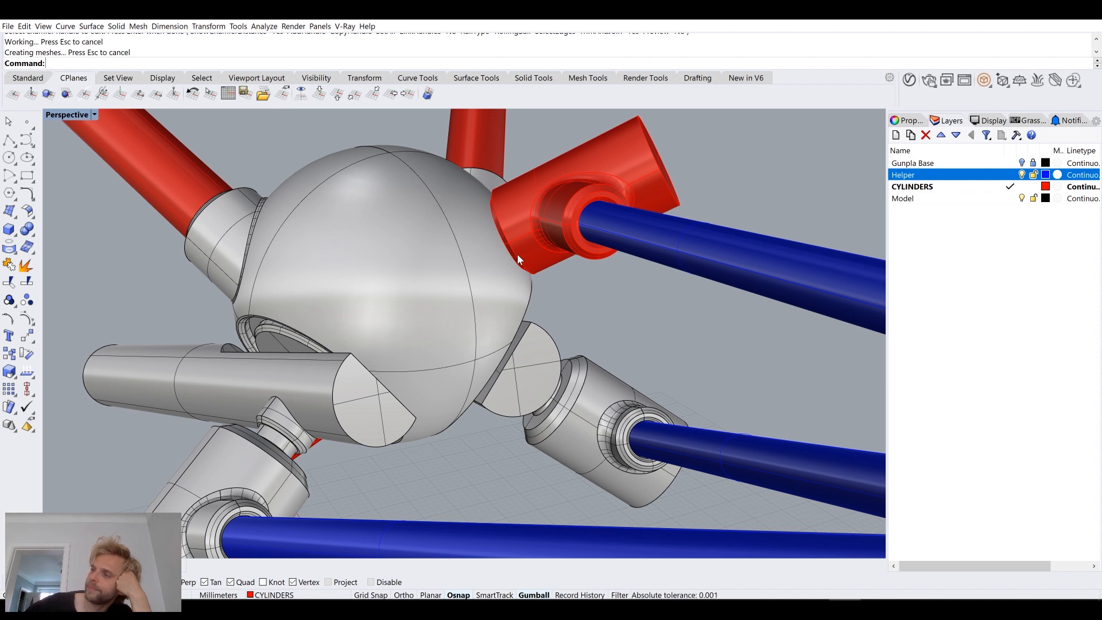
right_click_drag(518, 254, 498, 303)
scroll(497, 302, "up", 6)
scroll(480, 350, "down", 5)
right_click_drag(481, 350, 470, 296)
scroll(375, 173, "up", 2)
scroll(517, 172, "down", 4)
scroll(549, 266, "down", 5)
Step: Mirror the red joint, its axis curve and its blue cylinder to the other side, with the mirror plane from origin 0 along the X axis
left_click(549, 270)
scroll(563, 246, "down", 6)
scroll(471, 295, "up", 3)
left_click(517, 293)
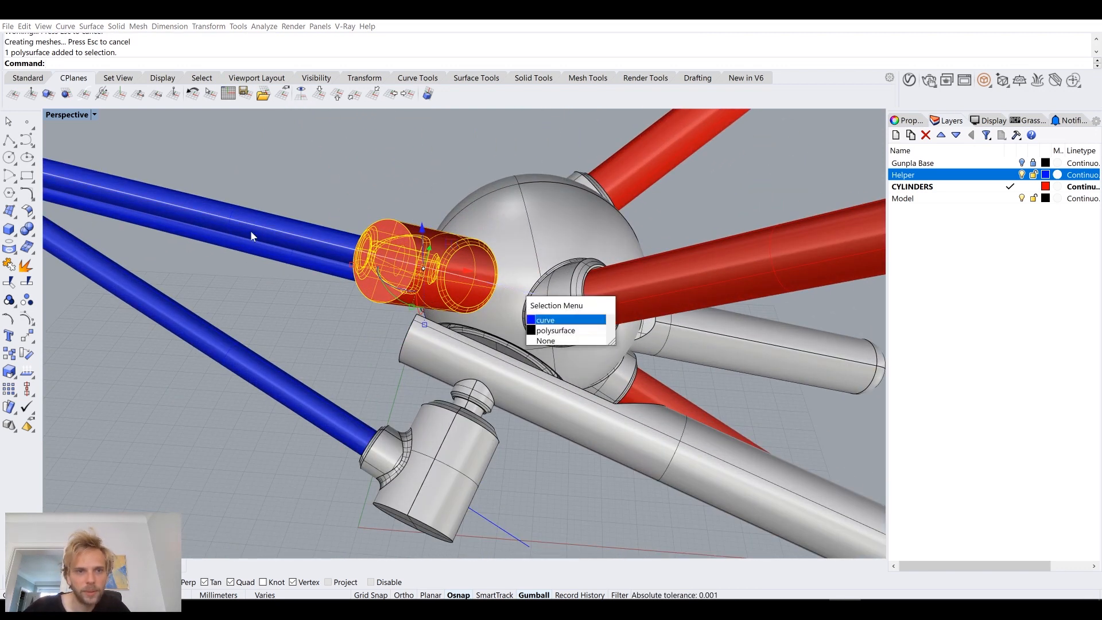
left_click(568, 320)
left_click(330, 233, "shift")
scroll(320, 243, "down", 6)
right_click_drag(320, 243, 477, 274)
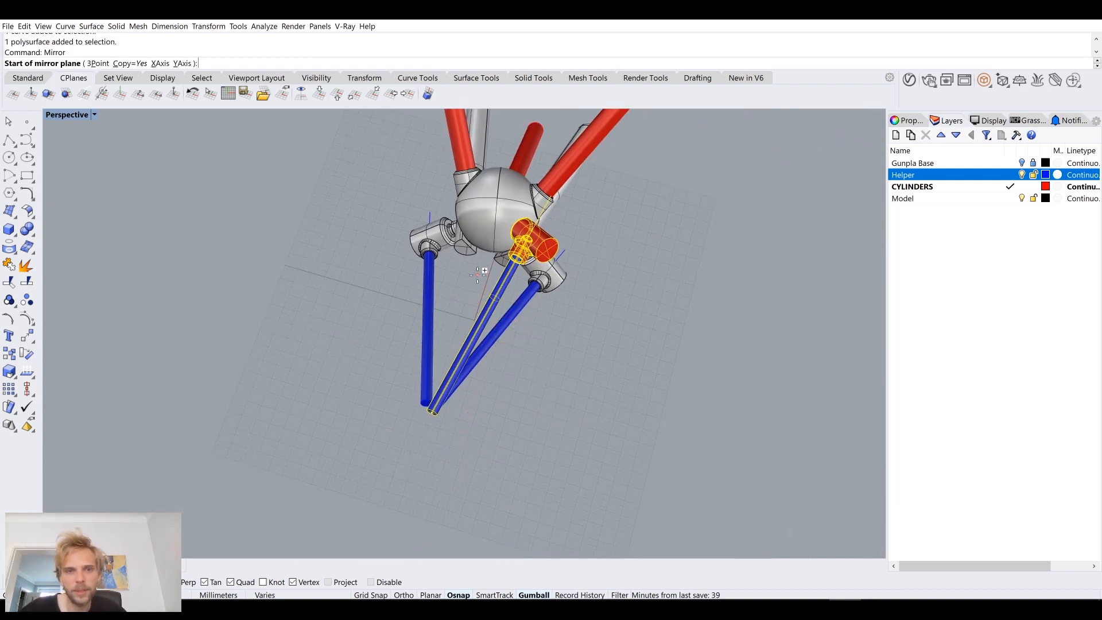
type("0")
key("Return")
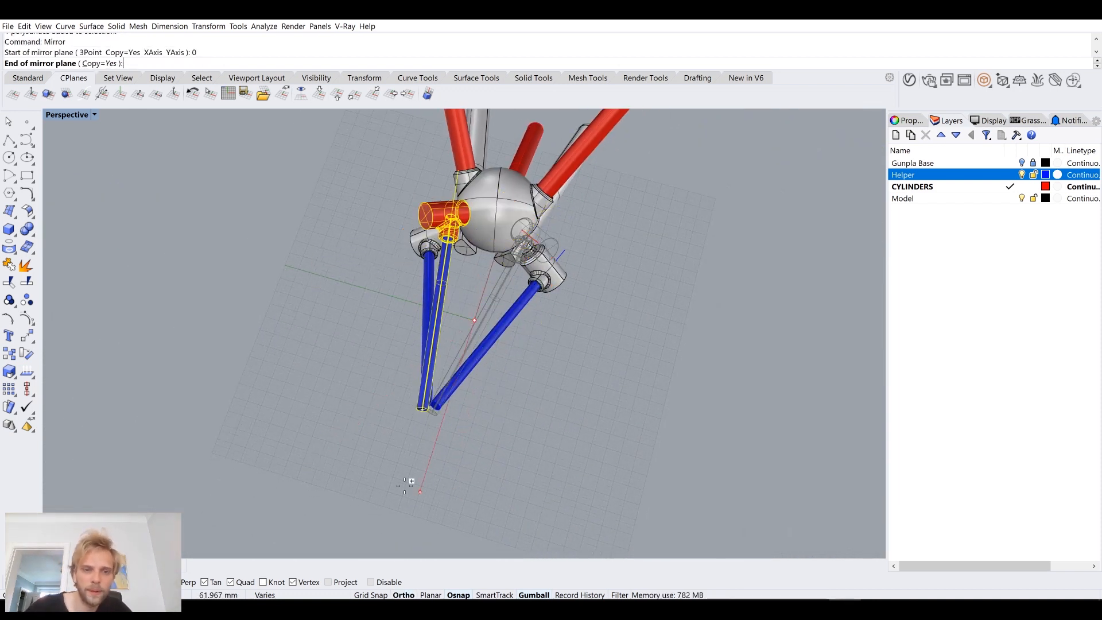
left_click(409, 495, "shift")
left_click(560, 467)
Step: Examine the whole assembly with the mirrored upper joint and cylinder from several angles
right_click_drag(560, 466, 568, 408)
right_click_drag(388, 384, 291, 271)
scroll(533, 285, "up", 6)
scroll(291, 270, "down", 5)
right_click_drag(517, 310, 438, 361)
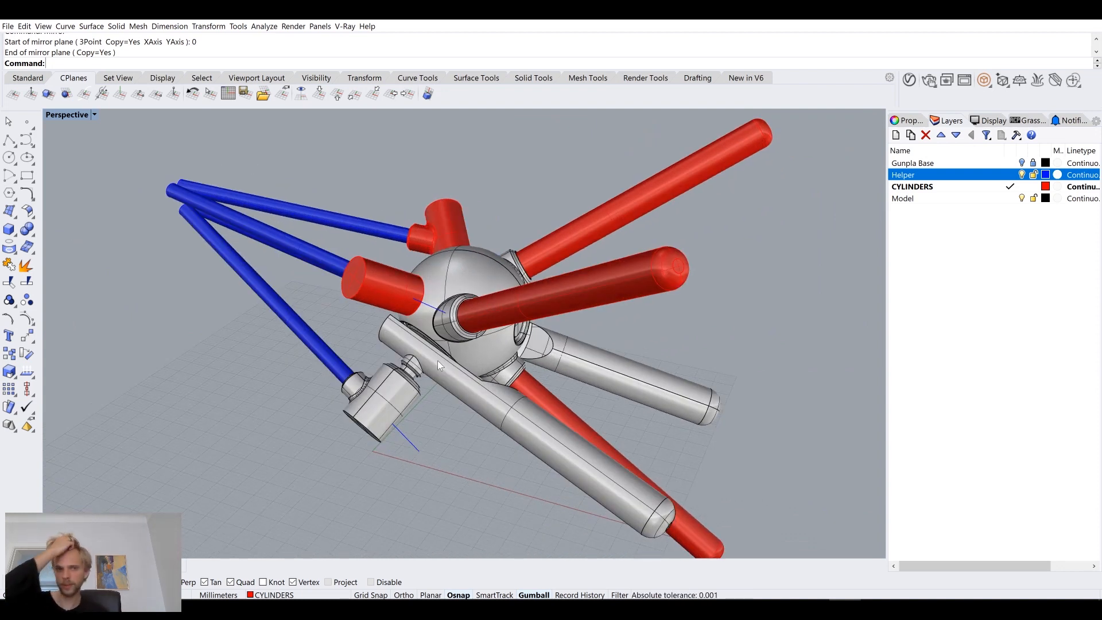
right_click_drag(437, 361, 455, 282)
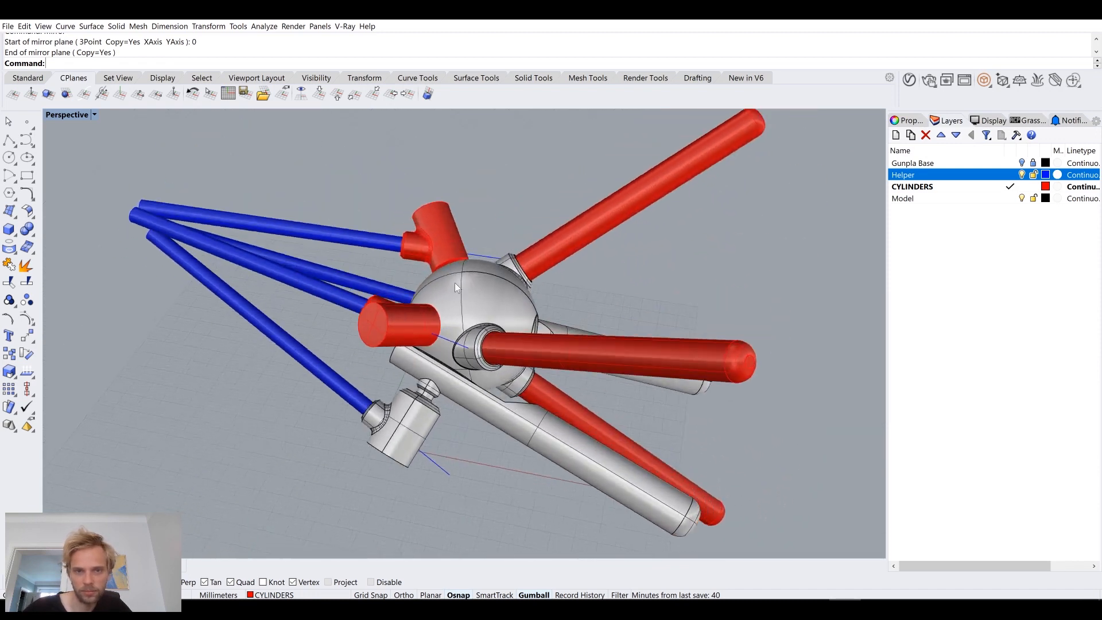
scroll(445, 232, "up", 5)
scroll(379, 275, "down", 5)
left_click_drag(266, 377, 238, 171)
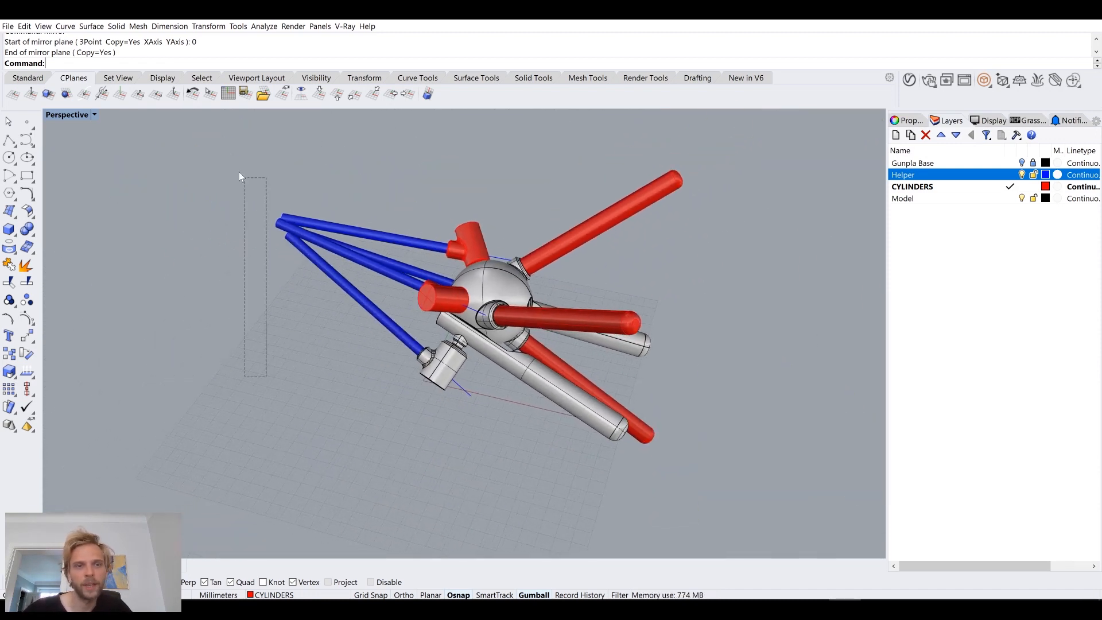
left_click_drag(374, 373, 315, 212)
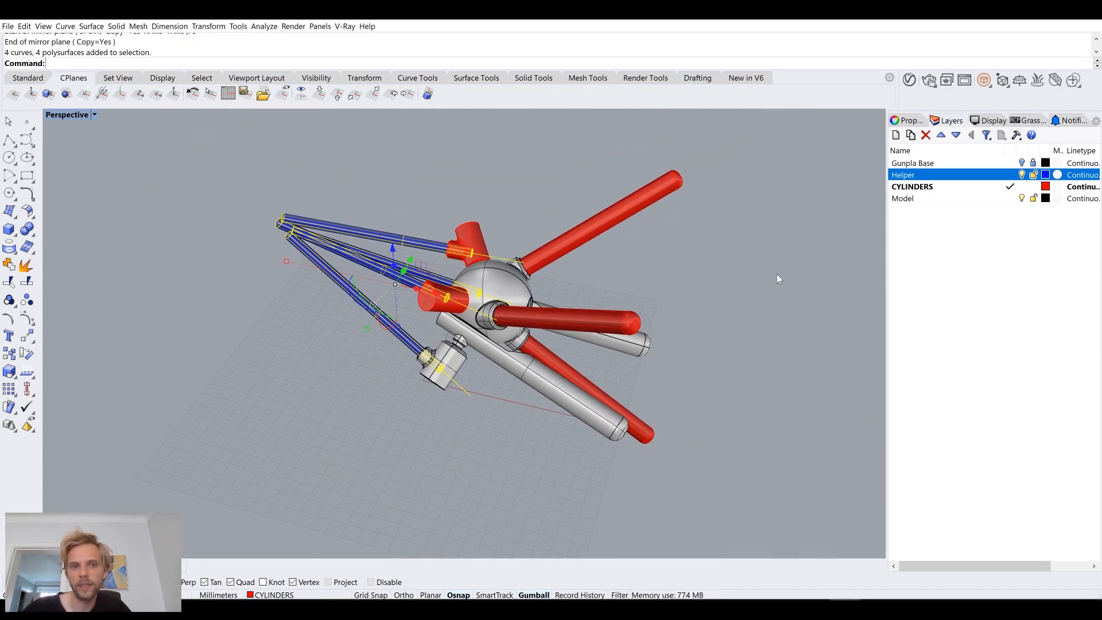
right_click(988, 175)
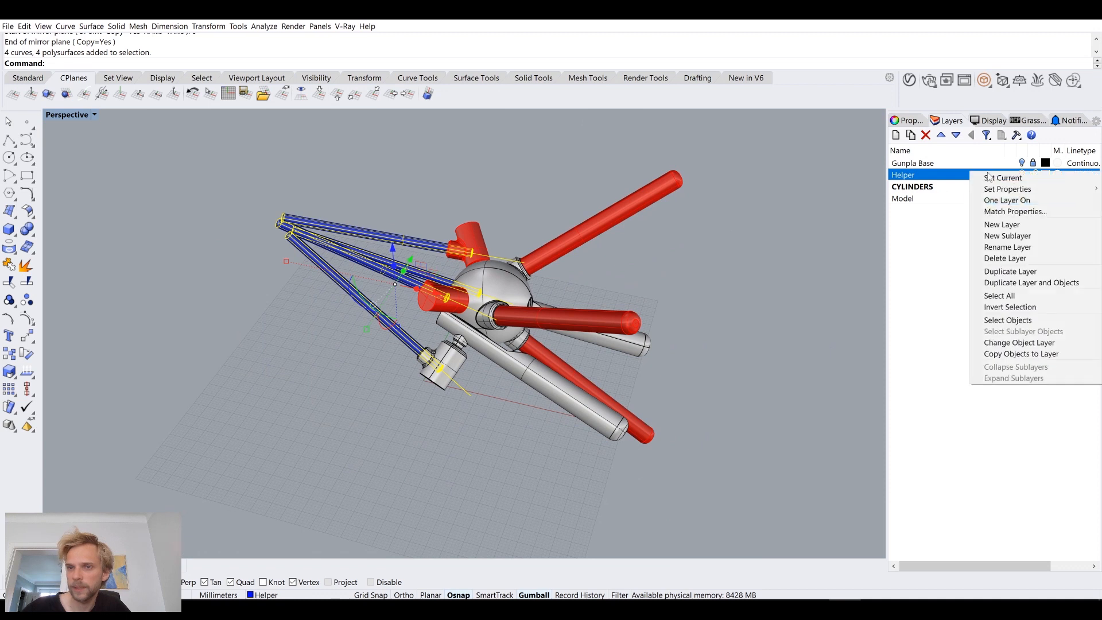
left_click(759, 374)
Step: Move the four blue helper cylinders to the CYLINDERS layer, leaving their axis curves on the Helper layer
scroll(321, 312, "up", 5)
left_click(508, 396)
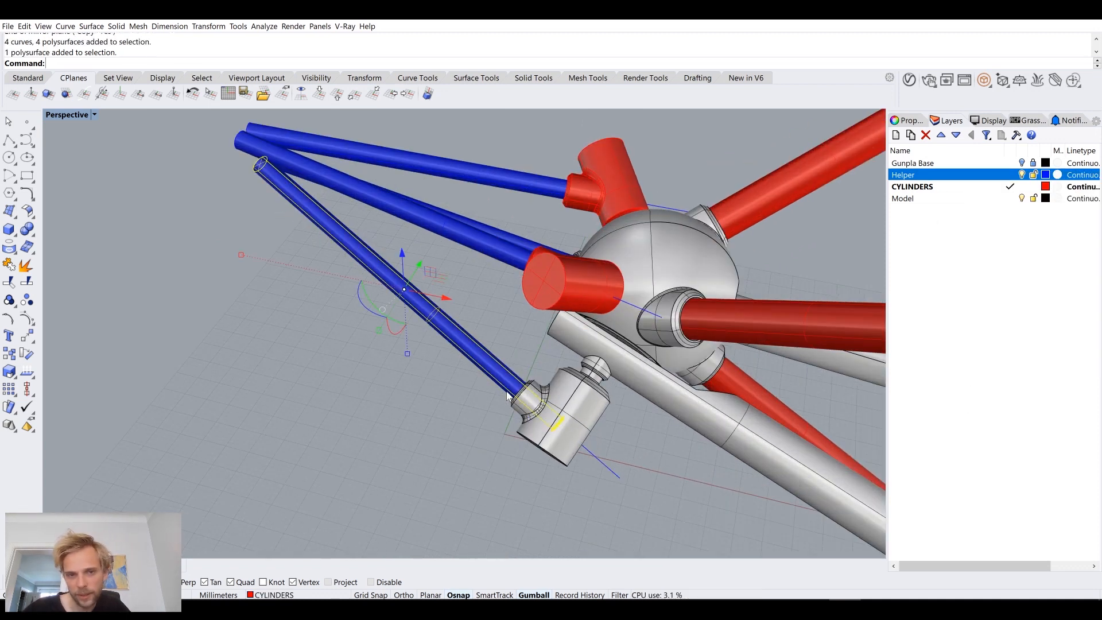
left_click(506, 267, "shift")
left_click(528, 188, "shift")
left_click(535, 241, "shift")
right_click(971, 187)
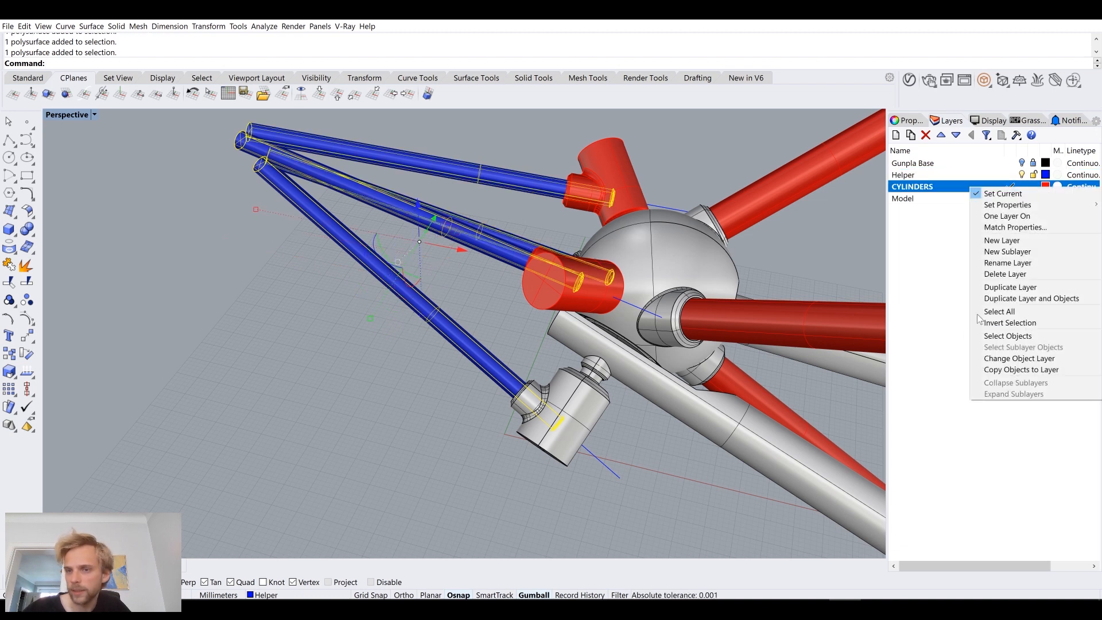
left_click(1006, 359)
left_click(689, 510)
Step: Move the two red upper joints to the Model layer
right_click_drag(650, 475, 559, 459, "shift")
left_click(503, 292)
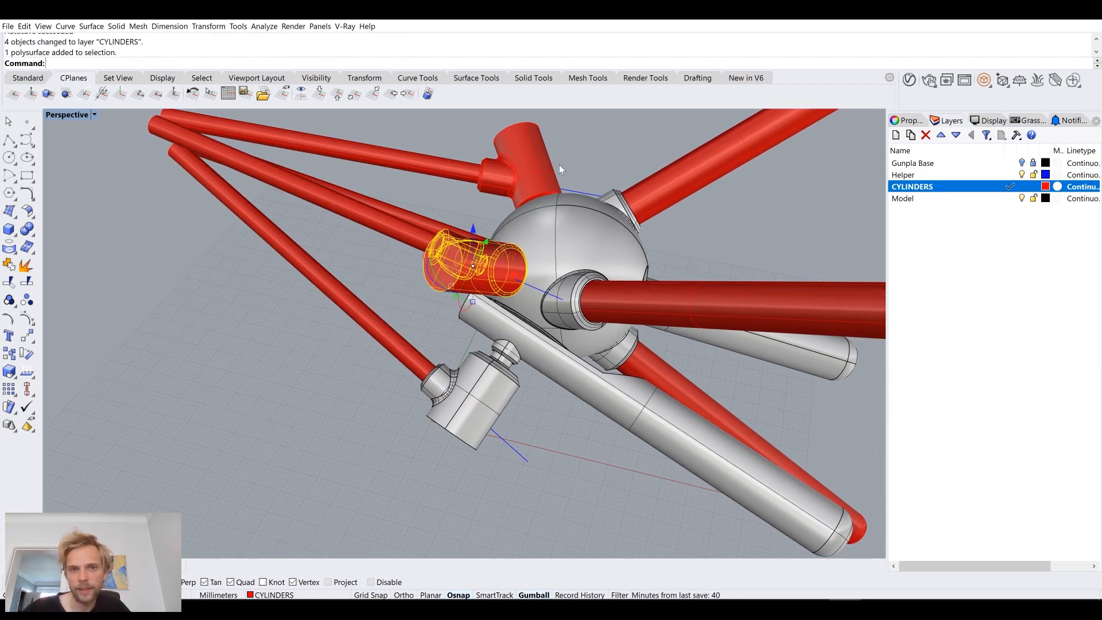
left_click(559, 165, "shift")
right_click(978, 198)
left_click(1021, 372)
left_click(798, 258)
right_click_drag(797, 259, 571, 320)
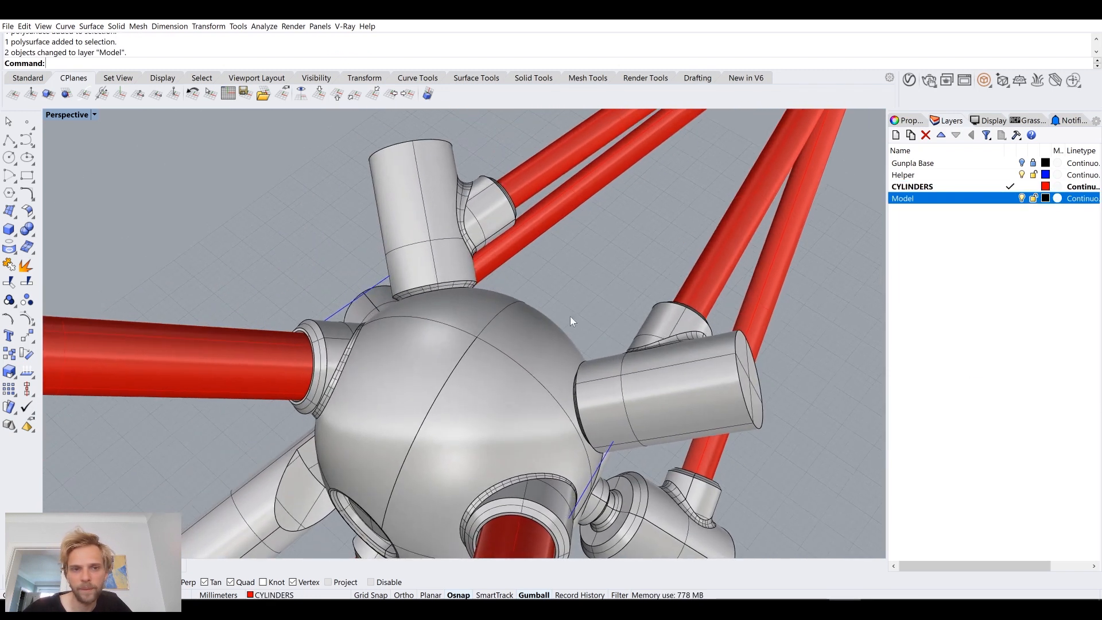
left_click(432, 232)
left_click(488, 401)
left_click(471, 249)
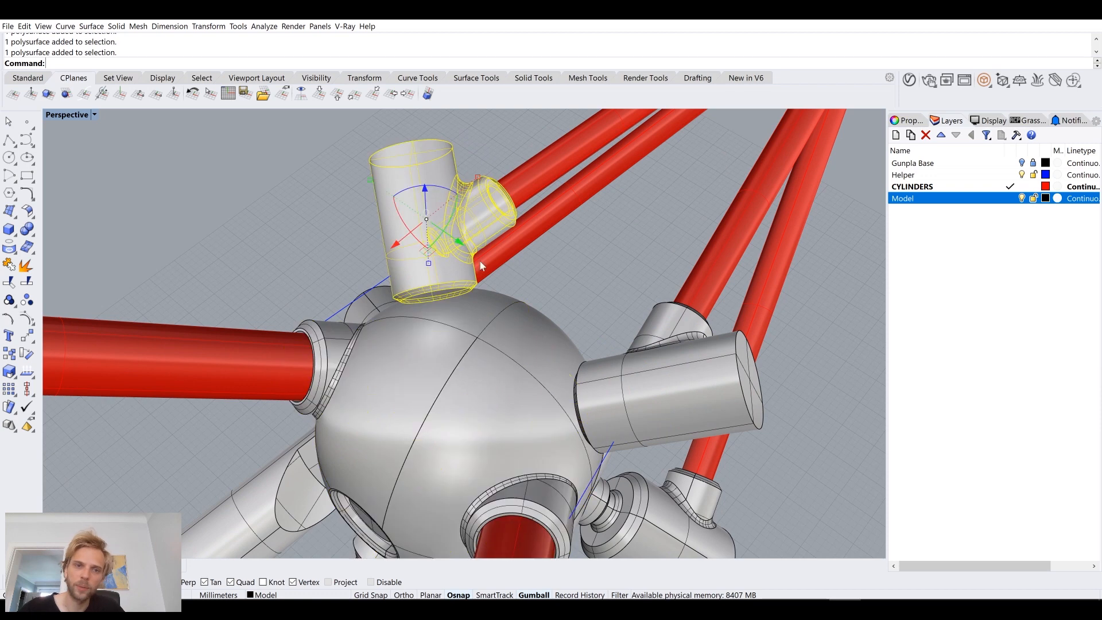
left_click(525, 366)
left_click(454, 247)
left_click(494, 343)
left_click(454, 258)
left_click(463, 339)
left_click(437, 247)
left_click(476, 349)
left_click(638, 253)
right_click_drag(526, 285, 654, 304)
right_click(549, 376)
Step: Turn on the Gunpla Base layer and examine how the joints and thin cylinders sit against the mesh model
scroll(549, 377, "down", 8)
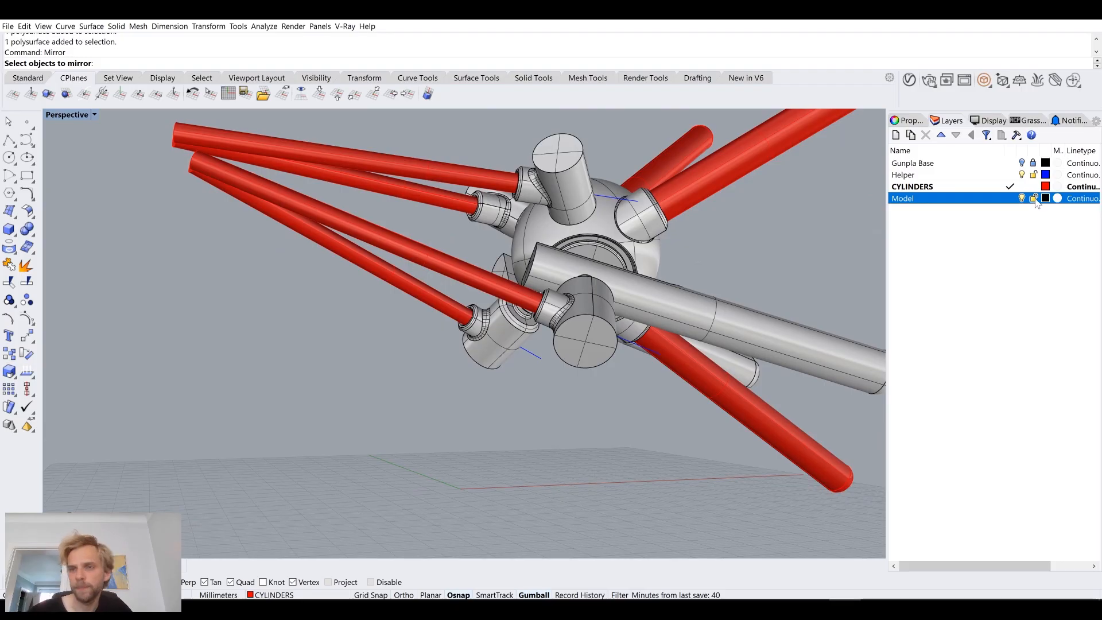
left_click(1022, 163)
right_click_drag(505, 276, 653, 317)
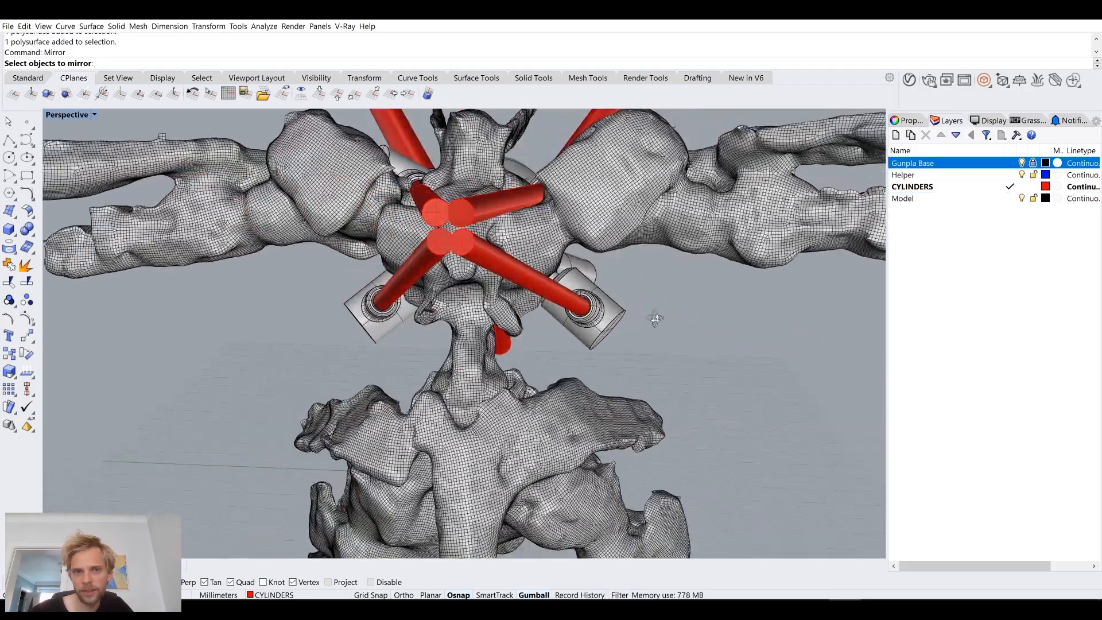
scroll(395, 245, "up", 6)
right_click_drag(395, 248, 547, 304)
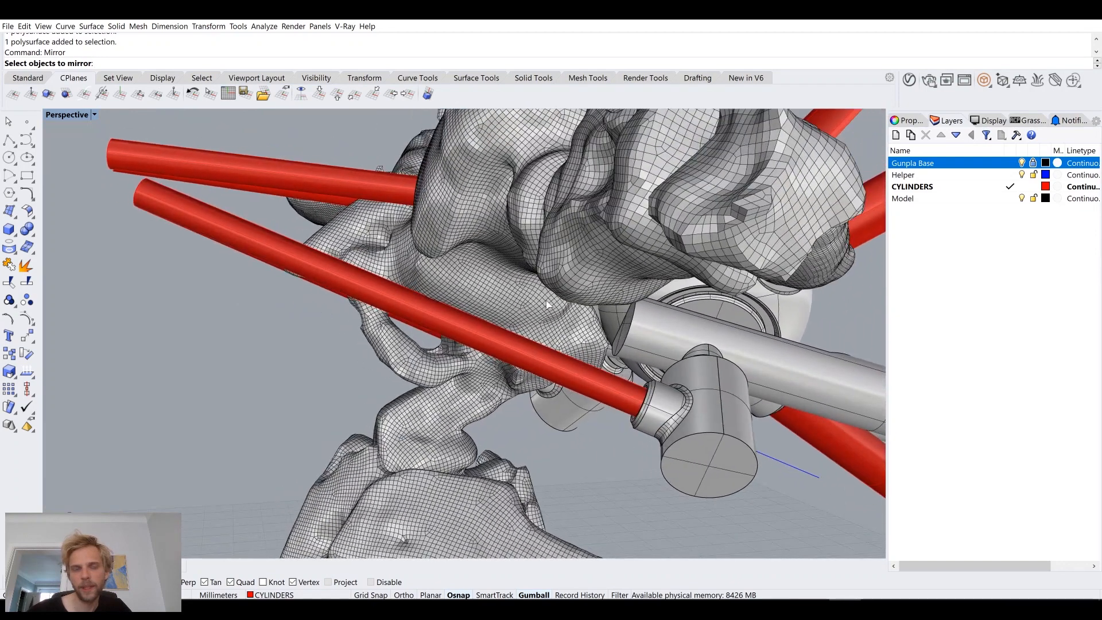
scroll(474, 288, "down", 3)
scroll(552, 305, "up", 2)
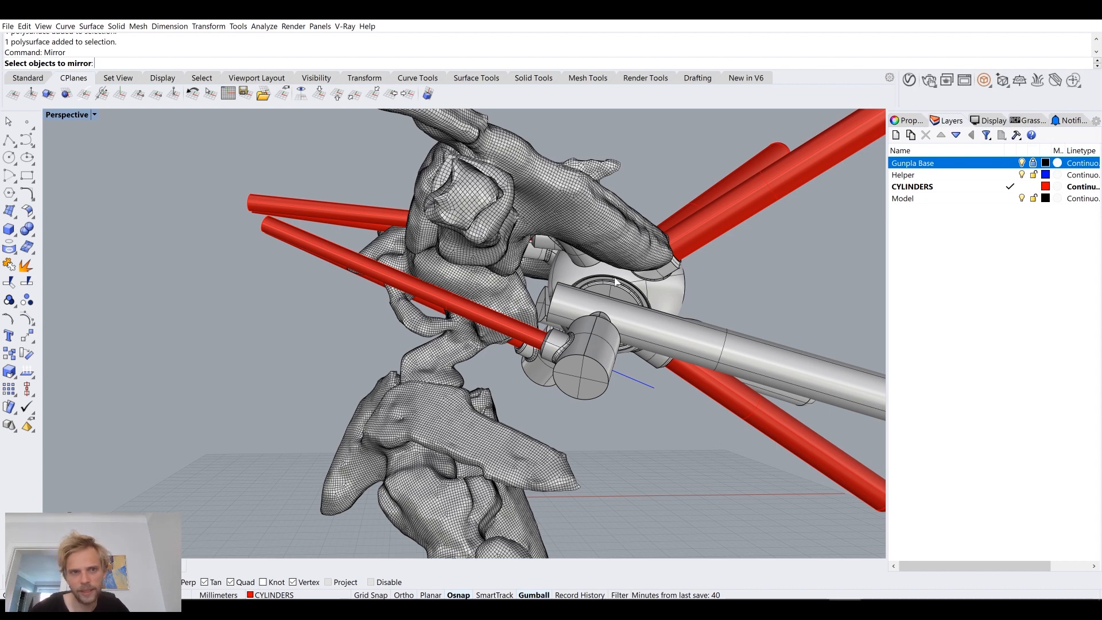
right_click_drag(381, 249, 450, 261)
scroll(381, 274, "up", 4)
right_click_drag(381, 274, 341, 259)
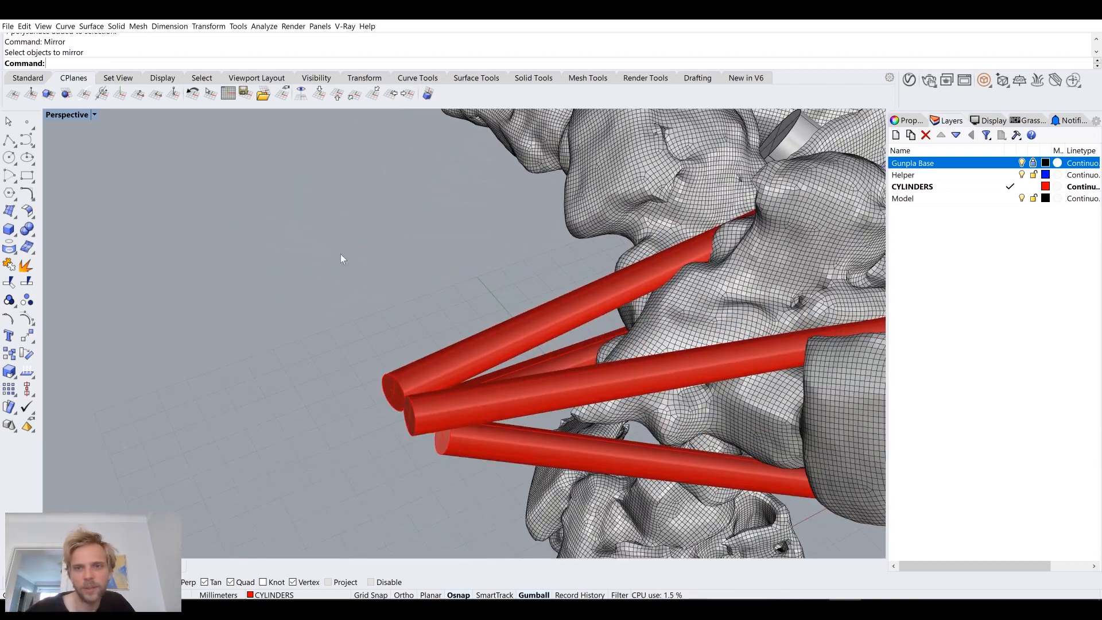
Step: Hide the Gunpla Base layer and delete one upper joint together with its thin cylinder from one side of the assembly
left_click(1022, 163)
right_click_drag(669, 266, 736, 232)
left_click(736, 232)
key("Delete")
left_click(575, 252)
key("Delete")
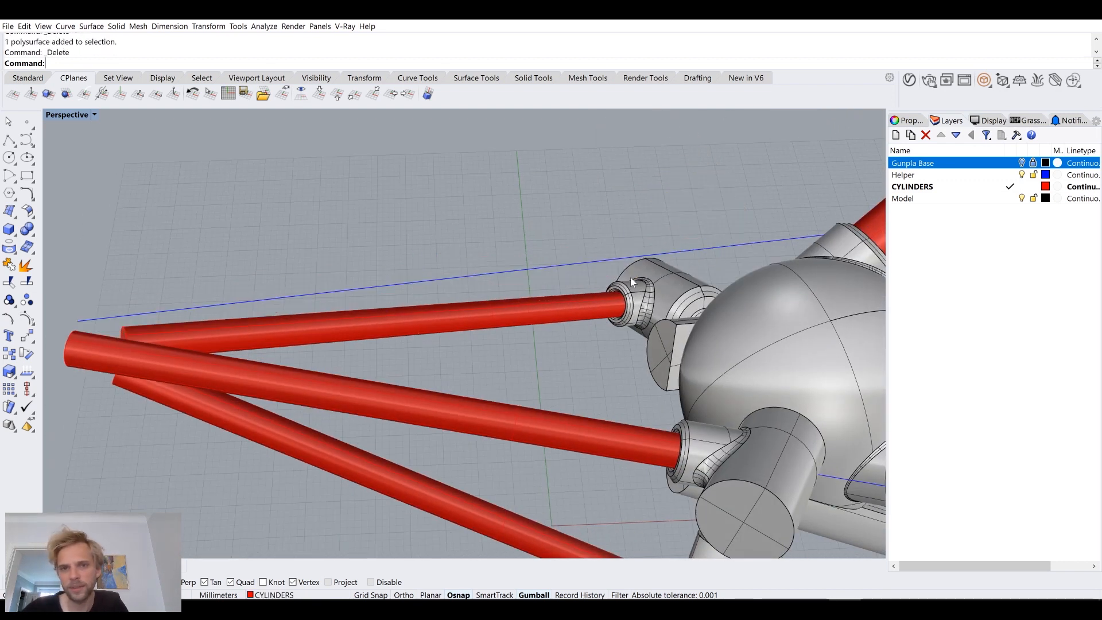
Step: Delete the remaining joint and thin cylinder on that same side, along with their two axis curves
left_click(634, 287)
key("Delete")
left_click(575, 307)
key("Delete")
right_click_drag(605, 287, 496, 244)
left_click_drag(363, 232, 363, 232)
key("Delete")
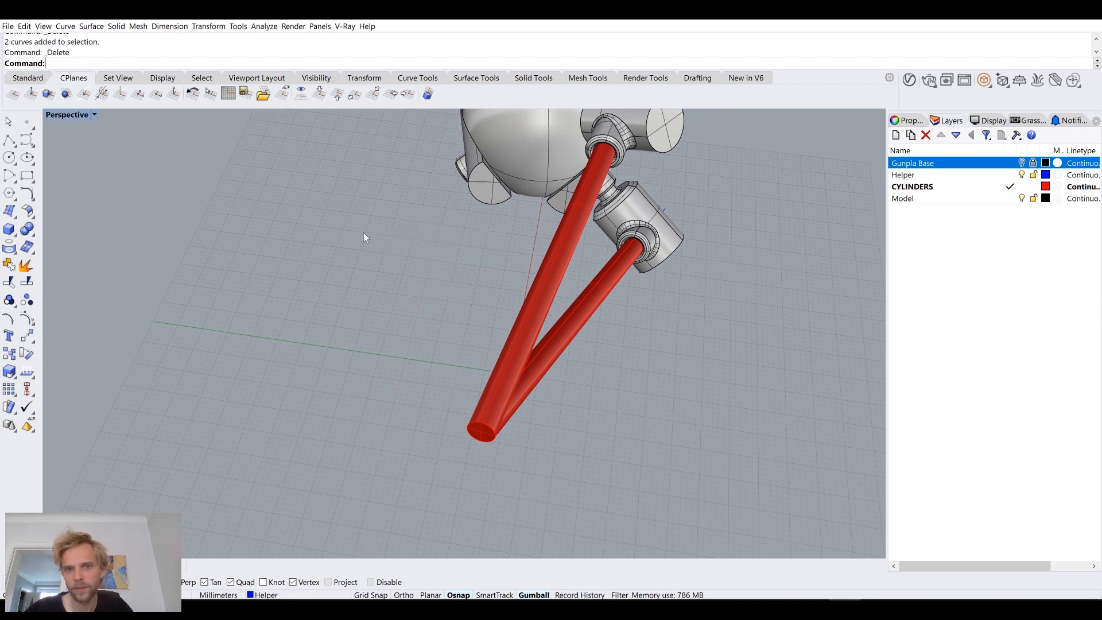
Step: Hide the Model layer and turn the Gunpla Base layer back on around the two remaining thin cylinders
right_click_drag(486, 280, 460, 274)
right_click_drag(559, 329, 319, 212)
right_click_drag(379, 293, 383, 256)
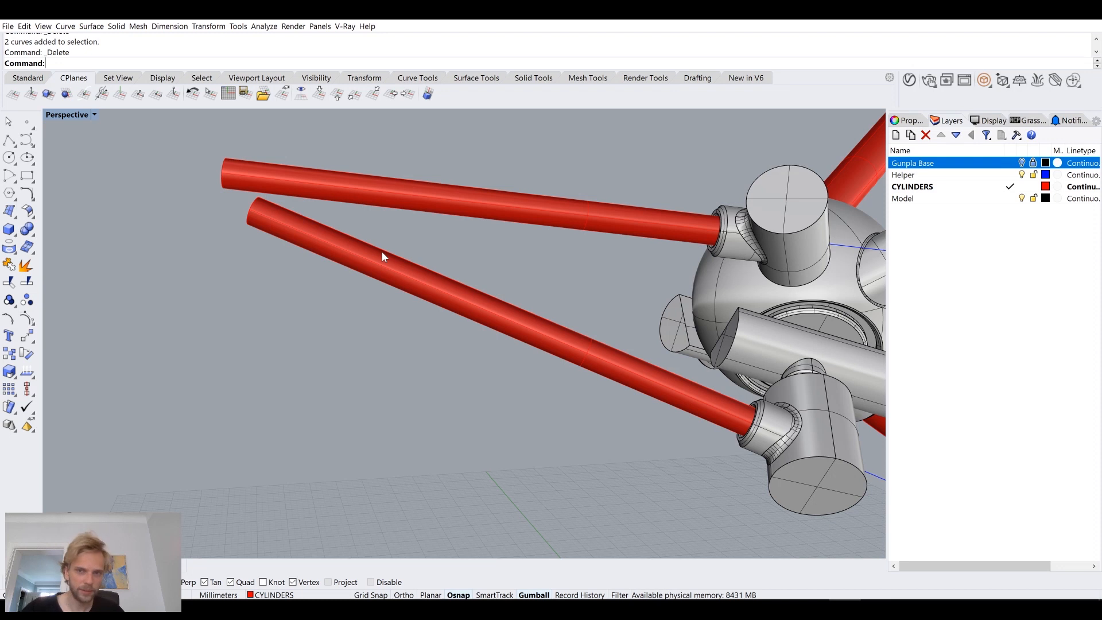
left_click(554, 228)
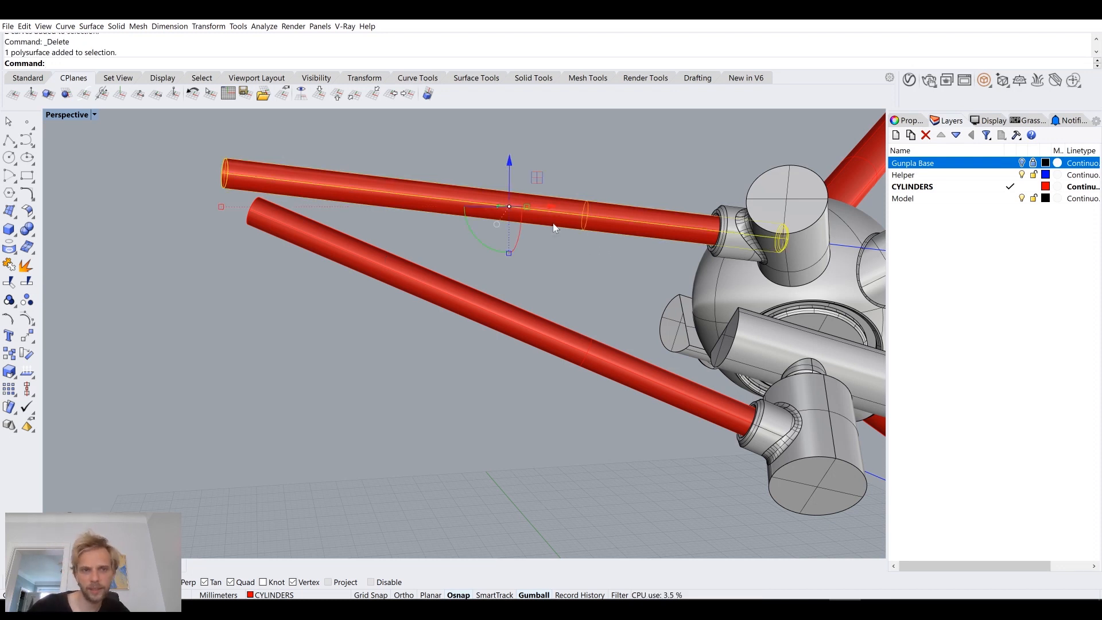
left_click(579, 289)
left_click(1022, 198)
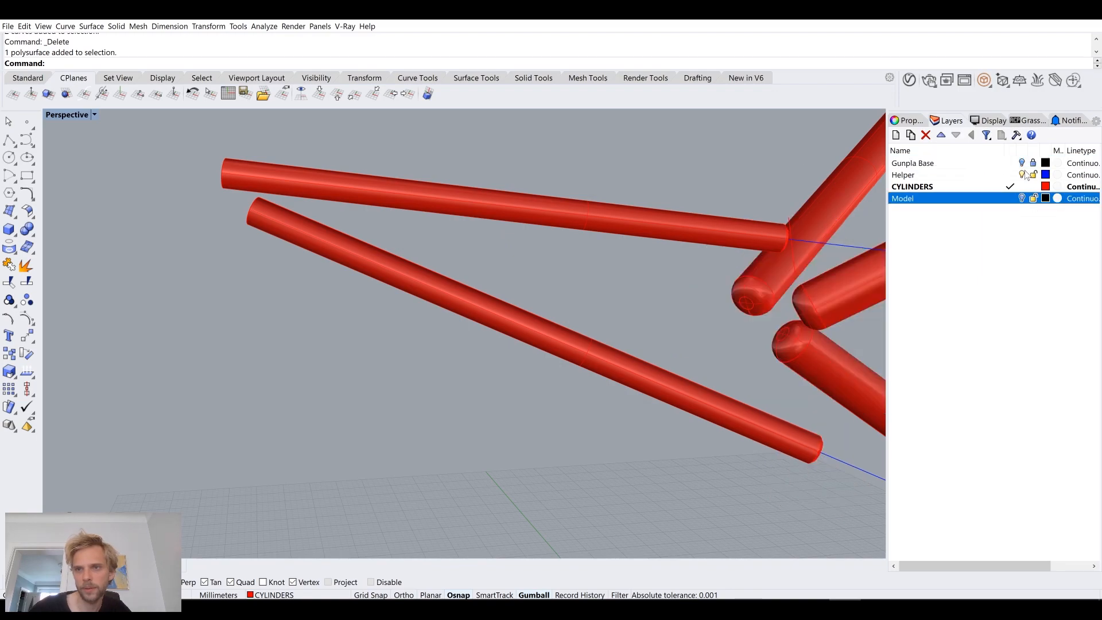
left_click(1021, 163)
Step: Turn on solid points for the lower thin cylinder and shorten its free end along its edge by about 15.2 mm
right_click_drag(706, 213, 245, 201)
left_click(304, 235)
mouse_move(432, 304)
right_mouse_down()
mouse_move(438, 295)
mouse_move(447, 305)
right_mouse_up()
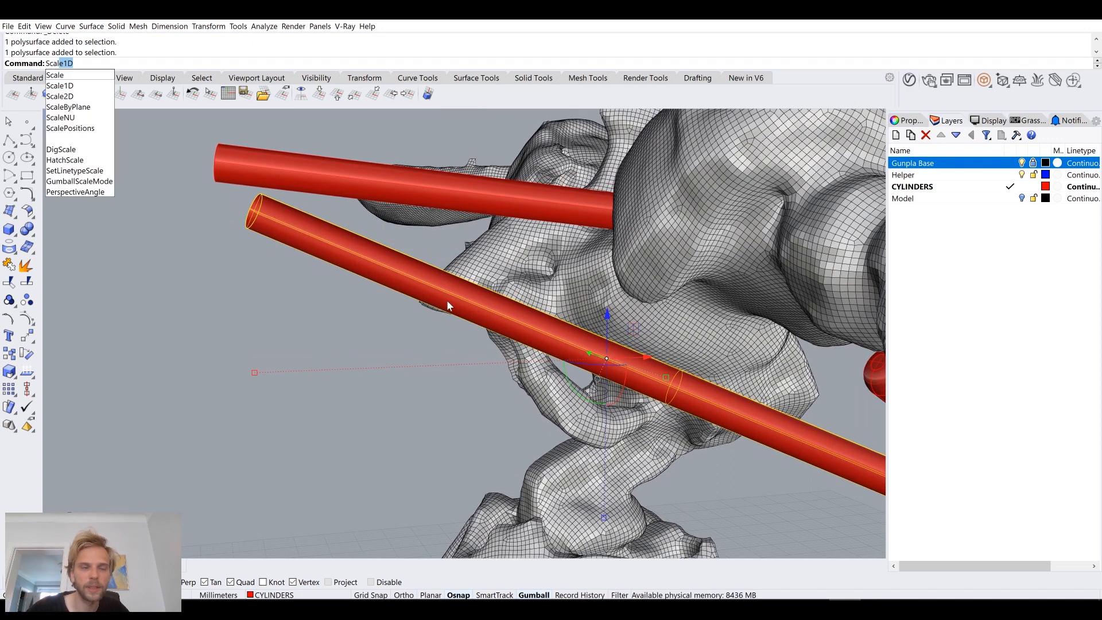
key("Escape")
type("SolidPtOn")
key("Return")
left_click(261, 193)
scroll(281, 198, "up", 3)
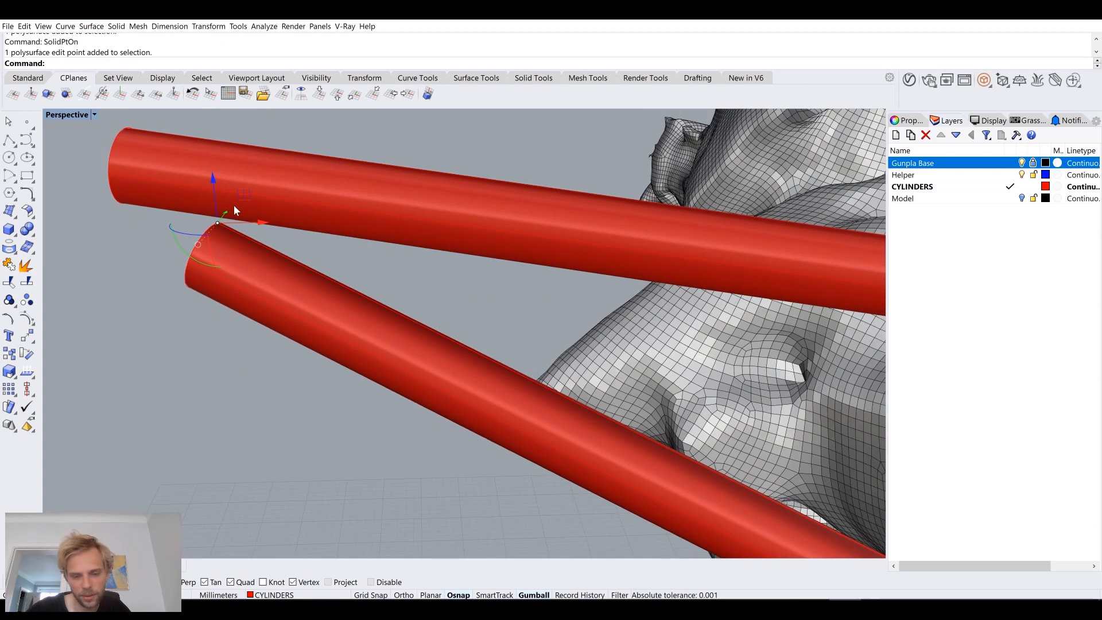
type("M")
key("Return")
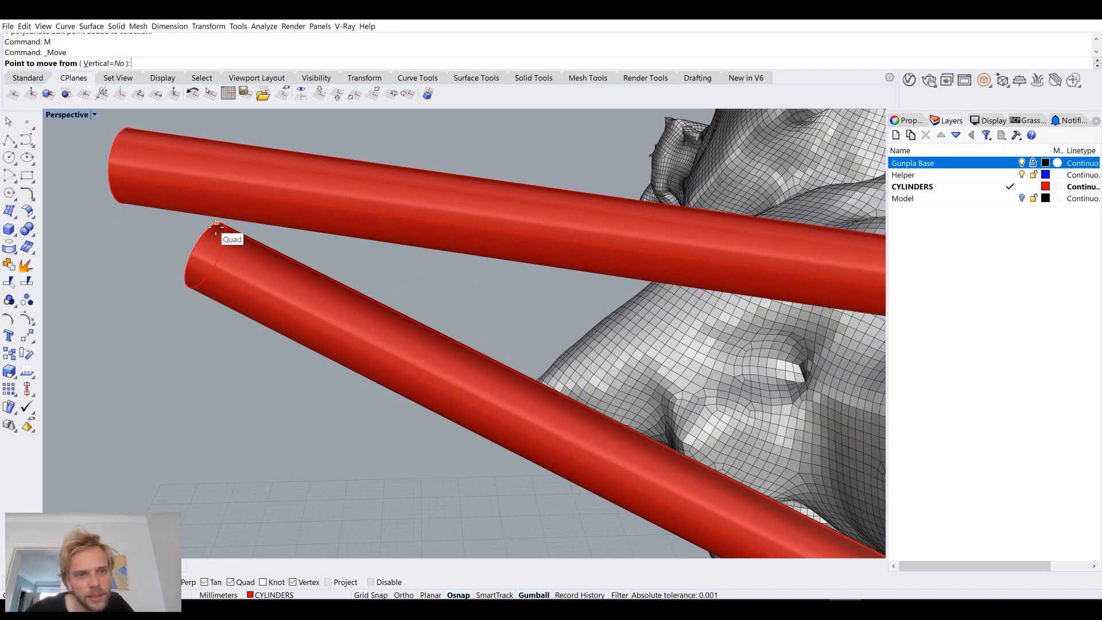
left_click(238, 583)
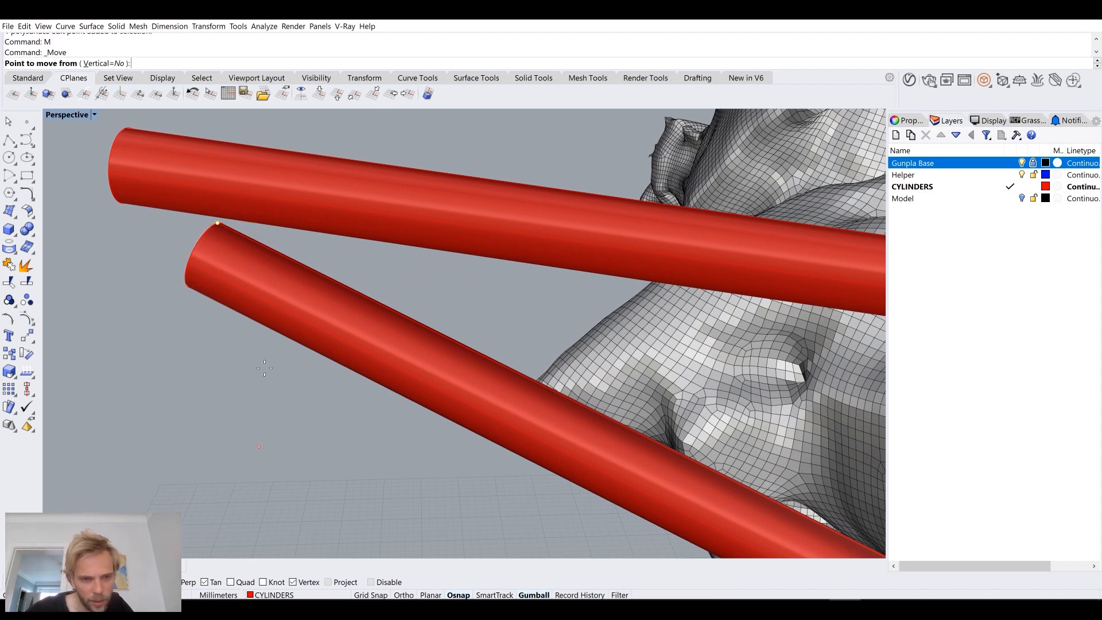
left_click(218, 224)
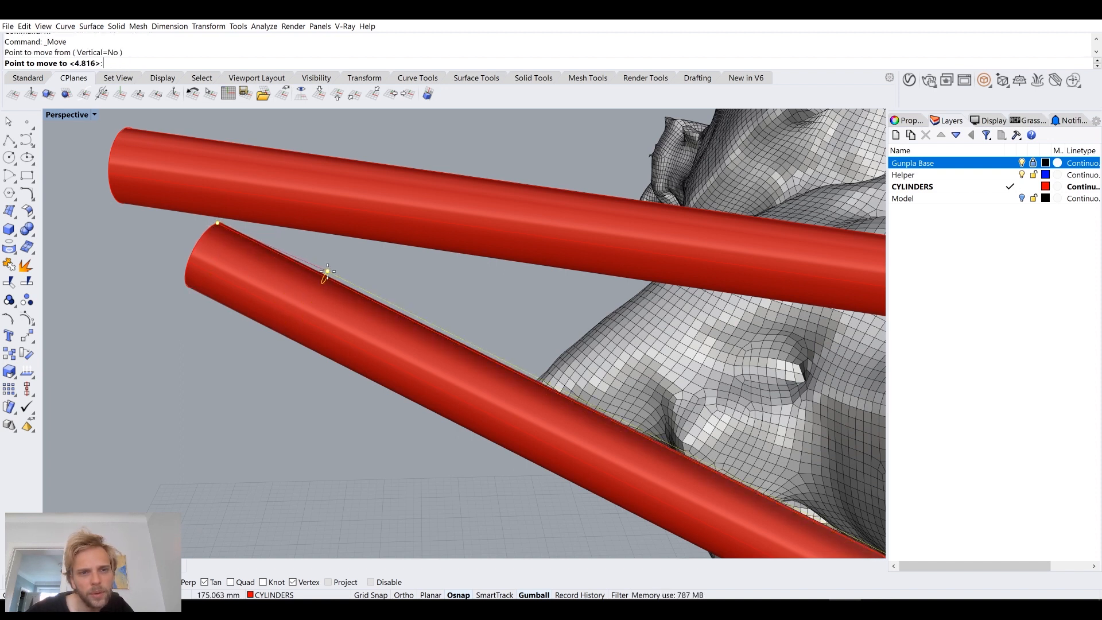
left_click(530, 378)
Step: Move the lower cylinder's end point about 4.3 mm further inward along its edge
right_click_drag(530, 378, 449, 348)
scroll(449, 347, "up", 7)
type("m")
key("Return")
left_click(437, 317)
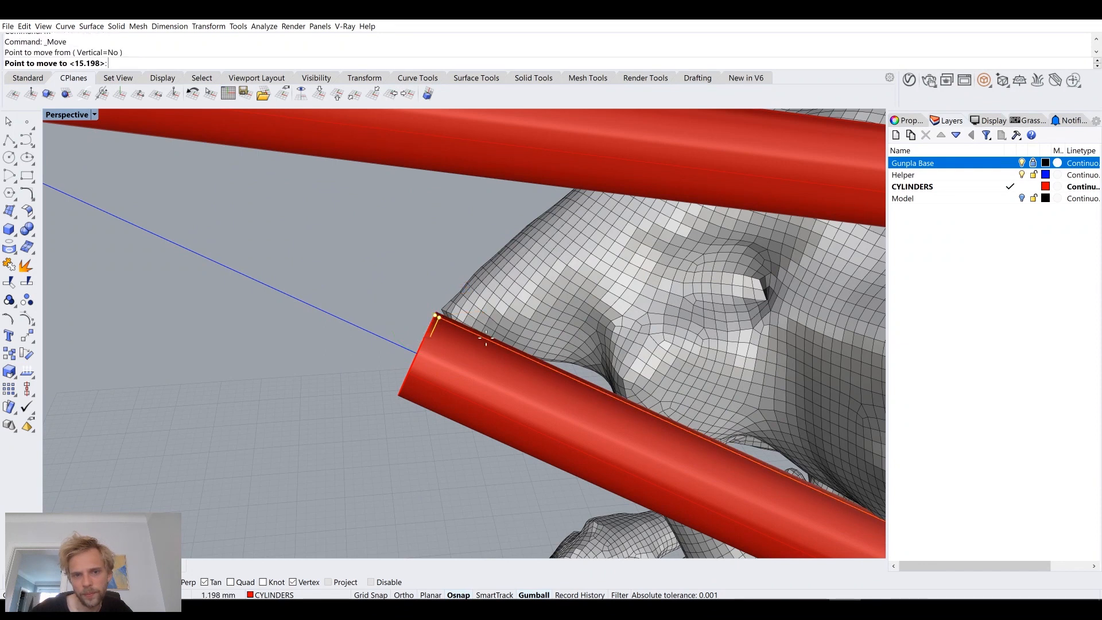
left_click(550, 367)
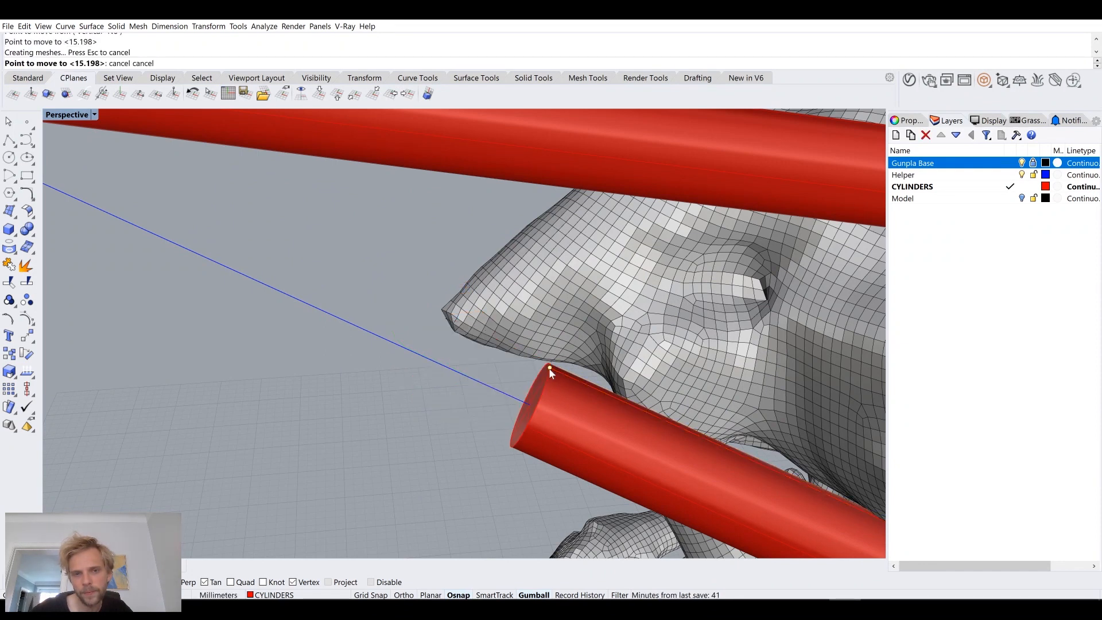
Step: Turn on solid points for the upper thin cylinder and move its free end inward along its edge to shorten it
right_click_drag(381, 417, 344, 314)
scroll(361, 273, "up", 5)
scroll(344, 313, "down", 5)
right_click_drag(312, 356, 290, 476)
scroll(252, 343, "up", 5)
left_click(461, 255)
type("SolidPtOn")
key("Return")
left_click(404, 240)
right_click_drag(417, 243, 532, 380)
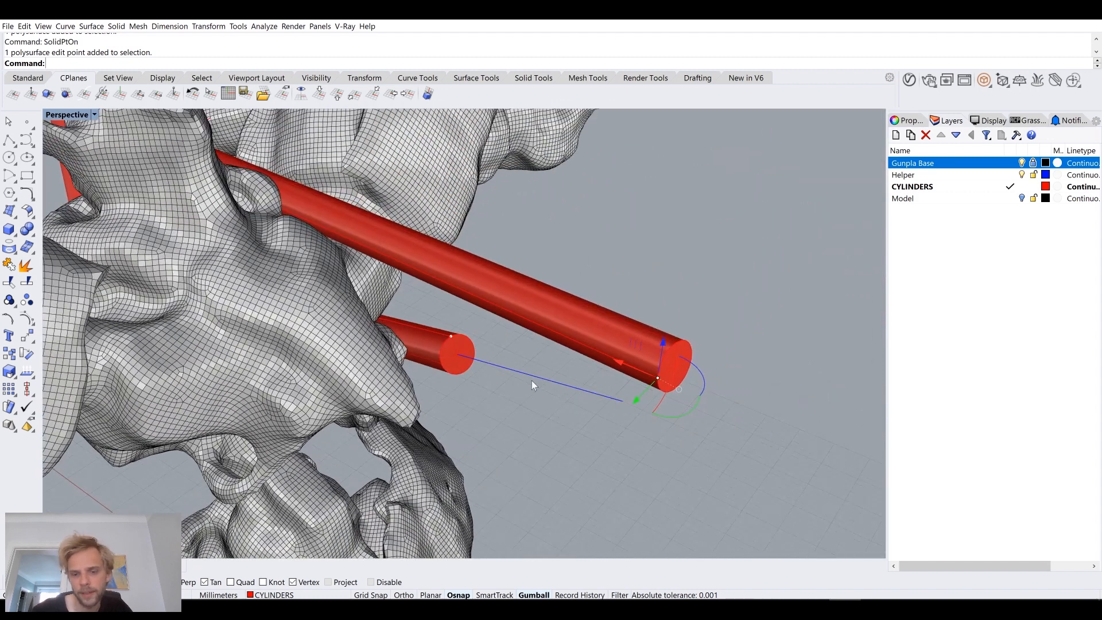
type("M")
key("Return")
left_click(660, 378)
left_click(378, 251)
Step: Extract the end cap surfaces from the shortened ends of both thin cylinders and delete them
right_click_drag(379, 251, 545, 280)
scroll(459, 290, "up", 4)
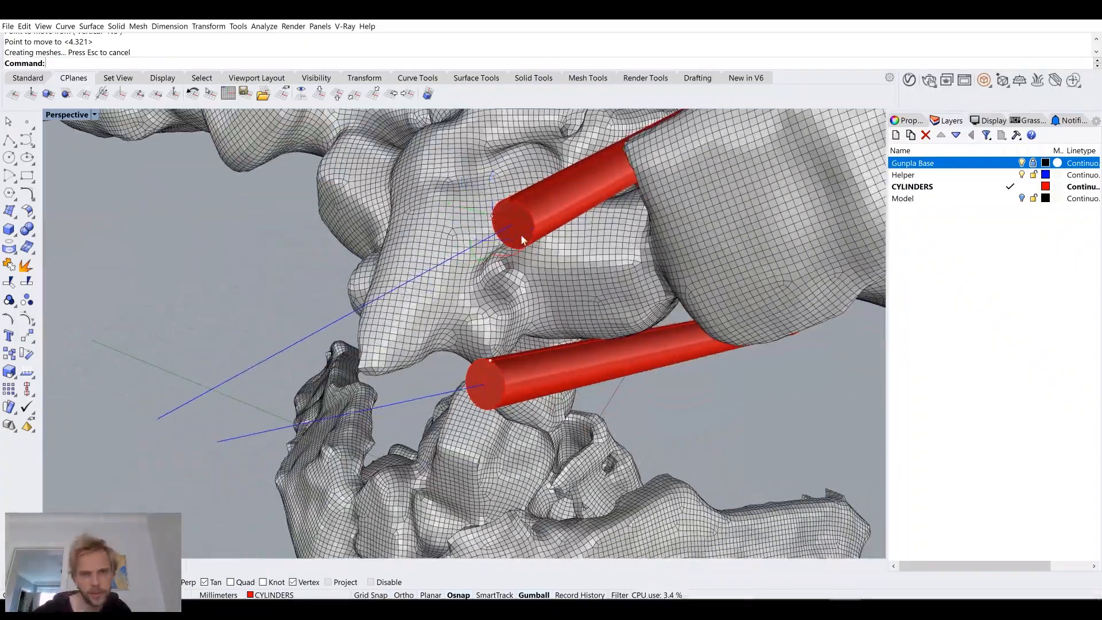
scroll(521, 237, "up", 4)
right_click_drag(537, 225, 518, 247, "shift")
type("E")
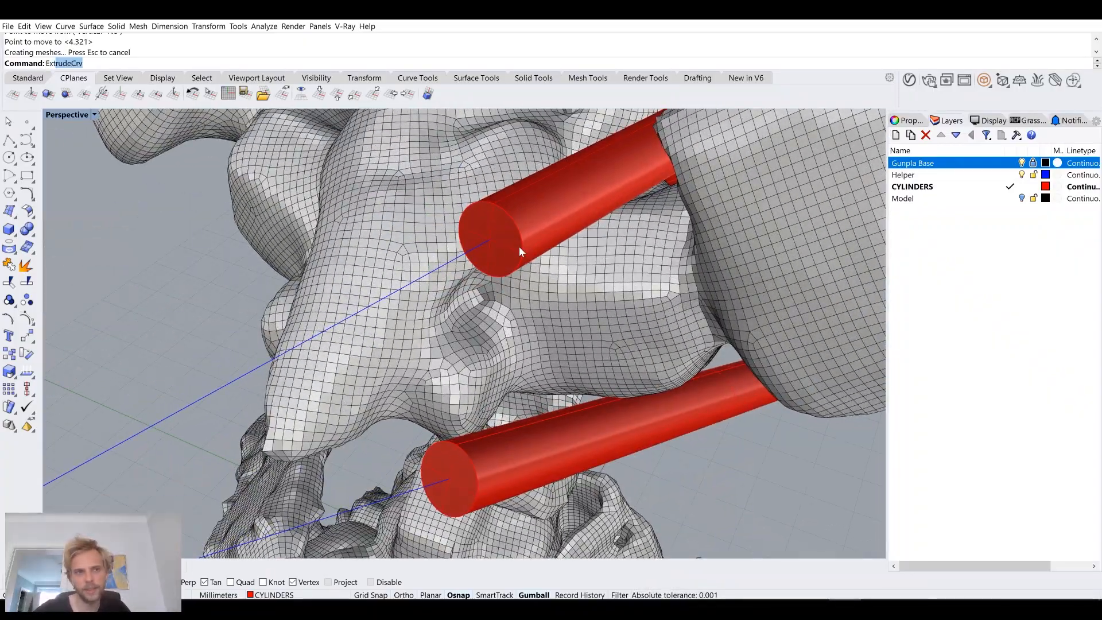
type("xtractSrf")
key("Return")
left_click(518, 246)
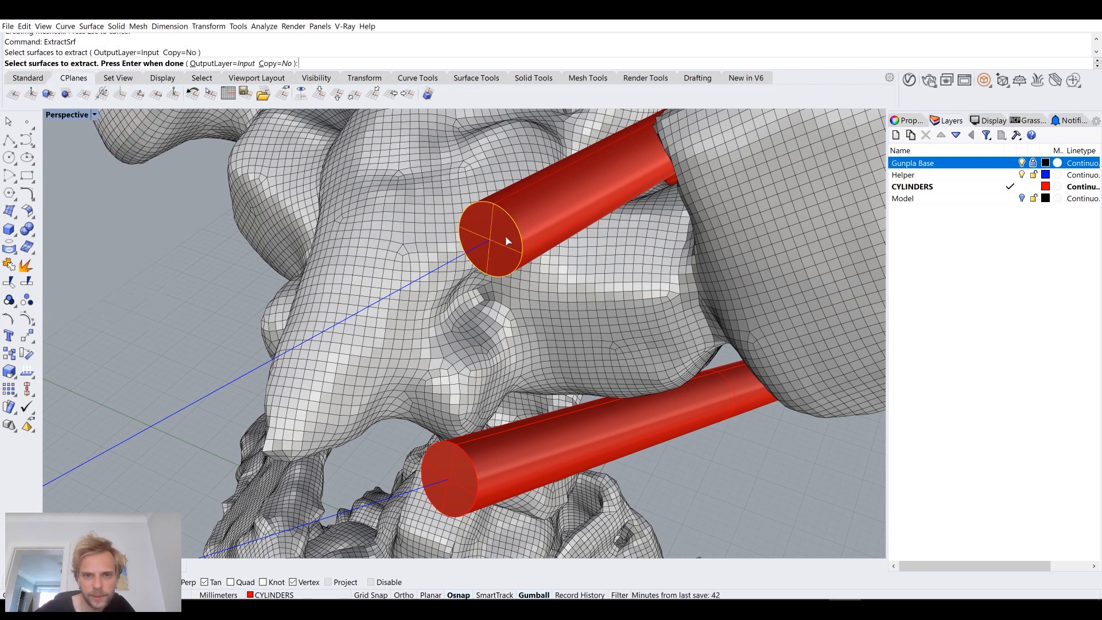
left_click(469, 483)
key("Return")
key("Delete")
Step: Duplicate the borders of the open ends of both thin cylinders with DupBorder
right_click_drag(393, 459, 514, 336)
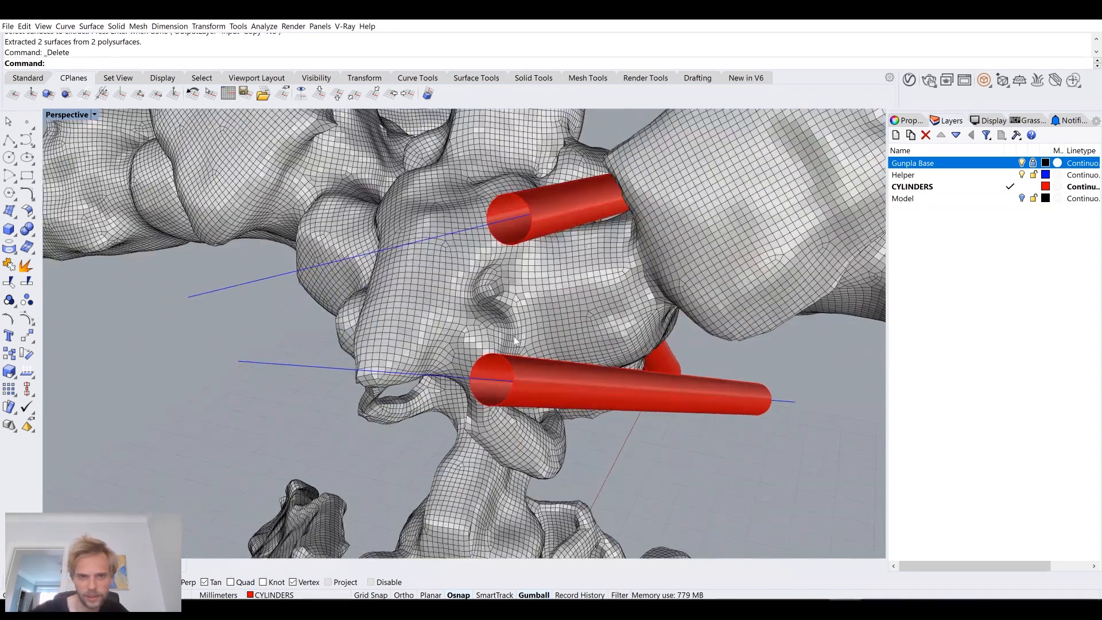
type("DupB")
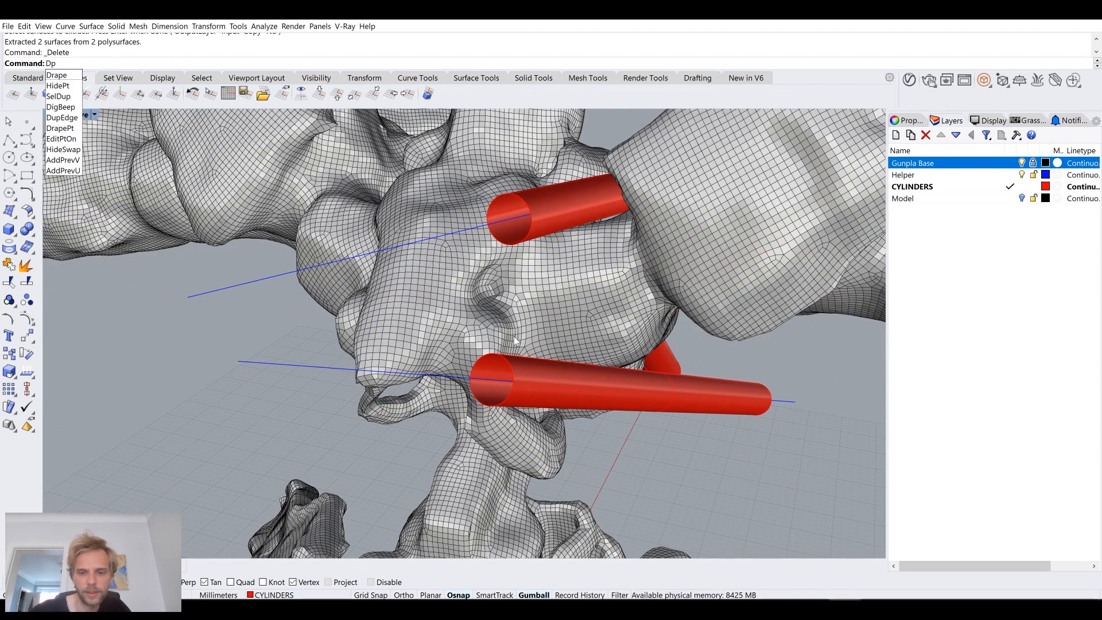
key("Return")
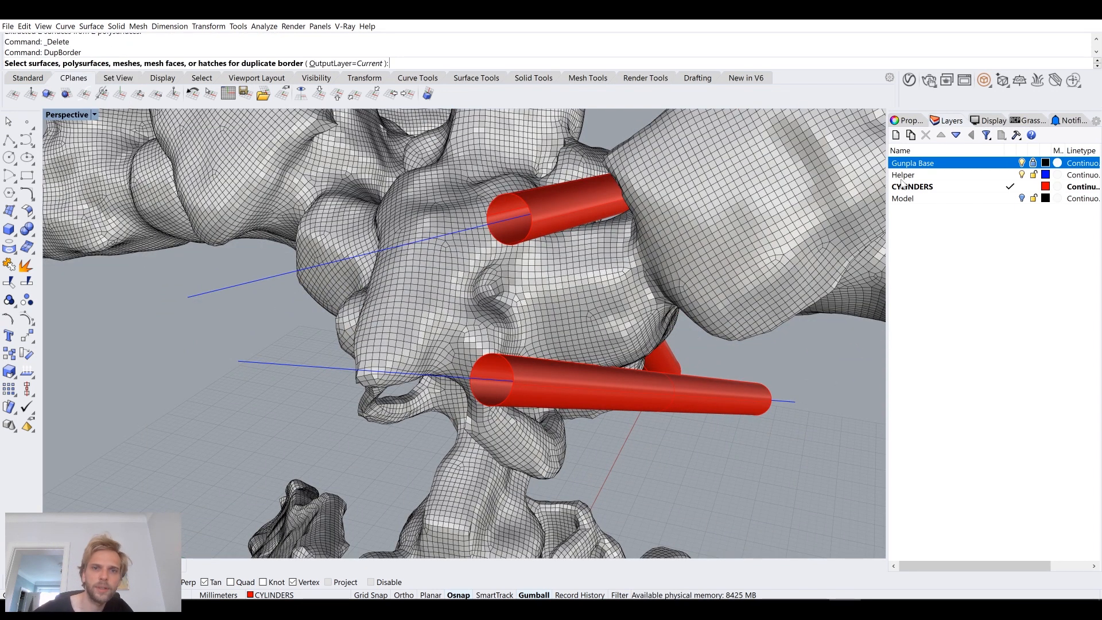
left_click(575, 196)
left_click(517, 406)
key("Return")
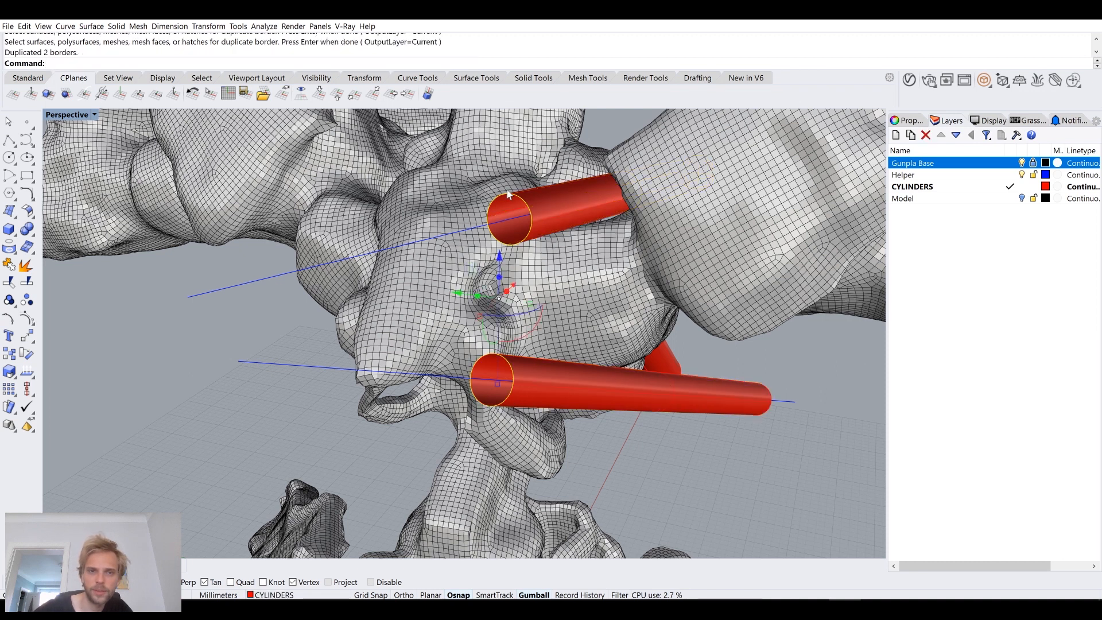
key("Escape")
Step: Offset the lower cylinder's border circle outward by 1.2 mm
scroll(508, 386, "up", 5)
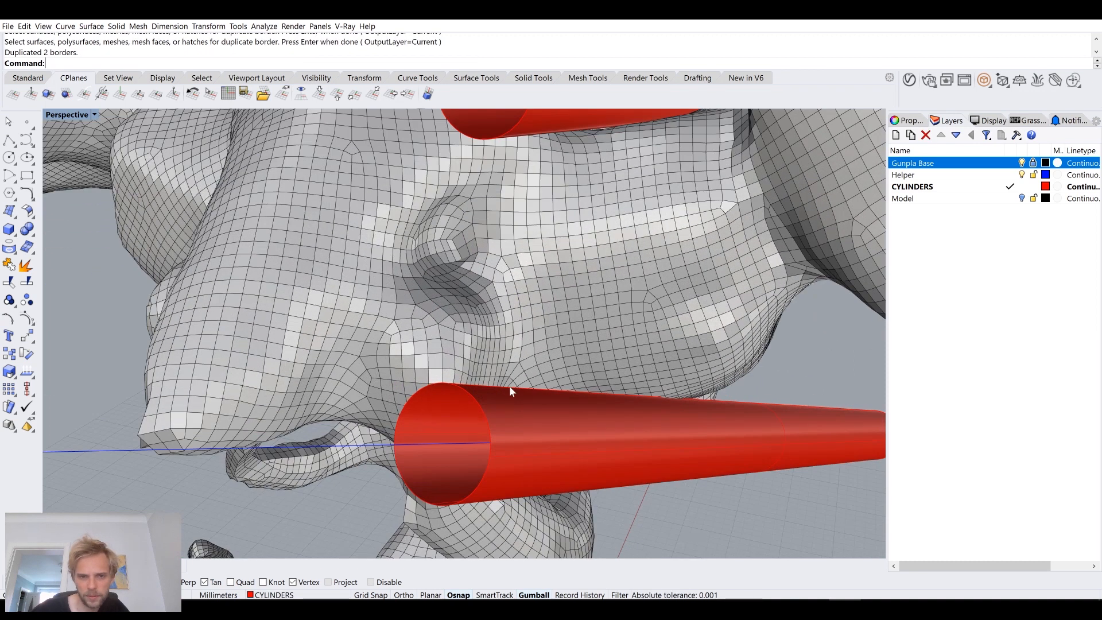
scroll(513, 274, "up", 2)
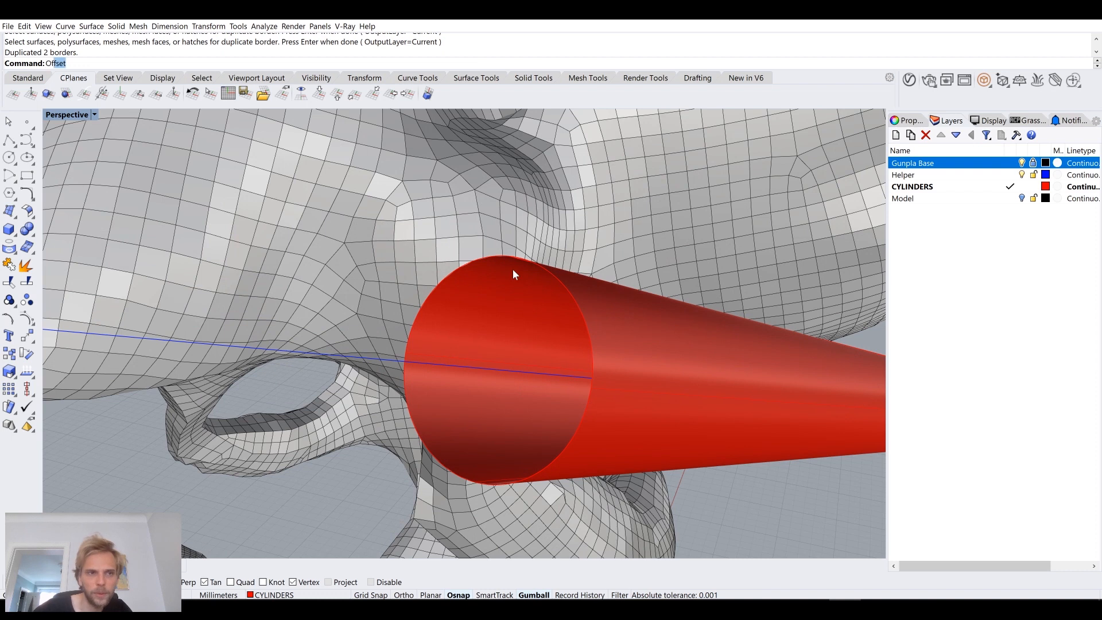
key("Return")
left_click(553, 277)
left_click(579, 306)
right_click_drag(657, 238, 564, 283)
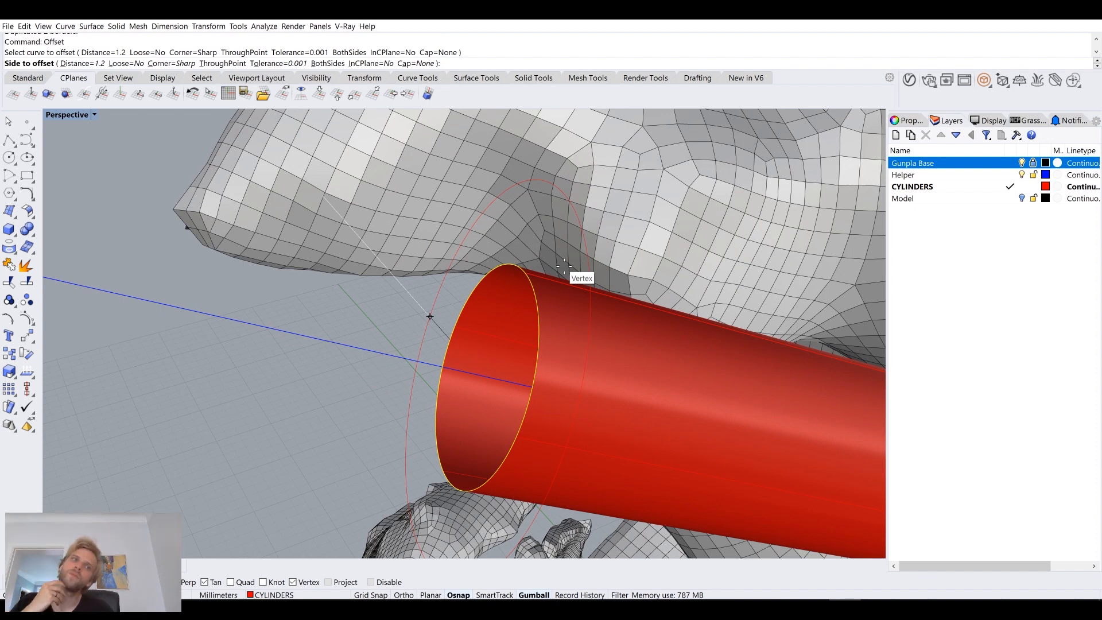
left_click(563, 266)
scroll(554, 264, "down", 6)
right_click_drag(553, 265, 549, 309)
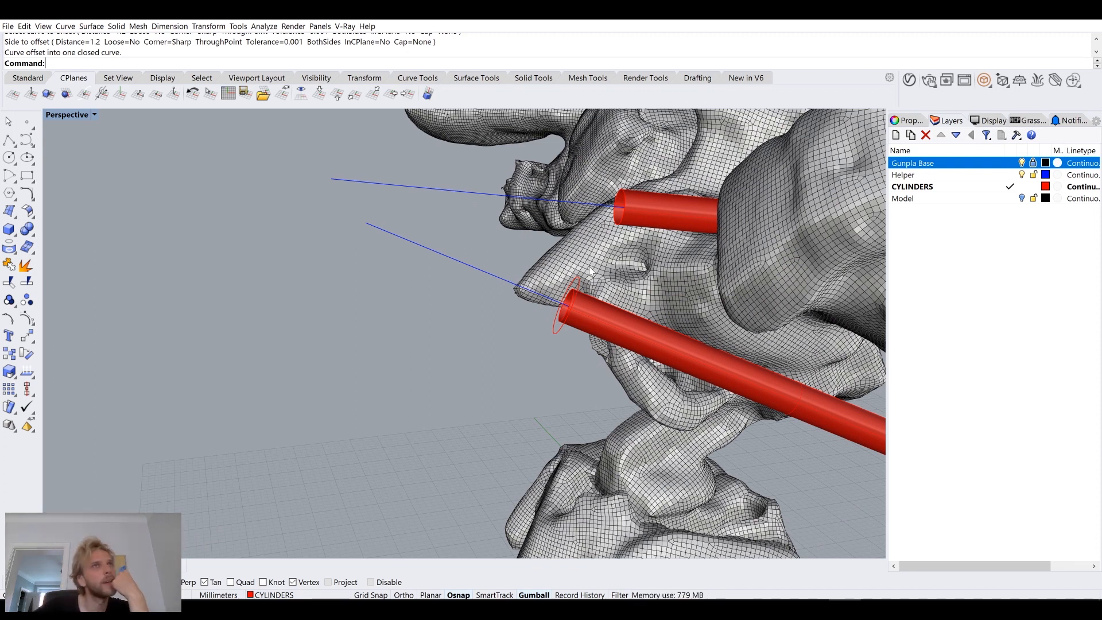
Step: Extrude the offset circle outward along the lower cylinder's axis as an open surface with Solid set to No
scroll(590, 278, "up", 5)
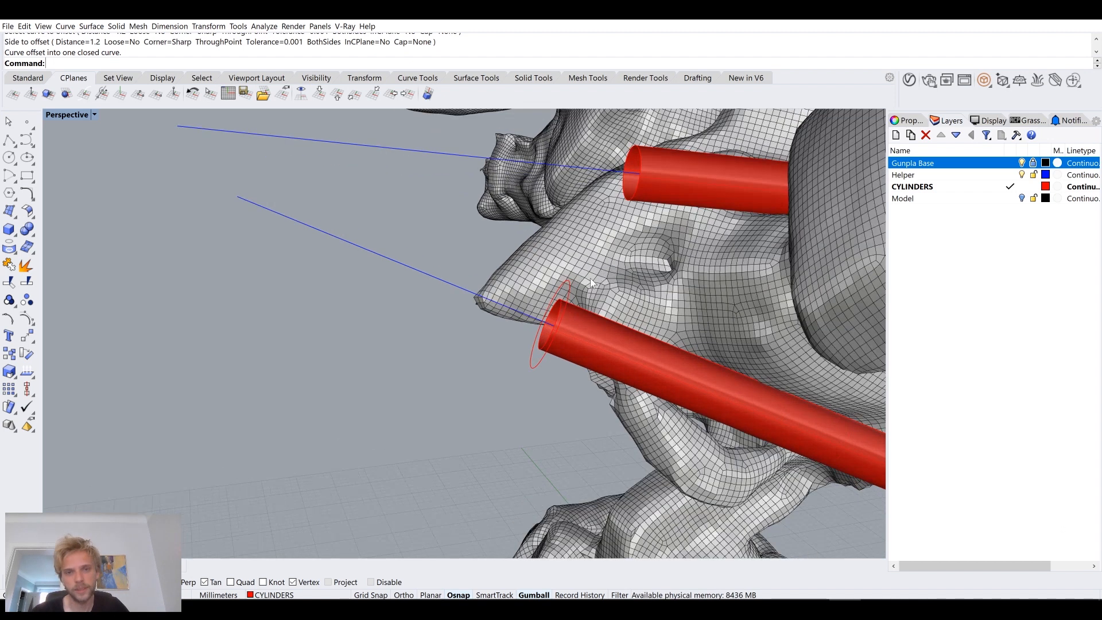
left_click(590, 310)
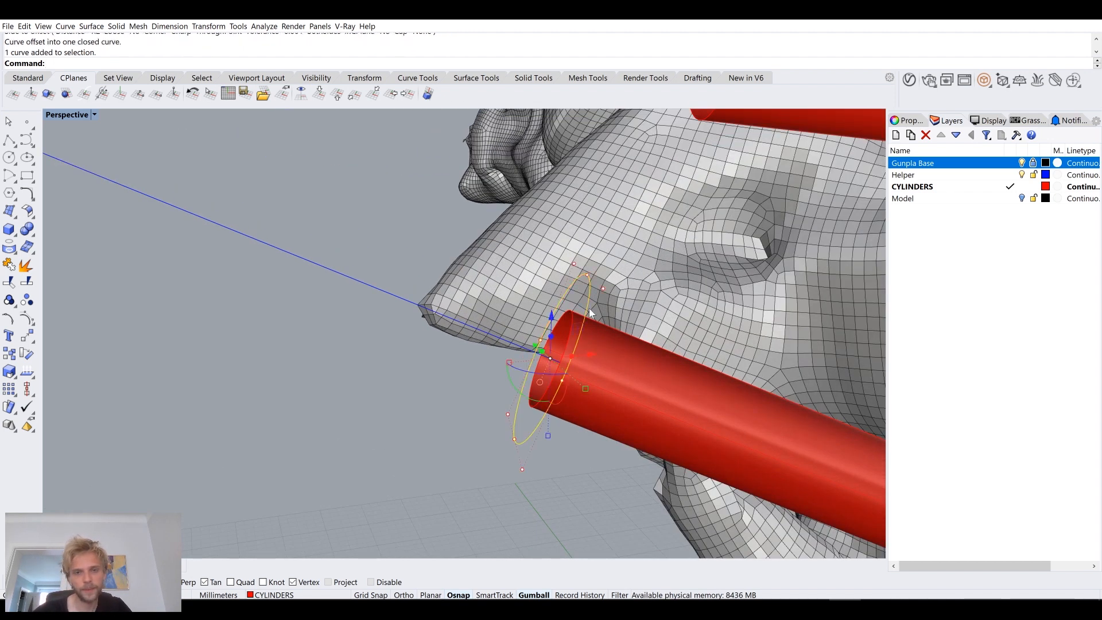
type("Ex")
key("Return")
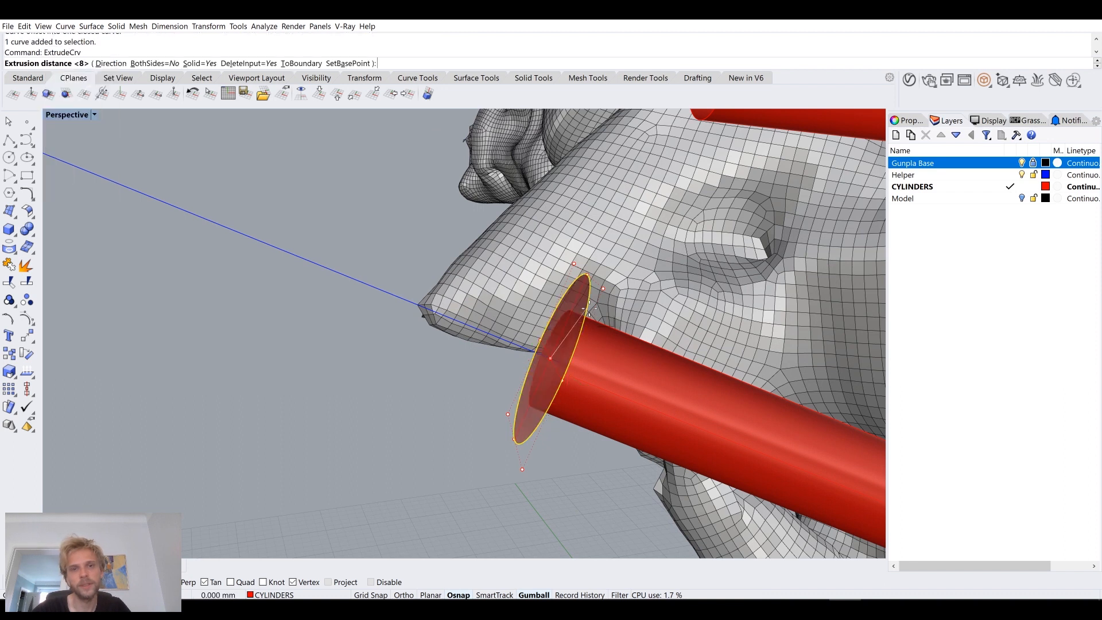
left_click(198, 63)
scroll(201, 201, "down", 5)
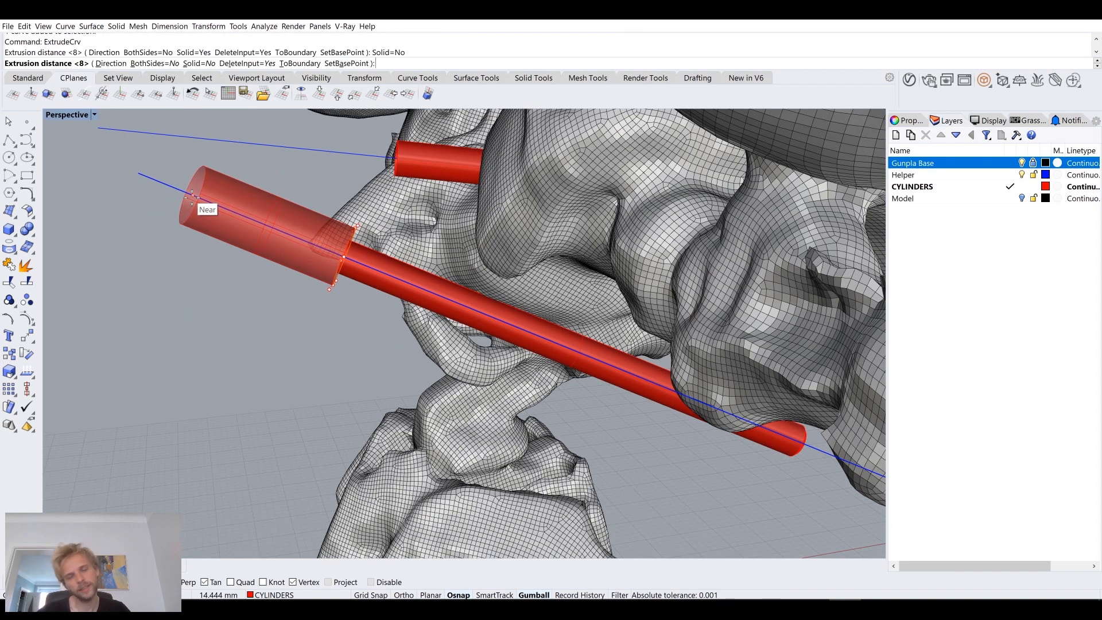
scroll(192, 197, "down", 4)
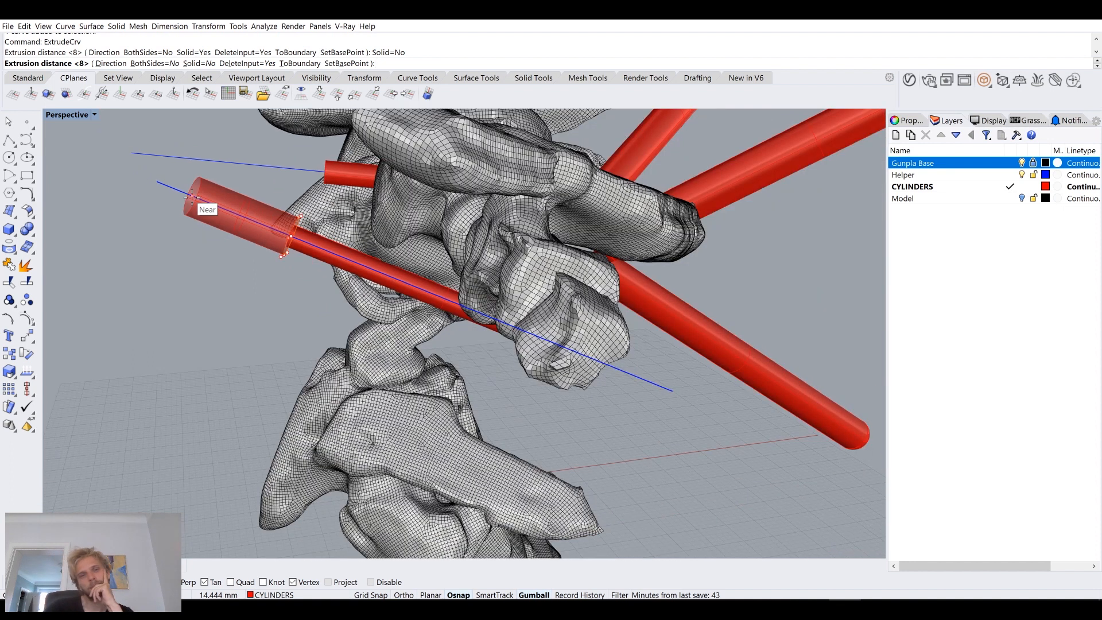
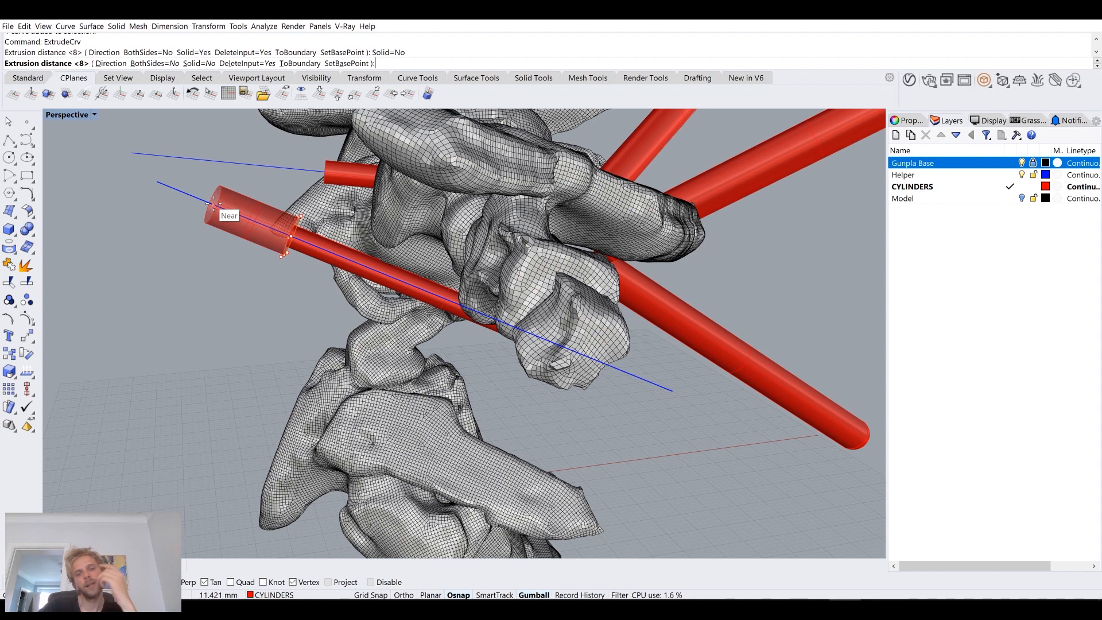
Step: Abandon the pending extrusion and copy the lower cylinder's end border circle about 12.7 mm outward along the blue axis line
key("Escape")
scroll(214, 204, "up", 6)
right_click_drag(280, 233, 405, 312)
left_click(411, 305)
left_click(436, 331)
scroll(341, 325, "down", 5)
scroll(340, 323, "up", 8)
type("y")
key("Return")
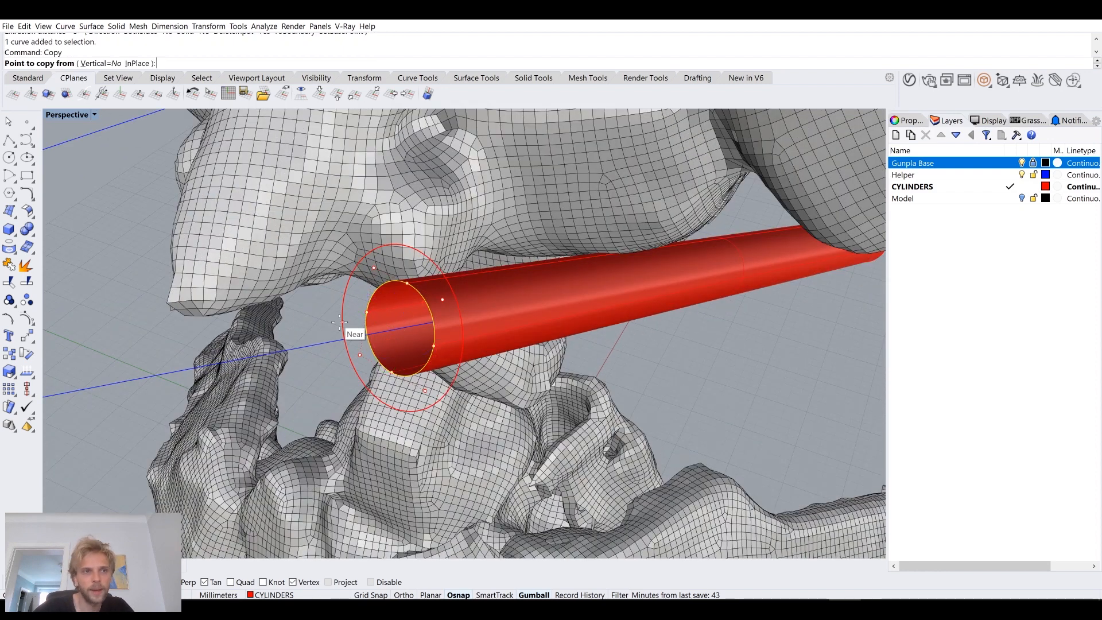
left_click(389, 332)
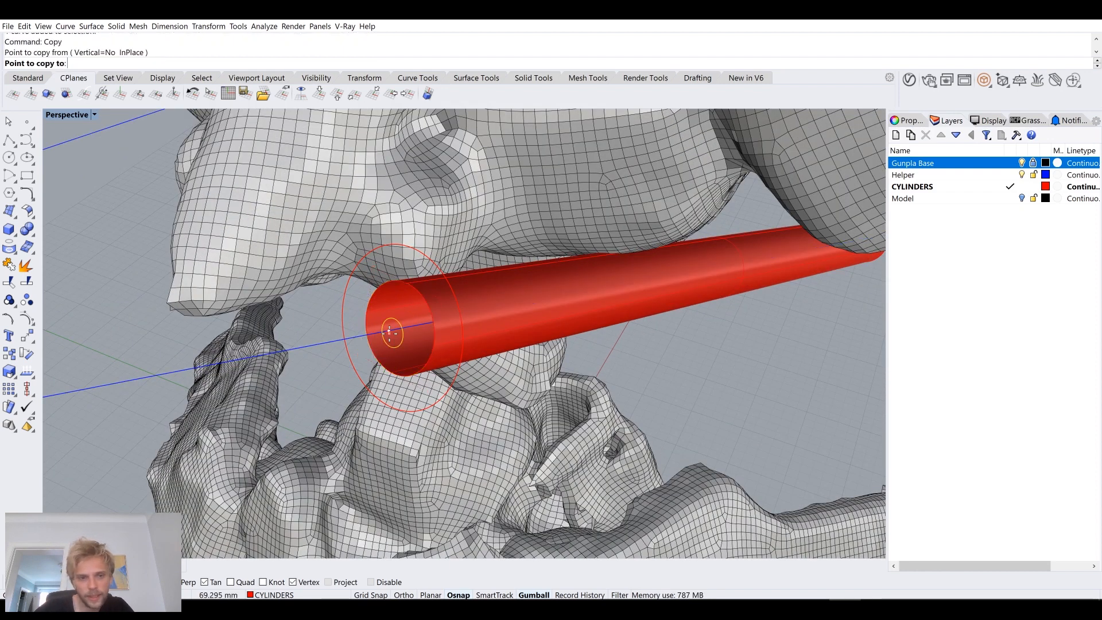
scroll(388, 328, "down", 4)
left_click(222, 360)
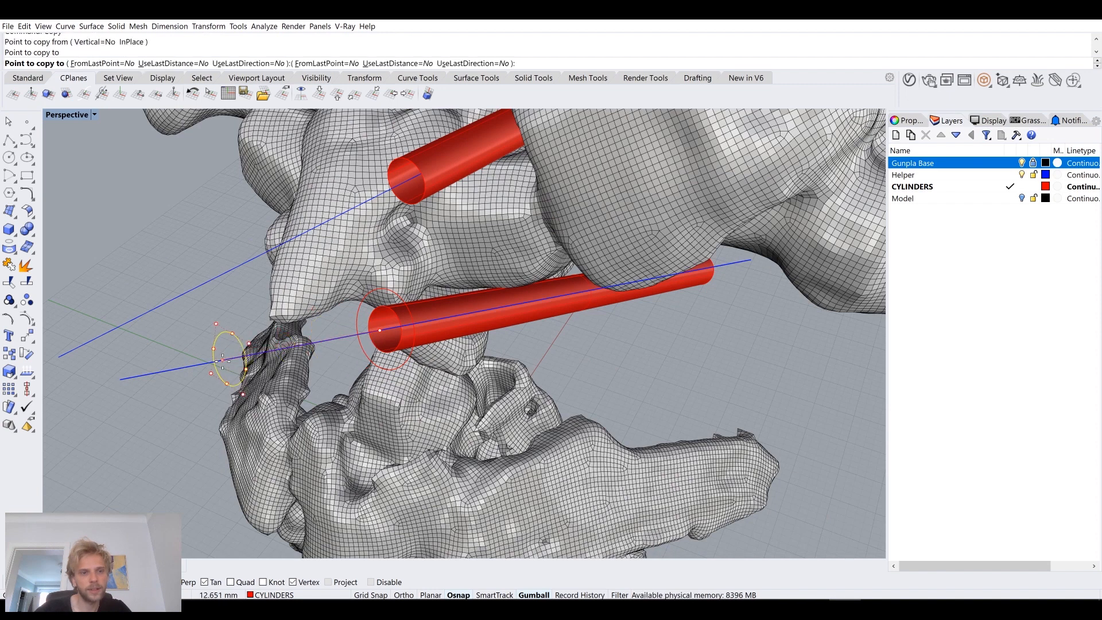
right_click_drag(248, 357, 195, 326)
right_click(239, 275)
right_click_drag(300, 268, 485, 364)
left_click(488, 367)
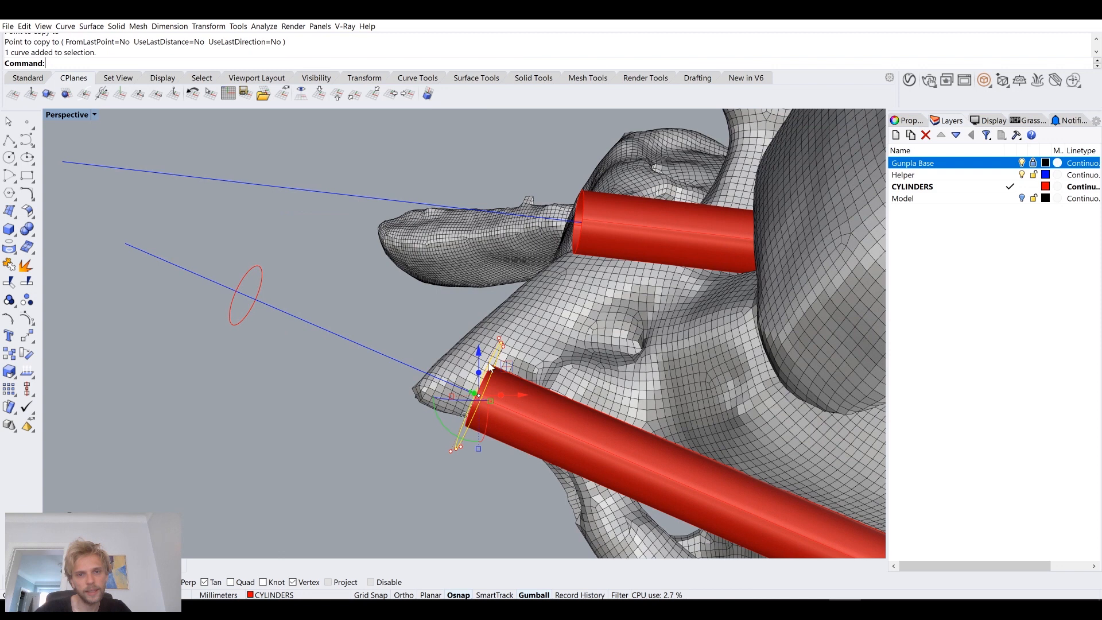
type("m")
key("Return")
key("Escape")
key("Escape")
Step: Hide the Gunpla Base layer and move the larger offset circle 1.6 mm outward along the lower cylinder's axis line
left_click(1022, 163)
type("m")
key("Return")
scroll(476, 376, "up", 3)
left_click(460, 363)
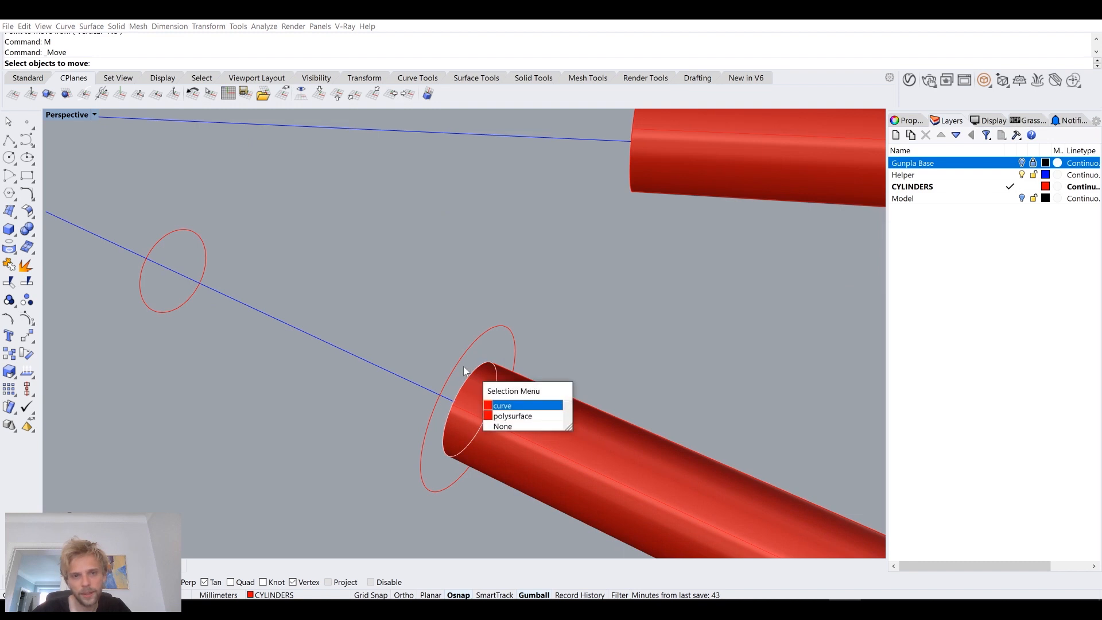
left_click(460, 363)
key("Escape")
key("Return")
key("Escape")
left_click(460, 364)
key("Return")
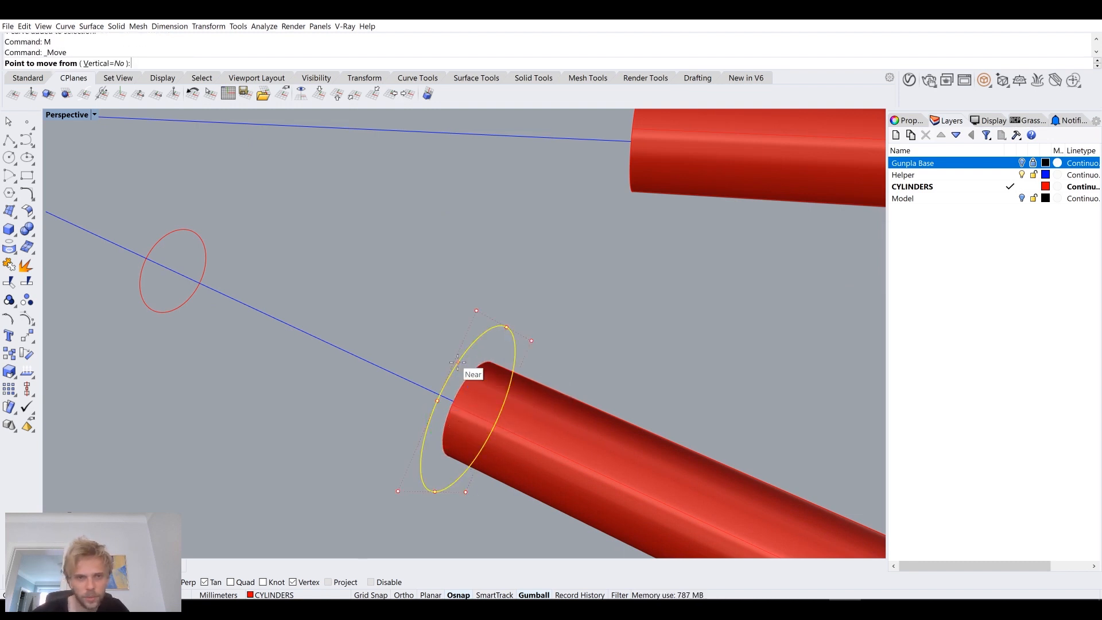
left_click(409, 382)
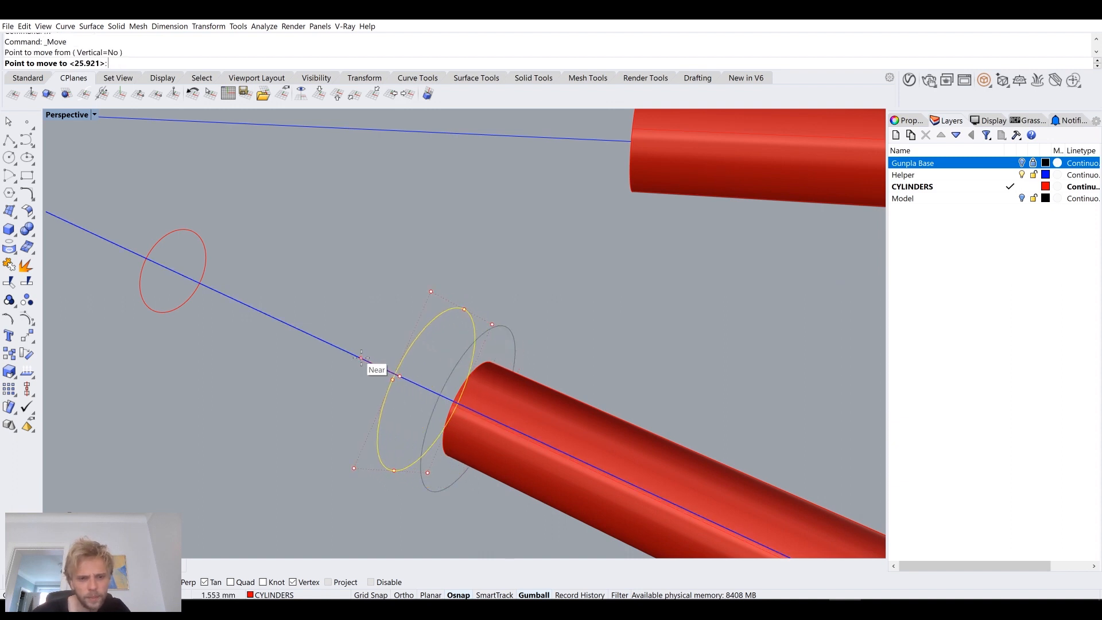
type("1.6")
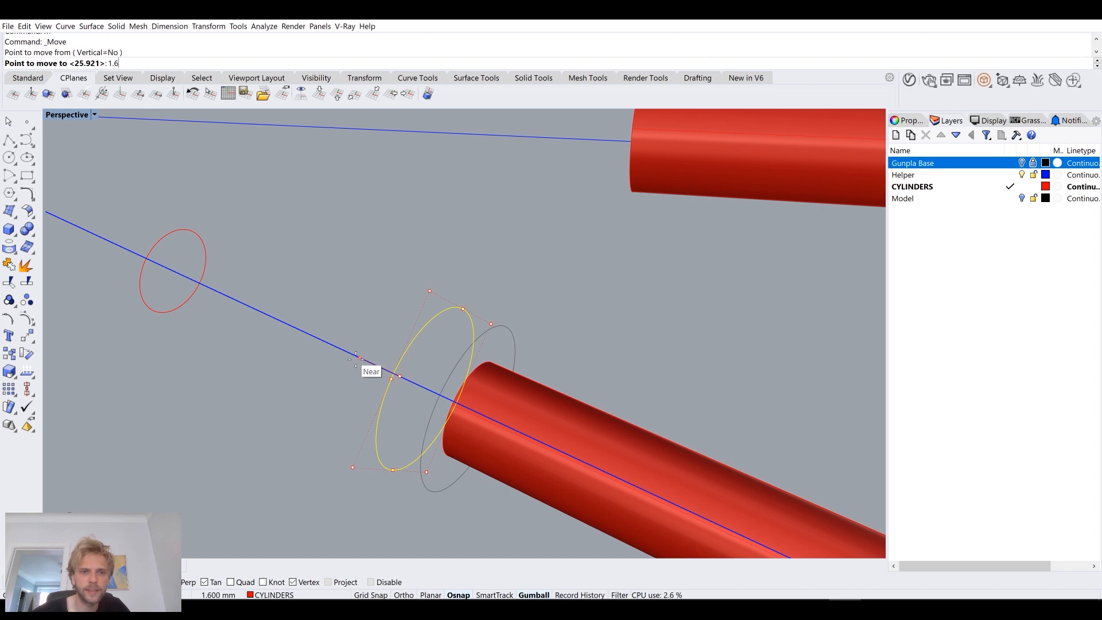
key("Return")
key("Escape")
Step: Loft a flared surface between the lower cylinder's open end border and the moved offset circle
right_click_drag(337, 363, 551, 407)
left_click(550, 403)
left_click(566, 429)
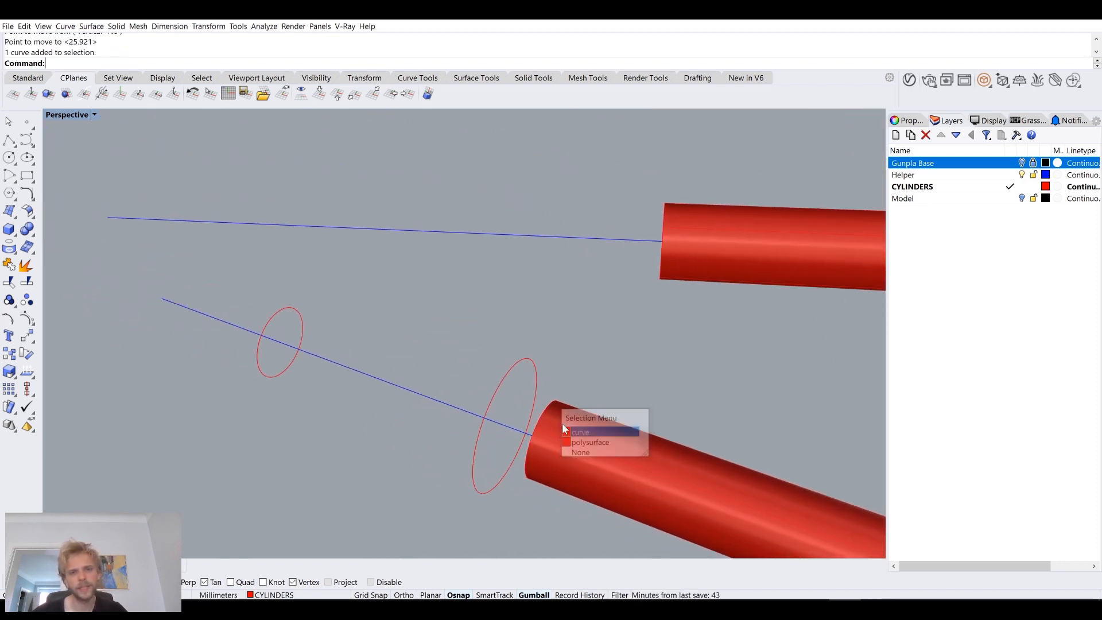
left_click(507, 371, "shift")
type("loft")
key("Return")
Step: Loft a tapered surface from the larger offset circle to the small copied circle farther out on the axis
key("Return")
key("Return")
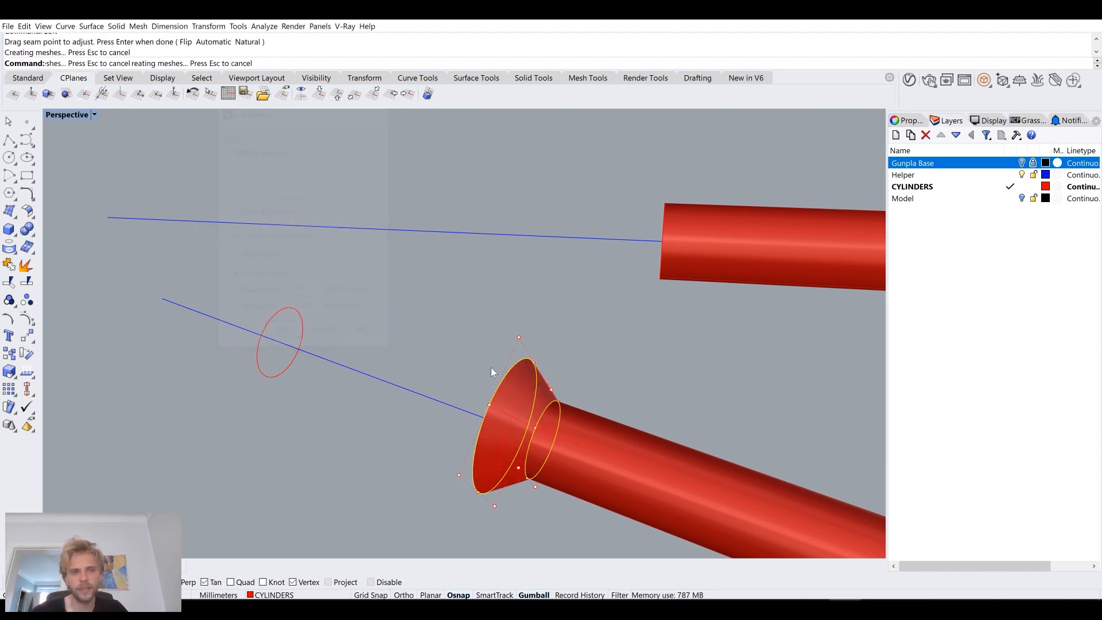
left_click(449, 350)
left_click(505, 377)
left_click(543, 409)
left_click(278, 320)
key("Return")
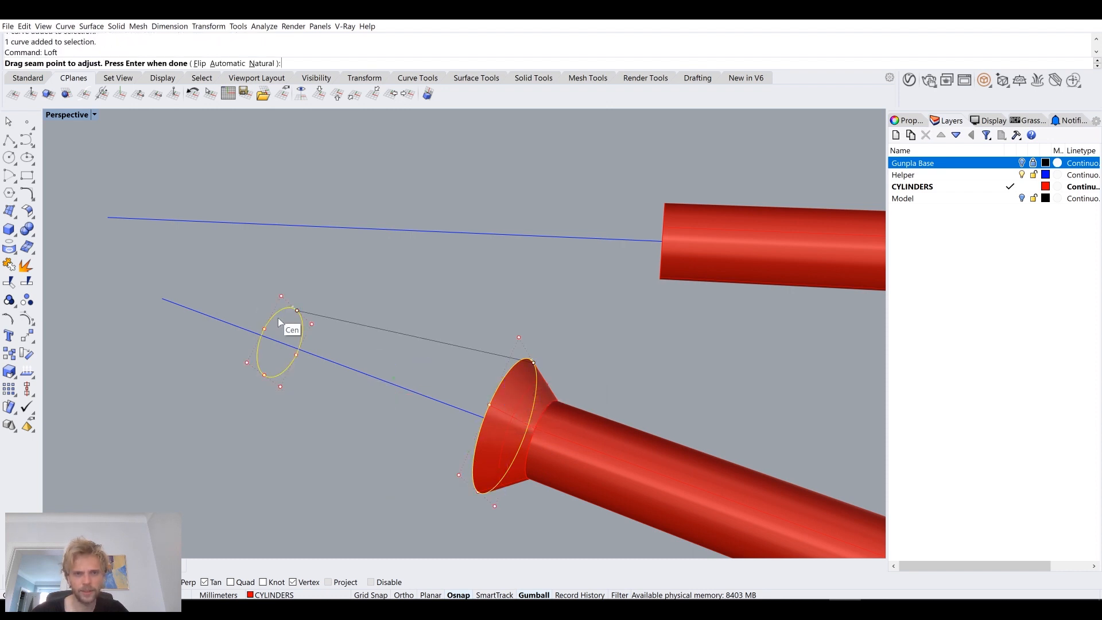
key("Return")
left_click(283, 334)
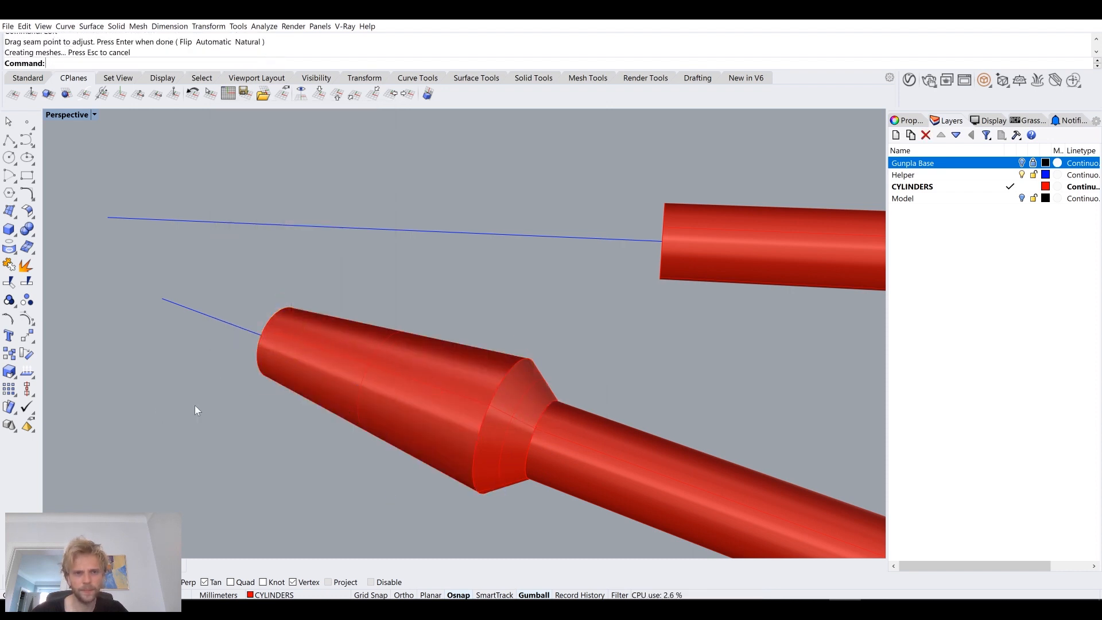
Step: Extrude the small outer circle about 1.9 mm outward along the axis with Solid set to No
right_click_drag(195, 408, 234, 377)
left_click(258, 297)
left_click(289, 322)
type("Extru")
key("Return")
scroll(247, 327, "down", 5)
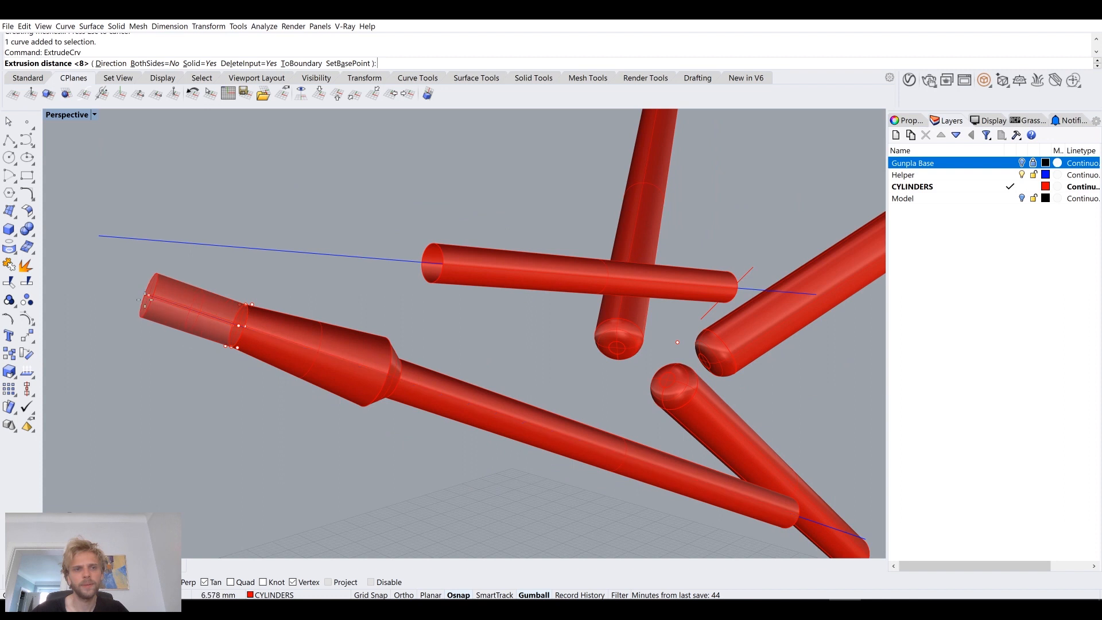
left_click(194, 64)
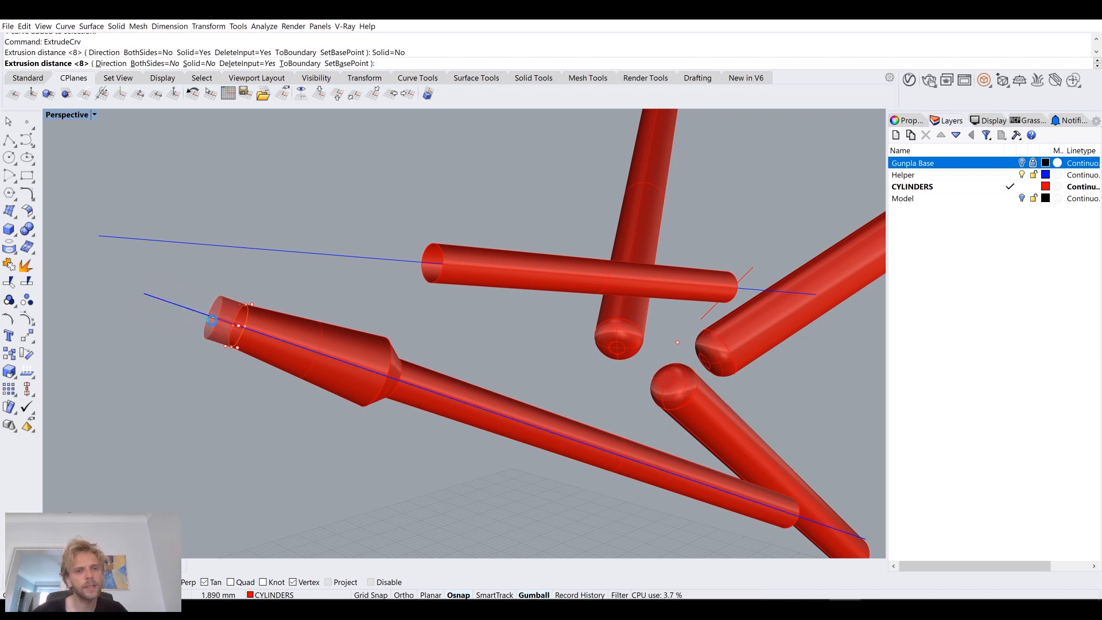
left_click(202, 314)
scroll(198, 390, "up", 3)
scroll(187, 385, "down", 2)
scroll(301, 283, "up", 2)
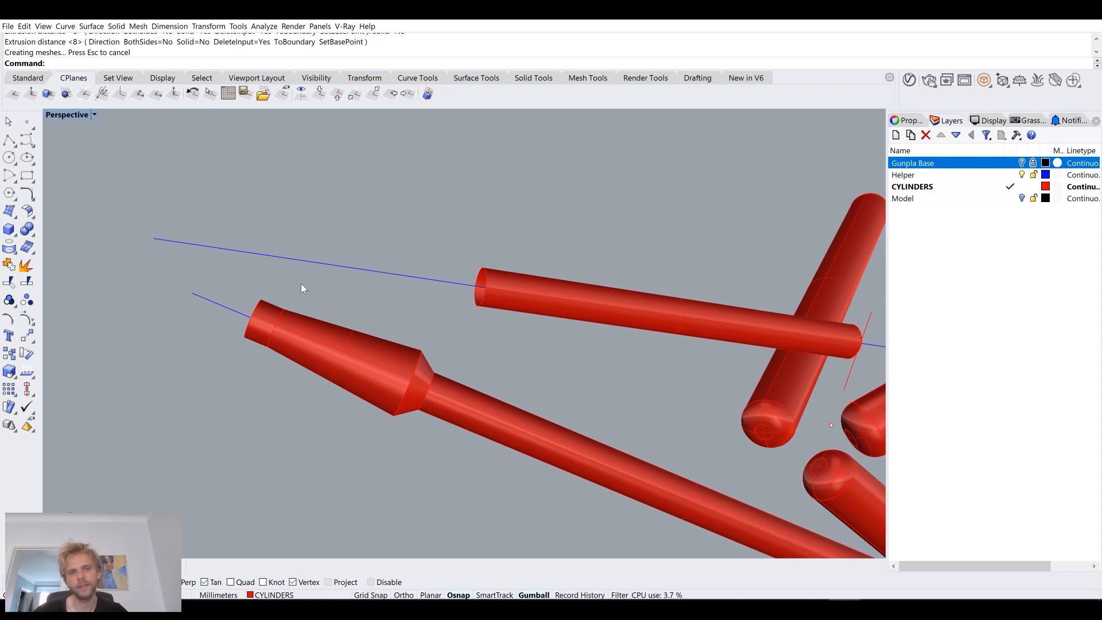
scroll(222, 315, "up", 2)
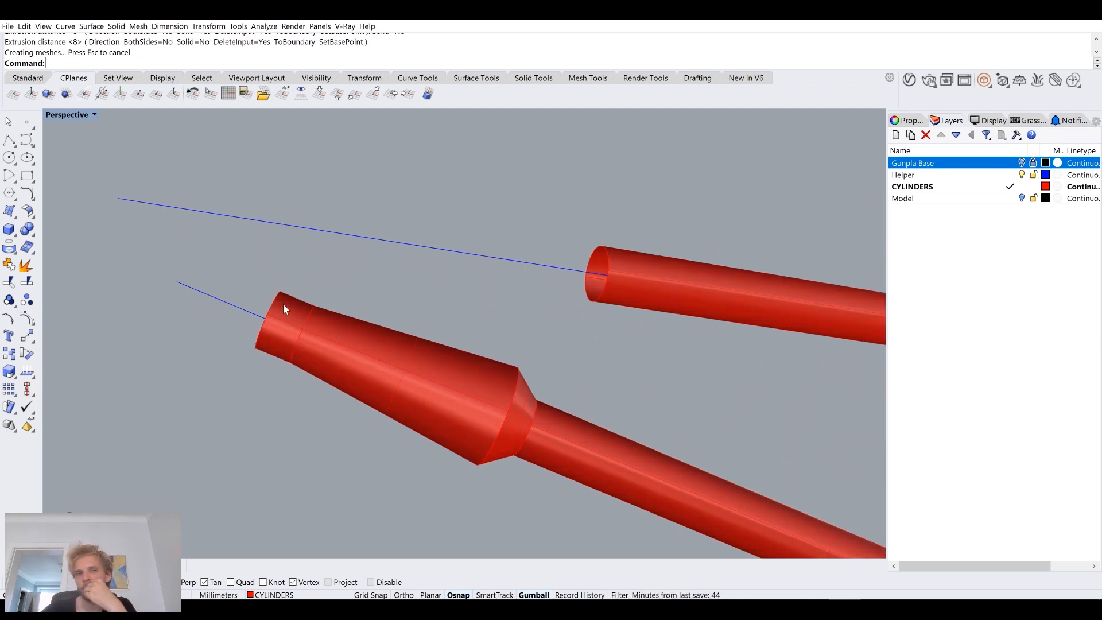
Step: Delete the short outer extrusion and the tapered loft, keeping the flared surface at the lower cylinder's end
scroll(286, 305, "down", 5)
right_click_drag(287, 307, 308, 313)
scroll(308, 312, "up", 5)
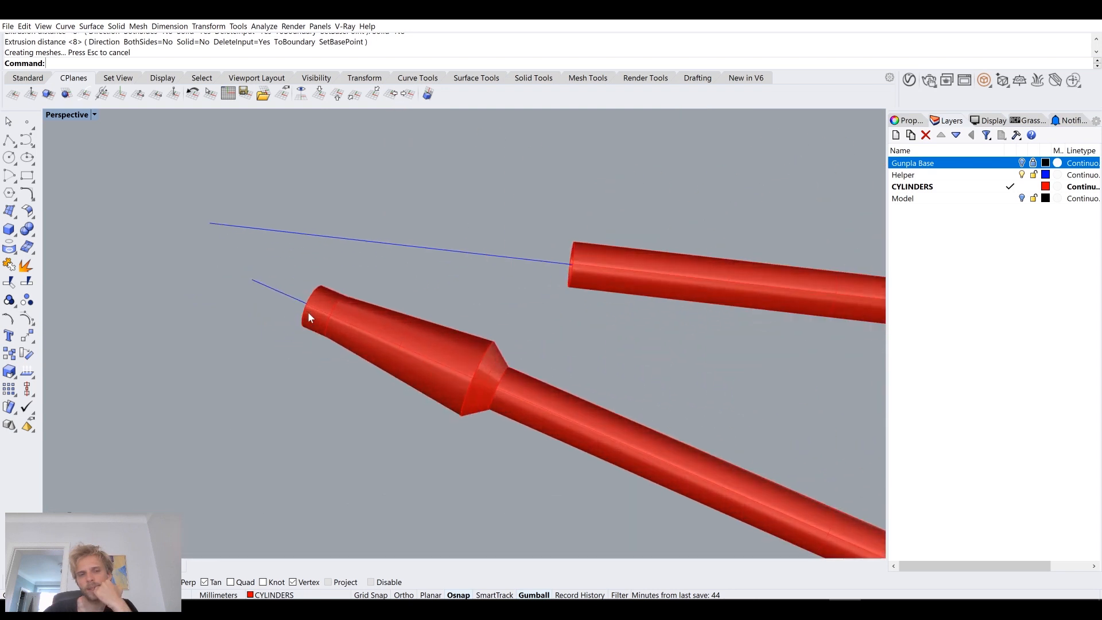
scroll(307, 311, "up", 2)
left_click(324, 295)
key("Delete")
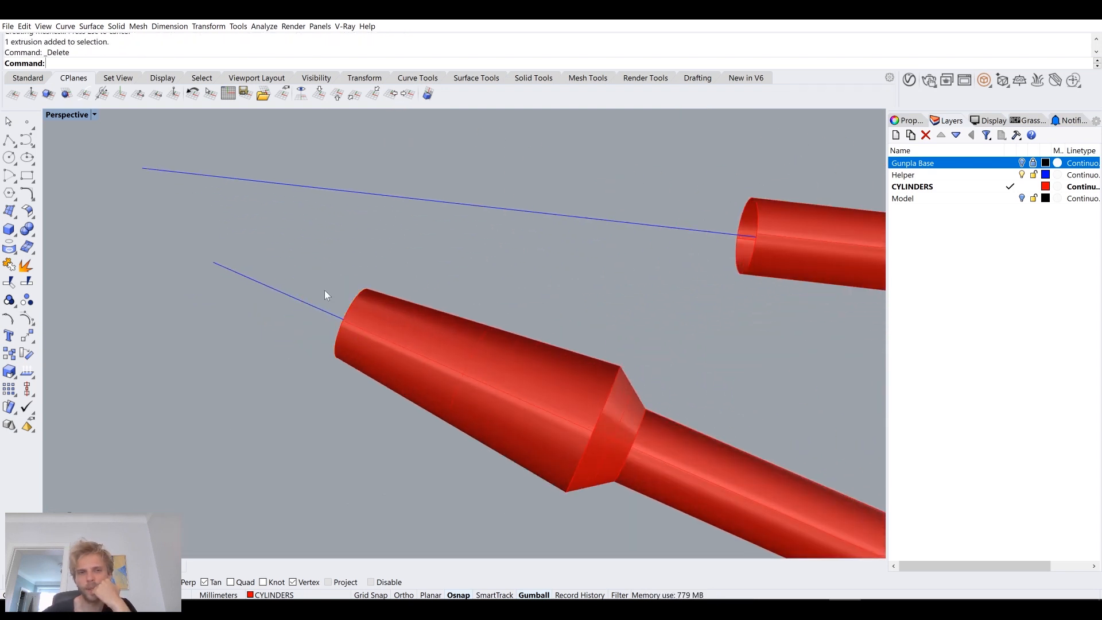
scroll(325, 291, "down", 6)
scroll(393, 363, "up", 3)
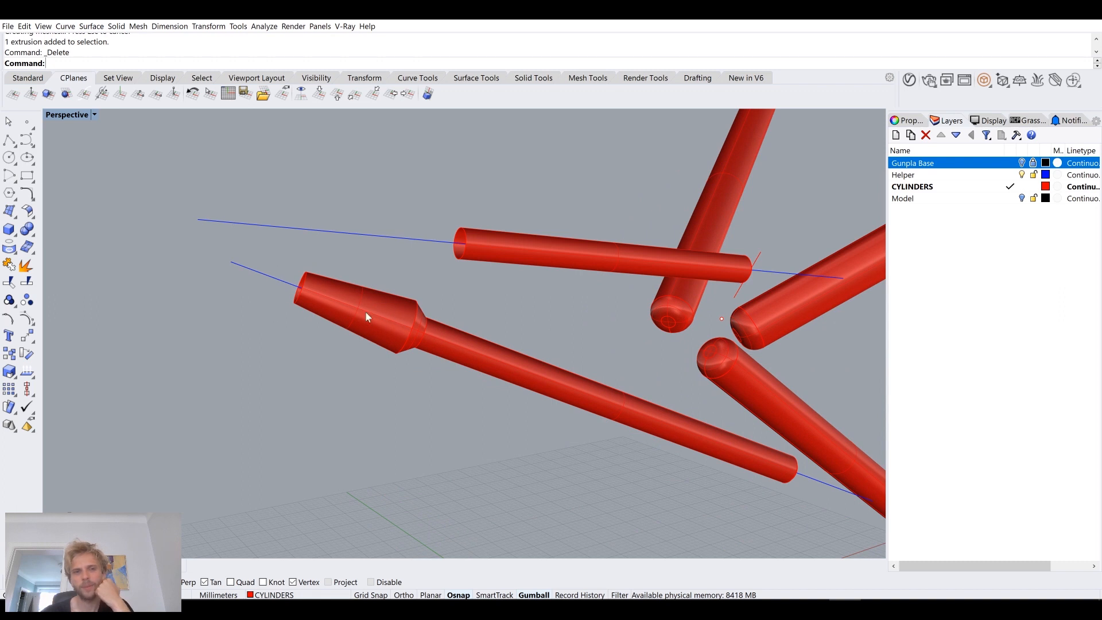
scroll(319, 290, "up", 3)
left_click(364, 292)
key("Delete")
Step: Extrude the flare's wide border circle about 7.5 mm outward along the cylinder axis as an open surface
left_click(460, 306)
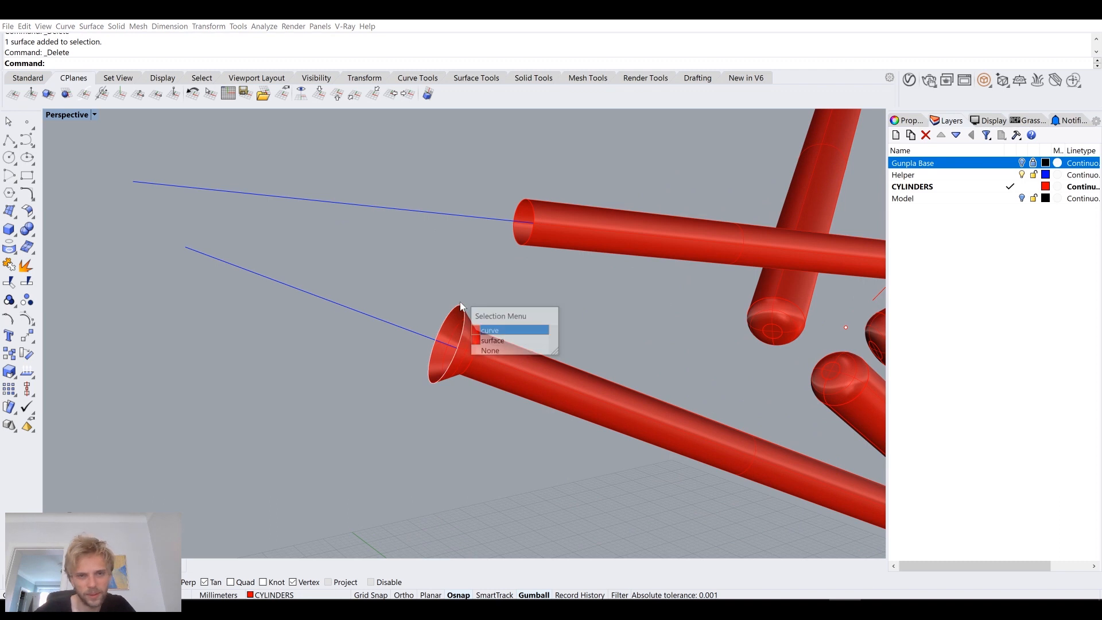
left_click(499, 332)
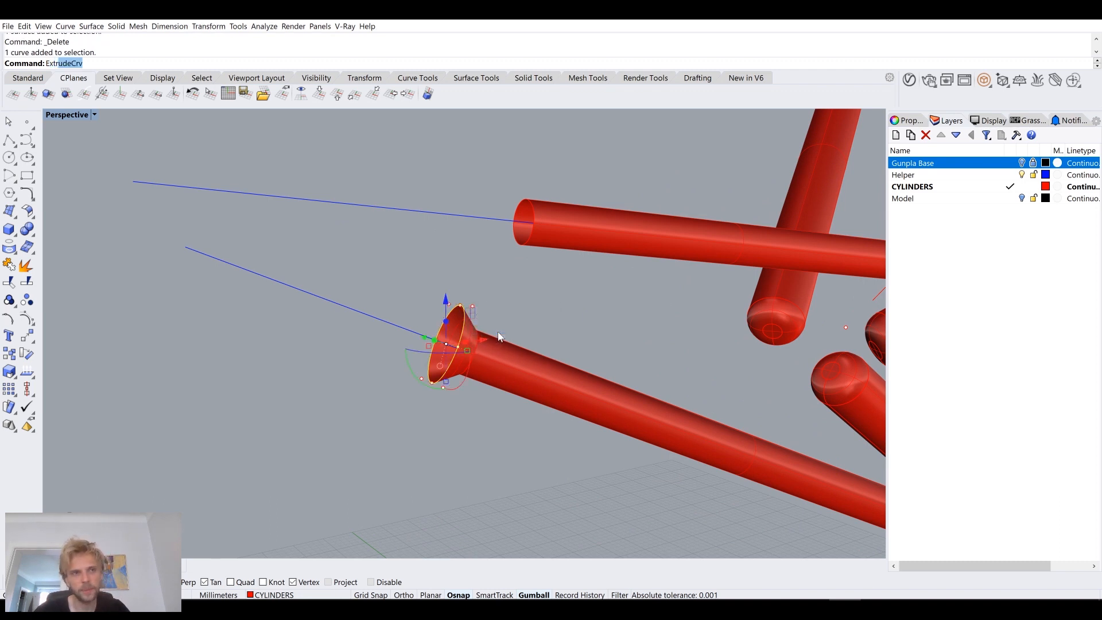
key("Return")
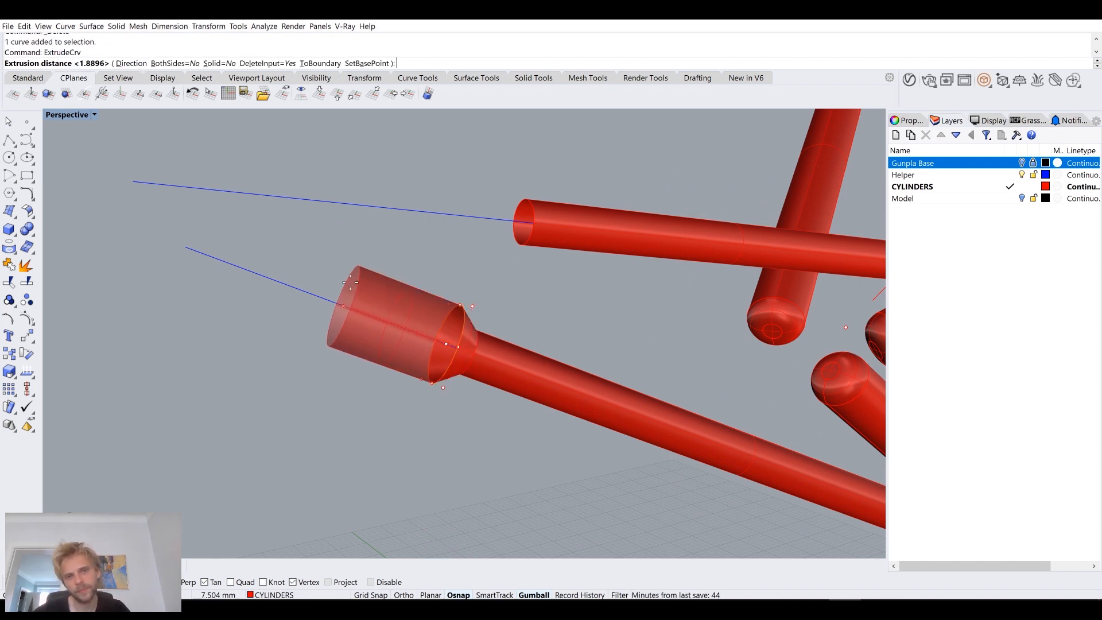
left_click(343, 290)
scroll(459, 260, "down", 6)
right_click_drag(459, 259, 421, 288)
scroll(415, 274, "up", 4)
scroll(414, 274, "up", 4)
Step: Examine the widened end section from several angles, with the Gunpla Base mesh shown and hidden
left_click(1021, 163)
scroll(581, 309, "down", 8)
right_click_drag(580, 309, 550, 304)
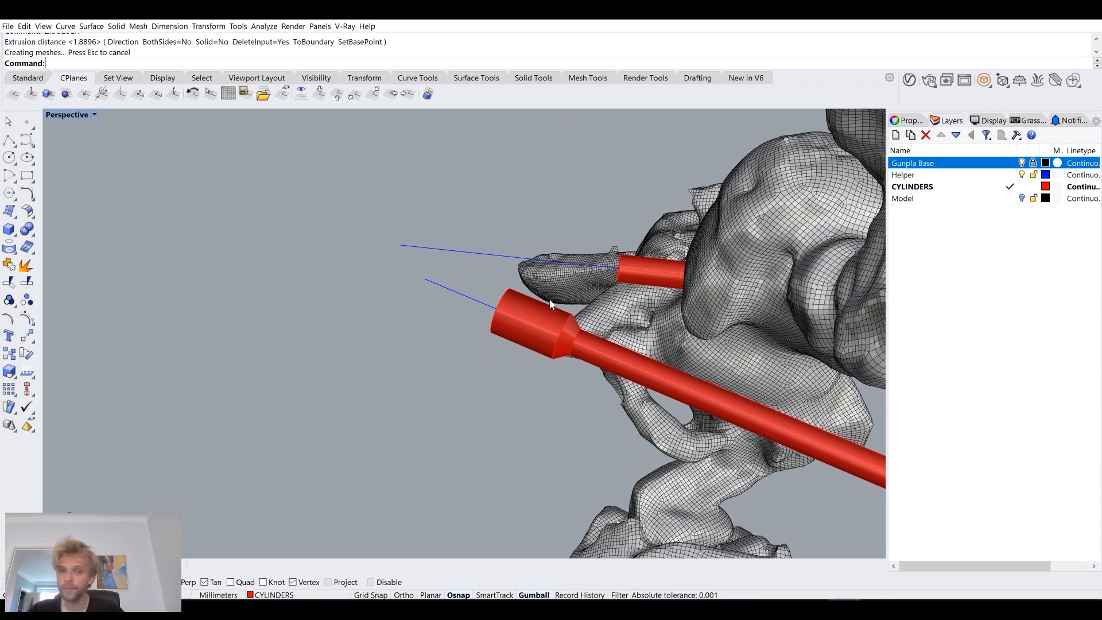
scroll(549, 305, "up", 5)
right_click_drag(551, 305, 560, 339)
scroll(559, 338, "up", 3)
key("ctrl+z")
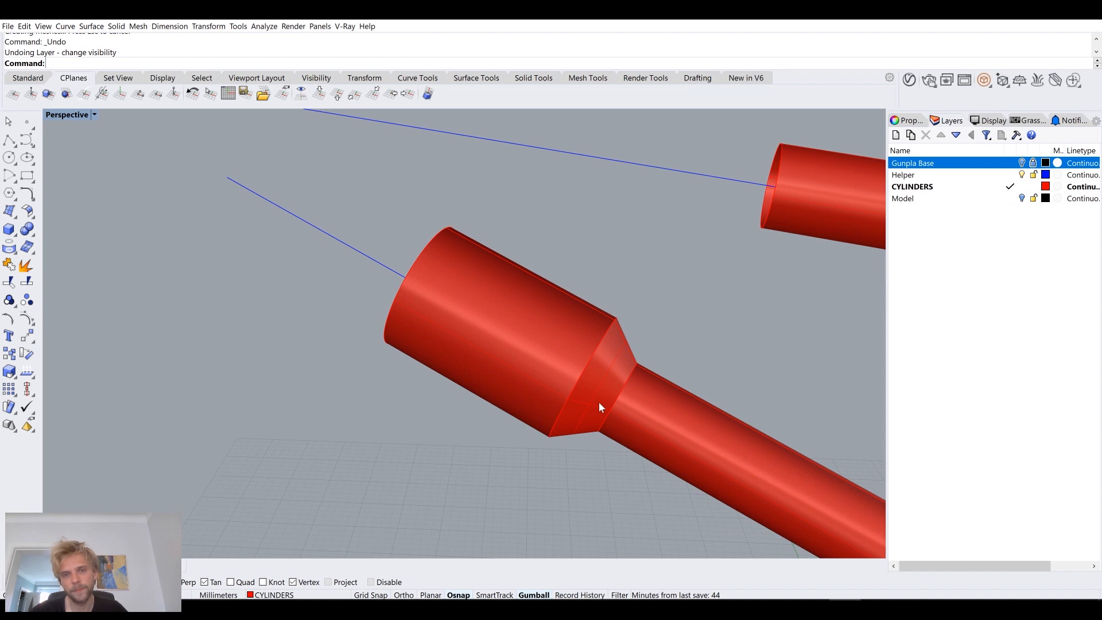
scroll(601, 346, "down", 5)
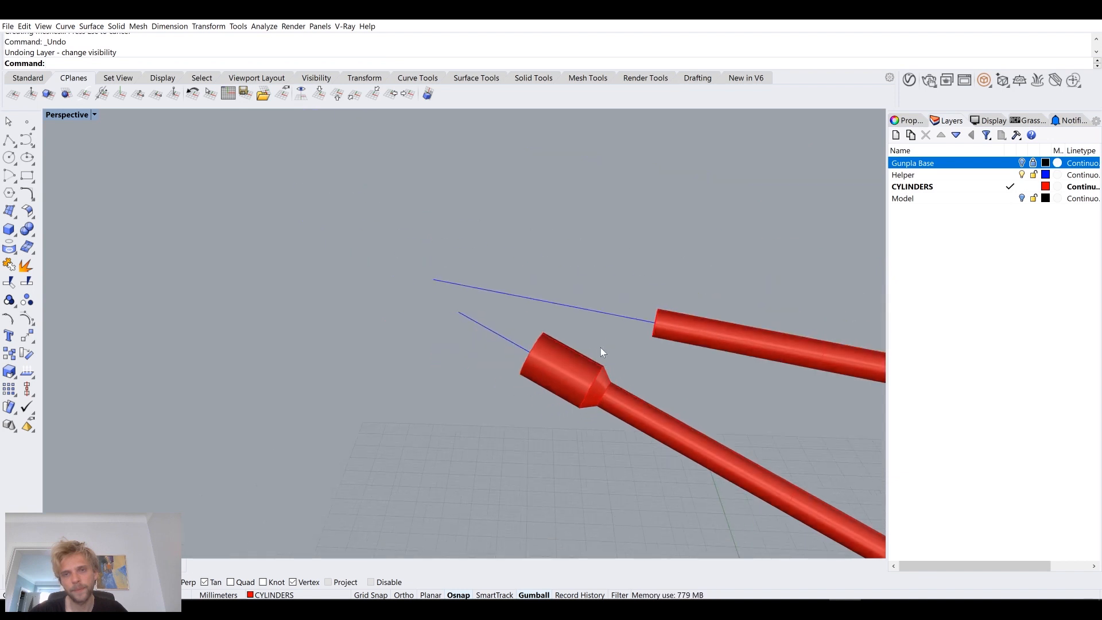
left_click(1022, 163)
left_click(1022, 163)
scroll(462, 305, "up", 5)
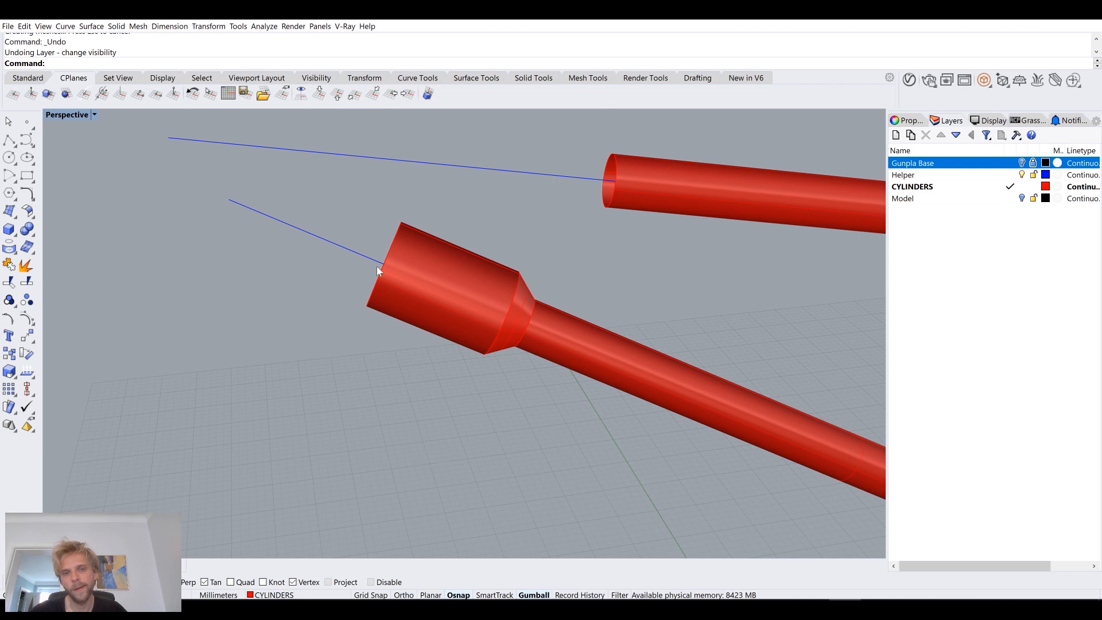
right_click_drag(371, 288, 359, 258)
scroll(339, 252, "up", 5)
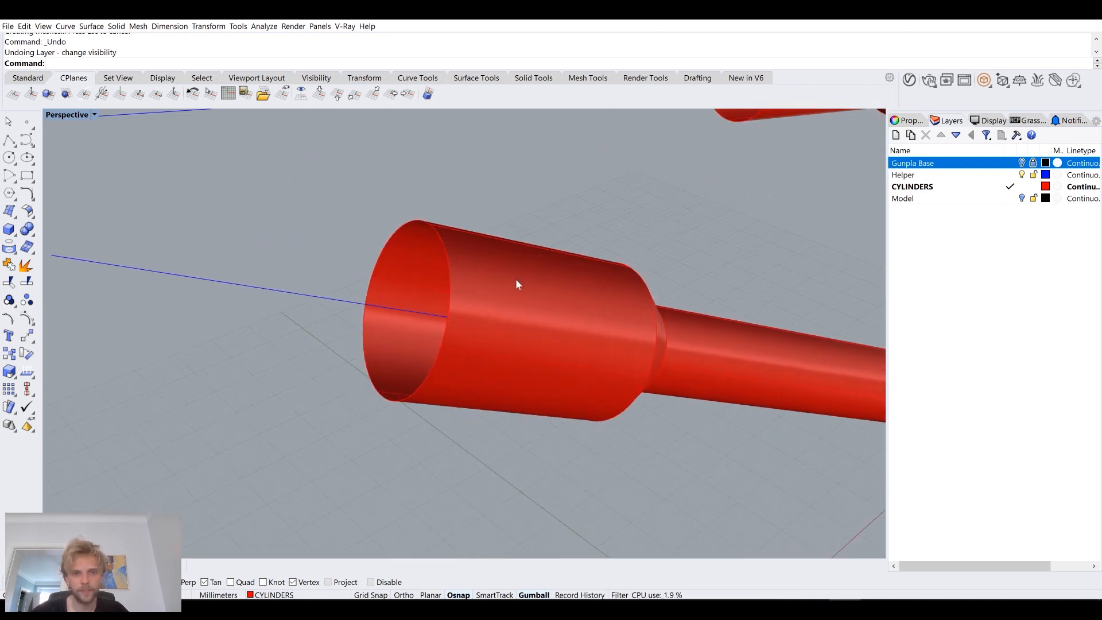
scroll(515, 283, "down", 3)
Step: Lock the Helper layer so its guide lines are left out of selections
left_click_drag(382, 201, 436, 255)
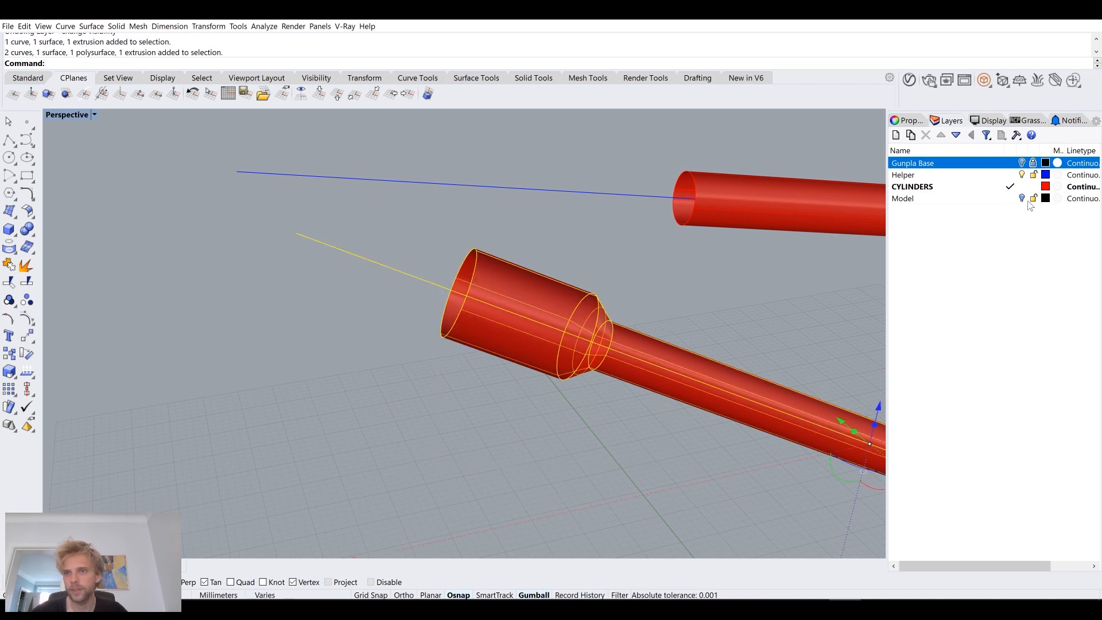
left_click(1033, 175)
left_click(641, 469)
Step: Join the wide tube, flare and lower cylinder into one polysurface and cap its open end
left_click_drag(424, 277, 408, 249)
key("ctrl+j")
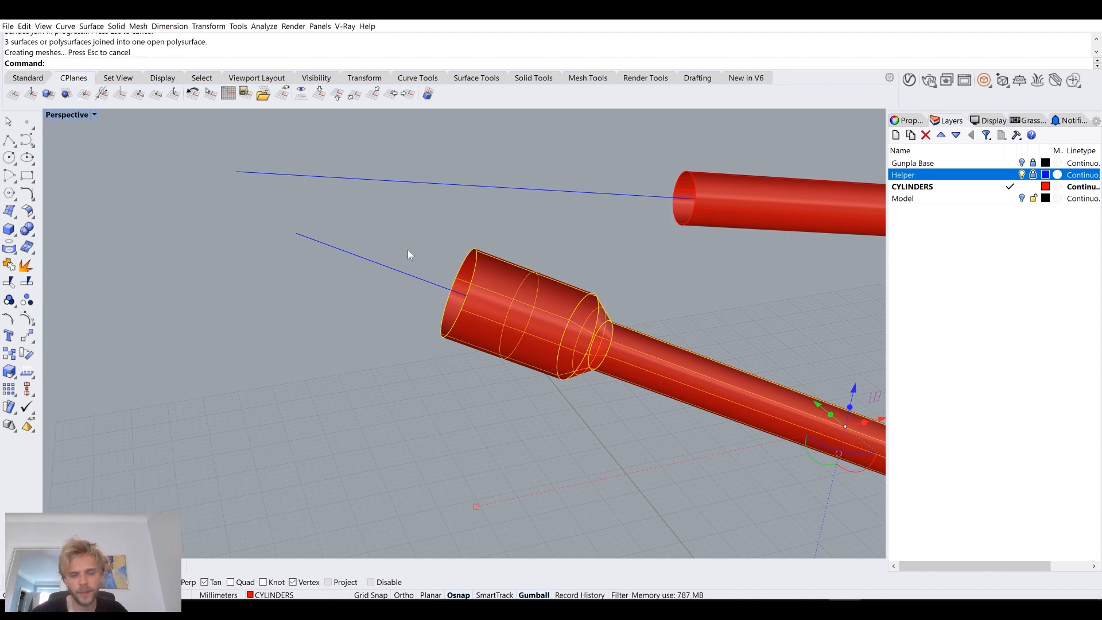
key("Return")
Step: Turn on solid edit points and move those of the widened end 3 mm inward along the cylinder
type("SolidPtOn")
key("Return")
left_click_drag(394, 236, 657, 433)
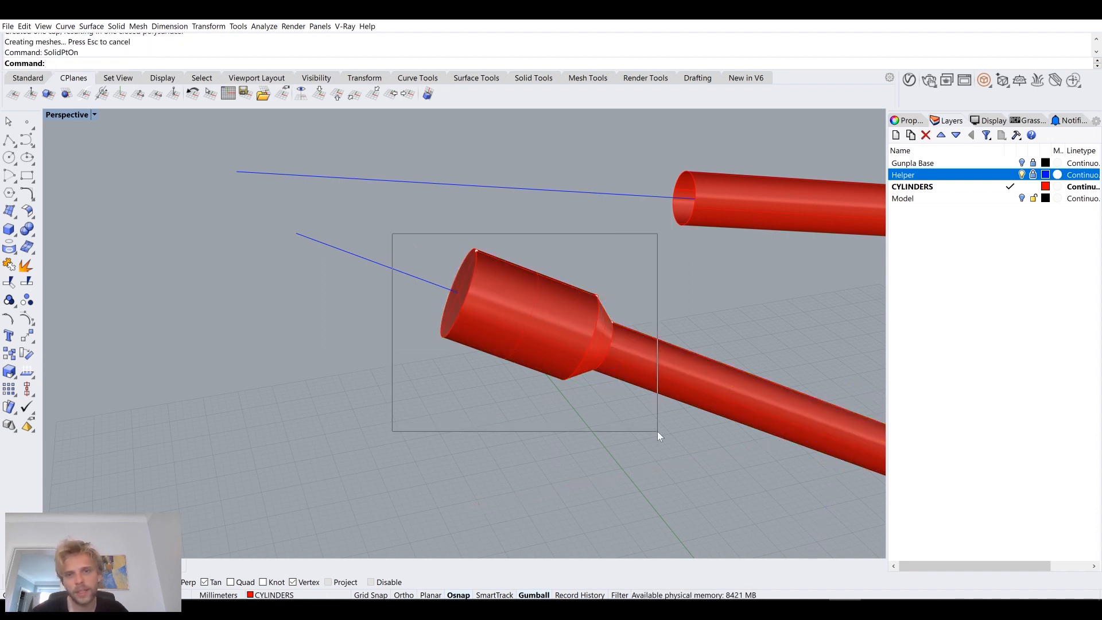
scroll(626, 330, "up", 3)
right_click_drag(626, 330, 619, 326)
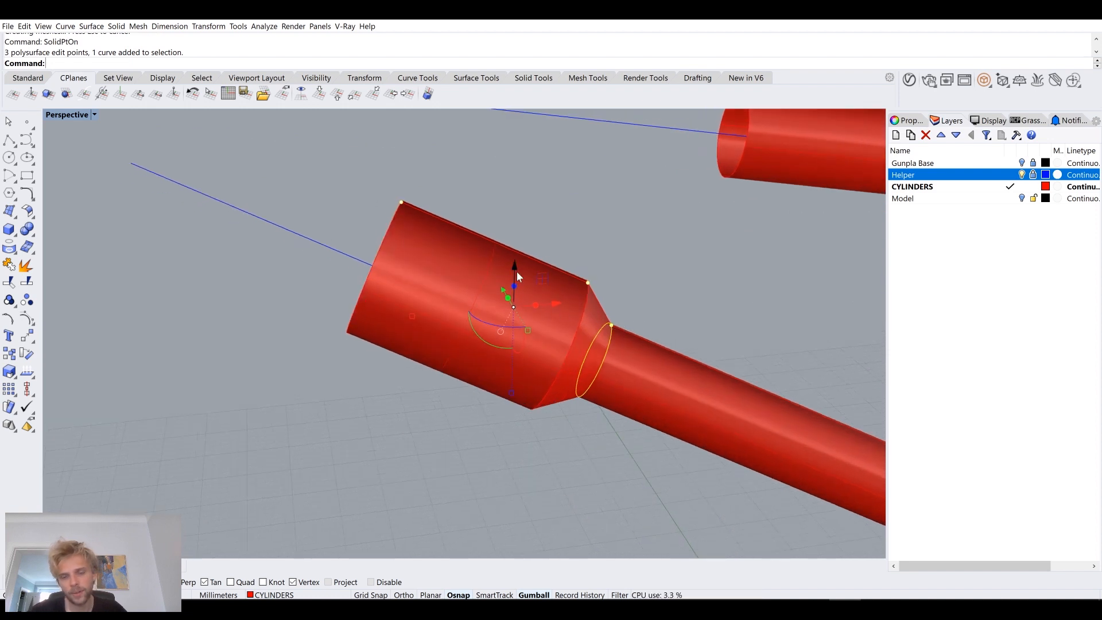
type("m")
key("Return")
left_click(612, 326)
type("1")
key("Return")
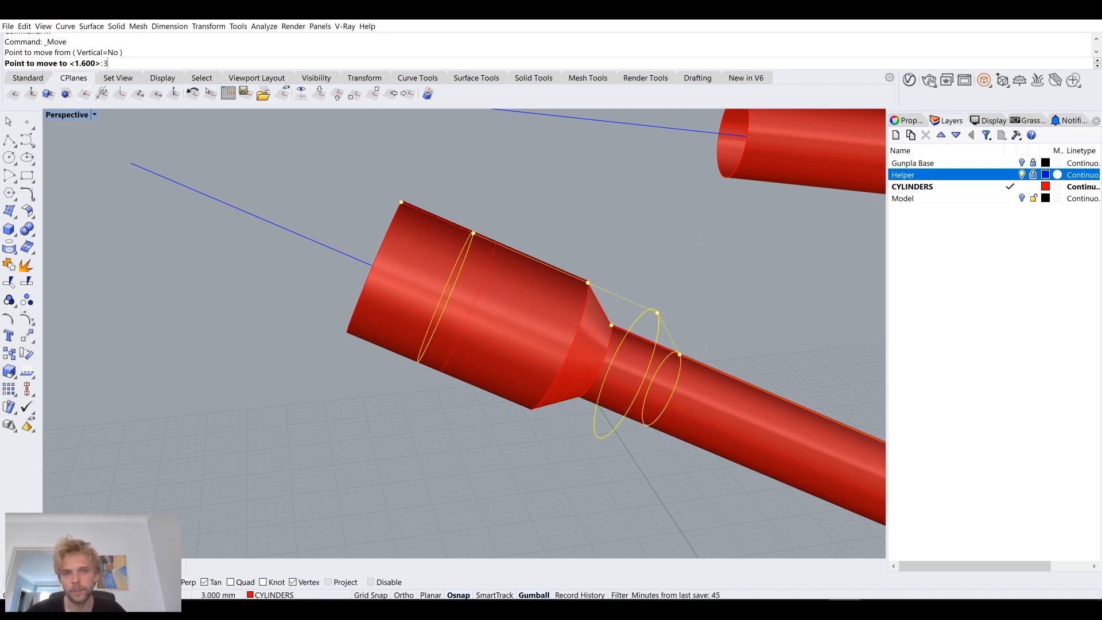
scroll(726, 374, "down", 3)
right_click_drag(710, 327, 536, 304, "shift")
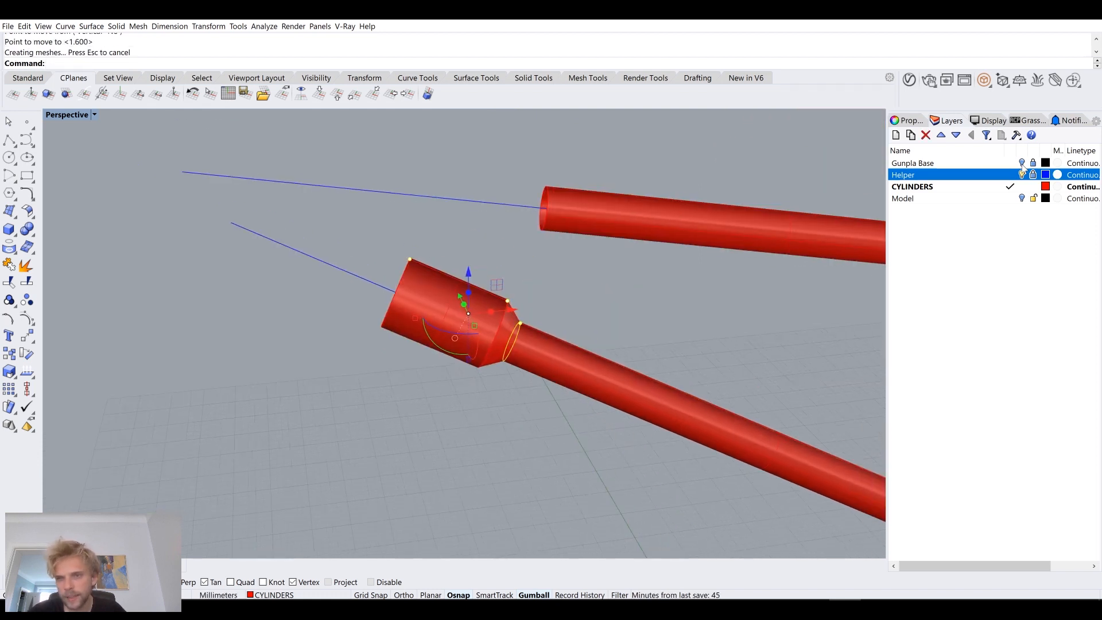
Step: Show the Gunpla Base mesh and move the widened end's selected edit points another 3 mm inward along the lower cylinder
left_click(1022, 164)
right_click_drag(367, 287, 560, 252)
right_click_drag(497, 212, 474, 231)
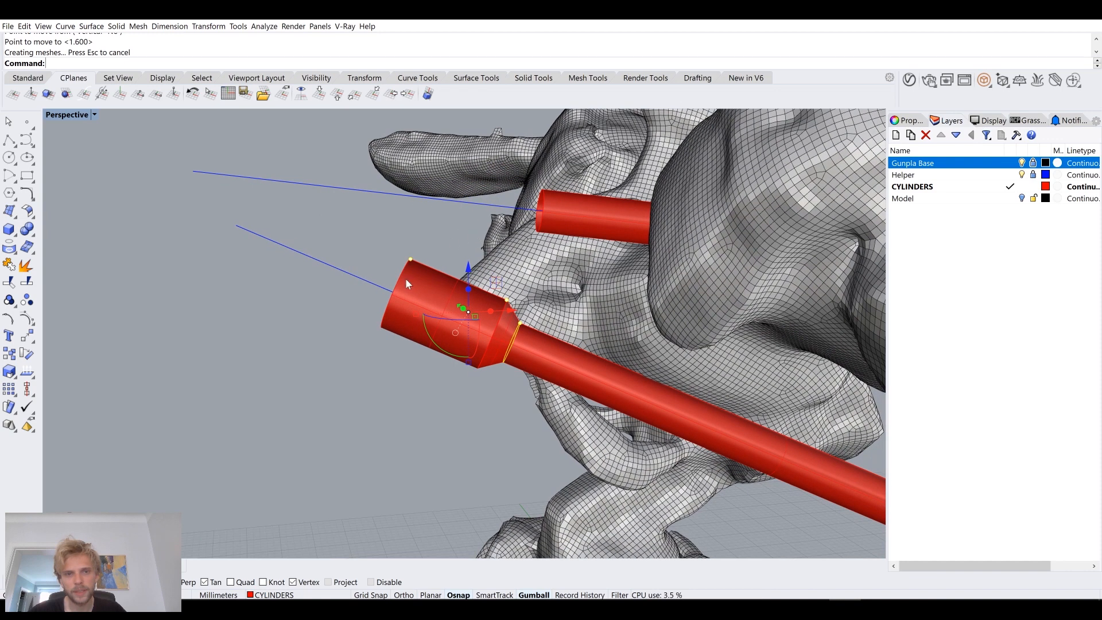
type("M")
key("Return")
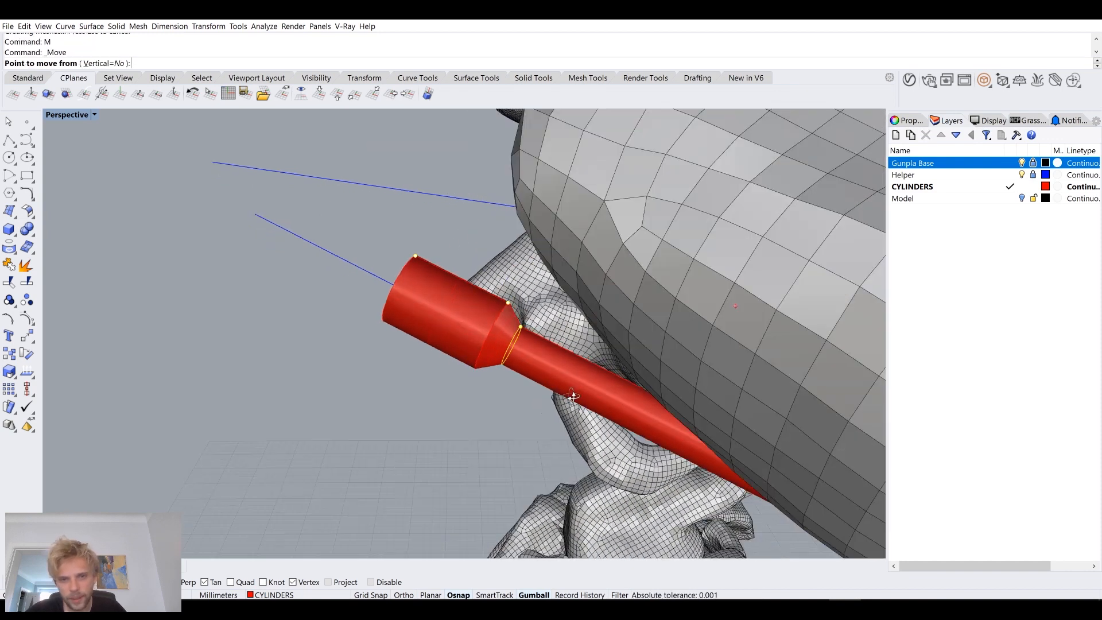
left_click(527, 334)
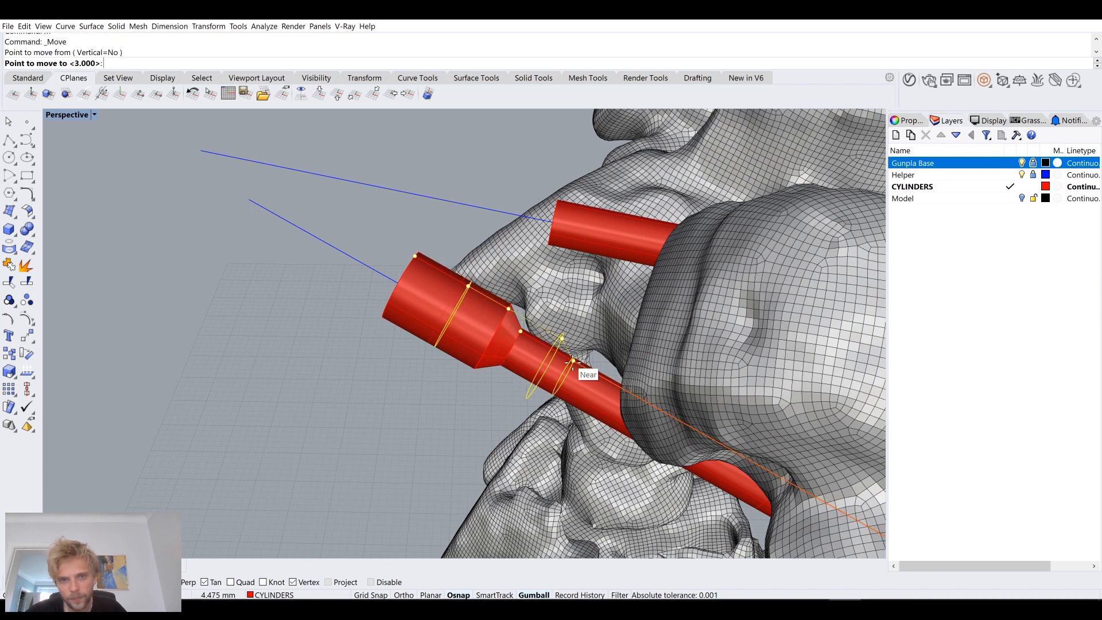
type("2")
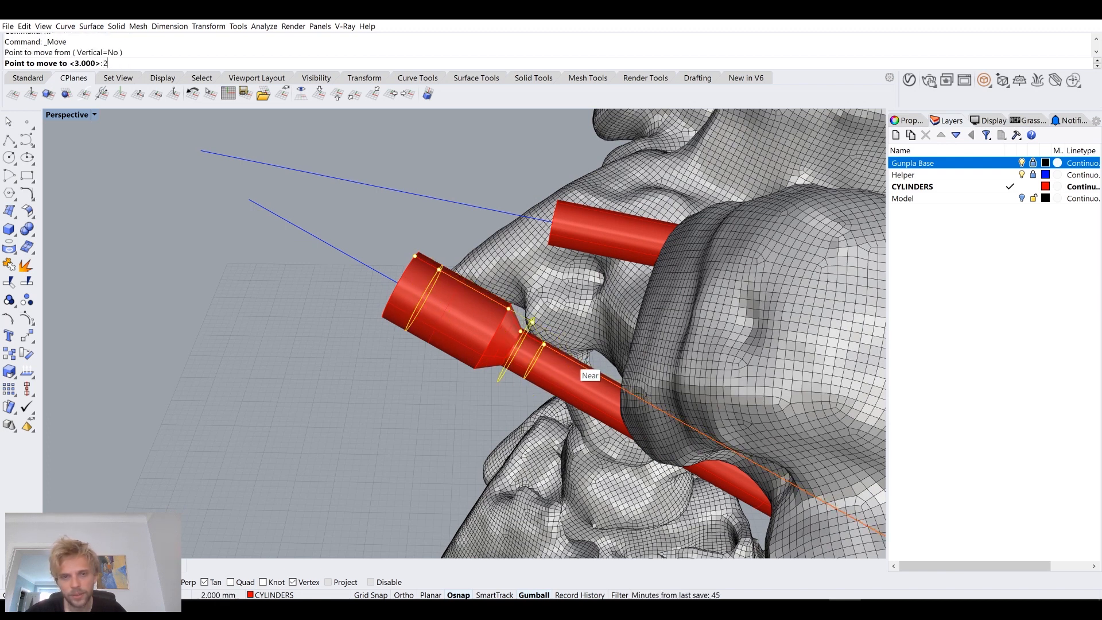
key("BackSpace")
type("3")
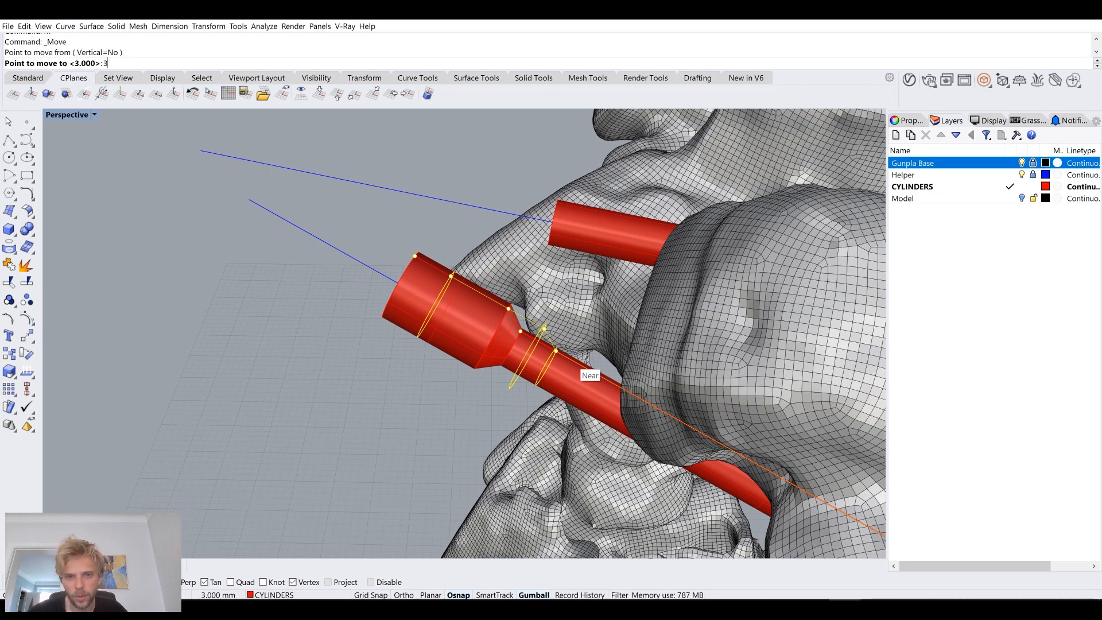
key("Return")
right_click_drag(573, 363, 539, 356)
Step: Hide the Gunpla Base mesh and offset the circle at the upper thin cylinder's open end outward
left_click(1022, 163)
right_click_drag(631, 270, 452, 287)
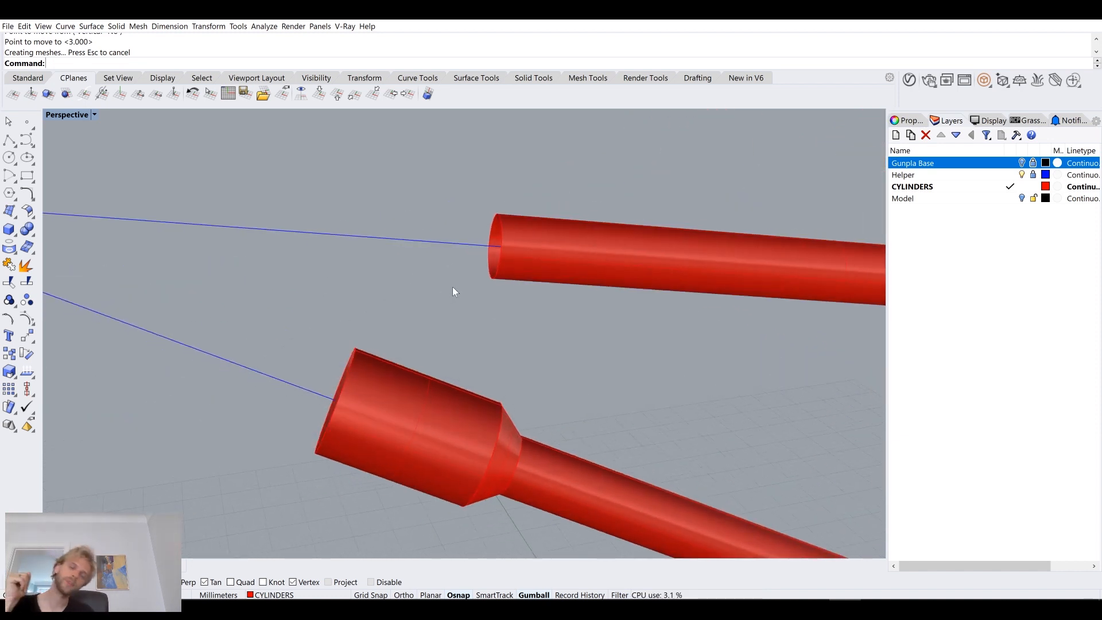
right_click_drag(497, 251, 486, 284)
left_click(511, 257)
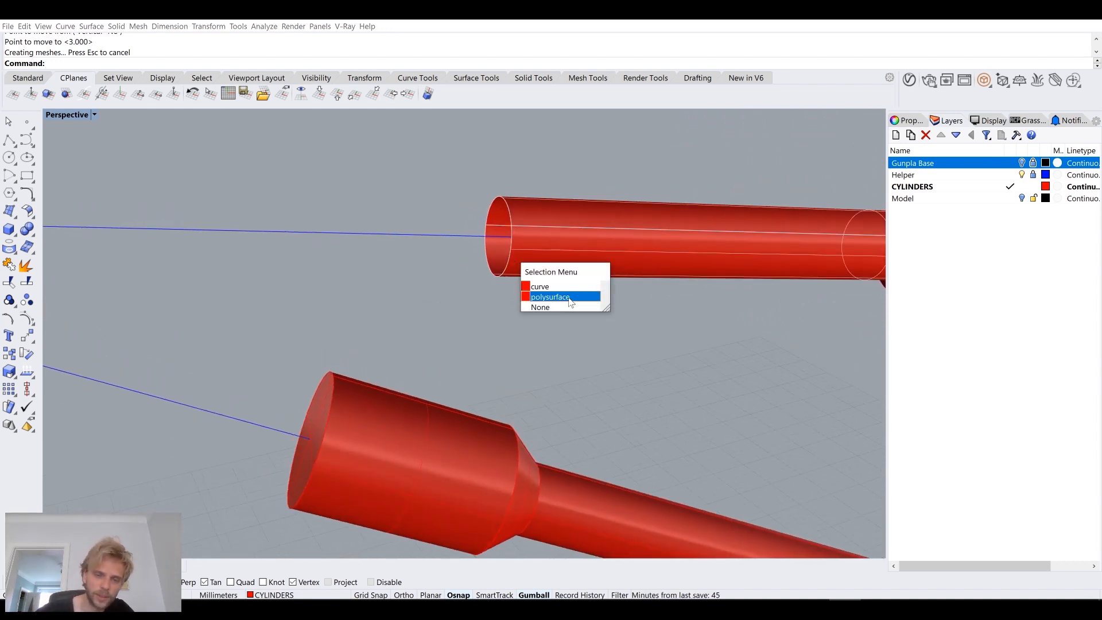
left_click(565, 287)
type("offset")
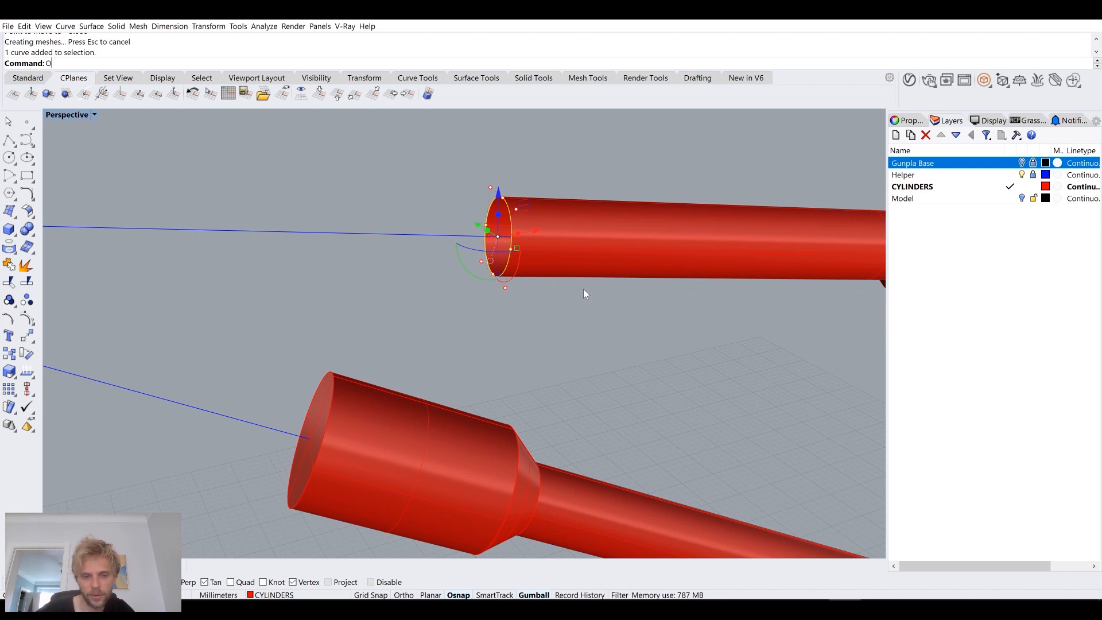
key("Return")
left_click(592, 317)
Step: Move the larger offset circle 1.6 mm outward along the upper cylinder's helper line
left_click(511, 168)
type("m")
key("Return")
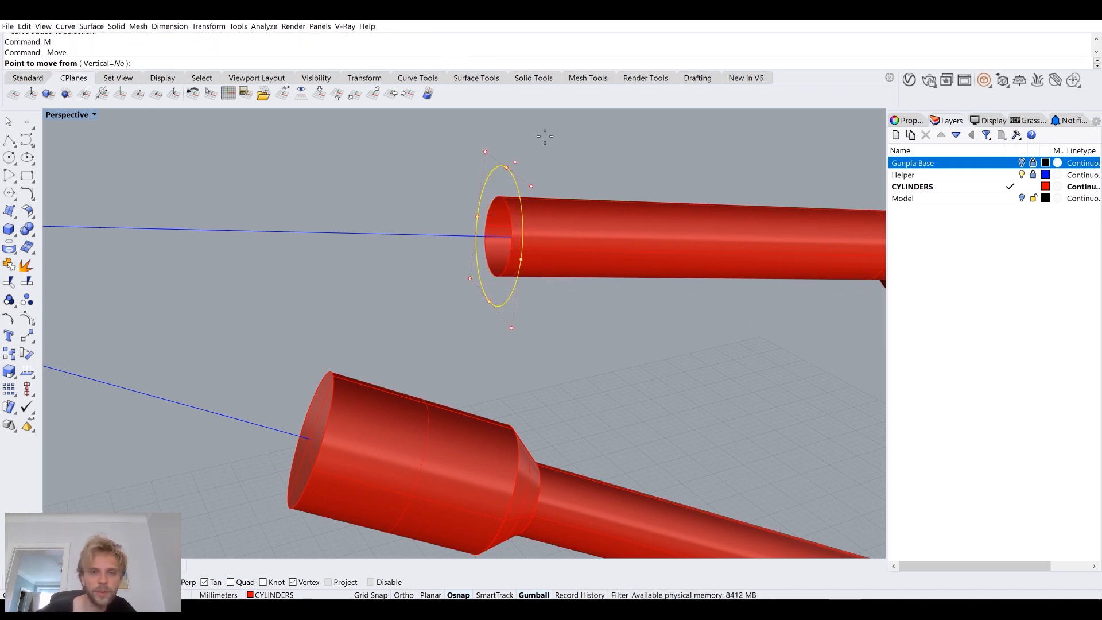
left_click(438, 236)
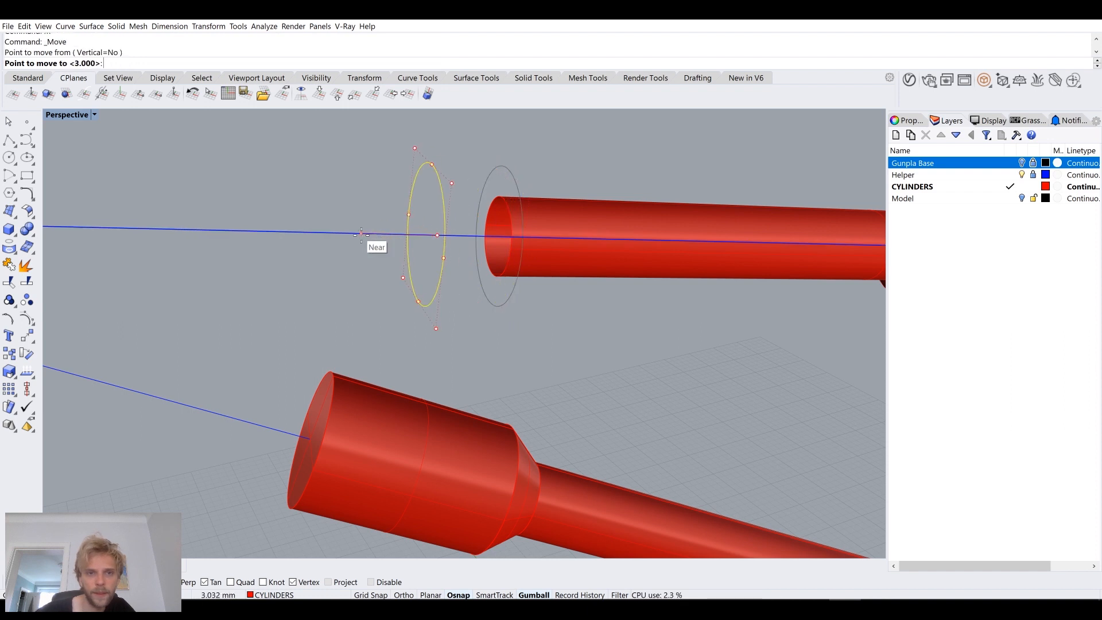
type("1.2")
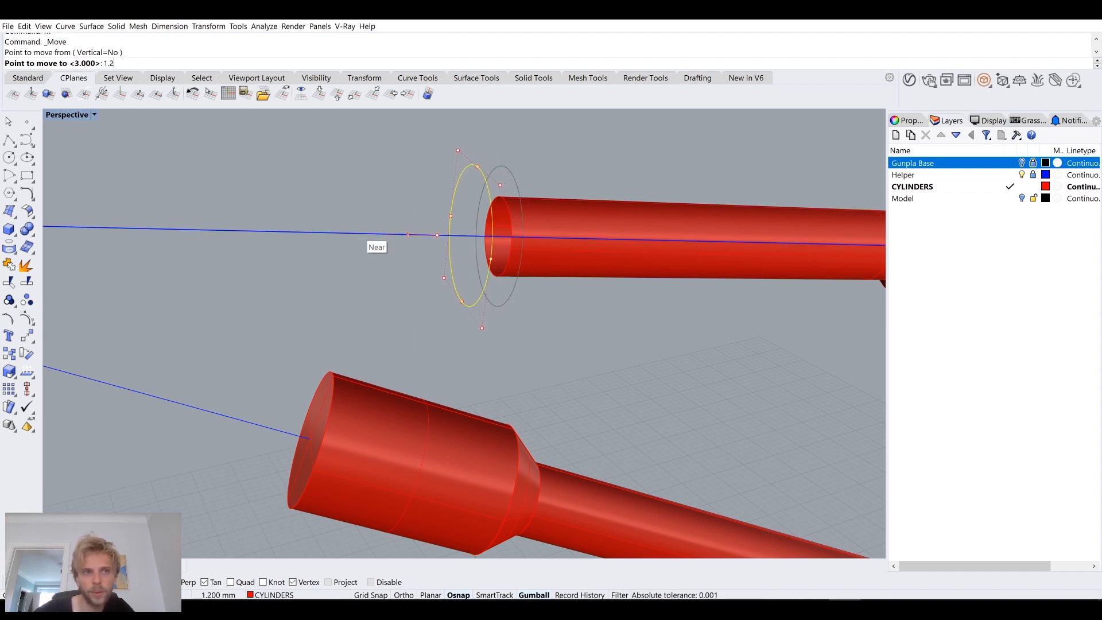
key("BackSpace")
key("BackSpace")
type(".6")
key("Return")
left_click(361, 235)
right_click_drag(363, 239, 337, 233)
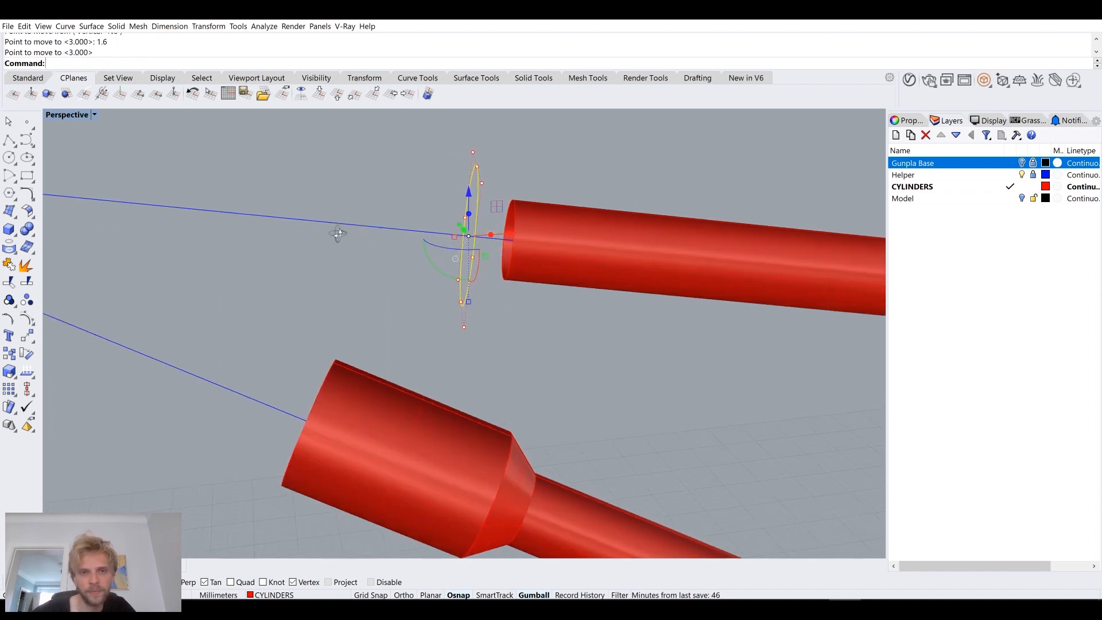
type("extrdu")
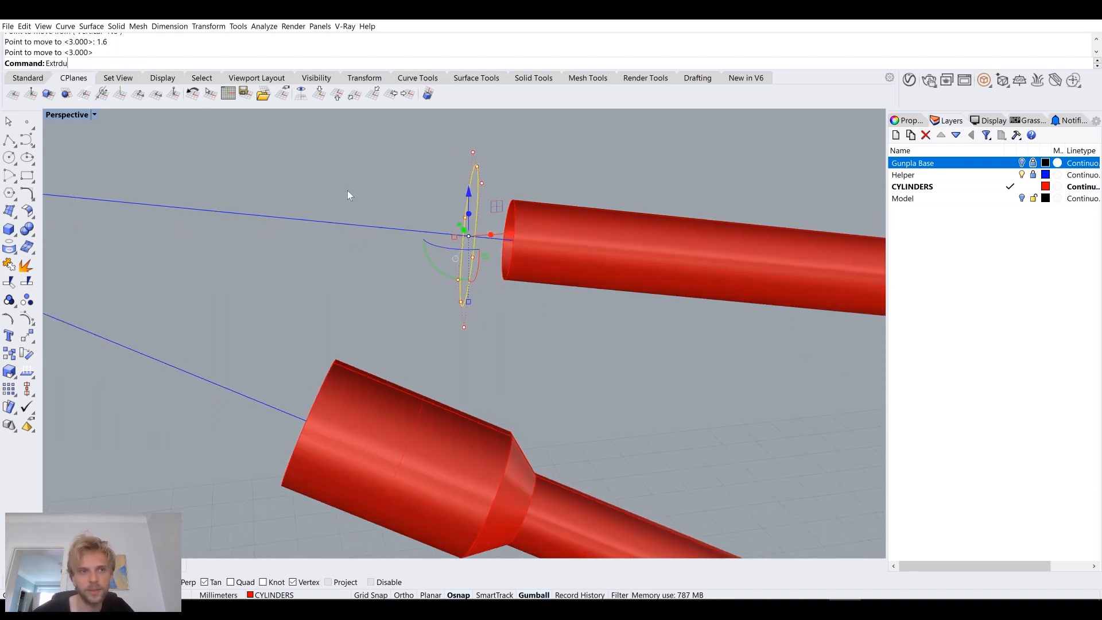
key("BackSpace")
key("BackSpace")
type("udeCrv")
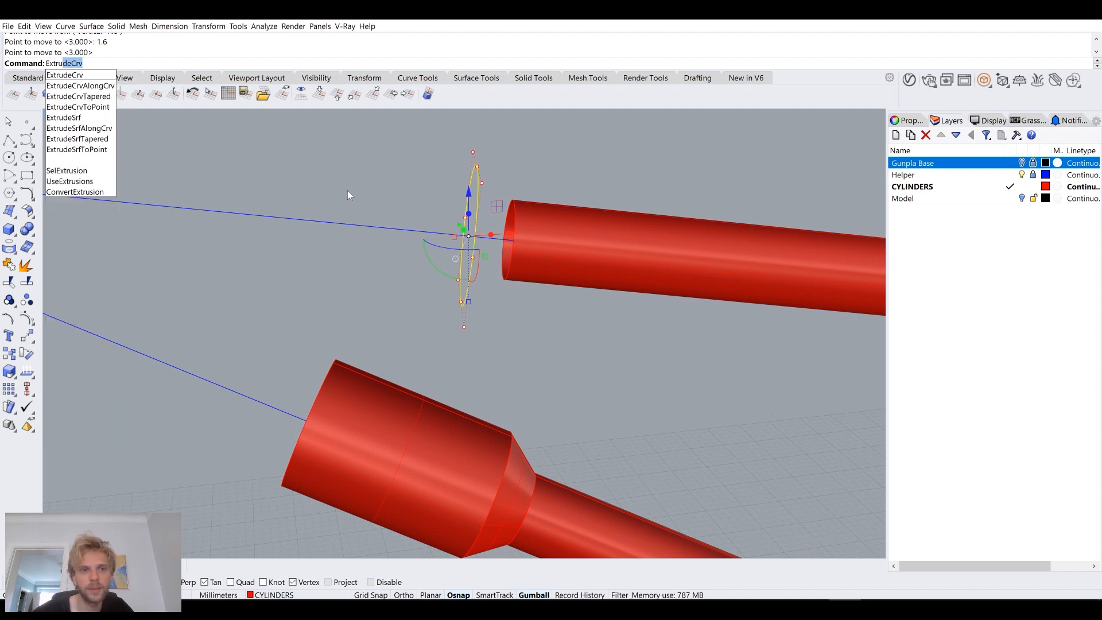
key("Escape")
key("Escape")
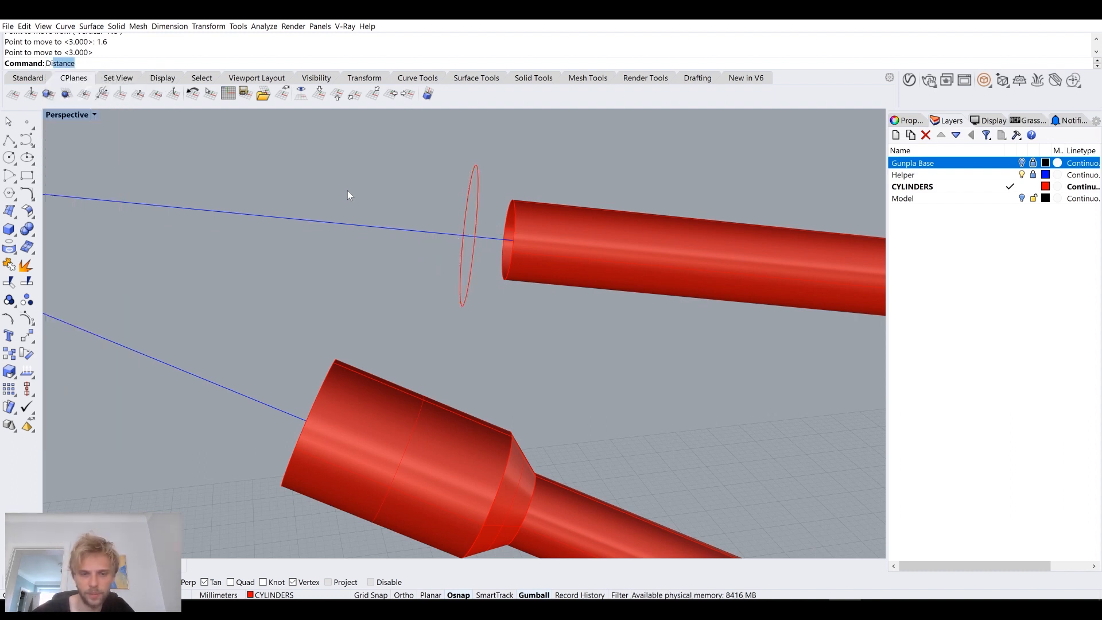
Step: Measure the length of the straight wide section on the lower cylinder
type("d")
key("Return")
left_click(513, 438)
left_click(336, 360)
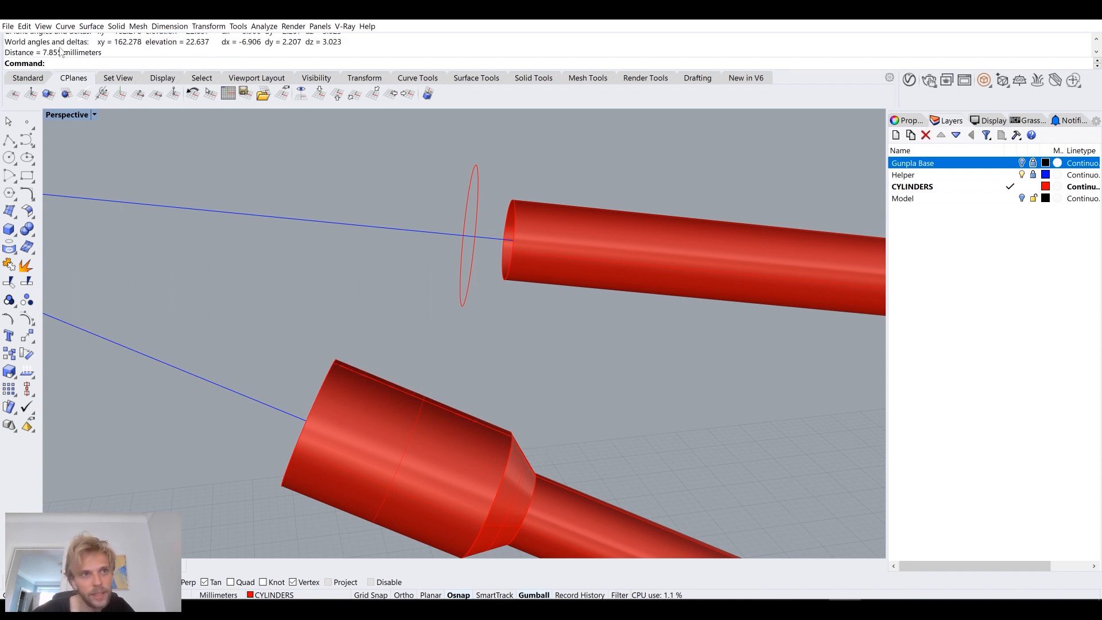
Step: Extrude the larger circle 7.855 mm outward along the helper line as an open tube
left_click(479, 193)
type("ExtrudeCrv")
key("Return")
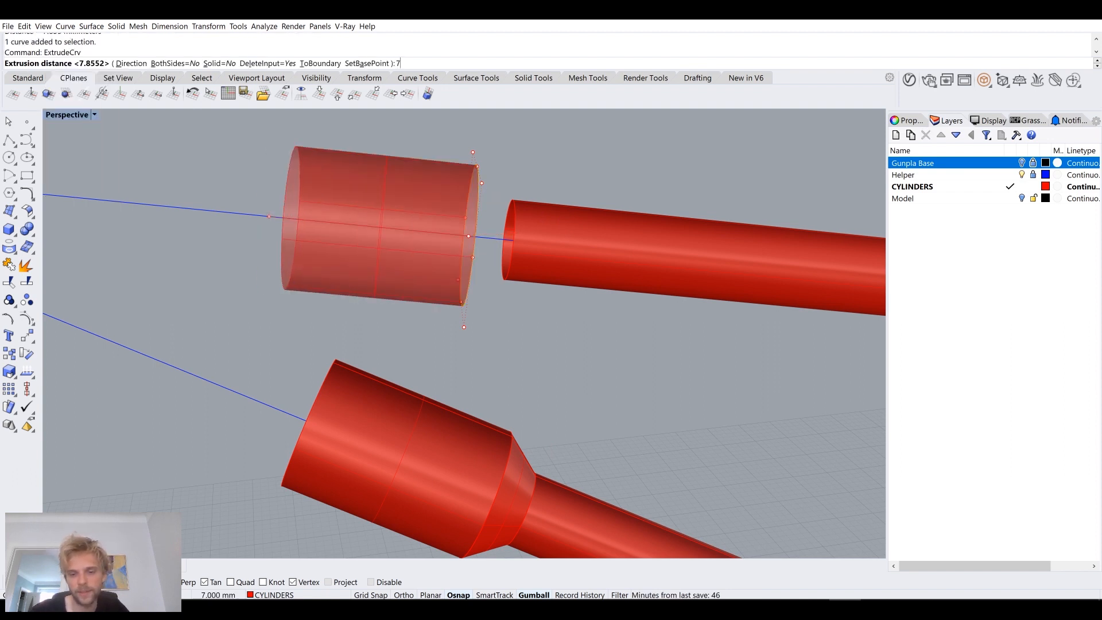
left_click(270, 207)
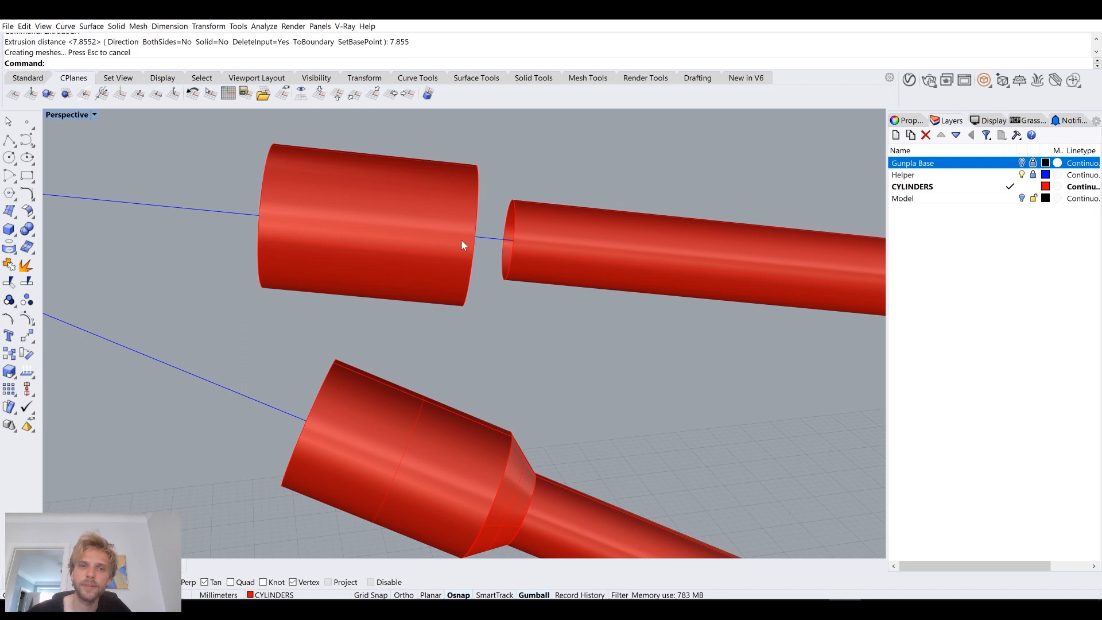
Step: Loft a flare between the upper thin cylinder's end circle and the near edge of the wide tube
right_click_drag(460, 239, 487, 195)
left_click(524, 215)
left_click(521, 212)
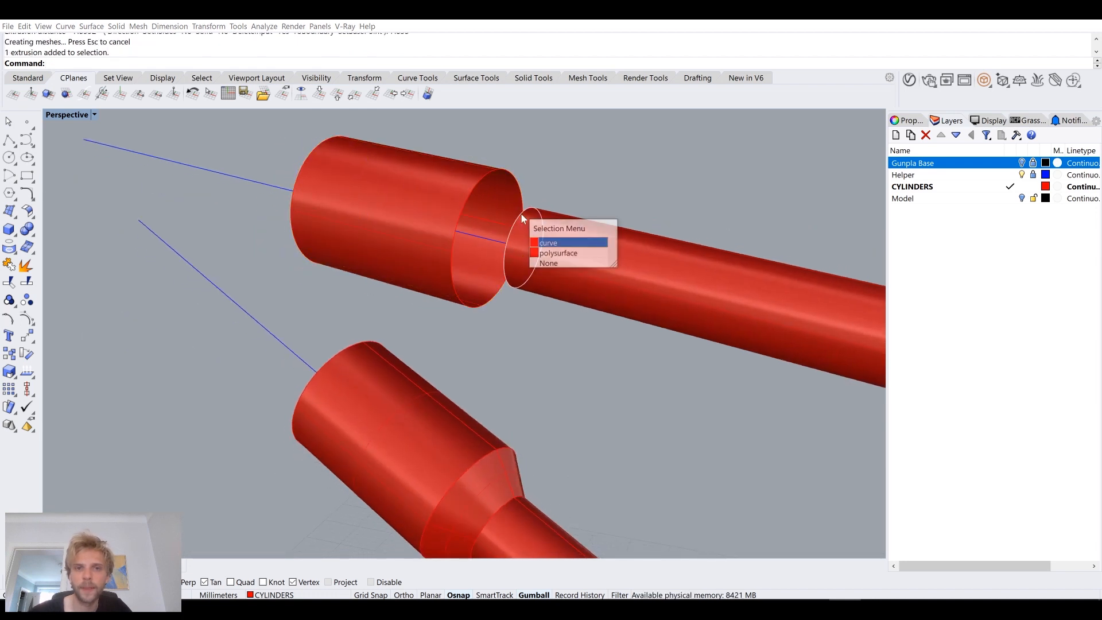
left_click(546, 241)
type("loft")
key("Return")
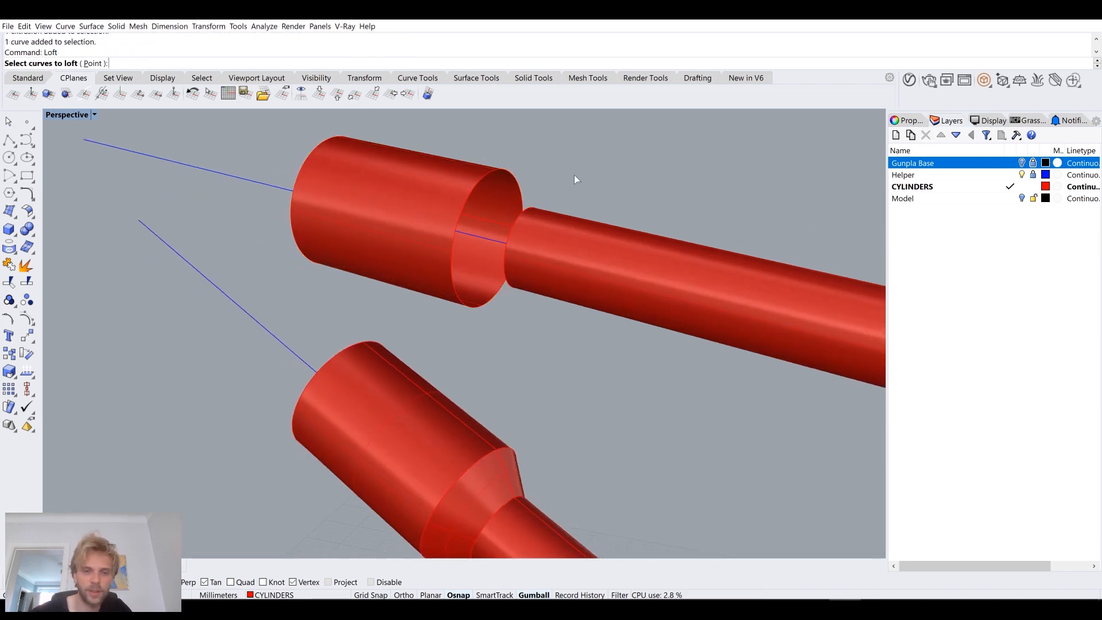
left_click(517, 225)
left_click(542, 249)
left_click(475, 197)
key("Return")
Step: Join the upper cylinder, flare and wide tube into one polysurface and cap its open end
key("Return")
key("Return")
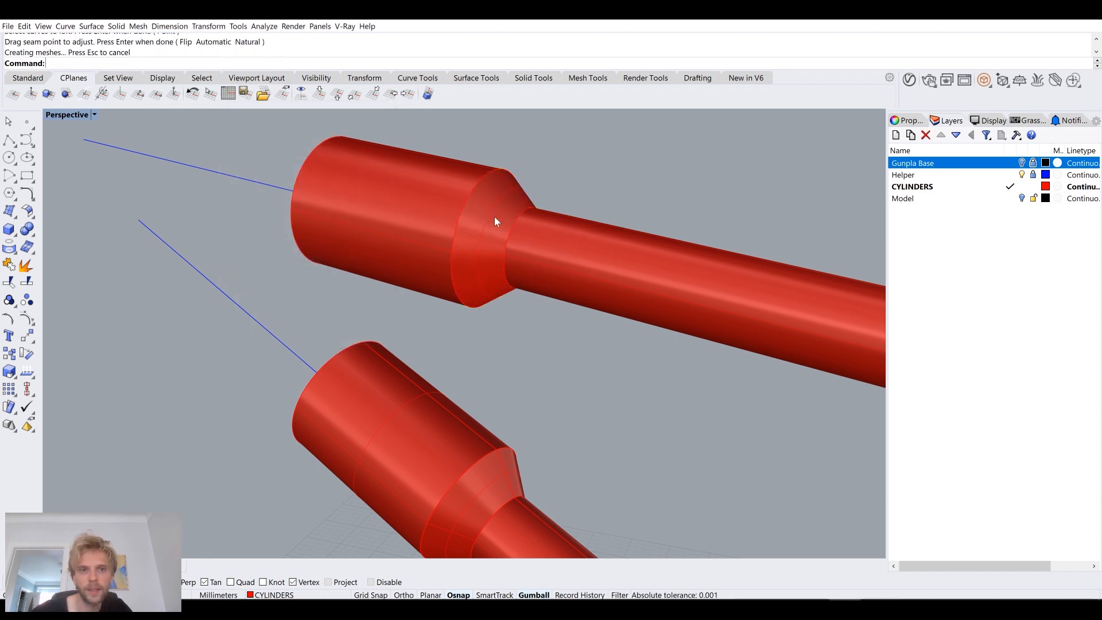
scroll(542, 256, "down", 6)
right_click_drag(543, 257, 584, 281)
scroll(583, 281, "down", 3)
left_click_drag(590, 344, 404, 163)
type("Jo")
key("Return")
type("cap")
key("Return")
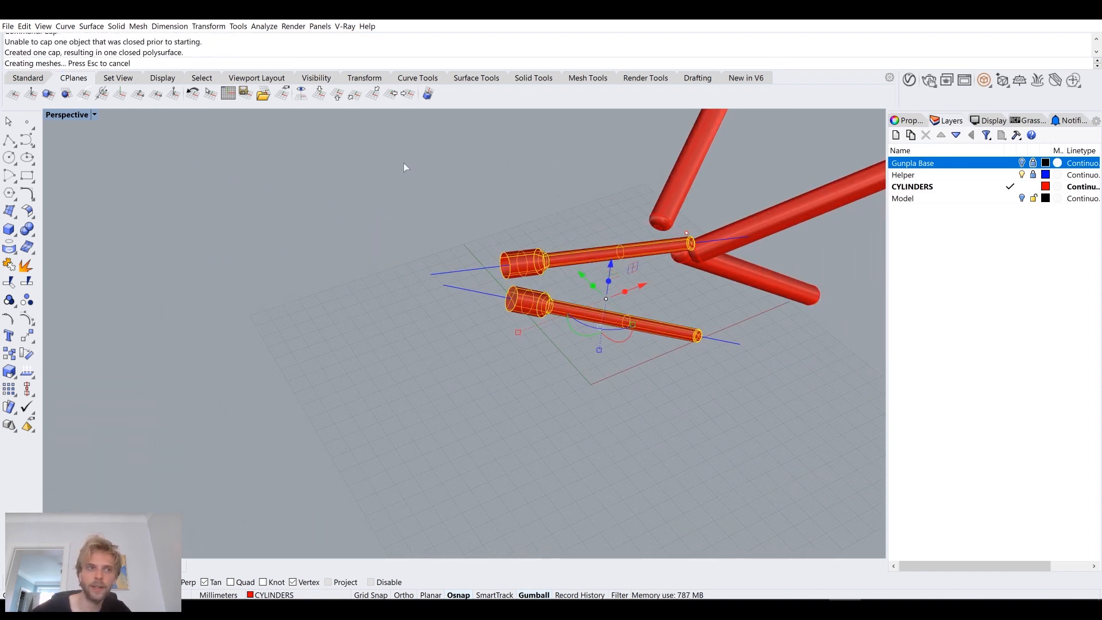
Step: Select and delete all leftover construction curves and points in the model
key("Escape")
type("S")
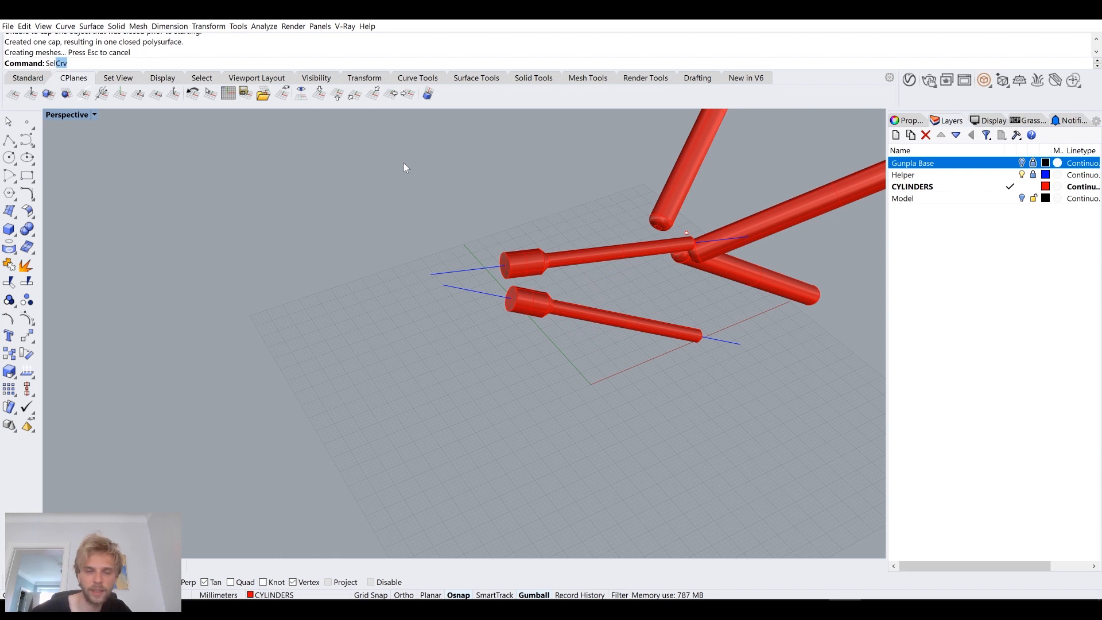
type("el")
key("Return")
key("Delete")
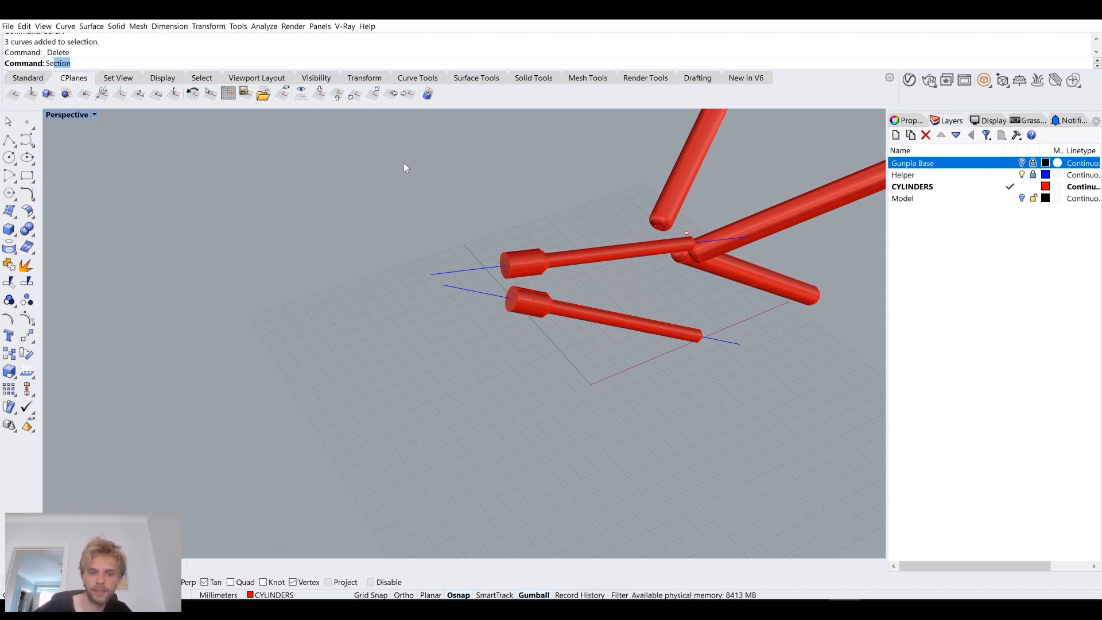
key("Return")
key("Delete")
Step: Try a 0.5 mm edge fillet where the flare meets the upper thin cylinder
right_click_drag(428, 286, 390, 370, "shift")
scroll(419, 376, "up", 7)
scroll(426, 337, "up", 4)
scroll(427, 343, "down", 5)
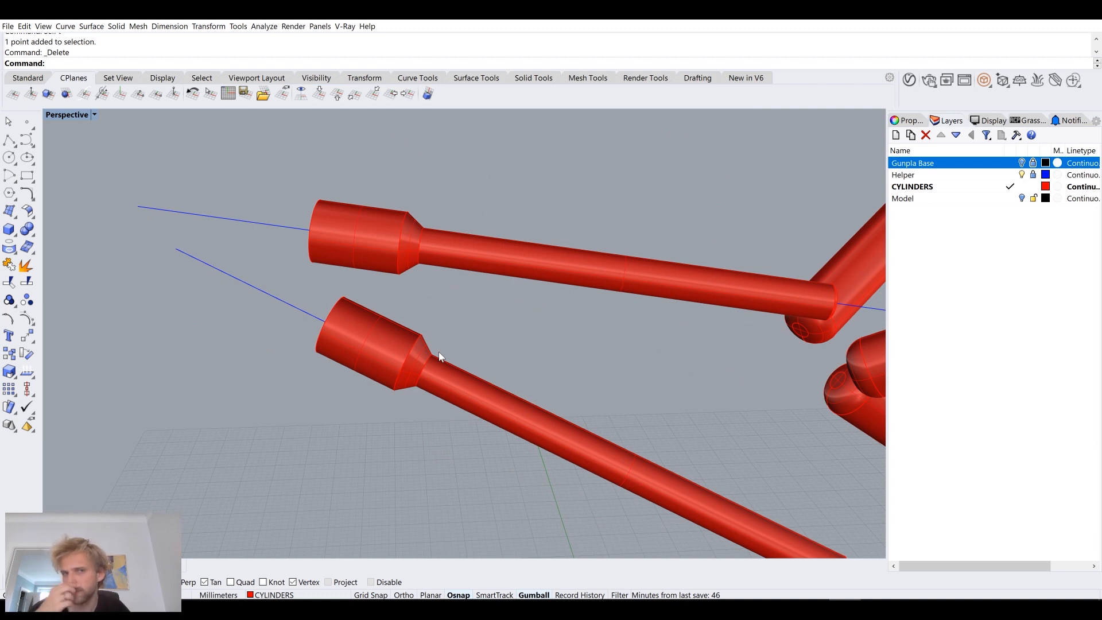
scroll(407, 247, "up", 3)
scroll(438, 222, "up", 4)
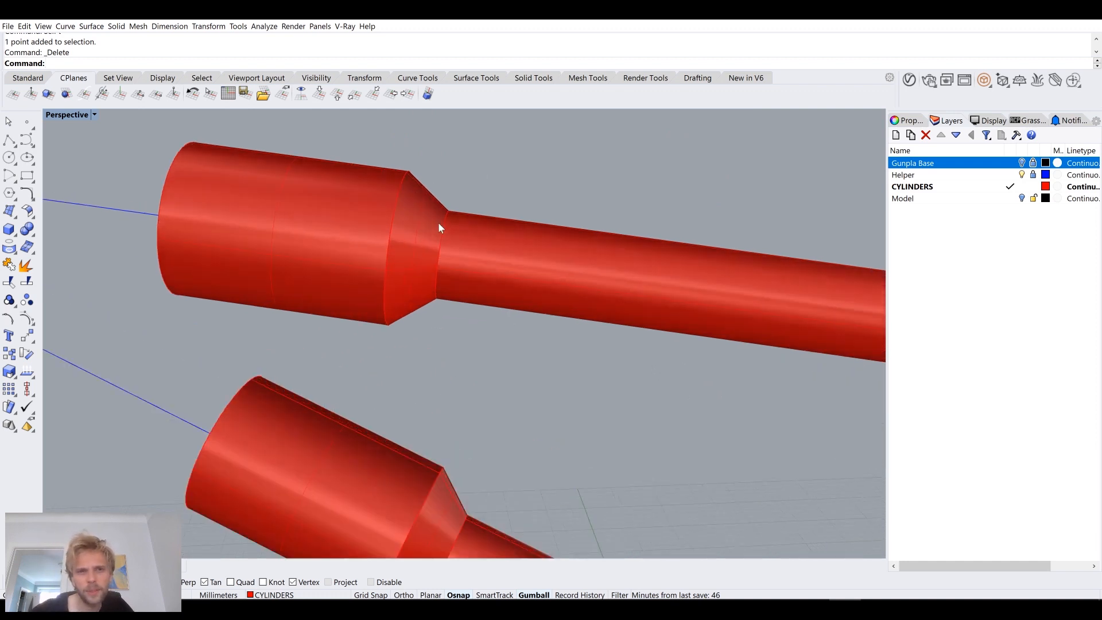
type("Fillet")
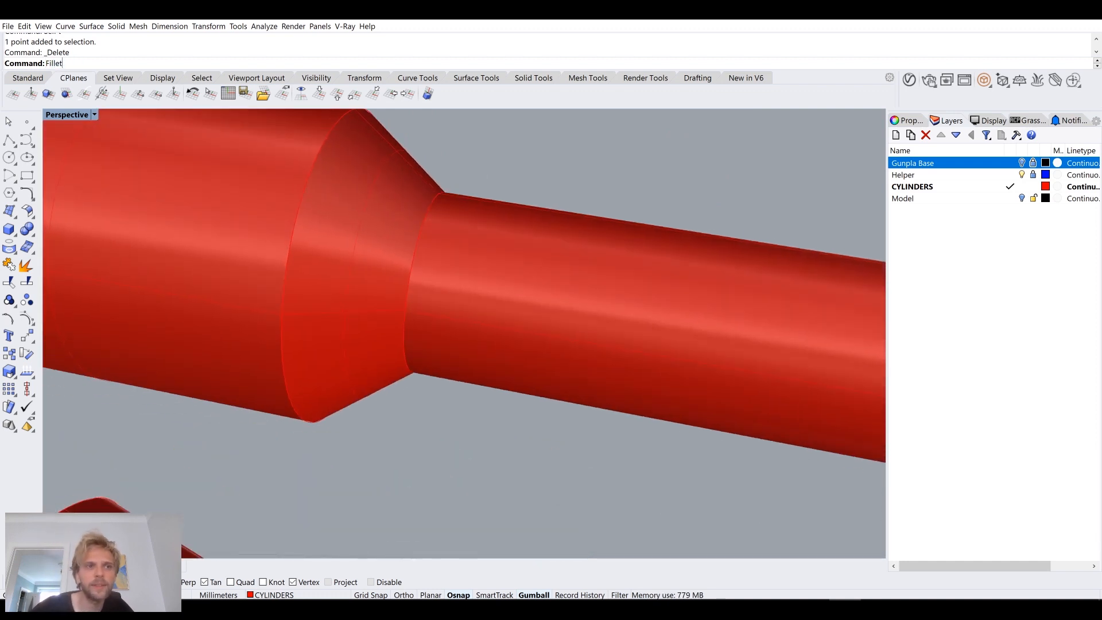
type("Edge")
key("Return")
left_click(171, 63)
type("0.5")
key("Return")
left_click(422, 234)
key("Return")
Step: Try 1 mm edge fillets on both the wide and narrow edges of the upper cylinder's flare
key("Return")
right_click_drag(419, 229, 425, 204)
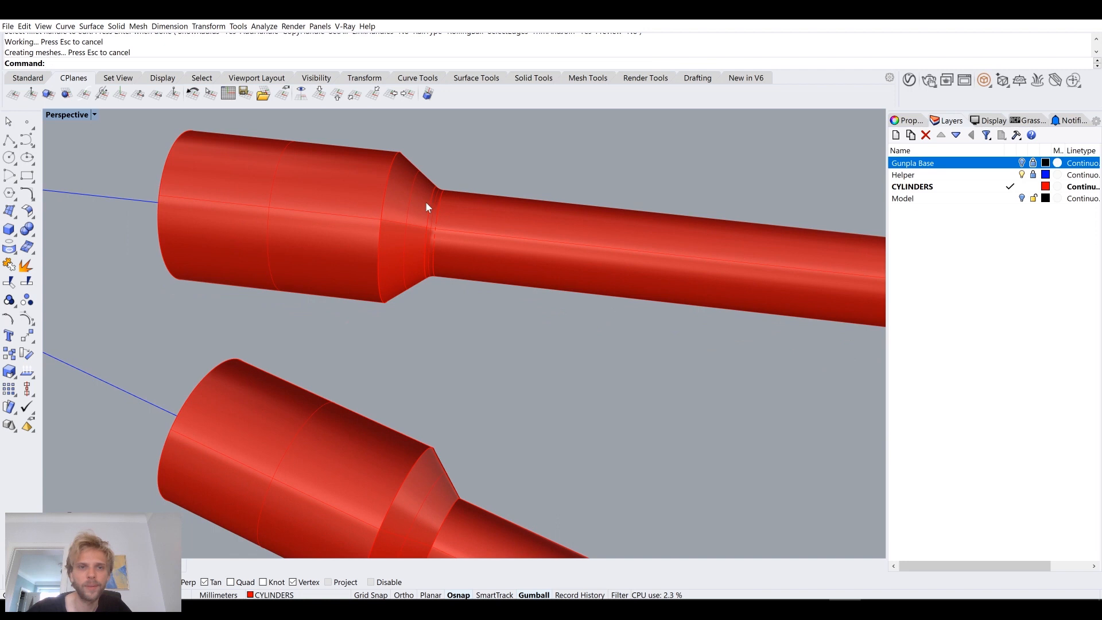
key("ctrl+z")
key("Return")
left_click(193, 61)
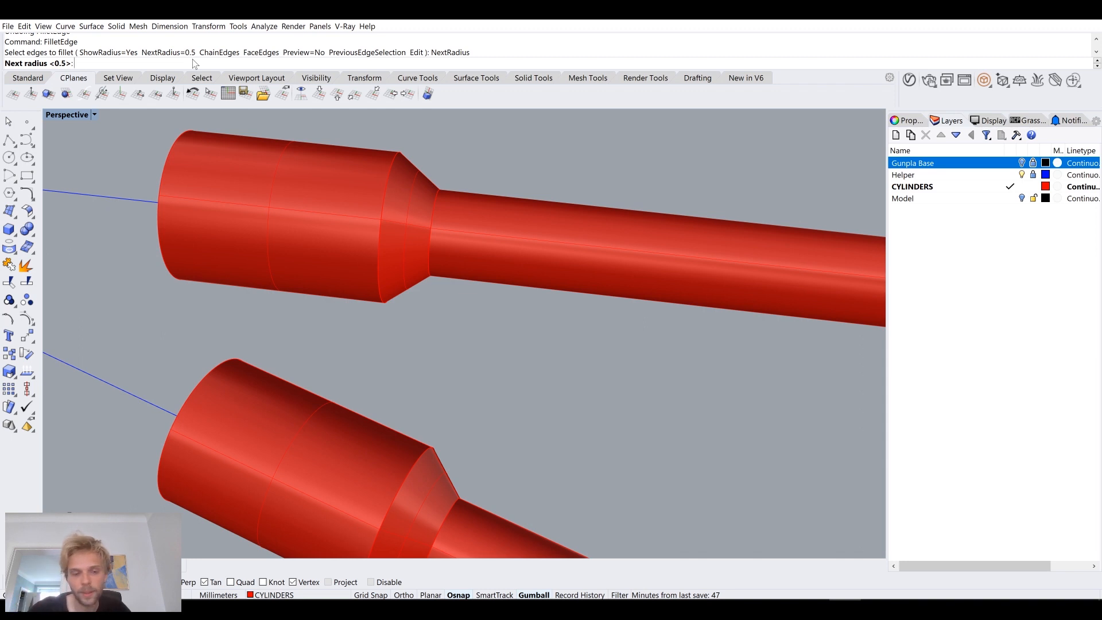
type("1")
key("Return")
left_click(391, 190)
left_click(434, 217)
key("Return")
key("Return")
right_click_drag(442, 202, 460, 173)
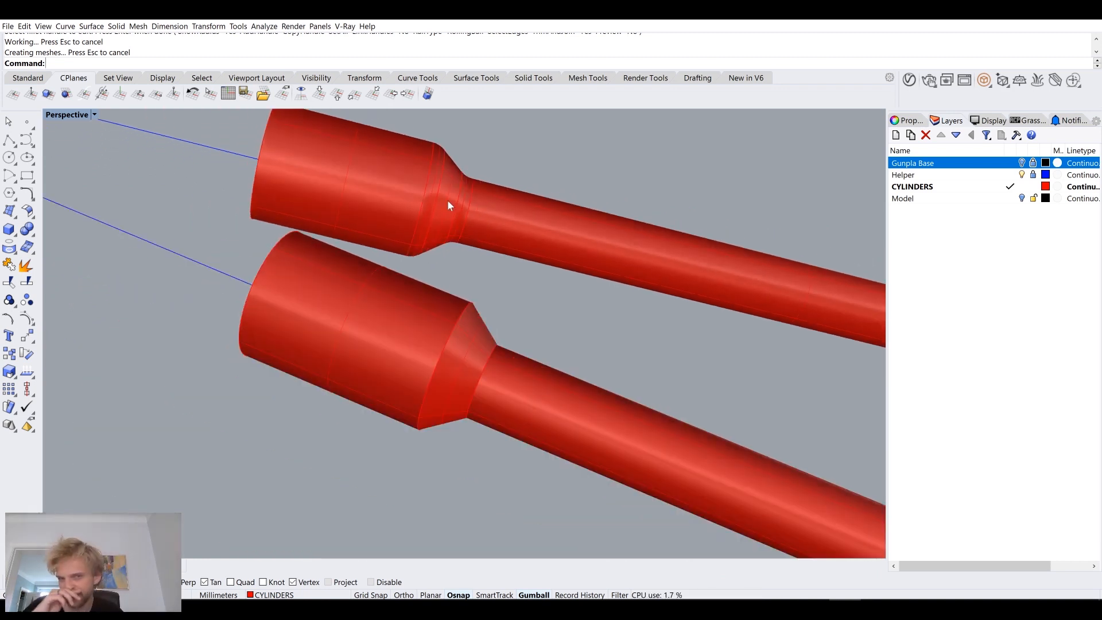
key("ctrl+z")
Step: Try 1 mm edge fillets on the outer end edges of both widened sections
right_click_drag(463, 222, 466, 357)
key("Return")
left_click(453, 180)
key("Return")
key("Return")
key("Return")
left_click(428, 354)
Step: Fillet the outer end edges of both widened sections with a 0.5 mm radius
key("Return")
key("Return")
scroll(426, 357, "up", 5)
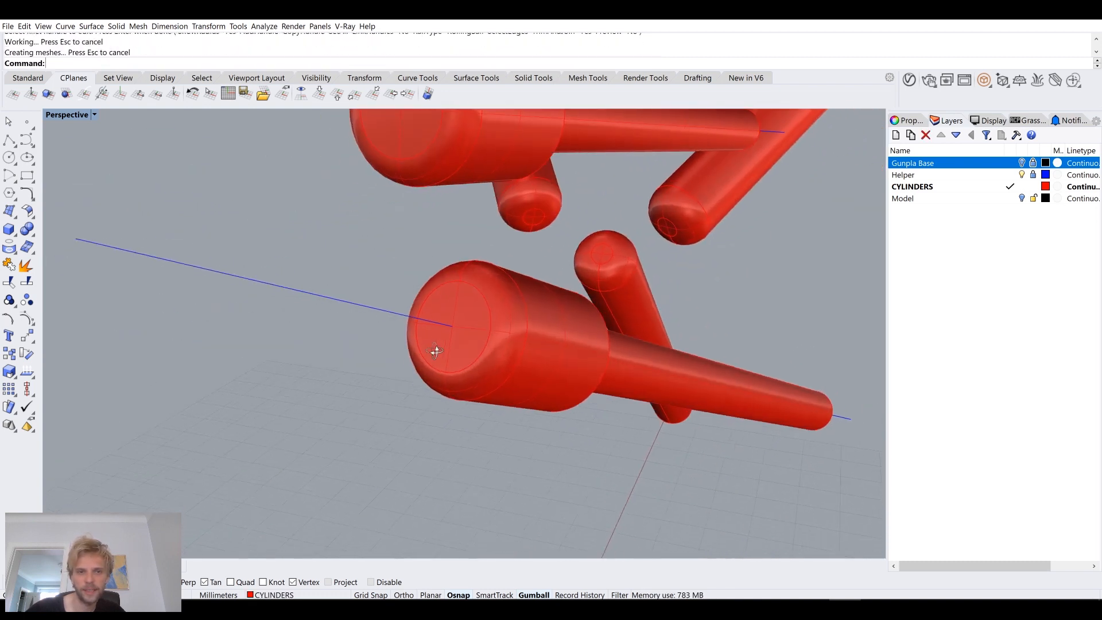
key("ctrl+z")
key("ctrl+z")
key("Return")
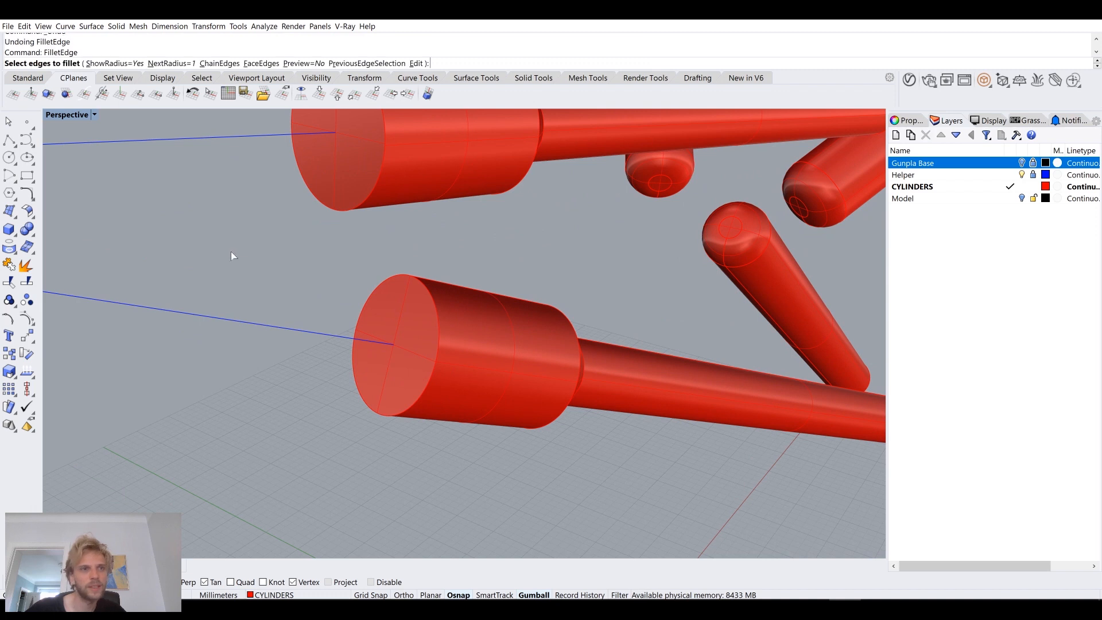
left_click(181, 63)
type("0.5")
key("Return")
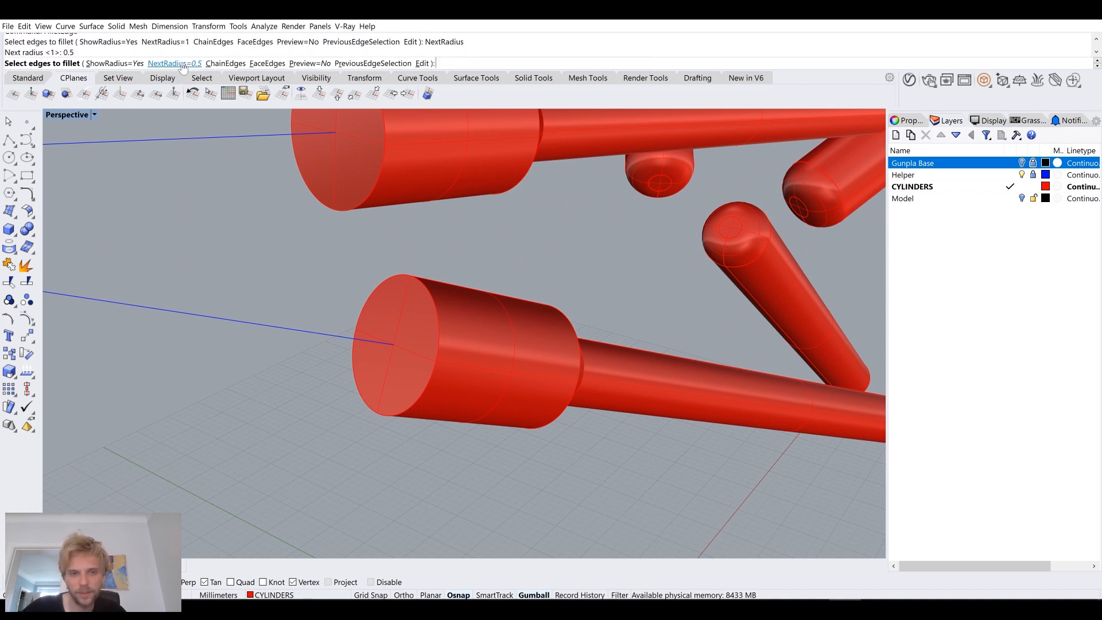
left_click(316, 204)
left_click(382, 287)
key("Return")
key("Return")
scroll(343, 253, "down", 3)
scroll(352, 209, "up", 3)
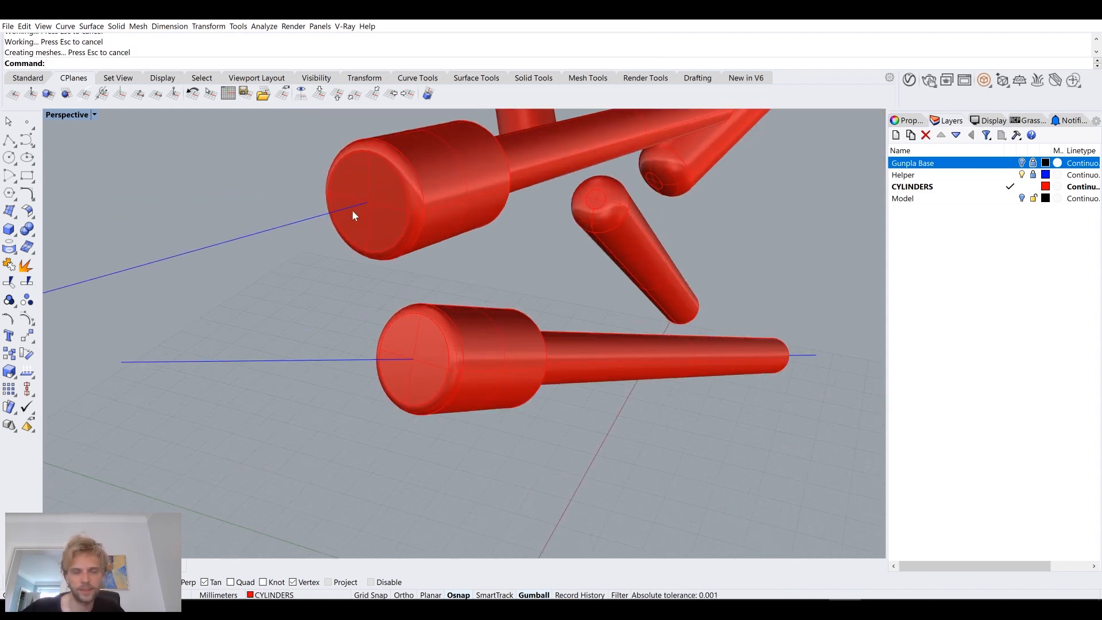
scroll(352, 211, "up", 2)
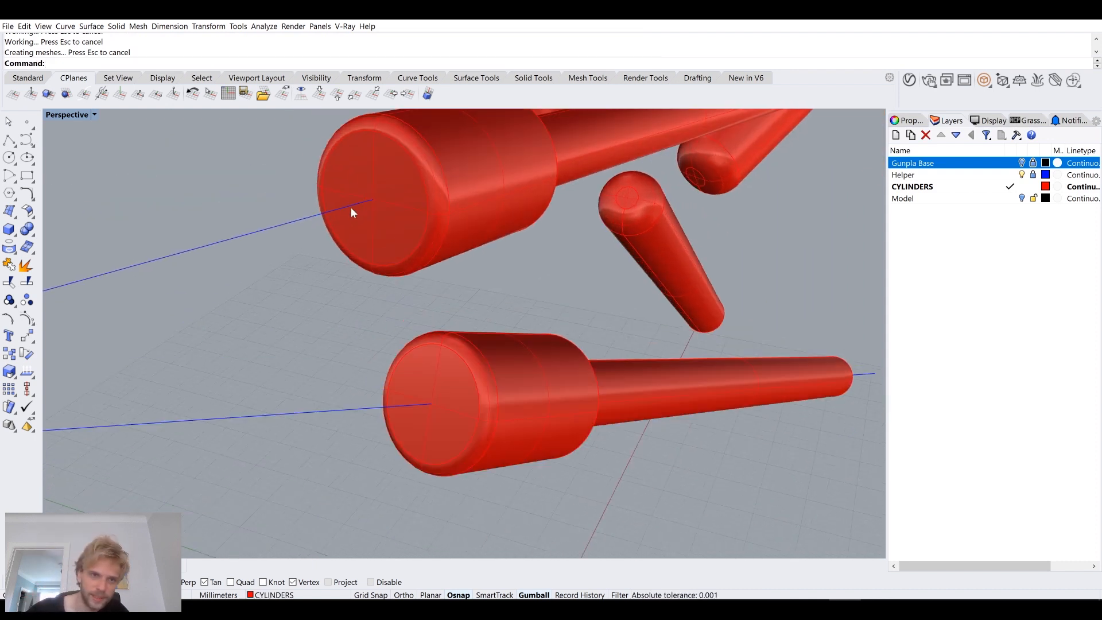
Step: Extract the flat end faces from both widened sections and delete them
left_click(401, 217)
key("Escape")
type("Ext")
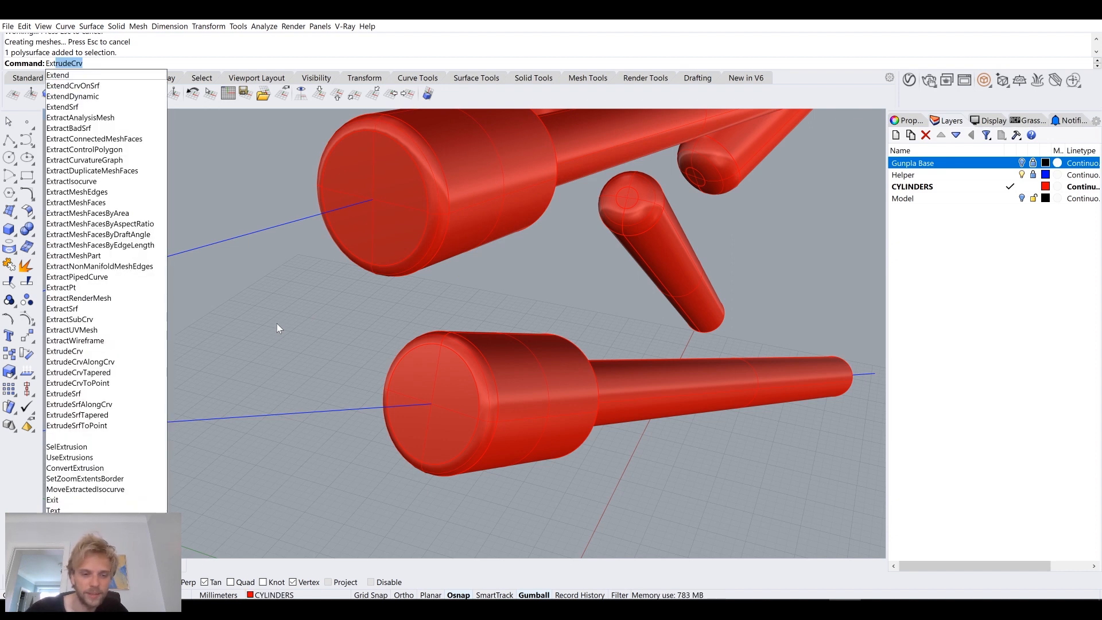
type("ractSrf")
key("Return")
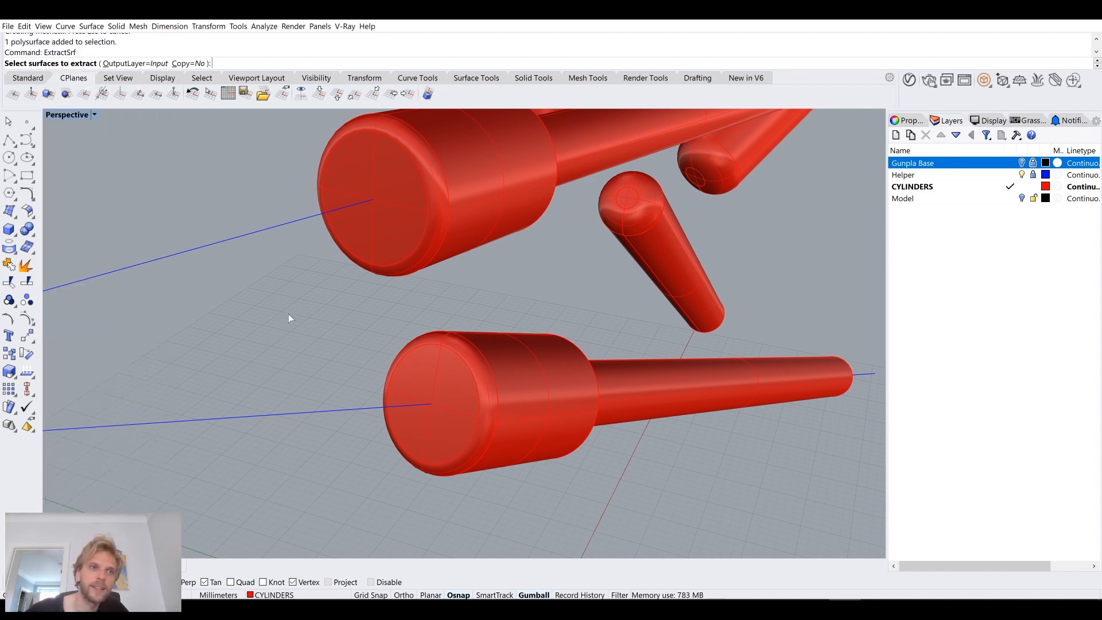
left_click(379, 218)
left_click(437, 422)
key("Return")
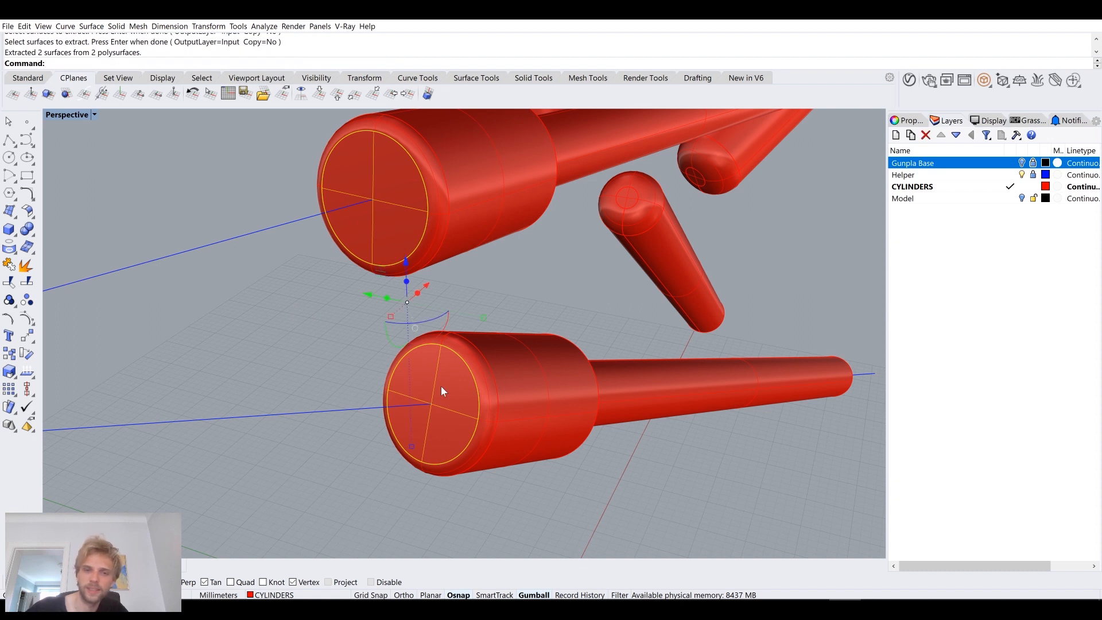
key("Delete")
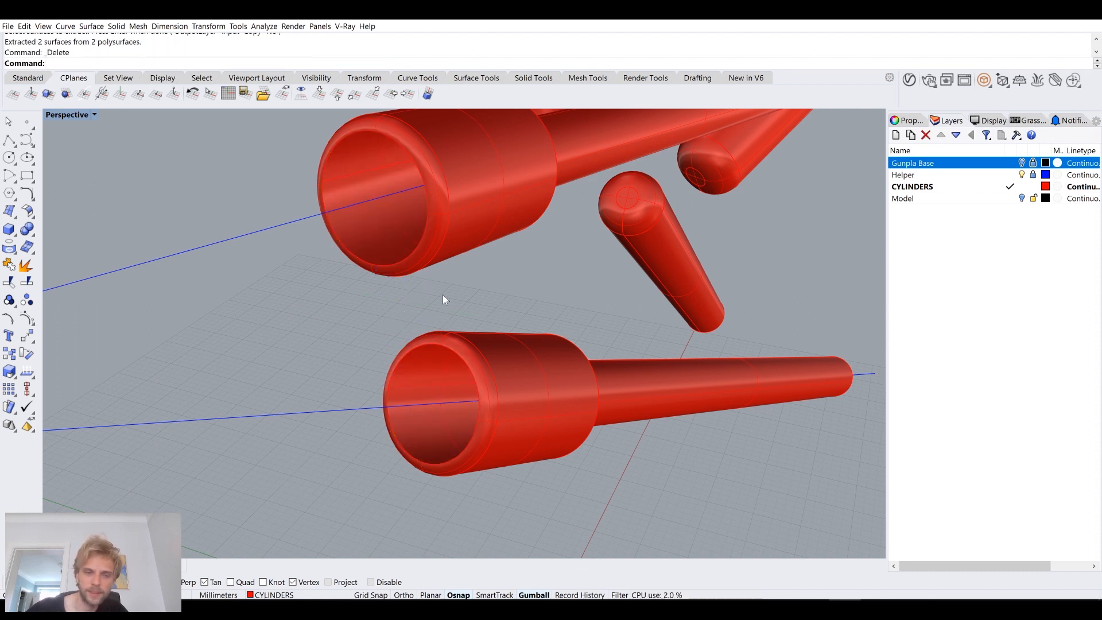
Step: Duplicate the circular open end edges of both widened sections as curves
key("Return")
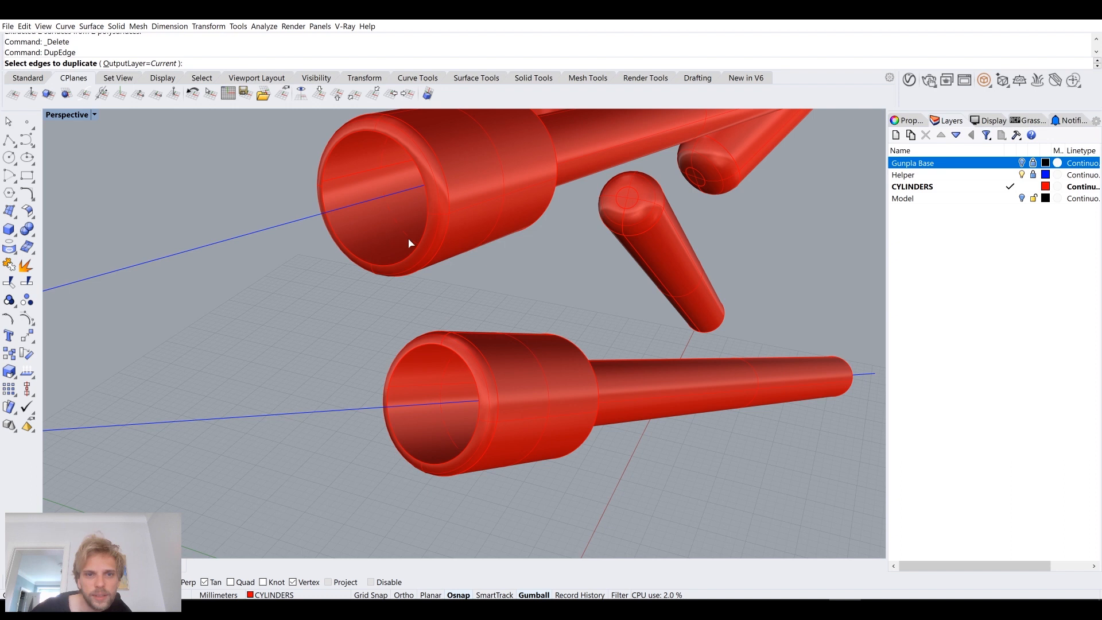
left_click(423, 241)
left_click(465, 351)
key("Return")
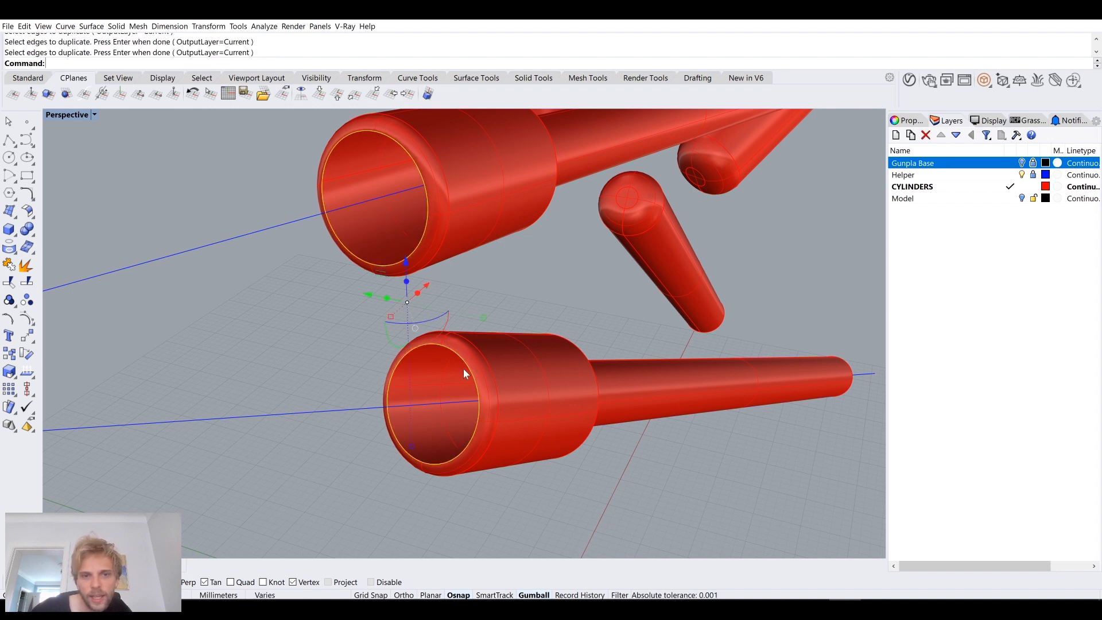
Step: Offset the upper section's duplicated end curve 0.8 mm inward
key("Escape")
left_click(379, 268)
left_click(394, 295)
type("Offs")
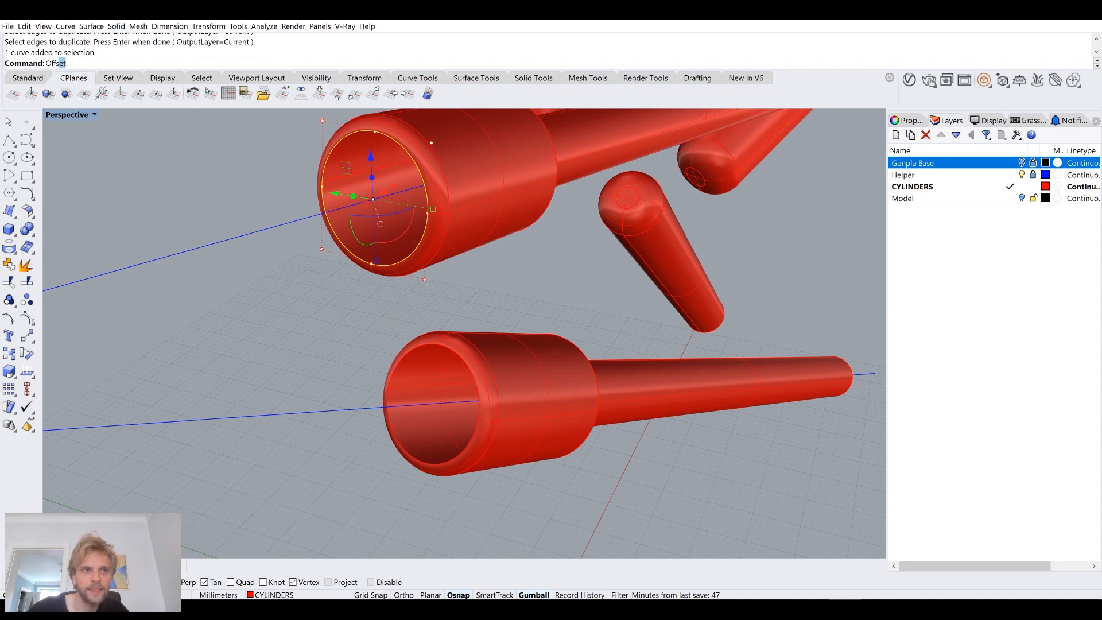
type("etS")
key("BackSpace")
key("BackSpace")
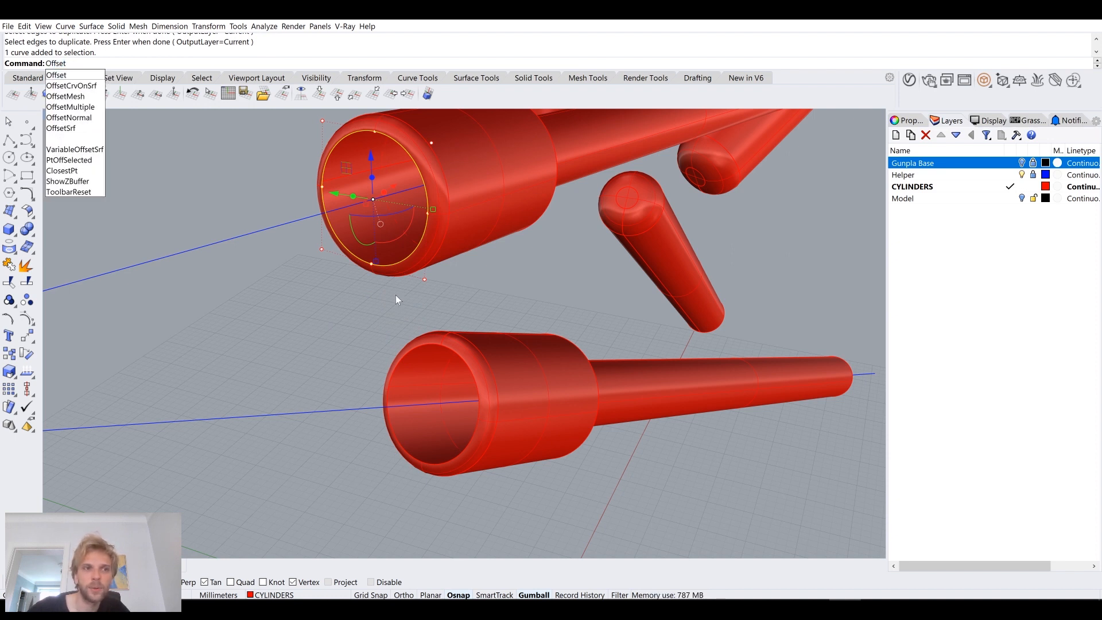
key("Return")
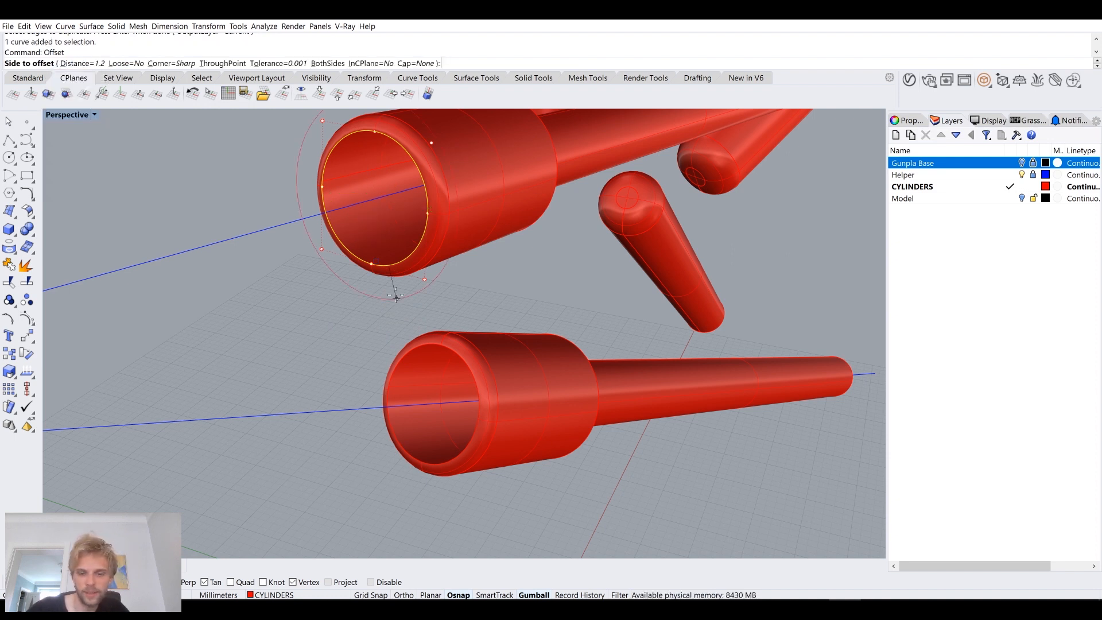
type("0.8")
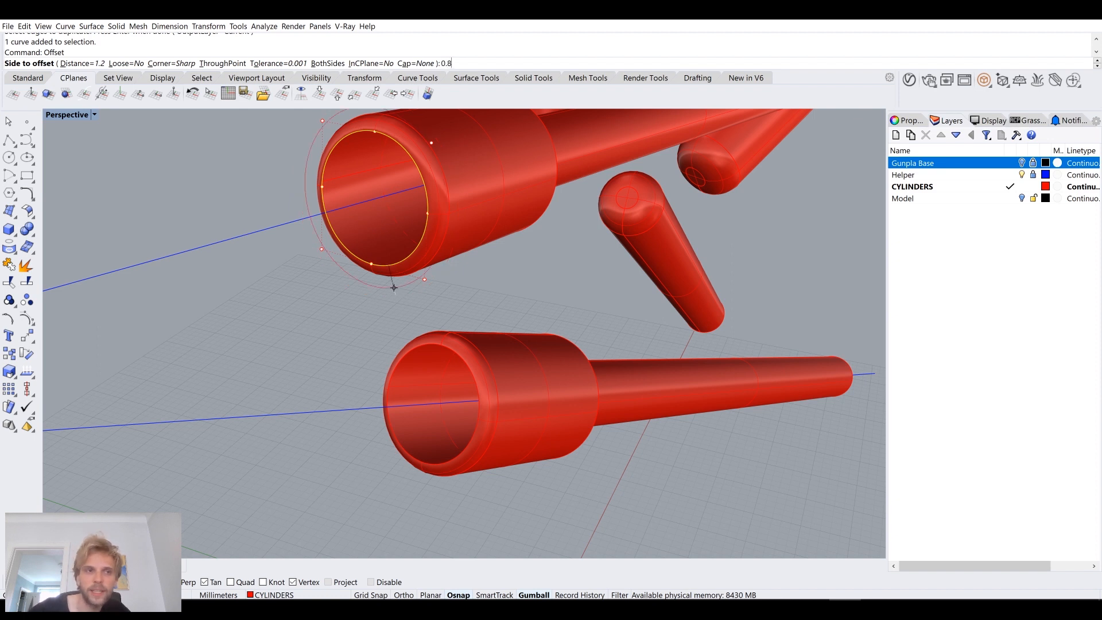
key("Return")
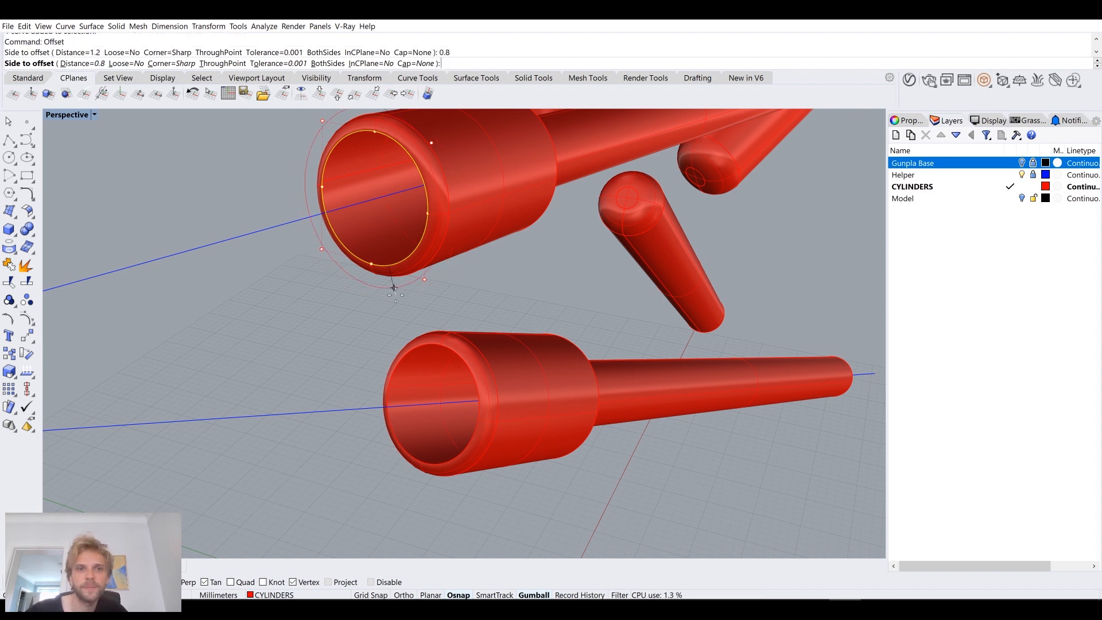
left_click(369, 239)
Step: Create a planar ring surface between the upper section's two end curves and delete both curves
scroll(331, 165, "up", 3)
left_click(383, 151, "shift")
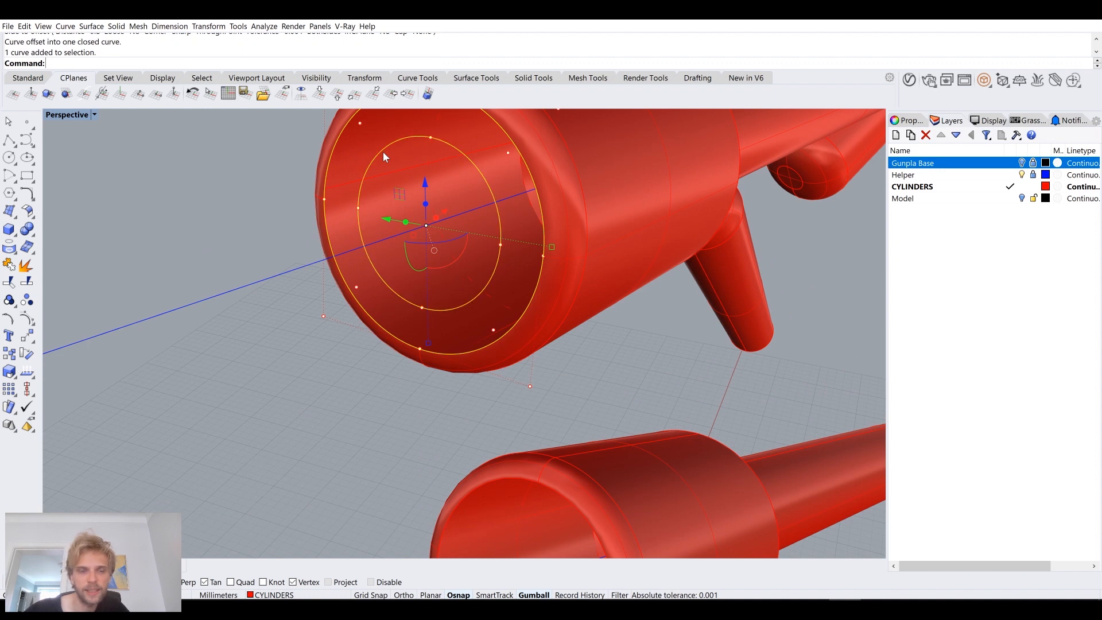
type("PlanarSrf")
key("Return")
key("Delete")
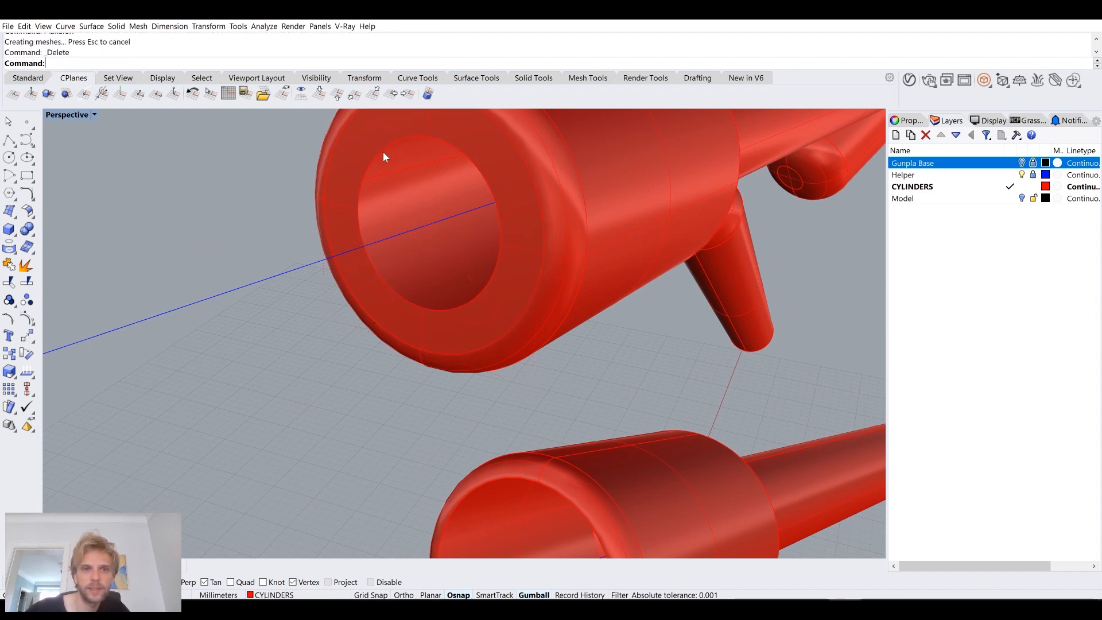
Step: Extrude the inner edge of the upper end ring 1.5 mm into the cylinder to form a recess wall
left_click(384, 151)
key("Escape")
type("ExtrudeCrv")
key("Return")
left_click(383, 152)
key("Return")
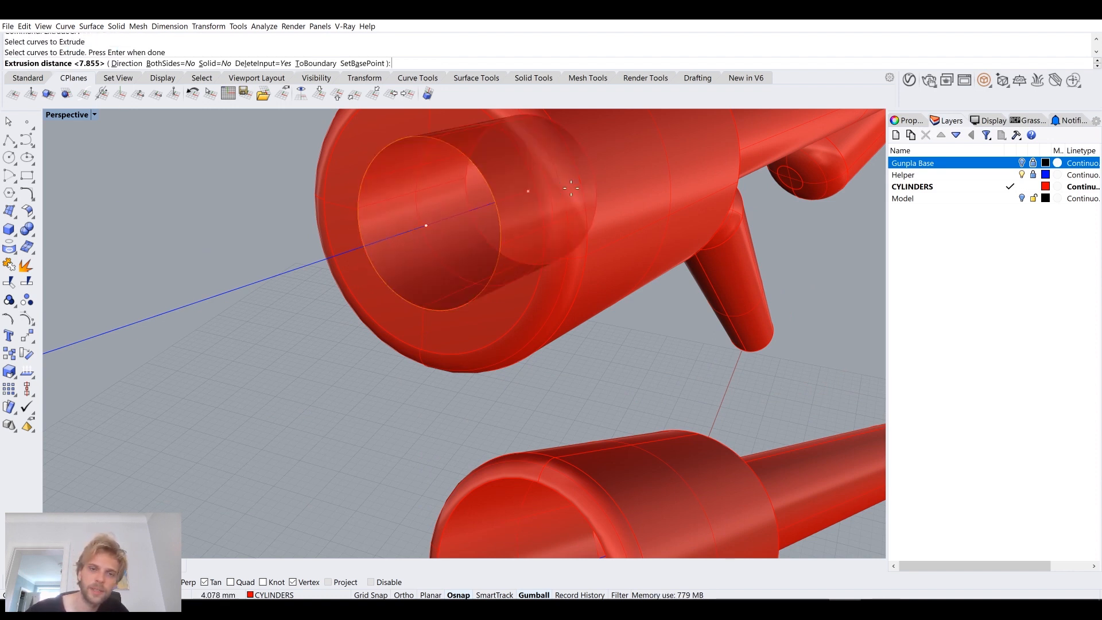
type("1.")
key("BackSpace")
key("BackSpace")
type(".5")
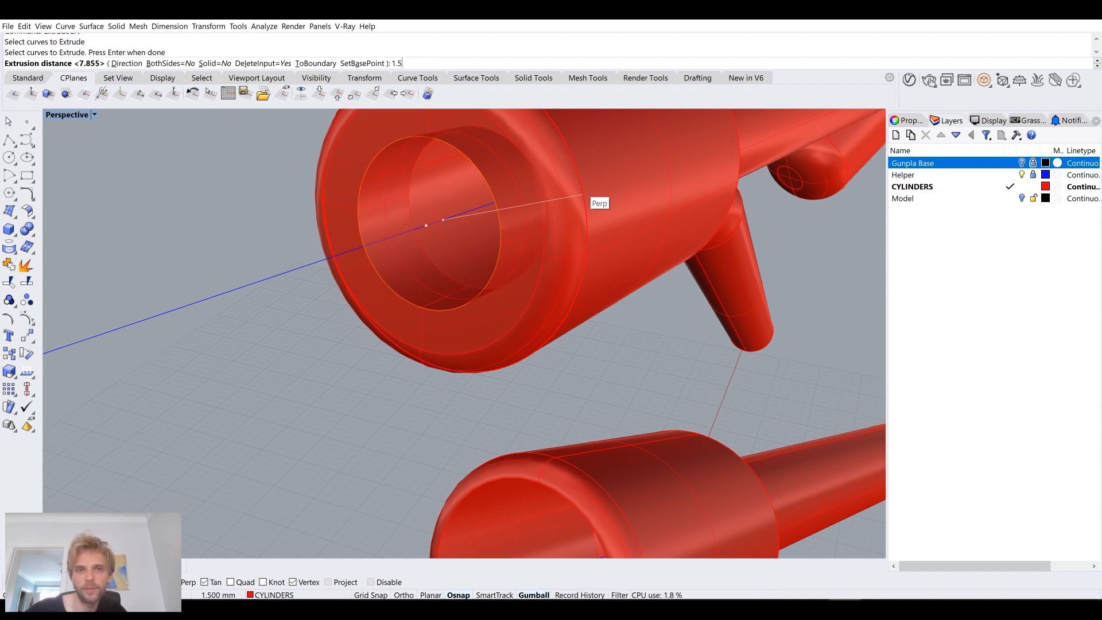
key("Return")
Step: Join the upper cylinder's body, end ring and recess wall, and cap the recess to make a closed solid
scroll(542, 206, "down", 5)
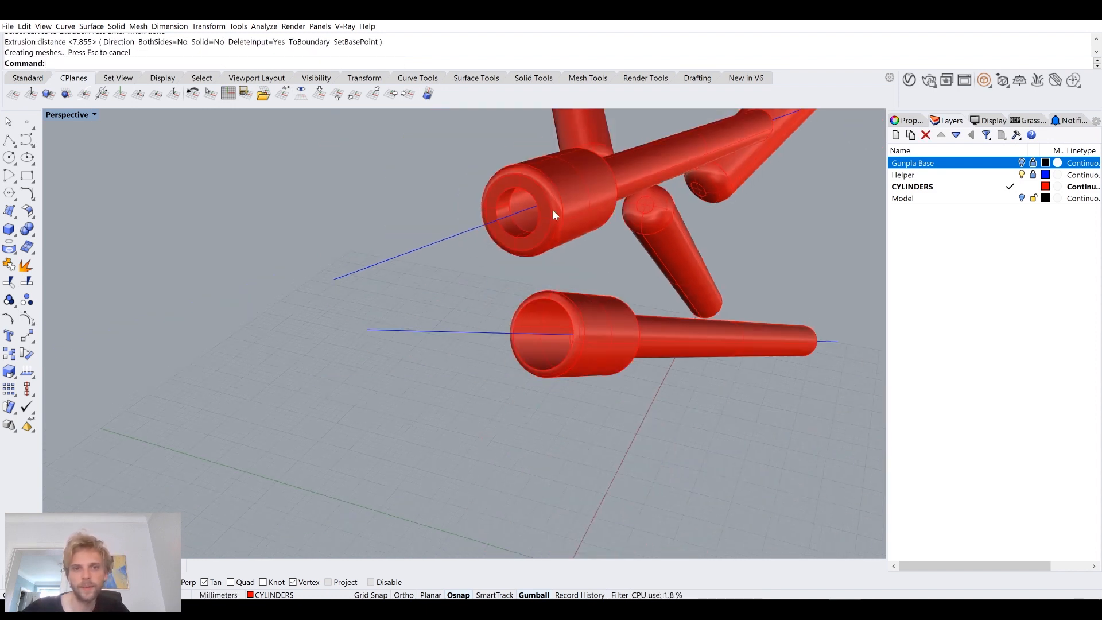
right_click_drag(553, 210, 526, 313)
left_click_drag(535, 322, 318, 207)
key("Return")
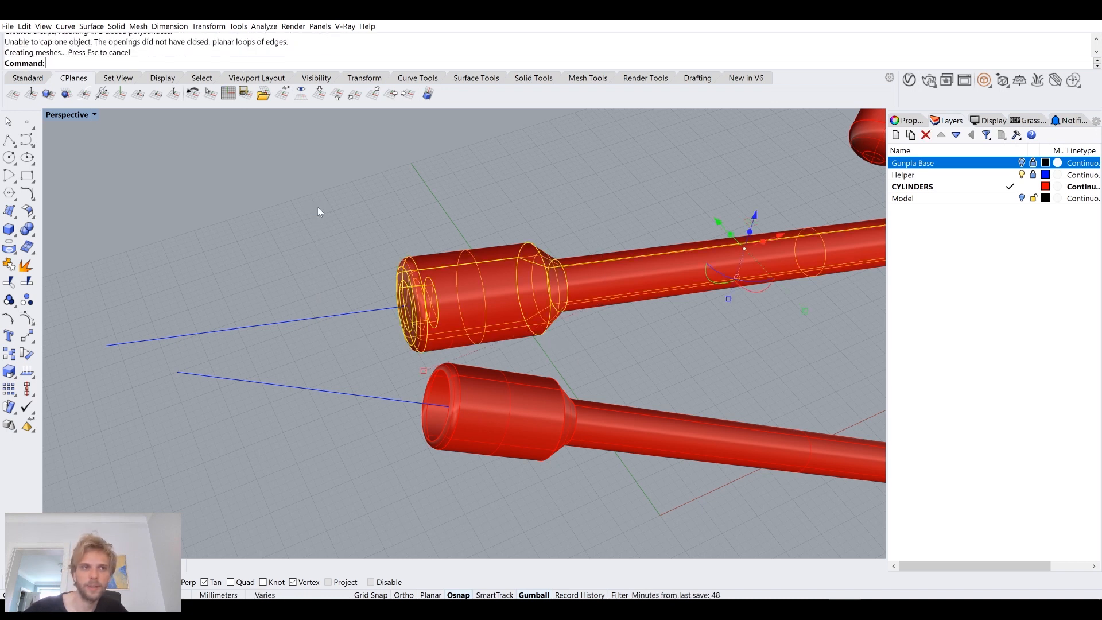
key("ctrl+z")
type("Join")
key("Return")
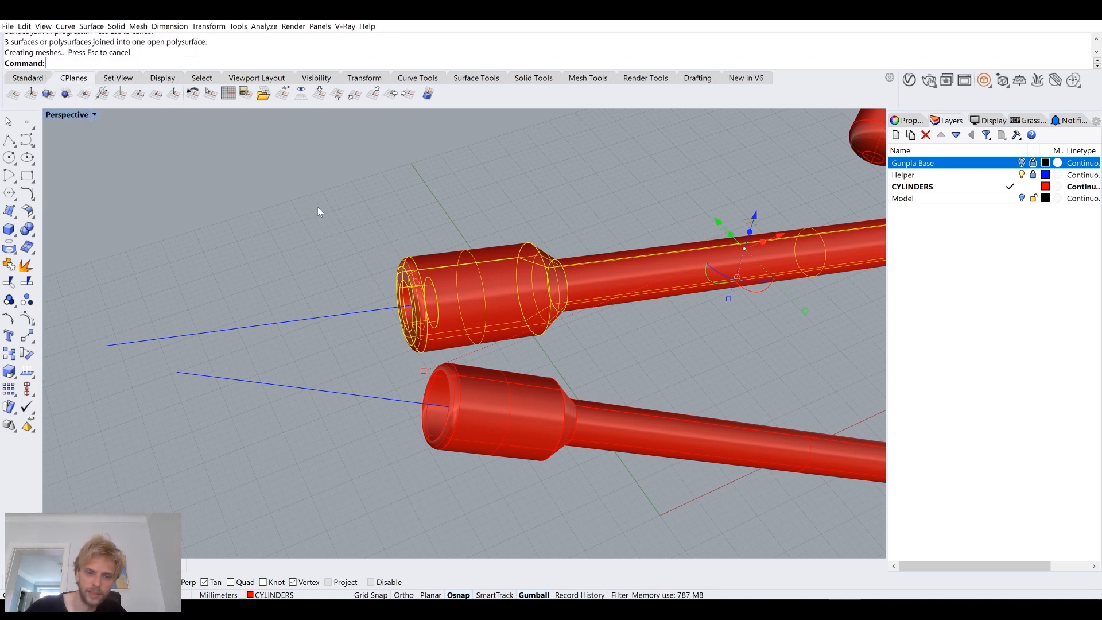
type("Cap")
key("Return")
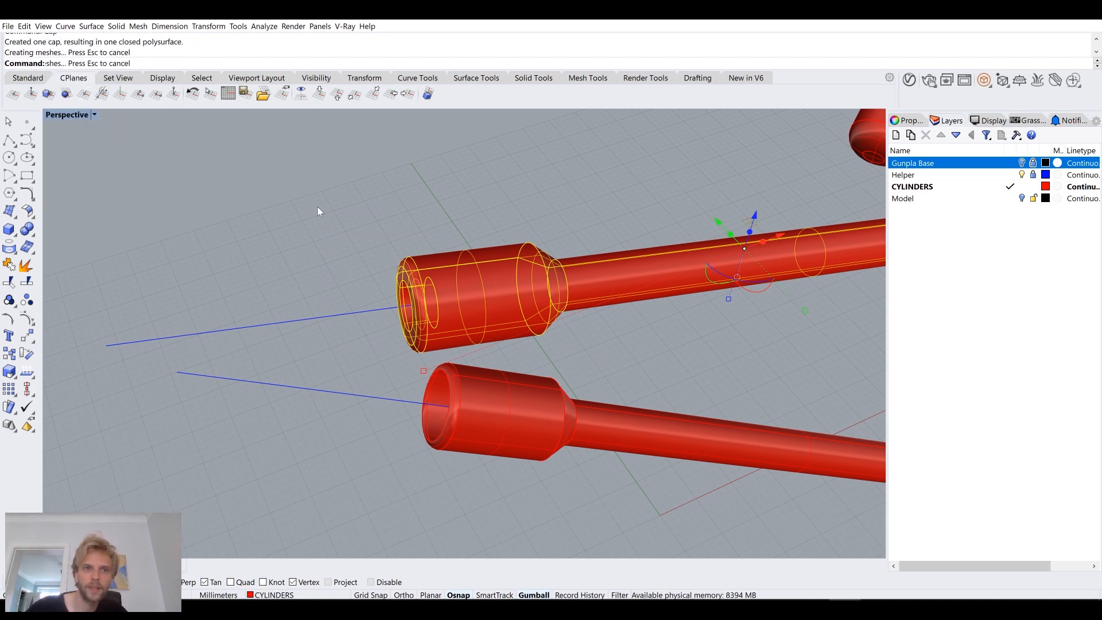
Step: Check the upper cylinder's recessed end with an environment map surface analysis
left_click(95, 115)
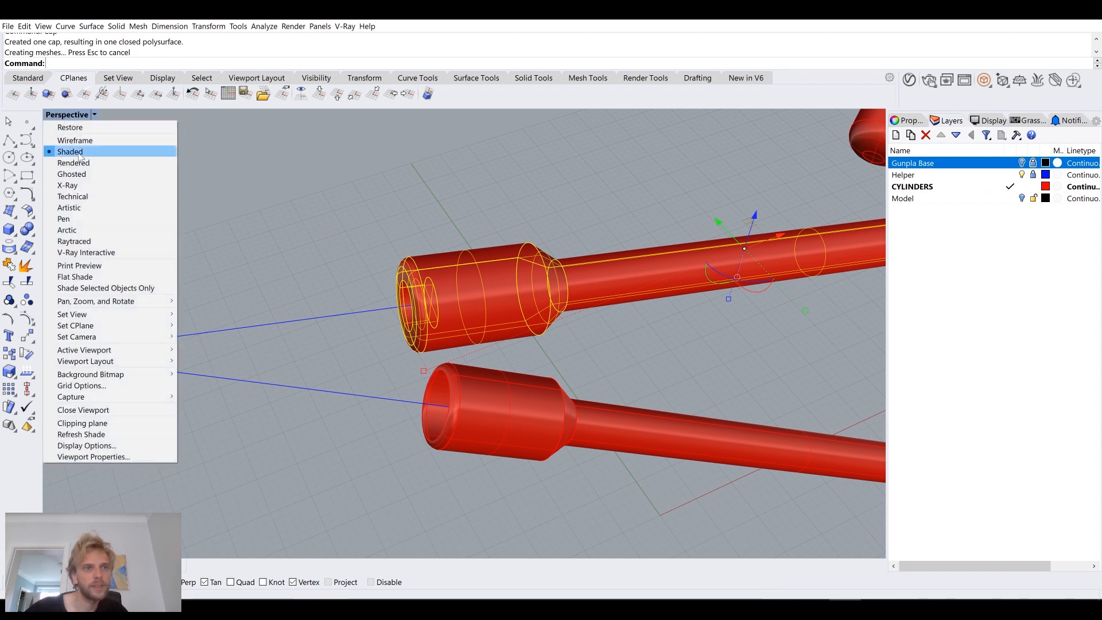
left_click(320, 222)
right_click_drag(320, 226, 522, 230)
left_click(522, 229)
type("EMap")
key("Return")
right_click_drag(607, 300, 296, 261)
scroll(540, 241, "up", 5)
scroll(538, 242, "down", 5)
scroll(535, 228, "up", 3)
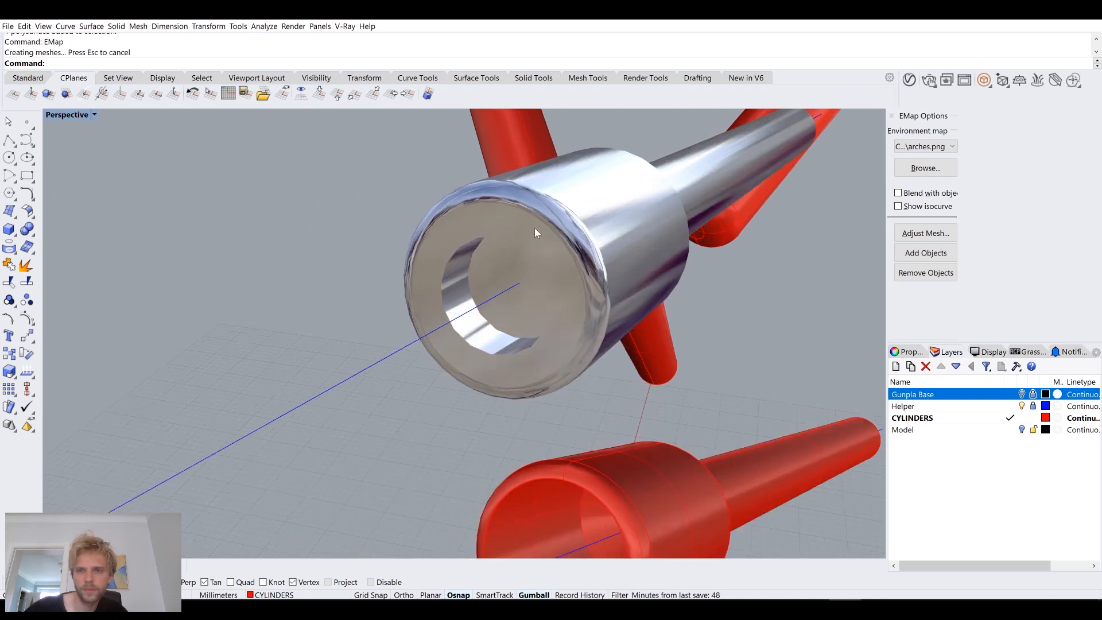
Step: Try an analysis mesh with a minimum of 100 initial grid quads on the upper cylinder
left_click(930, 236)
left_click(246, 348)
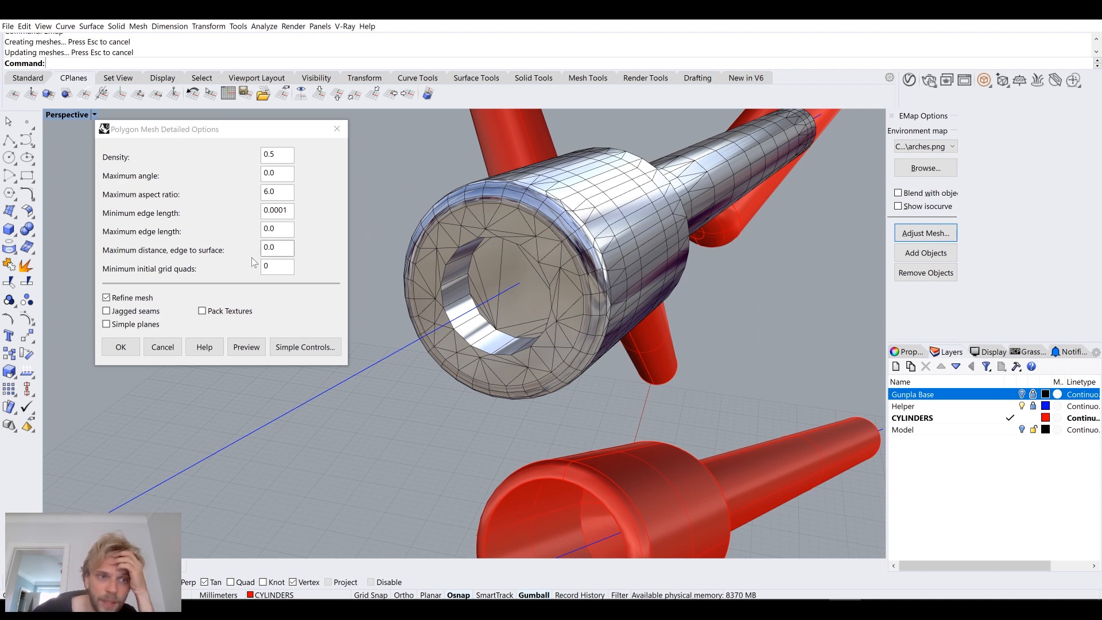
key("Tab")
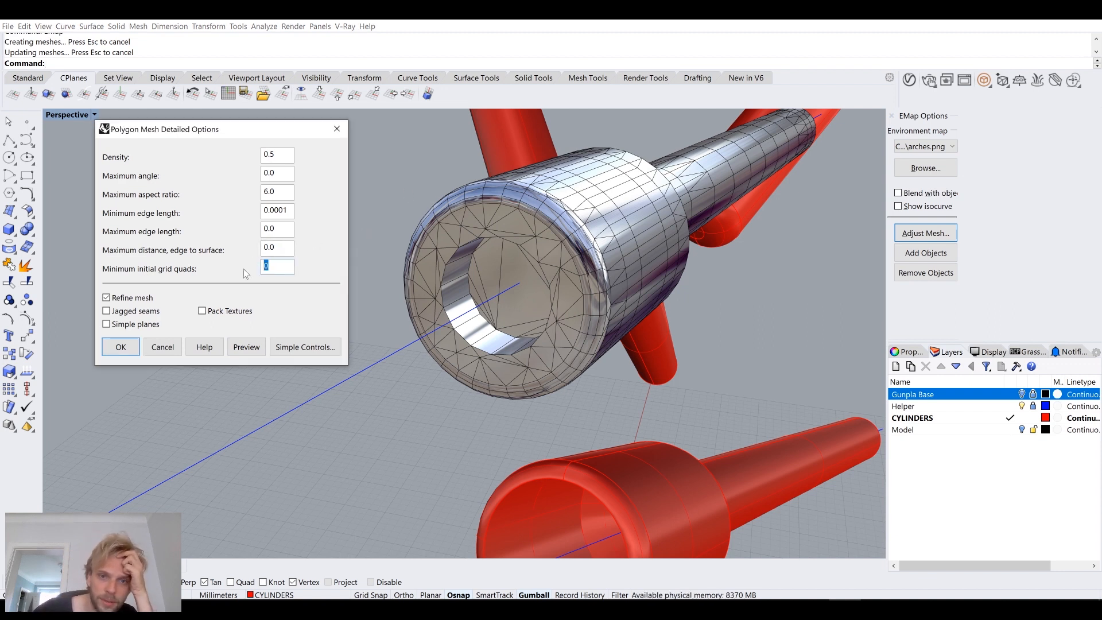
type("100")
left_click(246, 346)
scroll(506, 291, "up", 5)
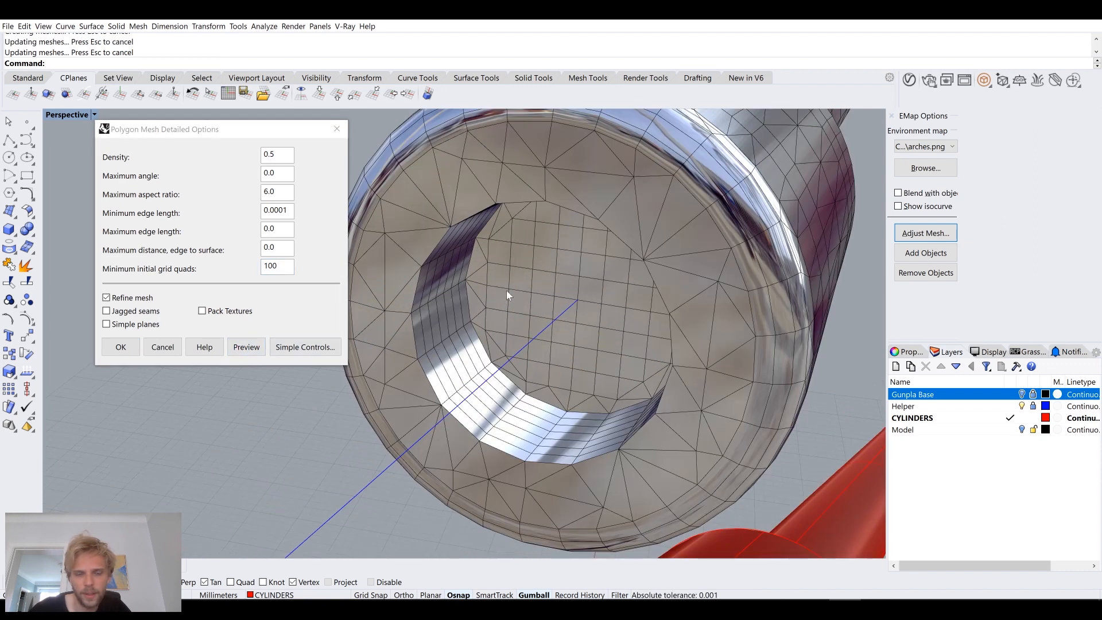
left_click(162, 348)
Step: Set the upper cylinder's analysis mesh to the maximum number of polygons
left_click(734, 191)
left_click(692, 228)
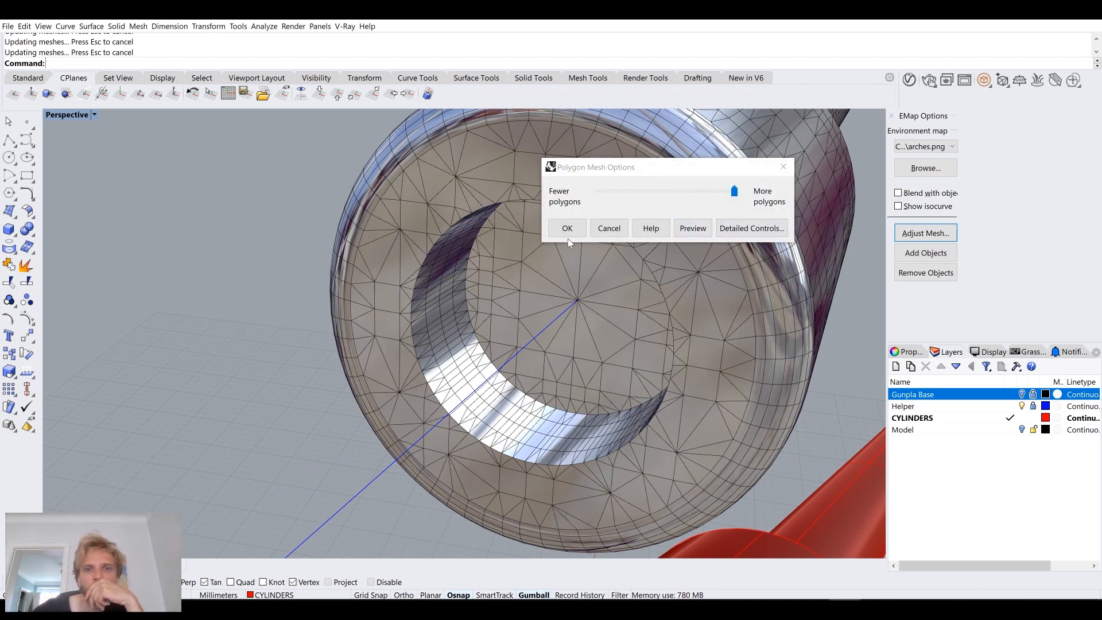
left_click(563, 228)
Step: Examine the reflections on the upper cylinder's rounded, recessed end and close the environment map analysis
right_click_drag(579, 243, 489, 326)
left_click(489, 325)
left_click(654, 448)
right_click_drag(654, 447, 344, 325)
scroll(489, 343, "up", 5)
scroll(511, 350, "down", 5)
scroll(436, 351, "down", 6)
right_click_drag(436, 351, 528, 326)
right_click_drag(528, 326, 545, 310, "shift")
right_click_drag(648, 263, 582, 295)
left_click(892, 116)
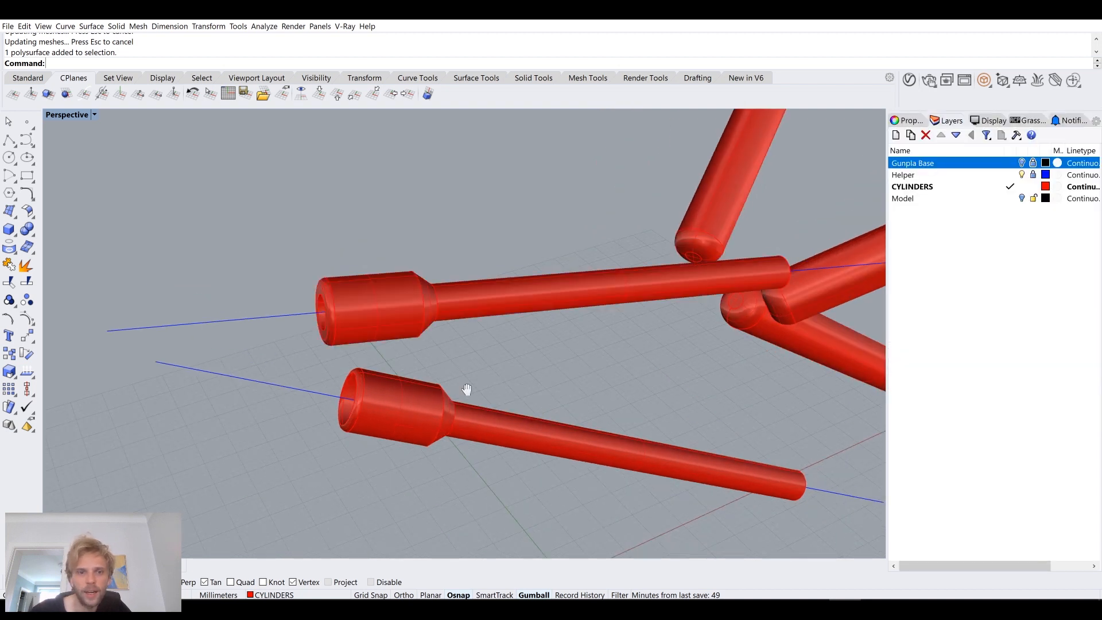
Step: Offset the lower section's end curve 0.8 mm inward, fill the ring with a planar surface, and delete the curves
scroll(383, 300, "up", 8)
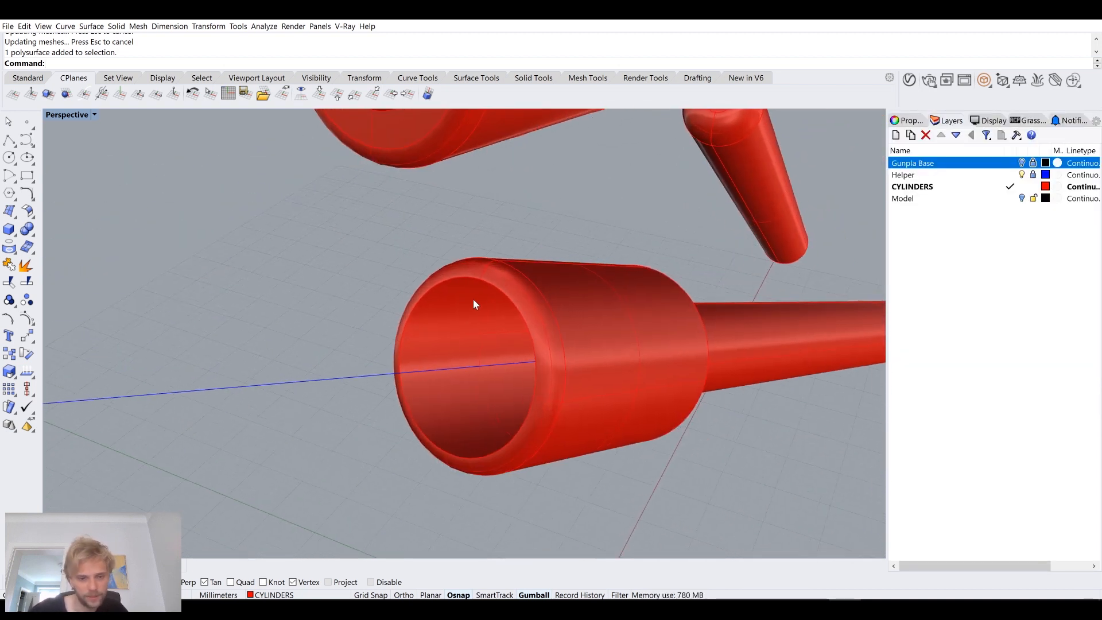
left_click(479, 282)
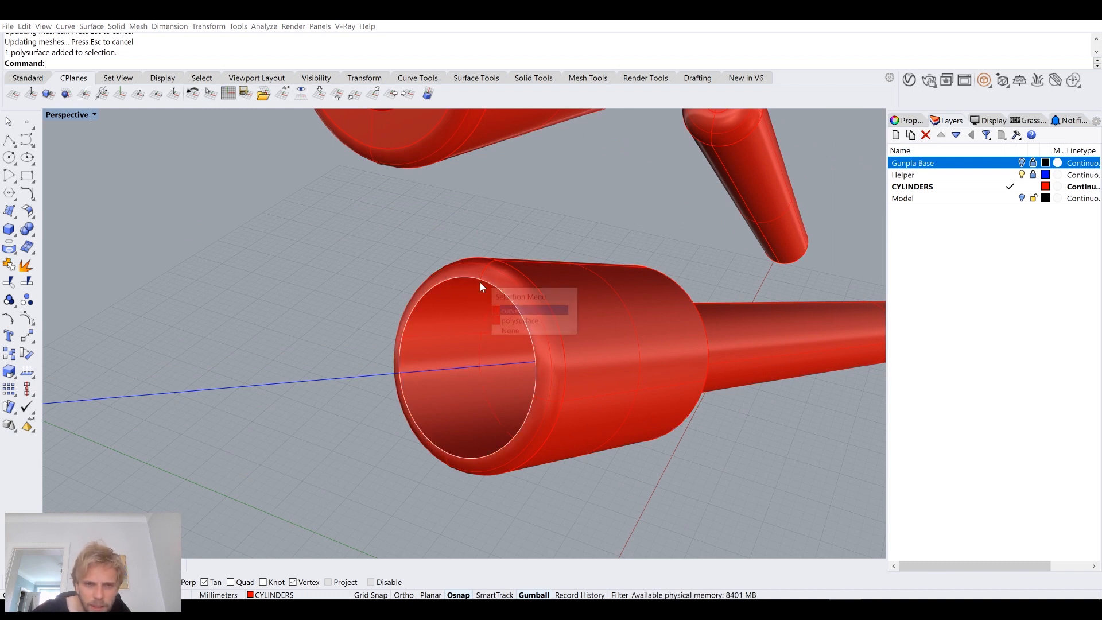
key("Return")
type("Offset")
key("Return")
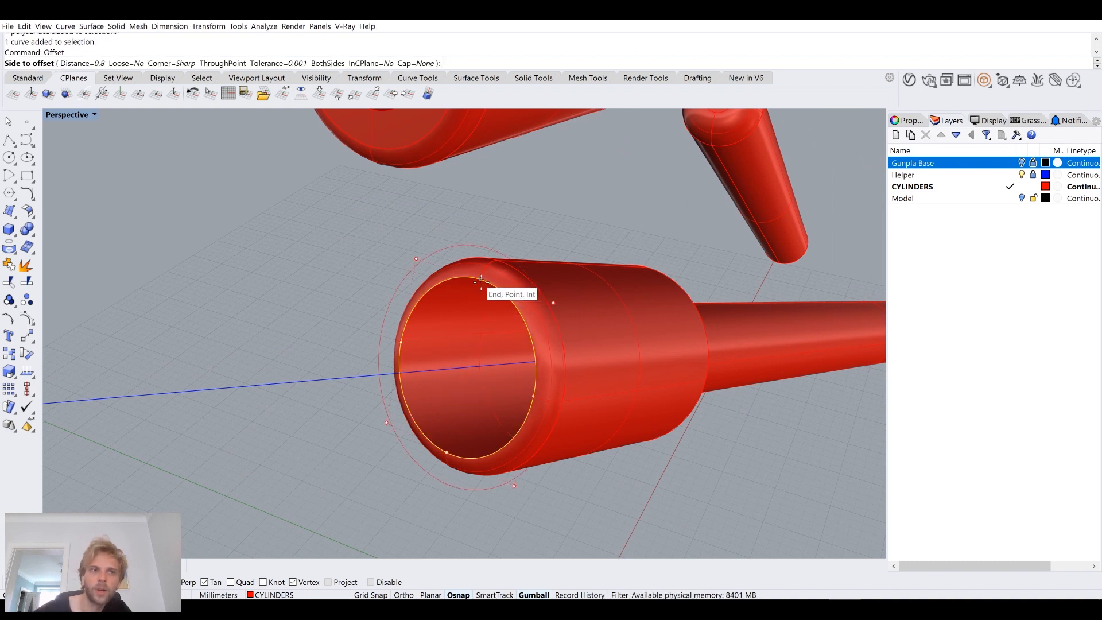
left_click(455, 319)
key("Delete")
Step: Extrude the inner edge of the lower end ring 1.5 mm into the cylinder
left_click(466, 308)
key("Escape")
type("Ext")
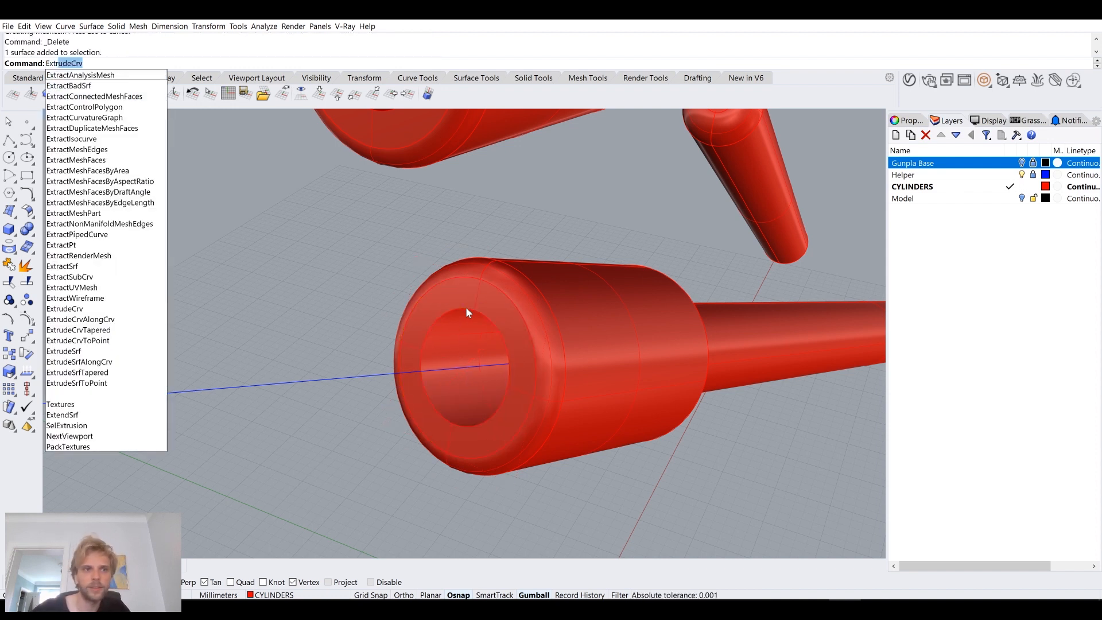
type("ru")
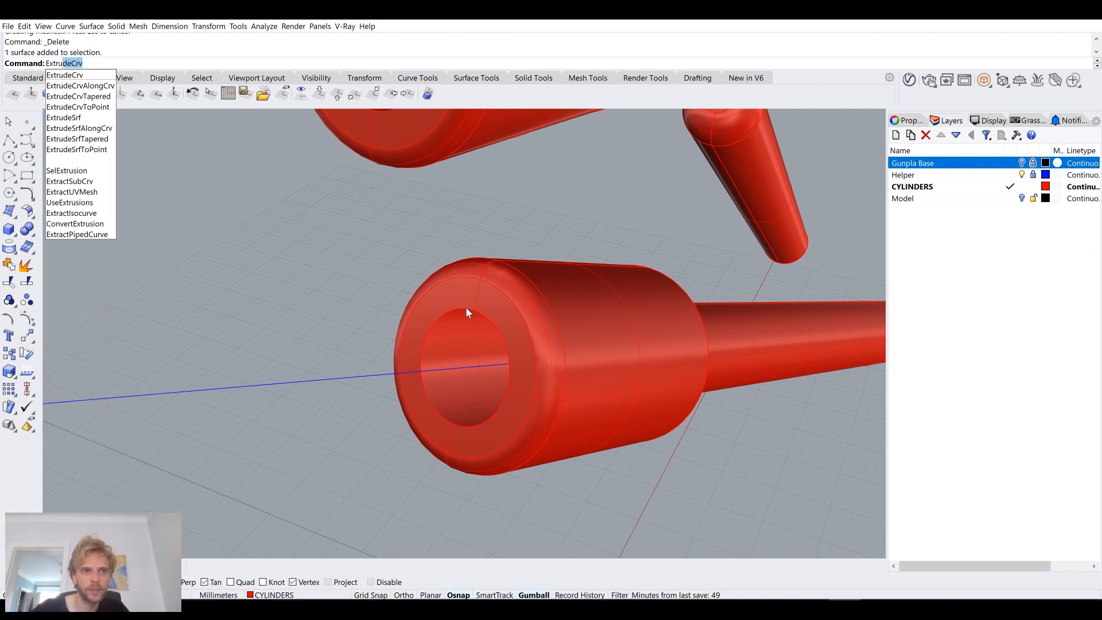
key("Return")
left_click(466, 307)
key("Return")
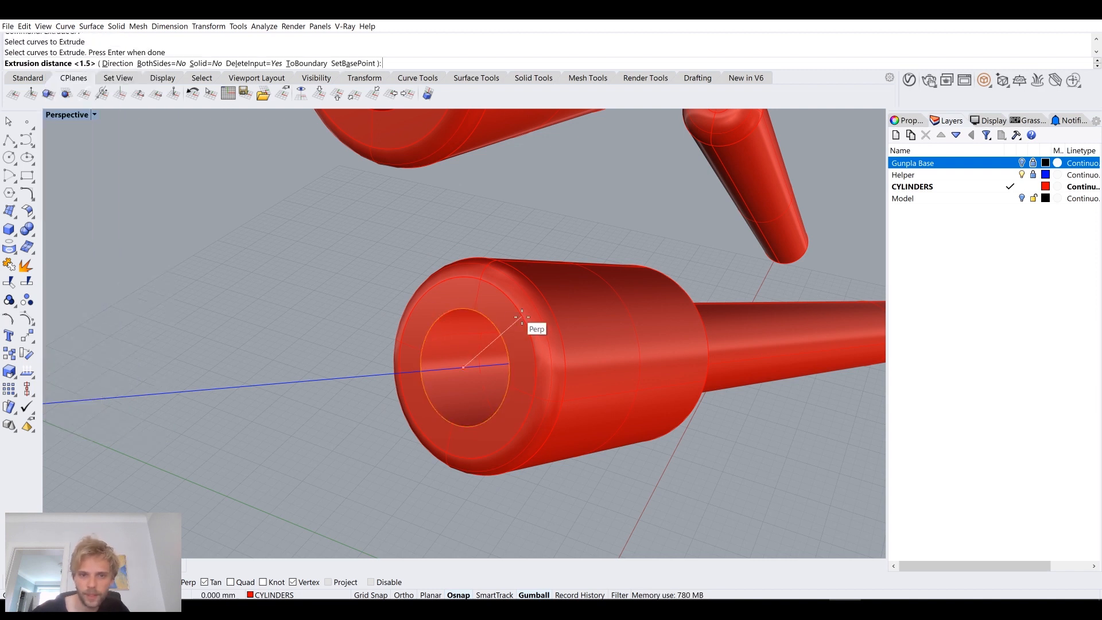
left_click(673, 463)
Step: Join the lower cylinder's body, end ring and recess wall, and cap the recess to make a closed solid
scroll(602, 473, "down", 3)
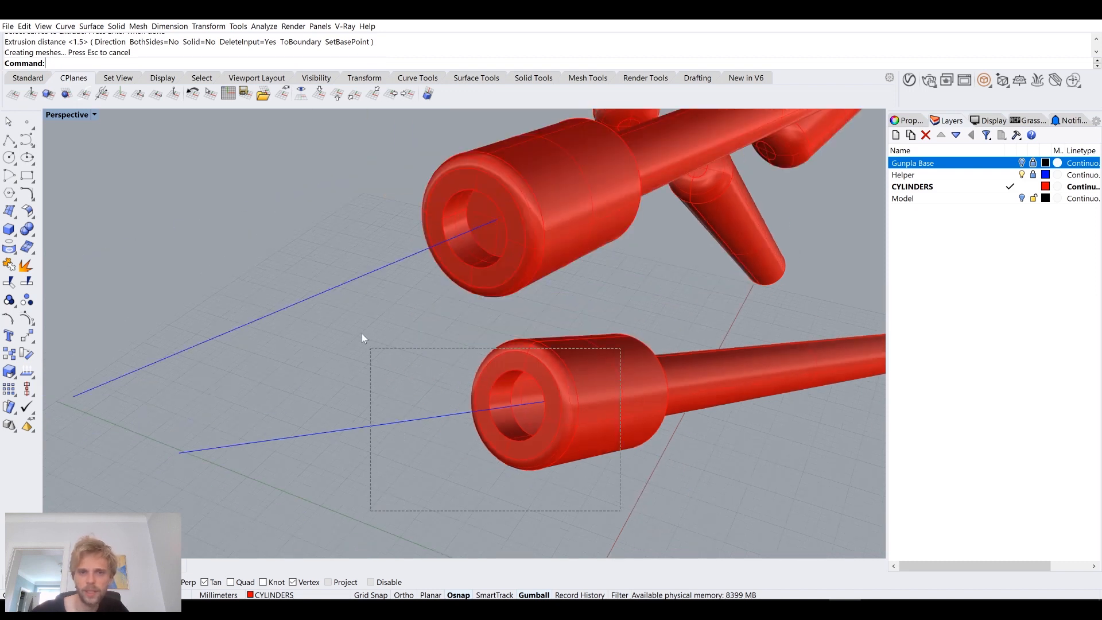
left_click_drag(362, 338, 361, 336)
type("J")
key("Return")
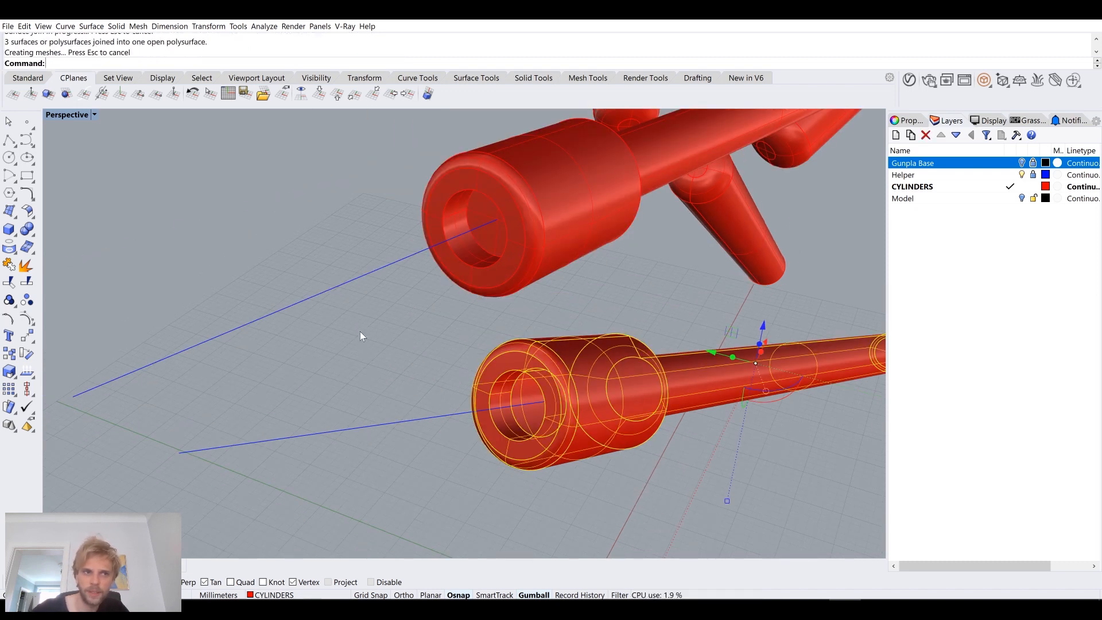
type("Cap")
key("Return")
Step: Try a 0.5 mm chamfer on the rim of the lower cylinder's end recess
right_click_drag(360, 332, 467, 405)
type("ChamferEdge")
key("Return")
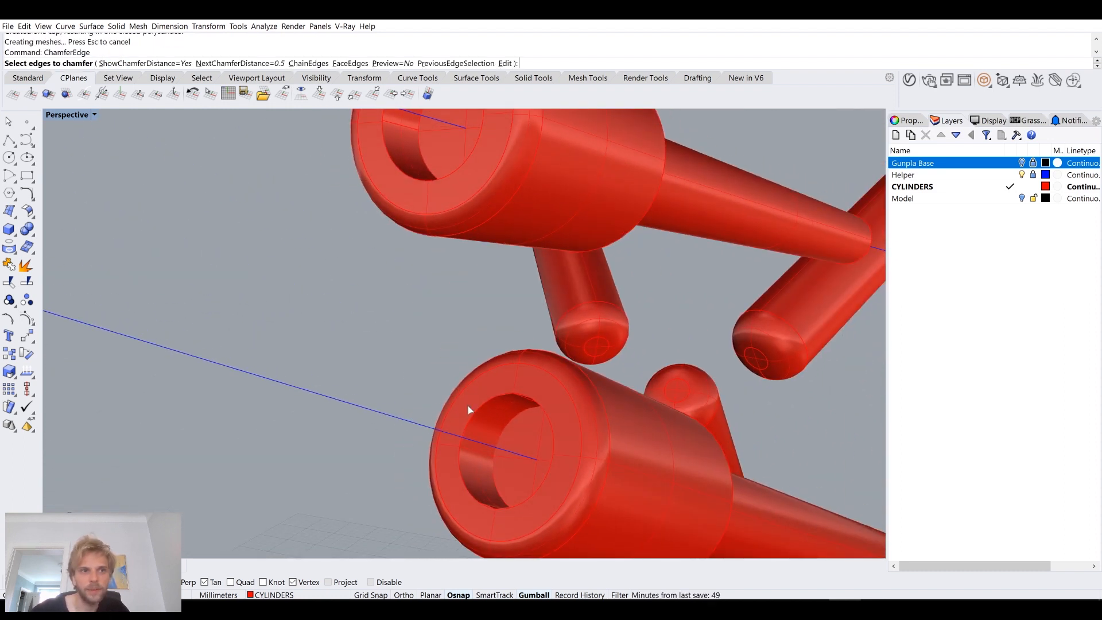
left_click(488, 402)
key("Return")
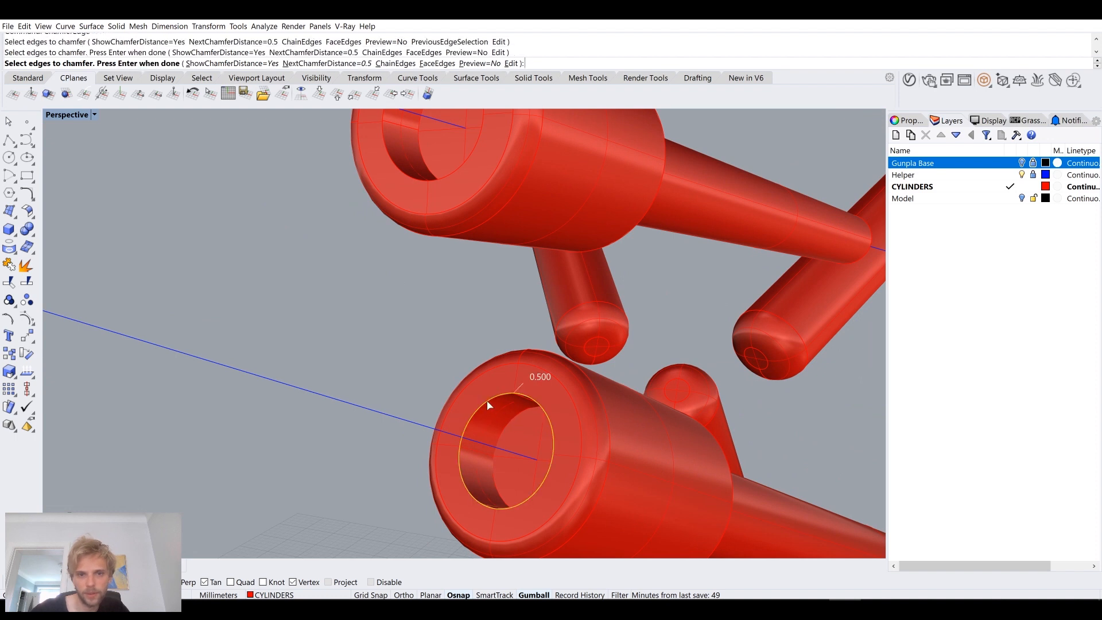
key("Return")
key("ctrl+z")
Step: Chamfer the edges of the lower cylinder's end recess by 0.3 mm
key("Return")
type("0.3")
key("Return")
left_click(486, 401)
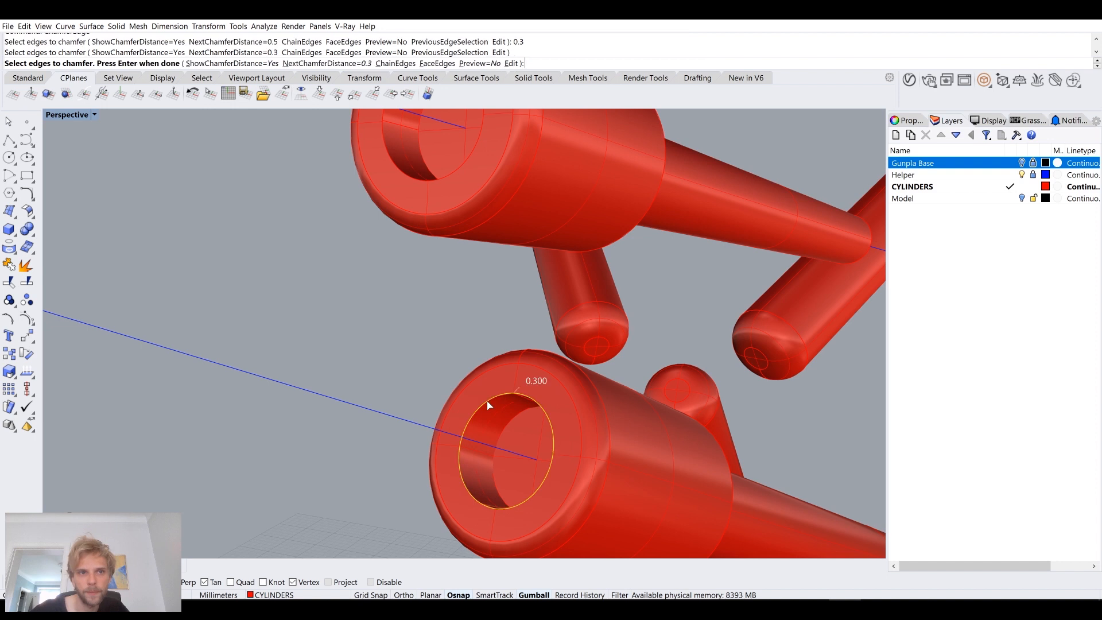
key("Return")
key("Return")
scroll(497, 353, "down", 1)
key("Return")
left_click(505, 408)
key("Return")
key("Return")
Step: Chamfer the edges of the upper cylinder's end recess by 0.3 mm
scroll(504, 408, "down", 5)
right_click_drag(461, 357, 520, 345)
scroll(478, 295, "up", 5)
key("Return")
left_click(483, 313)
key("Return")
key("Return")
key("Return")
left_click(462, 304)
key("Return")
key("Return")
scroll(366, 330, "down", 3)
right_click_drag(401, 308, 370, 280)
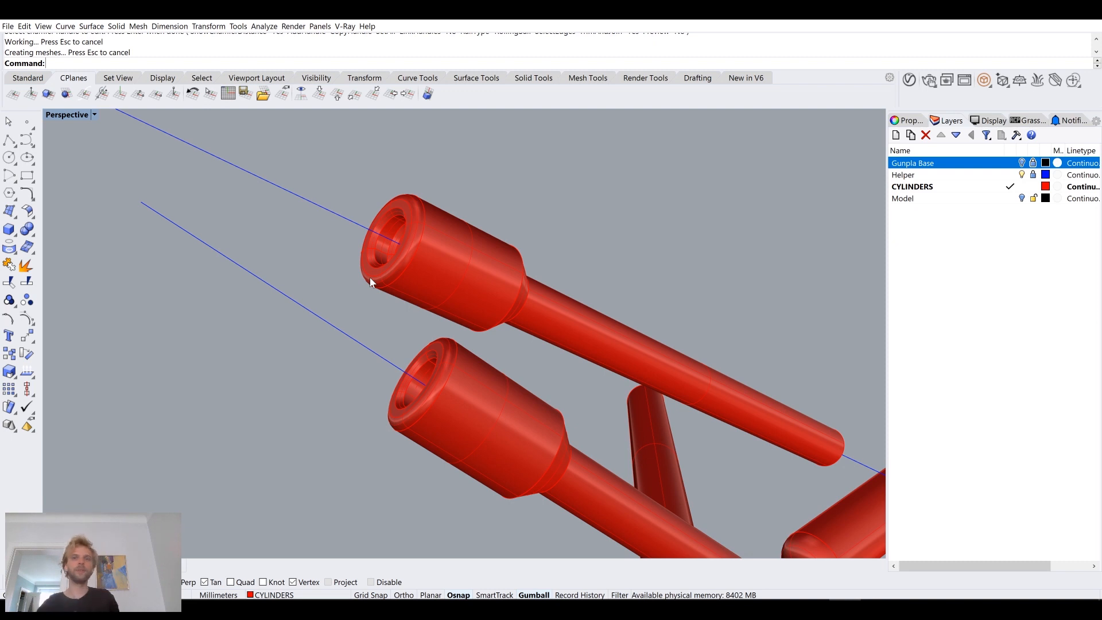
Step: Compare the cylinders with the Gunpla Base mesh, leaving the Model layer visible and the Gunpla Base layer hidden
right_click_drag(353, 247, 394, 331)
scroll(380, 348, "down", 6)
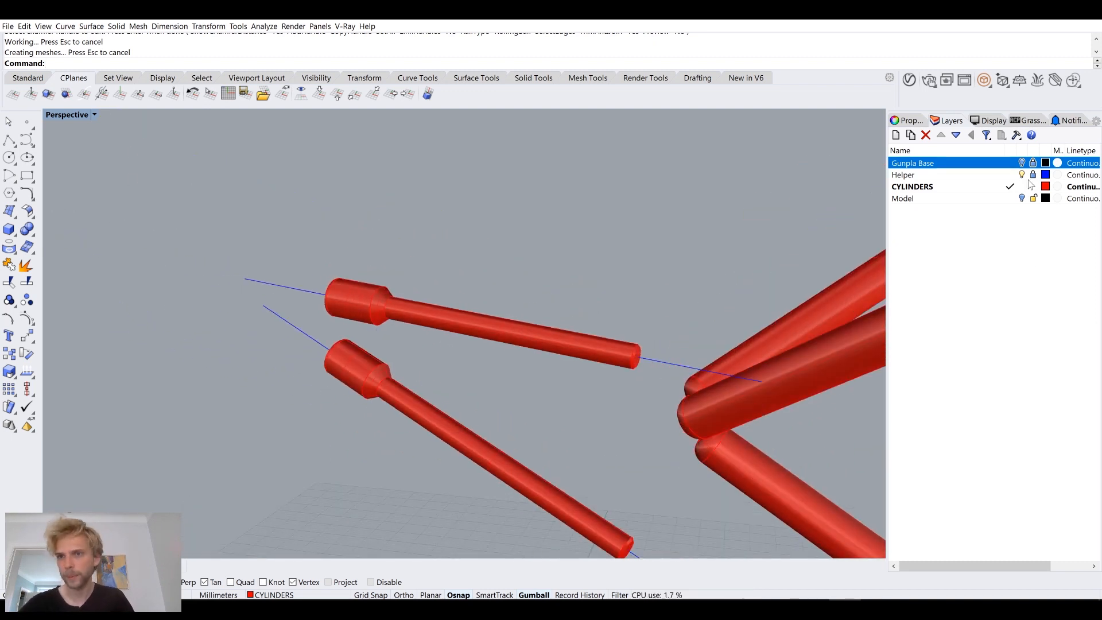
left_click(1021, 163)
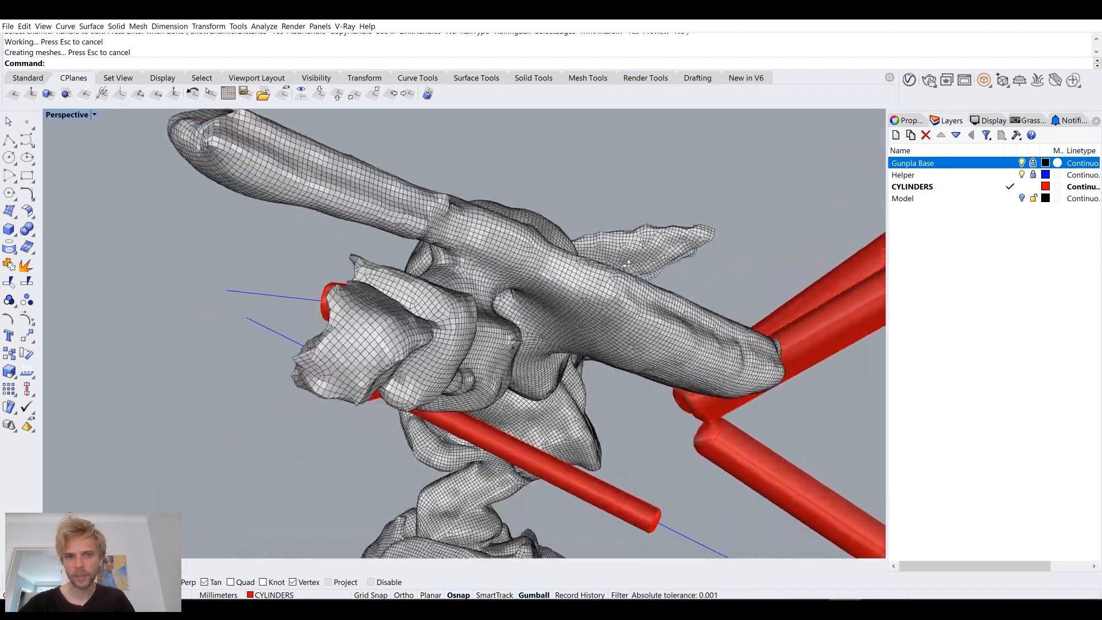
left_click(1021, 198)
right_click_drag(764, 321, 534, 376)
left_click(1021, 164)
right_click_drag(808, 243, 733, 329)
Step: Mirror a copy of the two thin cylinders and their grey joint parts to the opposite side across a plane through the origin
left_click_drag(508, 484, 245, 182)
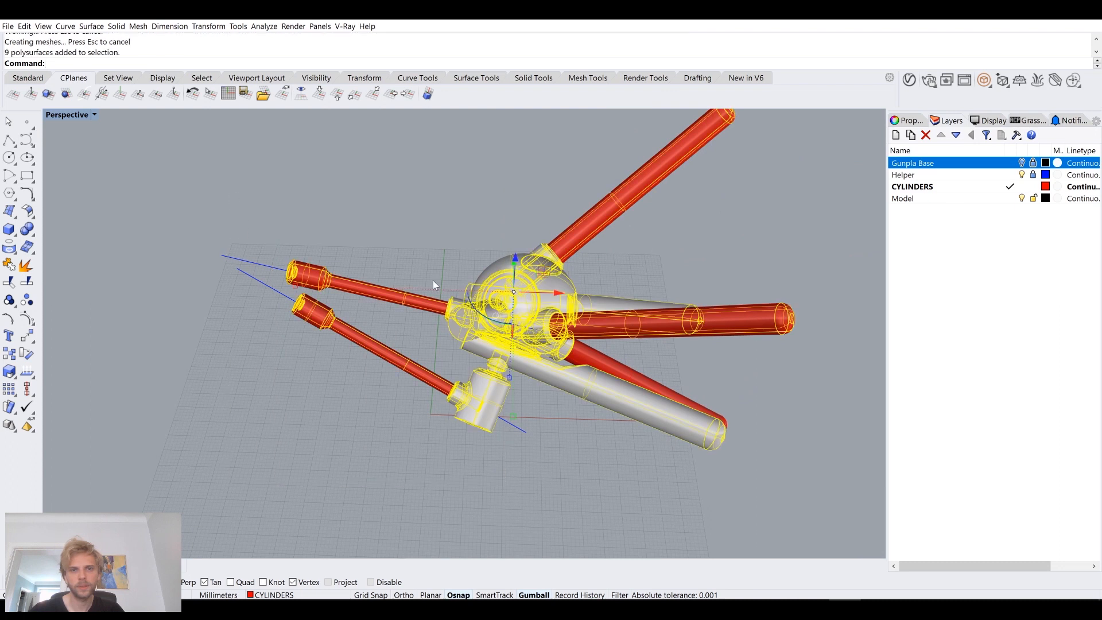
left_click_drag(374, 443, 349, 269)
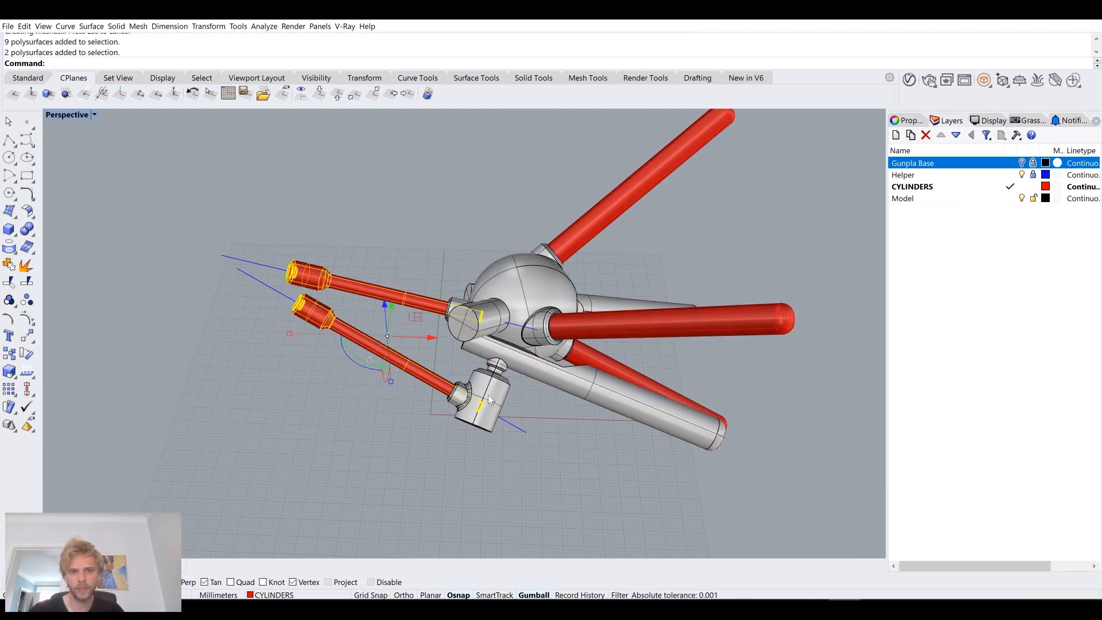
left_click(491, 399, "shift")
left_click(486, 317, "shift")
right_click_drag(409, 326, 450, 360)
type("mirror")
key("Return")
type("0")
key("Return")
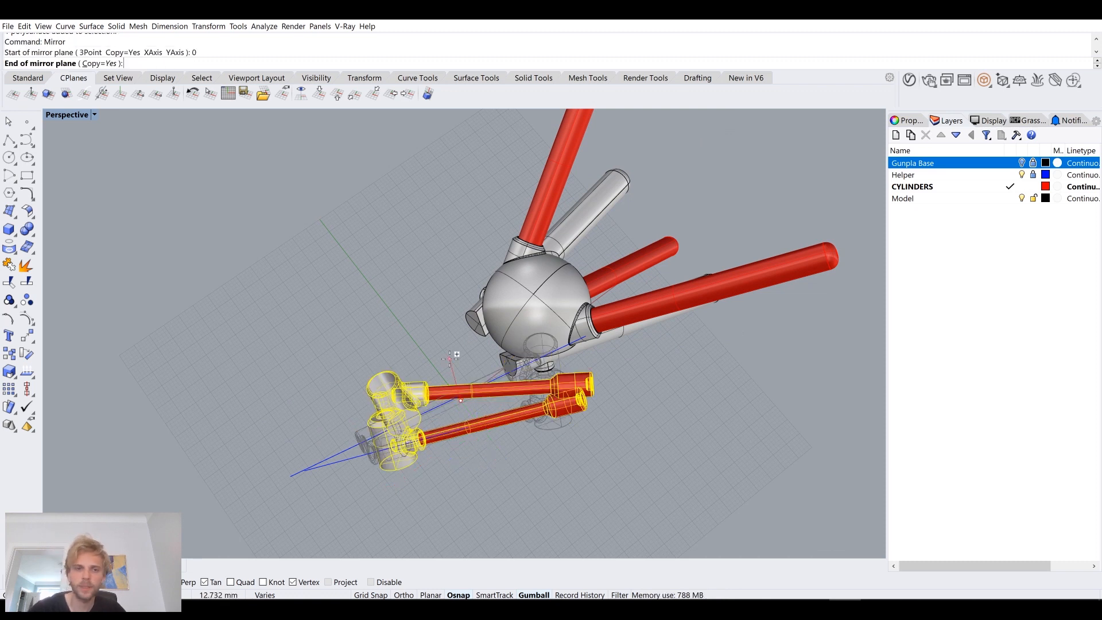
left_click(241, 548)
left_click(239, 429)
right_click_drag(239, 429, 356, 396)
Step: Isolate the long grey bar with the flat cut and round pivot pins at its end
scroll(458, 336, "up", 6)
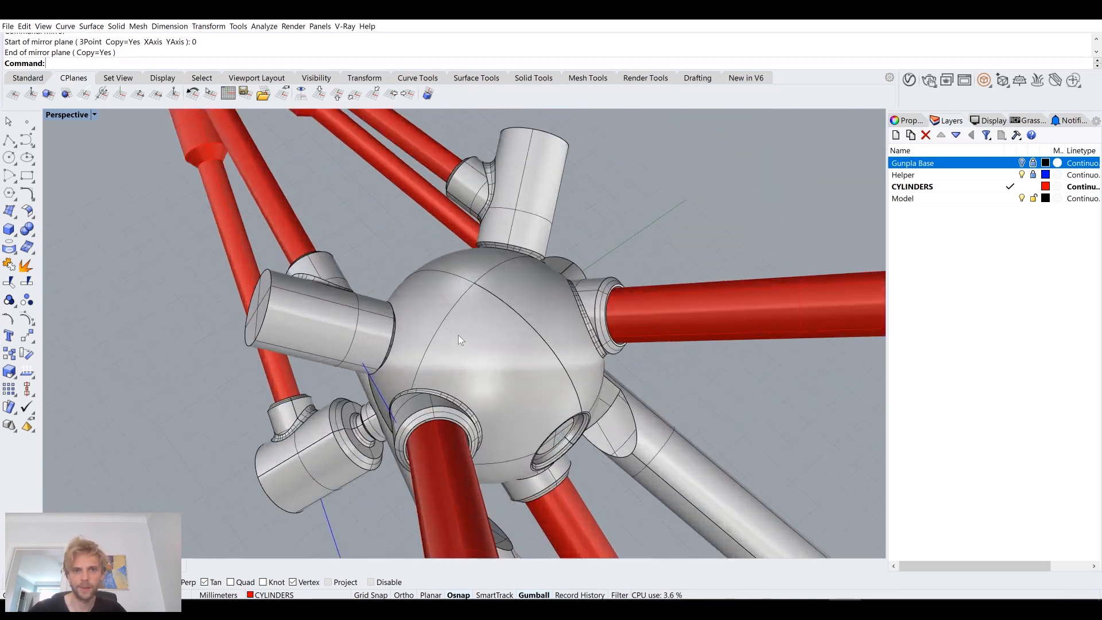
mouse_move(470, 335)
right_mouse_down()
mouse_move(481, 347)
mouse_move(488, 321)
mouse_move(326, 331)
mouse_move(442, 352)
mouse_move(411, 277)
mouse_move(491, 302)
mouse_move(391, 364)
mouse_move(308, 347)
mouse_move(513, 335)
mouse_move(475, 317)
right_mouse_up()
left_click(326, 330)
key("Return")
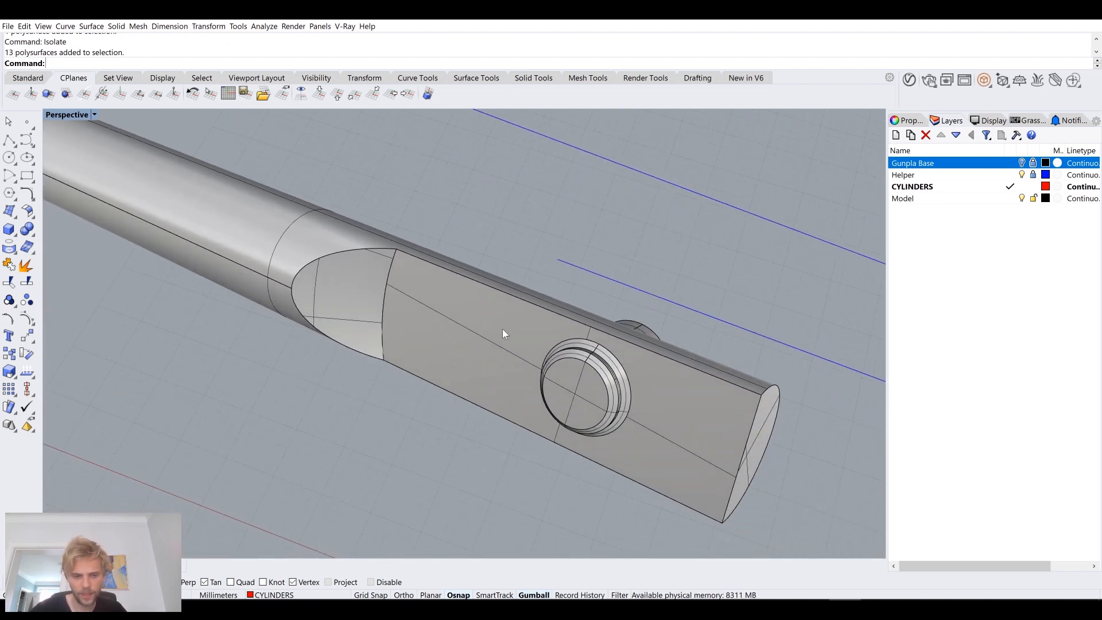
Step: Chamfer the straight edge between the bar's end face and its flat face by 1 mm
right_click_drag(735, 398, 656, 451)
type("ChamferEdge")
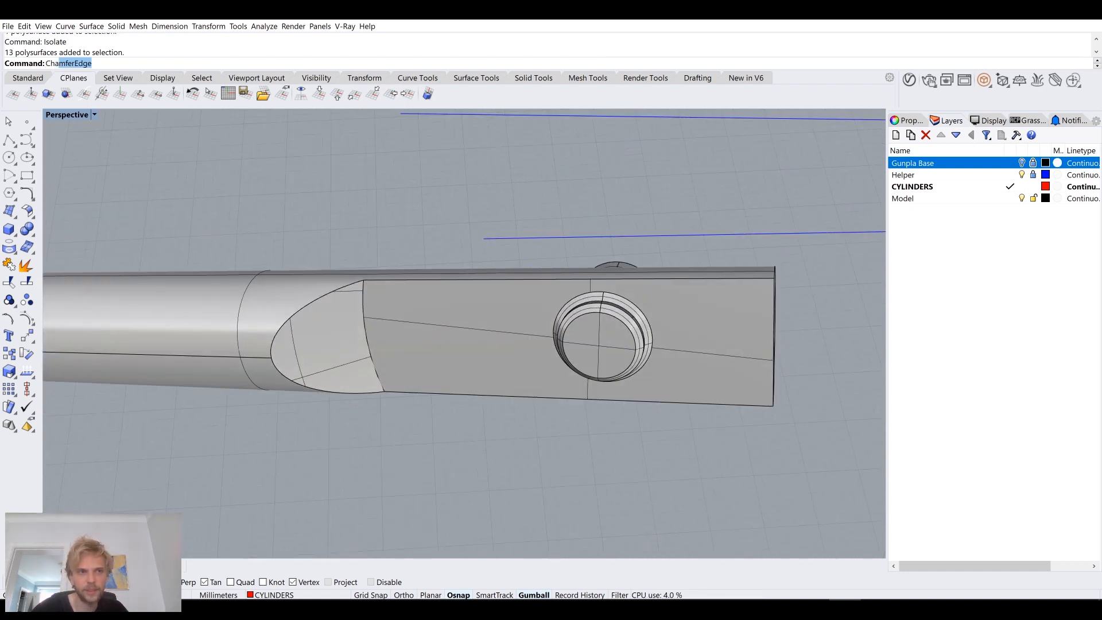
key("Return")
right_click_drag(751, 380, 421, 348)
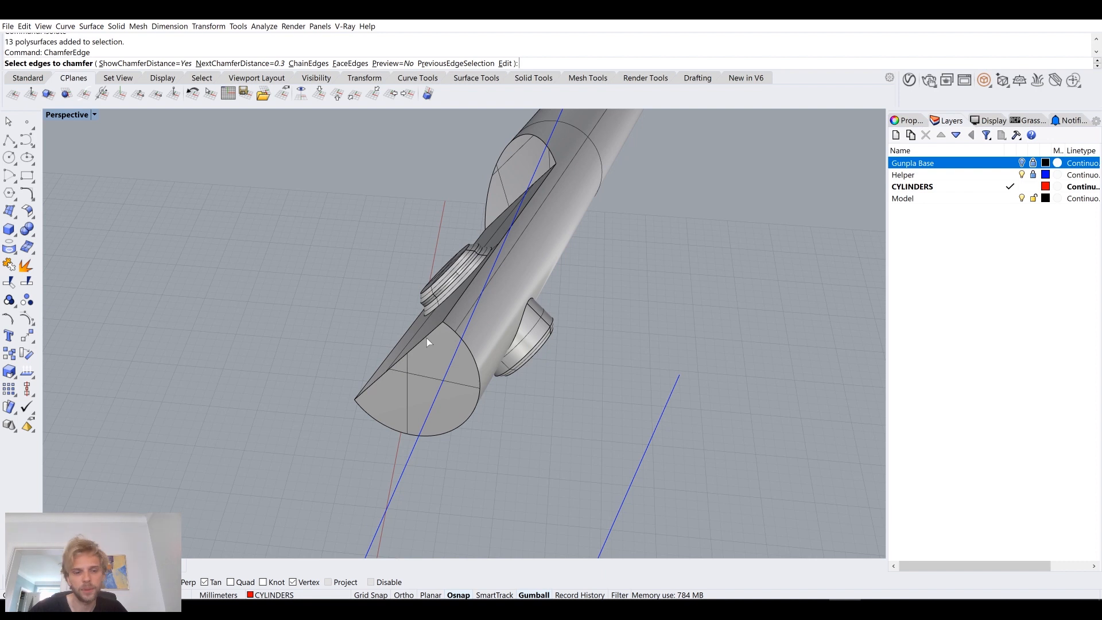
key("Return")
left_click(426, 339)
key("Return")
key("Return")
Step: Try a 0.5 mm chamfer along the outline of the bar's flat, the curved cutout and the end bevel
right_click_drag(426, 339, 384, 438)
key("Return")
type("0.5")
key("Return")
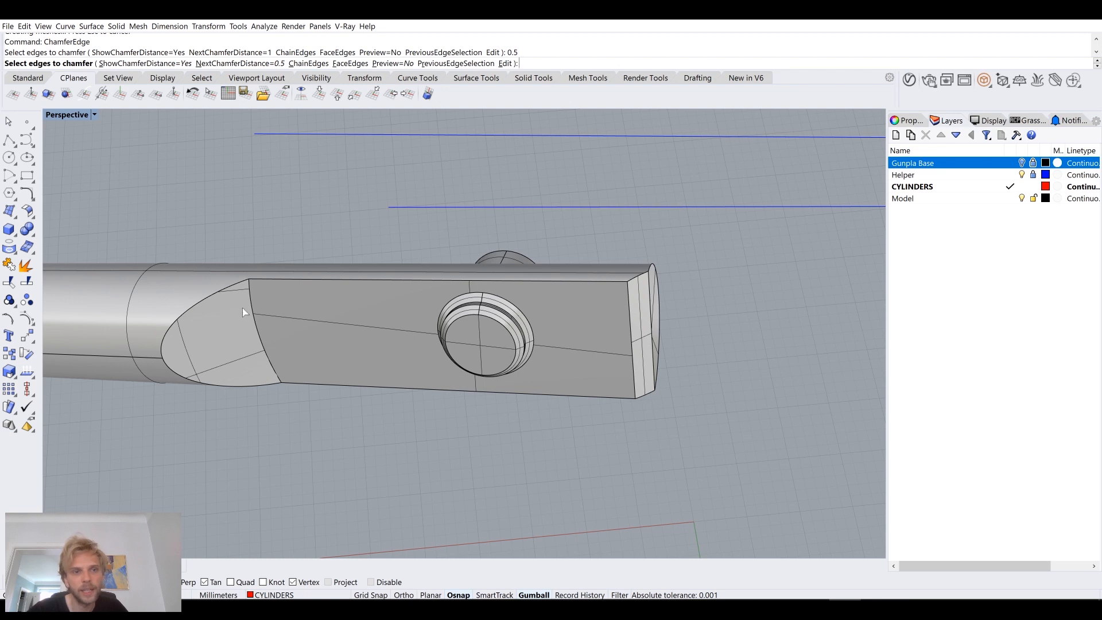
left_click(222, 294)
left_click(217, 385)
left_click(327, 388)
left_click(369, 283)
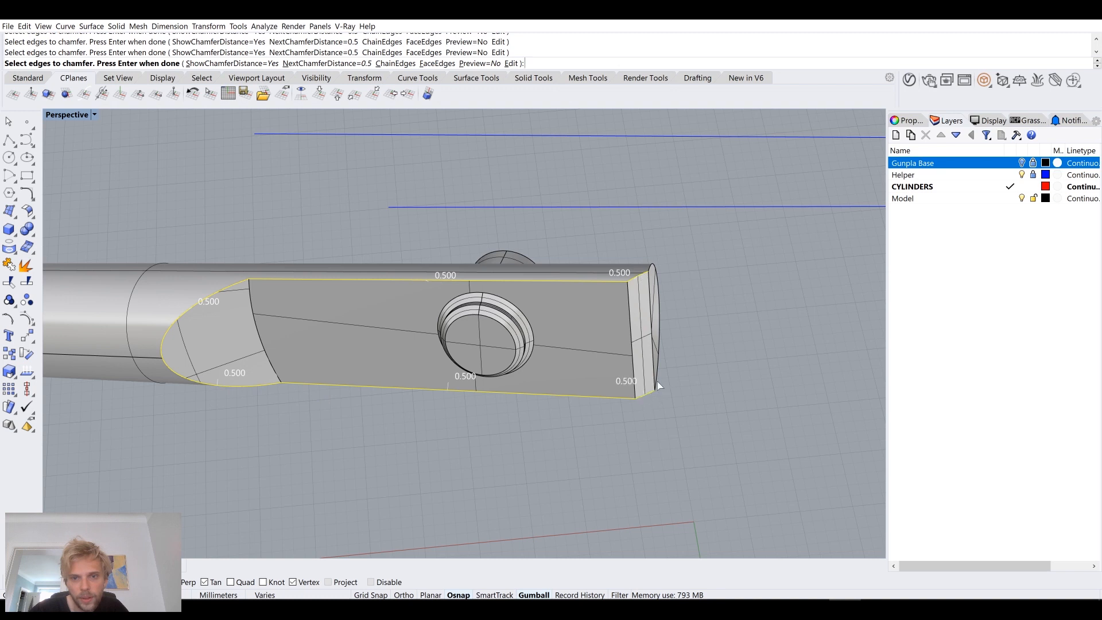
right_click_drag(651, 287, 543, 265)
right_click_drag(513, 454, 563, 453)
key("Return")
key("Return")
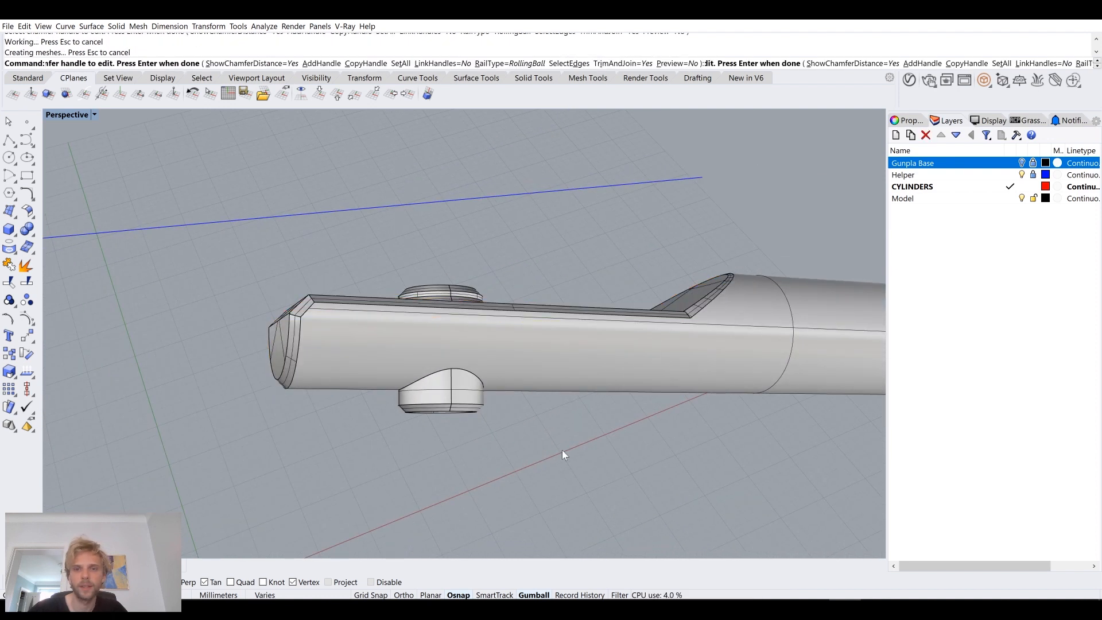
Step: Examine the corners where the chamfers along the flat meet those of the curved cutout
right_click_drag(492, 442, 565, 346)
scroll(290, 413, "up", 15)
right_click_drag(395, 421, 395, 384)
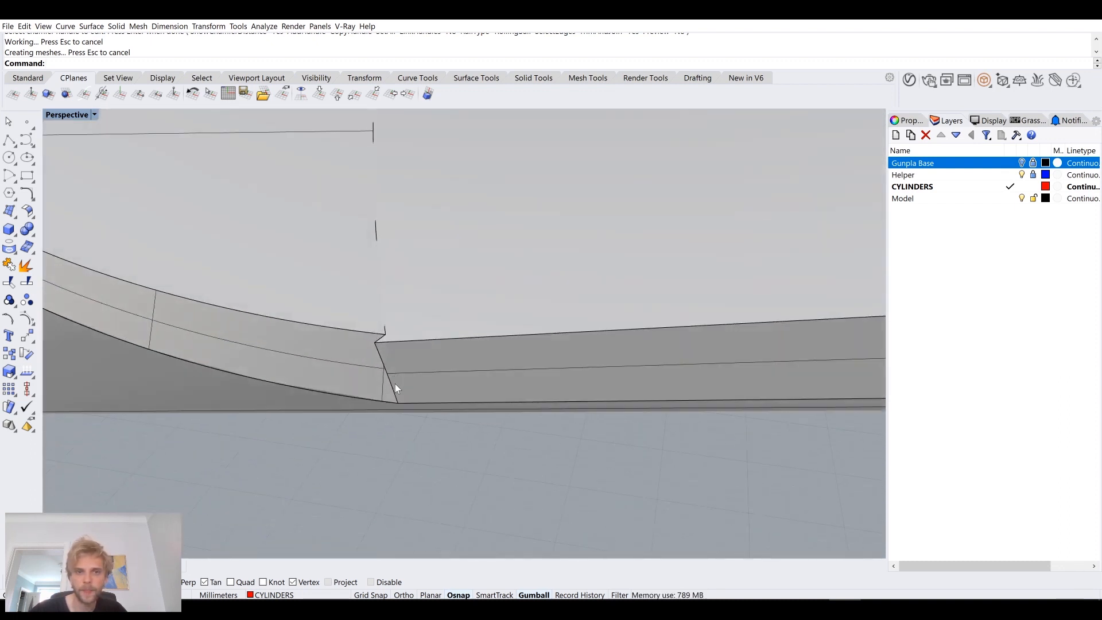
scroll(397, 380, "down", 15)
scroll(414, 253, "up", 6)
right_click_drag(414, 254, 428, 313)
scroll(383, 244, "up", 7)
right_click_drag(382, 246, 143, 343)
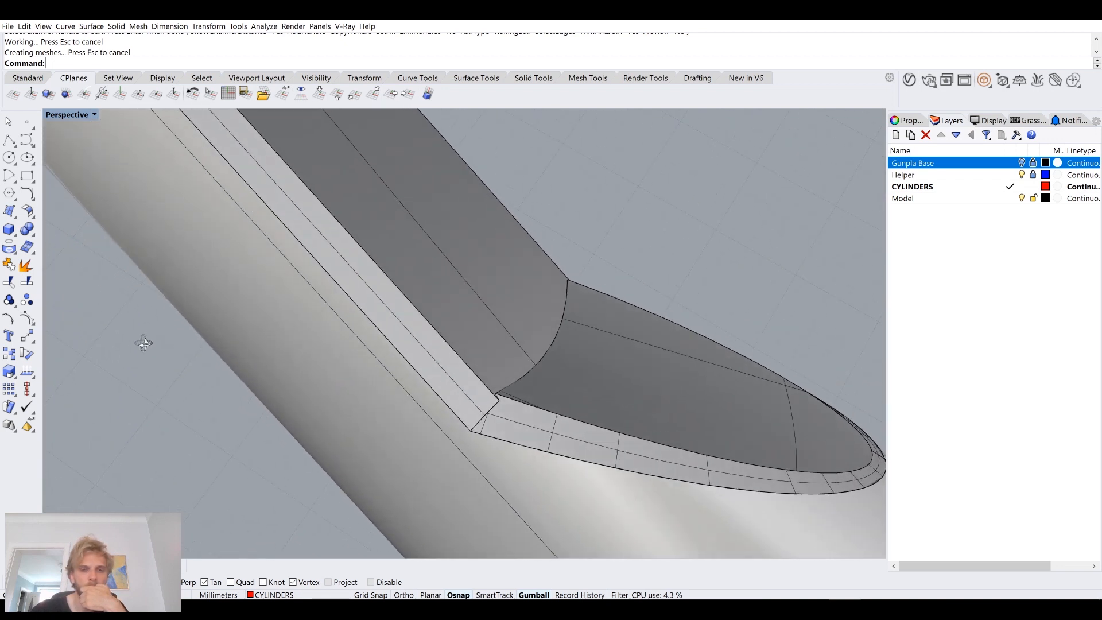
right_click_drag(271, 339, 510, 426)
scroll(447, 366, "down", 7)
Step: Undo the 0.5 mm chamfer around the bar's flat and cutout
key("Return")
key("Escape")
key("ctrl+z")
Step: Try a 0.3 mm chamfer on the two outline edges meeting at the cutout corner, and undo it
key("Return")
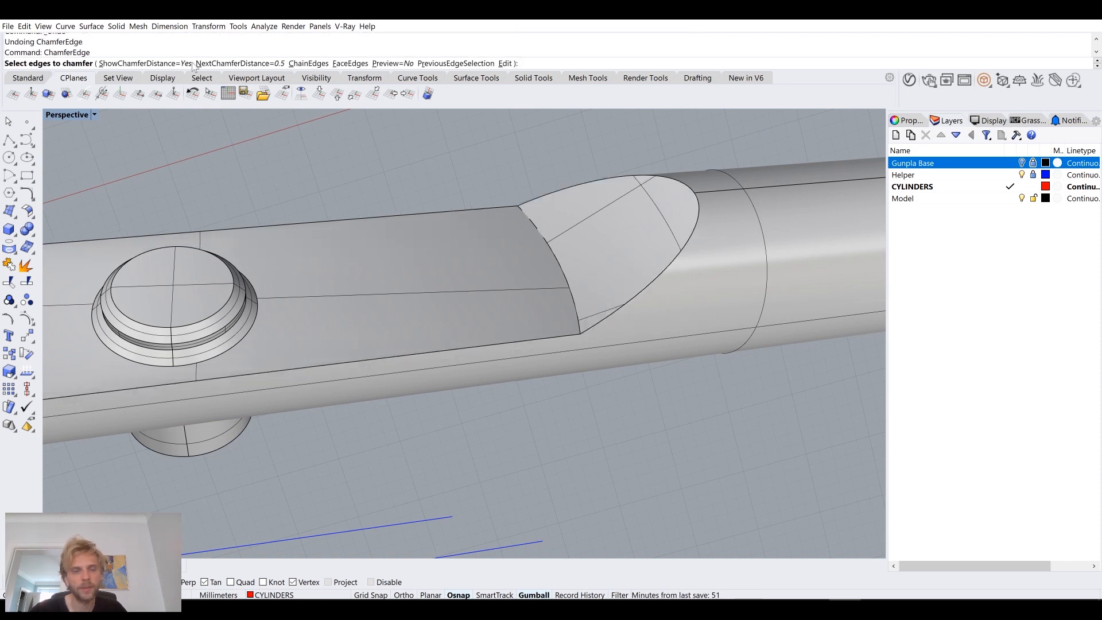
left_click(250, 64)
type("0")
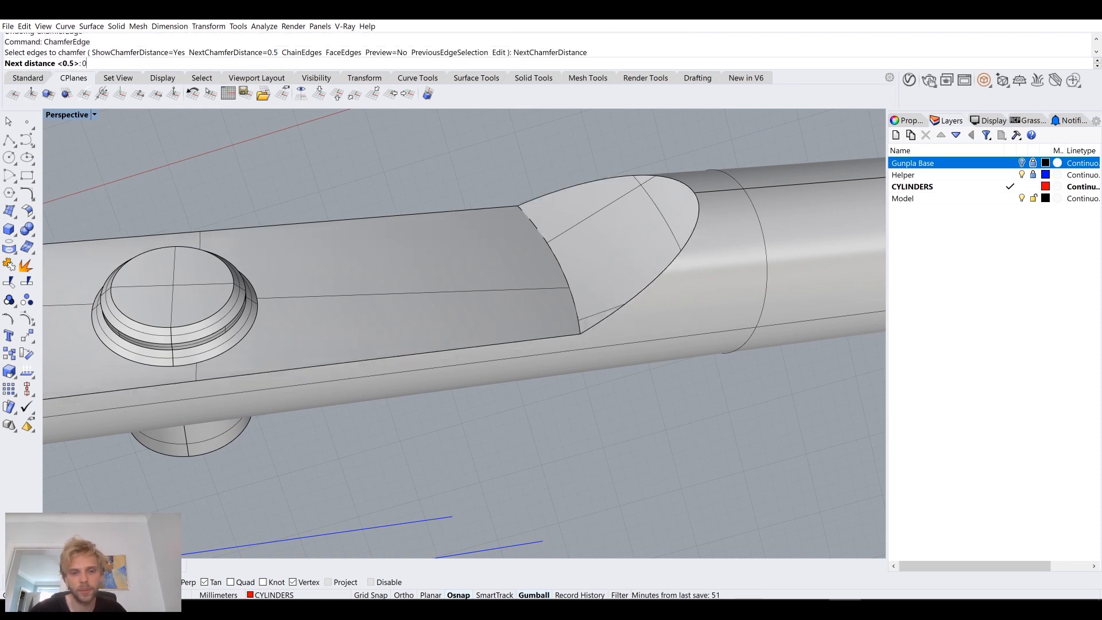
type(".3")
key("Return")
left_click(589, 314)
left_click(566, 335)
key("Return")
key("Return")
scroll(574, 330, "up", 5)
scroll(539, 303, "down", 5)
key("ctrl+z")
Step: Try a 0.3 mm chamfer on the crease between the bar's flat and the curved cutout, and undo it
right_click_drag(536, 340, 550, 347)
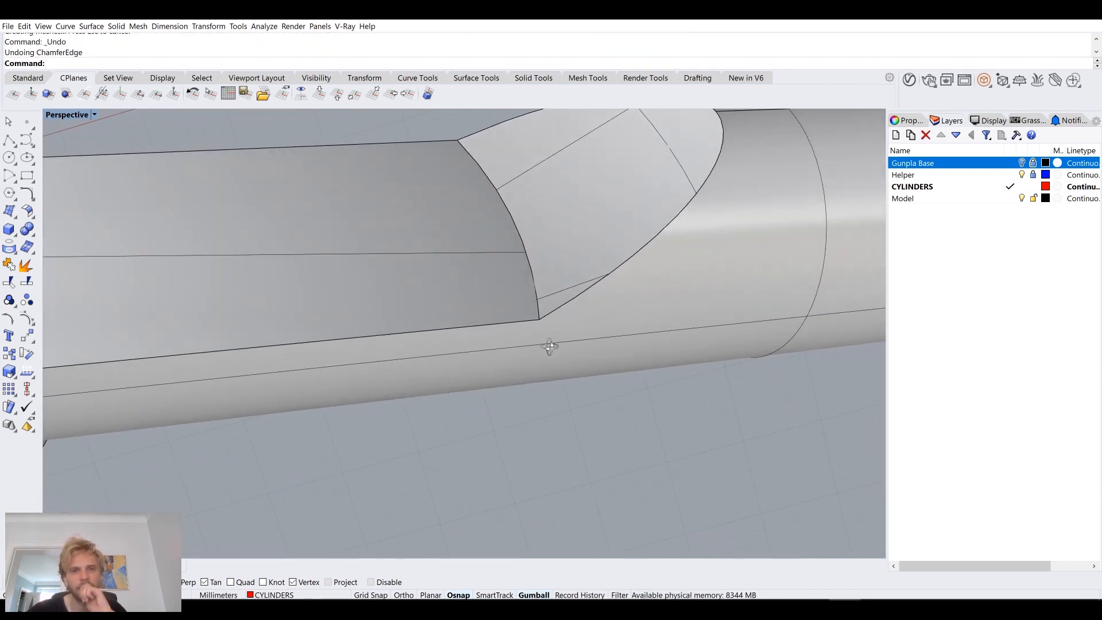
key("Return")
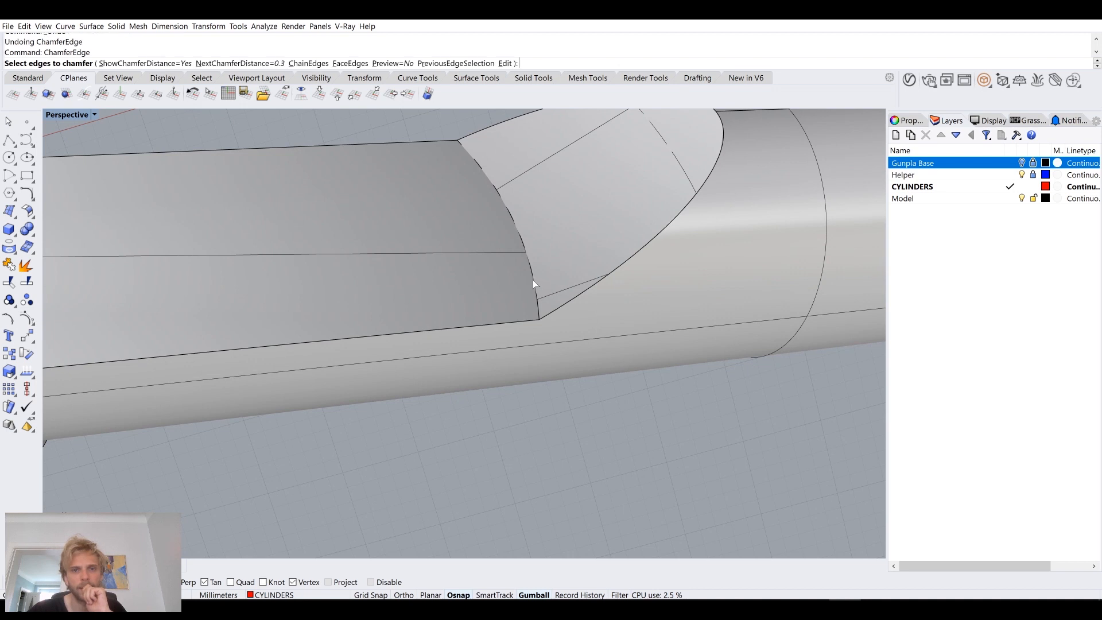
left_click(533, 281)
key("Return")
key("Return")
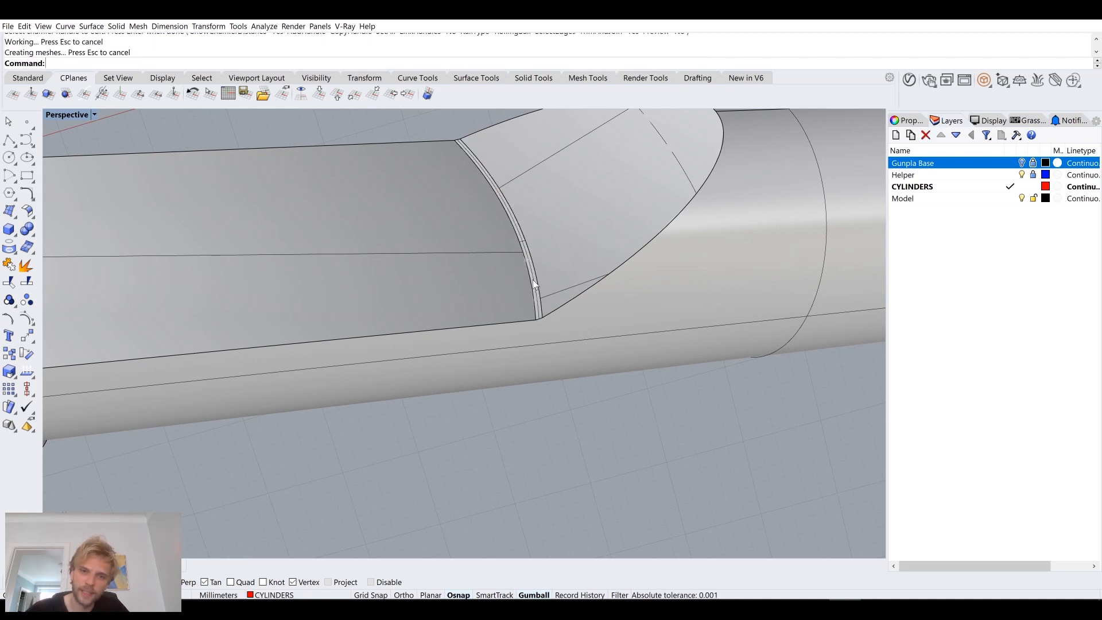
scroll(542, 335, "down", 3)
key("ctrl+z")
Step: Chamfer the crease between the bar's flat and the curved cutout by 0.5 mm
key("Return")
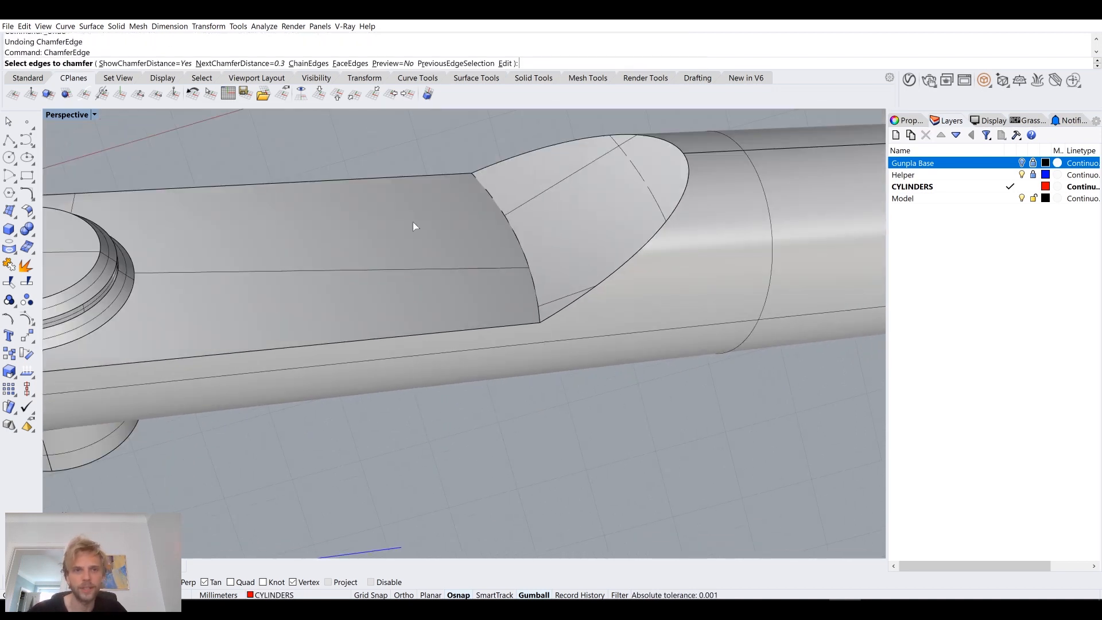
left_click(248, 63)
type("0.5")
key("Return")
left_click(524, 253)
key("Return")
Step: Try a 0.5 mm chamfer on the three outline edges around the crease's corner, inspect it, and undo it
key("Return")
scroll(543, 313, "up", 3)
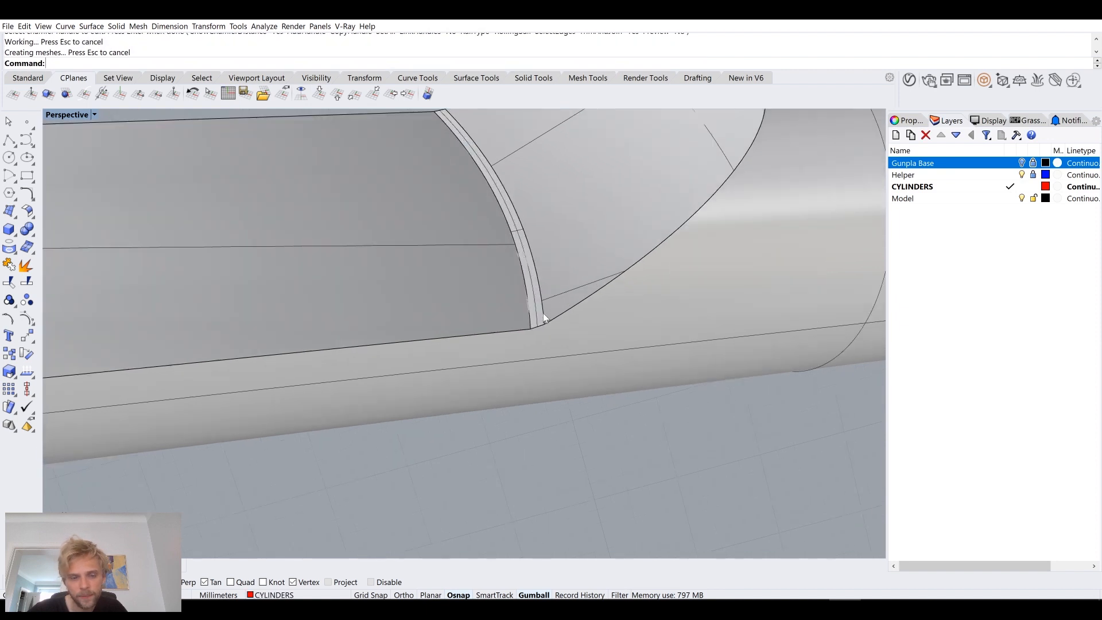
key("Return")
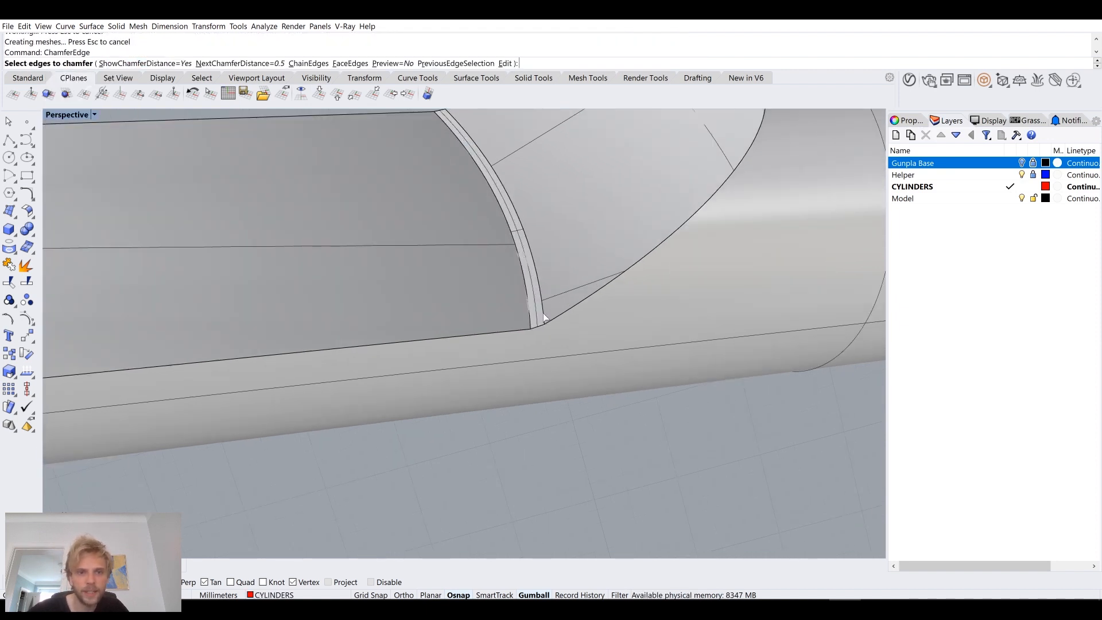
left_click(549, 319)
left_click(536, 325)
left_click(522, 329)
key("Return")
key("Return")
mouse_move(539, 325)
right_mouse_down()
mouse_move(477, 336)
mouse_move(469, 282)
mouse_move(579, 293)
mouse_move(555, 333)
right_mouse_up()
scroll(522, 271, "up", 5)
scroll(522, 271, "up", 10)
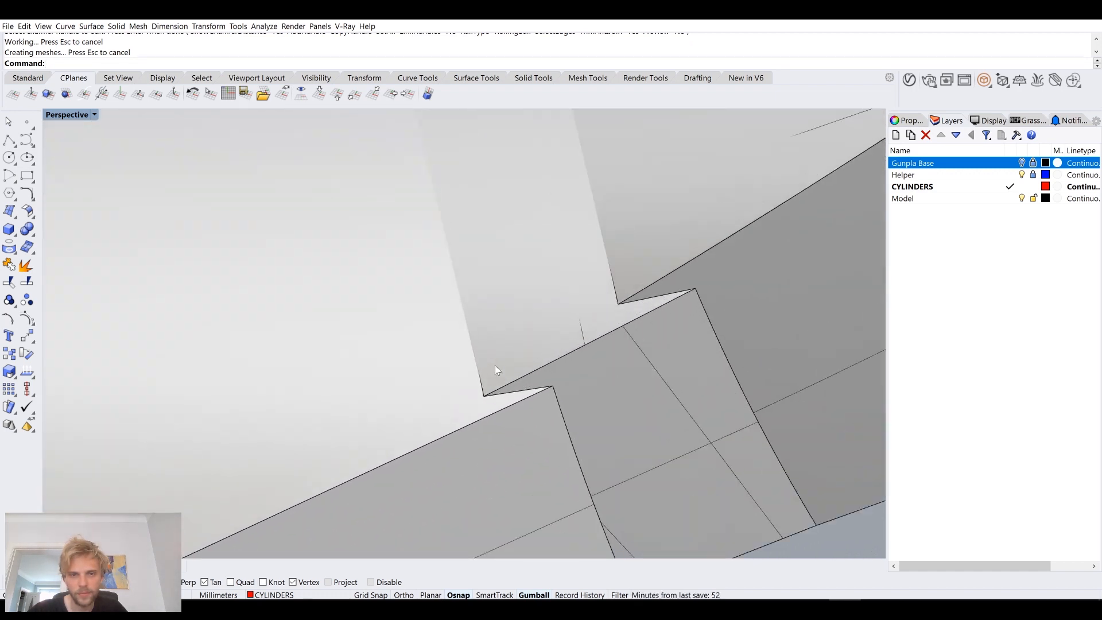
scroll(495, 364, "down", 10)
right_click_drag(495, 365, 470, 328)
key("ctrl+z")
Step: Try a 0.5 mm fillet on the outline edges of the flat, crease chamfer and curved cutout
scroll(424, 361, "down", 10)
right_click_drag(600, 409, 490, 379)
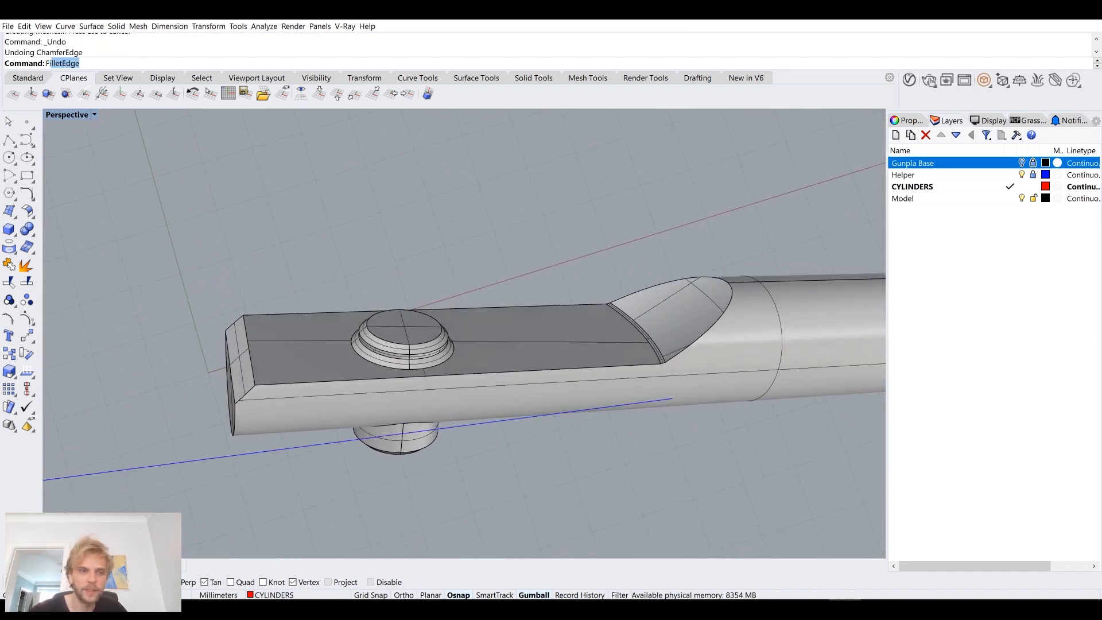
key("Return")
scroll(490, 377, "up", 5)
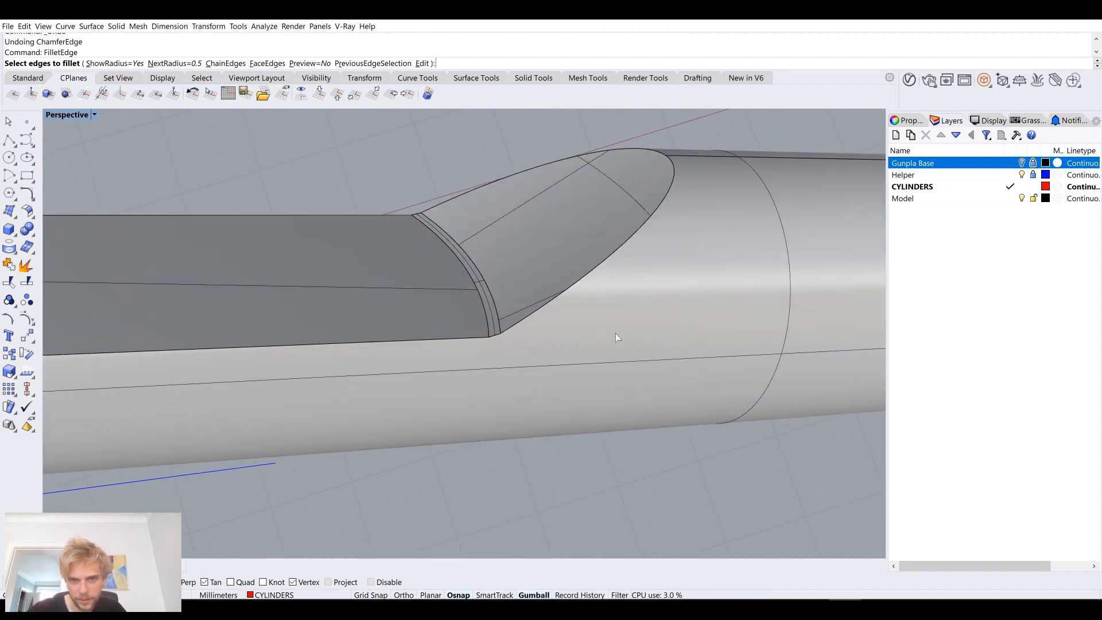
left_click(543, 311)
left_click(487, 338)
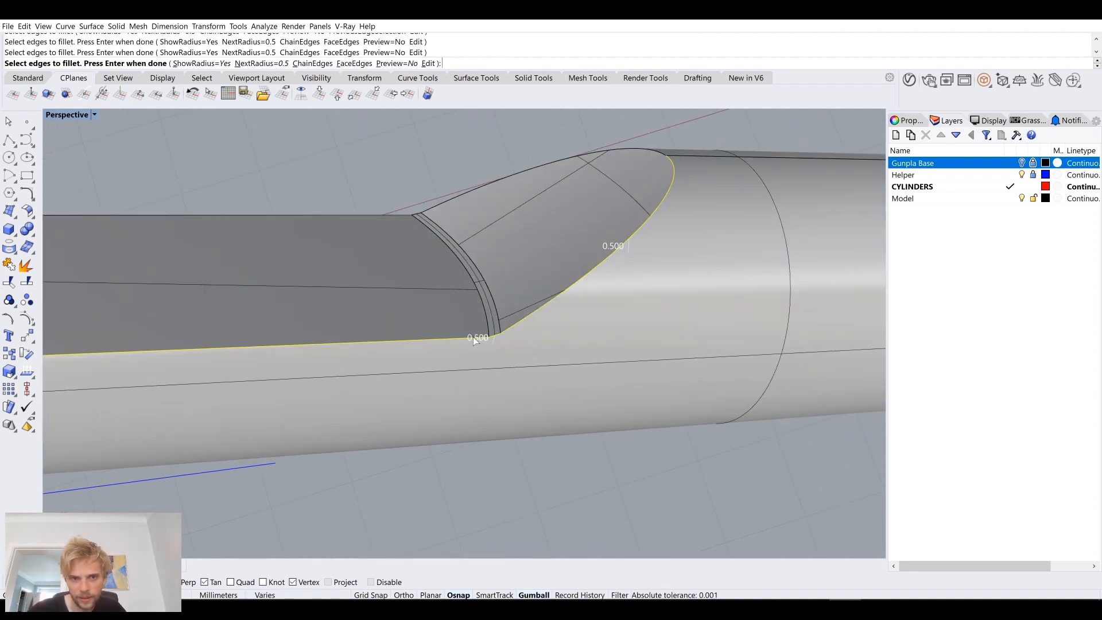
key("Return")
key("Return")
Step: Inspect the filleted corner, and undo both the outline fillet and the crease chamfer
scroll(507, 339, "up", 5)
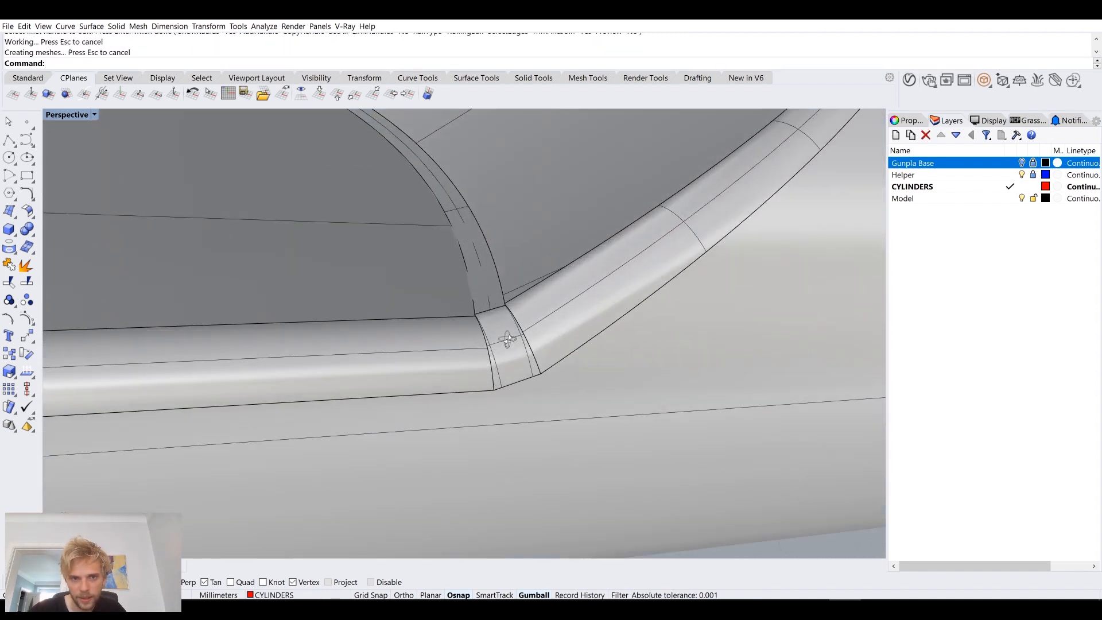
right_click_drag(507, 338, 498, 384)
scroll(512, 420, "up", 8)
scroll(531, 422, "down", 5)
right_click_drag(530, 422, 497, 366)
scroll(499, 373, "down", 8)
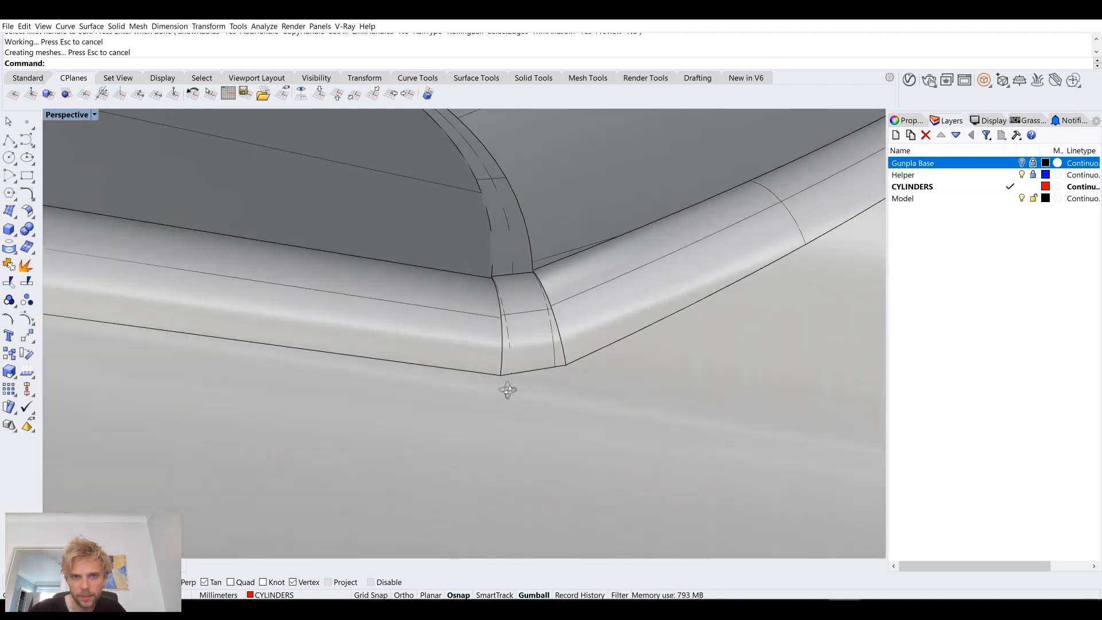
key("ctrl+z")
key("ctrl+z")
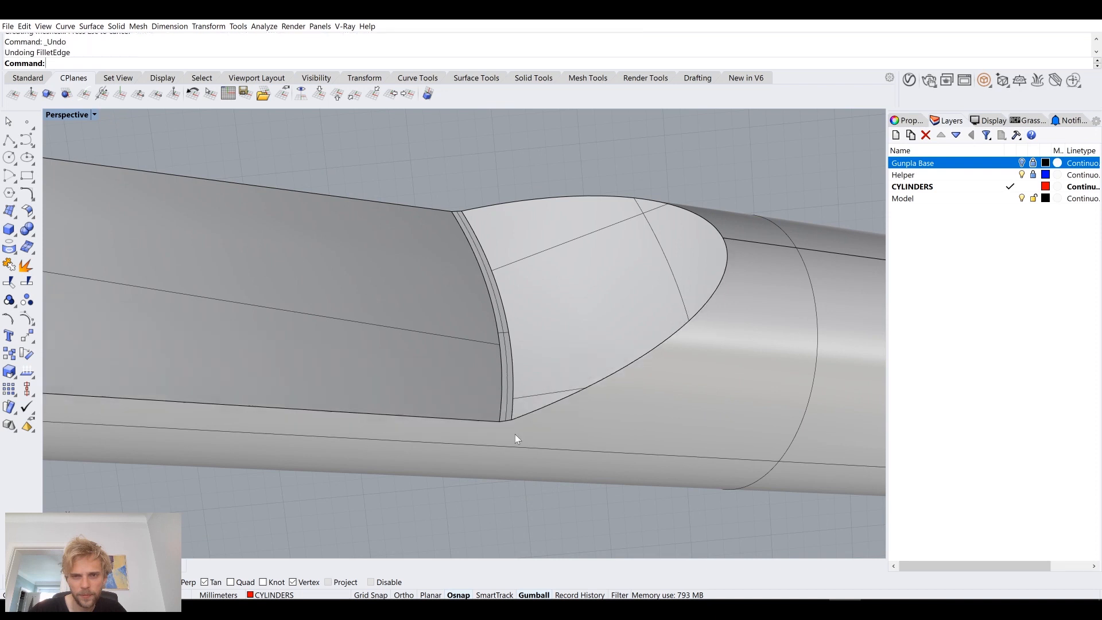
Step: Try a 0.5 mm fillet on the near outline edges of the bar's flat and curved cutout, leaving the crease sharp
key("Return")
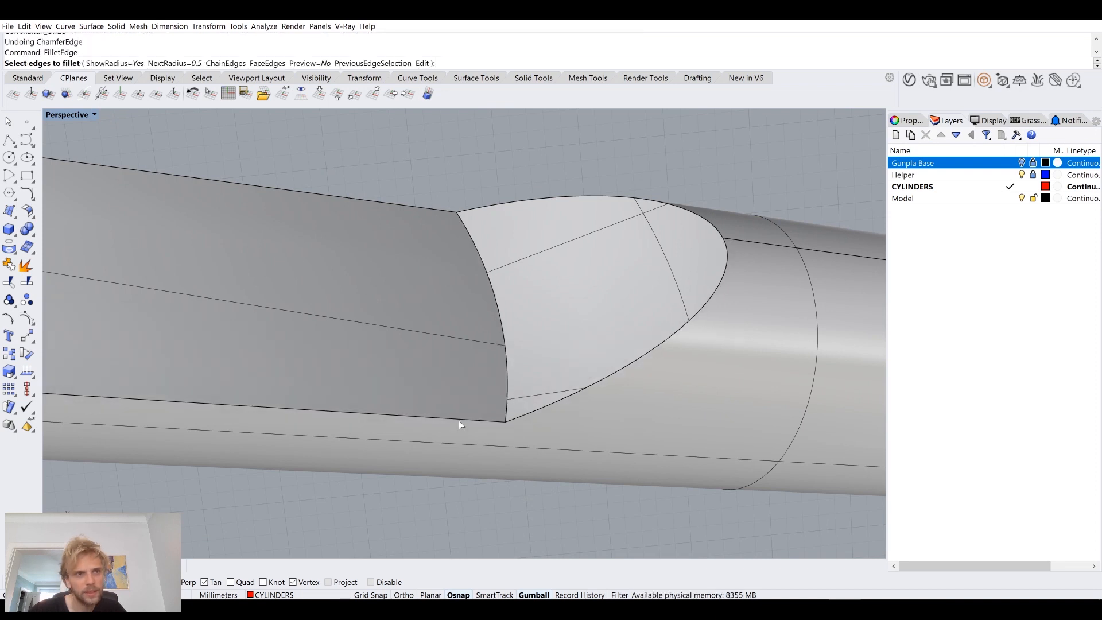
left_click(459, 420)
left_click(529, 414)
key("Return")
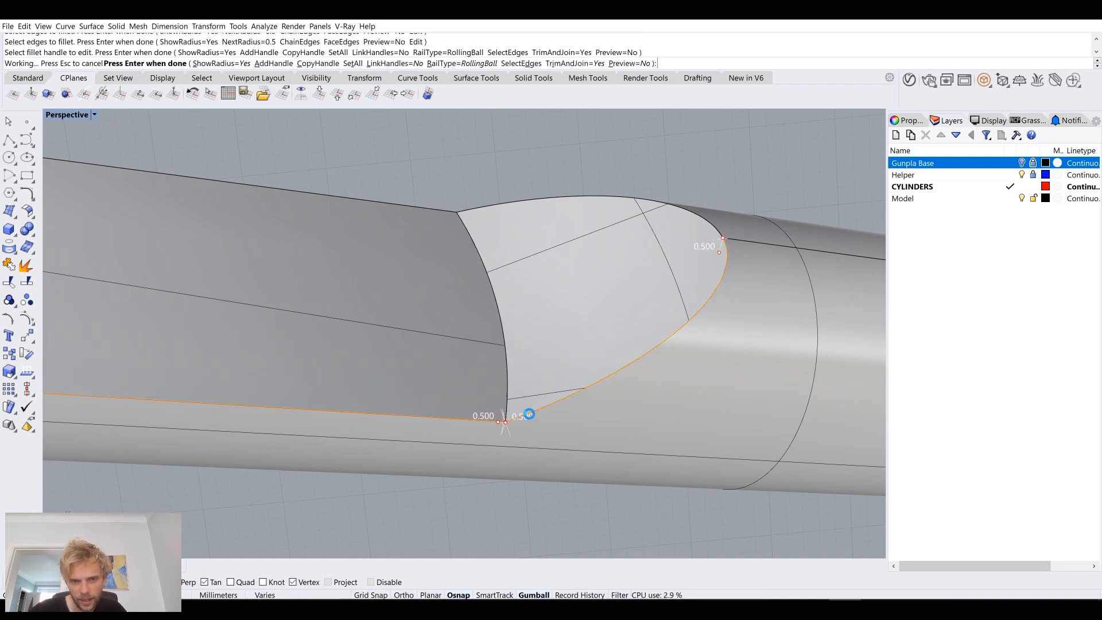
key("Return")
Step: Inspect the outline fillet around the crease's corner and undo it
scroll(510, 414, "up", 5)
scroll(543, 413, "down", 5)
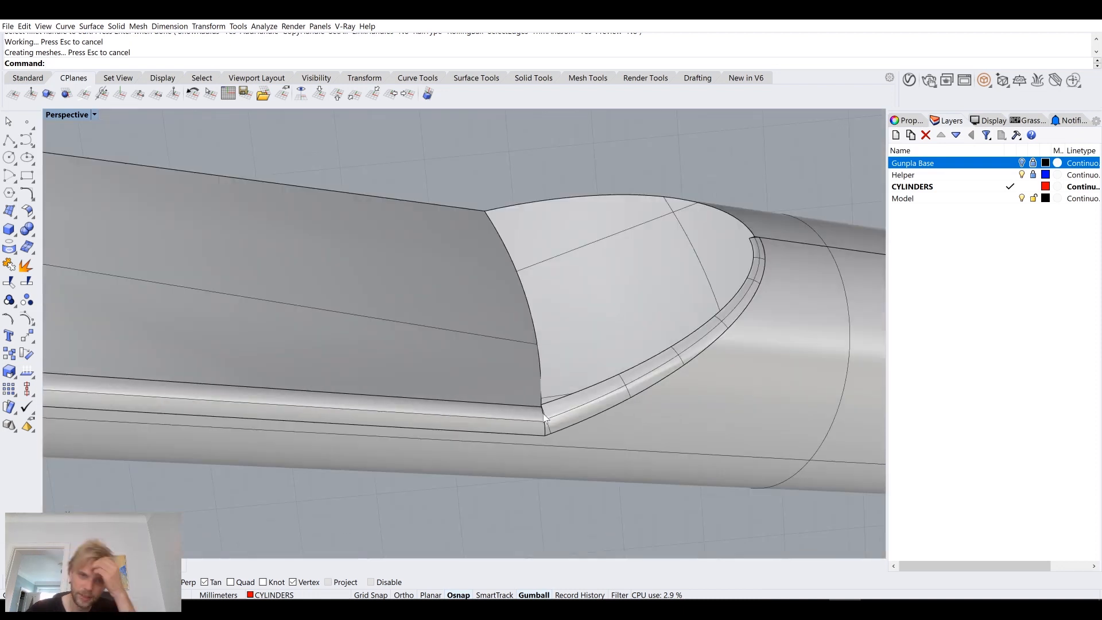
right_click_drag(543, 414, 563, 395)
scroll(565, 402, "up", 5)
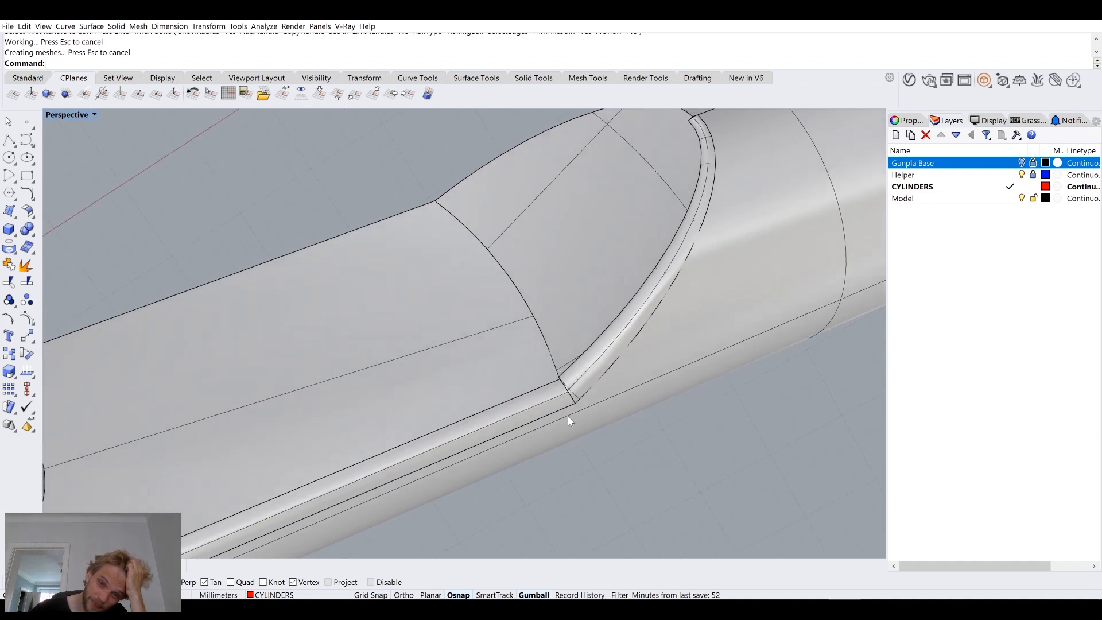
scroll(565, 395, "down", 5)
right_click_drag(573, 411, 538, 379)
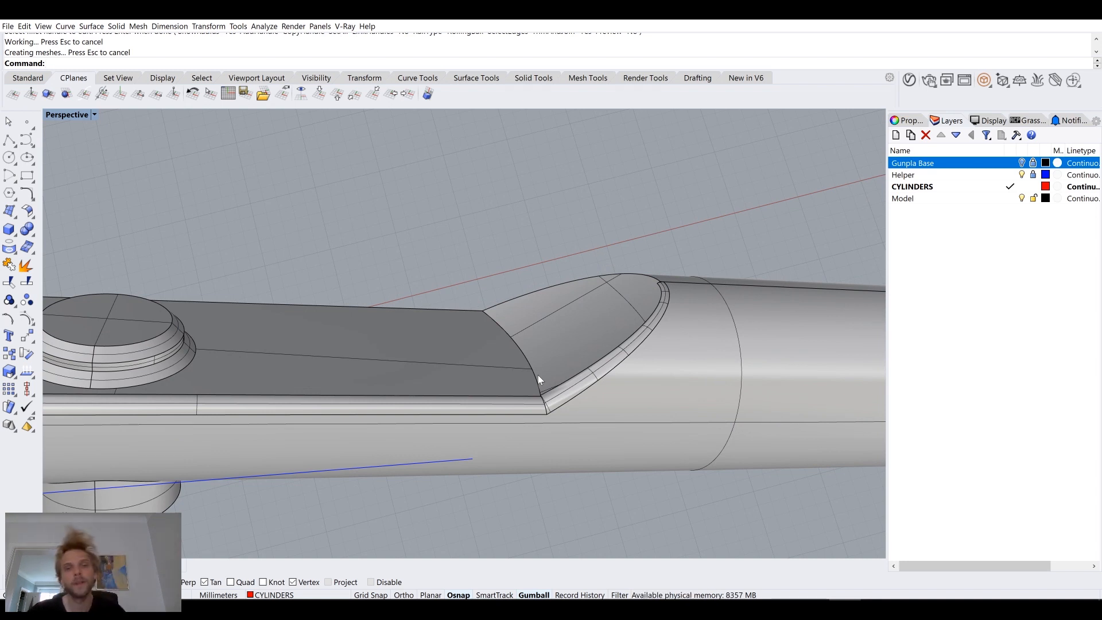
key("ctrl+z")
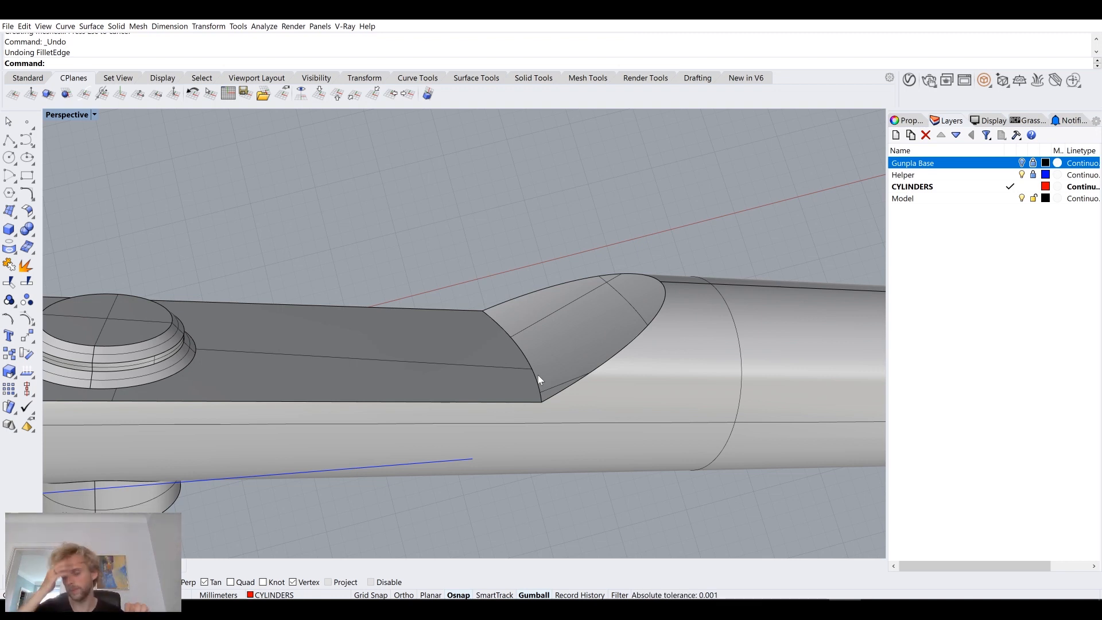
Step: Fillet the crease between the bar's flat and the curved cutout with a 1 mm radius
right_click_drag(538, 374, 442, 311)
right_click(420, 292)
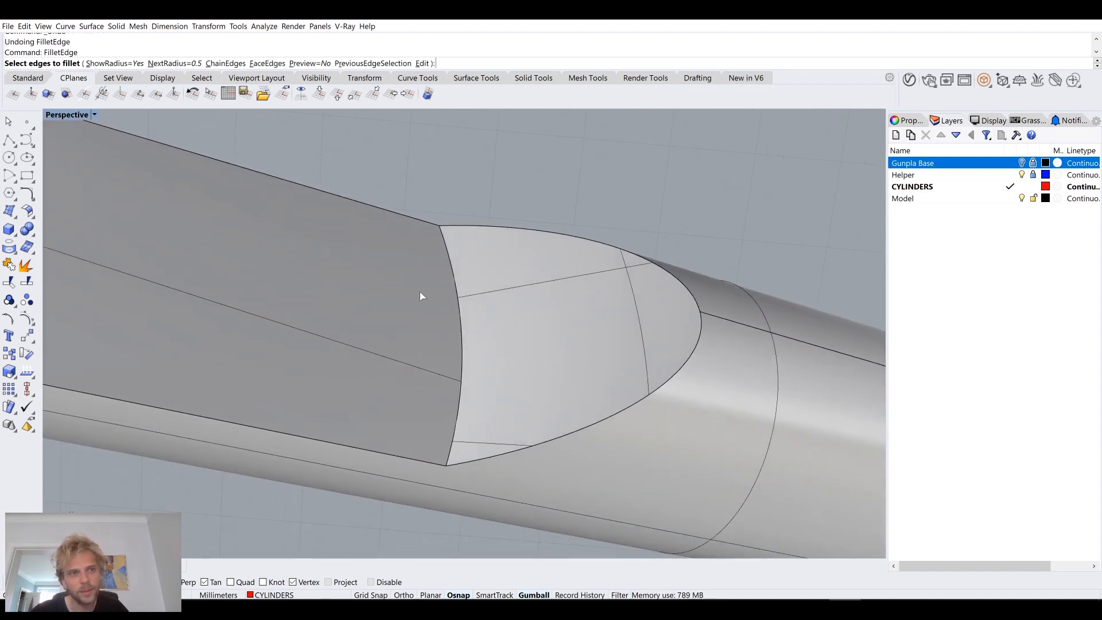
left_click(167, 63)
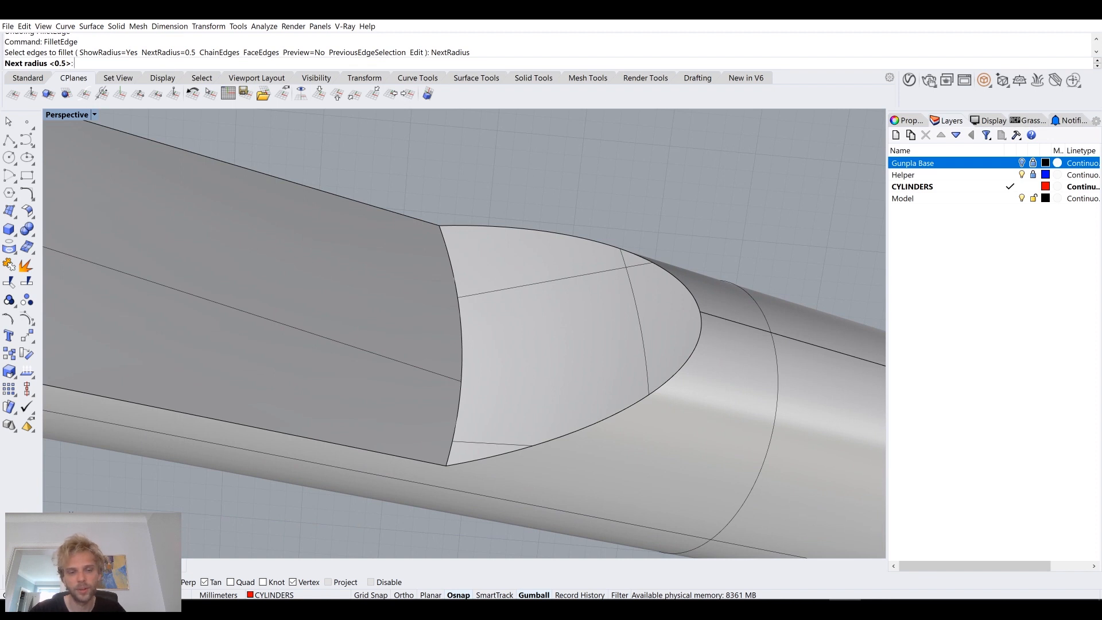
type("1")
key("Return")
left_click(460, 297)
key("Return")
key("Return")
Step: Start an edge fillet beside the rounded crease with the radius set to 0.3 mm
right_click_drag(455, 294, 479, 350)
scroll(479, 349, "up", 4)
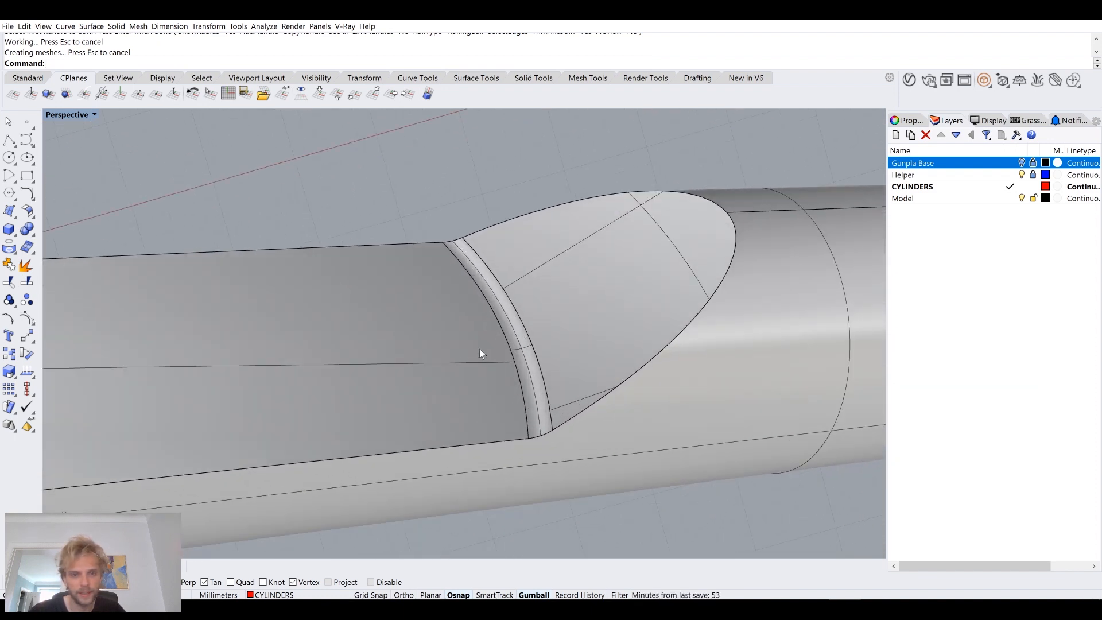
type("FilletEdge")
key("Return")
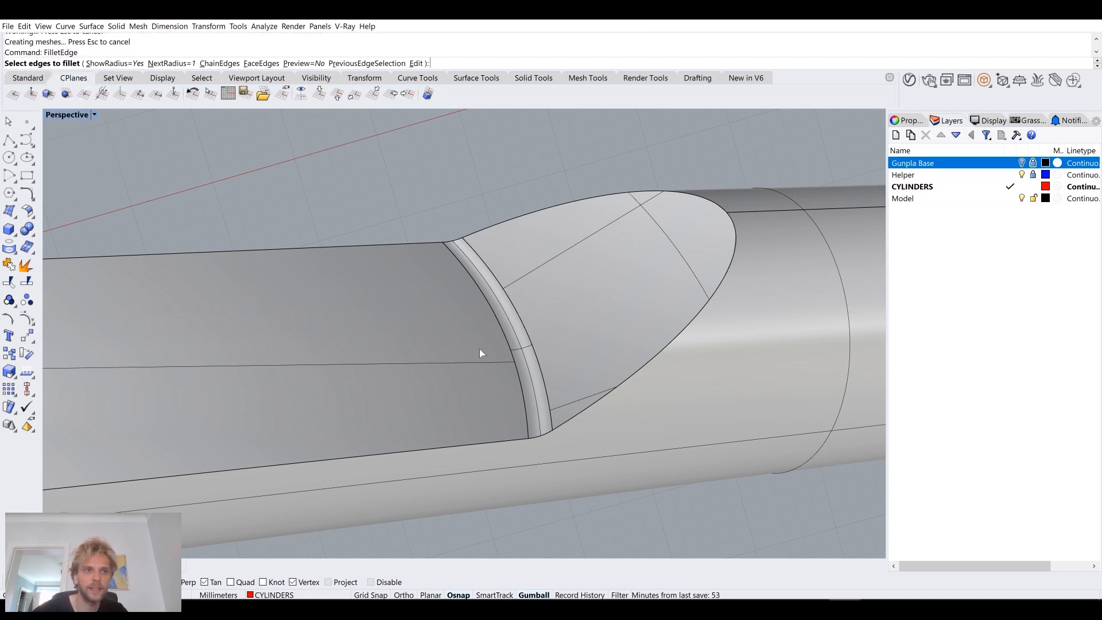
left_click(172, 63)
type("0.3")
key("Return")
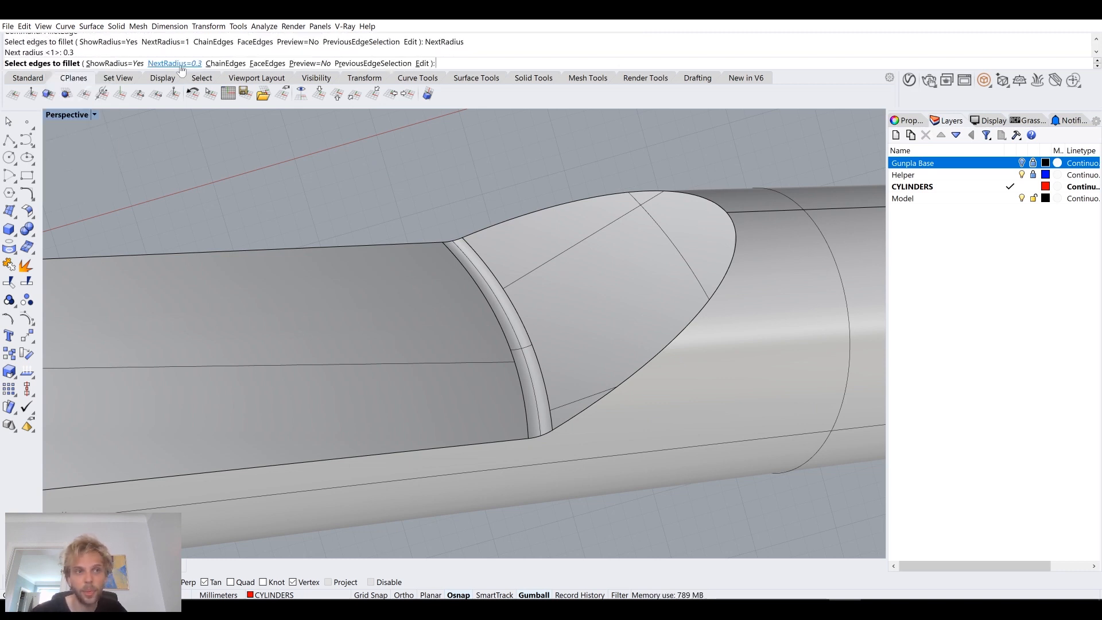
Step: Try the 0.3 mm fillet on the near outline edges of the cutout and flat, inspect the corner, and undo it
left_click(626, 385)
left_click(513, 442)
key("Return")
key("Return")
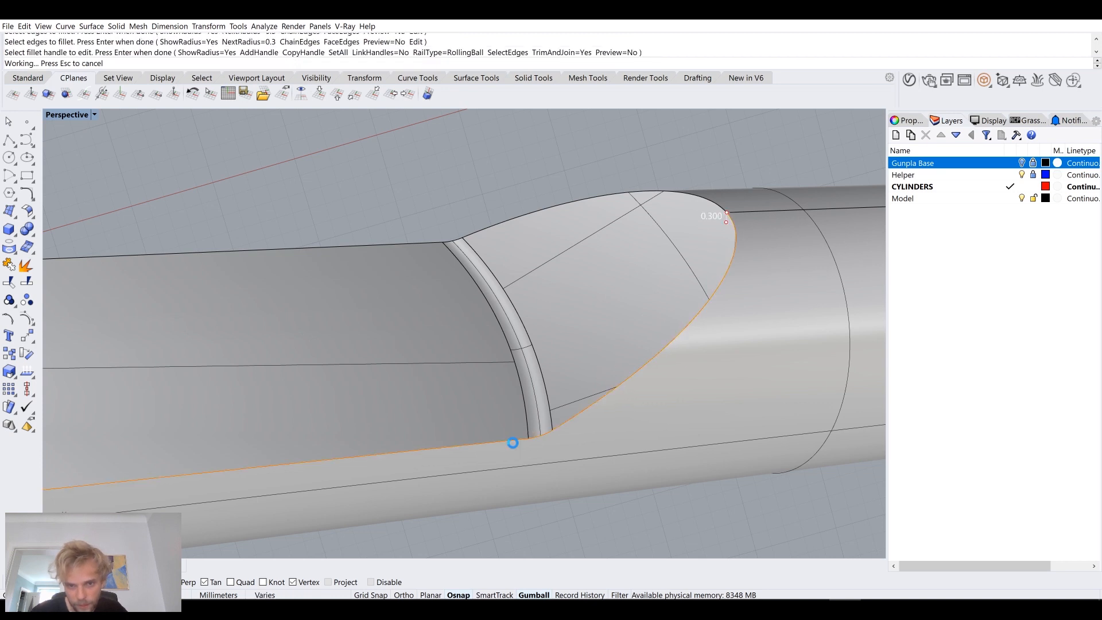
scroll(555, 445, "up", 10)
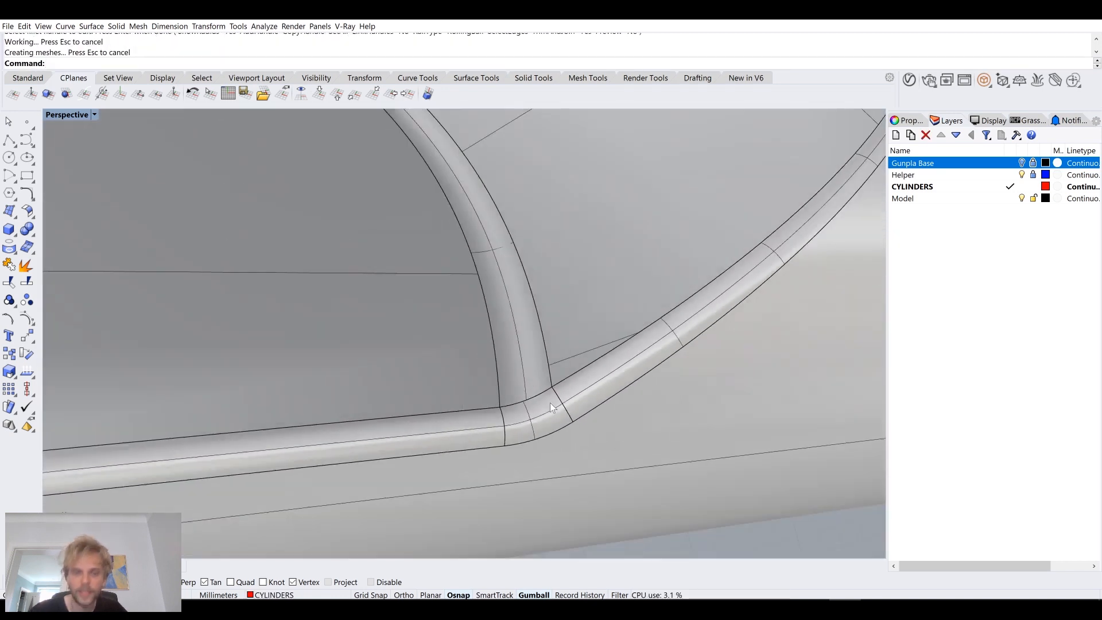
scroll(549, 402, "down", 10)
scroll(554, 388, "up", 3)
key("ctrl+z")
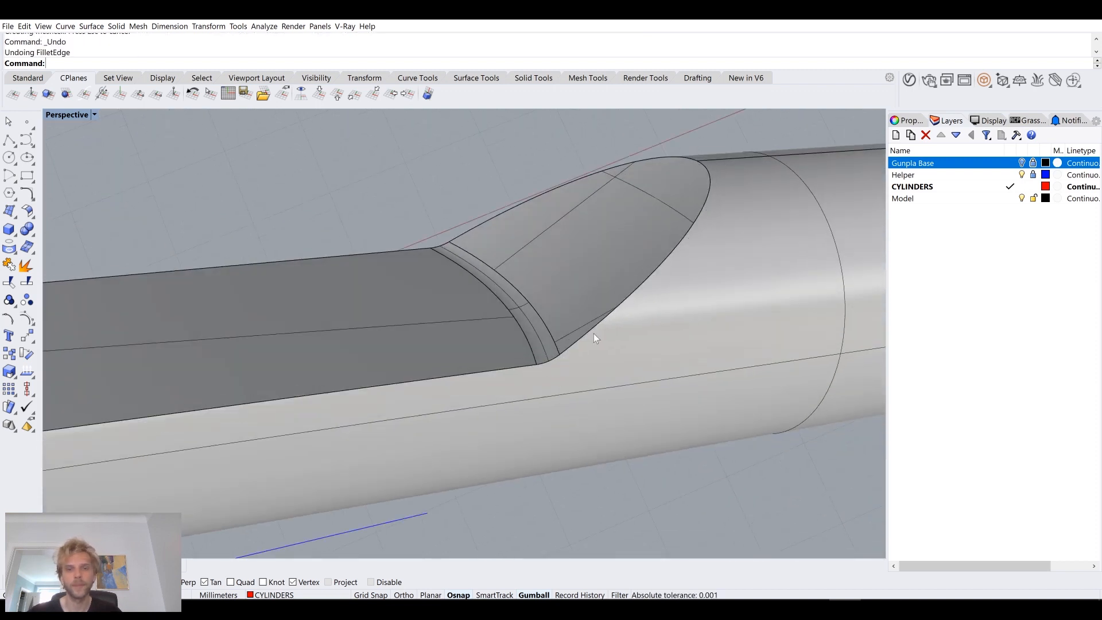
Step: Start a 0.3 mm edge fillet and select the near outline edges along the cutout, rounded crease and flat
key("Return")
left_click(621, 302)
left_click(548, 360)
left_click(518, 368)
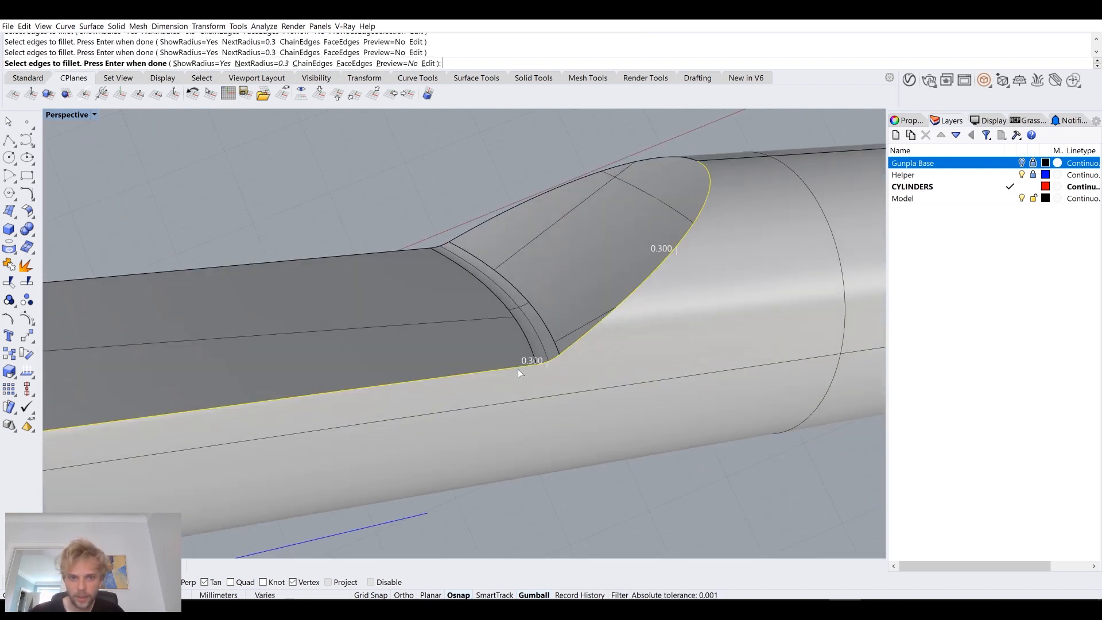
scroll(518, 369, "down", 5)
scroll(604, 294, "up", 3)
right_click_drag(440, 352, 565, 312, "shift")
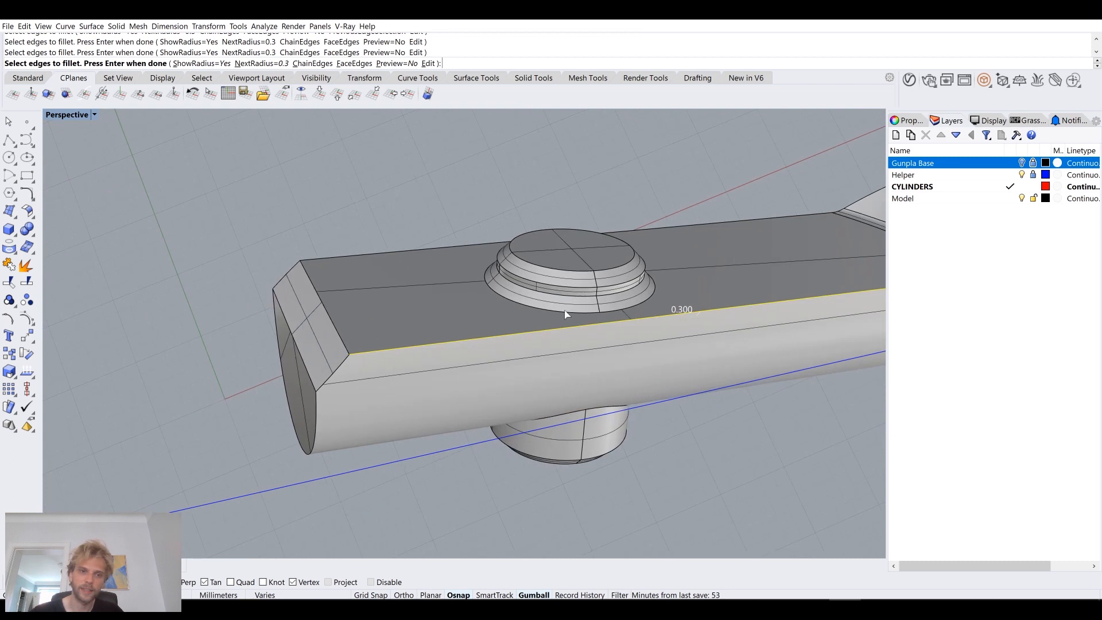
Step: Add the slanted side edges and end-face outline of the bar's bevelled end to the 0.3 mm fillet selection
scroll(318, 395, "up", 3)
left_click(318, 394)
right_click_drag(300, 414, 453, 334, "shift")
left_click(466, 320)
right_click_drag(446, 253, 365, 291)
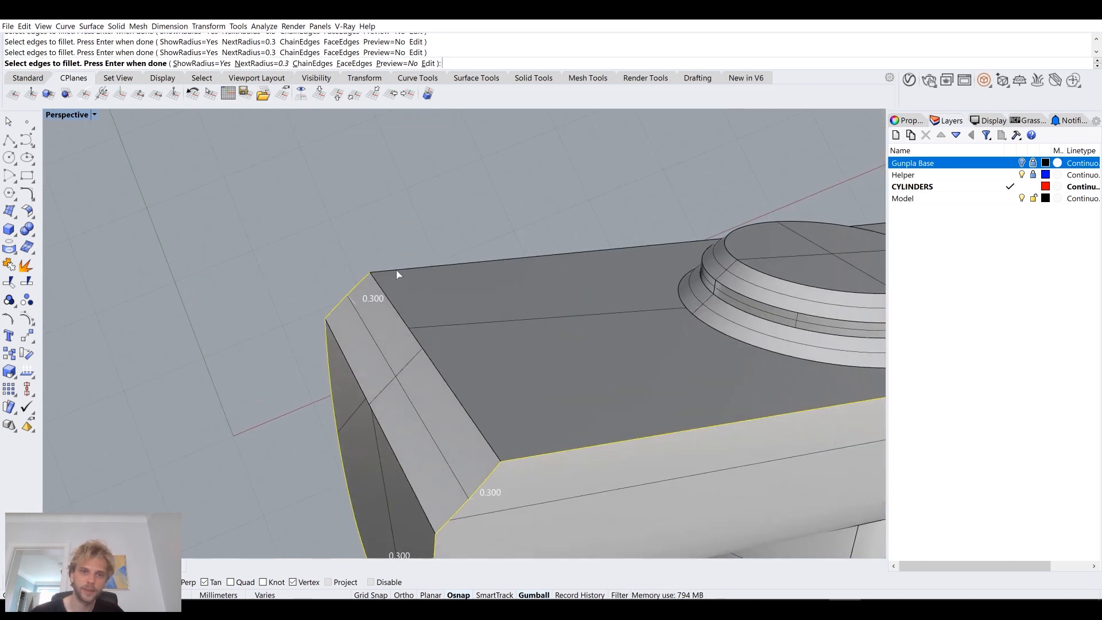
Step: Add the far outline edges of the flat, crease and cutout, and apply the 0.3 mm fillet
left_click(396, 270)
scroll(468, 251, "down", 6)
right_click_drag(803, 219, 460, 284, "shift")
scroll(460, 285, "up", 7)
left_click(480, 269)
scroll(480, 271, "down", 3)
scroll(503, 311, "down", 3)
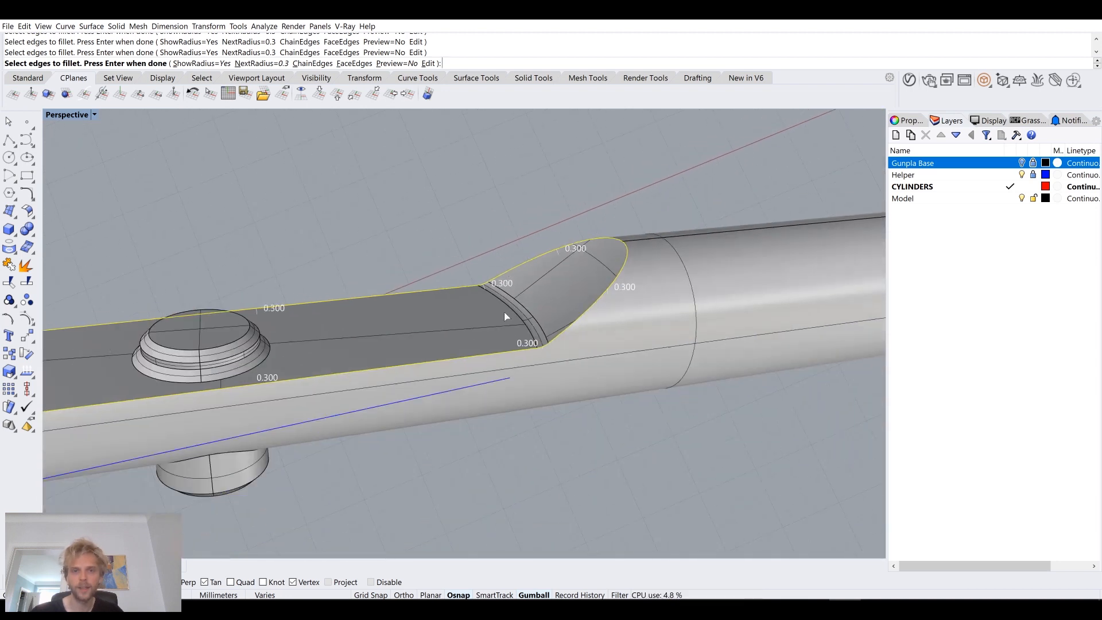
scroll(543, 260, "up", 5)
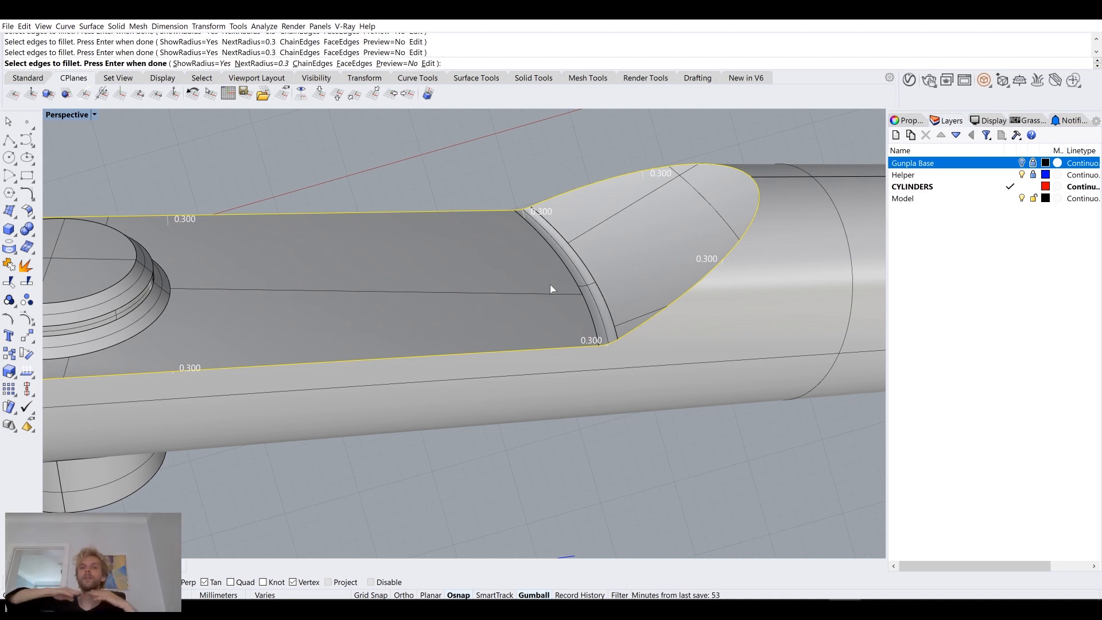
key("Return")
key("Return")
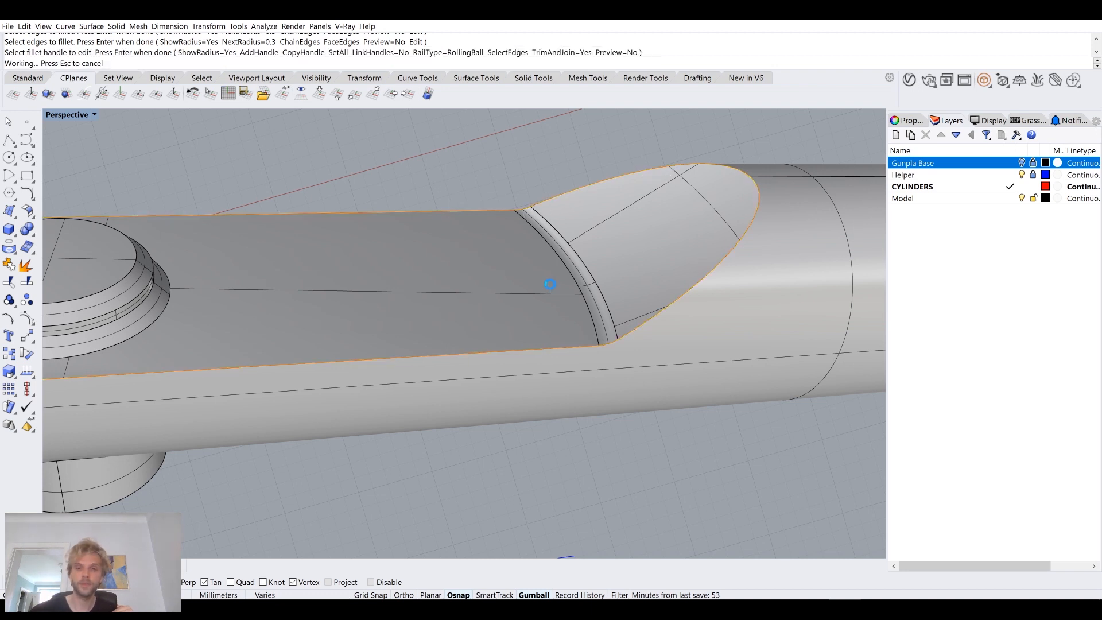
Step: Examine the bar's filleted edges with the environment map analysis, and close the analysis
scroll(564, 291, "up", 4)
right_click_drag(565, 293, 650, 180)
scroll(650, 180, "down", 5)
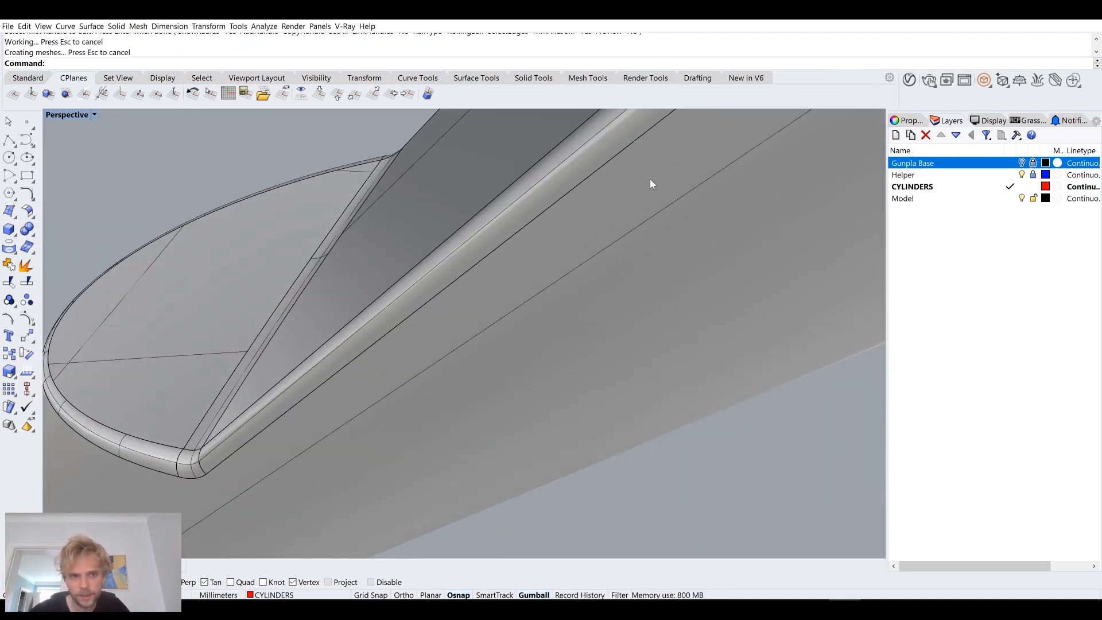
left_click(487, 232)
type("EMap")
key("Return")
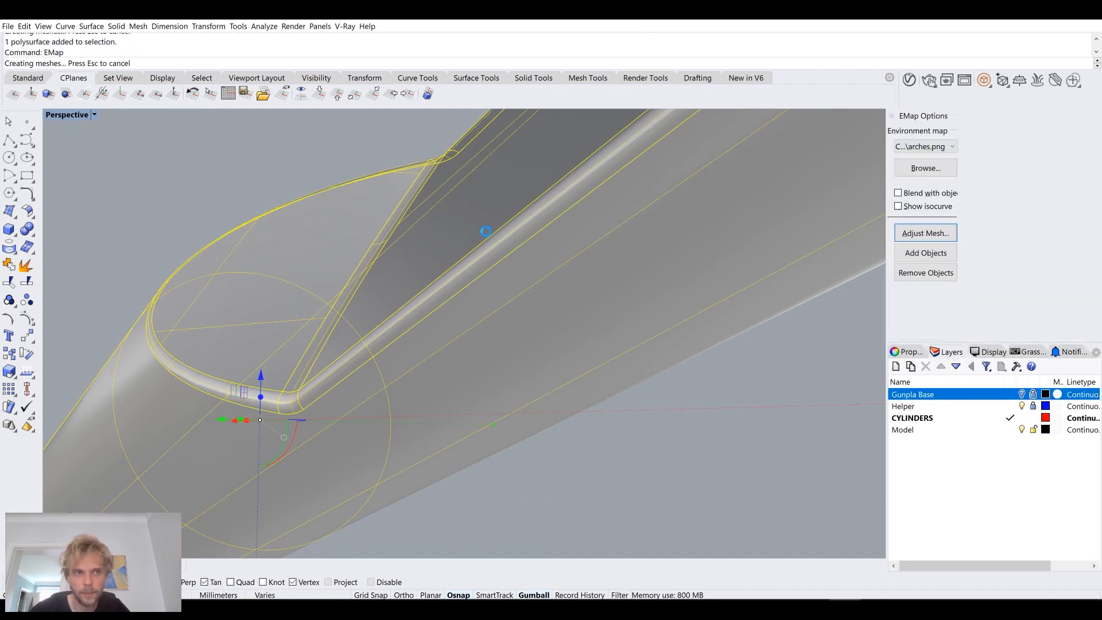
mouse_move(307, 232)
right_mouse_down()
mouse_move(347, 233)
mouse_move(484, 298)
mouse_move(398, 381)
mouse_move(327, 389)
mouse_move(306, 379)
mouse_move(634, 333)
mouse_move(157, 370)
mouse_move(207, 345)
mouse_move(290, 232)
mouse_move(328, 236)
right_mouse_up()
mouse_move(364, 268)
right_mouse_down()
mouse_move(423, 360)
mouse_move(450, 330)
mouse_move(469, 332)
mouse_move(421, 361)
right_mouse_up()
right_click_drag(507, 174, 322, 342)
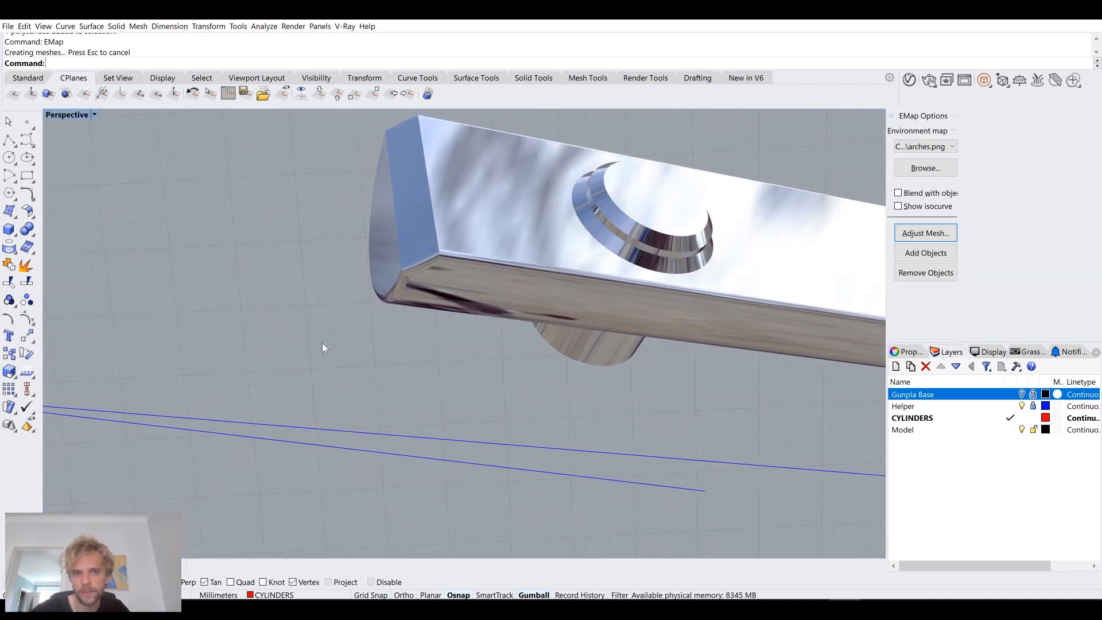
left_click(892, 116)
Step: Chamfer the inner bottom edge of the socket hole on the bar's underside by 0.5 mm
right_click_drag(491, 317, 378, 318)
scroll(419, 315, "down", 3)
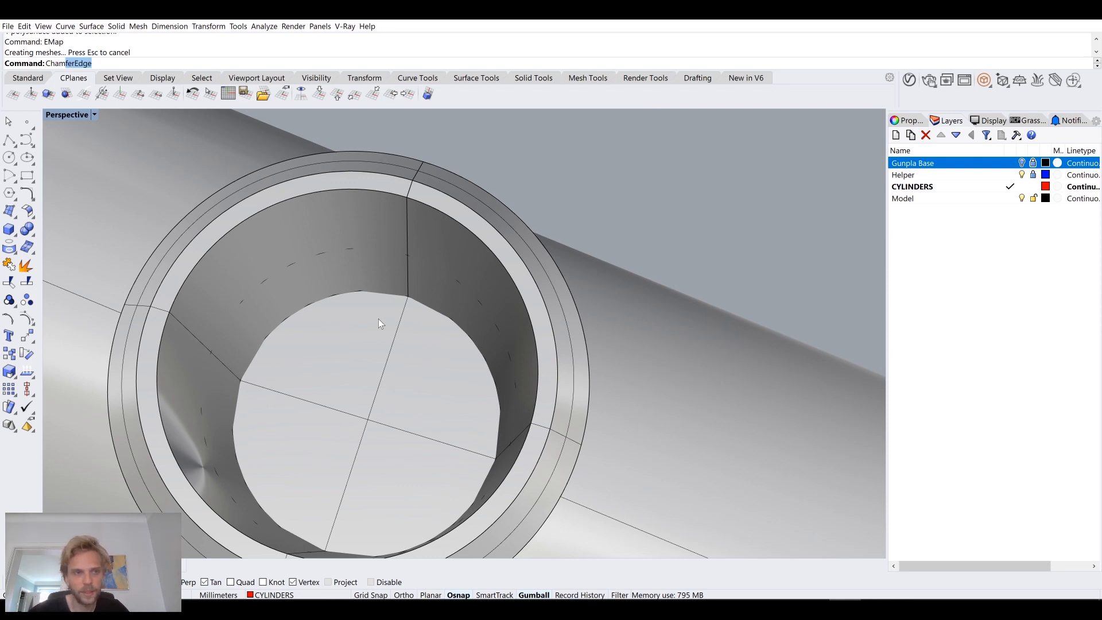
key("Return")
left_click(408, 297)
key("Return")
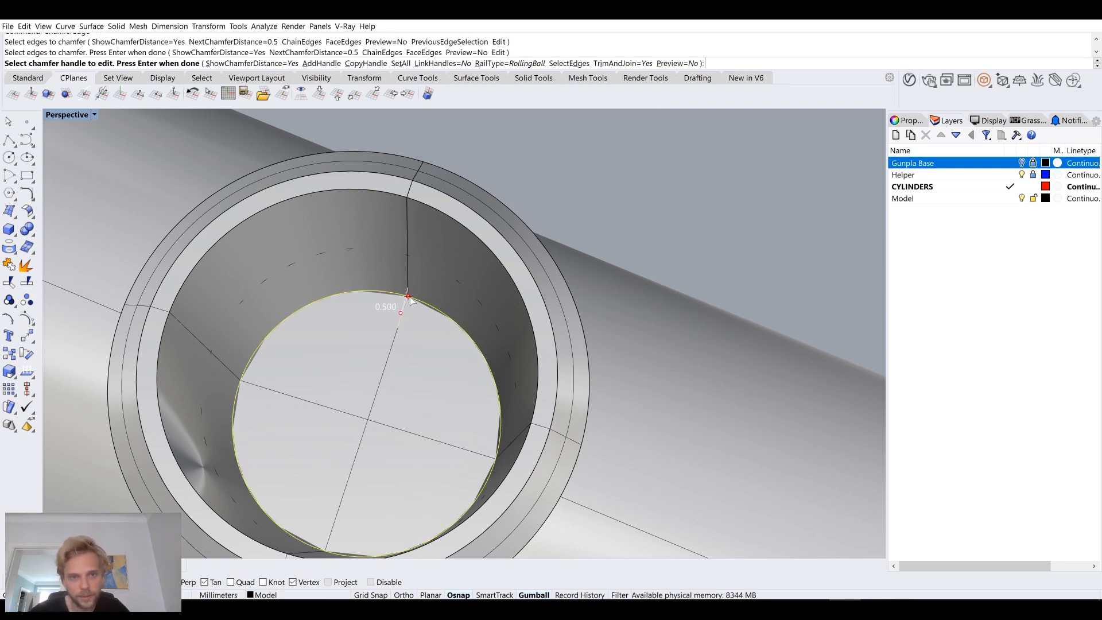
key("Return")
scroll(410, 297, "down", 3)
mouse_move(410, 297)
right_mouse_down()
mouse_move(395, 450)
mouse_move(421, 370)
mouse_move(422, 305)
right_mouse_up()
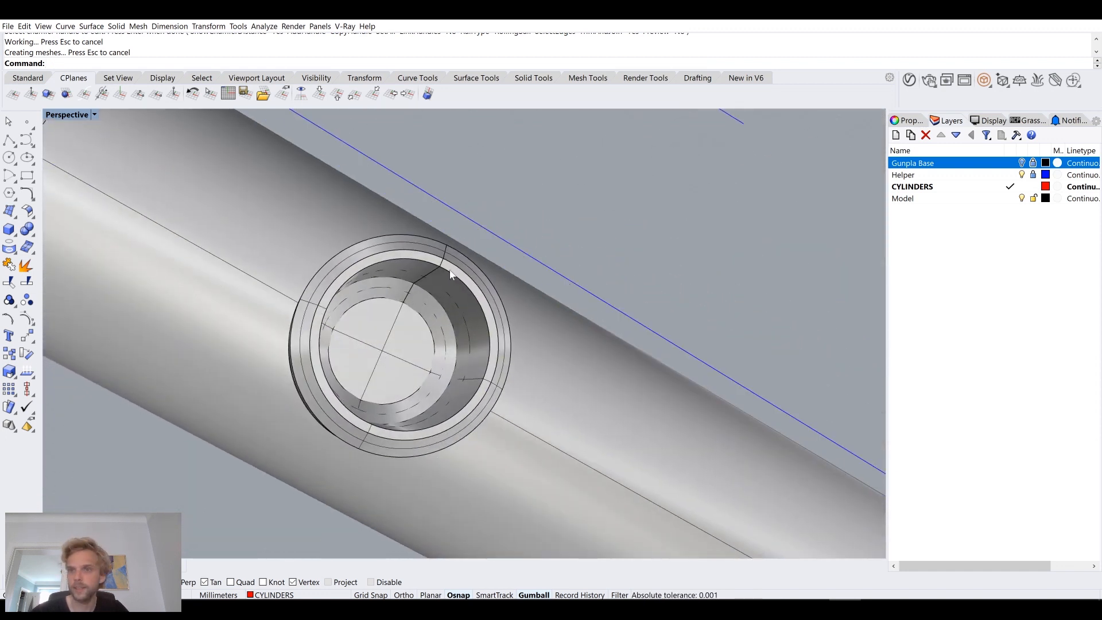
Step: Show the hidden cylindrical connector with the side socket and isolate it
type("ShowSelected")
key("Return")
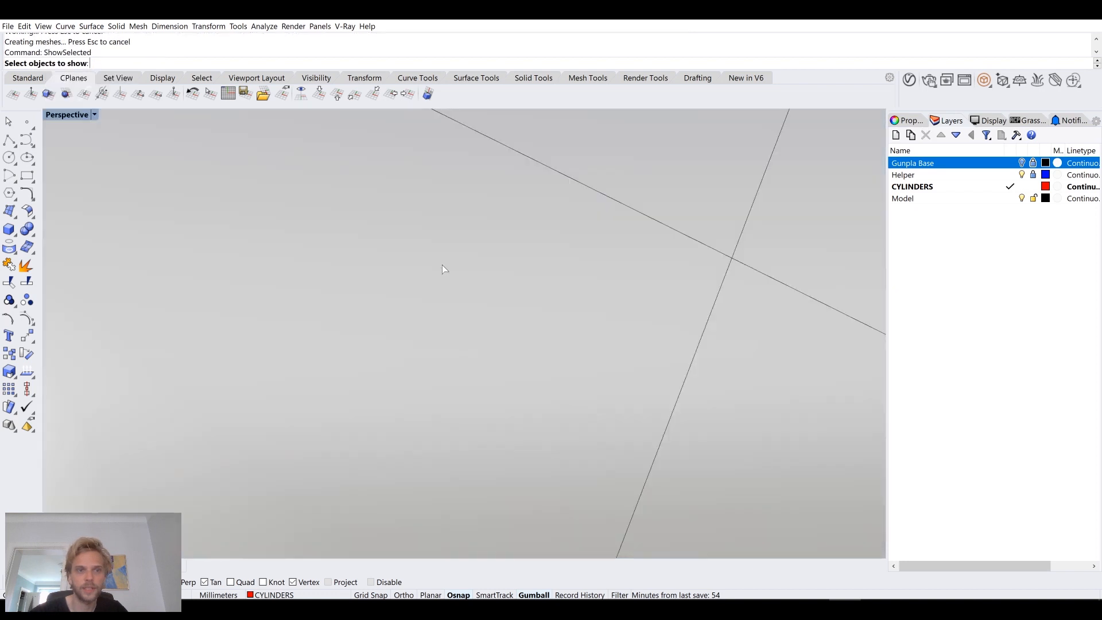
scroll(443, 268, "down", 5)
right_click_drag(462, 236, 391, 407)
scroll(454, 280, "up", 3)
left_click(411, 326)
key("Return")
left_click(409, 425)
type("Isolate")
key("Return")
Step: Chamfer the top edge of the connector's peg
key("Escape")
key("Return")
left_click(446, 264)
key("Return")
type("Chamfer")
left_click(446, 264)
key("Return")
key("Return")
scroll(446, 264, "down", 4)
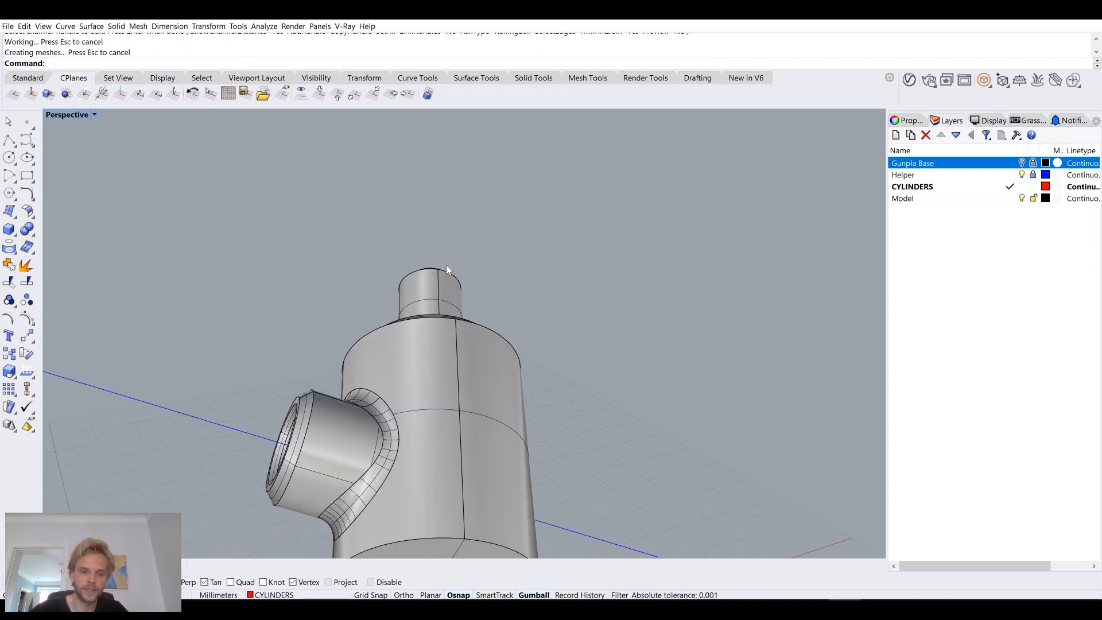
Step: Show the hidden polysurfaces around the connector's peg and delete them
type("ShowSelected")
key("Return")
right_click_drag(446, 263, 413, 253)
left_click(428, 246)
left_click(404, 277)
key("Return")
left_click(446, 284)
left_click(514, 183, "shift")
key("Delete")
right_click_drag(521, 185, 481, 226)
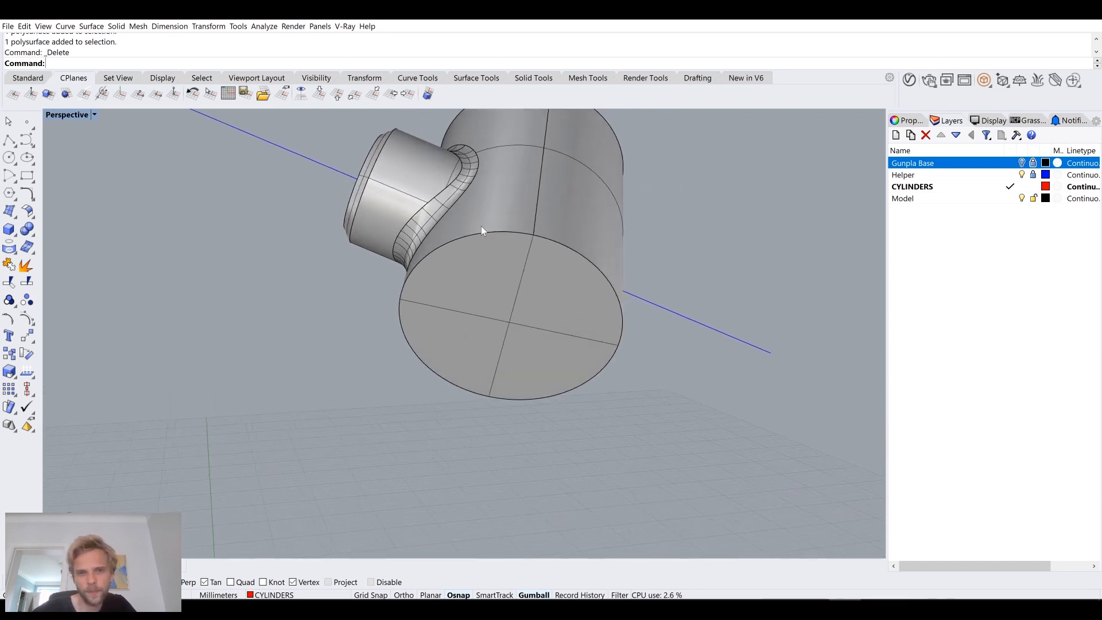
Step: Chamfer the bottom circular edge of the connector's cylindrical body
key("ctrl+shift+h")
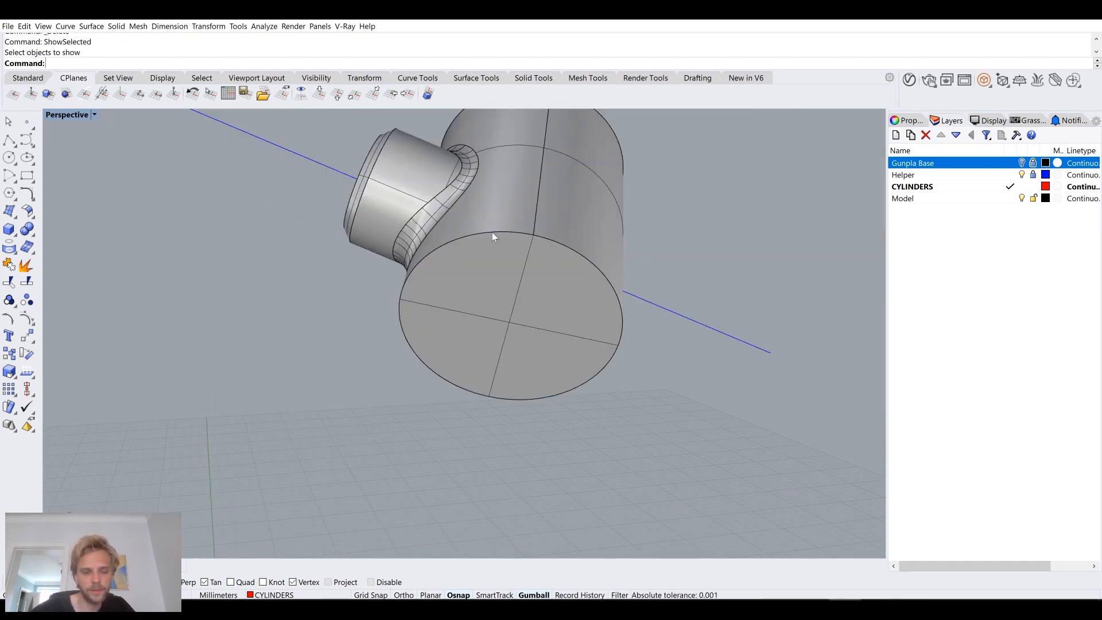
type("ChamferEdge")
key("Return")
left_click(491, 232)
key("Return")
key("Return")
scroll(491, 232, "down", 3)
right_click_drag(491, 232, 480, 276)
scroll(525, 267, "up", 2)
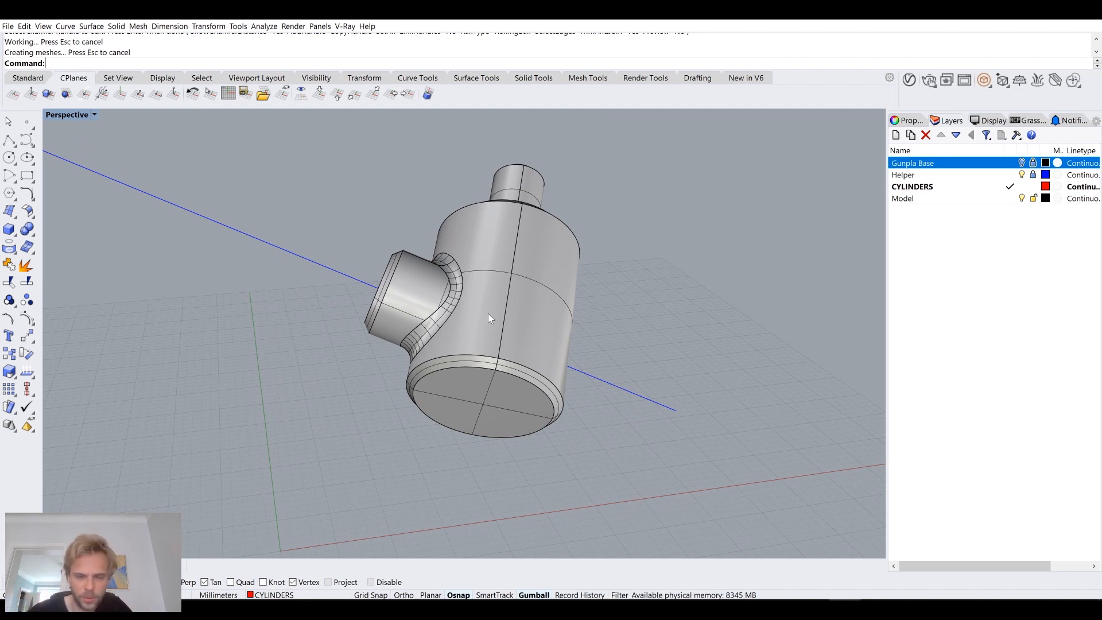
Step: Show the hidden grey bar again together with the connector
type("ShowSelected")
key("Return")
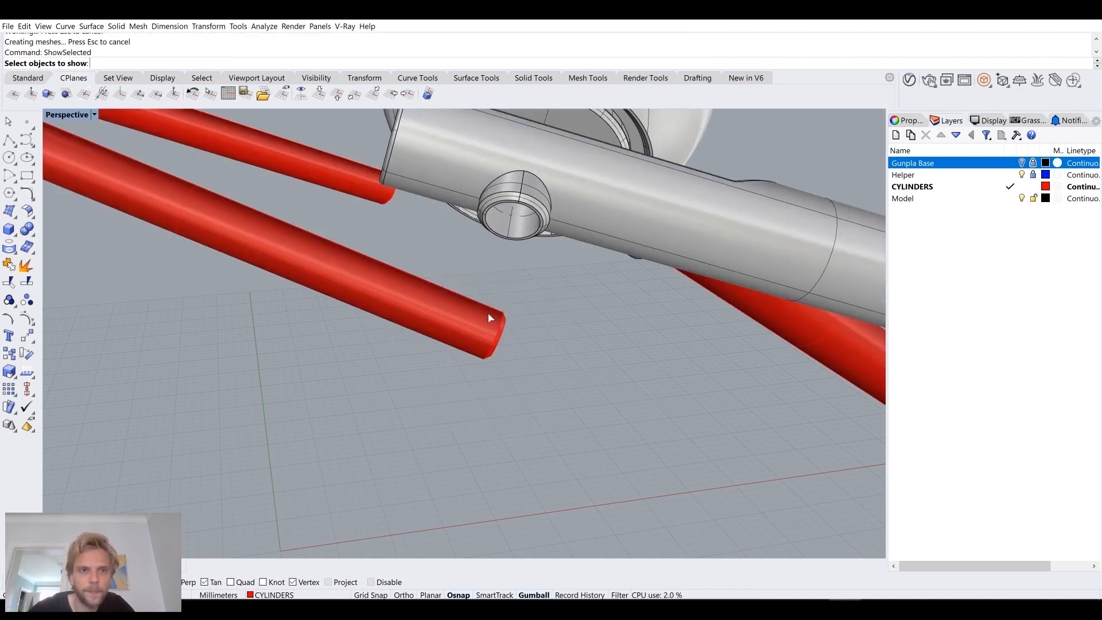
left_click(541, 270)
key("Return")
right_click_drag(542, 270, 413, 283)
scroll(304, 283, "up", 5)
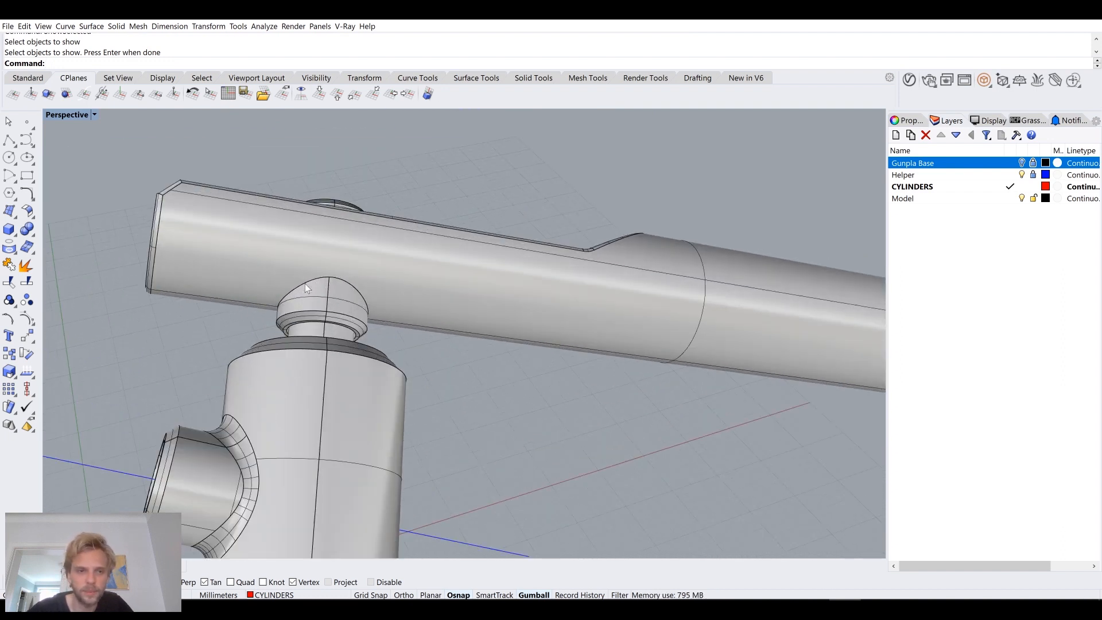
Step: Try filleting the seam where the round socket boss meets the bar's underside, and undo it
right_click_drag(304, 283, 401, 311, "shift")
scroll(400, 311, "up", 5)
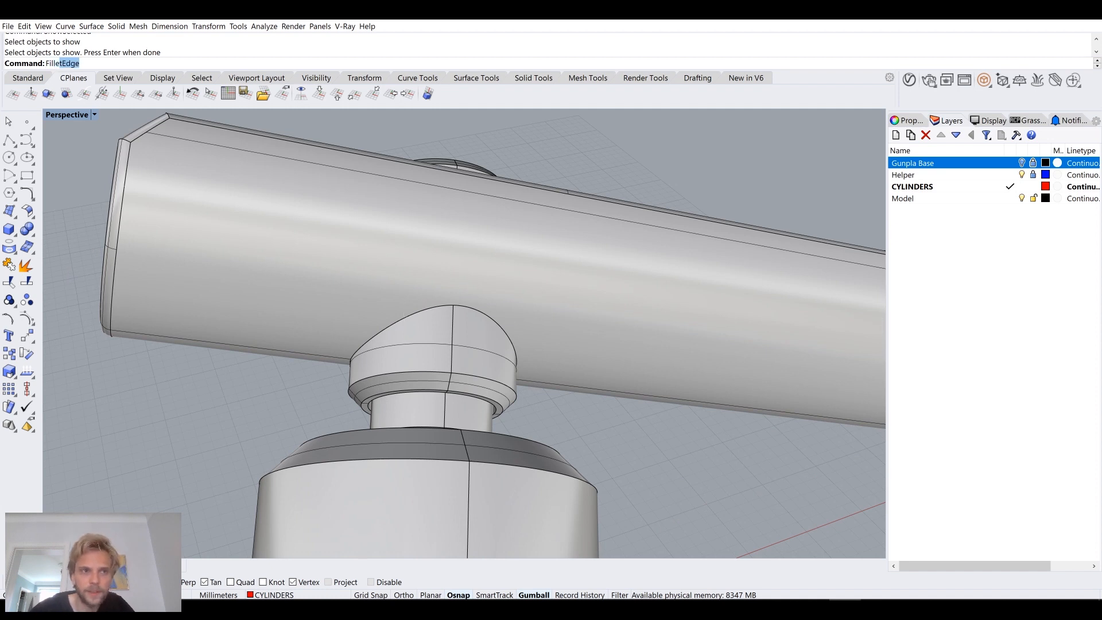
key("Return")
left_click(418, 316)
key("Return")
key("Return")
scroll(418, 315, "down", 3)
right_click_drag(417, 316, 500, 301)
key("ctrl+z")
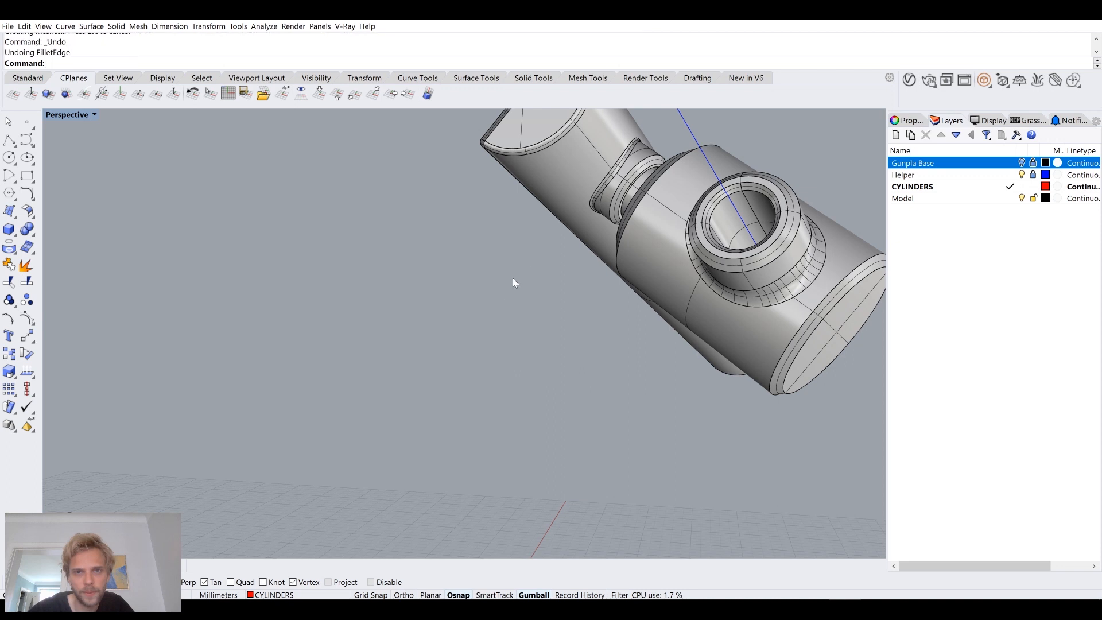
Step: Fillet the seam where the round socket boss meets the bar's underside with a 0.5 mm radius
right_click_drag(568, 227, 453, 322, "shift")
scroll(505, 260, "up", 9)
key("Return")
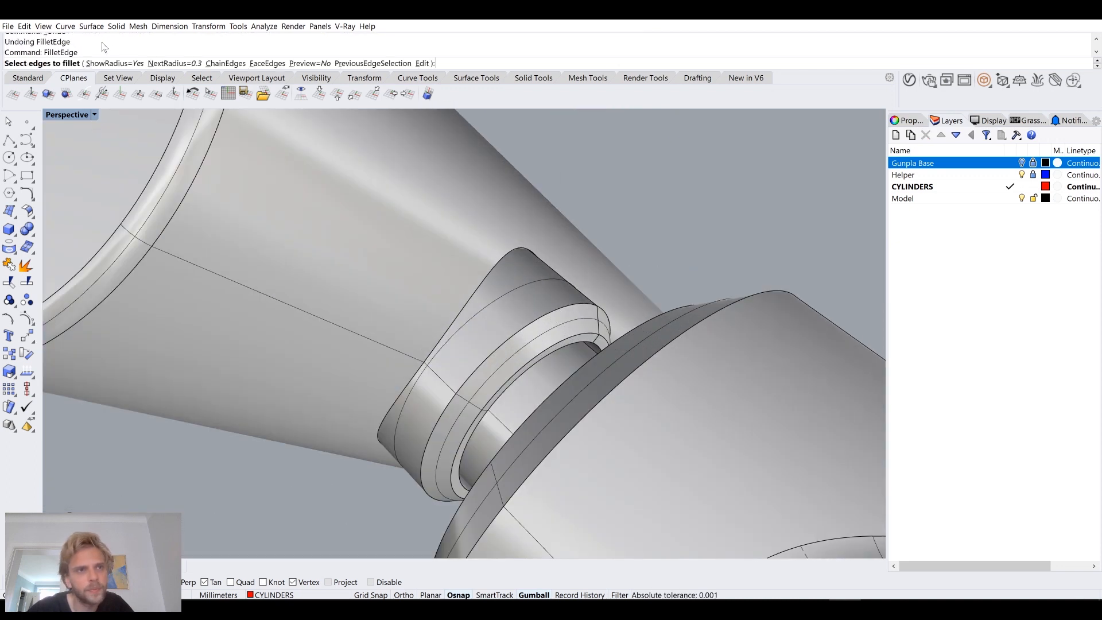
left_click(163, 63)
type("0.5")
key("Return")
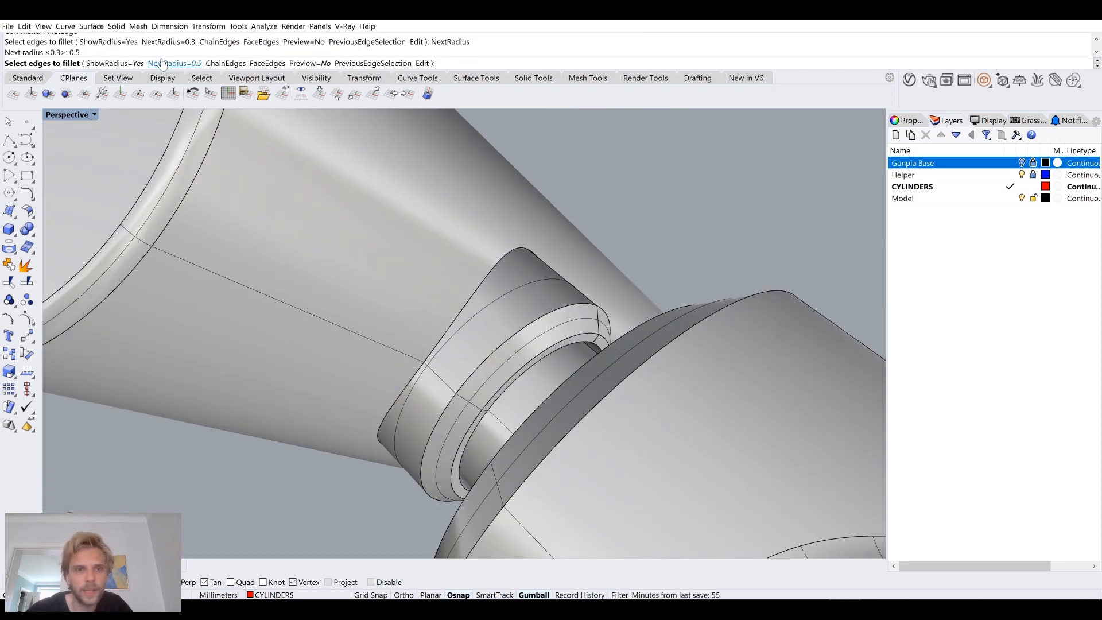
left_click(484, 282)
key("Return")
key("Return")
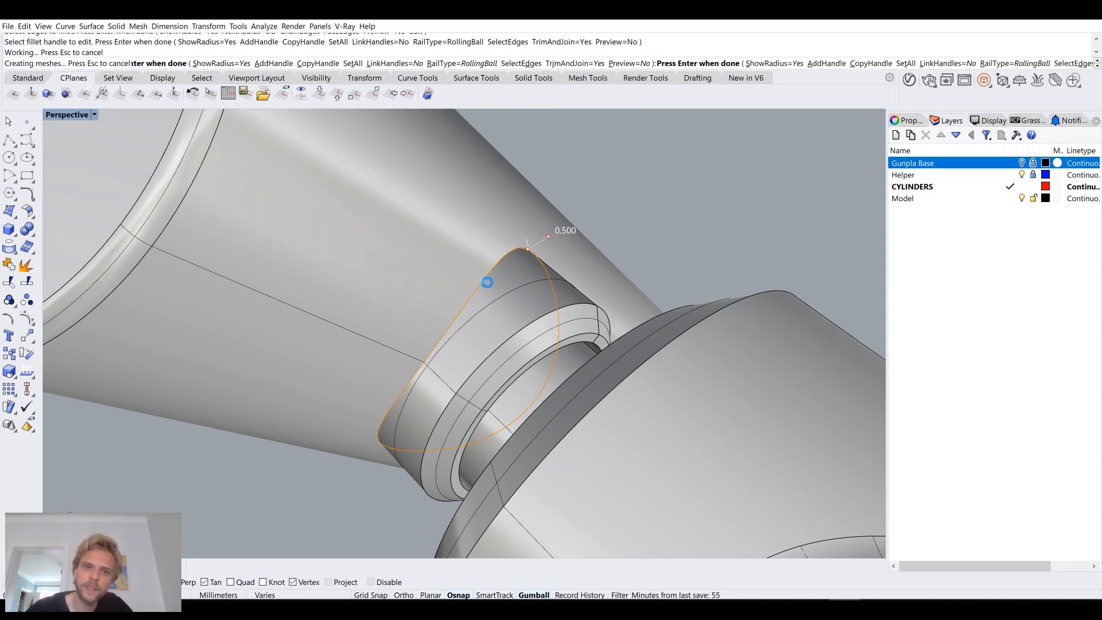
scroll(484, 281, "down", 10)
right_click_drag(485, 282, 412, 301)
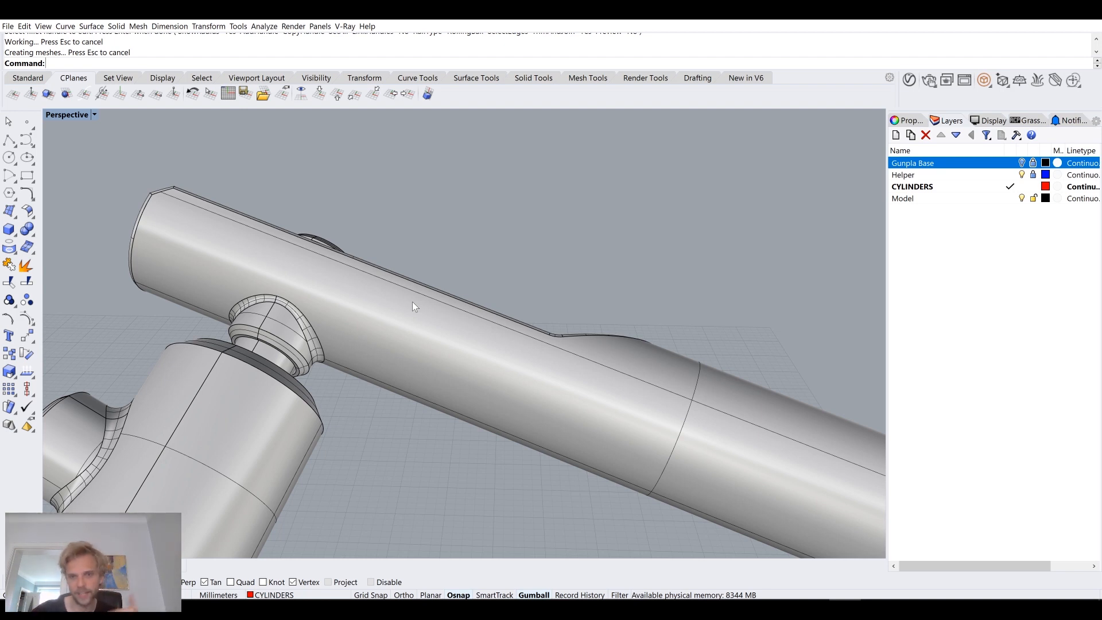
right_click_drag(440, 293, 592, 309)
scroll(581, 306, "down", 5)
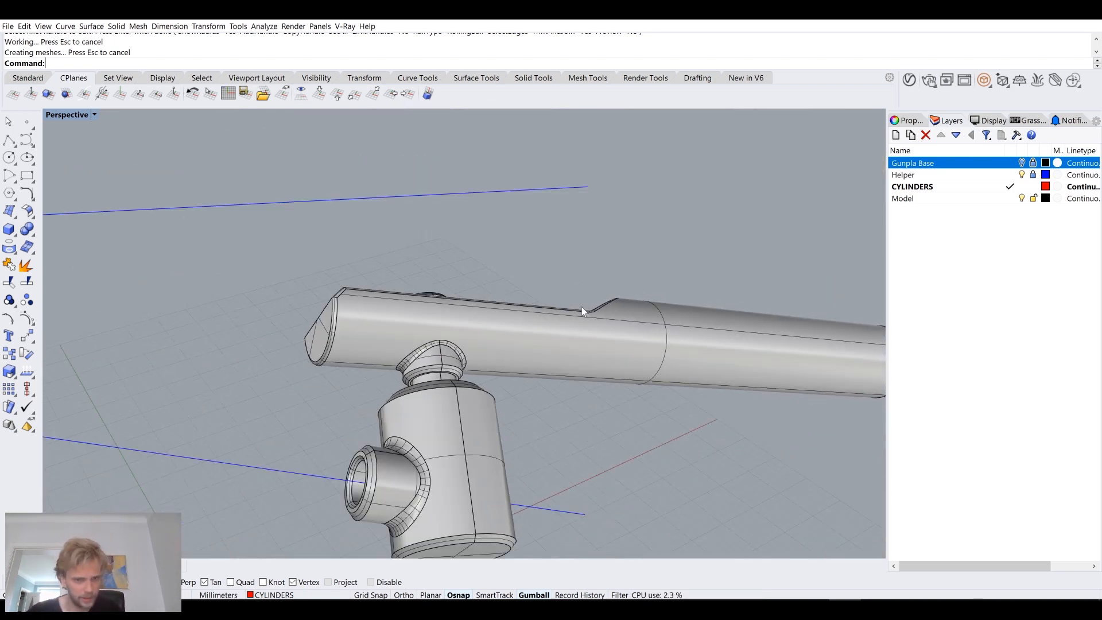
Step: Show the hidden second cylindrical connector with its side socket alongside the grey bar and first connector
scroll(580, 306, "down", 3)
type("ShowSelected")
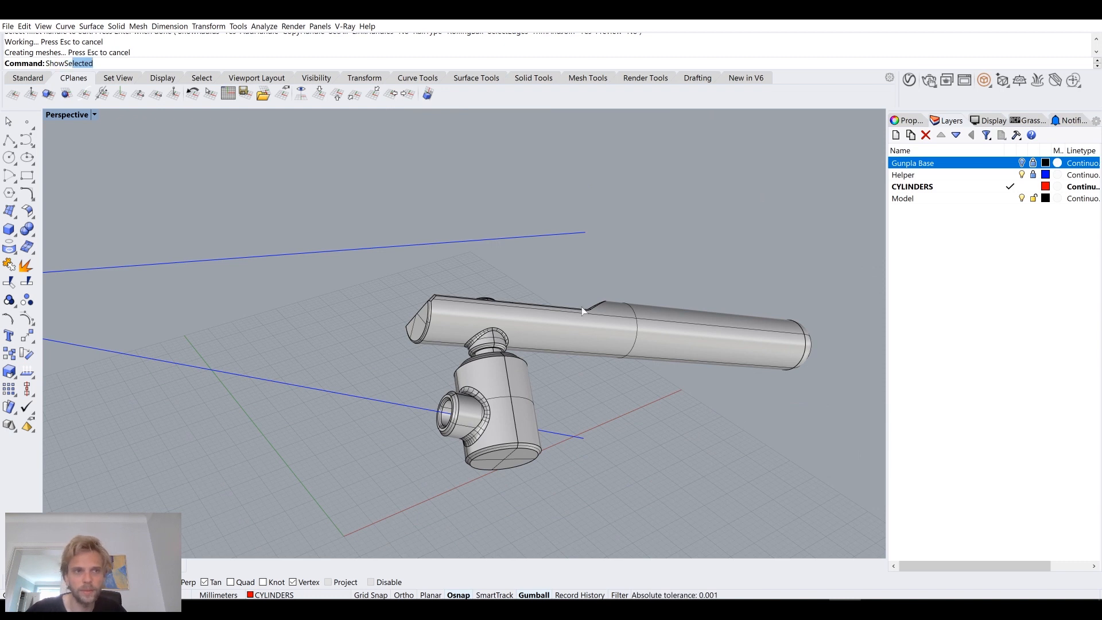
key("Return")
right_click_drag(503, 310, 456, 246)
scroll(498, 285, "up", 8)
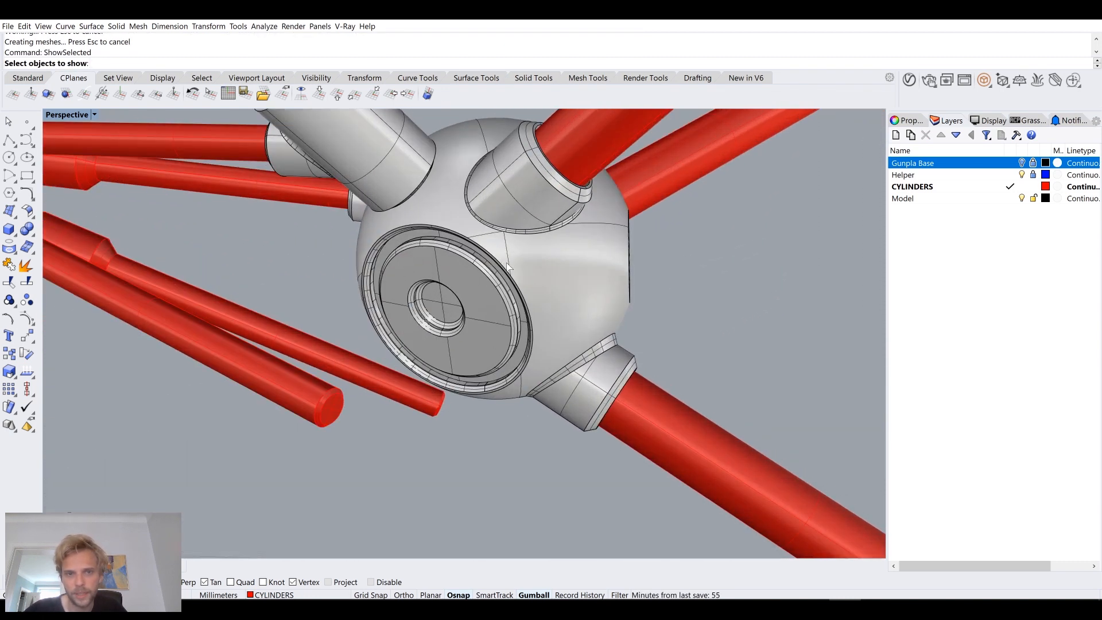
right_click_drag(544, 270, 379, 270)
left_click(321, 260)
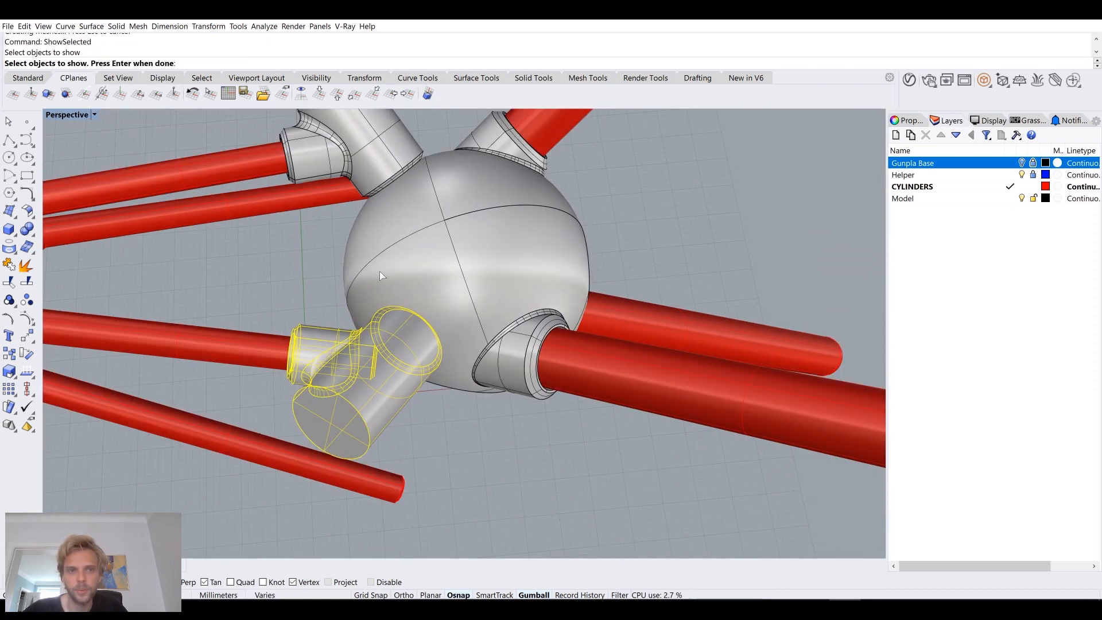
key("Return")
right_click_drag(463, 323, 482, 319)
scroll(339, 357, "up", 6)
right_click_drag(340, 356, 501, 412)
key("Escape")
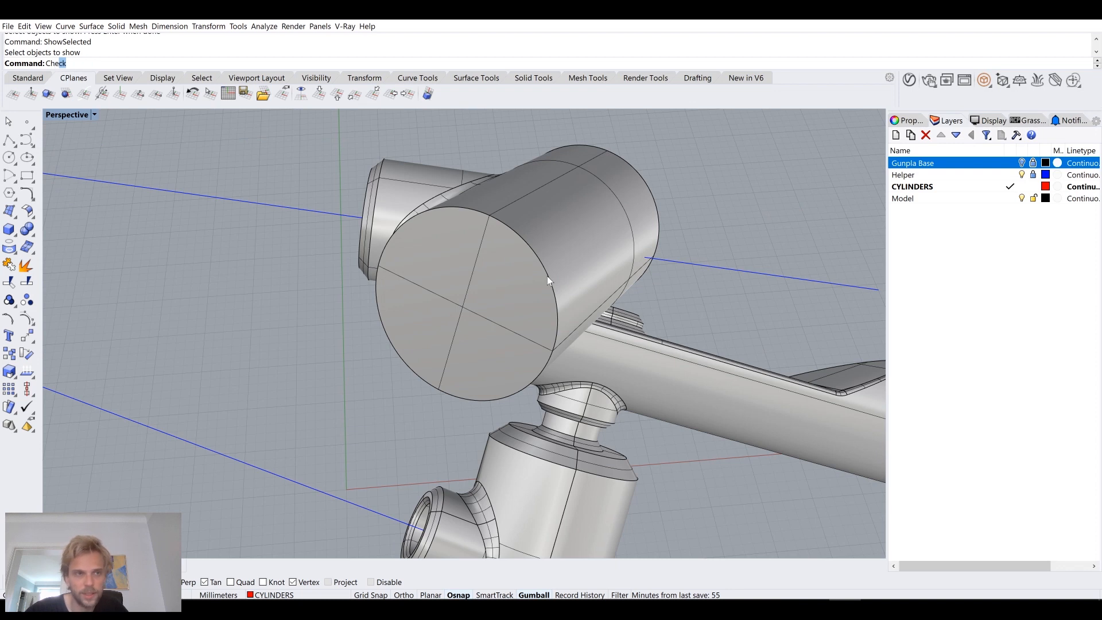
Step: Chamfer the circular edge of the flat end face on the second connector's cylindrical body
type("a")
key("Return")
left_click(546, 276)
key("Return")
key("Return")
scroll(546, 277, "down", 10)
right_click_drag(547, 277, 321, 287)
Step: Show the hidden grey connector on the opposite side of the sphere and delete it
scroll(379, 237, "up", 8)
scroll(431, 259, "up", 4)
type("ShowSelected")
key("Return")
scroll(322, 287, "down", 6)
right_click_drag(401, 298, 511, 345)
scroll(419, 235, "up", 6)
right_click_drag(418, 237, 404, 263)
left_click(428, 208)
key("Return")
left_click(437, 196)
key("Delete")
right_click_drag(432, 301, 337, 341)
scroll(502, 235, "down", 5)
type("Show")
key("Return")
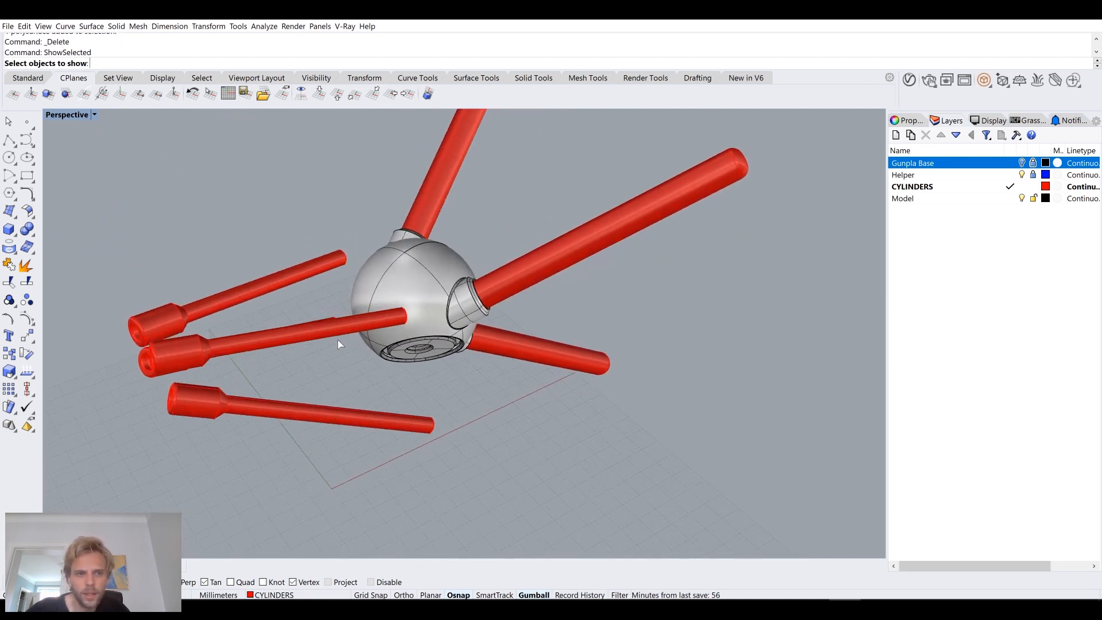
scroll(278, 277, "up", 8)
scroll(348, 247, "down", 5)
right_click_drag(388, 260, 468, 267)
right_click_drag(572, 296, 485, 237)
scroll(548, 253, "up", 5)
scroll(486, 237, "down", 6)
right_click_drag(363, 373, 502, 421)
key("Escape")
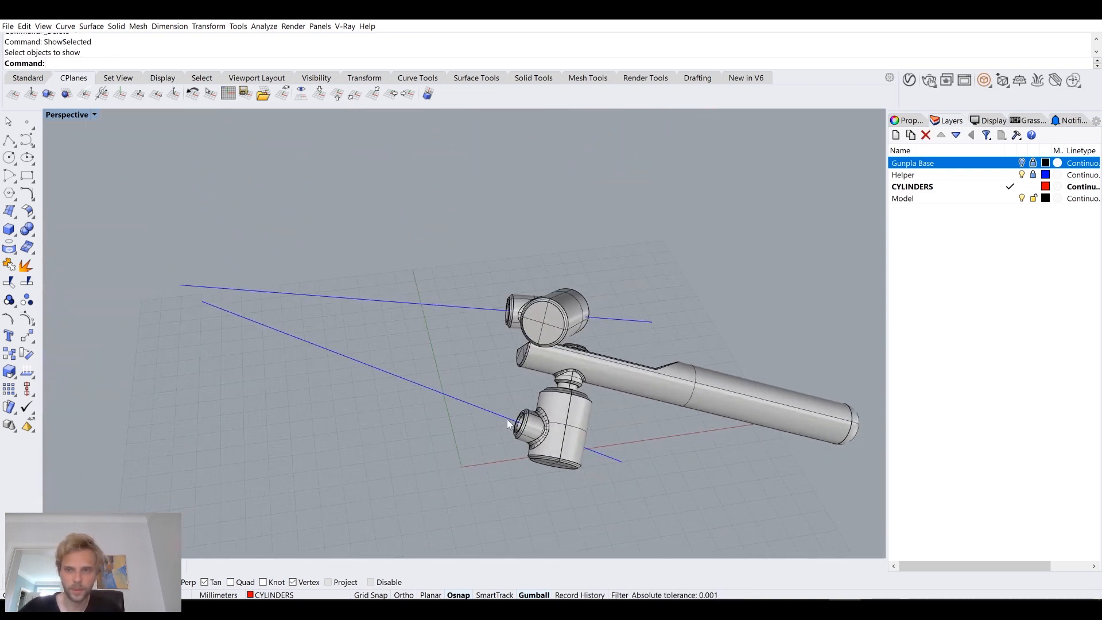
Step: Show all the remaining hidden parts, including the sphere and the red cylinders
type("ShowSelected")
key("Return")
scroll(507, 419, "down", 4)
left_click_drag(707, 483, 358, 210)
key("Return")
Step: Mirror a copy of the grey bar and both connectors across a plane starting at the origin (0) and running along the X axis
right_click_drag(448, 306, 572, 338)
scroll(589, 367, "up", 5)
scroll(572, 337, "up", 2)
left_click(563, 310)
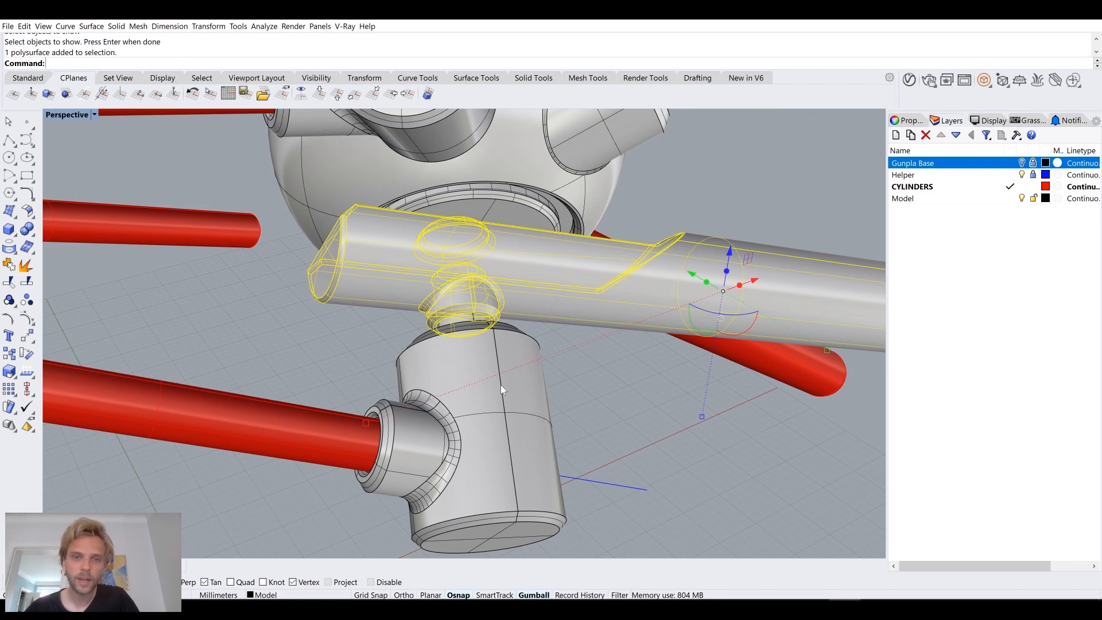
left_click(501, 384, "shift")
scroll(480, 401, "down", 3)
right_click_drag(518, 360, 485, 342)
left_click(576, 252, "shift")
type("mirror")
key("Return")
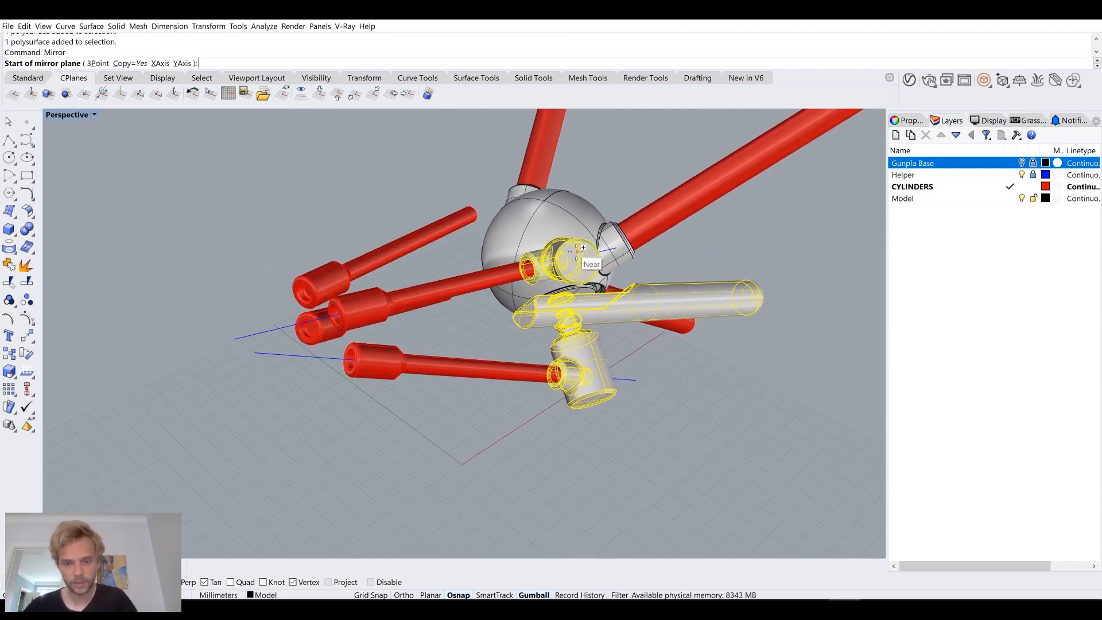
type("0")
key("Return")
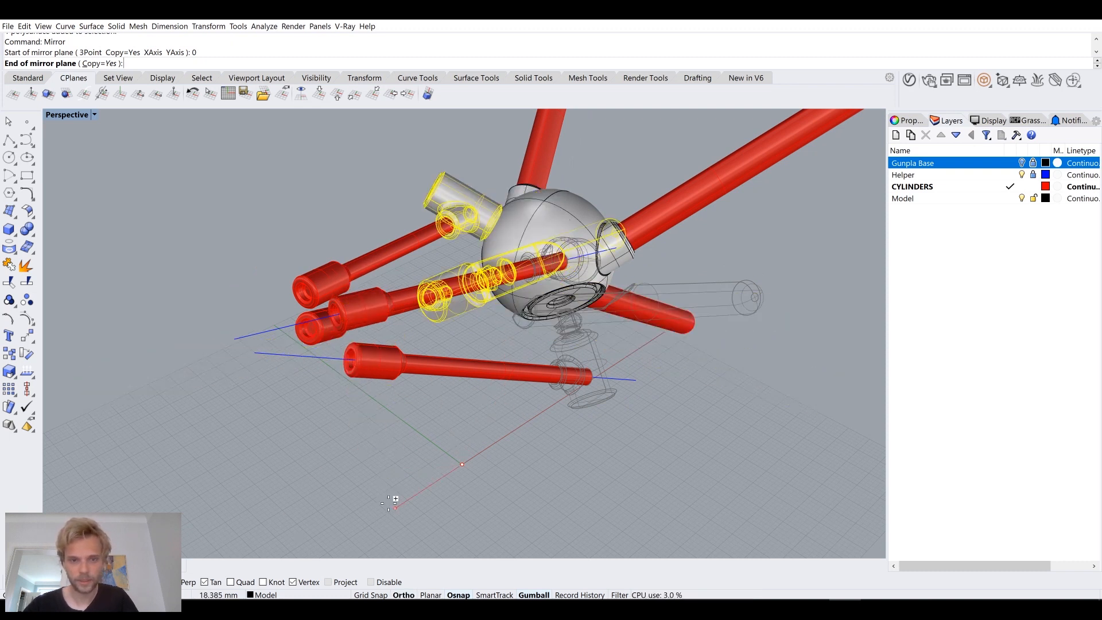
left_click(396, 498, "shift")
left_click(449, 441)
right_click_drag(450, 442, 368, 356)
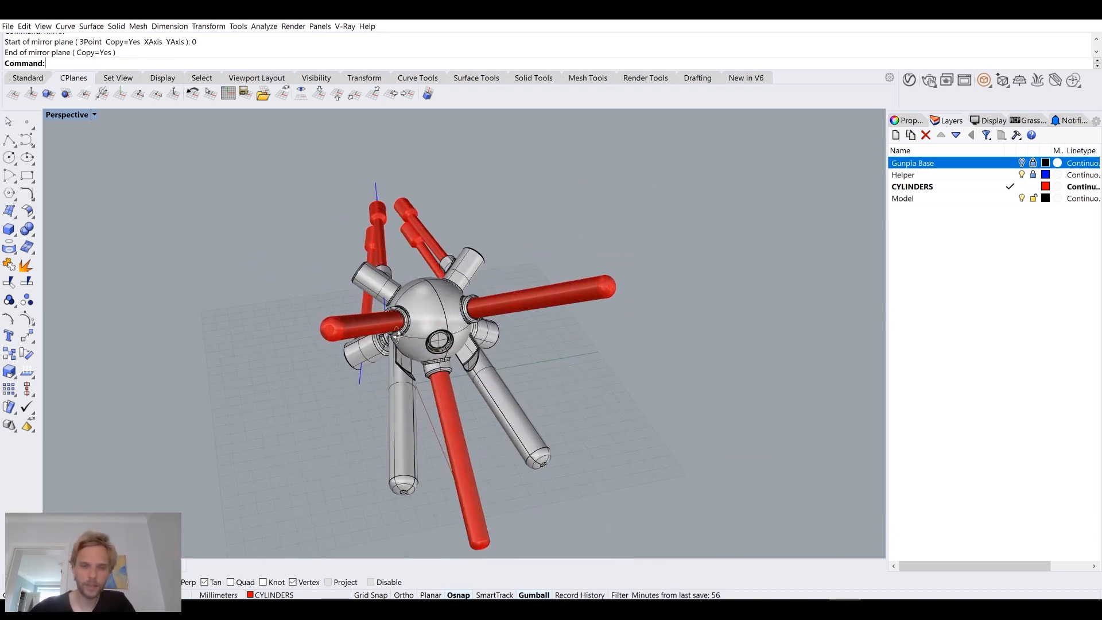
Step: Isolate the grey sphere with its sockets, hiding the bars, connectors and red cylinders
scroll(467, 331, "up", 5)
right_click_drag(468, 331, 422, 195)
left_click(423, 195)
scroll(424, 287, "down", 6)
right_click_drag(370, 279, 423, 290)
type("isolate")
key("Return")
key("Escape")
Step: Examine the circular recess between the sphere's sockets and the separate surfaces inside it
scroll(513, 259, "up", 6)
scroll(446, 283, "down", 4)
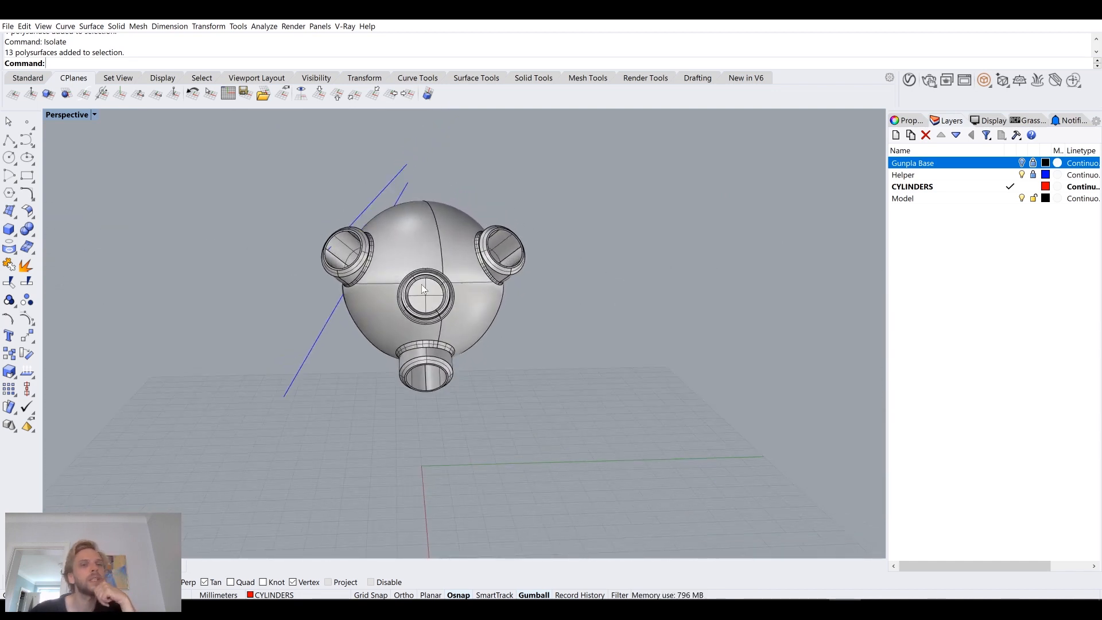
scroll(401, 231, "up", 3)
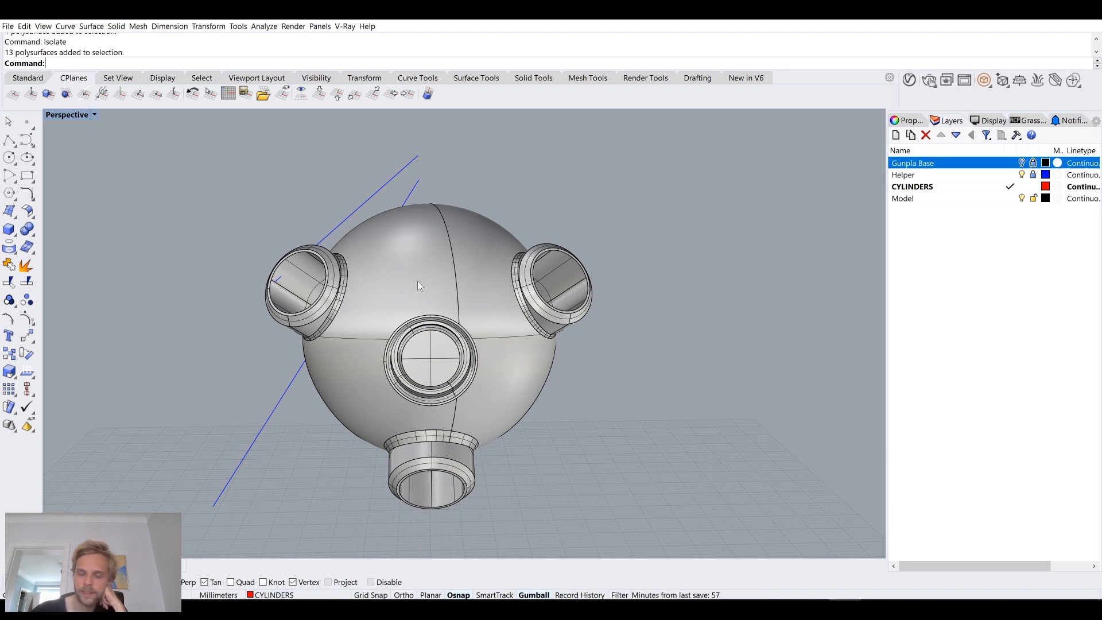
scroll(418, 280, "up", 2)
right_click_drag(443, 341, 498, 339)
scroll(638, 353, "up", 5)
right_click_drag(638, 353, 599, 337)
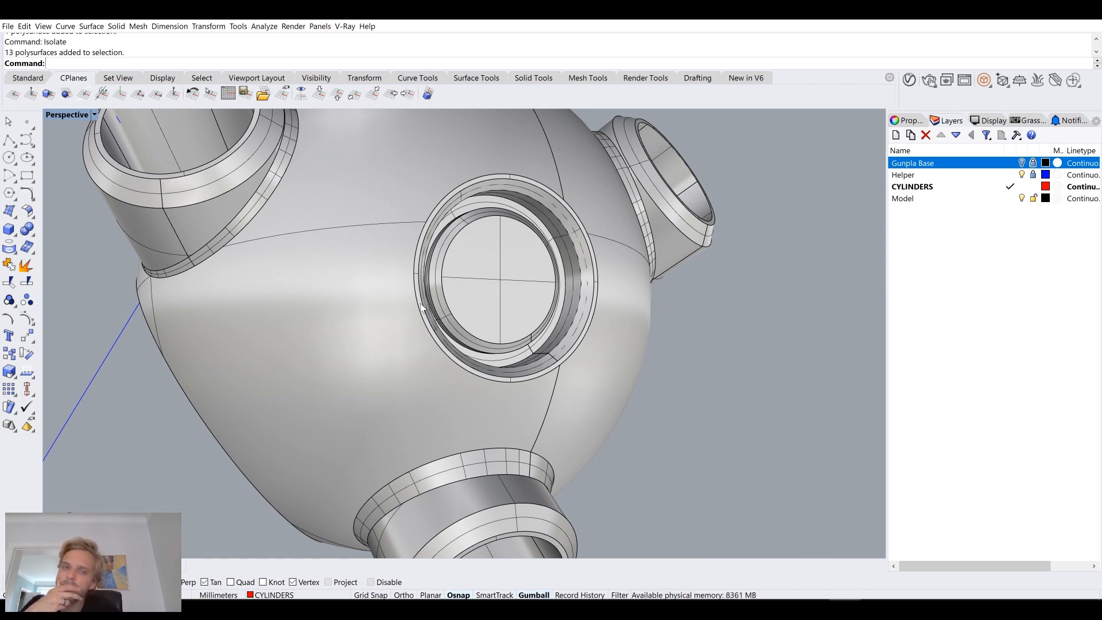
scroll(497, 273, "up", 6)
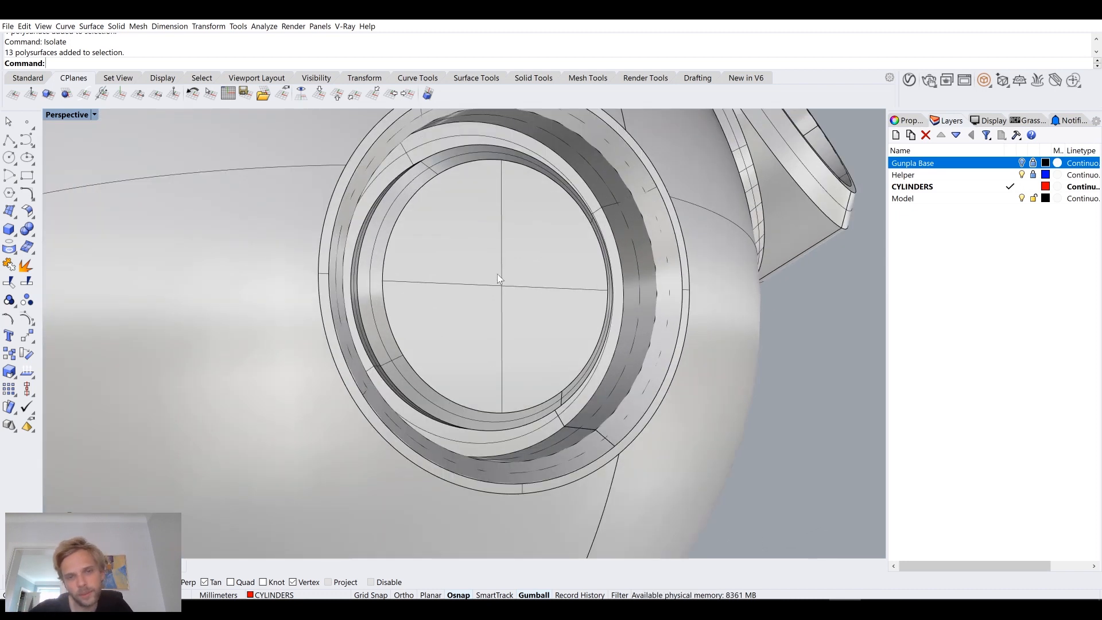
left_click(497, 274)
scroll(485, 278, "down", 10)
right_click_drag(485, 277, 339, 290)
key("Escape")
scroll(337, 289, "up", 5)
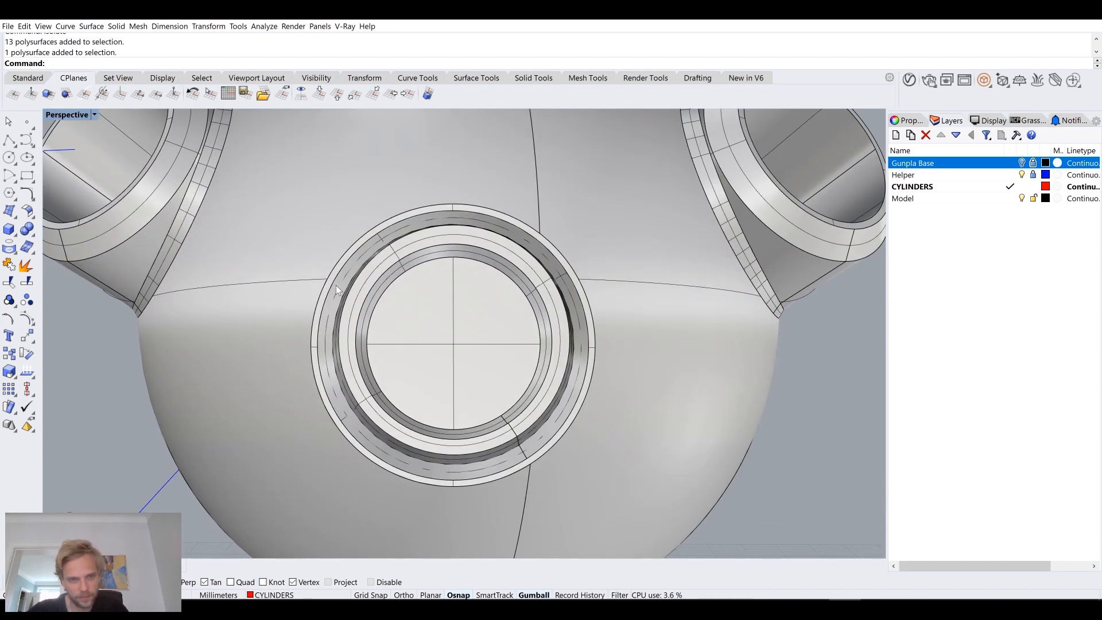
Step: Extract the narrow ring surface around the outer rim of the circular recess from the sphere
type("ExtractSrf")
key("Return")
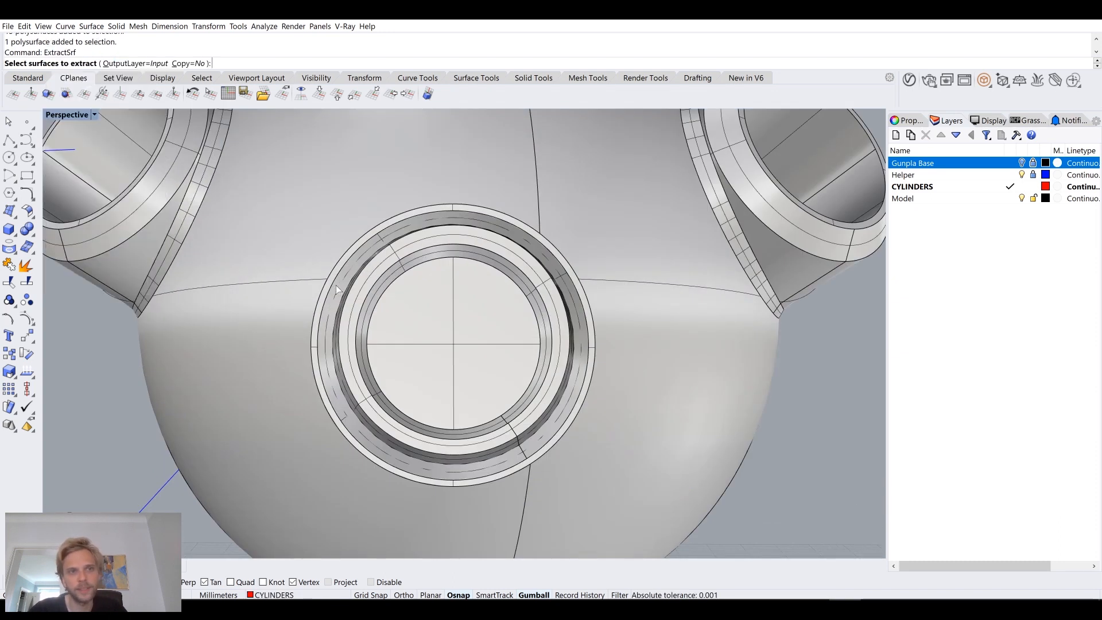
scroll(336, 285, "up", 6)
left_click(339, 249)
key("Return")
scroll(339, 249, "down", 9)
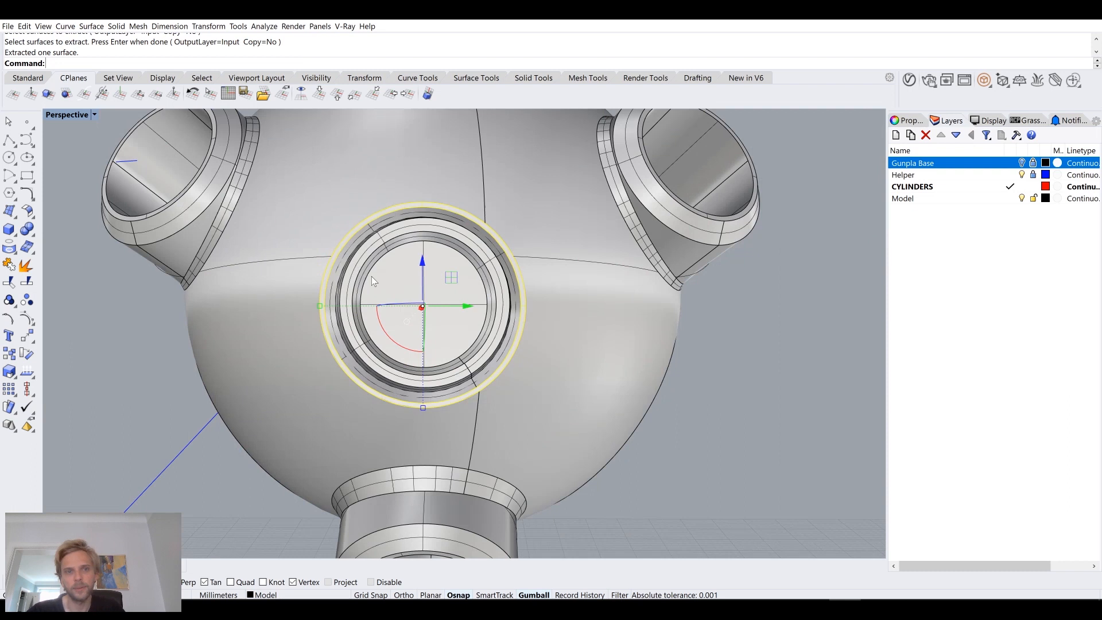
scroll(365, 270, "up", 6)
left_click(346, 268)
left_click(233, 233)
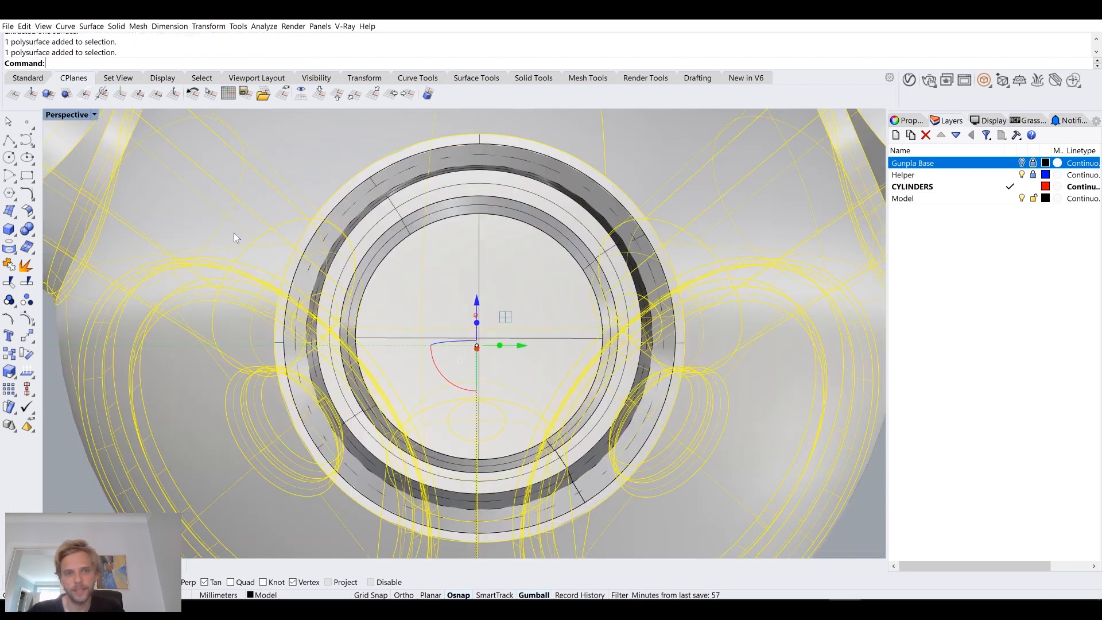
scroll(148, 273, "down", 12)
key("Escape")
Step: Join the stepped recess polysurface with the extracted outer rim ring
scroll(207, 286, "up", 8)
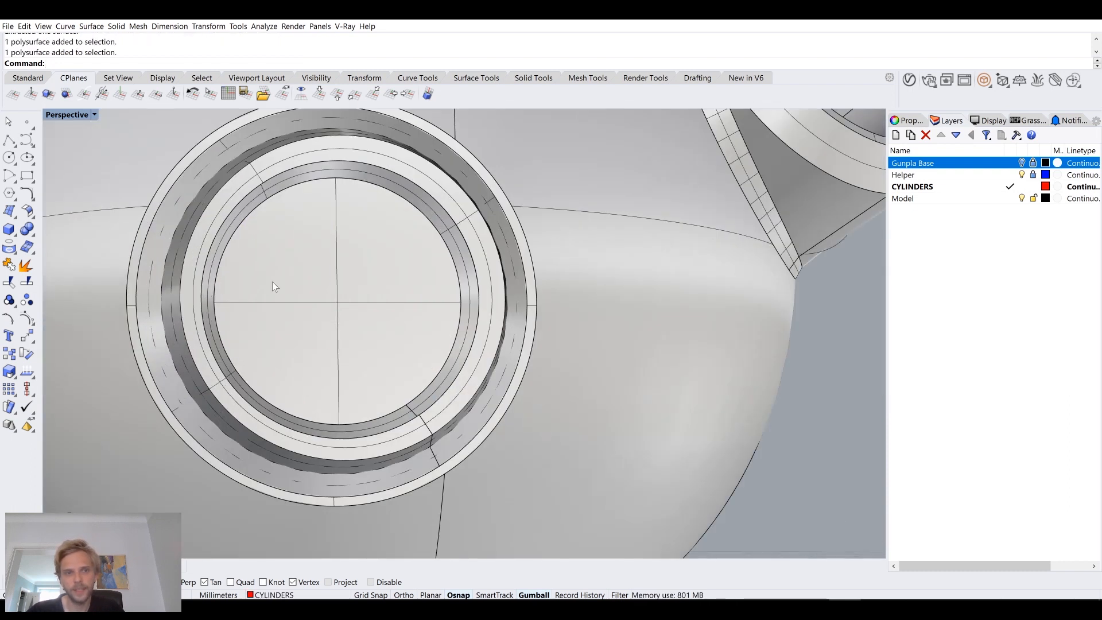
left_click(273, 285)
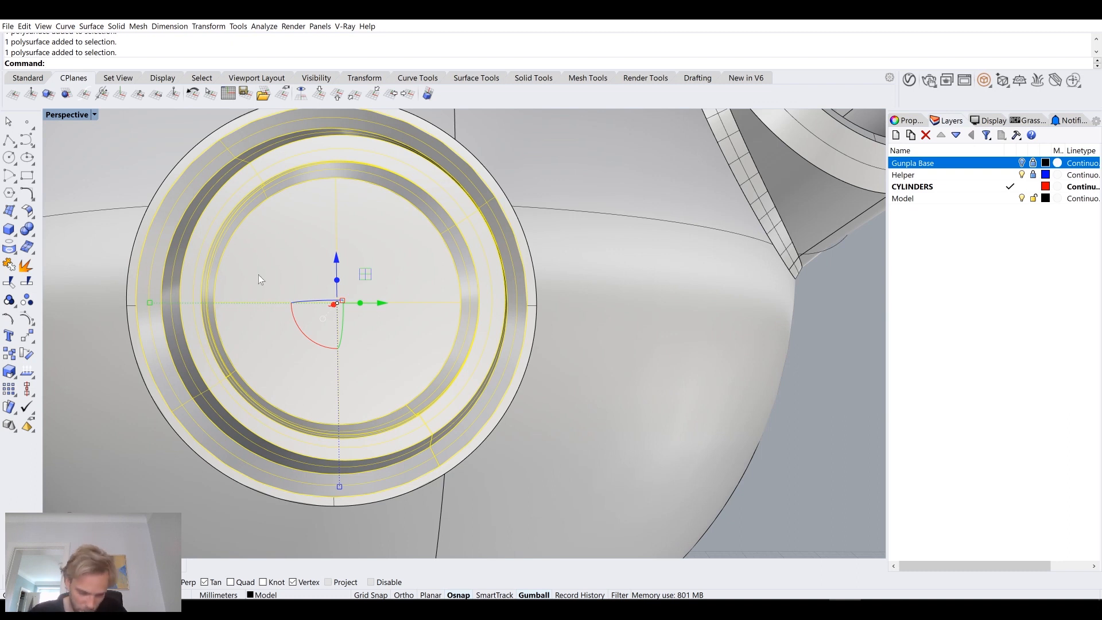
scroll(258, 280, "up", 5)
left_click(279, 300, "shift")
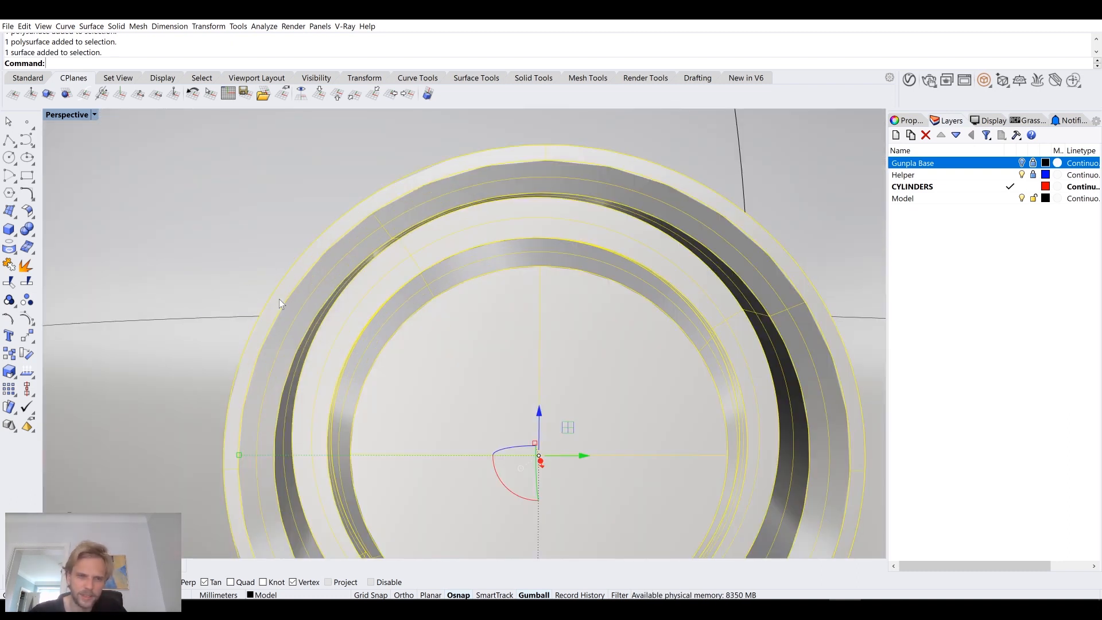
type("Join")
key("Return")
Step: Place a copy of the joined recess surfaces outside the sphere, straight outward along the recess's axis
scroll(279, 299, "down", 12)
right_click_drag(378, 369, 377, 372)
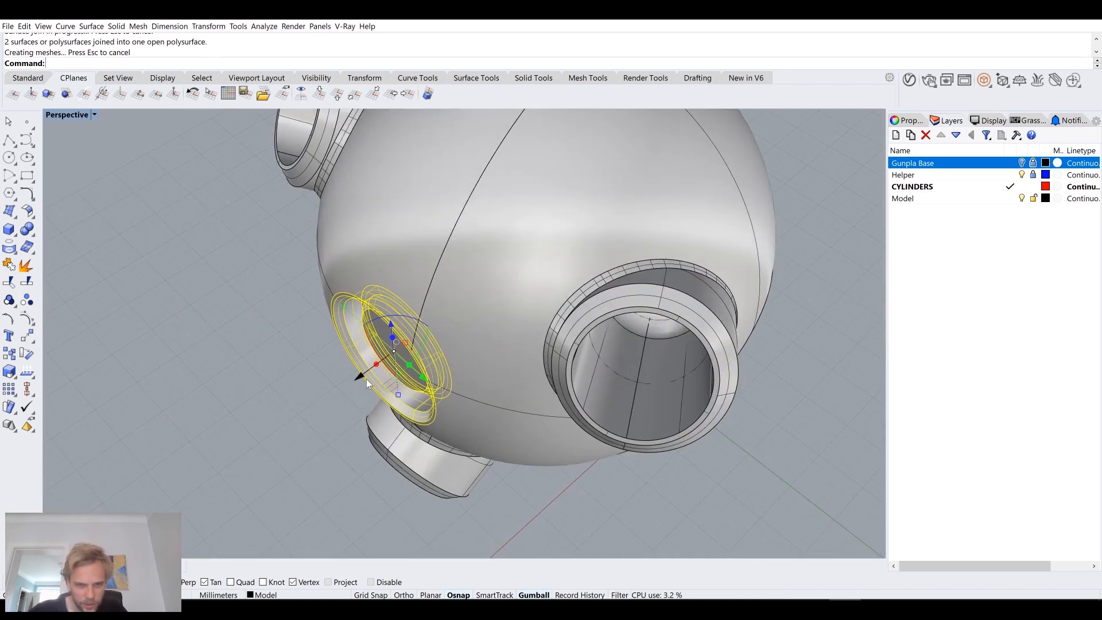
left_click(363, 374)
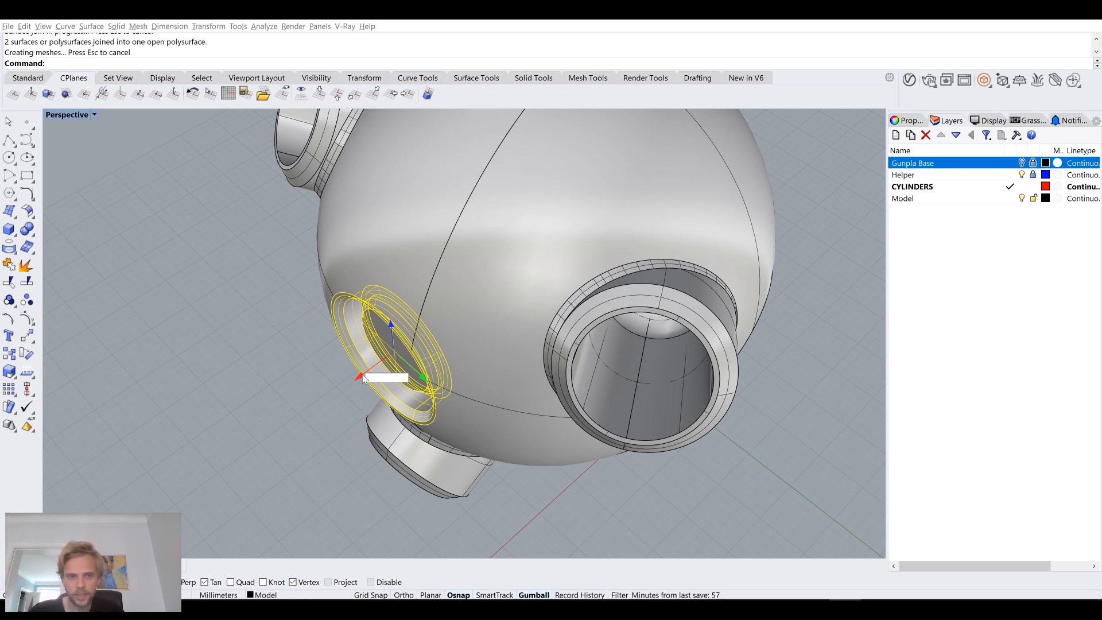
type("1")
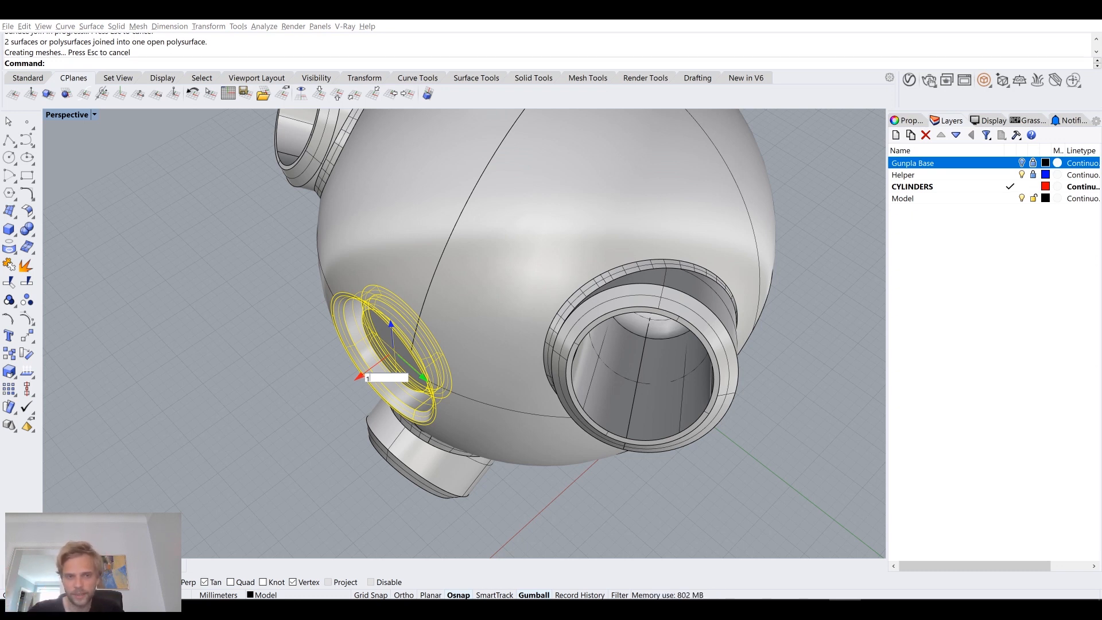
key("Return")
scroll(344, 381, "down", 5)
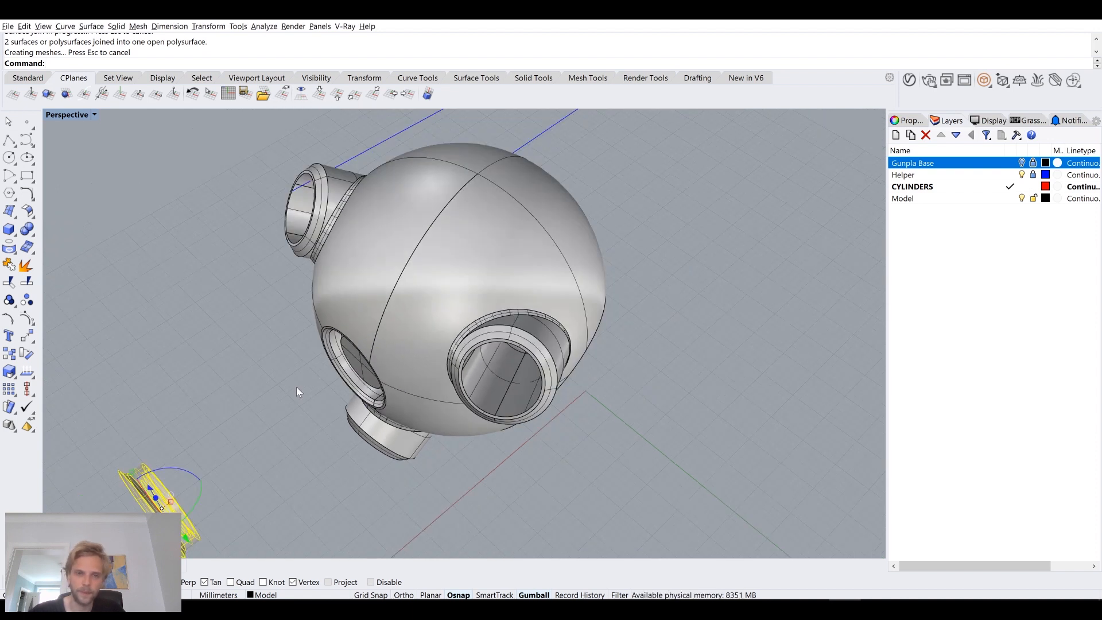
Step: Delete the original joined recess surfaces from the sphere's circular opening
scroll(350, 343, "up", 5)
left_click(423, 333)
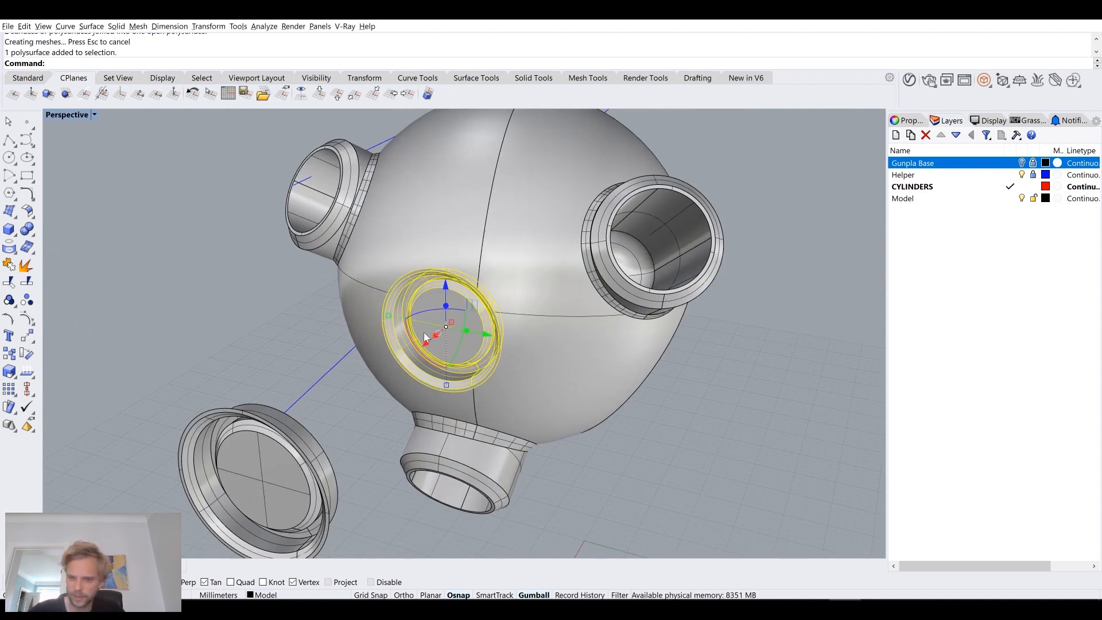
key("Delete")
right_click_drag(487, 291, 443, 285)
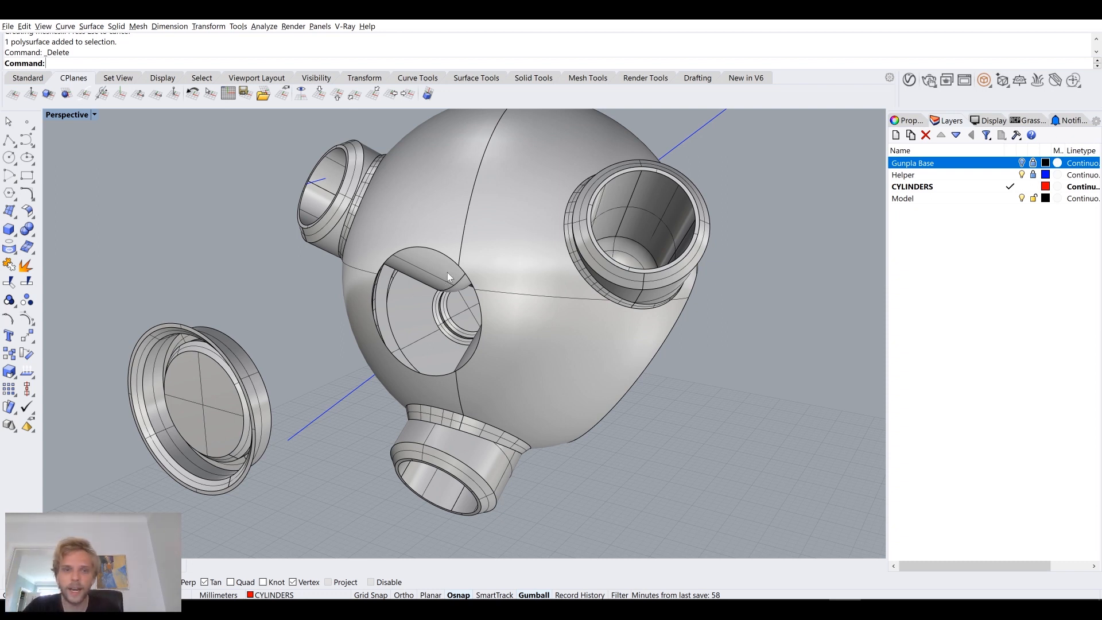
Step: Cap the sphere's circular opening with a flat face to make it a closed solid
scroll(447, 274, "up", 3)
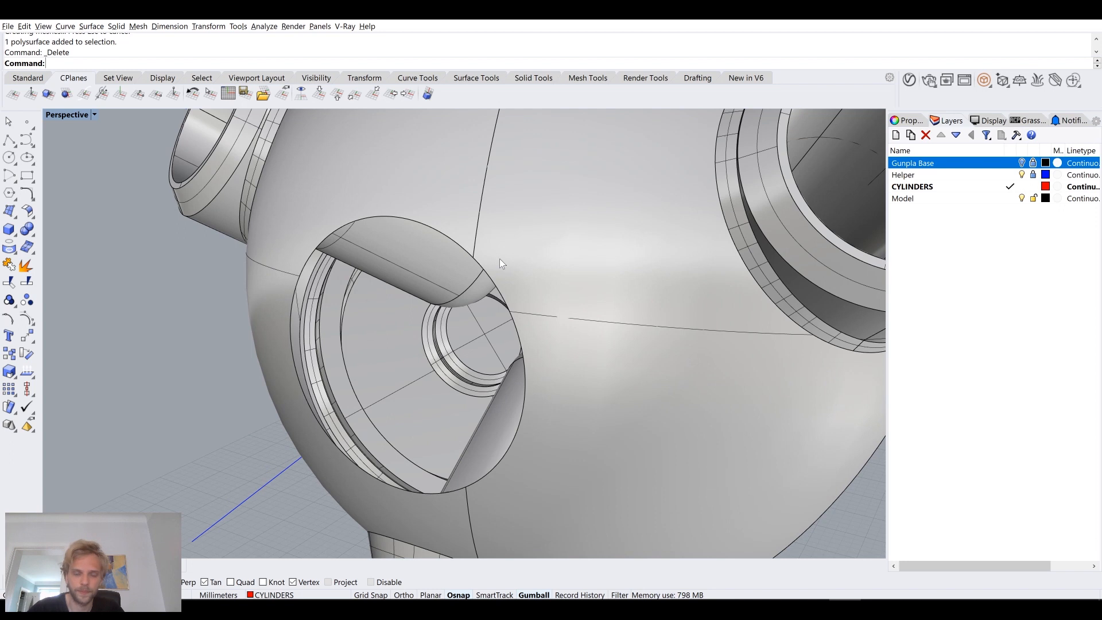
left_click(499, 258)
type("cap")
key("Return")
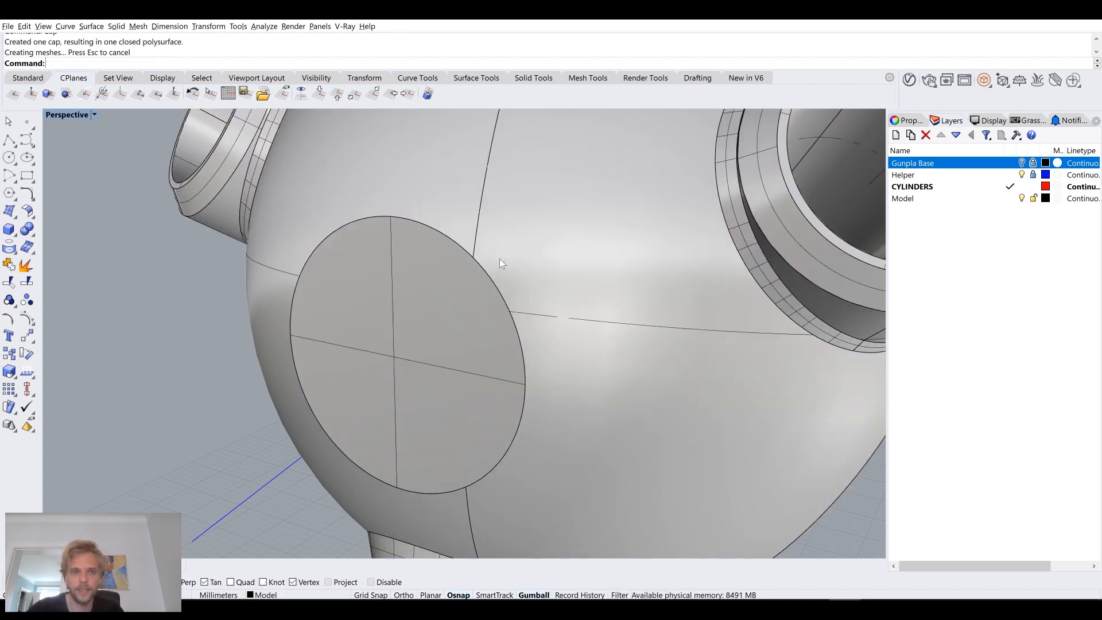
scroll(439, 295, "down", 5)
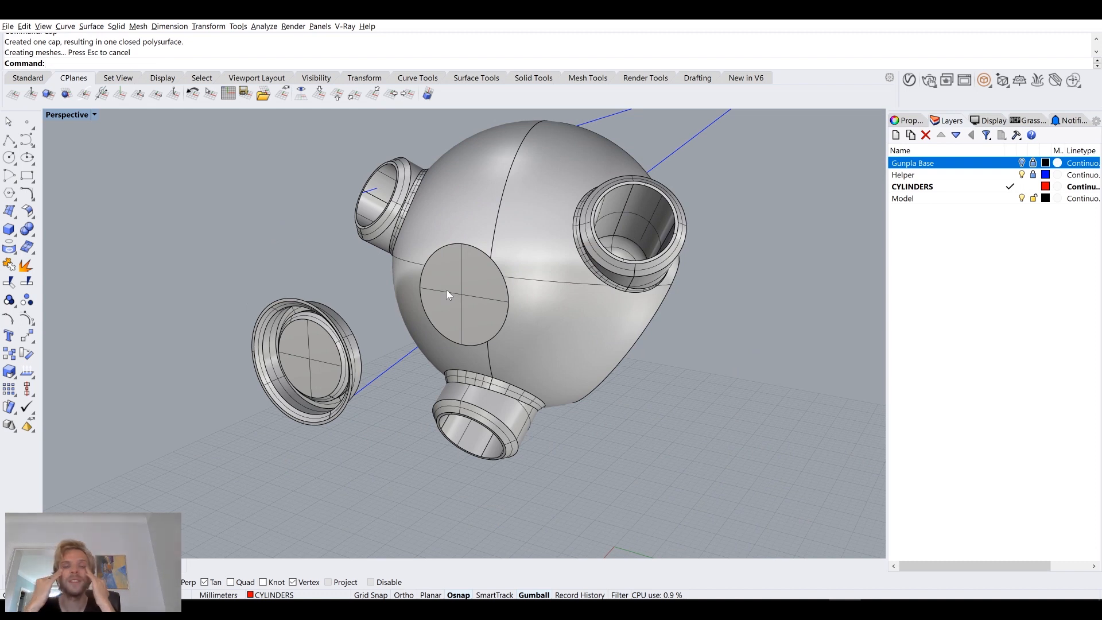
right_click_drag(273, 279, 325, 309)
scroll(336, 308, "up", 3)
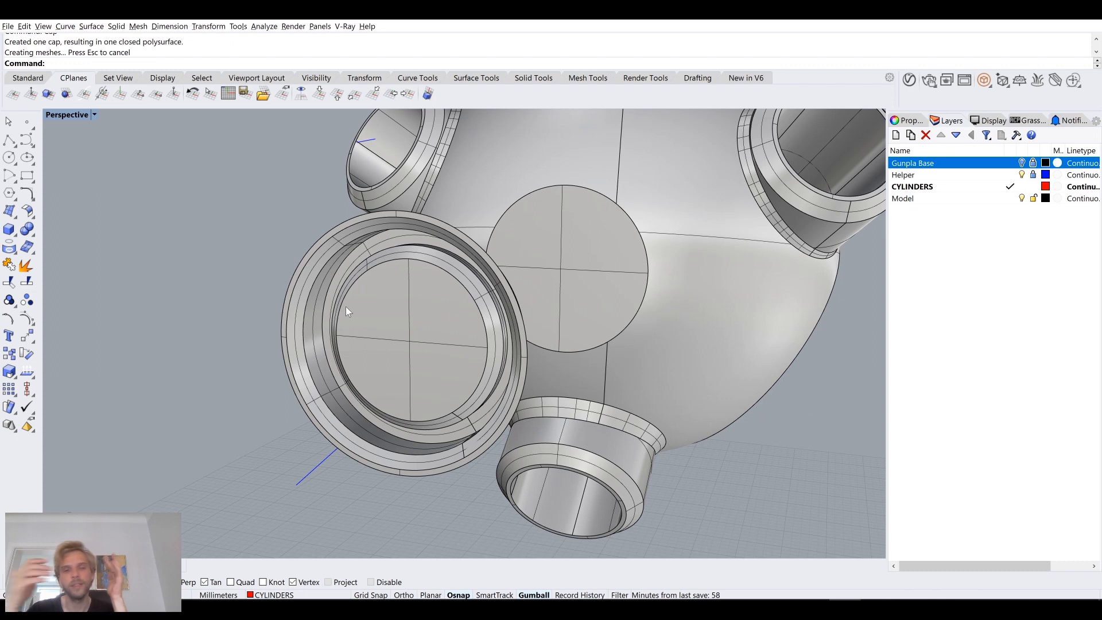
mouse_move(346, 306)
right_mouse_down()
mouse_move(294, 339)
mouse_move(352, 297)
right_mouse_up()
left_click(231, 356)
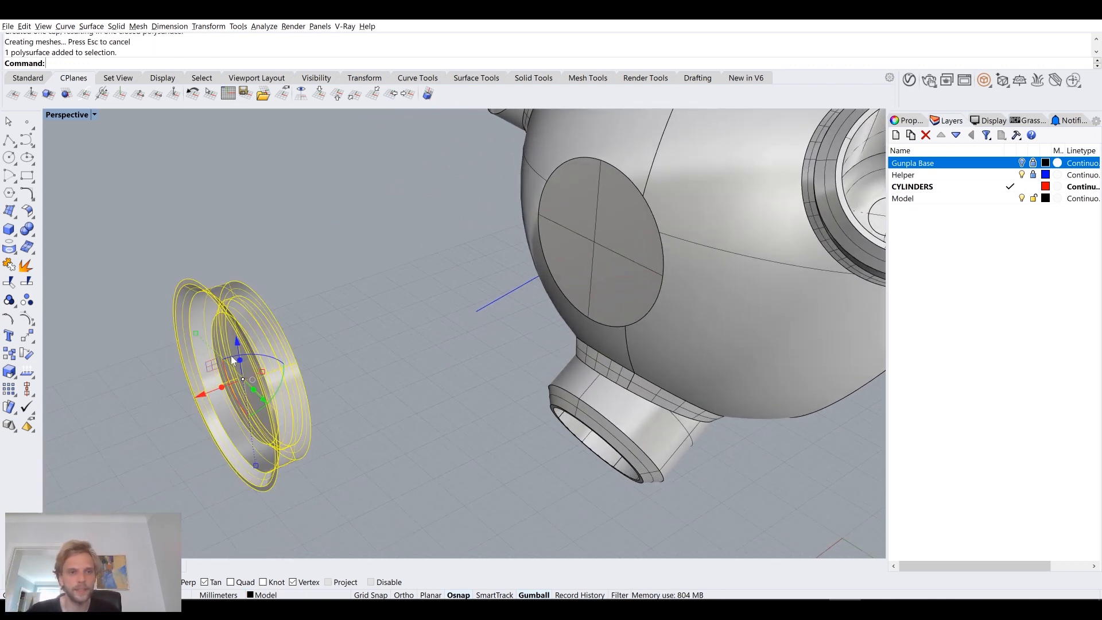
key("Escape")
type("Extra")
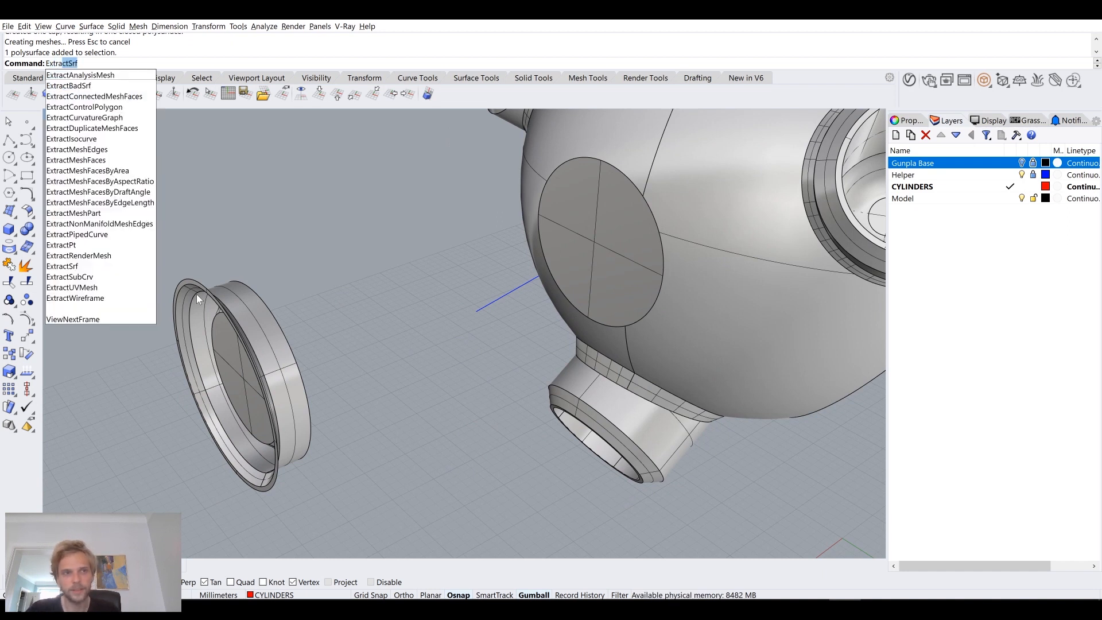
type("c")
type("t")
key("Escape")
Step: Duplicate the outer rim edge of the recess copy outside the sphere as a curve with DupEdge
type("D")
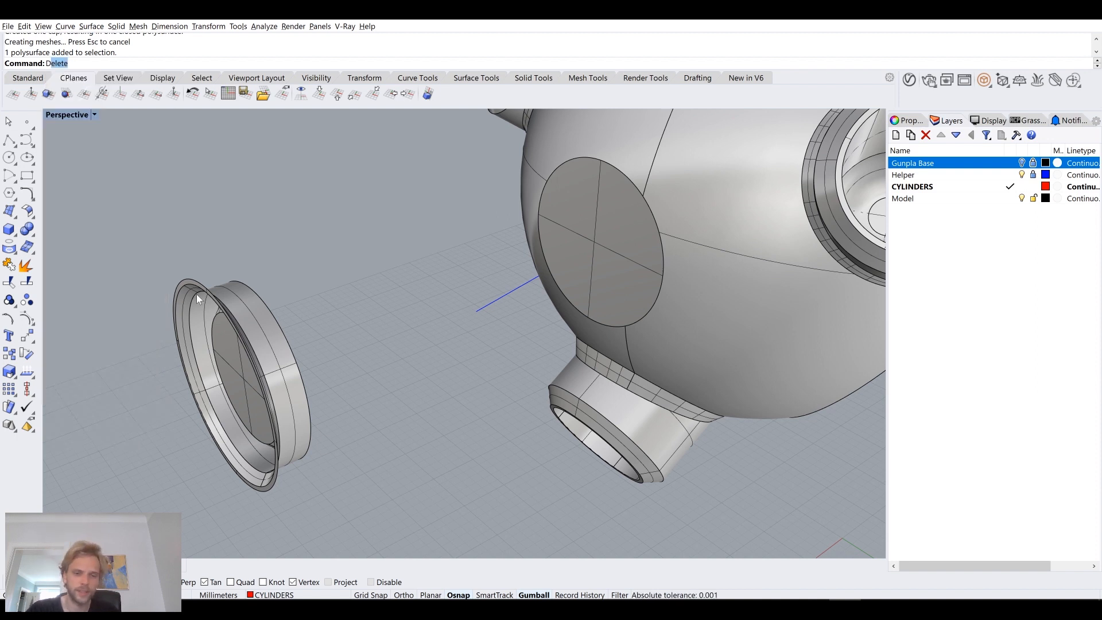
type("upEdge")
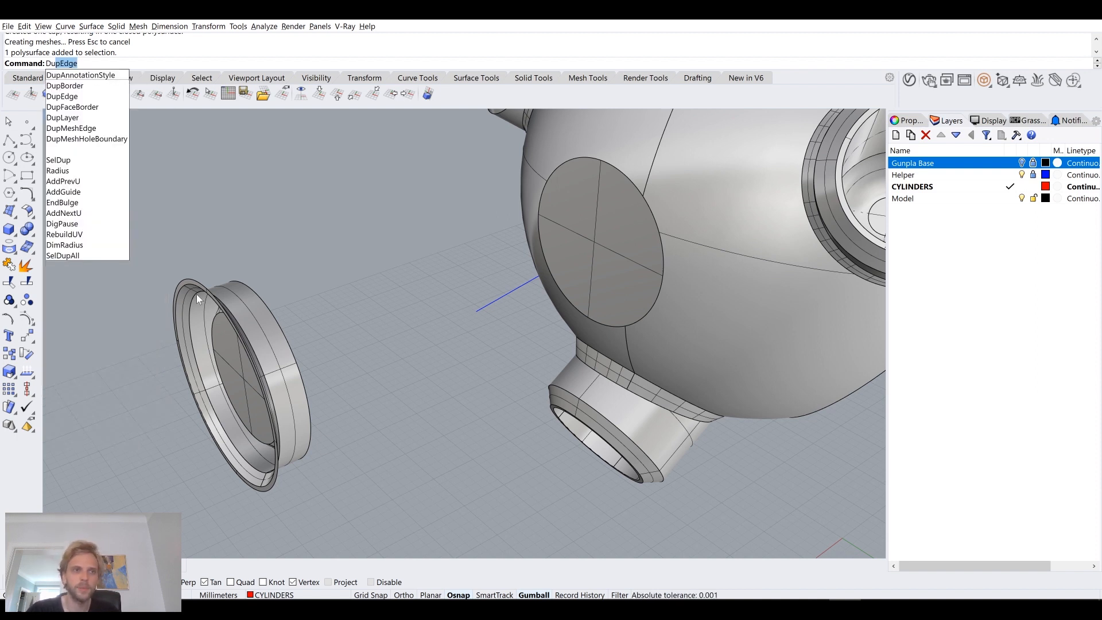
key("Return")
left_click(199, 285)
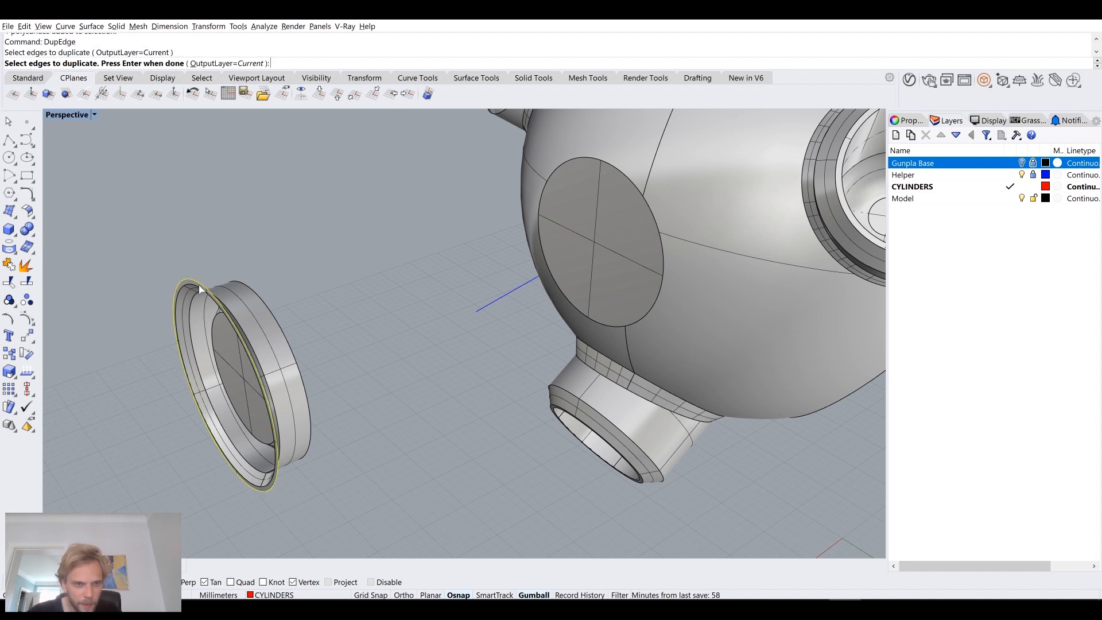
key("Return")
Step: Extrude the duplicated rim curve 3.5 mm toward the sphere so it surrounds the recess surfaces
type("Extra")
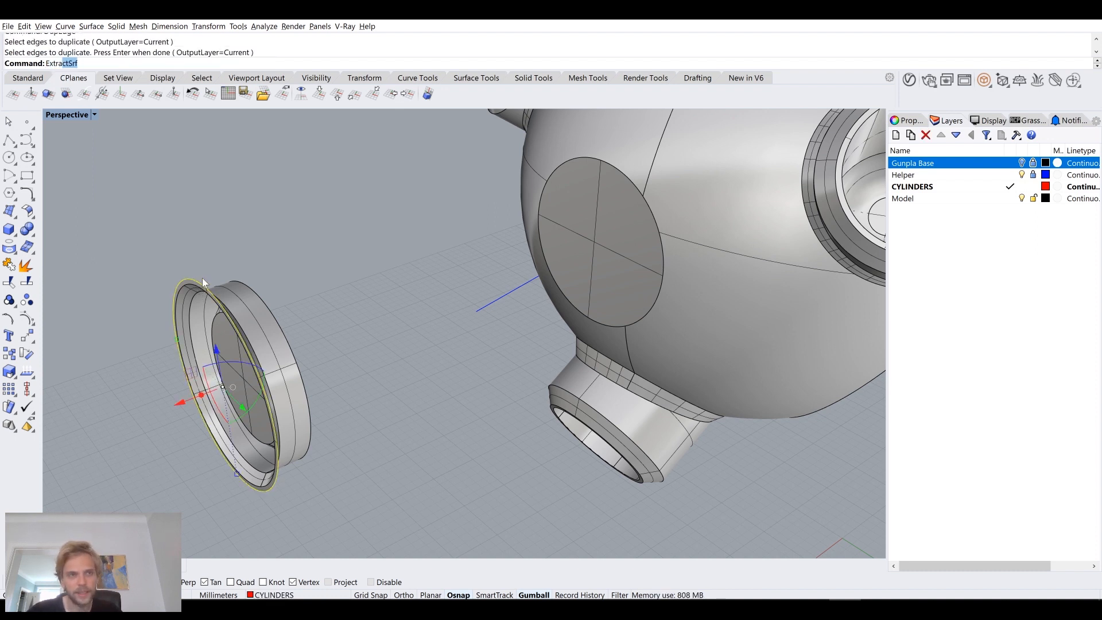
key("BackSpace")
key("BackSpace")
type("ru")
key("Return")
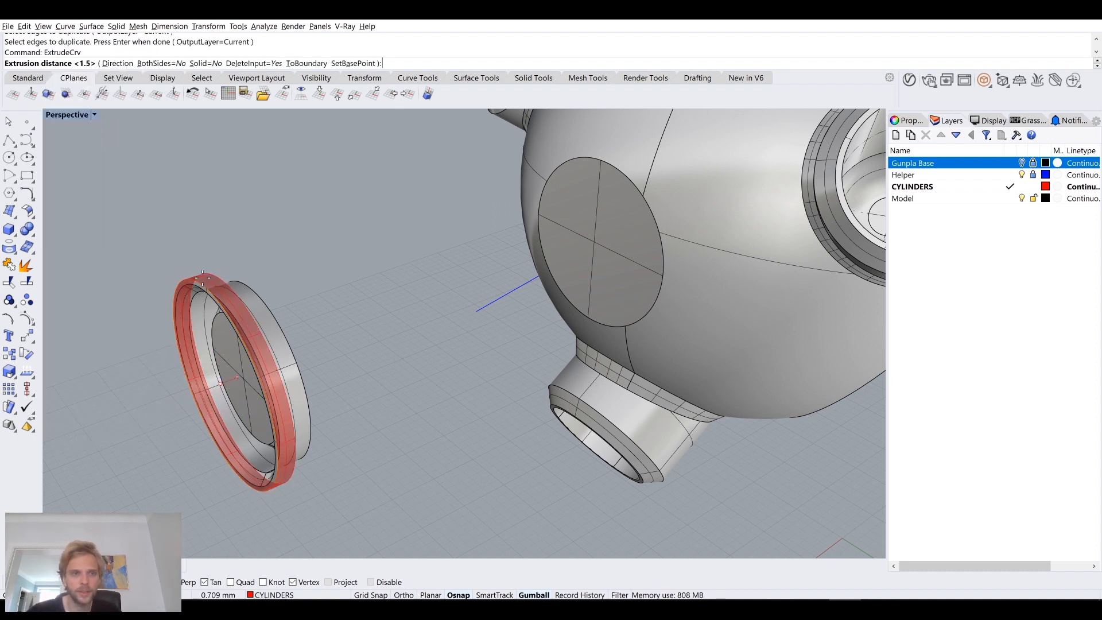
mouse_move(291, 278)
right_mouse_down()
mouse_move(266, 280)
mouse_move(309, 280)
right_mouse_up()
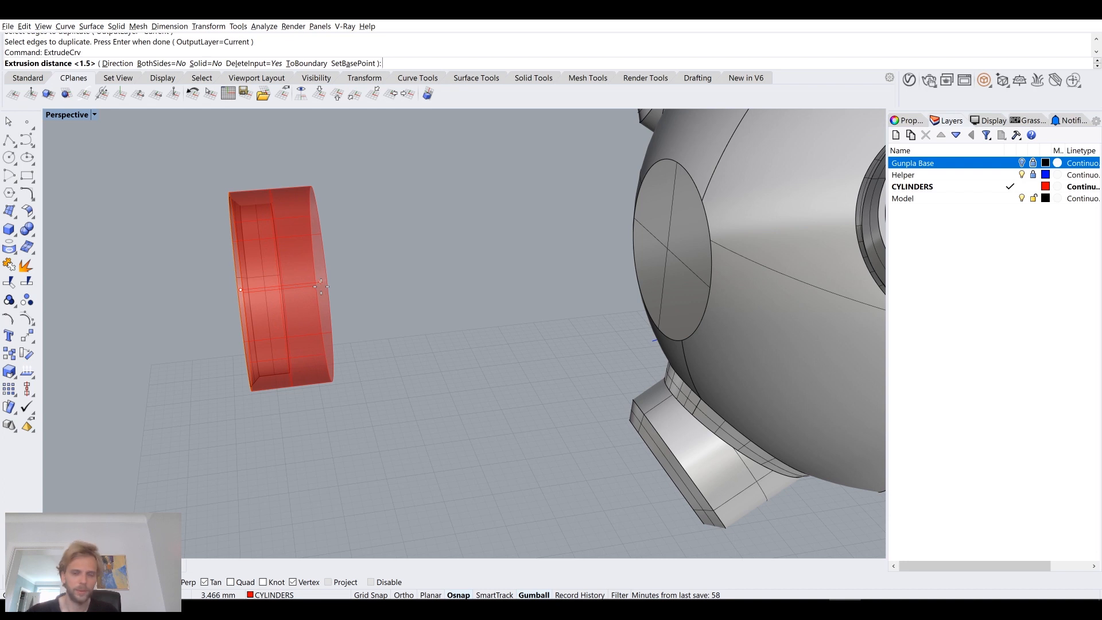
type("3.5")
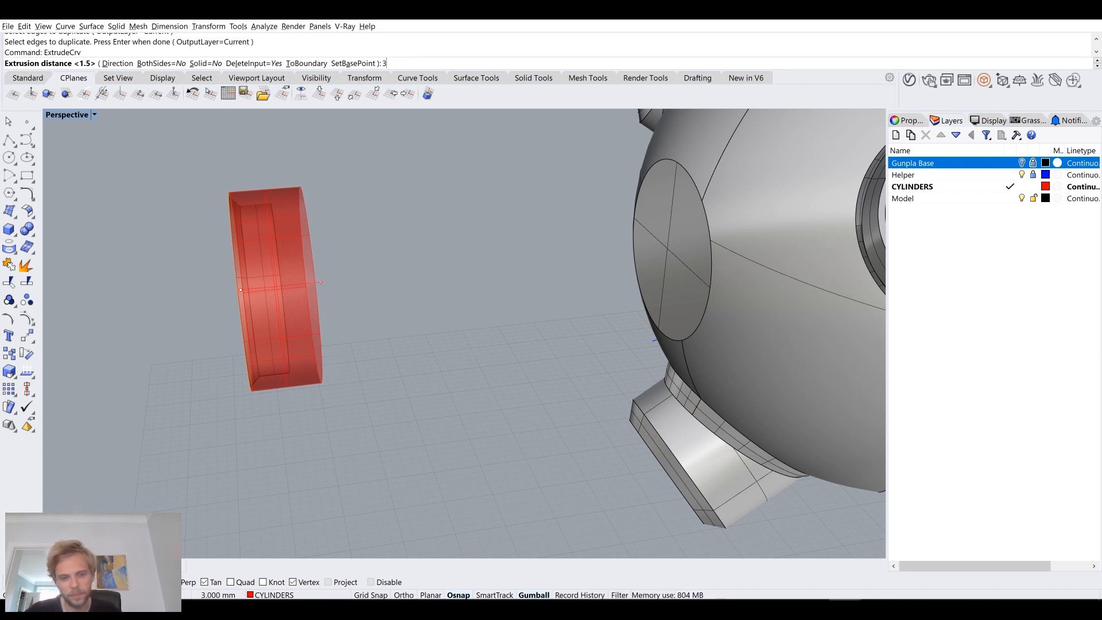
key("Return")
Step: Place a copy of the extruded ring in the sphere's circular opening, offset -20 mm along the recess's axis
right_click_drag(322, 287, 362, 292)
left_click(469, 271)
right_click_drag(453, 274, 288, 311)
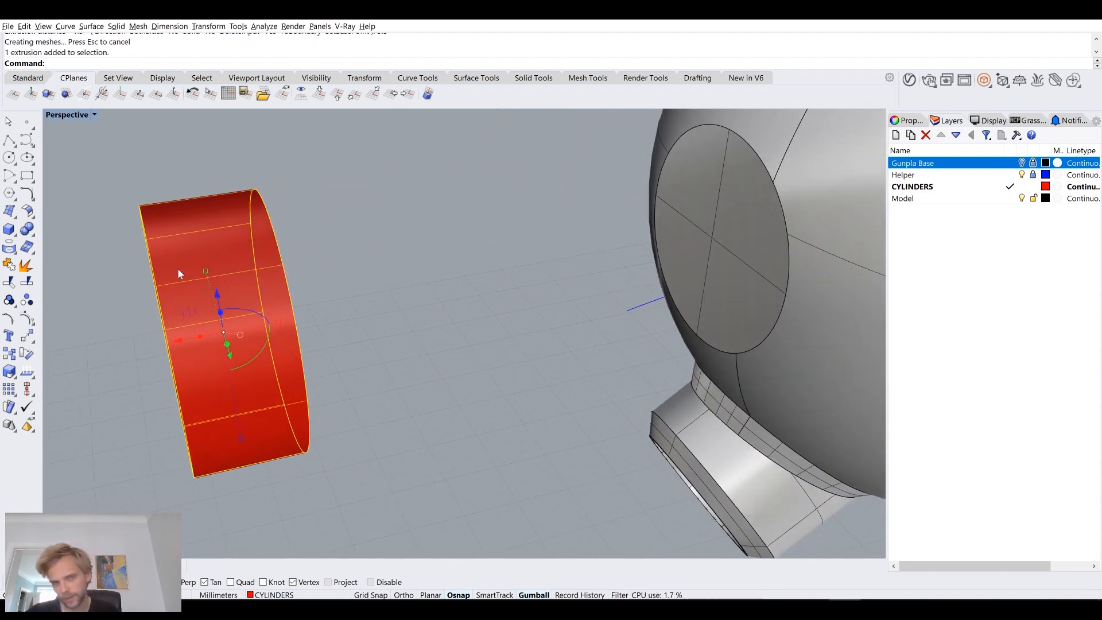
left_click(183, 339)
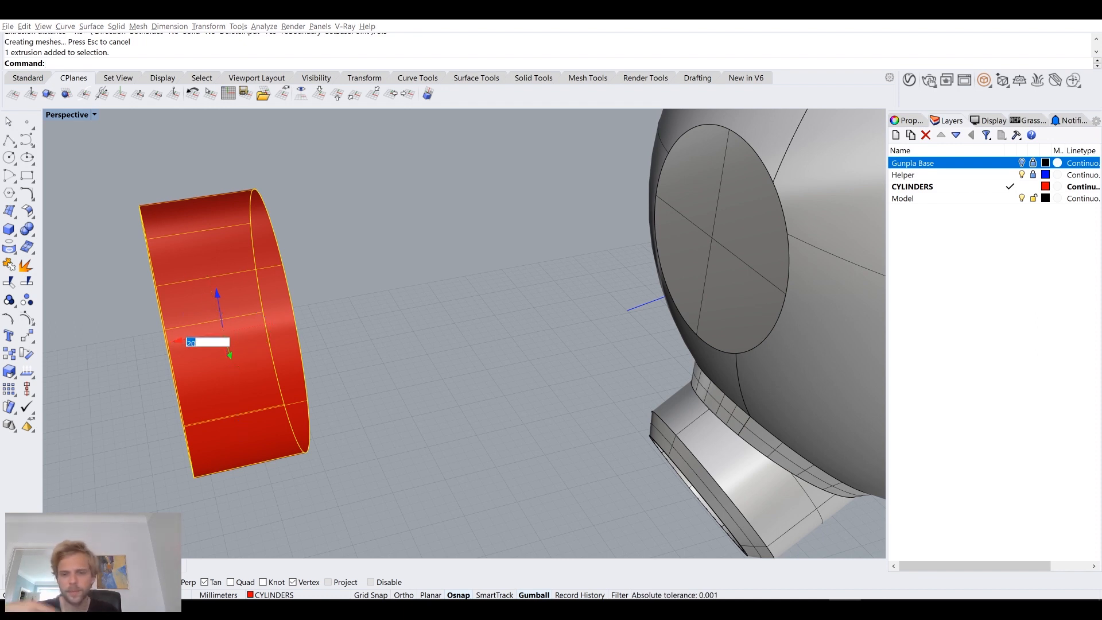
type("-20")
key("Return")
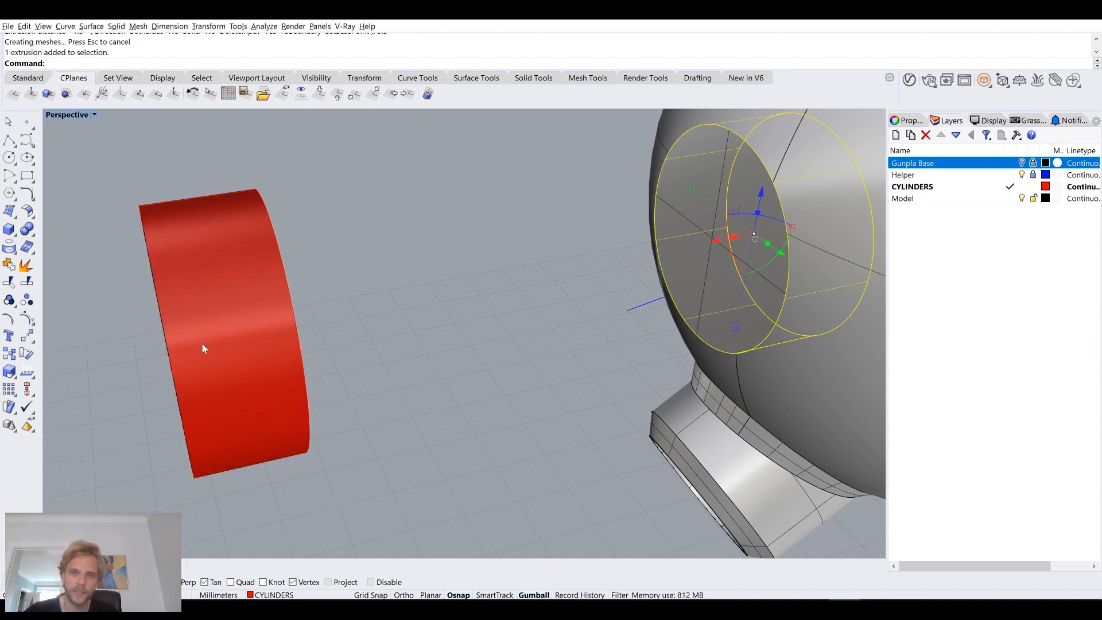
right_click_drag(481, 258, 368, 295, "shift")
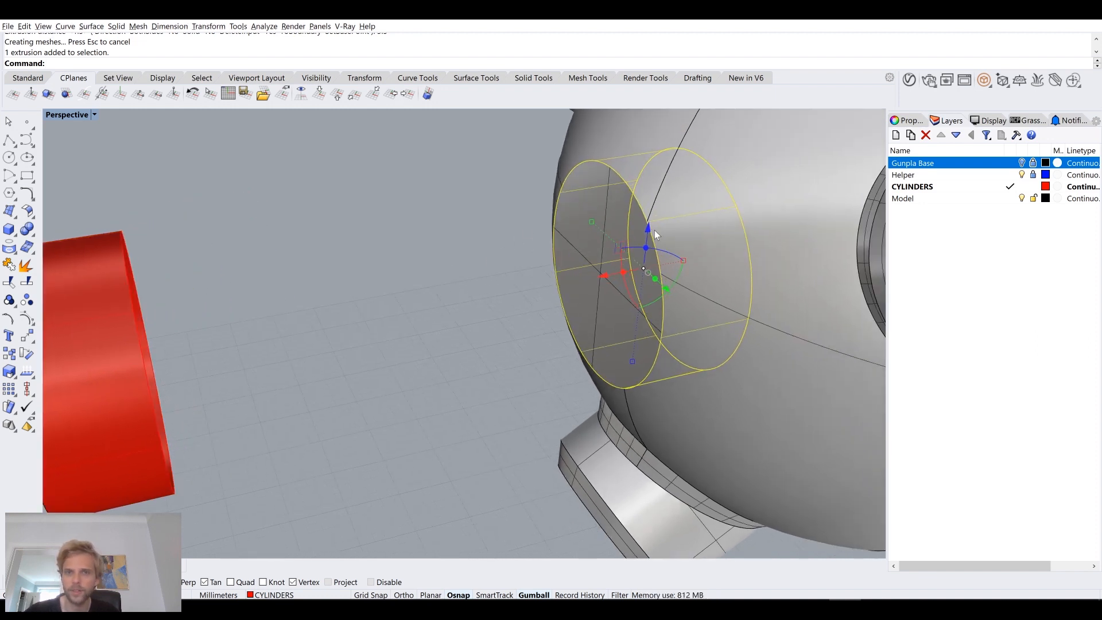
left_click(483, 316)
Step: Join the outer extruded ring with the recess surfaces and cap its open end
right_click_drag(610, 263, 253, 281)
left_click(253, 282)
left_click(176, 282, "shift")
type("Join")
key("Return")
type("Cap")
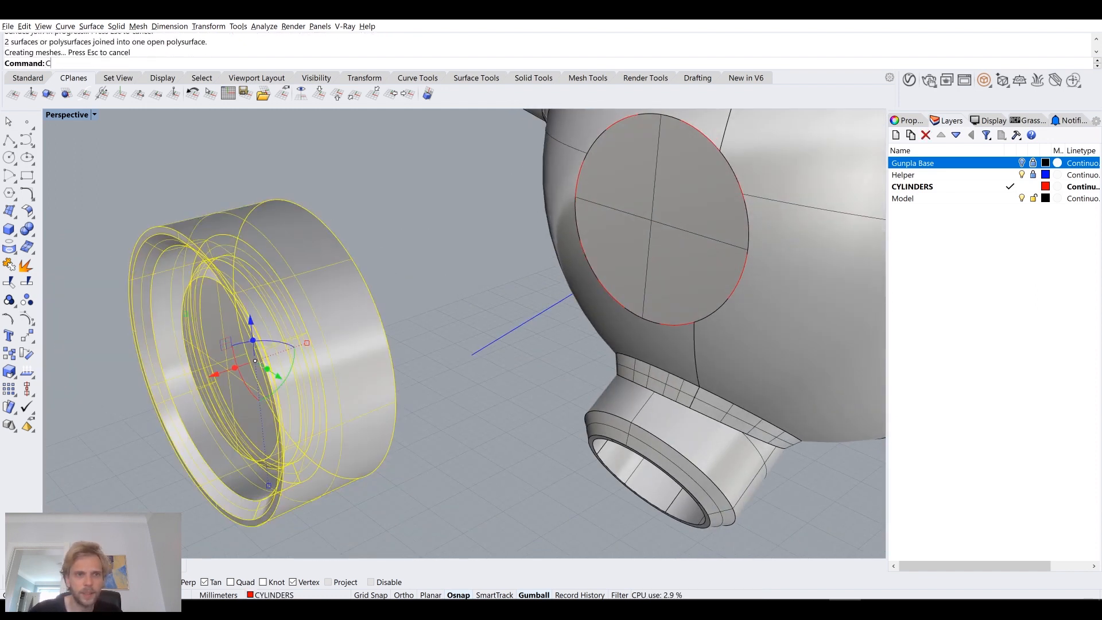
key("Return")
Step: Chamfer the recess part's outer edge on the side facing the sphere by 0.5 mm
left_click(367, 264)
right_click_drag(459, 259, 264, 273)
right_click_drag(264, 273, 306, 310, "shift")
left_click(477, 273)
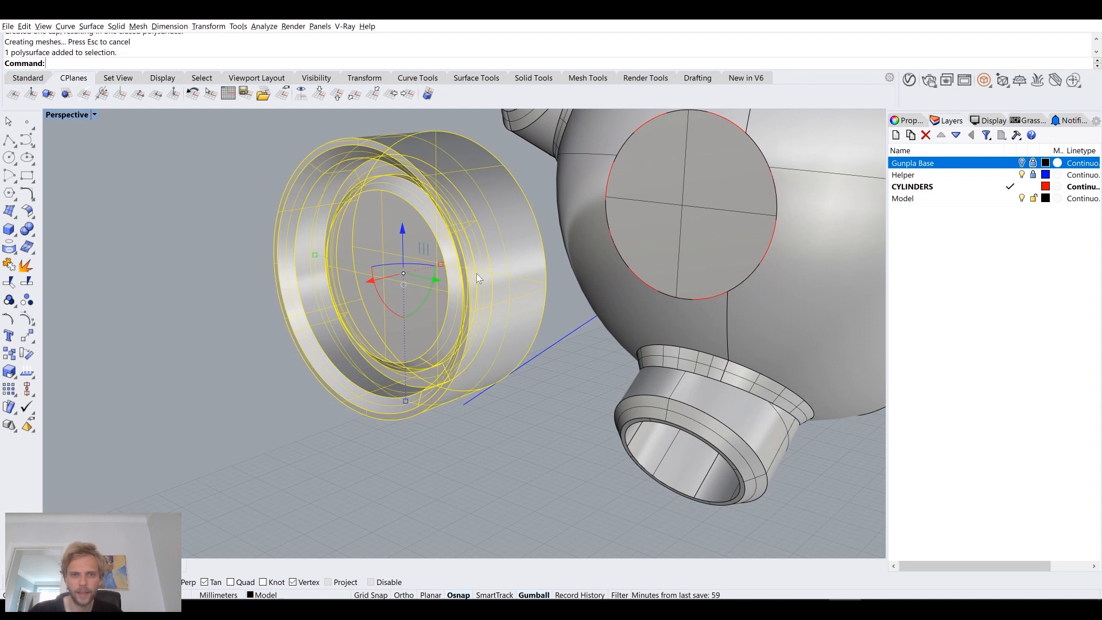
right_click_drag(476, 273, 428, 273)
left_click(428, 273)
type("ChamferEdge")
key("Return")
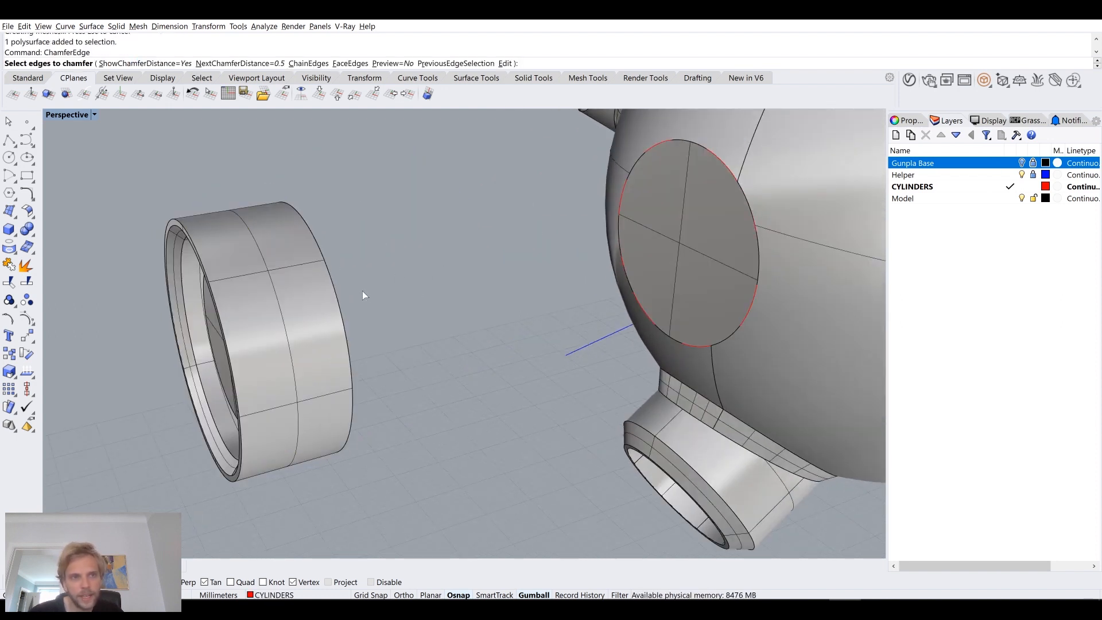
left_click(335, 288)
key("Return")
key("Return")
Step: Isolate the copied ring extrusion located in the sphere's circular opening
right_click_drag(360, 287, 528, 247)
scroll(476, 235, "up", 5)
scroll(521, 335, "up", 5)
left_click(539, 249)
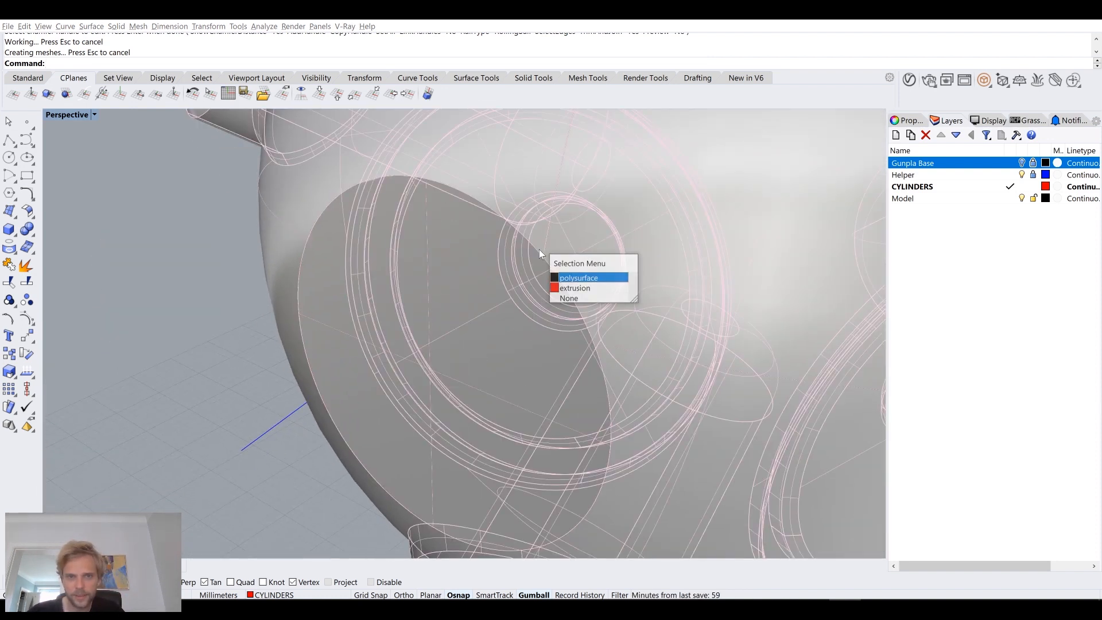
left_click(574, 294)
scroll(572, 287, "down", 3)
scroll(580, 299, "up", 2)
right_click_drag(580, 299, 518, 312)
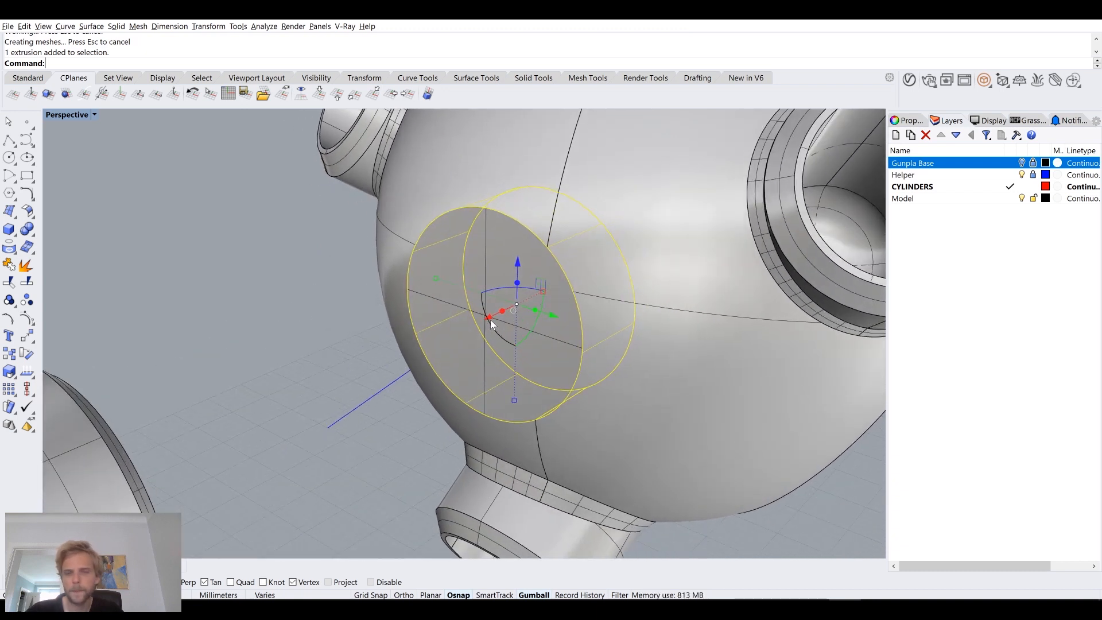
type("isolate")
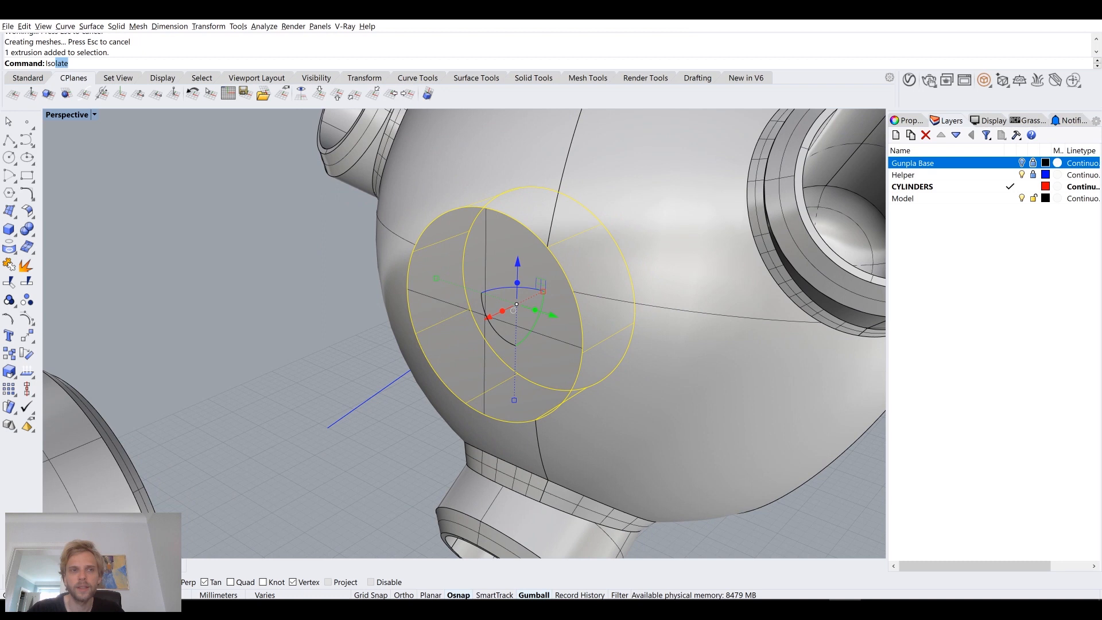
key("Return")
key("Escape")
Step: Duplicate both circular edges of the isolated ring extrusion as curves and delete the extrusion
right_click_drag(521, 318, 464, 182)
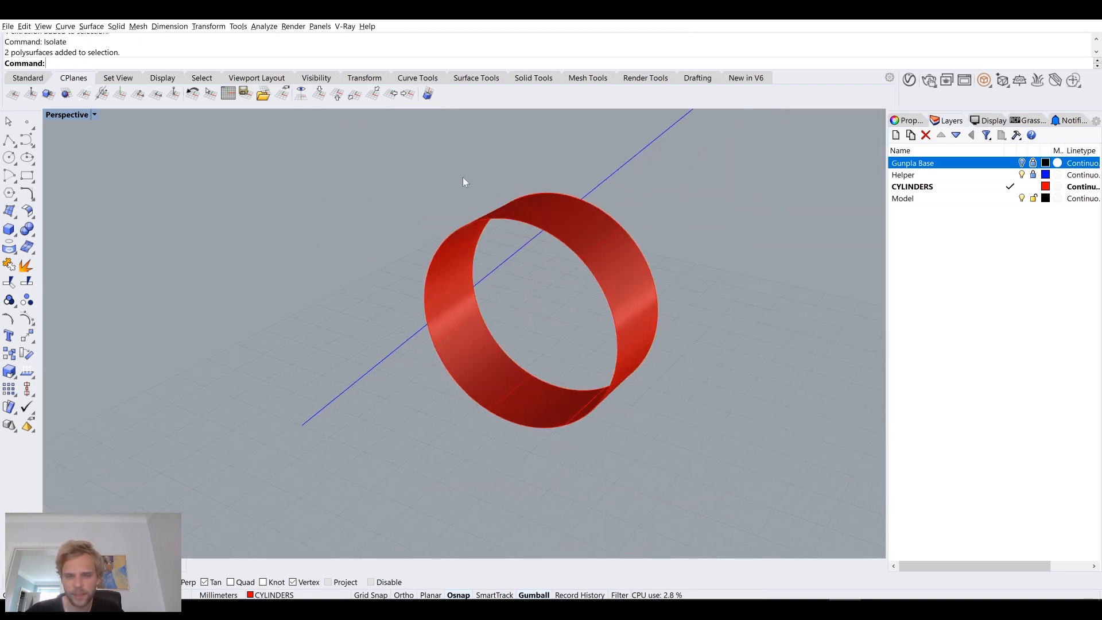
right_click_drag(535, 276, 594, 254)
type("DupEdge")
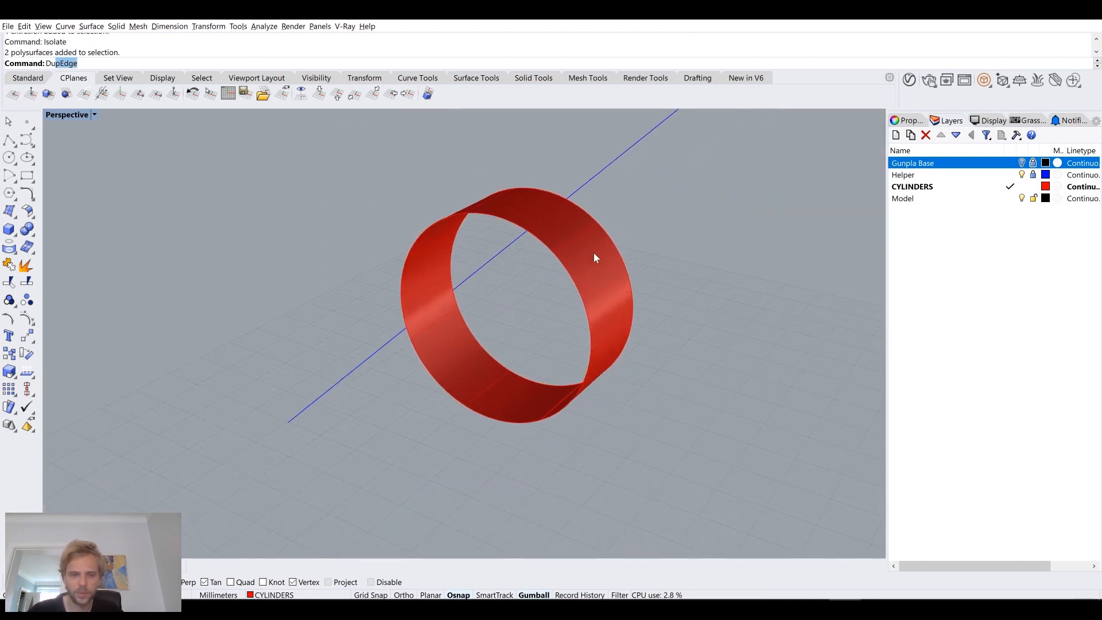
key("Return")
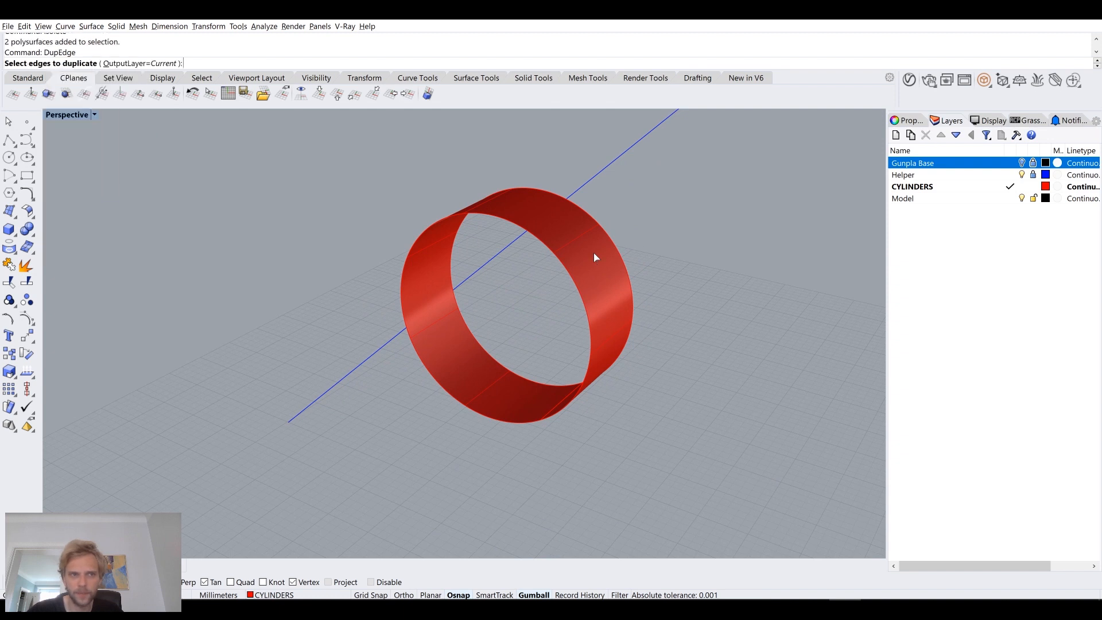
left_click(621, 257)
left_click(564, 271)
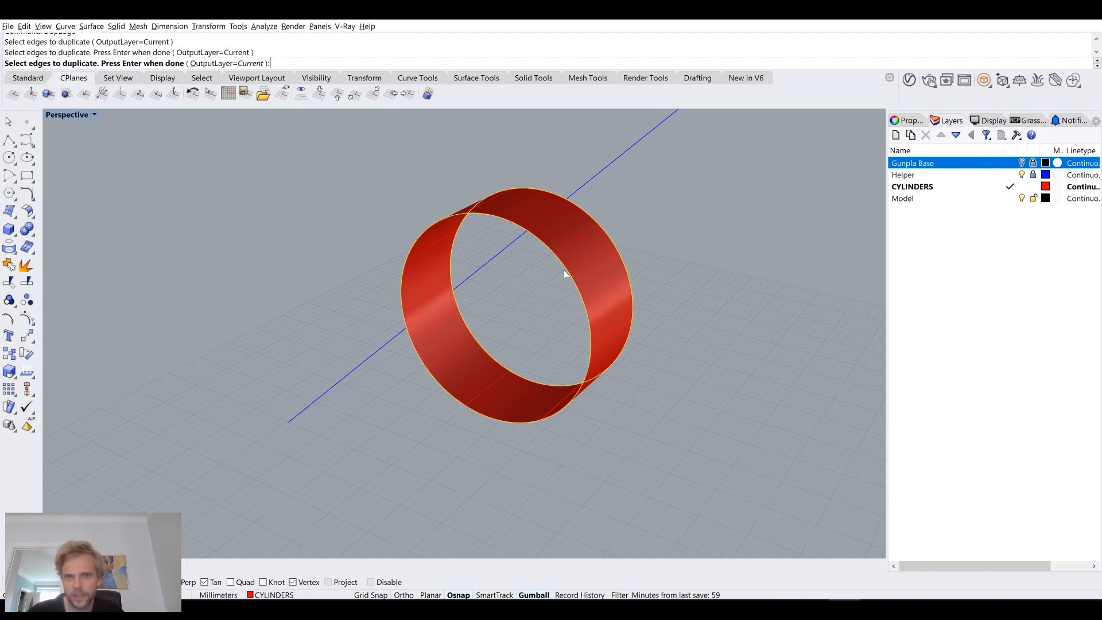
key("Return")
left_click(597, 275)
key("Delete")
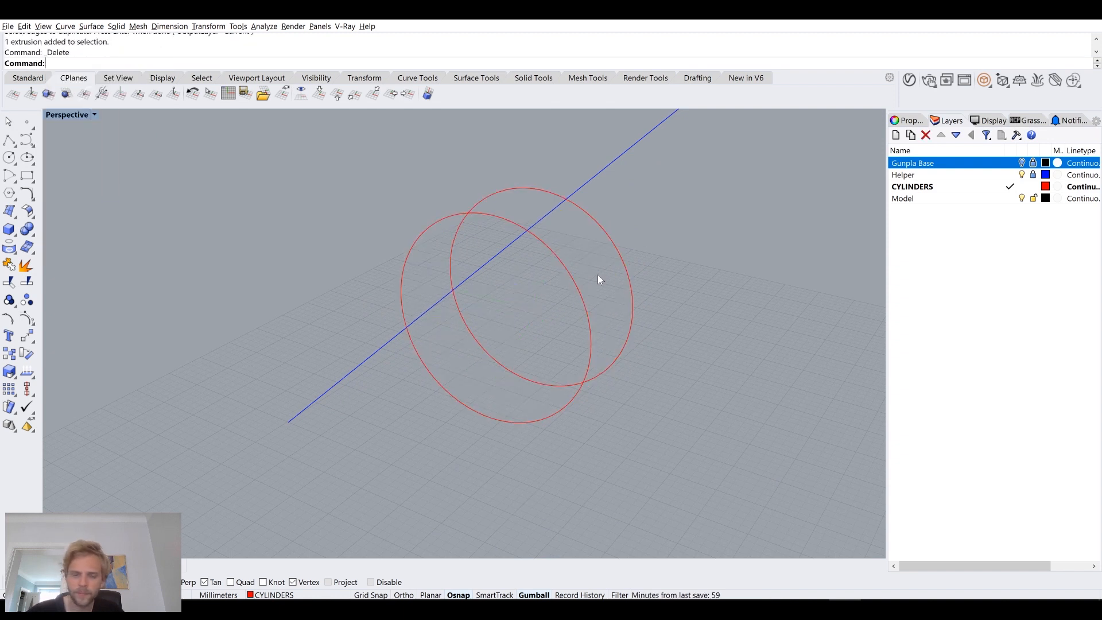
Step: Offset both circles outward by 0.1 mm and delete the two original circles
type("Offset")
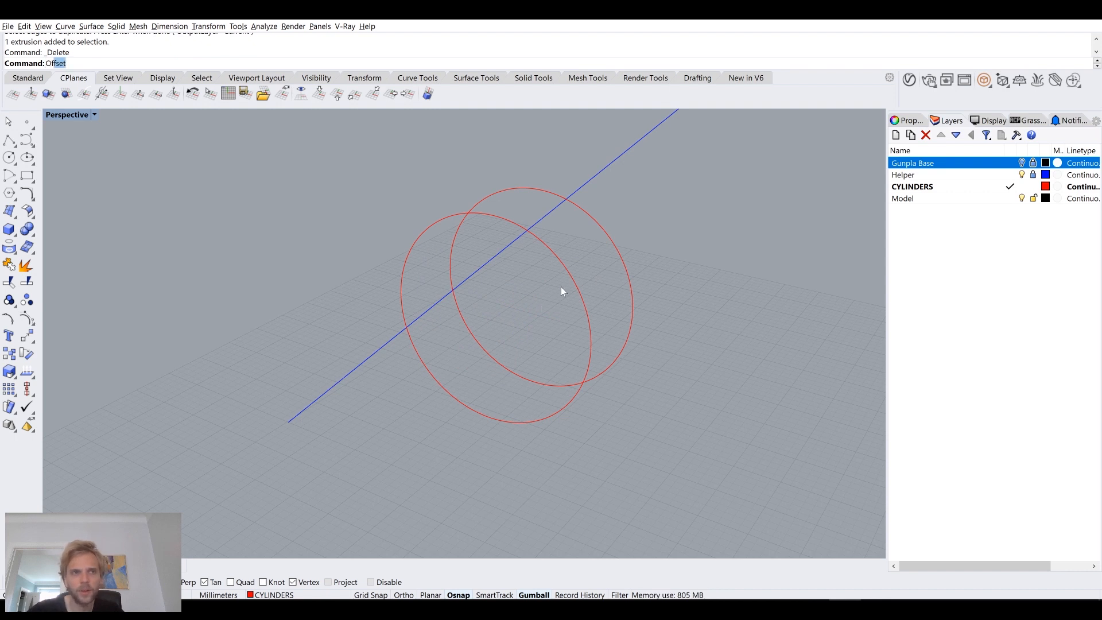
key("Return")
left_click(579, 292)
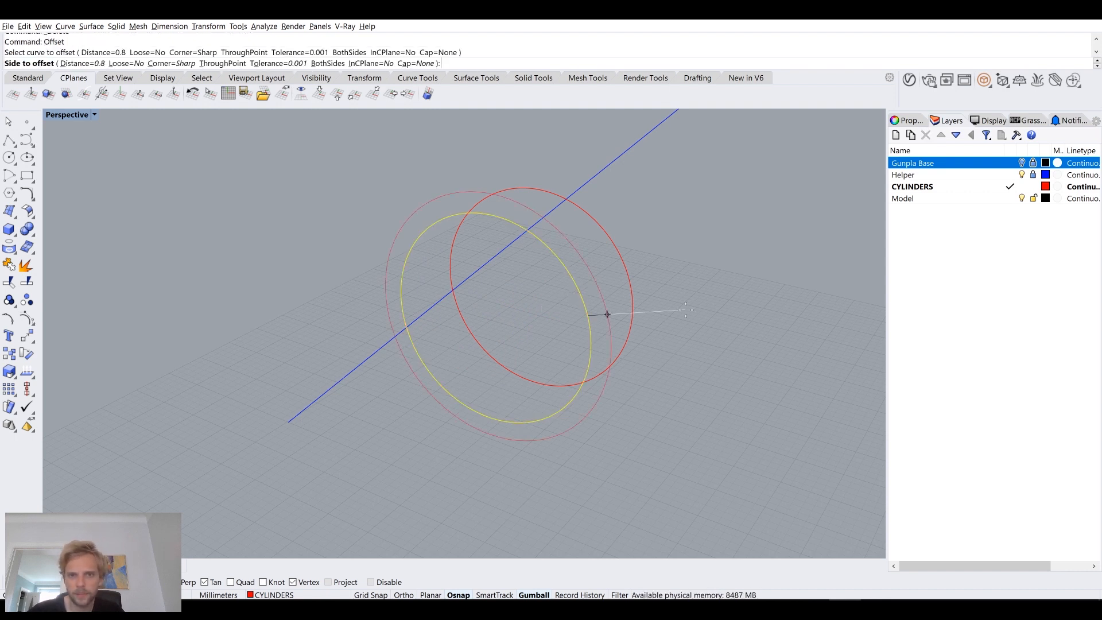
type("0.1")
key("Return")
left_click(589, 315)
scroll(597, 286, "up", 4)
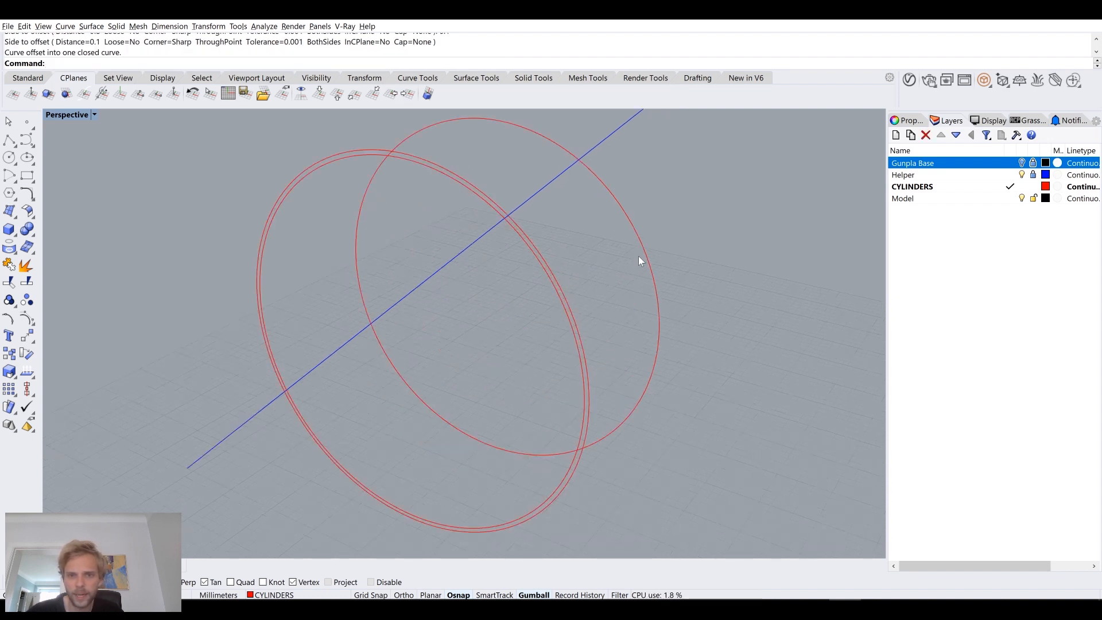
left_click(646, 255)
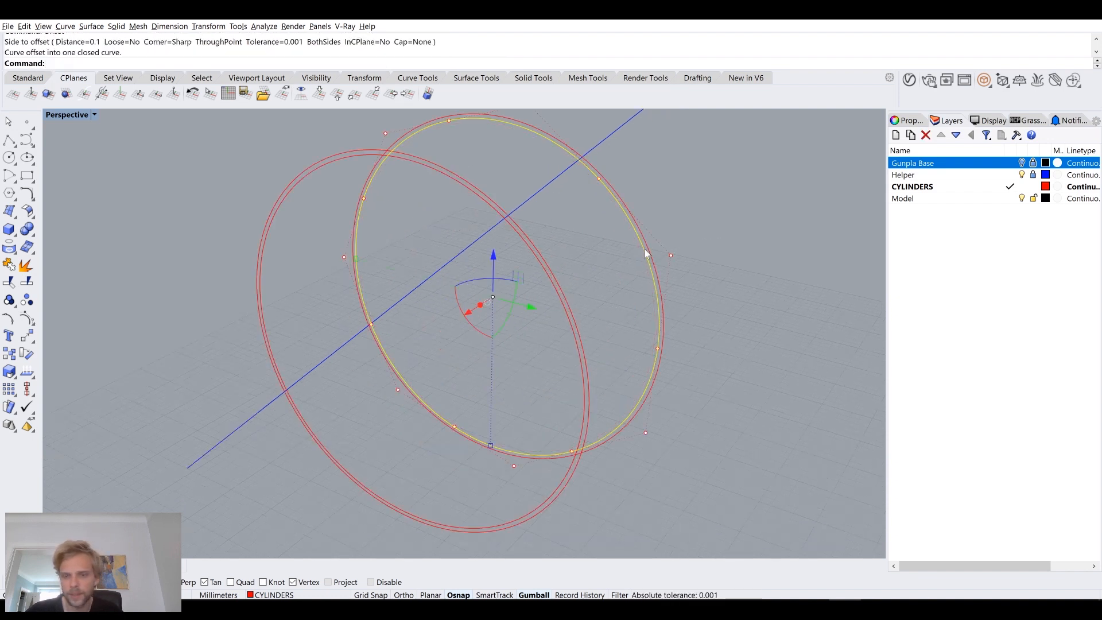
key("Delete")
left_click(555, 288)
key("Delete")
Step: Loft a surface between the two offset circles and delete the circle curves
left_click_drag(735, 283, 536, 294)
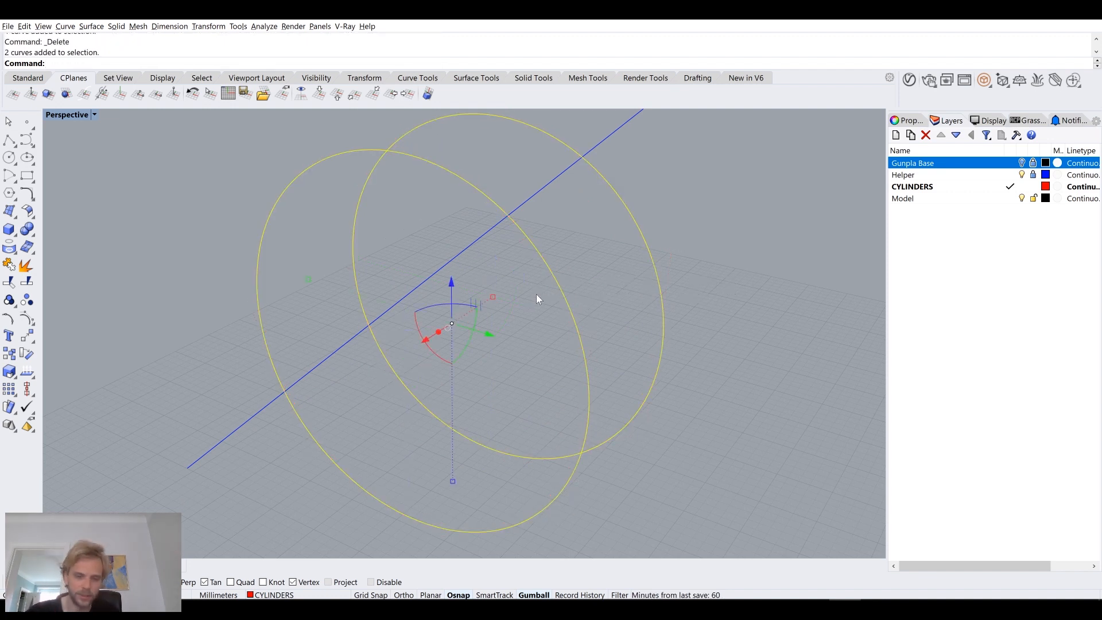
type("loft")
key("Return")
key("Return")
key("Delete")
Step: Cap both ends of the lofted ring to make a closed cylinder
left_click(594, 251)
type("cap")
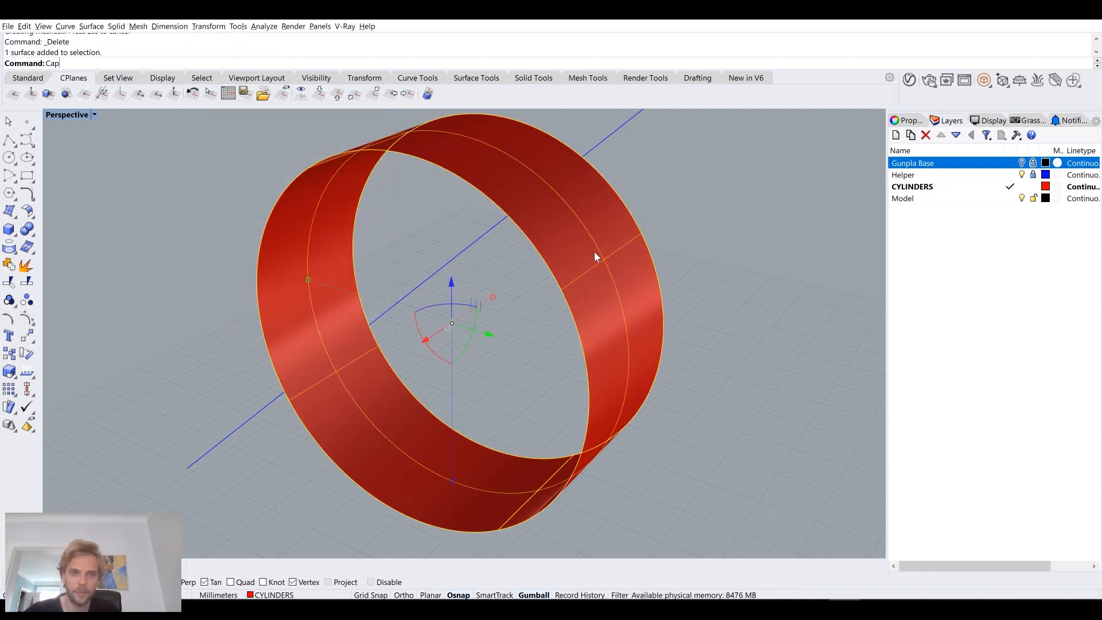
key("Return")
key("Escape")
Step: Chamfer the circular edge at the inner end of the capped cylinder by 0.5 mm
right_click_drag(594, 251, 527, 251)
right_click_drag(273, 304, 238, 312)
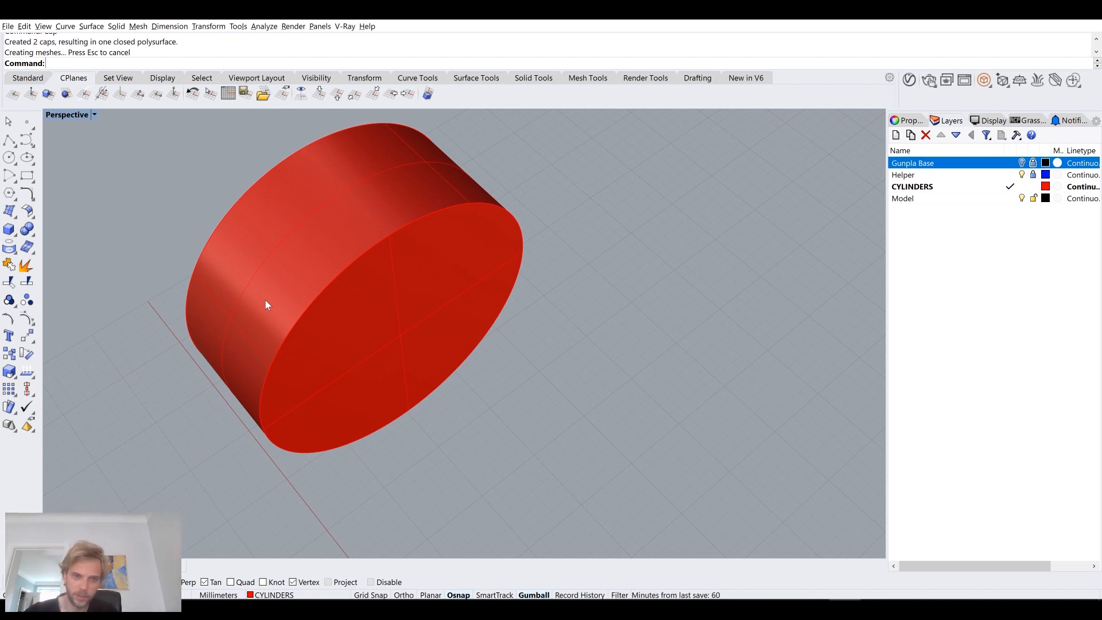
type("Che")
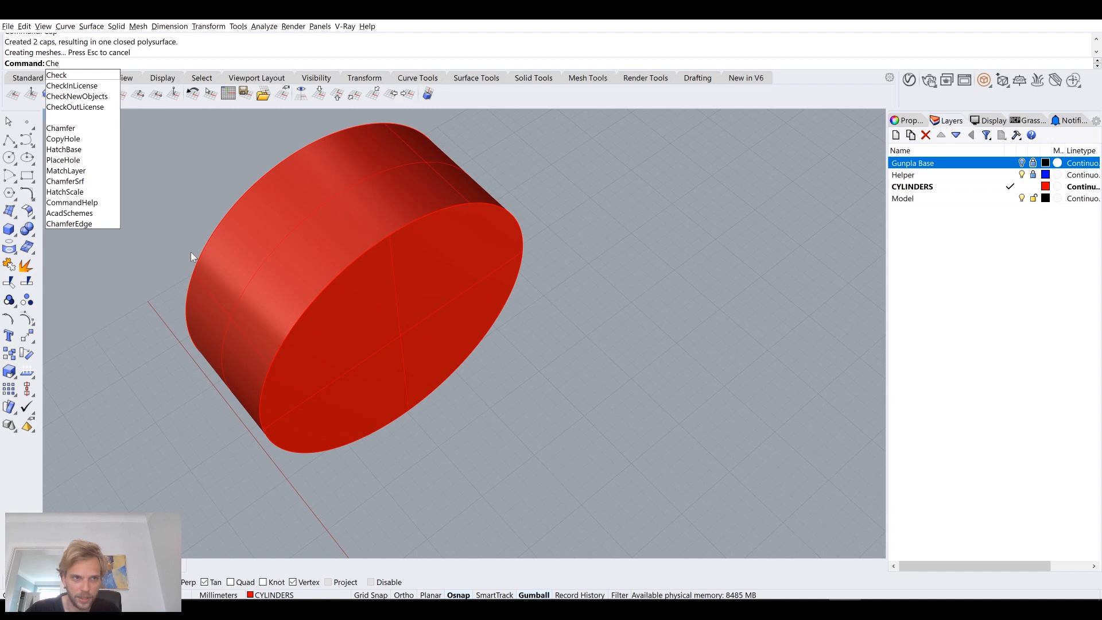
key("BackSpace")
type("a")
key("Return")
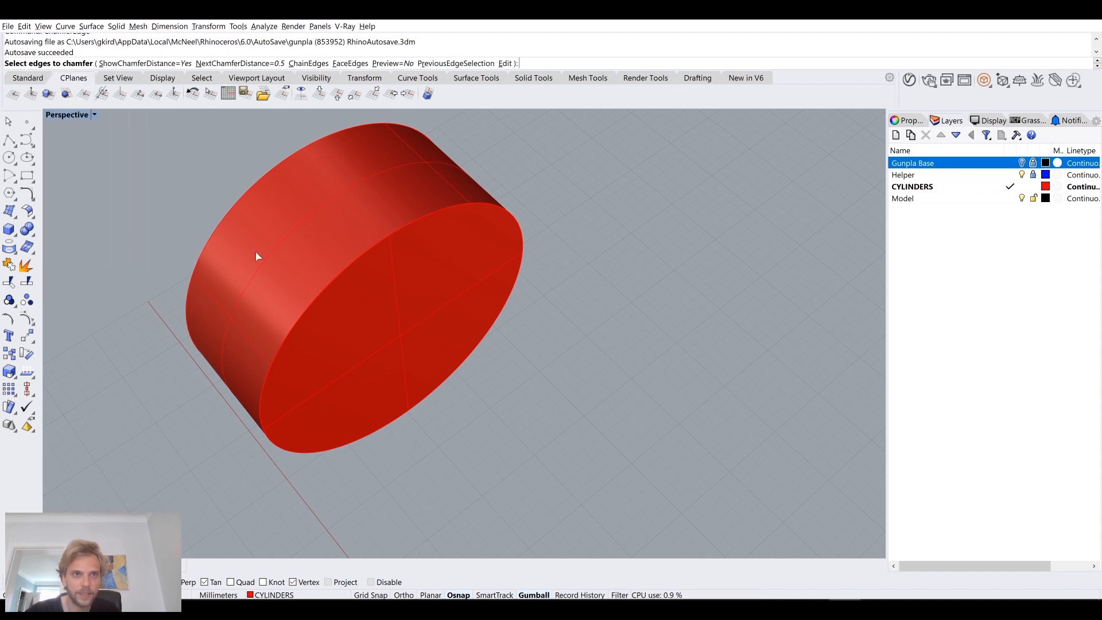
left_click(342, 270)
key("Return")
key("Return")
Step: Show the hidden sphere again together with the chamfered cylinder
right_click_drag(343, 269, 408, 241)
type("ShowSe")
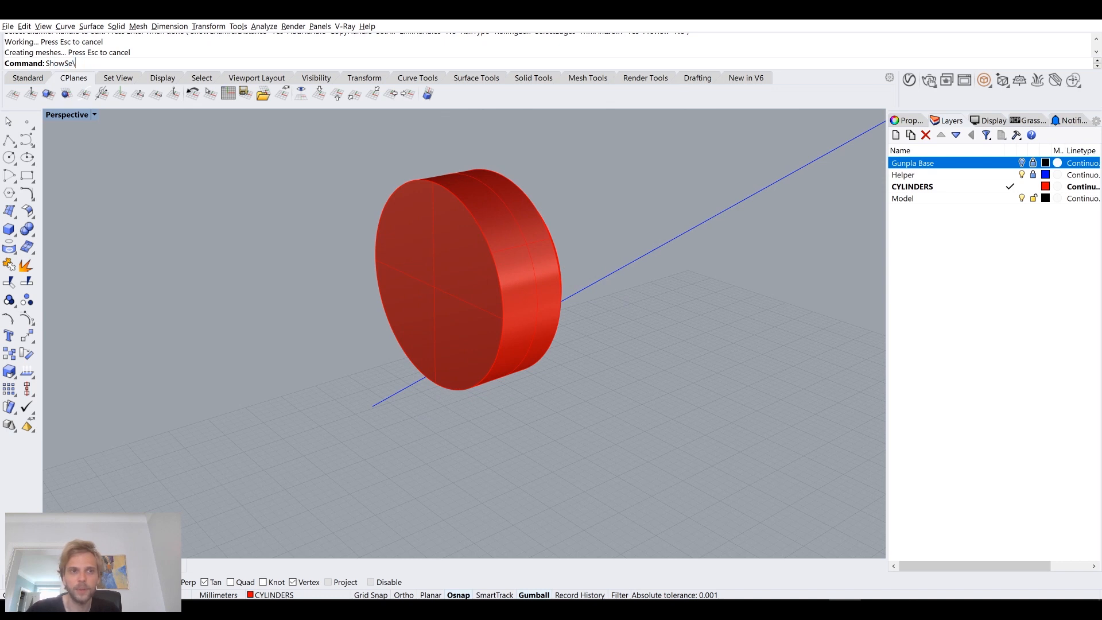
key("Return")
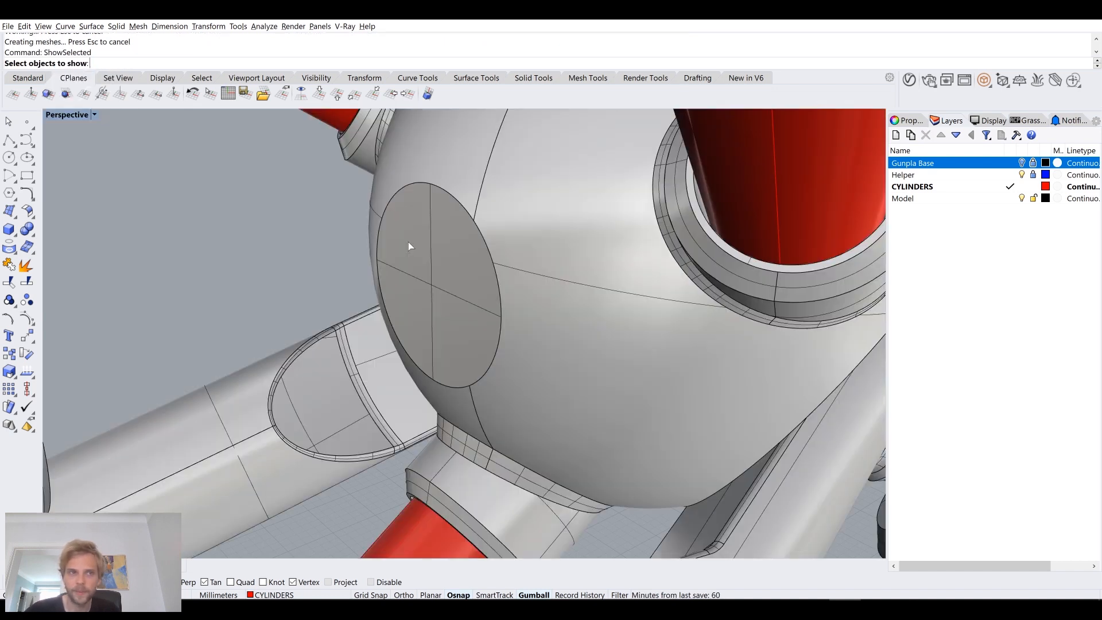
left_click(484, 230)
key("Return")
Step: Subtract the chamfered cylinder from the sphere with BooleanDifference and delete the leftover cylinder
left_click(554, 199)
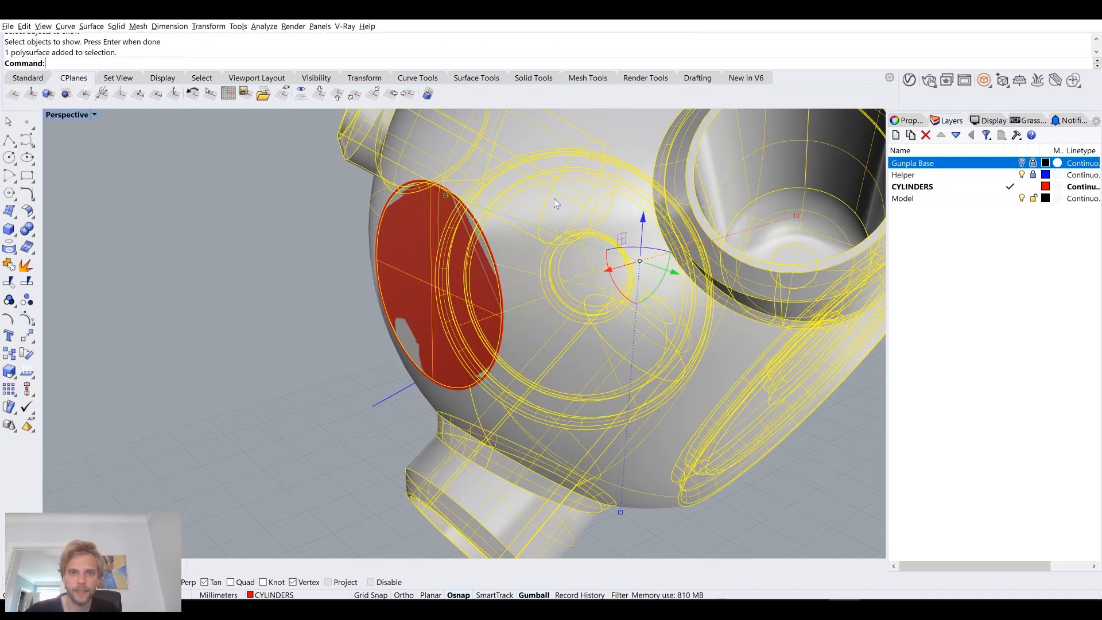
type("Boo")
key("Return")
left_click(405, 241)
key("Return")
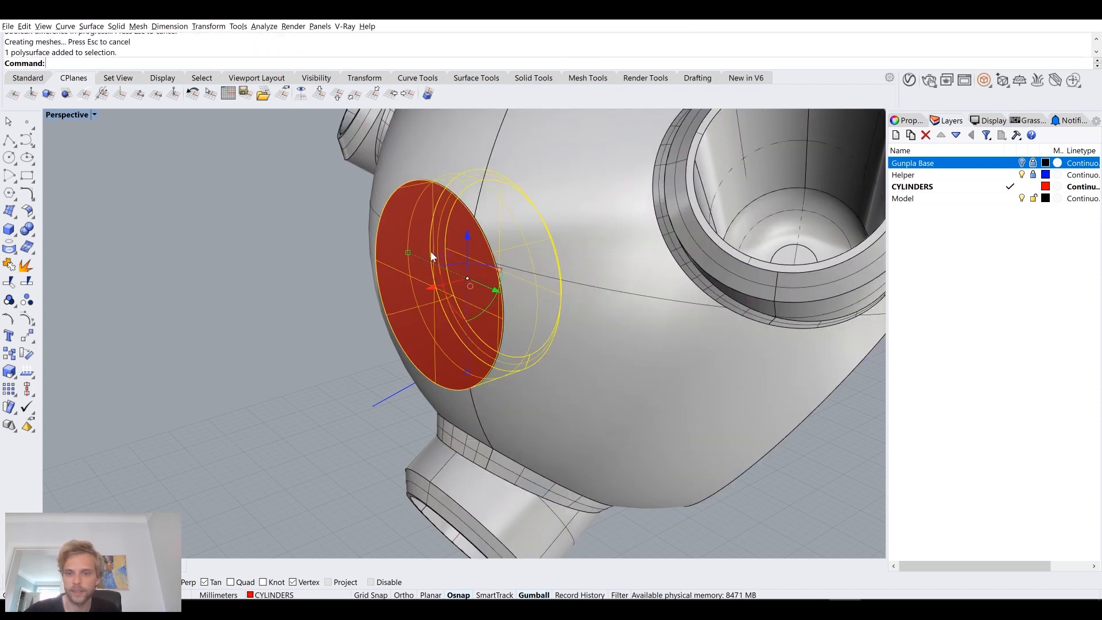
key("Delete")
right_click_drag(432, 255, 517, 304)
scroll(553, 292, "down", 7)
Step: Show the hidden ring-shaped insert and move it along its axis into the sphere's new circular opening
type("ShowSelected")
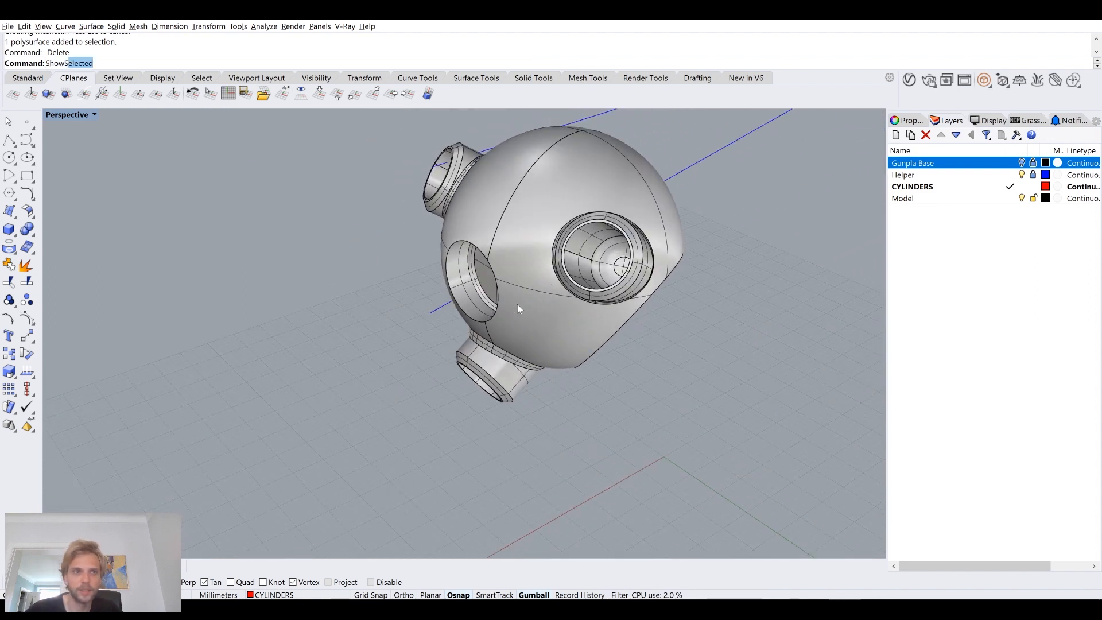
key("Return")
left_click(333, 344)
key("Return")
right_click_drag(333, 344, 348, 308)
left_click(348, 307)
left_click(318, 311)
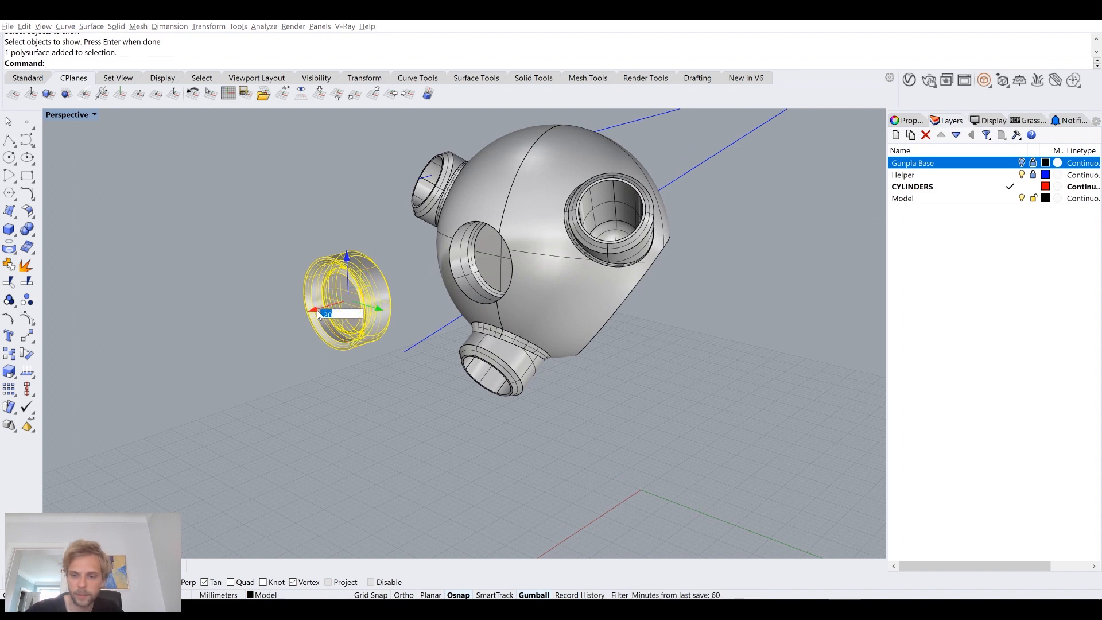
key("Return")
left_click(375, 315)
scroll(494, 261, "up", 6)
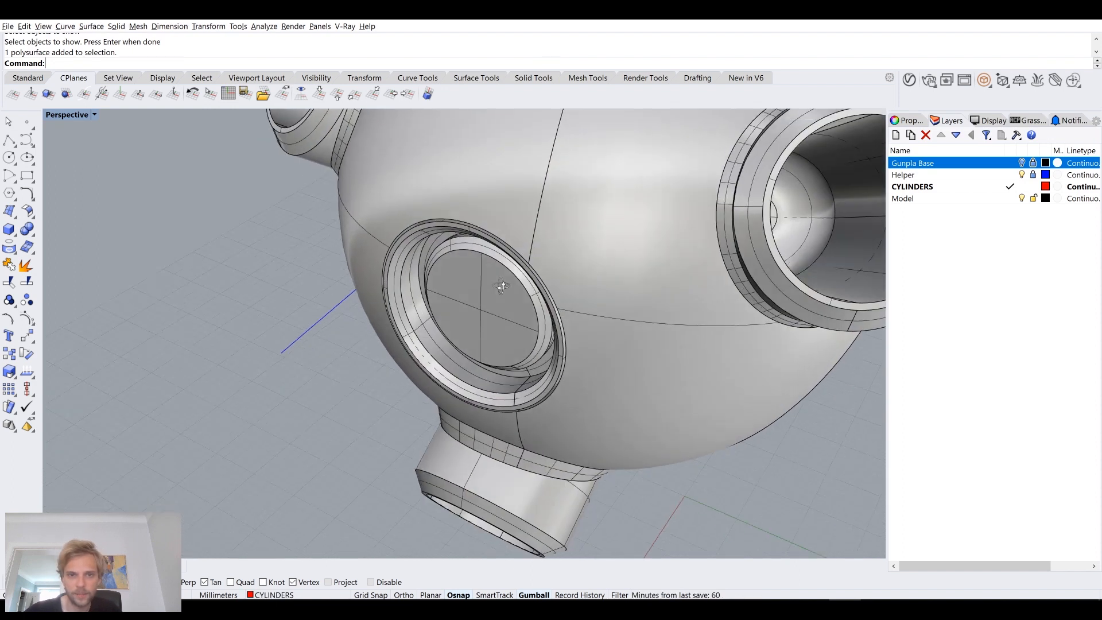
Step: Place a horizontal clipping plane and raise it to cut through the sphere and its insert
scroll(502, 287, "down", 8)
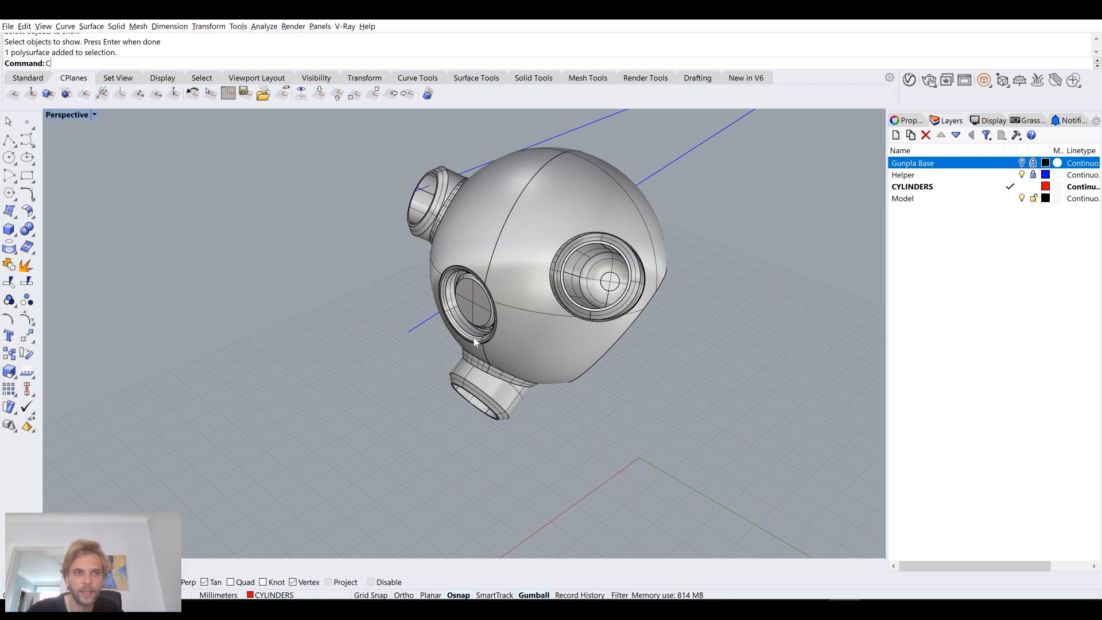
key("Return")
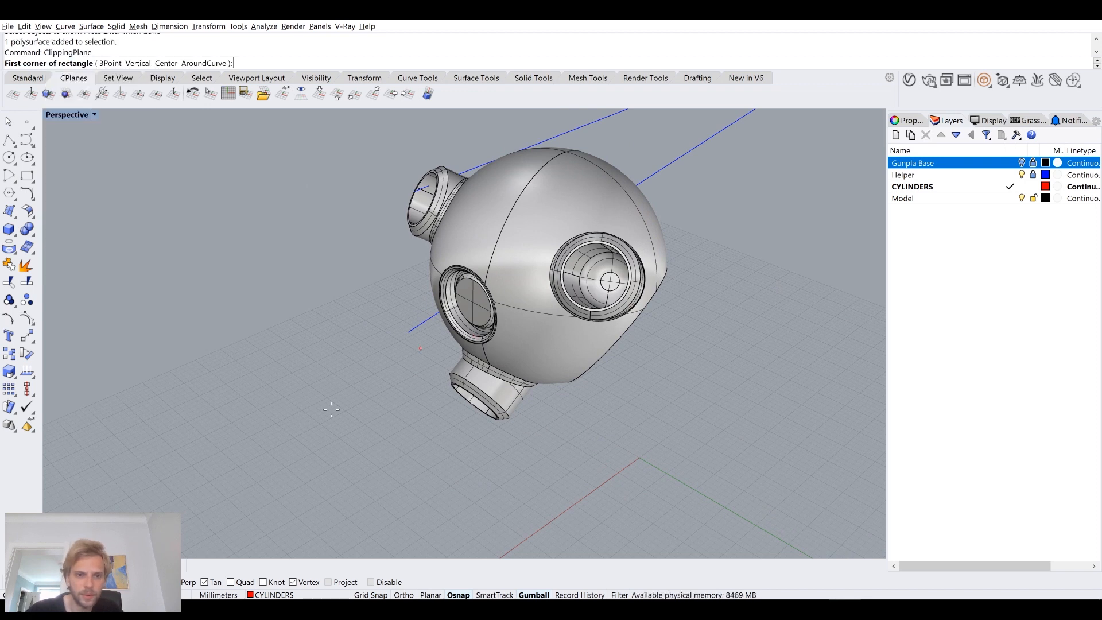
left_click(314, 420)
left_click(691, 427)
left_click(510, 429)
left_click_drag(498, 392, 509, 144)
Step: Examine in section how the insert sits in the sphere's opening
scroll(480, 272, "up", 5)
right_click_drag(479, 273, 512, 259)
scroll(383, 372, "up", 7)
right_click_drag(438, 296, 573, 286)
scroll(573, 287, "down", 8)
right_click_drag(528, 336, 618, 358)
scroll(557, 339, "up", 4)
scroll(591, 353, "down", 9)
Step: Delete the clipping plane to restore the full view of the sphere
left_click(321, 281)
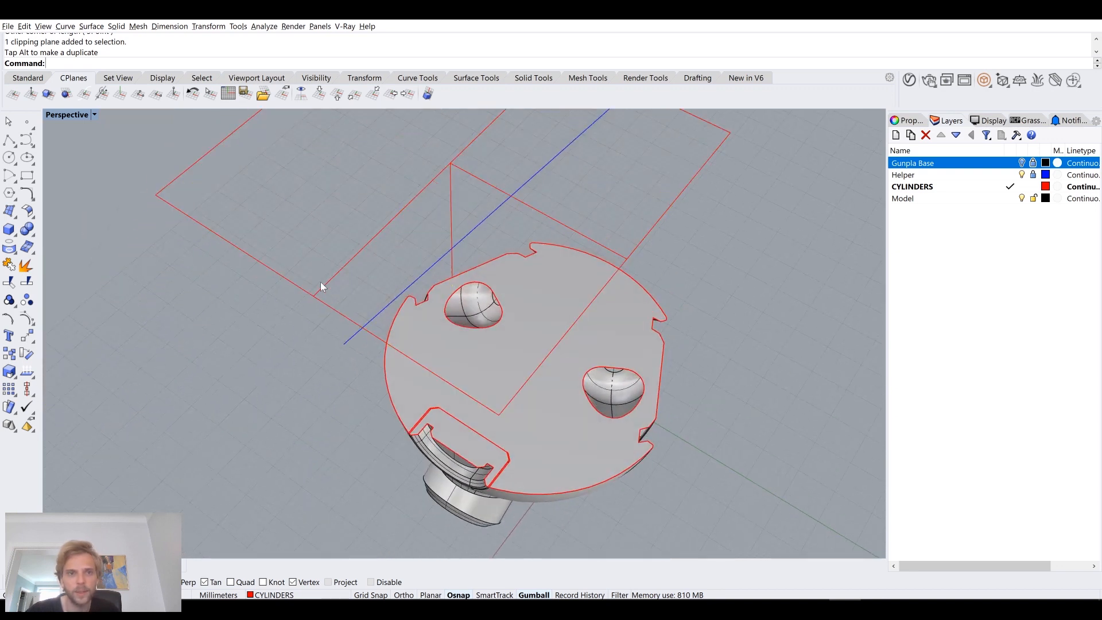
left_click(327, 283)
key("Delete")
right_click_drag(583, 252, 580, 292)
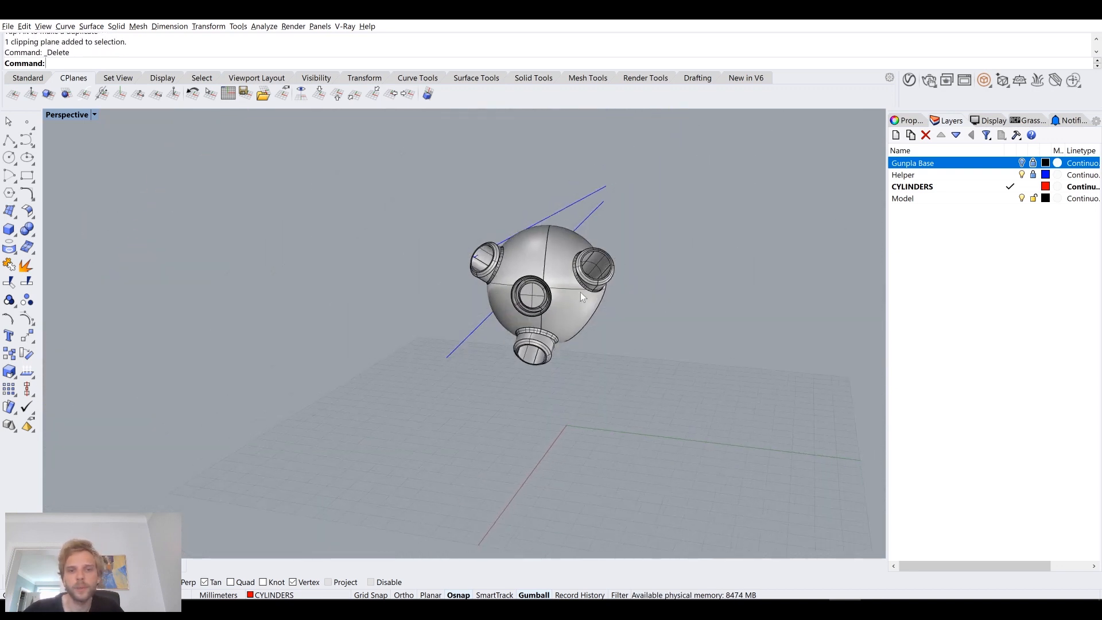
Step: Isolate the sphere body so that all other solids, including the insert, are hidden
scroll(547, 301, "up", 8)
left_click(494, 293)
left_click(743, 388)
right_click_drag(743, 388, 533, 218)
left_click(532, 218)
right_click_drag(689, 281, 508, 227)
scroll(616, 381, "down", 3)
type("Isolate")
key("Return")
key("Escape")
left_click(532, 206)
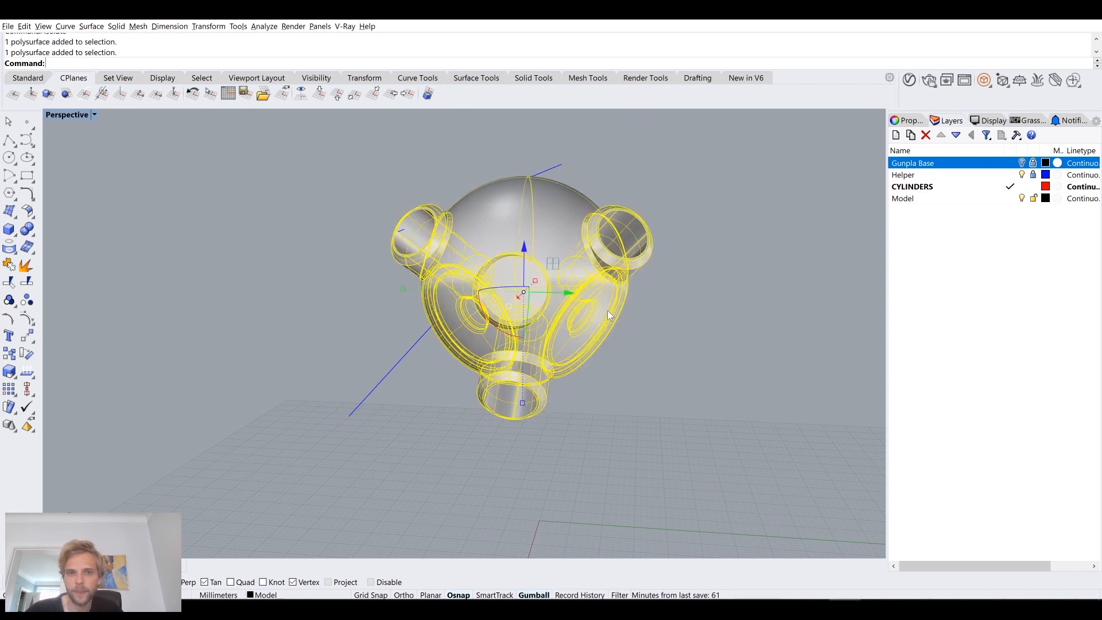
Step: Create a large box with its first base corner at the origin (0), enclosing half of the sphere
right_click_drag(561, 262, 569, 315)
left_click(340, 280)
scroll(363, 296, "down", 8)
scroll(376, 325, "up", 4)
right_click_drag(377, 324, 259, 304)
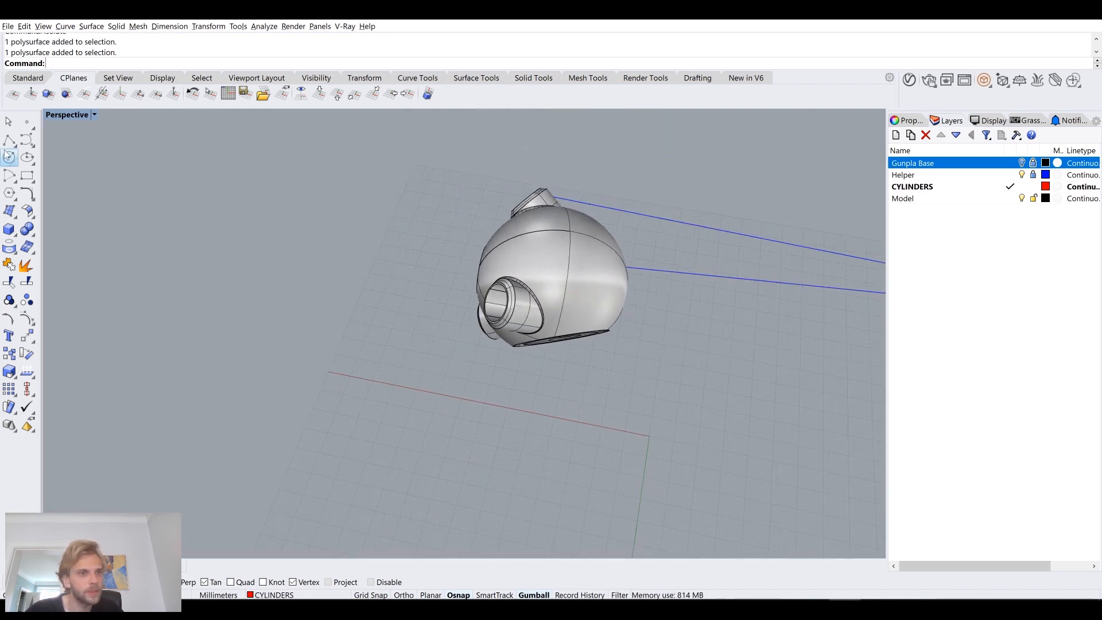
left_click(9, 229)
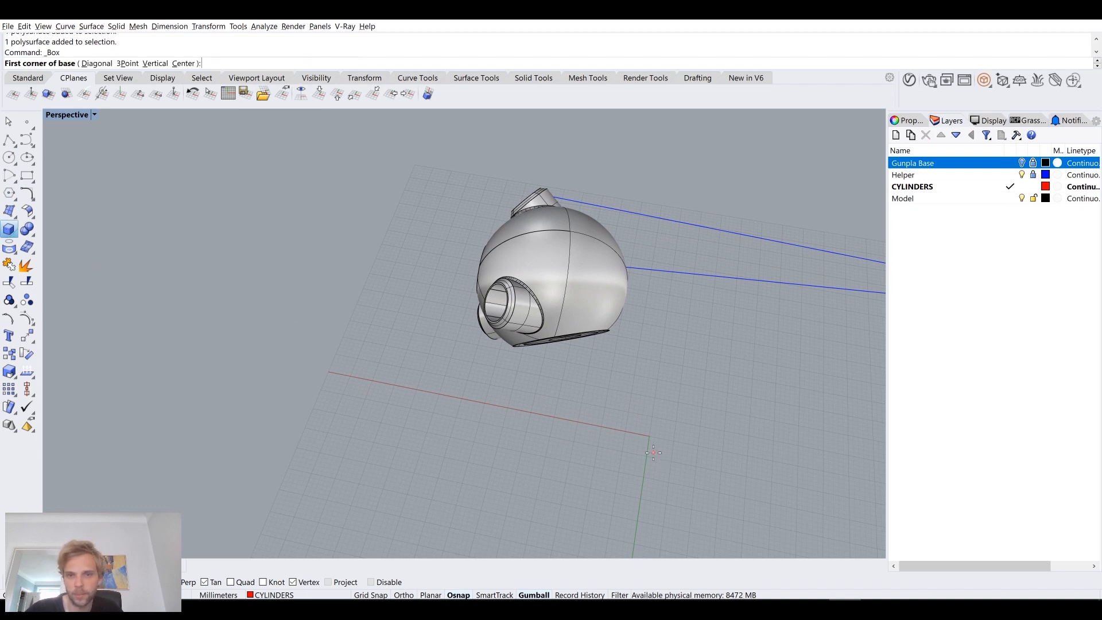
type("0")
key("Return")
scroll(470, 425, "down", 7)
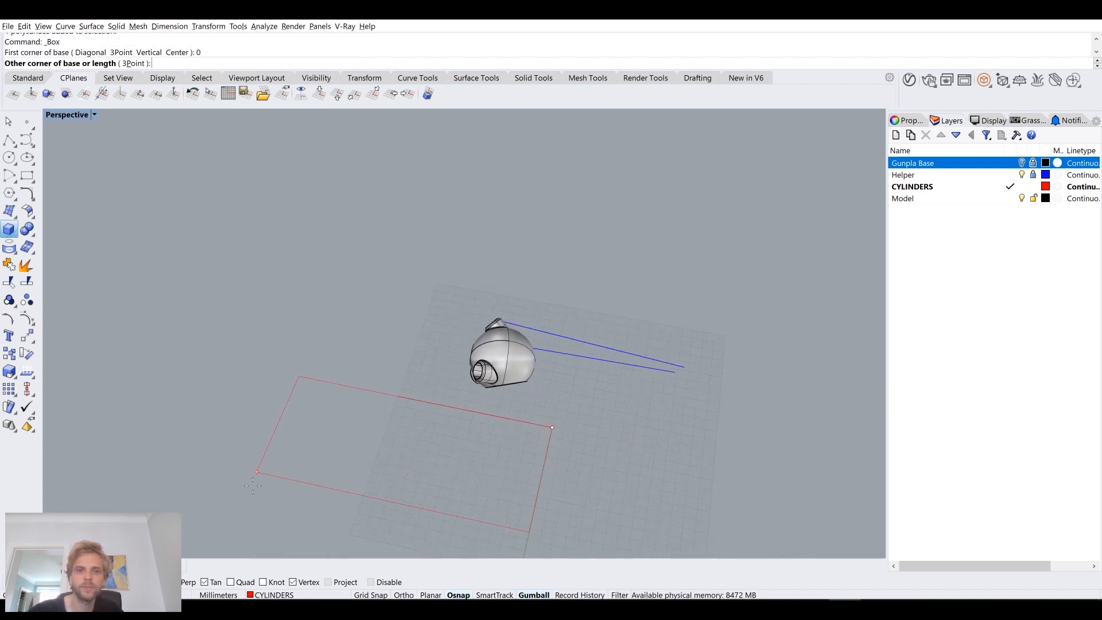
left_click(212, 539)
left_click(298, 277)
Step: Examine from several sides where the box's face cuts through the sphere
mouse_move(298, 280)
right_mouse_down()
mouse_move(546, 352)
mouse_move(479, 332)
mouse_move(402, 350)
right_mouse_up()
scroll(390, 368, "up", 2)
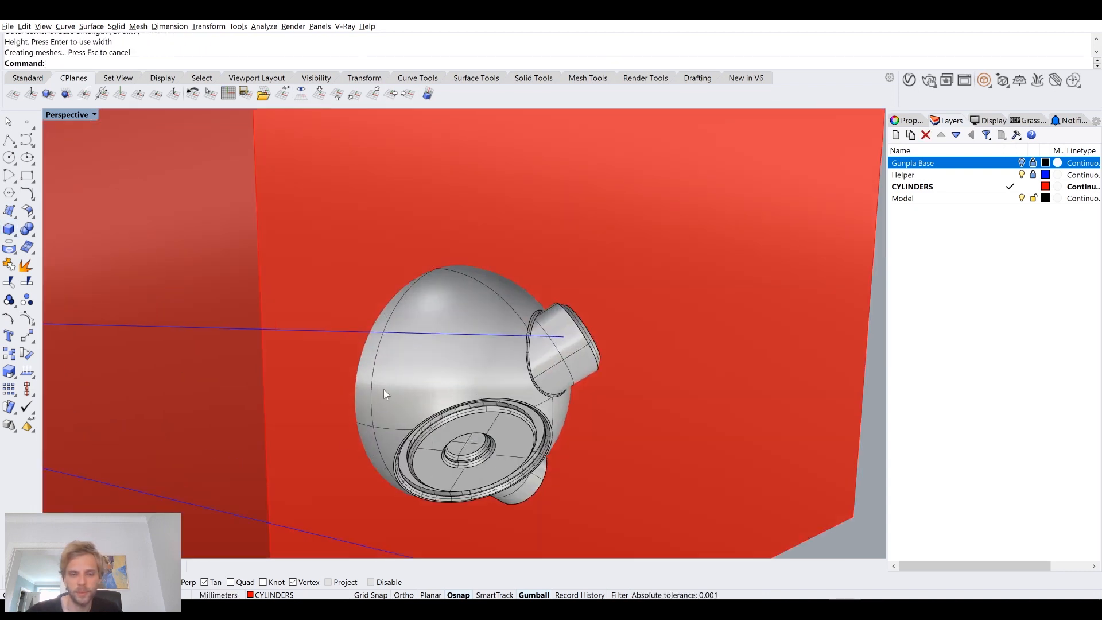
right_click_drag(490, 374, 521, 321)
scroll(511, 356, "down", 8)
scroll(490, 300, "up", 5)
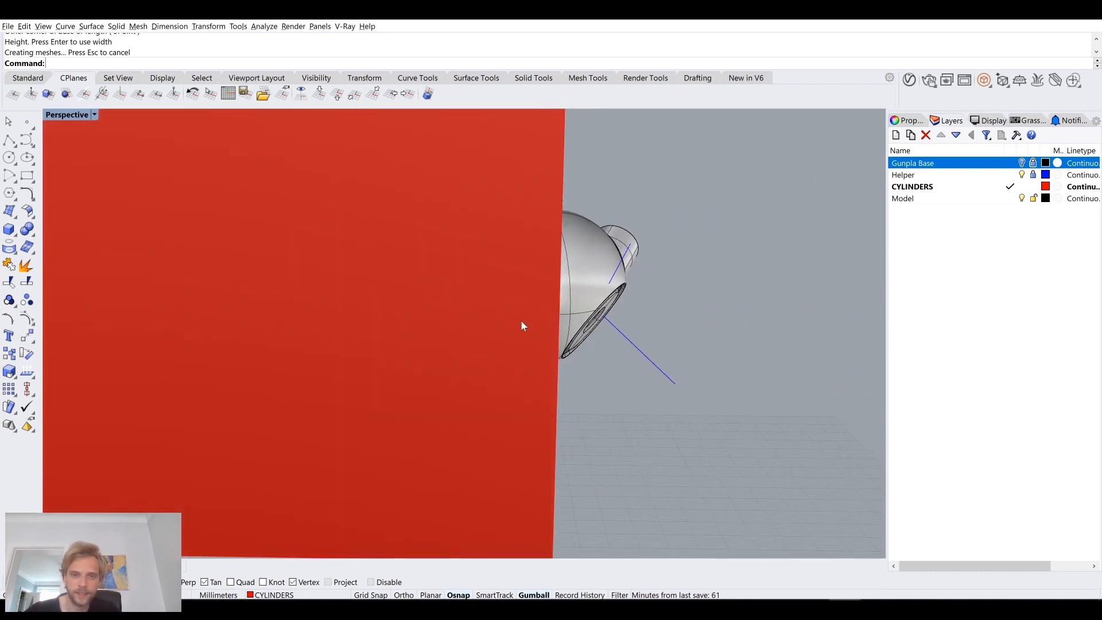
right_click_drag(548, 262, 555, 295)
scroll(555, 295, "down", 5)
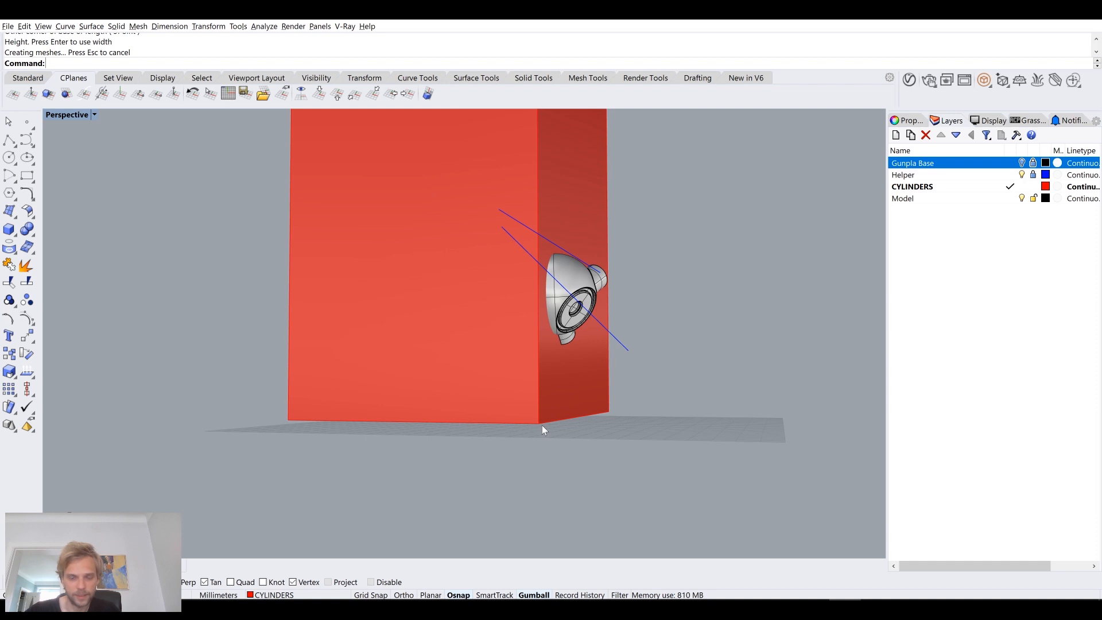
right_click_drag(521, 291, 467, 386)
right_click_drag(552, 393, 534, 380)
scroll(575, 352, "up", 2)
type("BooleanDifference")
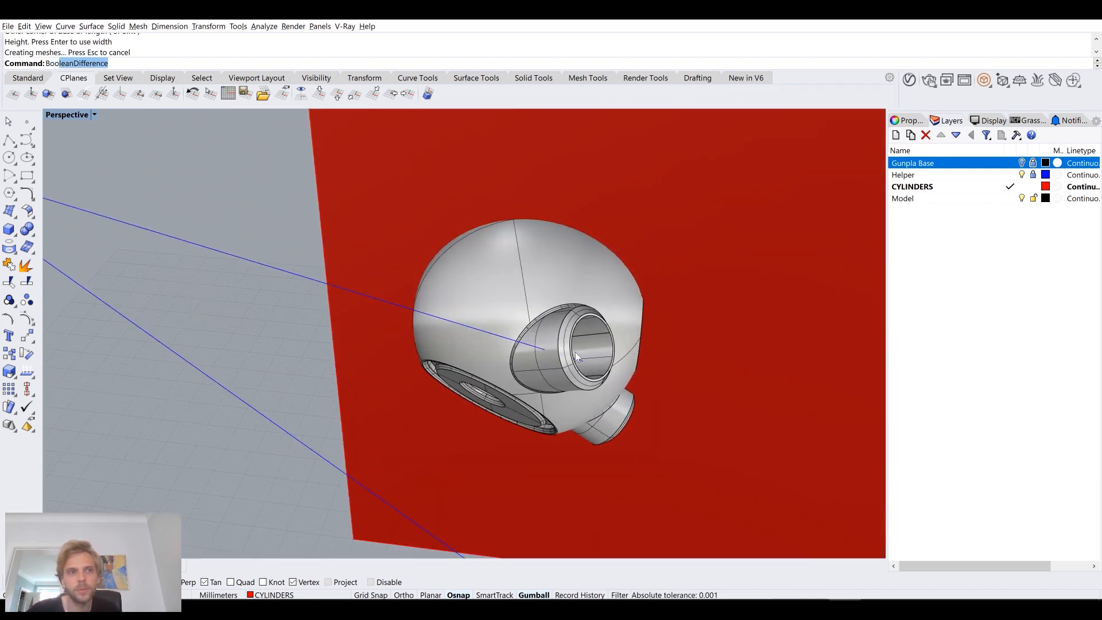
key("Return")
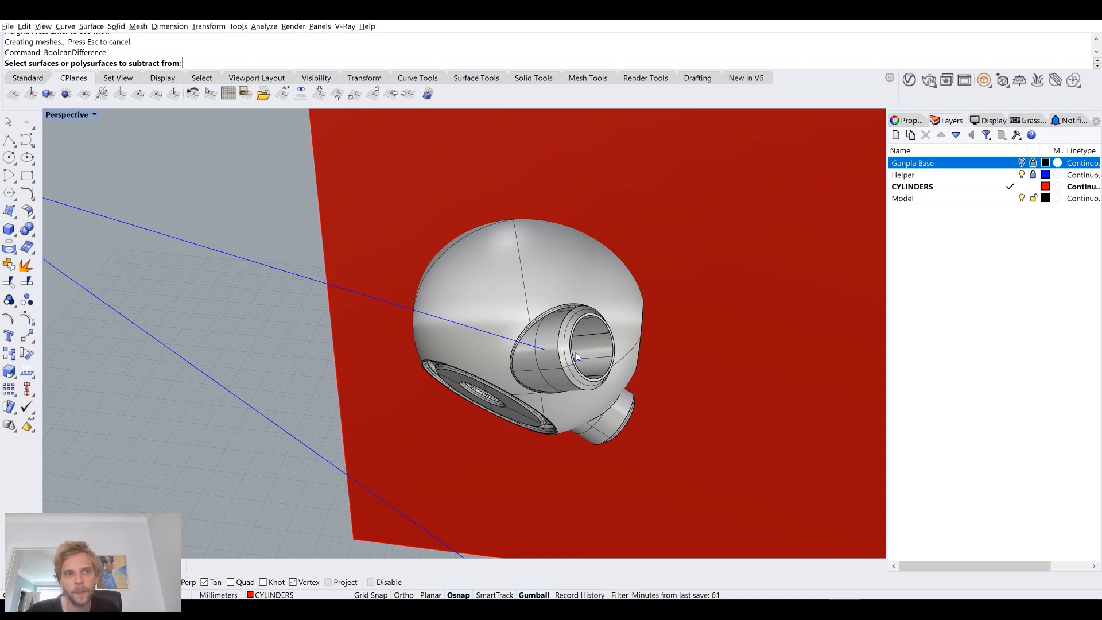
right_click_drag(575, 353, 540, 330)
key("Escape")
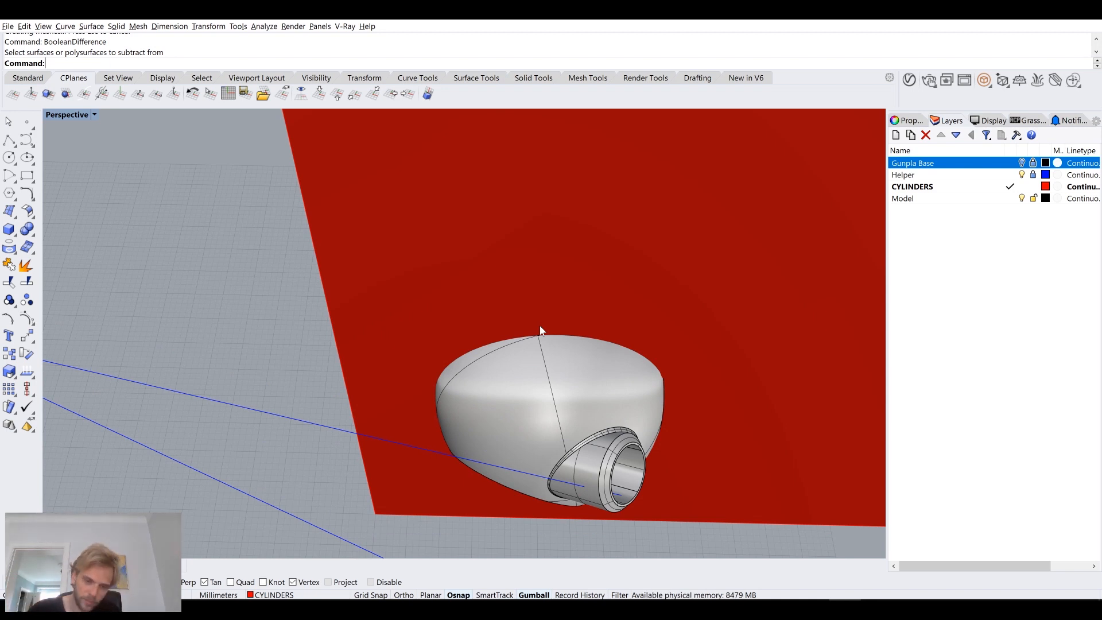
Step: Split the sphere into two halves with BooleanSplit, using the box as cutter, and delete the box
key("Up")
type("anS")
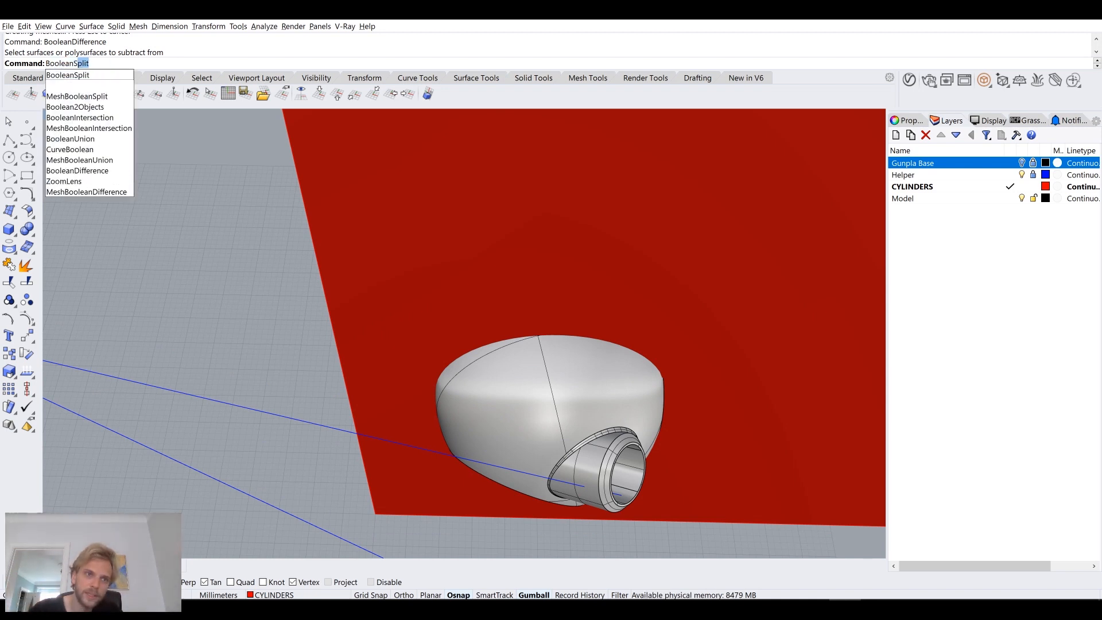
key("Return")
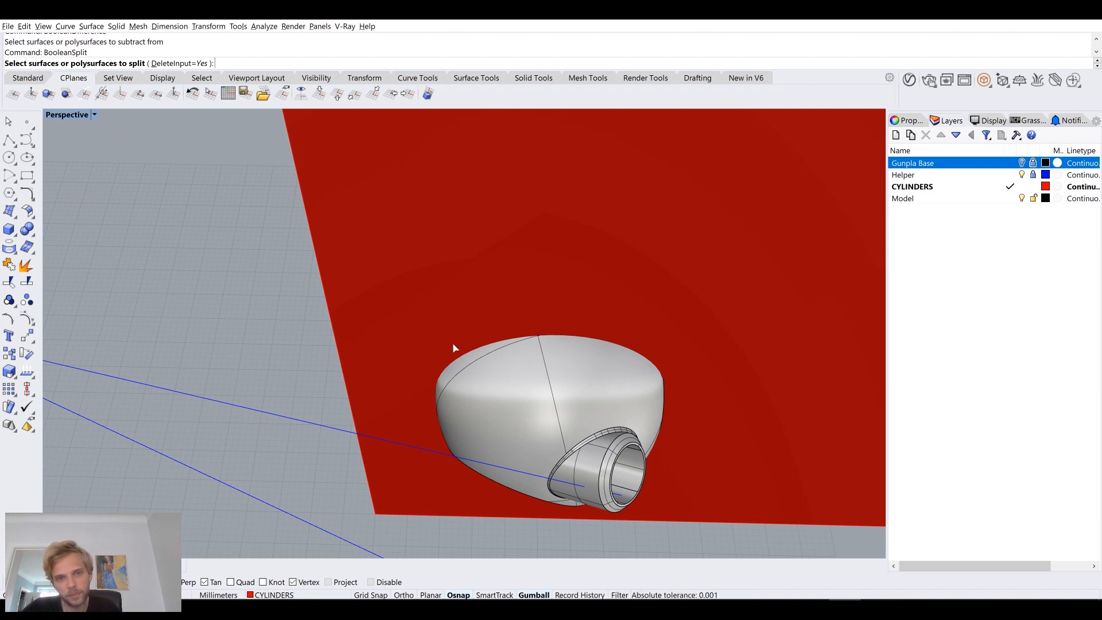
left_click(543, 396)
key("Return")
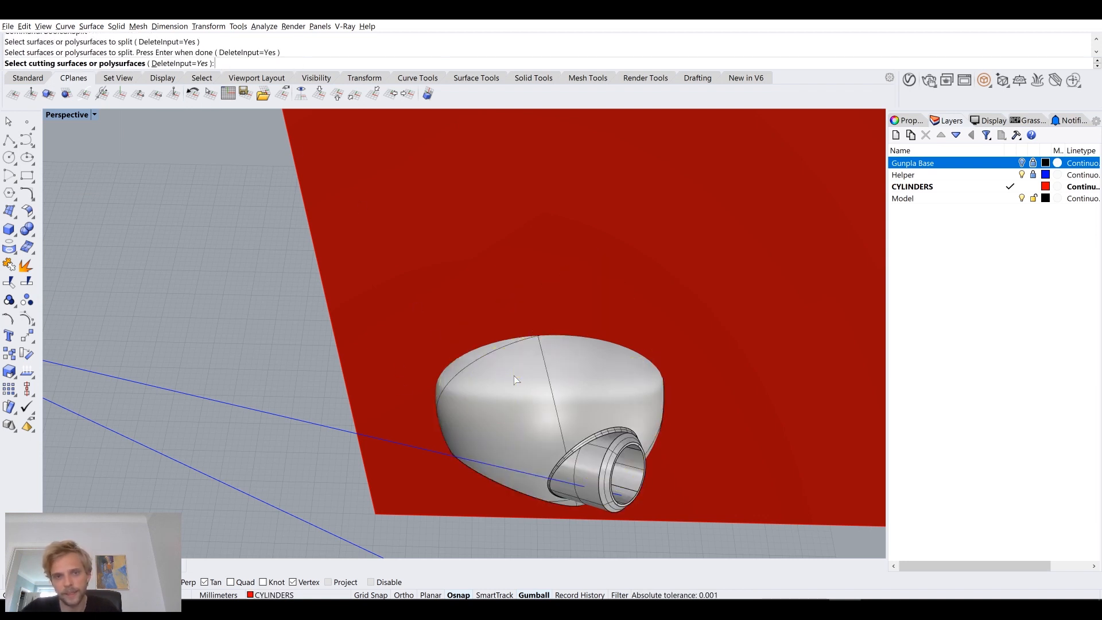
left_click(546, 231)
key("Return")
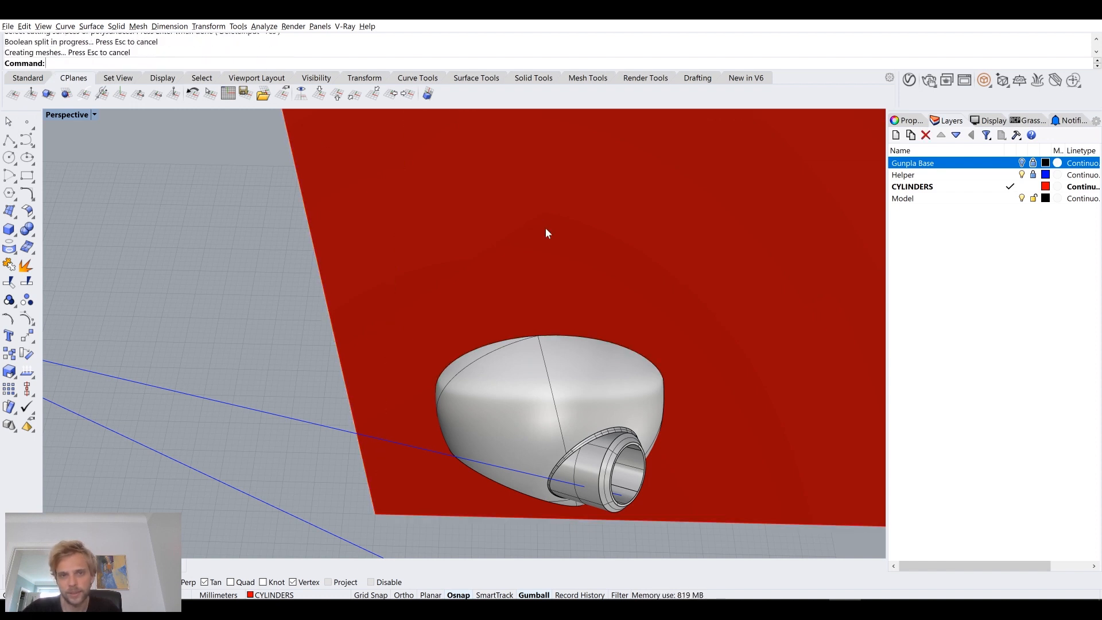
key("Delete")
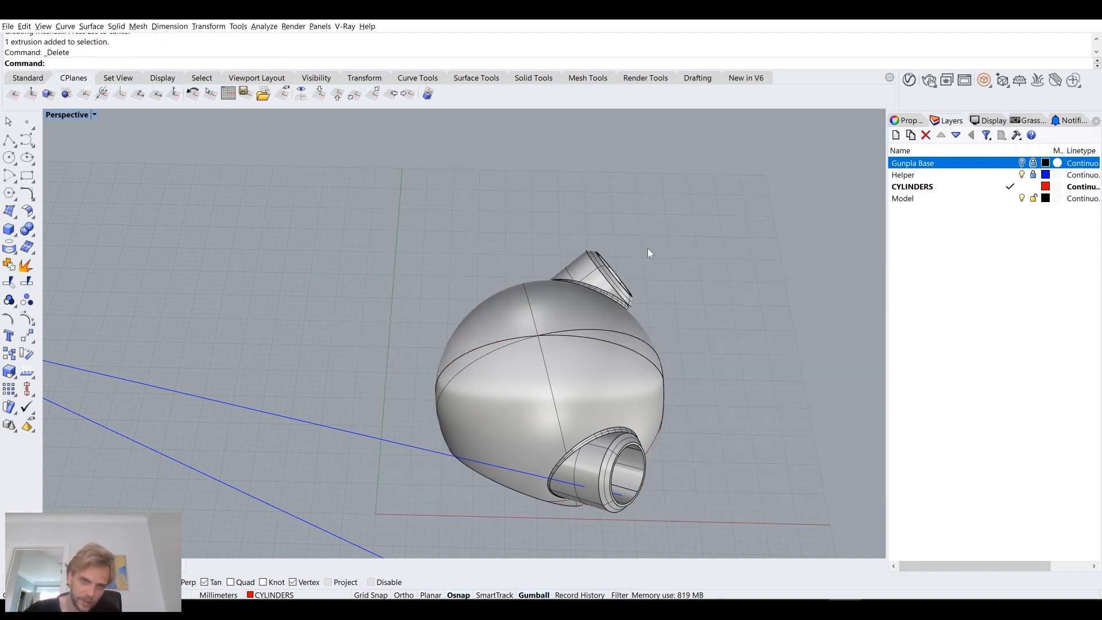
Step: Move one half of the split sphere aside to check the cut and undo the move
right_click_drag(648, 248, 436, 298)
left_click(382, 347)
left_click(313, 328)
left_click(498, 303)
left_click(382, 299)
left_click(310, 304)
left_click(413, 305)
left_click_drag(446, 310, 614, 290)
left_click(716, 423)
right_click_drag(716, 423, 622, 347)
scroll(397, 316, "up", 5)
scroll(397, 314, "down", 6)
key("ctrl+z")
Step: Show all hidden parts of the model around the split sphere again
left_click(717, 418)
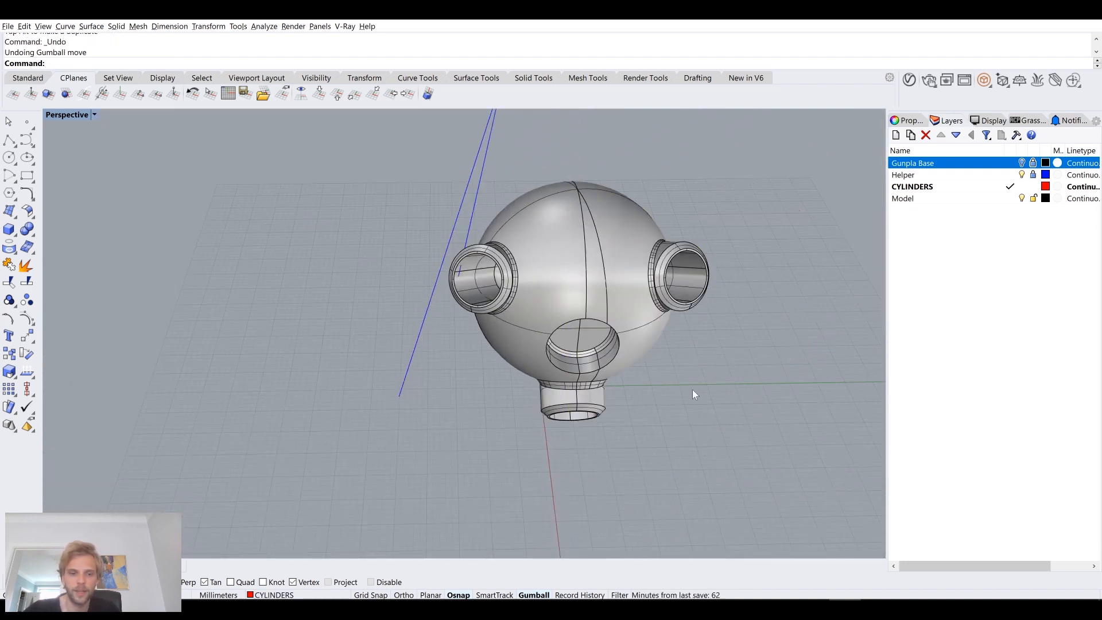
key("Return")
right_click_drag(692, 389, 451, 397)
left_click(451, 397)
scroll(488, 455, "down", 7)
right_click_drag(398, 445, 642, 418)
left_click(773, 418)
scroll(616, 207, "up", 7)
Step: Examine the complete model around the split sphere from several sides, checking its sockets and the attached struts
left_click(616, 207)
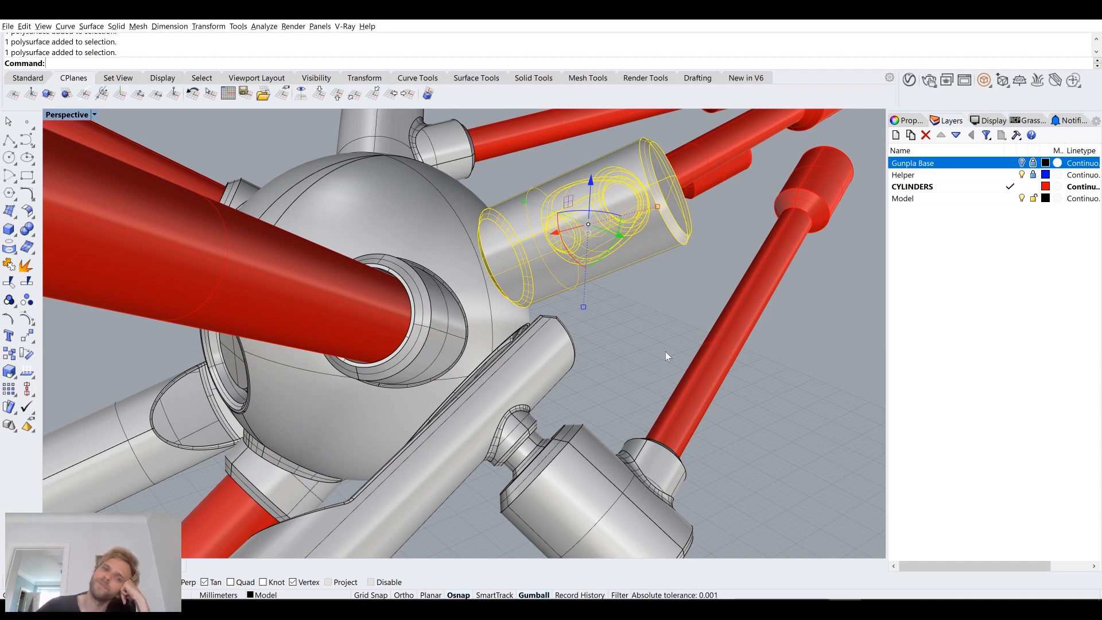
right_click_drag(665, 351, 652, 262)
scroll(453, 292, "down", 4)
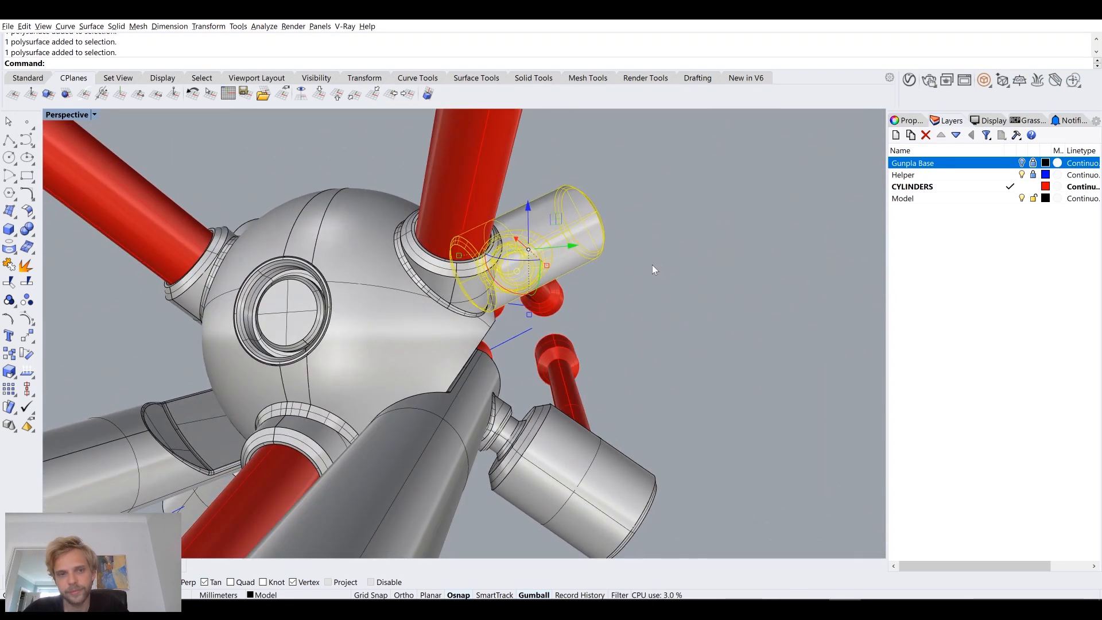
left_click(787, 300)
right_click_drag(787, 299, 748, 275)
scroll(541, 273, "up", 6)
left_click(479, 299)
left_click(804, 319)
right_click_drag(805, 317, 635, 350)
left_click(636, 350)
left_click(664, 422)
left_click(784, 421)
scroll(784, 421, "down", 7)
right_click_drag(771, 412, 594, 366, "shift")
left_click(790, 384)
right_click_drag(791, 383, 378, 321)
scroll(450, 366, "down", 8)
scroll(423, 284, "up", 4)
scroll(456, 298, "up", 5)
left_click(458, 298)
scroll(498, 305, "down", 6)
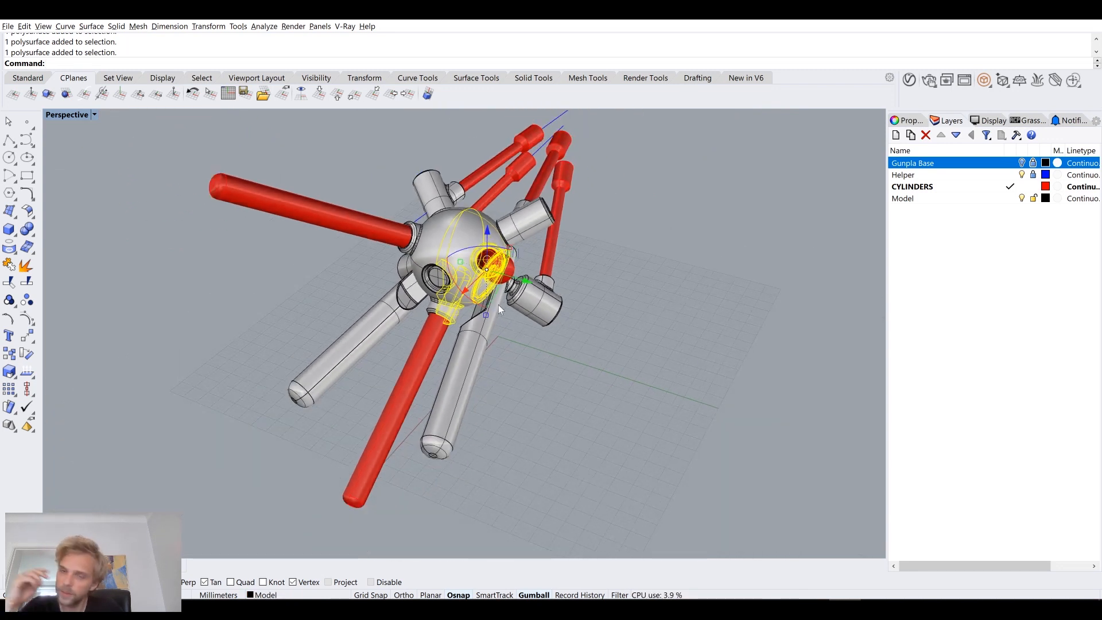
right_click_drag(597, 343, 582, 305, "shift")
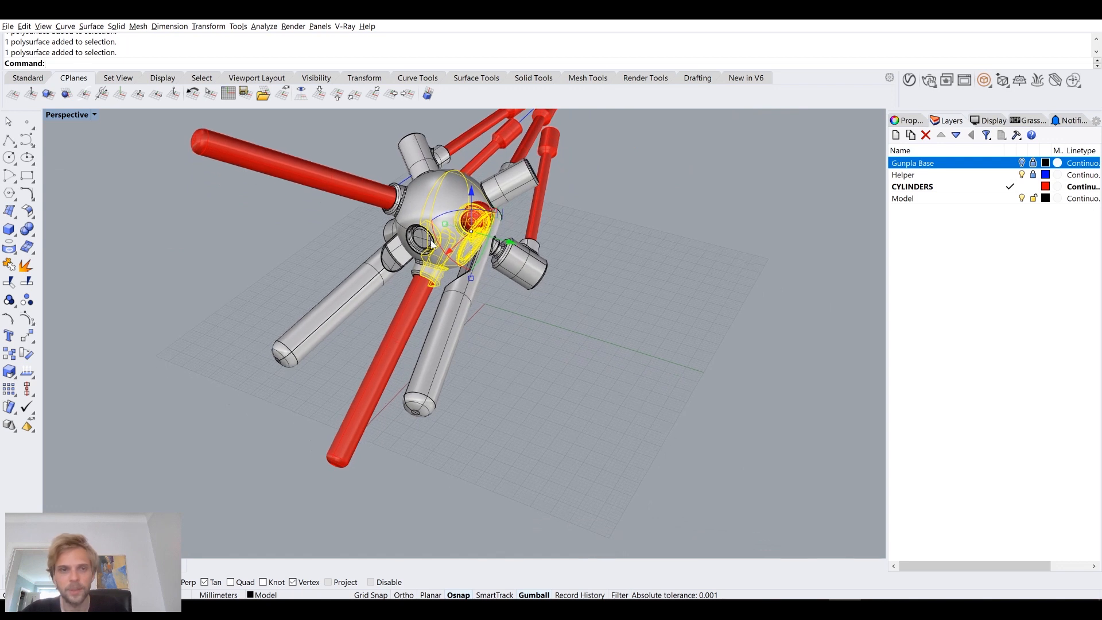
Step: Copy the two sphere halves out of the assembly into the free space beside it
left_click_drag(487, 235, 762, 313)
left_click(760, 362)
right_click_drag(736, 408, 477, 290, "shift")
scroll(480, 196, "up", 2)
left_click(496, 201)
left_click_drag(536, 208, 717, 258)
key("alt")
key("Escape")
left_click(496, 188)
key("Delete")
Step: Rotate the copied sphere halves so their cut faces point downward and place them side by side
left_click(659, 252)
left_click_drag(668, 277, 765, 284)
left_click(791, 336)
right_click_drag(790, 336, 744, 332)
left_click(450, 153)
right_click_drag(442, 174, 490, 299, "shift")
left_click_drag(442, 295, 417, 212, "shift")
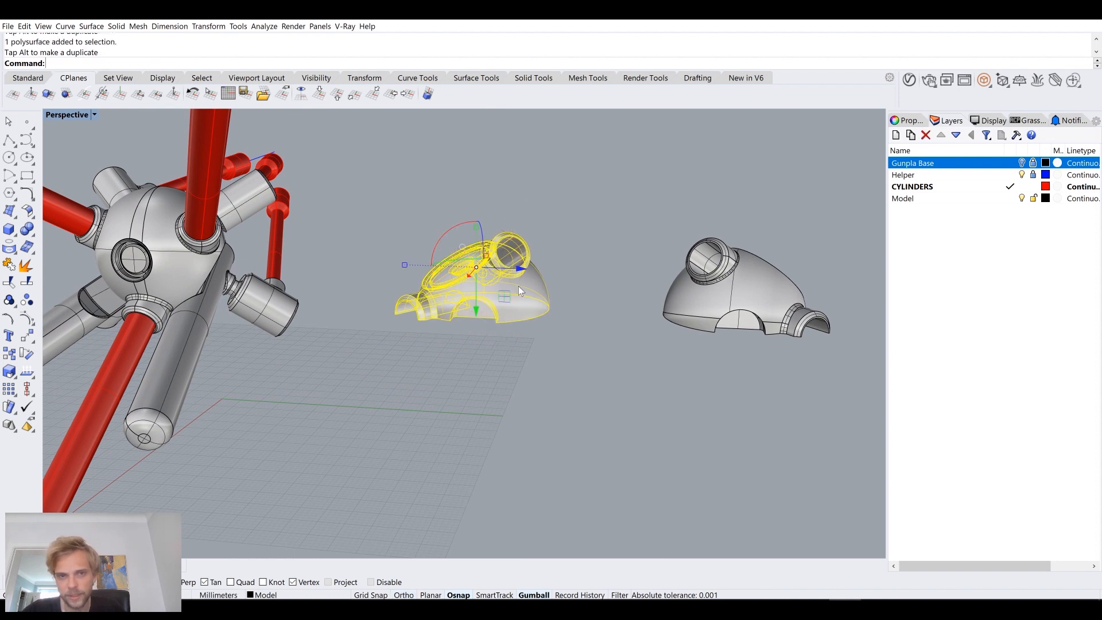
left_click_drag(508, 298, 605, 300)
left_click(666, 341)
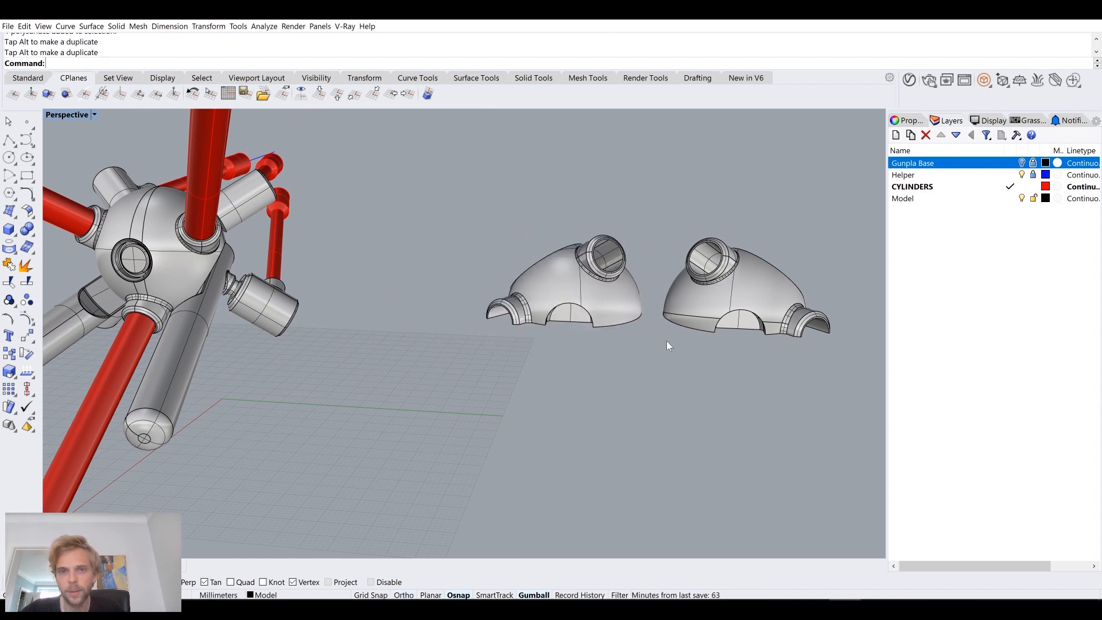
Step: Copy the circular insert out of the sphere's opening and place it beside the two copied halves
right_click_drag(666, 341, 652, 385)
scroll(652, 384, "down", 5)
scroll(433, 279, "up", 3)
left_click(395, 292)
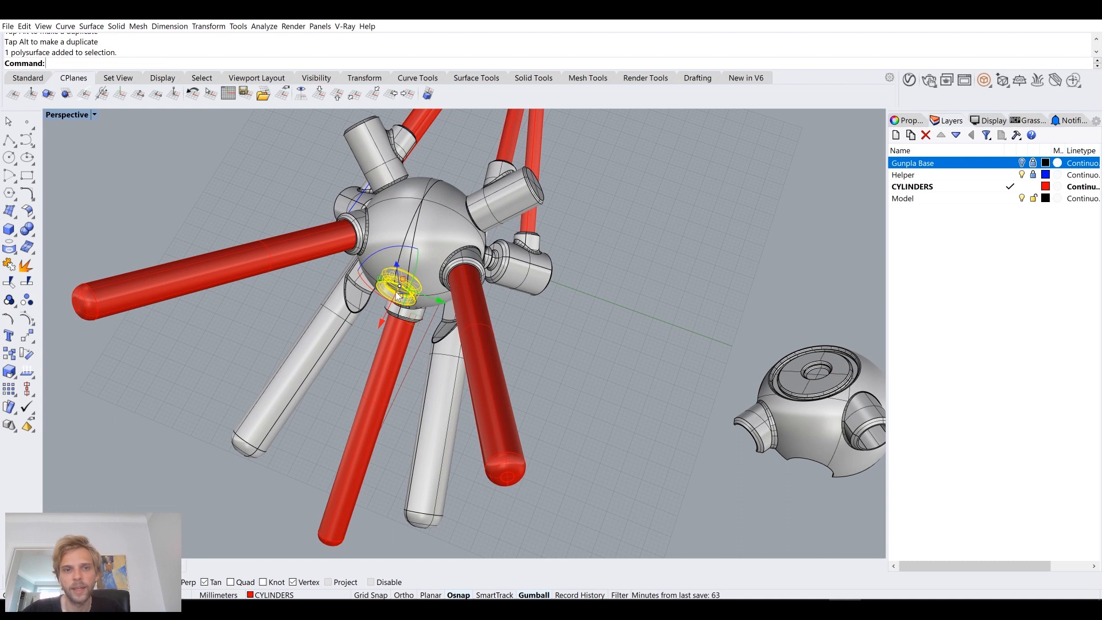
scroll(428, 294, "down", 3)
right_click_drag(453, 314, 399, 249, "shift")
left_click_drag(396, 244, 634, 375)
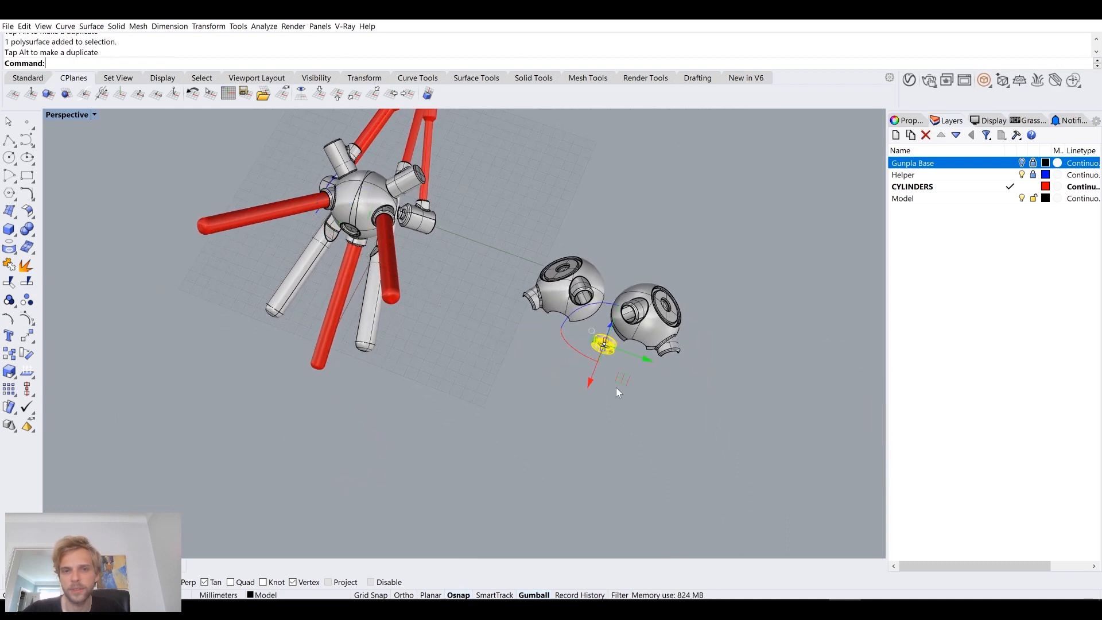
Step: Deselect the copied insert and examine it together with the two separate sphere halves and the assembled model from several sides
right_click_drag(615, 387, 556, 380)
left_click_drag(563, 374, 497, 391)
left_click(571, 404)
right_click_drag(589, 356, 603, 275)
scroll(603, 268, "up", 4)
left_click(558, 227)
left_click_drag(554, 207, 600, 223)
left_click(607, 356)
scroll(602, 297, "up", 5)
left_click(609, 270)
left_click(660, 326)
right_click_drag(660, 326, 610, 309)
scroll(655, 322, "down", 6)
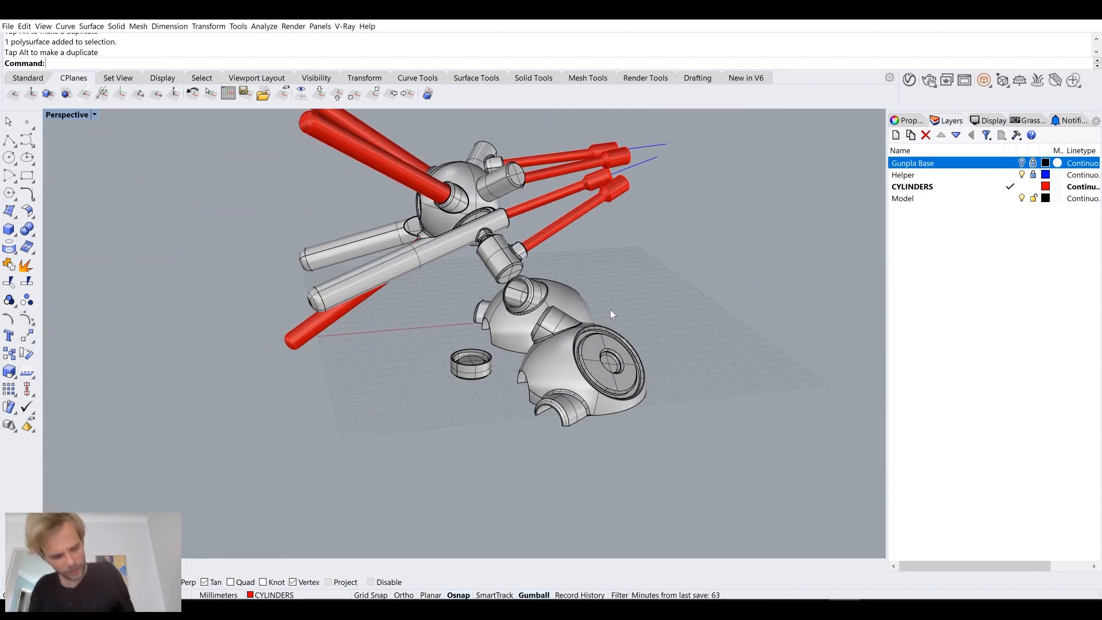